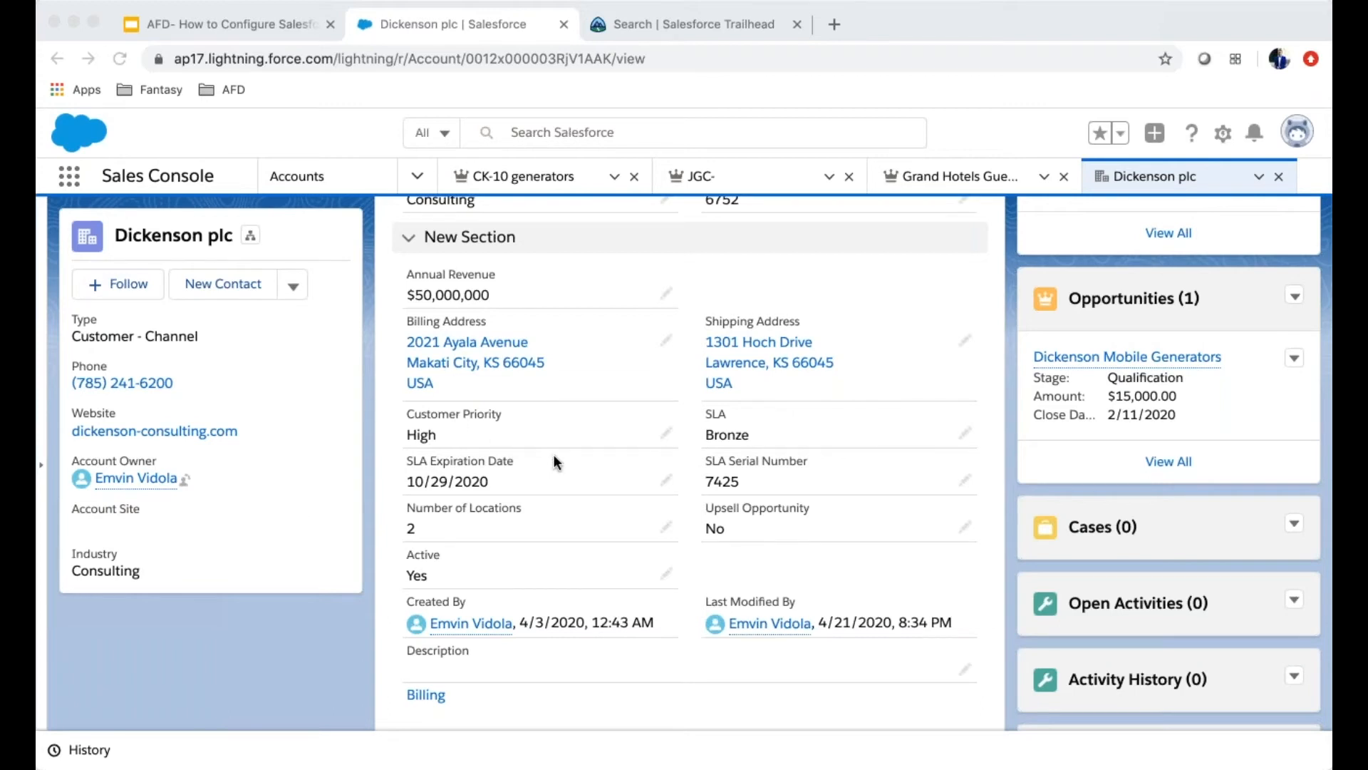
Step: Review the Dickenson plc account's details and its billing street and city fields, leaving the record unedited
{"action": "scroll", "coordinate": [553, 455], "scroll_direction": "up", "scroll_amount": 6}
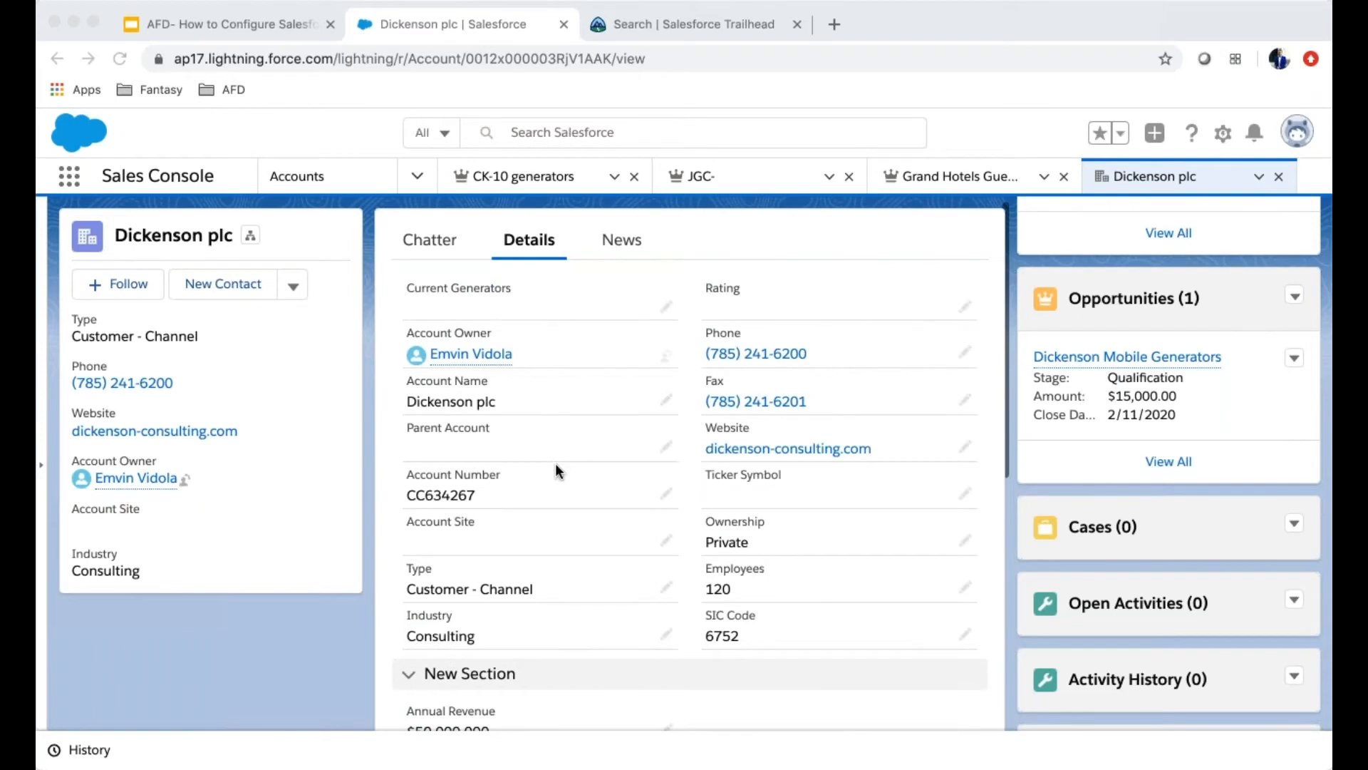
{"action": "scroll", "coordinate": [555, 463], "scroll_direction": "down", "scroll_amount": 5}
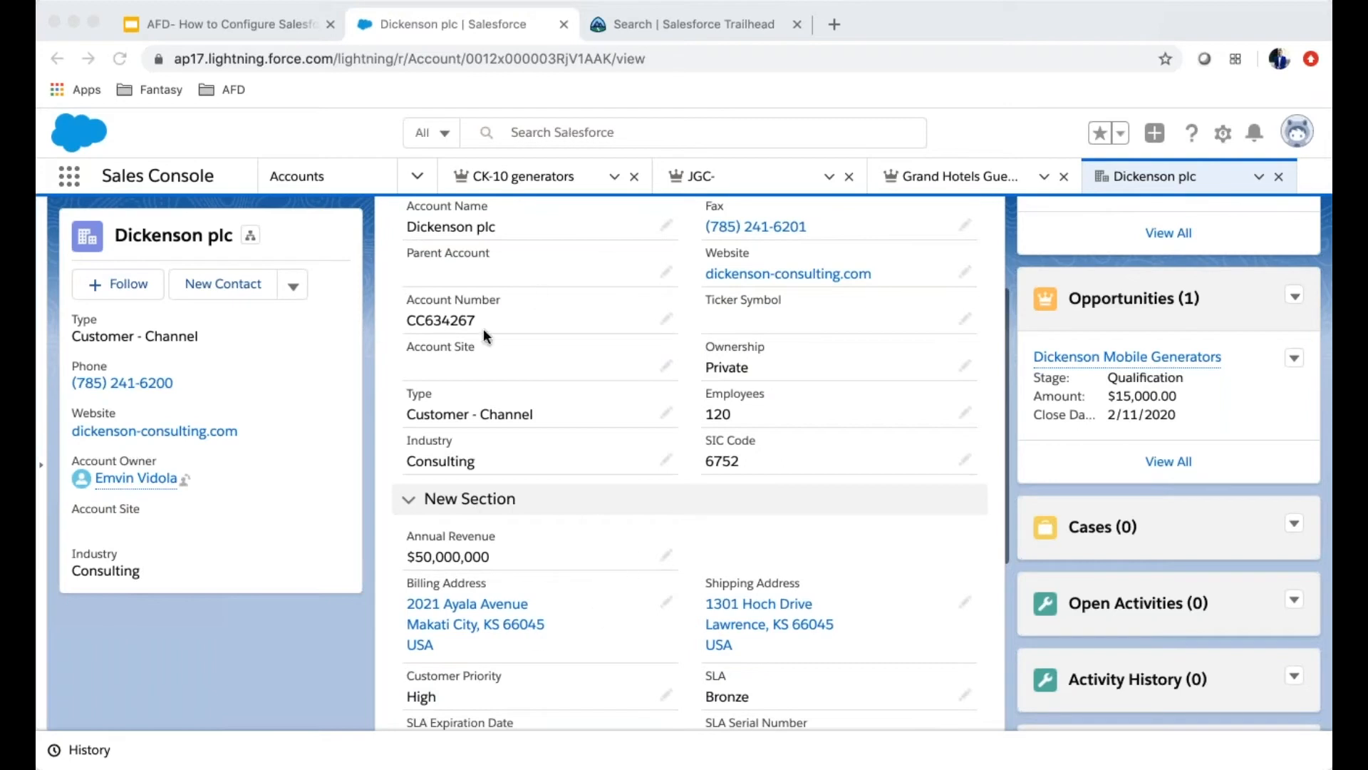
{"action": "left_click", "coordinate": [668, 604]}
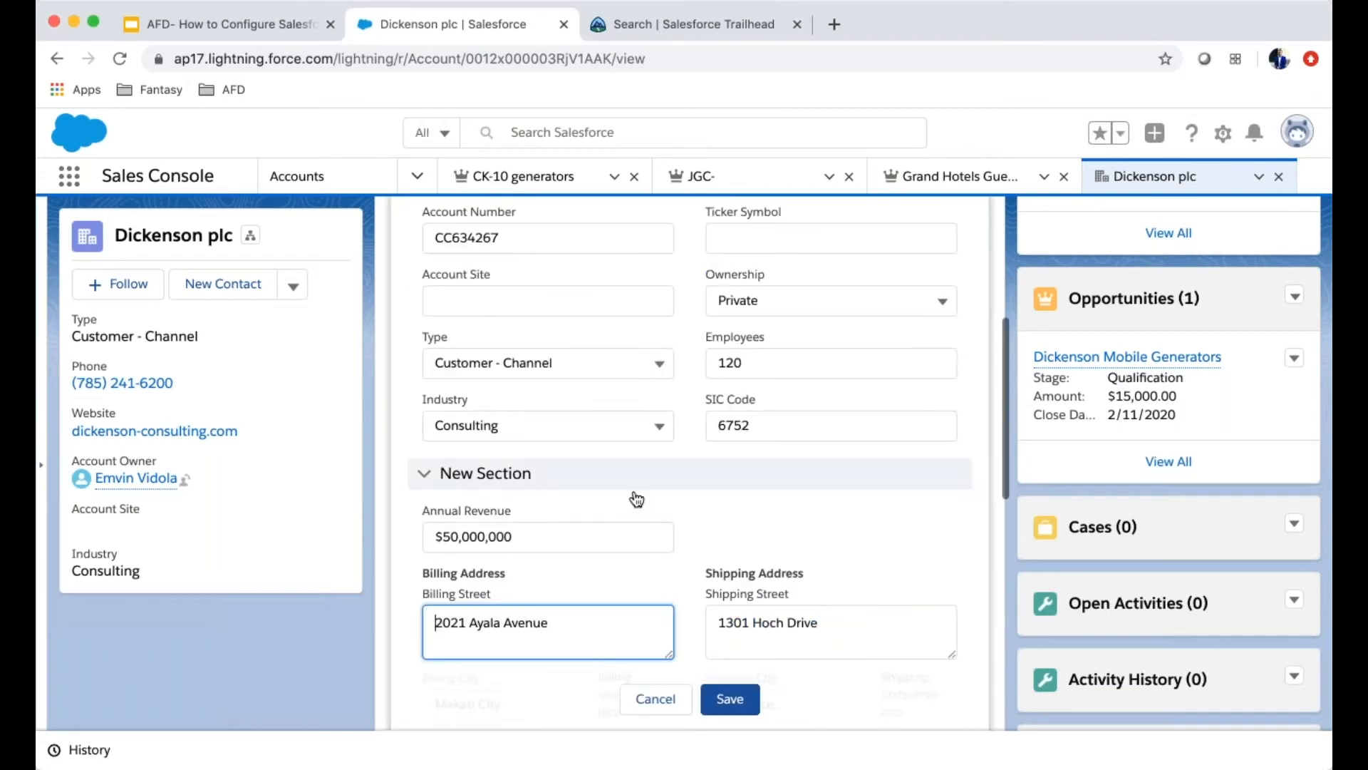
{"action": "scroll", "coordinate": [637, 506], "scroll_direction": "down", "scroll_amount": 3}
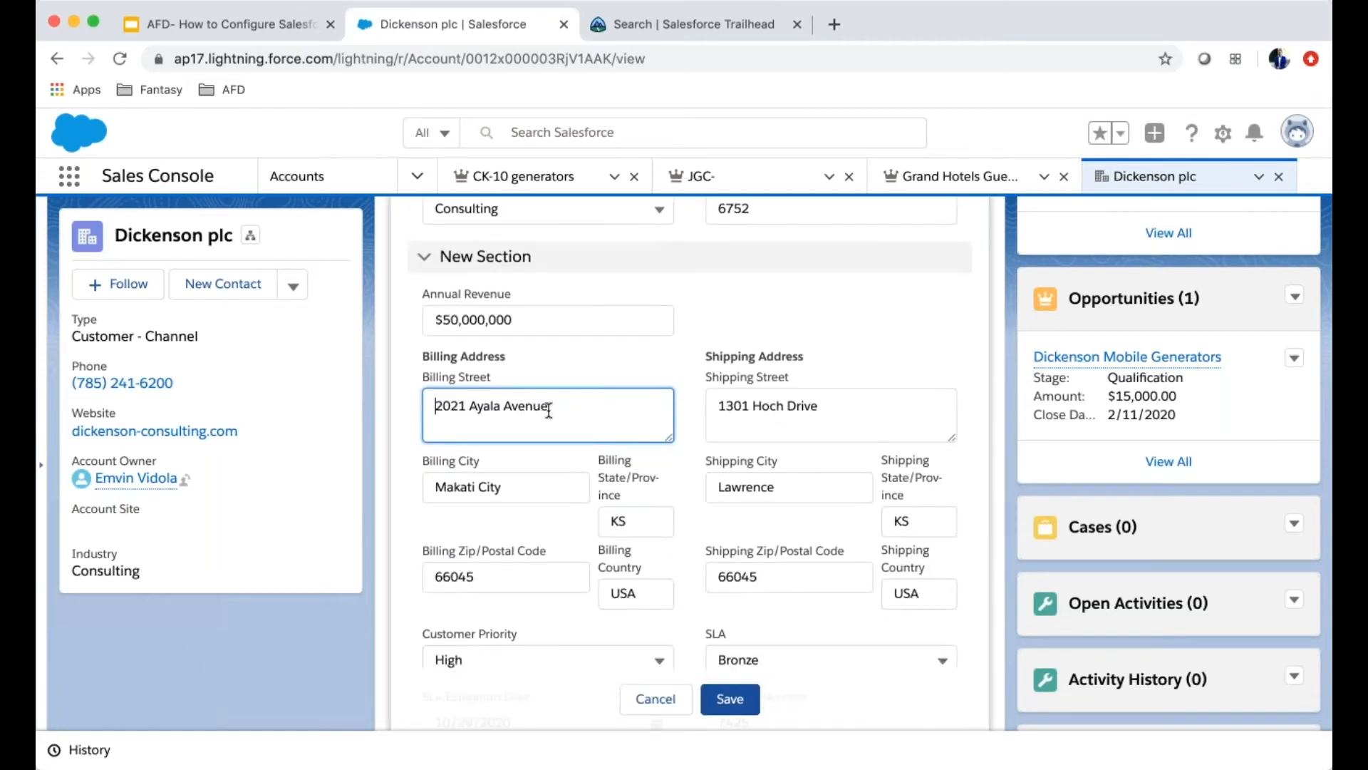
{"action": "key", "text": "super+a"}
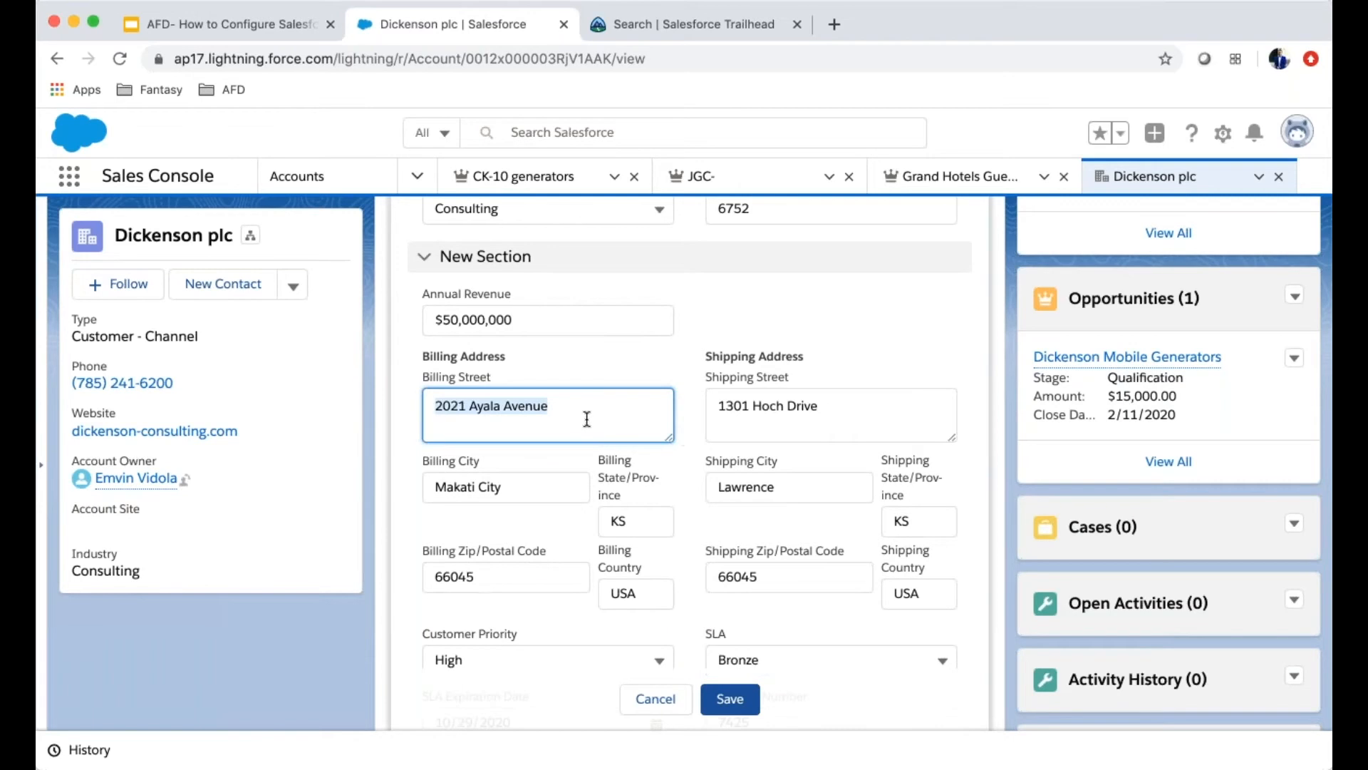
{"action": "scroll", "coordinate": [1118, 383], "scroll_direction": "up", "scroll_amount": 5}
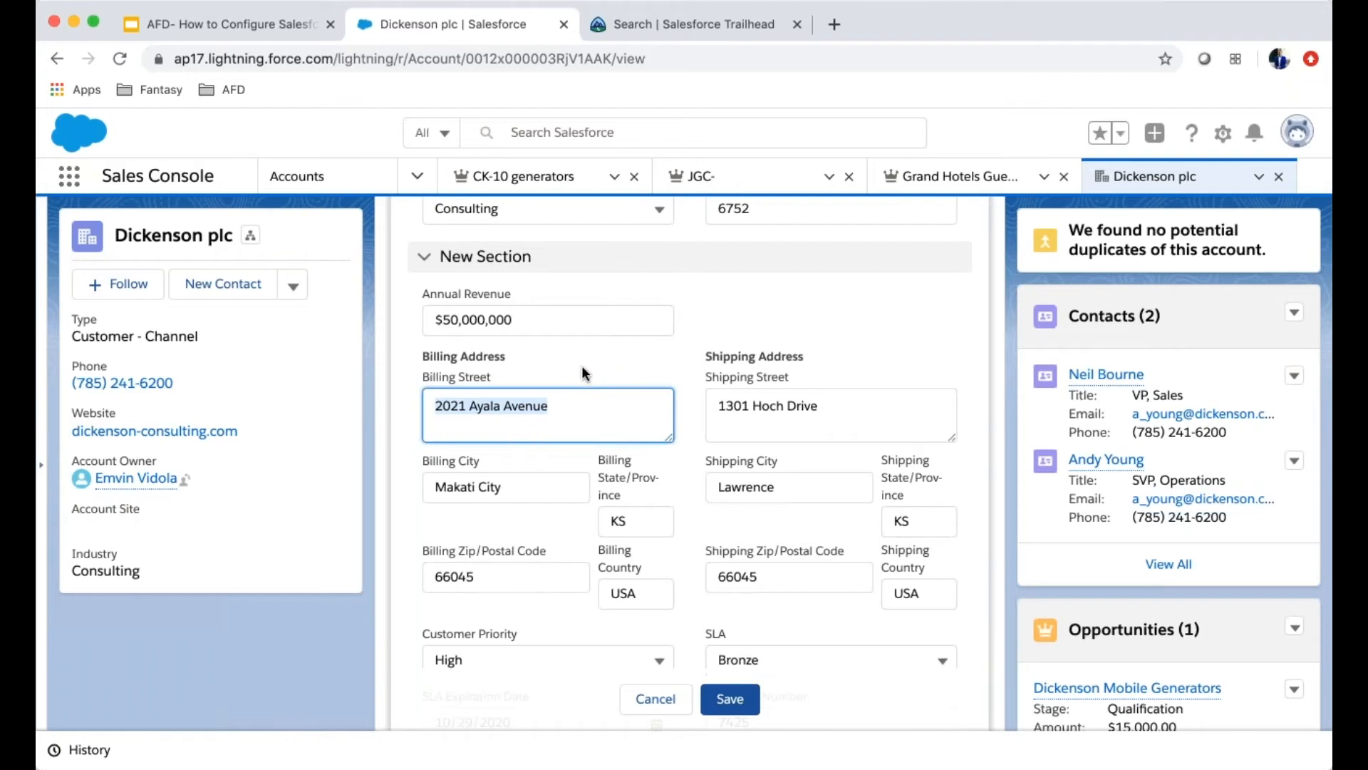
{"action": "left_click", "coordinate": [562, 407]}
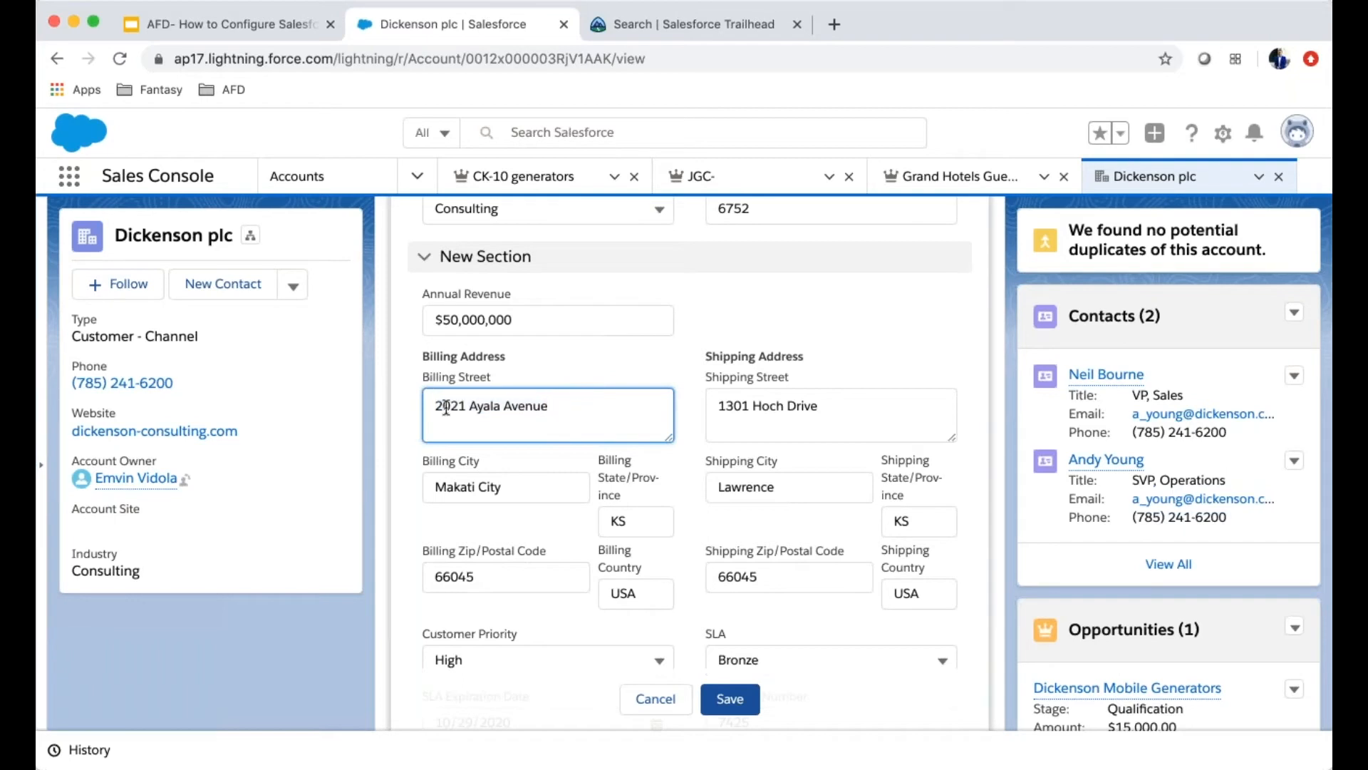
{"action": "left_click_drag", "start_coordinate": [562, 407], "coordinate": [365, 412]}
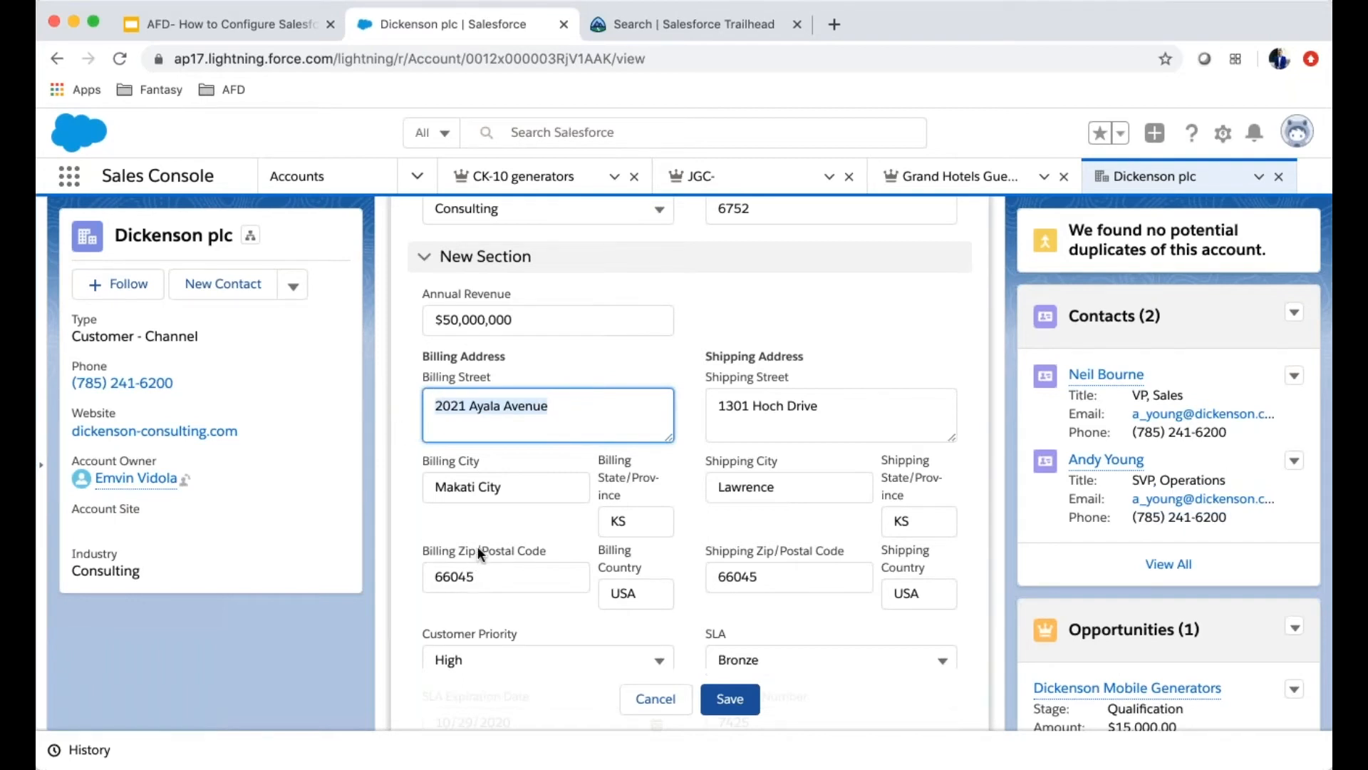
{"action": "left_click_drag", "start_coordinate": [507, 488], "coordinate": [410, 492]}
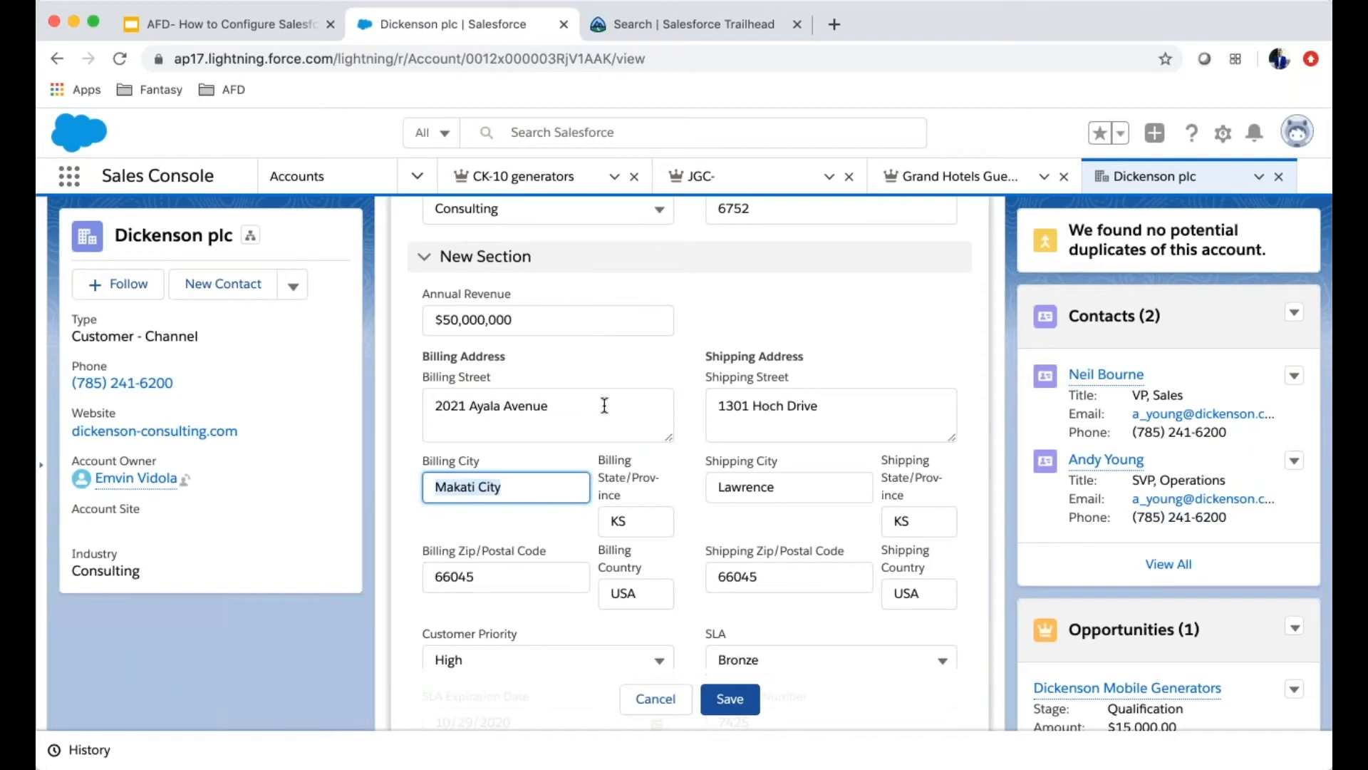
{"action": "left_click", "coordinate": [570, 409]}
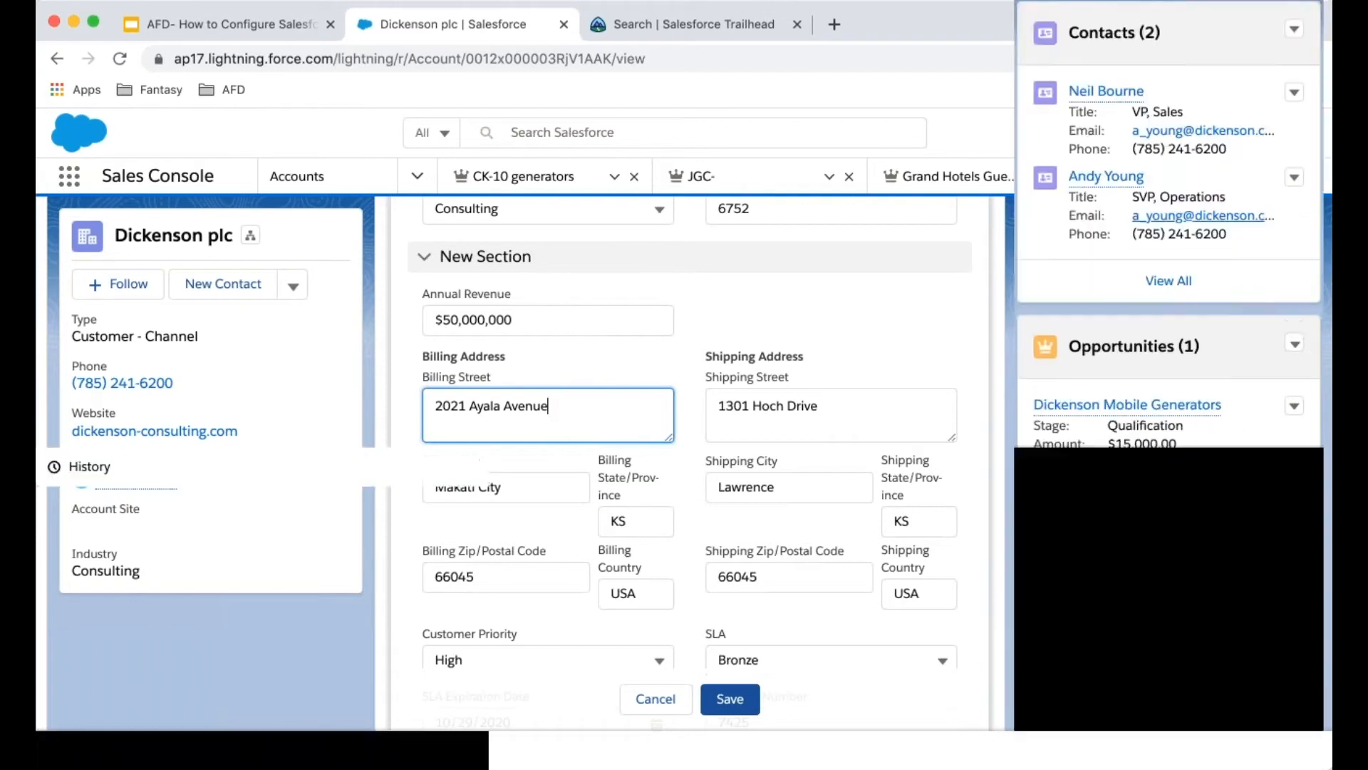
{"action": "left_click", "coordinate": [656, 700]}
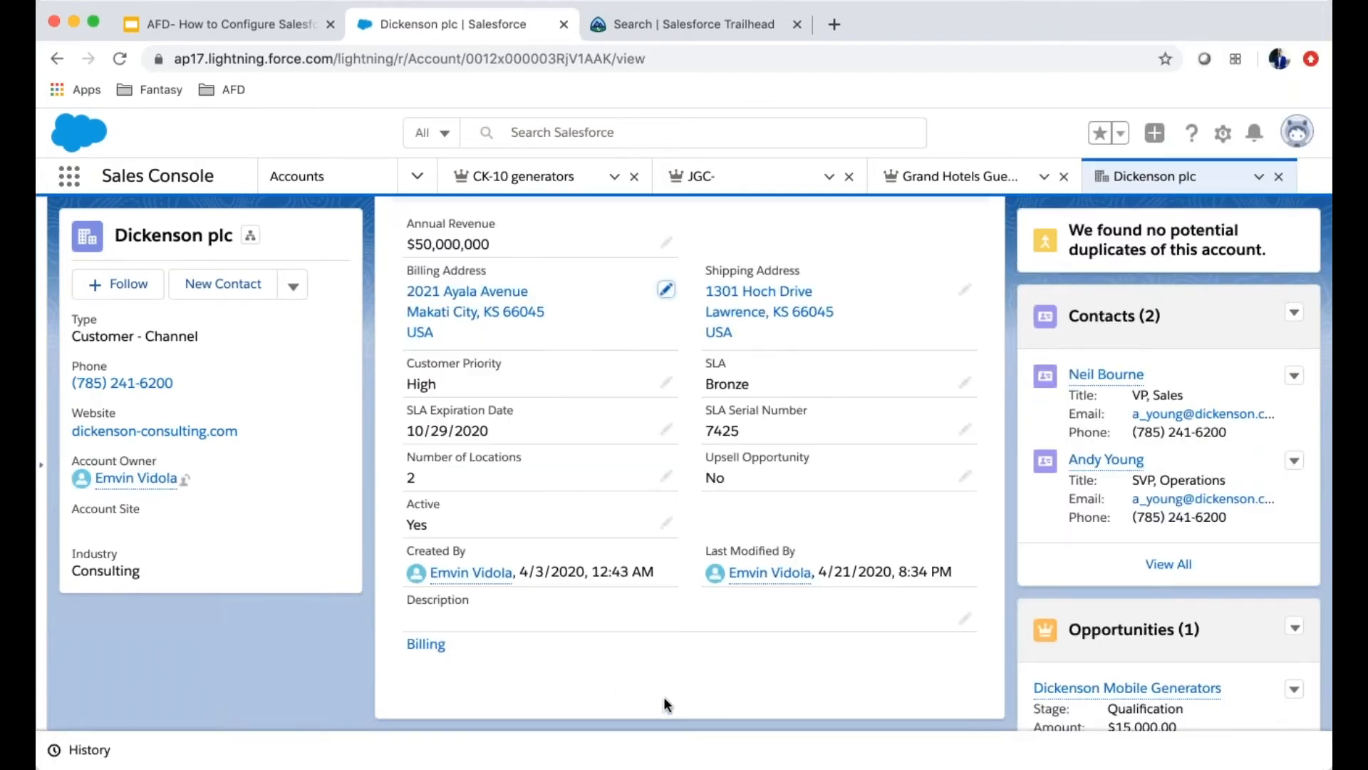
Step: Go to Salesforce Setup, search for "process builder", and open Process Builder
{"action": "left_click", "coordinate": [1223, 136]}
{"action": "left_click", "coordinate": [1111, 182]}
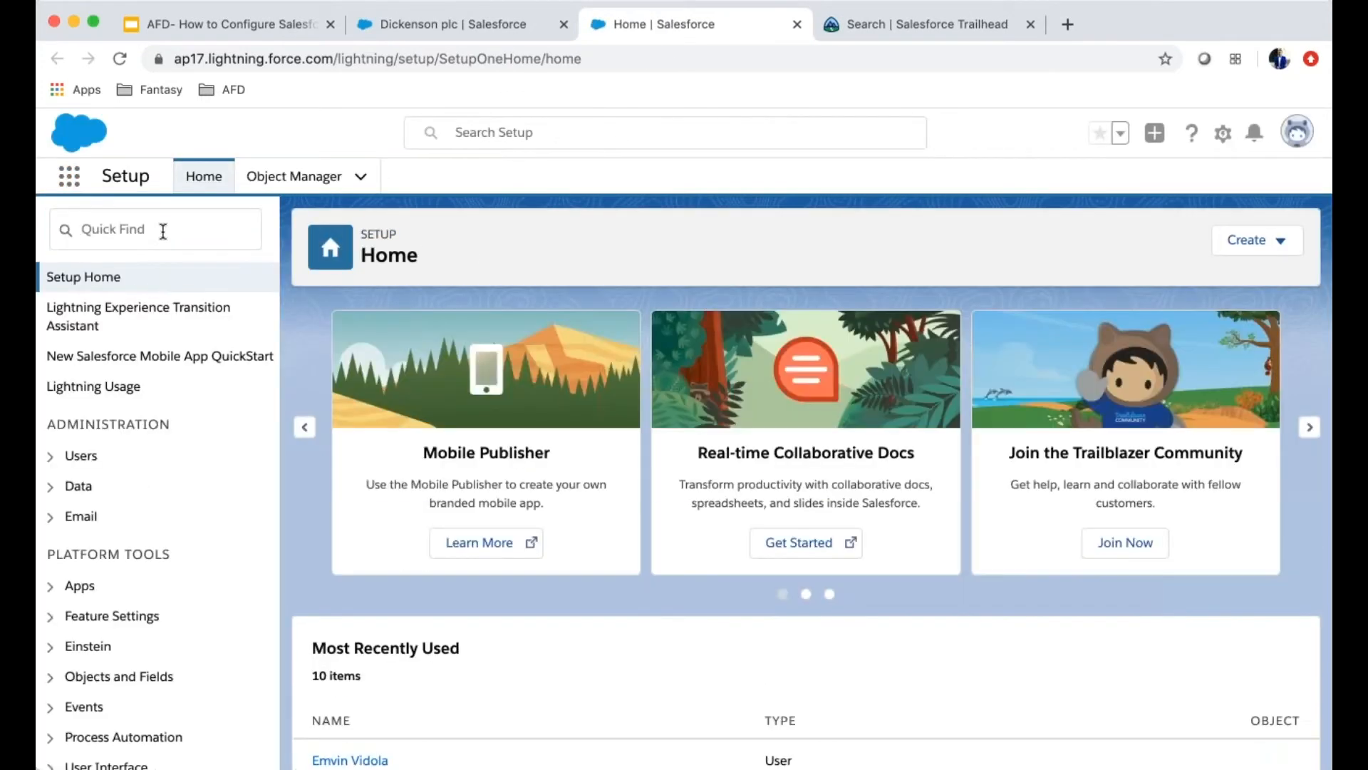
{"action": "left_click", "coordinate": [164, 231]}
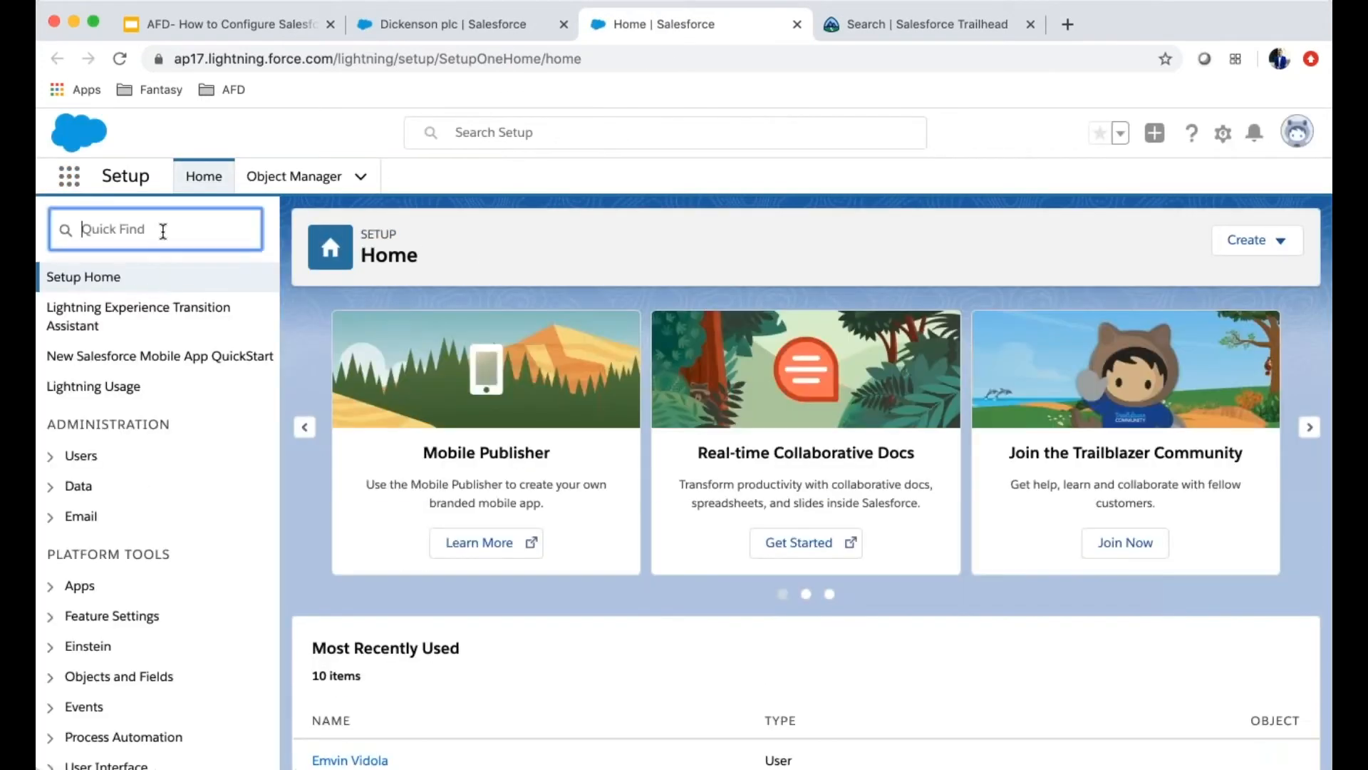
{"action": "type", "text": "pro"}
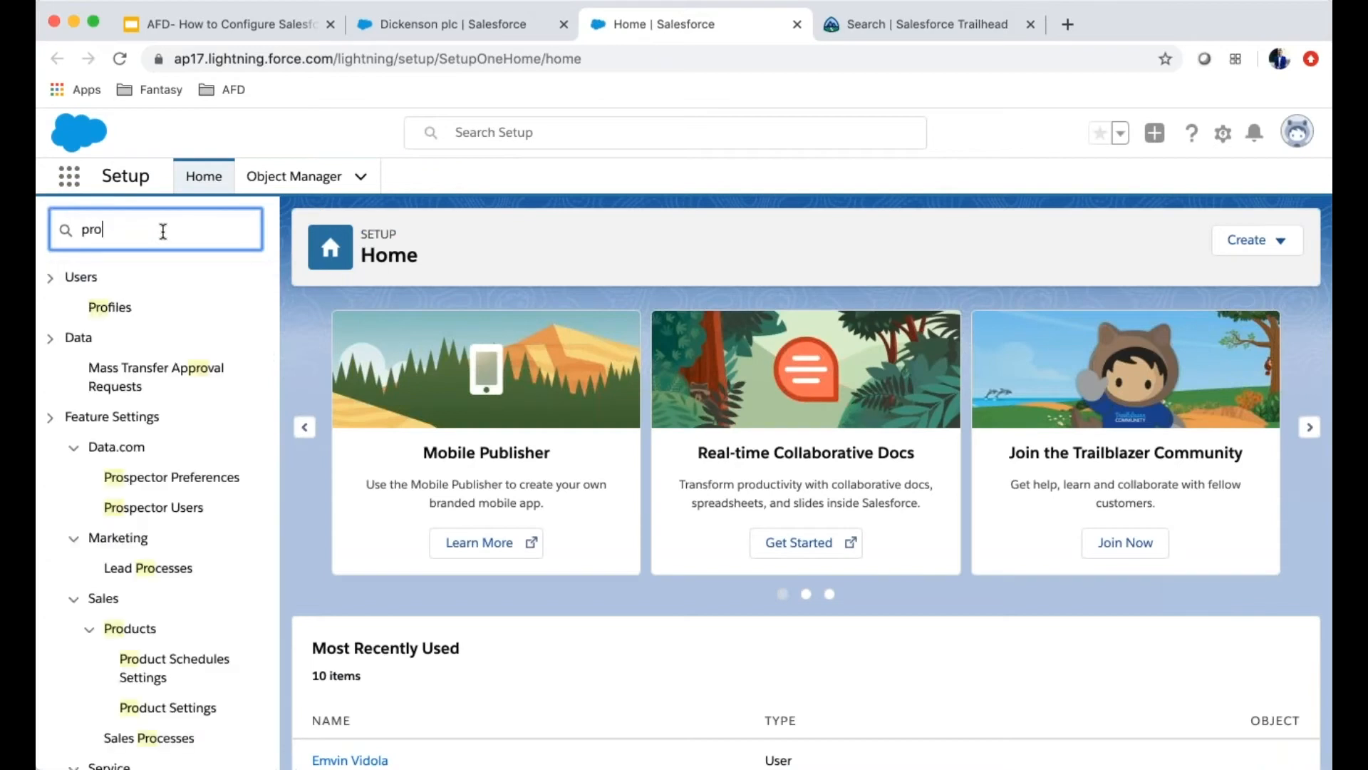
{"action": "type", "text": "cess builder"}
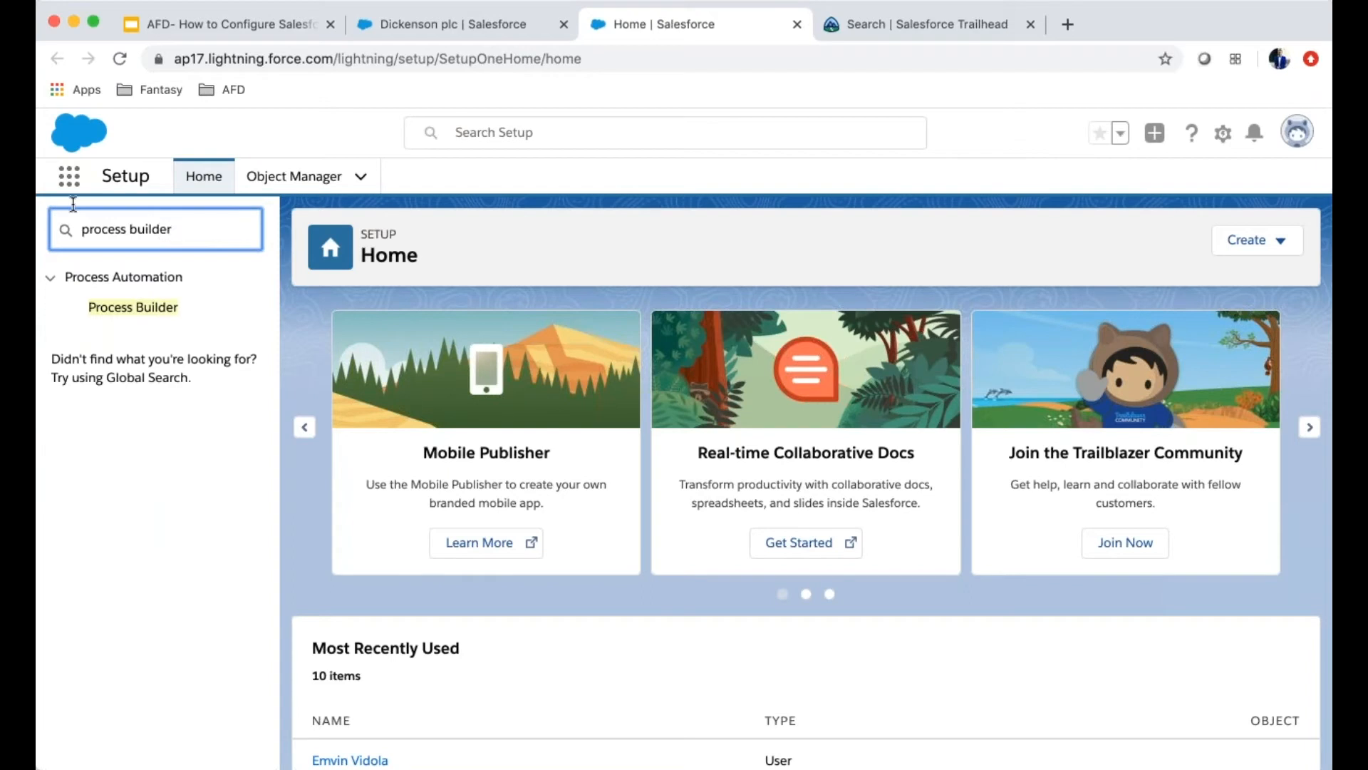
{"action": "left_click", "coordinate": [134, 309]}
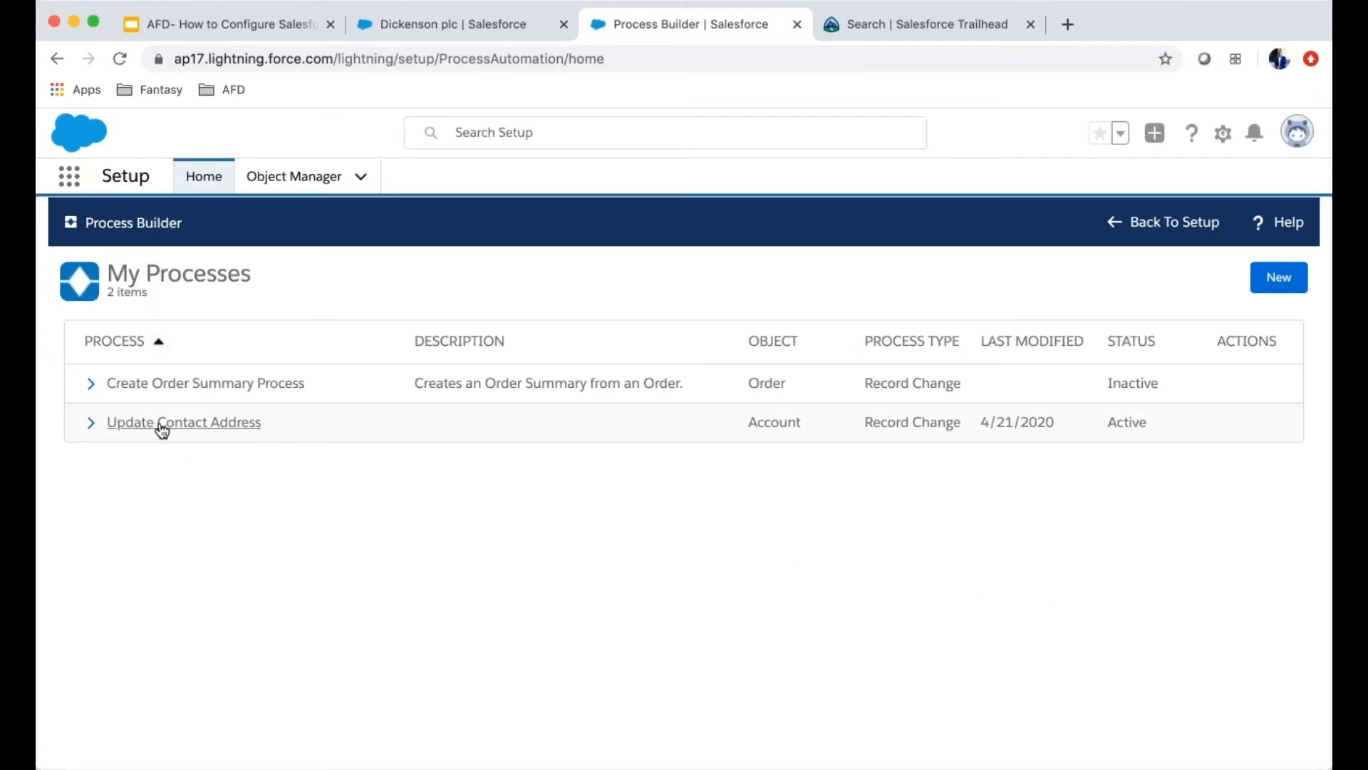
Step: Open the Update Contact Address process and examine the conditions of its Address Change criteria
{"action": "left_click", "coordinate": [225, 428]}
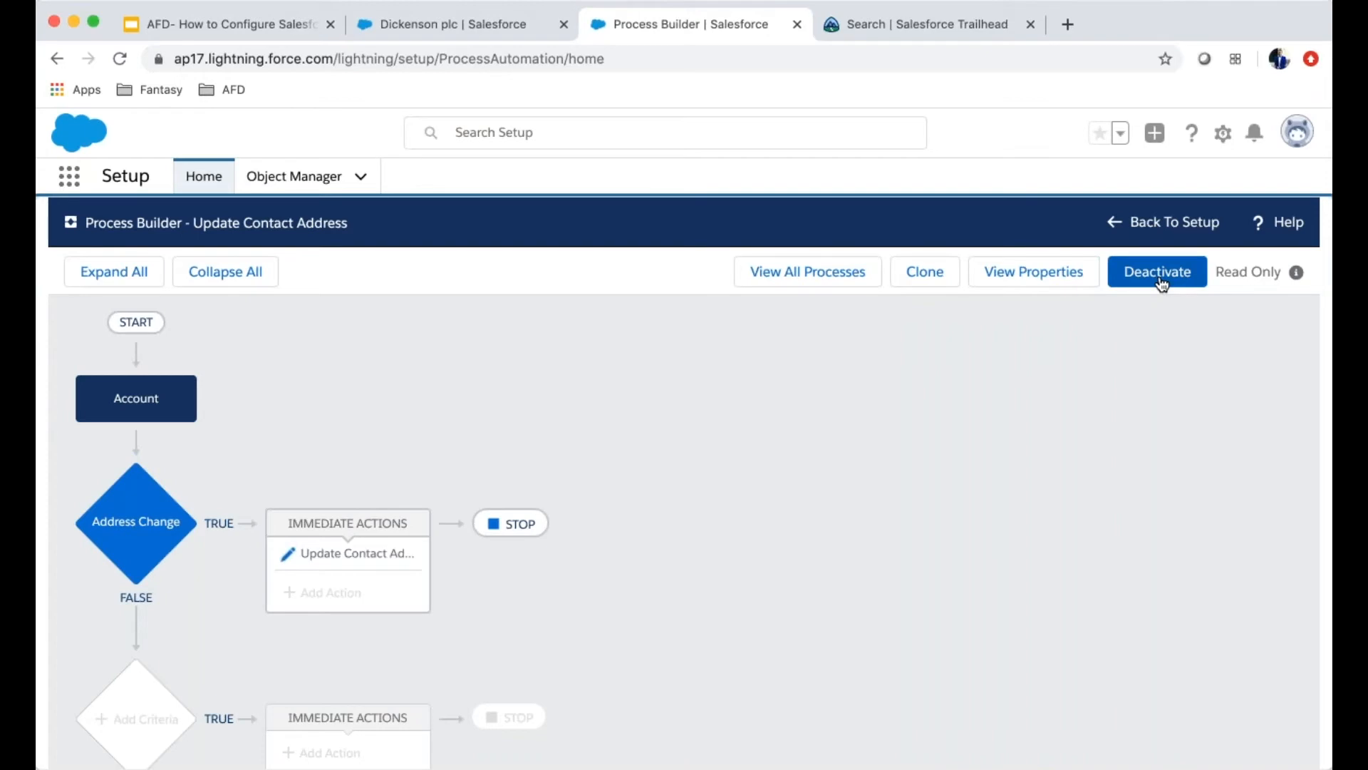
{"action": "left_click", "coordinate": [133, 411]}
{"action": "left_click", "coordinate": [161, 526]}
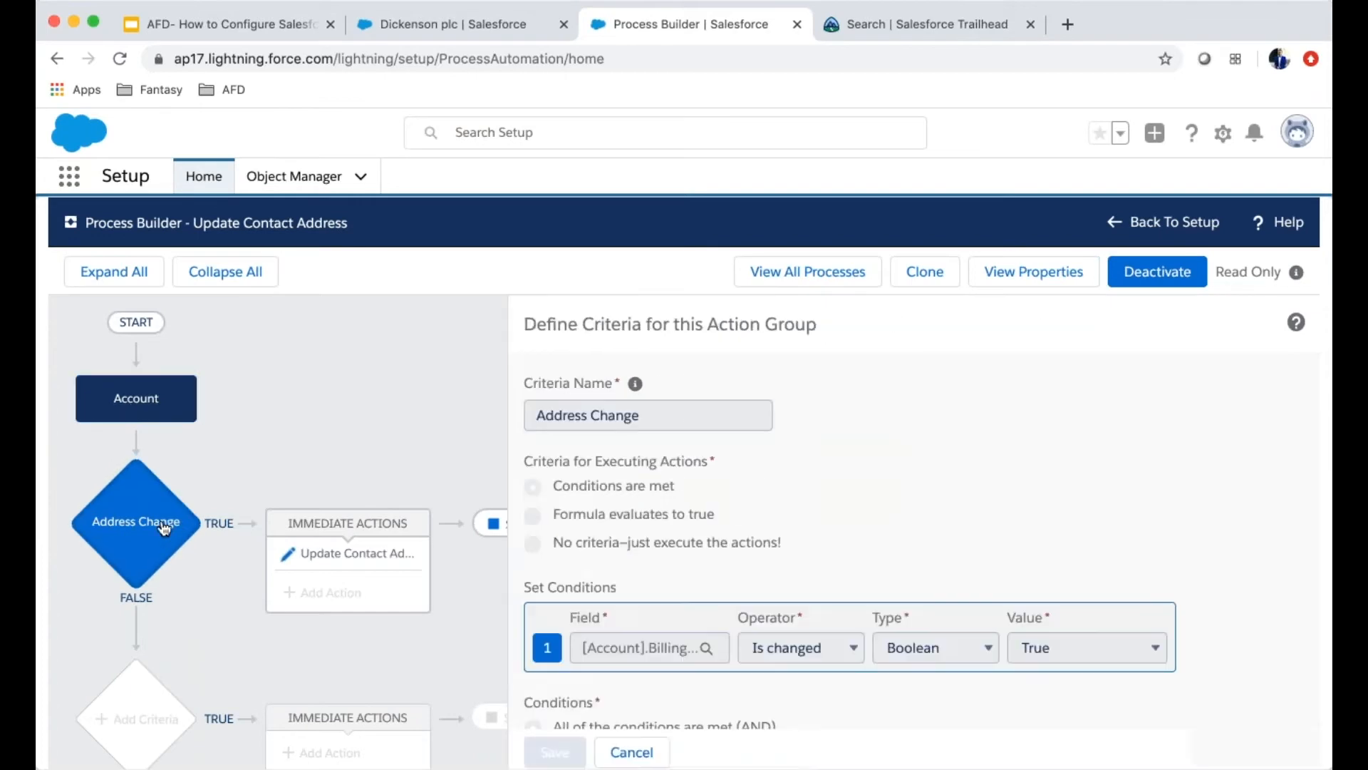
{"action": "scroll", "coordinate": [861, 528], "scroll_direction": "down", "scroll_amount": 3}
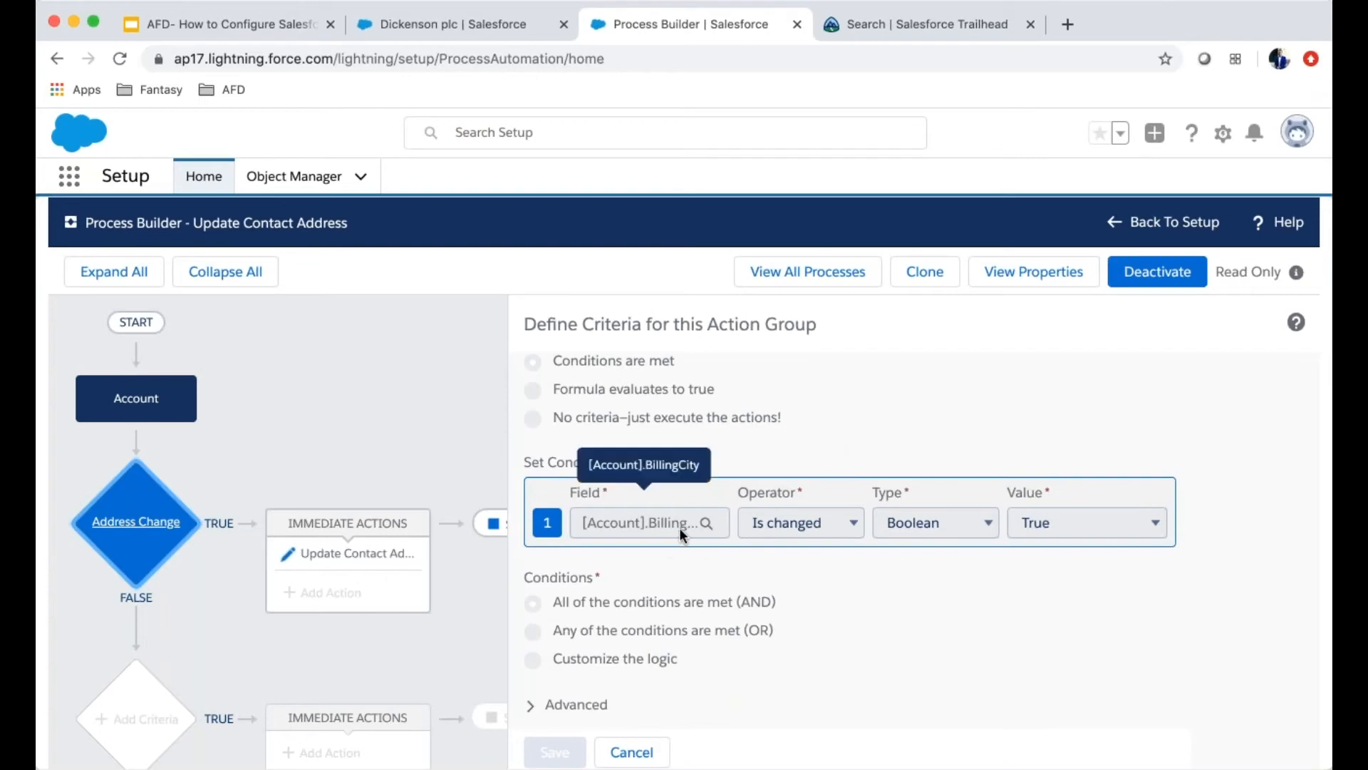
Step: Deactivate the Update Contact Address process and clone it as a version of the current process
{"action": "left_click", "coordinate": [1157, 278]}
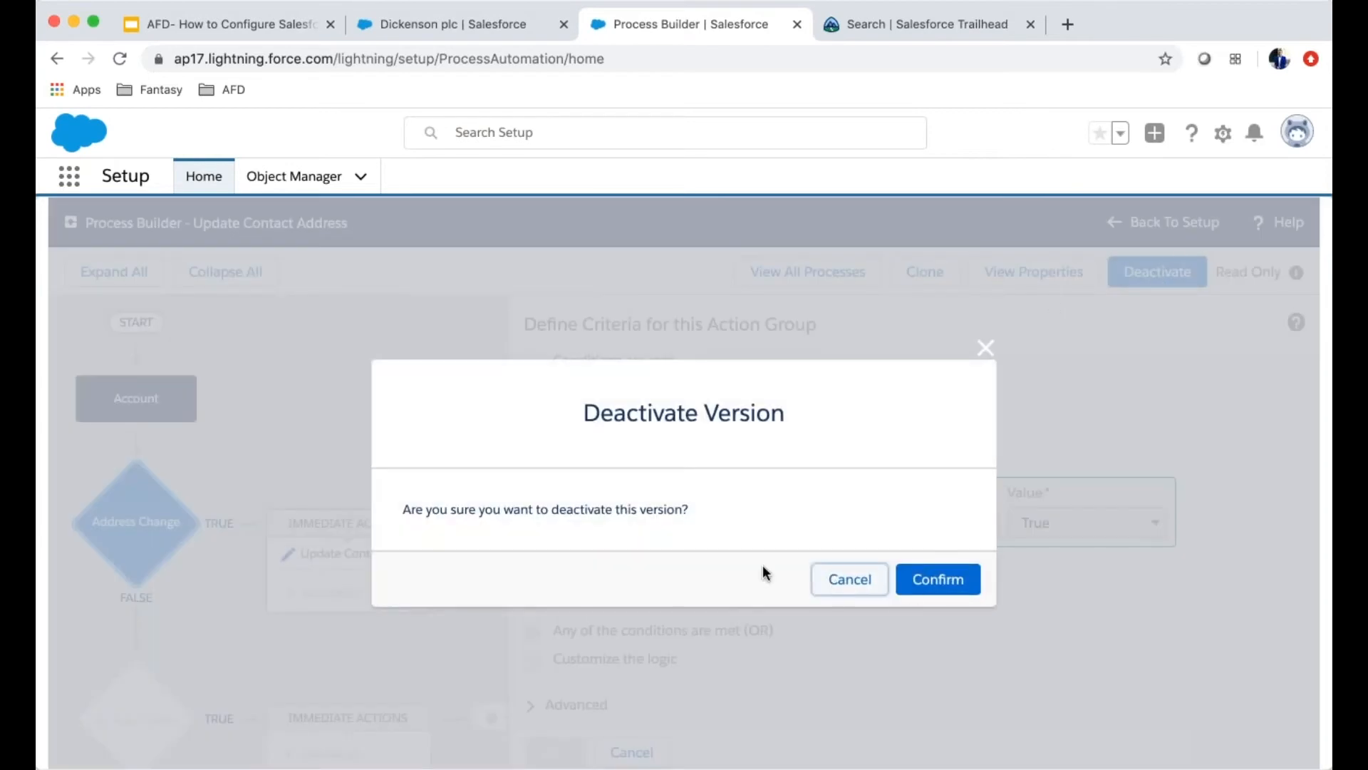
{"action": "left_click", "coordinate": [939, 592]}
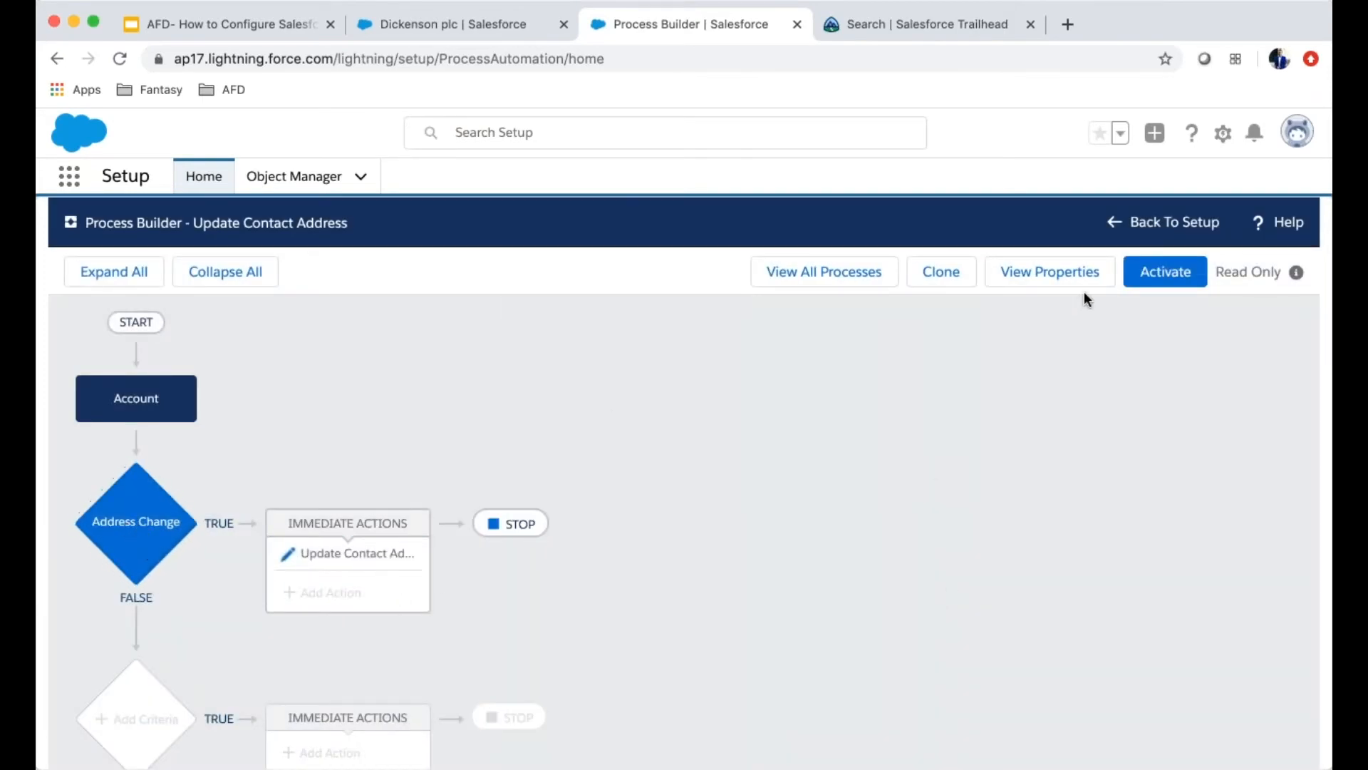
{"action": "left_click", "coordinate": [940, 285]}
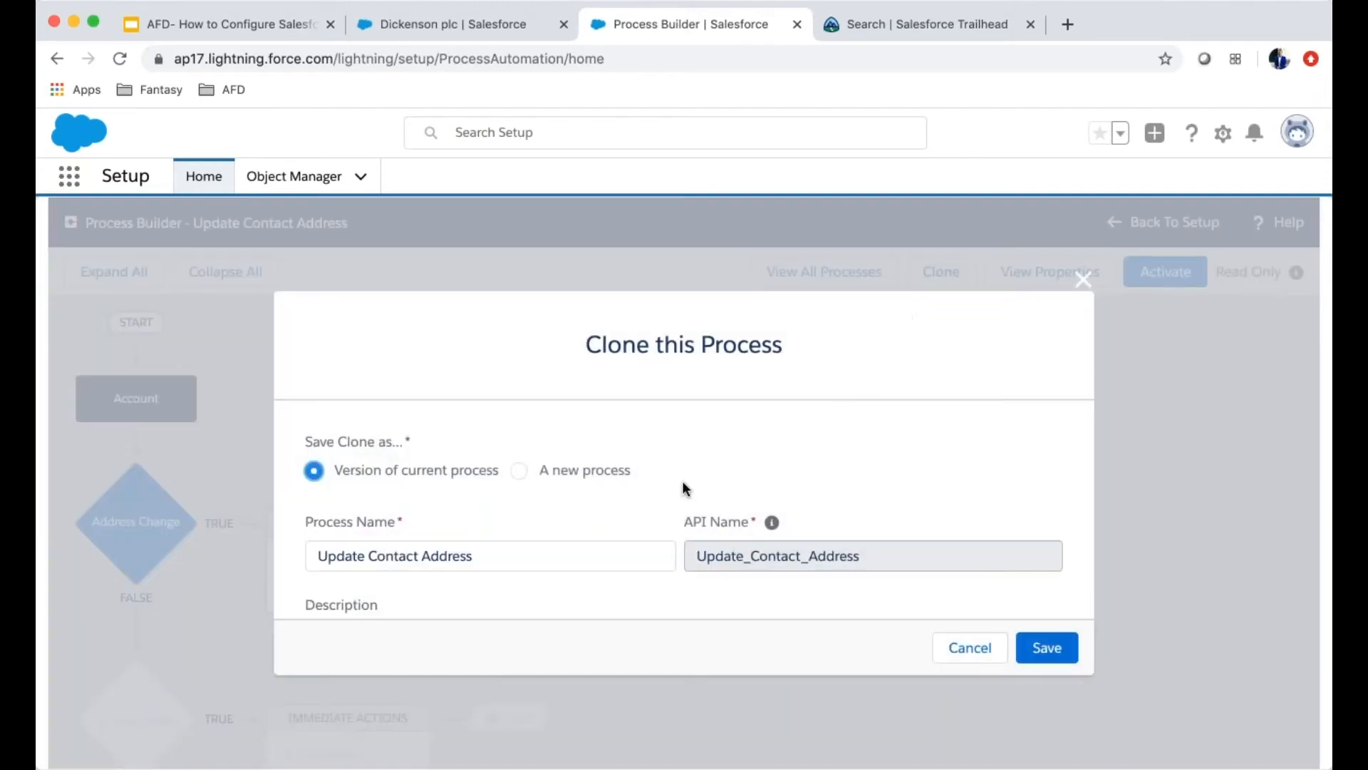
{"action": "scroll", "coordinate": [370, 446], "scroll_direction": "down", "scroll_amount": 2}
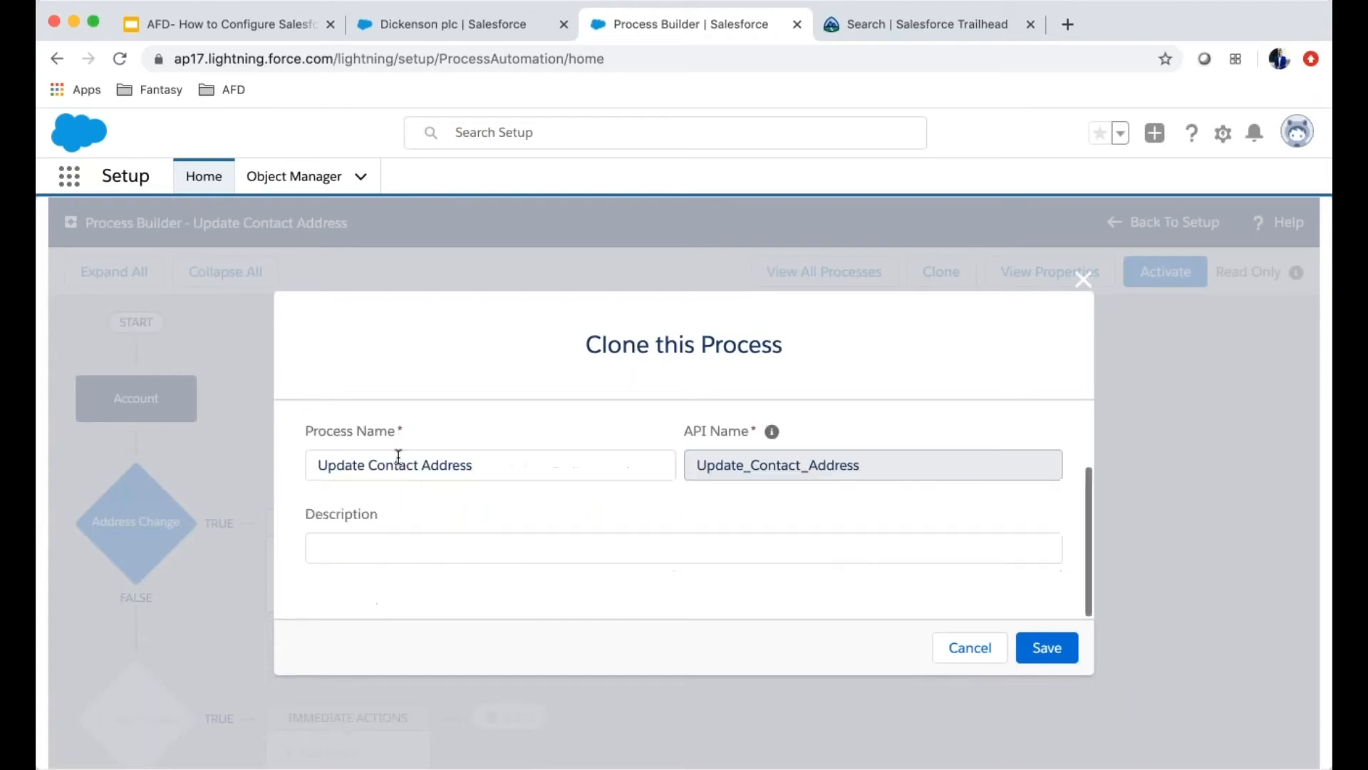
{"action": "scroll", "coordinate": [605, 467], "scroll_direction": "up", "scroll_amount": 2}
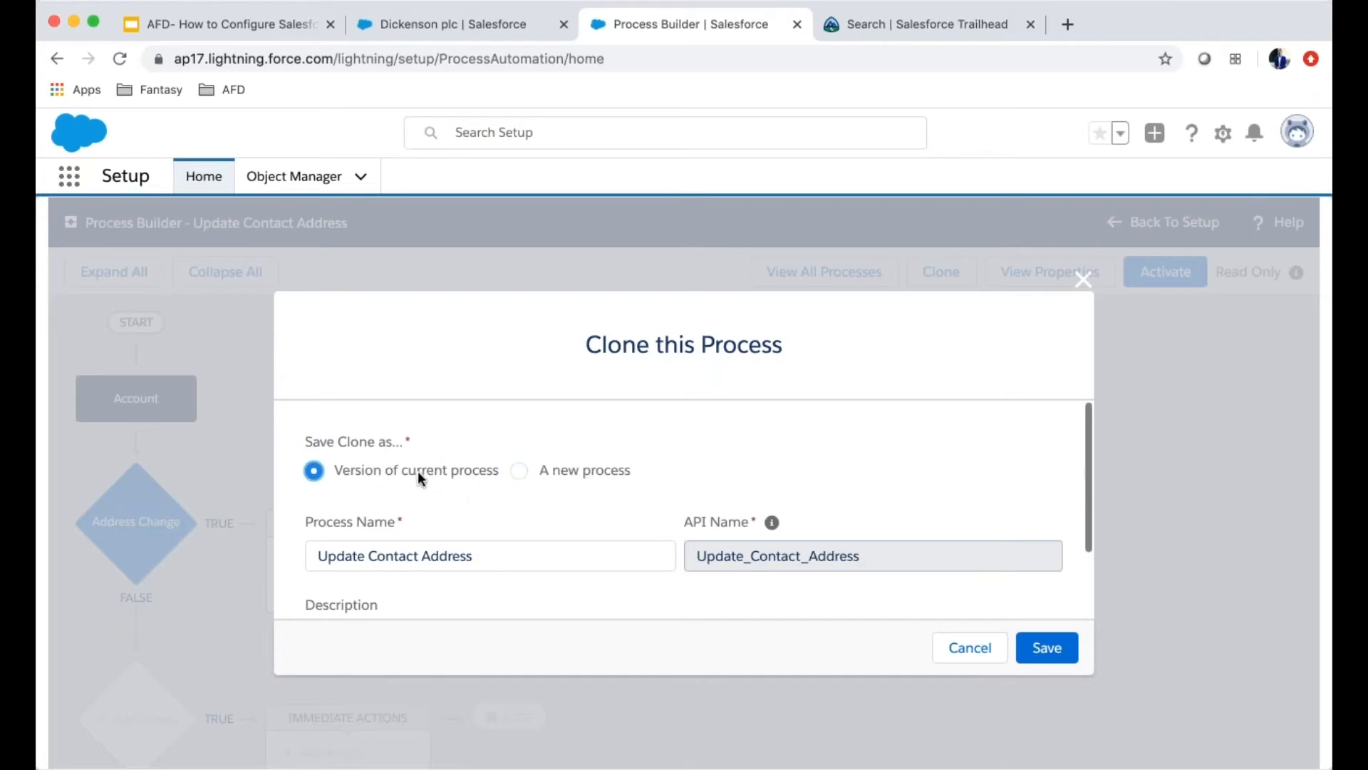
{"action": "scroll", "coordinate": [887, 570], "scroll_direction": "down", "scroll_amount": 2}
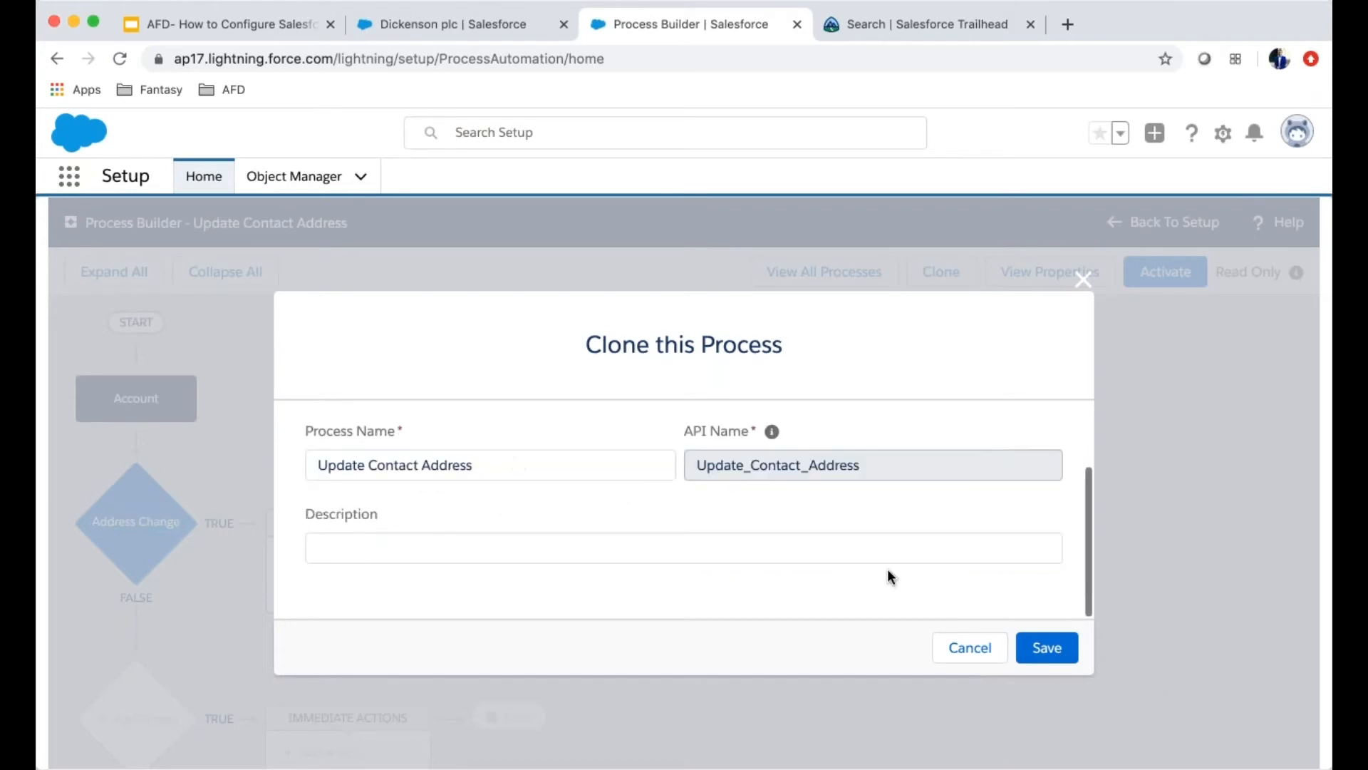
{"action": "left_click", "coordinate": [1044, 650]}
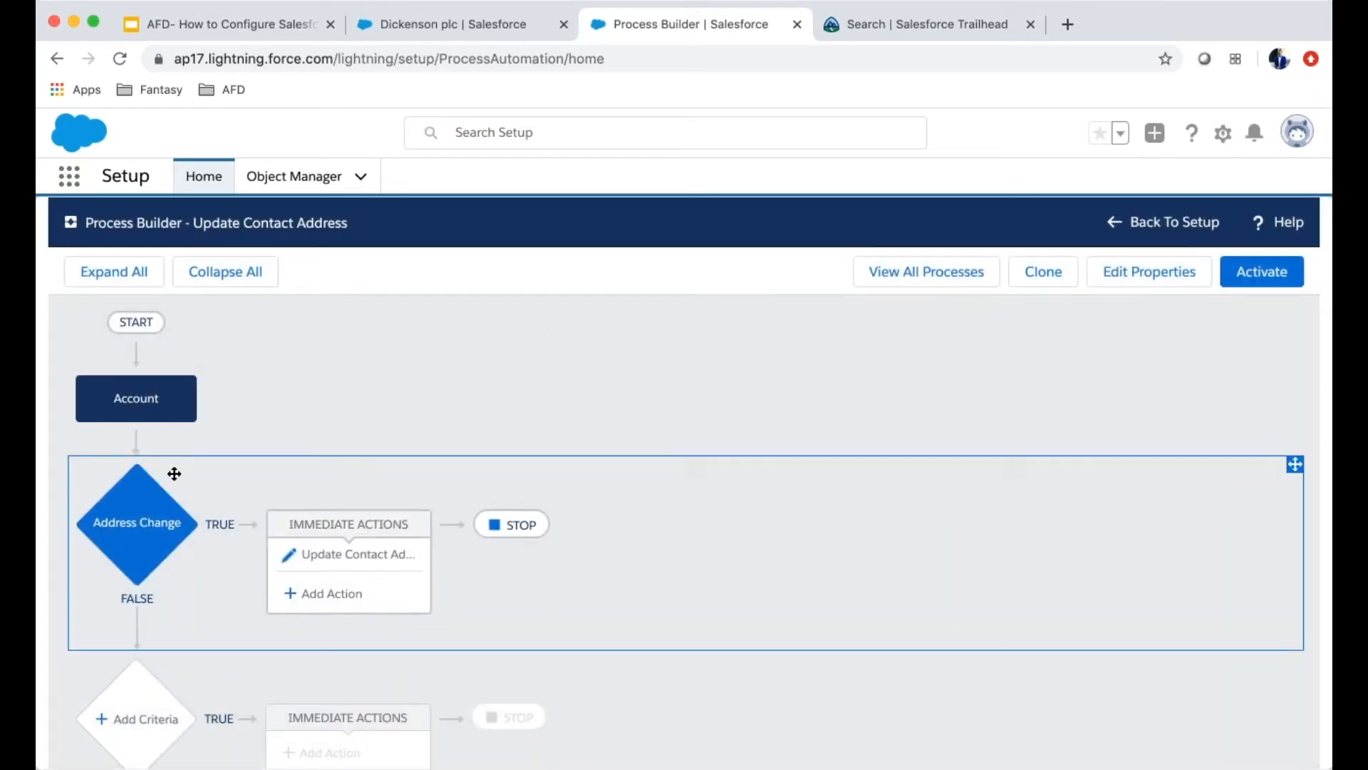
Step: Set the field of the first condition in the Address Change criteria to the account's Billing Street
{"action": "left_click", "coordinate": [142, 542]}
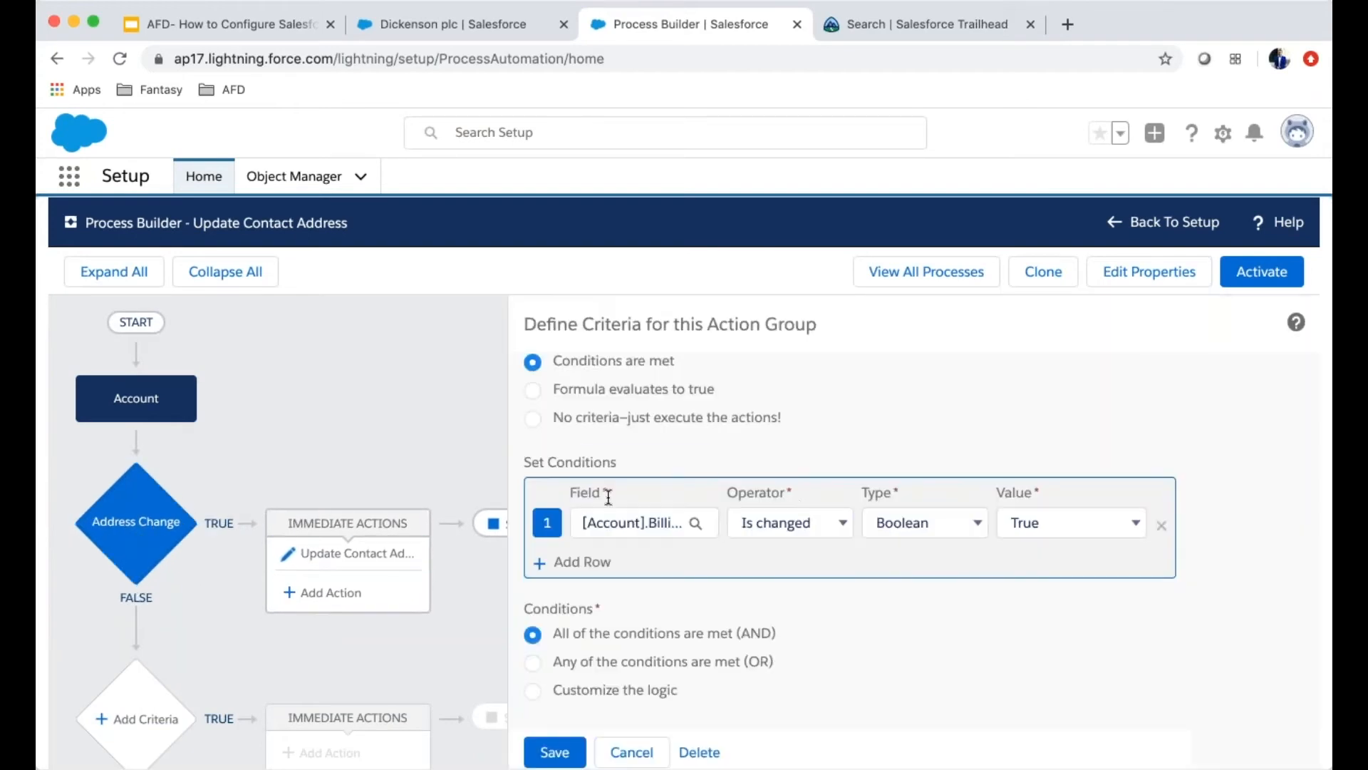
{"action": "left_click", "coordinate": [666, 528]}
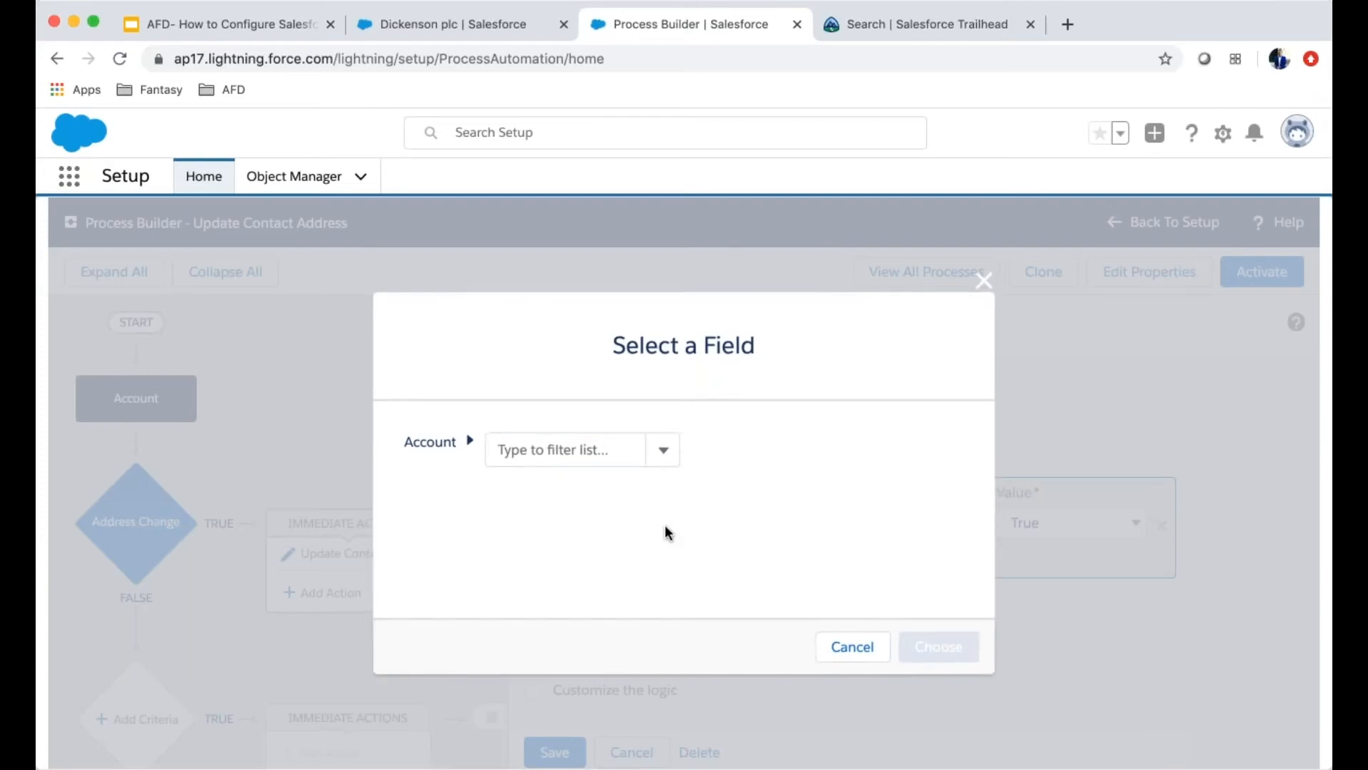
{"action": "left_click", "coordinate": [660, 456]}
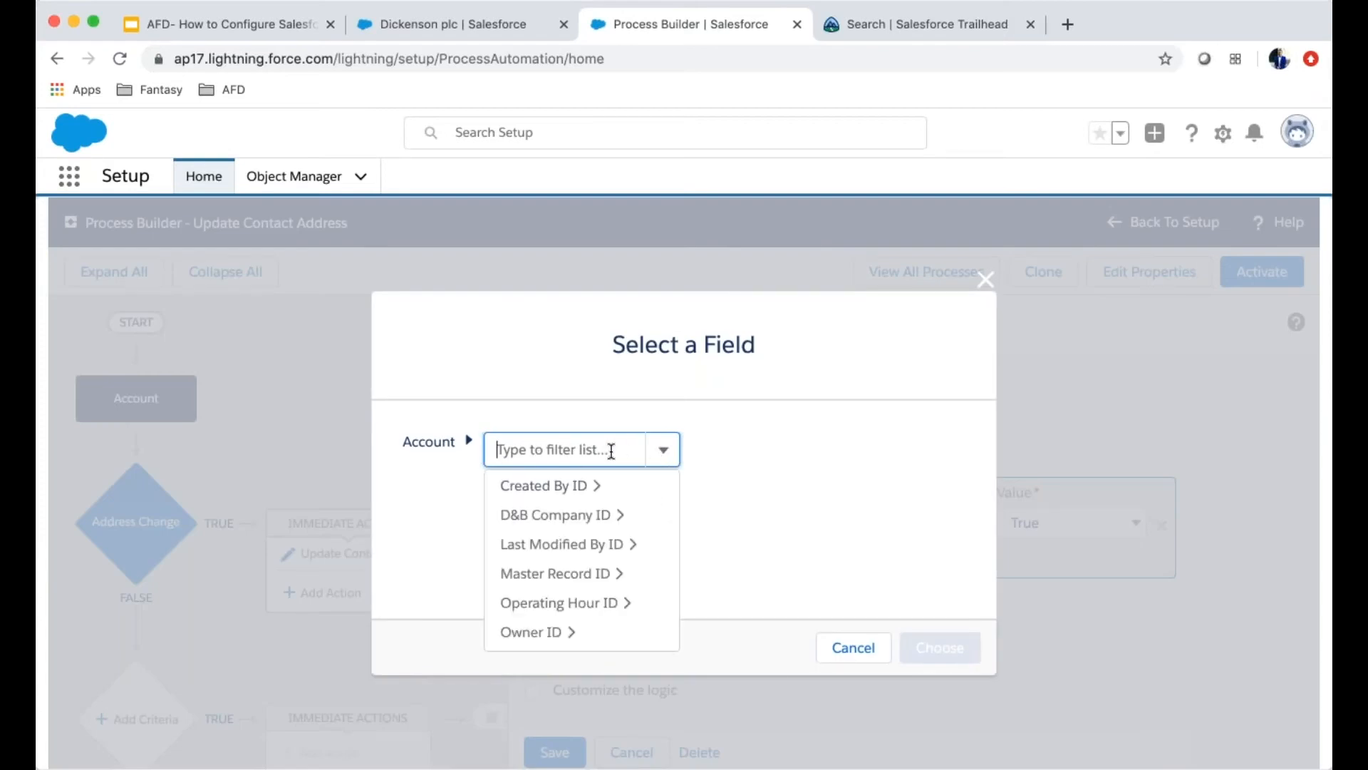
{"action": "scroll", "coordinate": [579, 535], "scroll_direction": "down", "scroll_amount": 10}
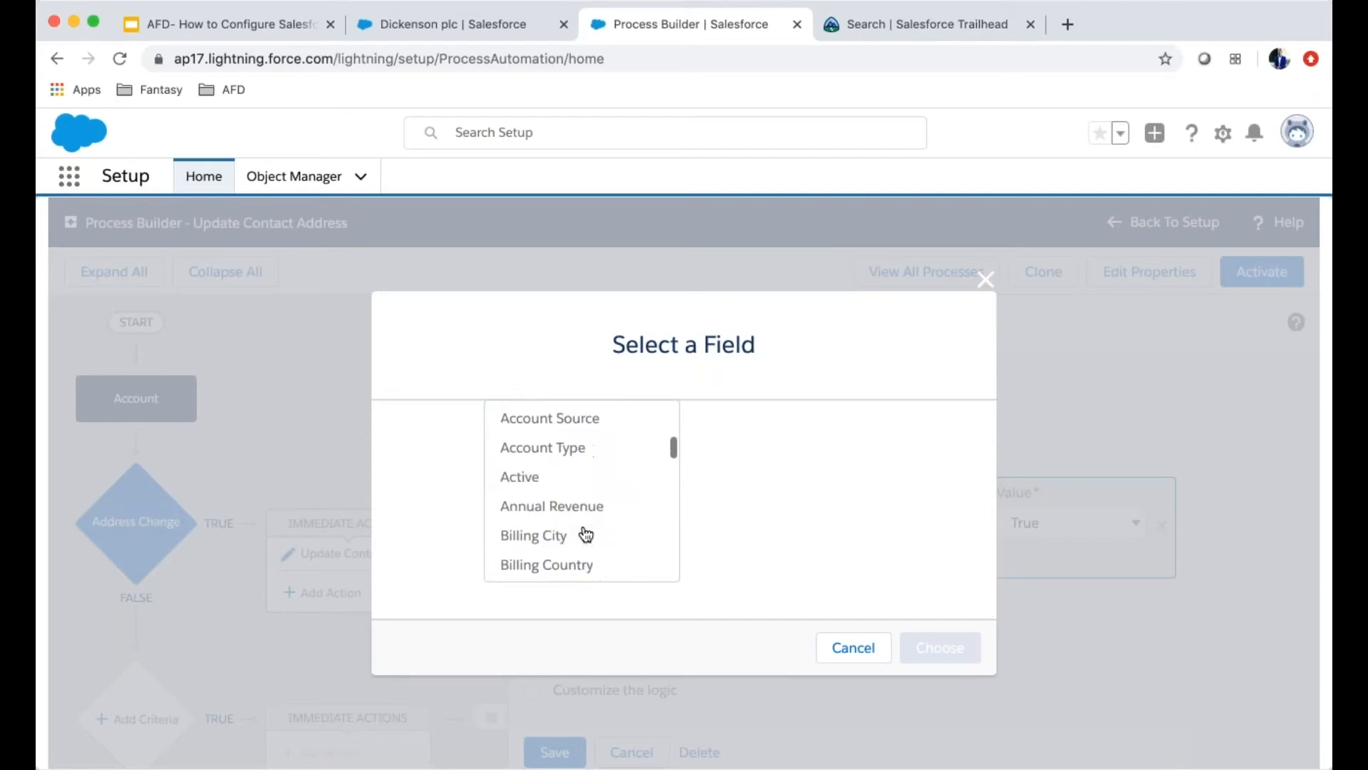
{"action": "scroll", "coordinate": [580, 534], "scroll_direction": "up", "scroll_amount": 2}
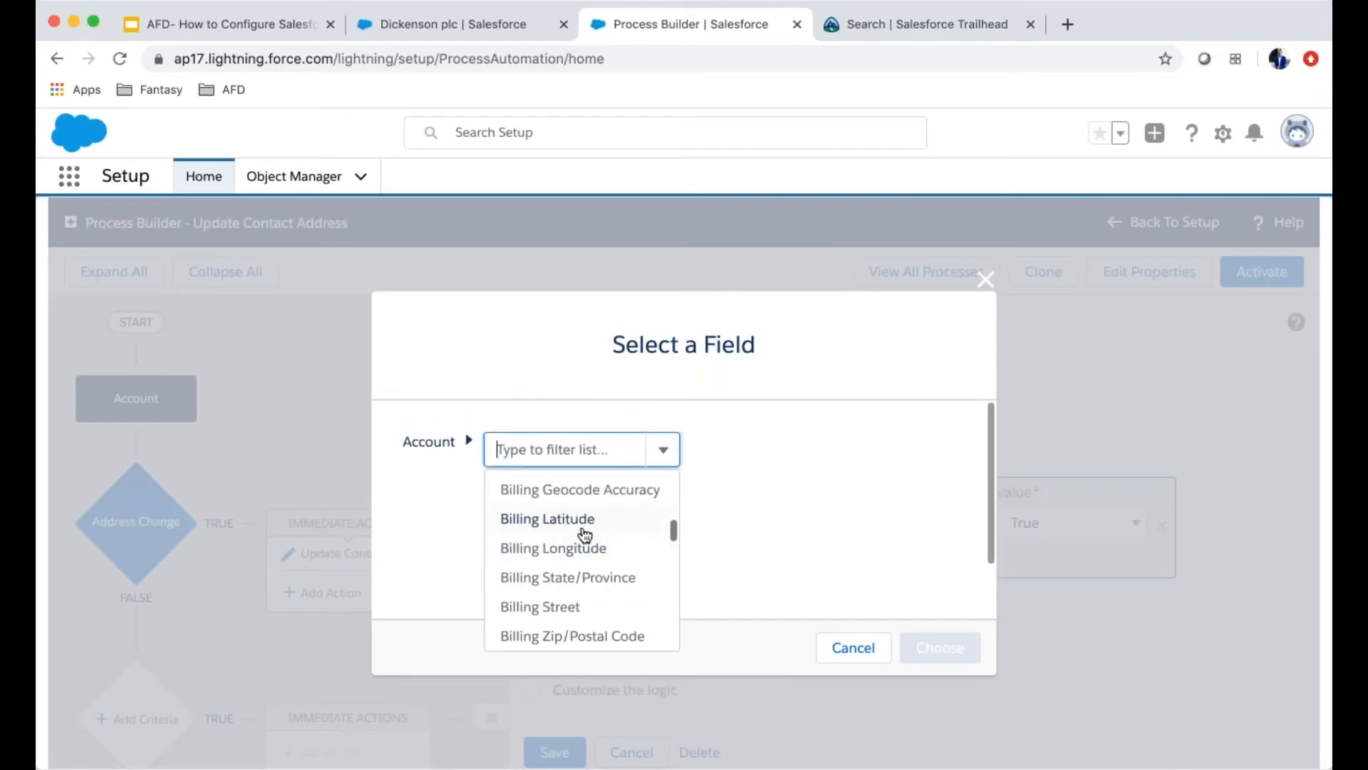
{"action": "scroll", "coordinate": [571, 545], "scroll_direction": "down", "scroll_amount": 1}
{"action": "left_click", "coordinate": [562, 555]}
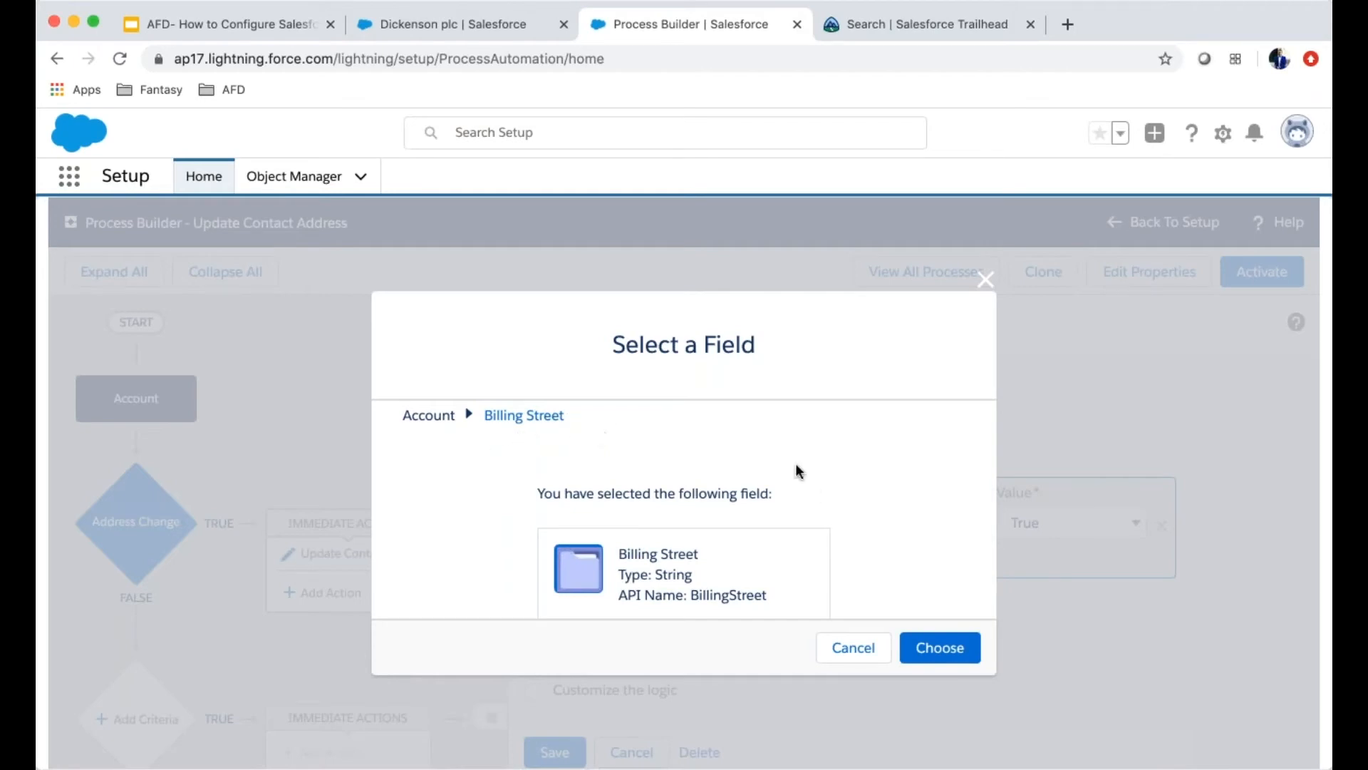
{"action": "left_click", "coordinate": [942, 650]}
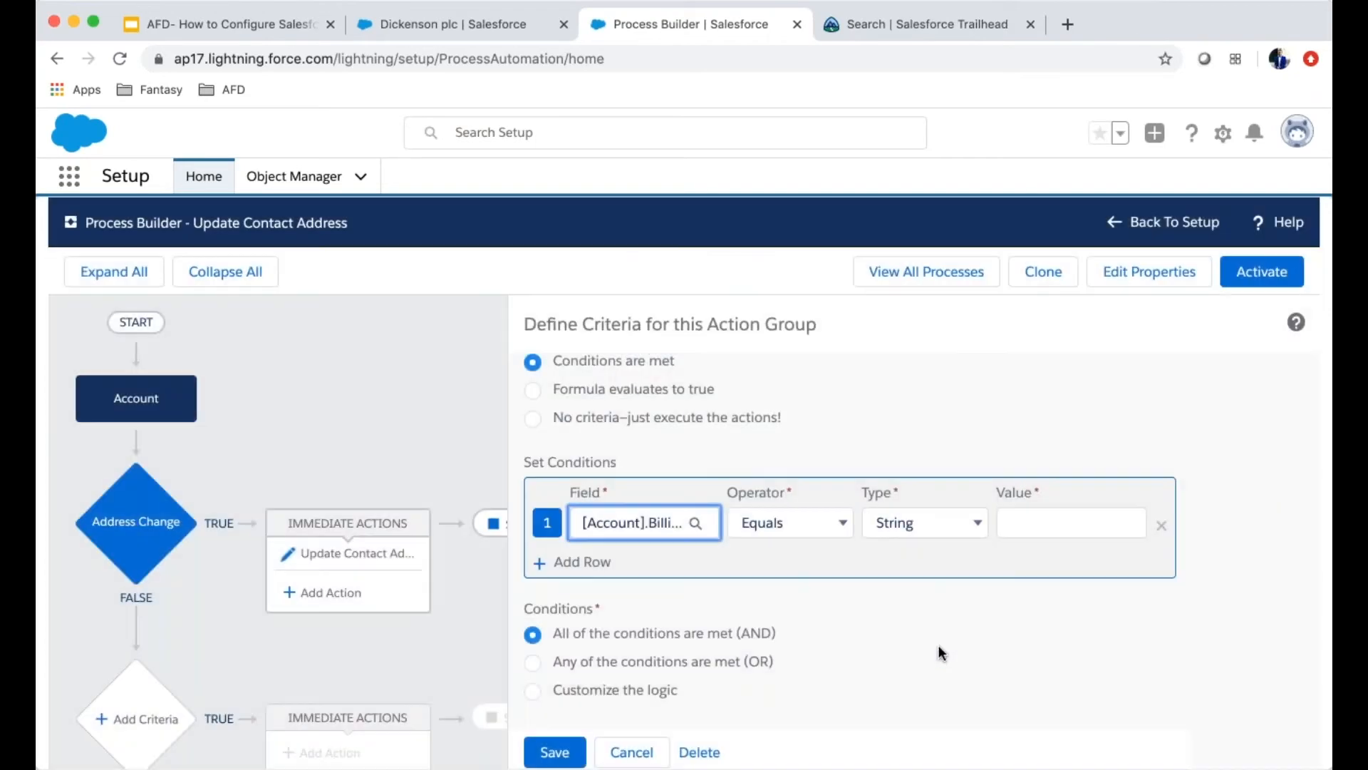
Step: Set the condition's operator to Is changed and its value to True, and save the Address Change criteria
{"action": "left_click", "coordinate": [559, 753]}
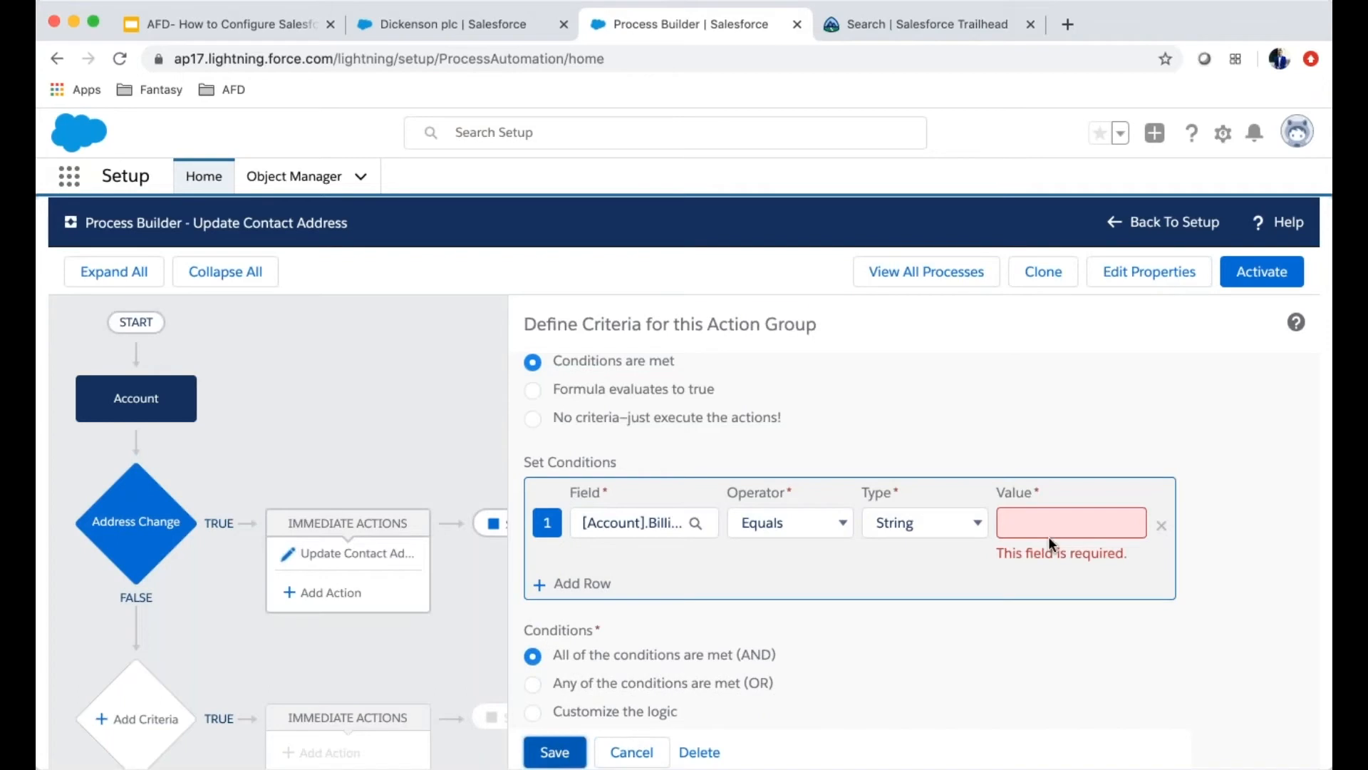
{"action": "left_click", "coordinate": [892, 523]}
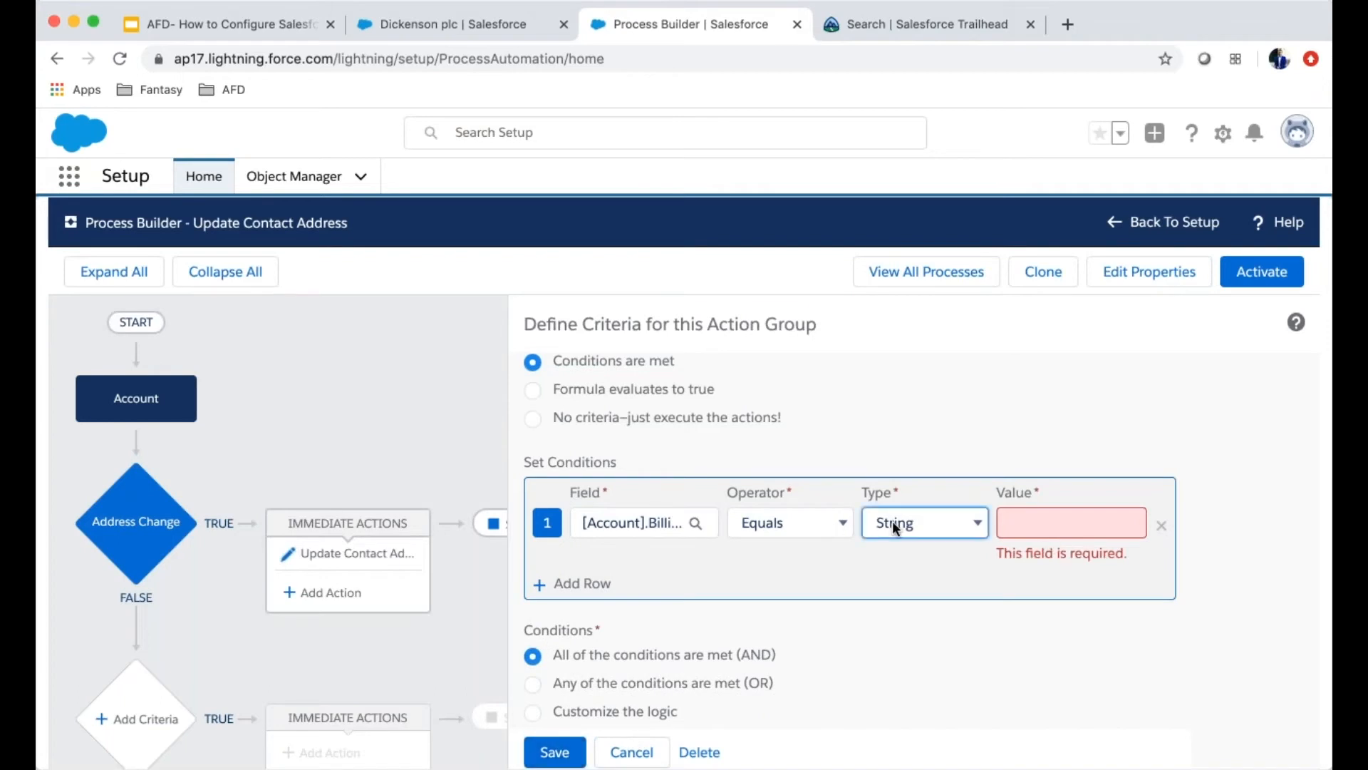
{"action": "left_click", "coordinate": [836, 527]}
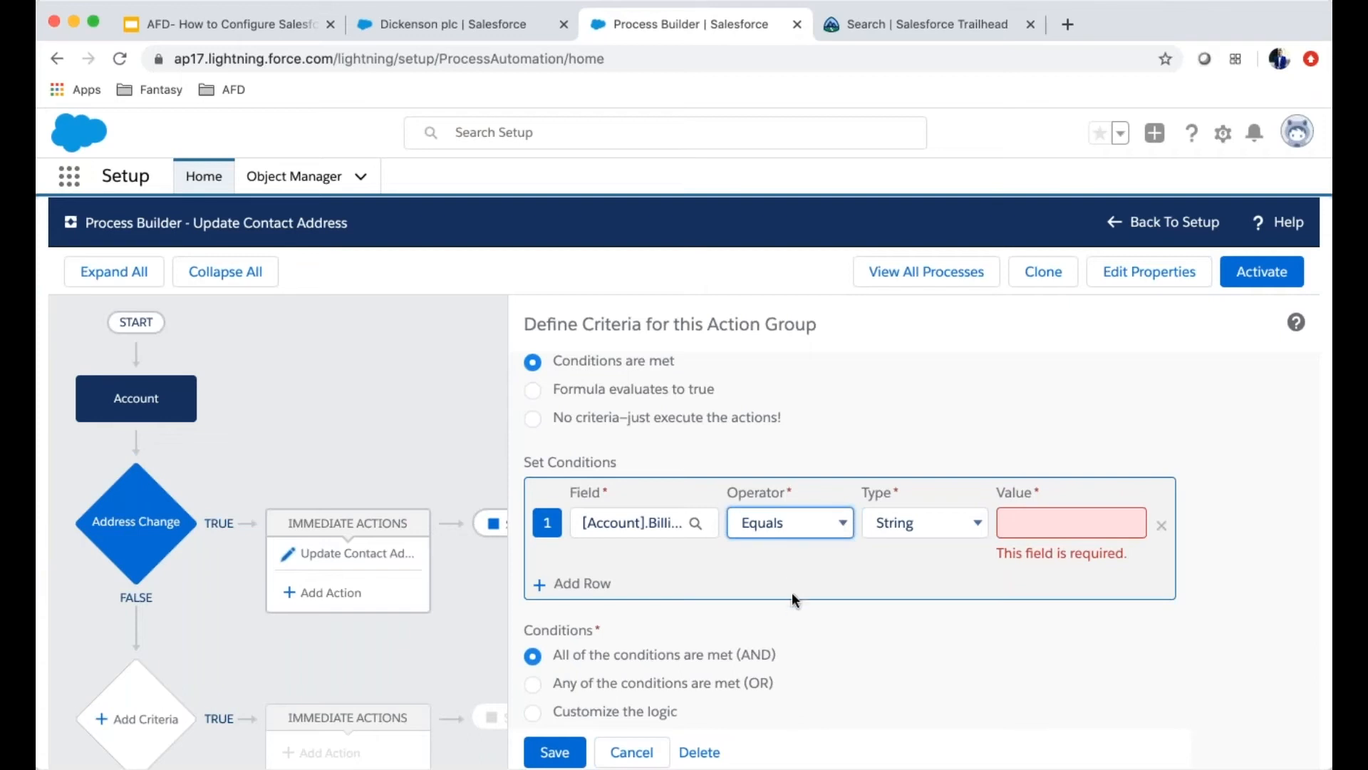
{"action": "left_click", "coordinate": [918, 576]}
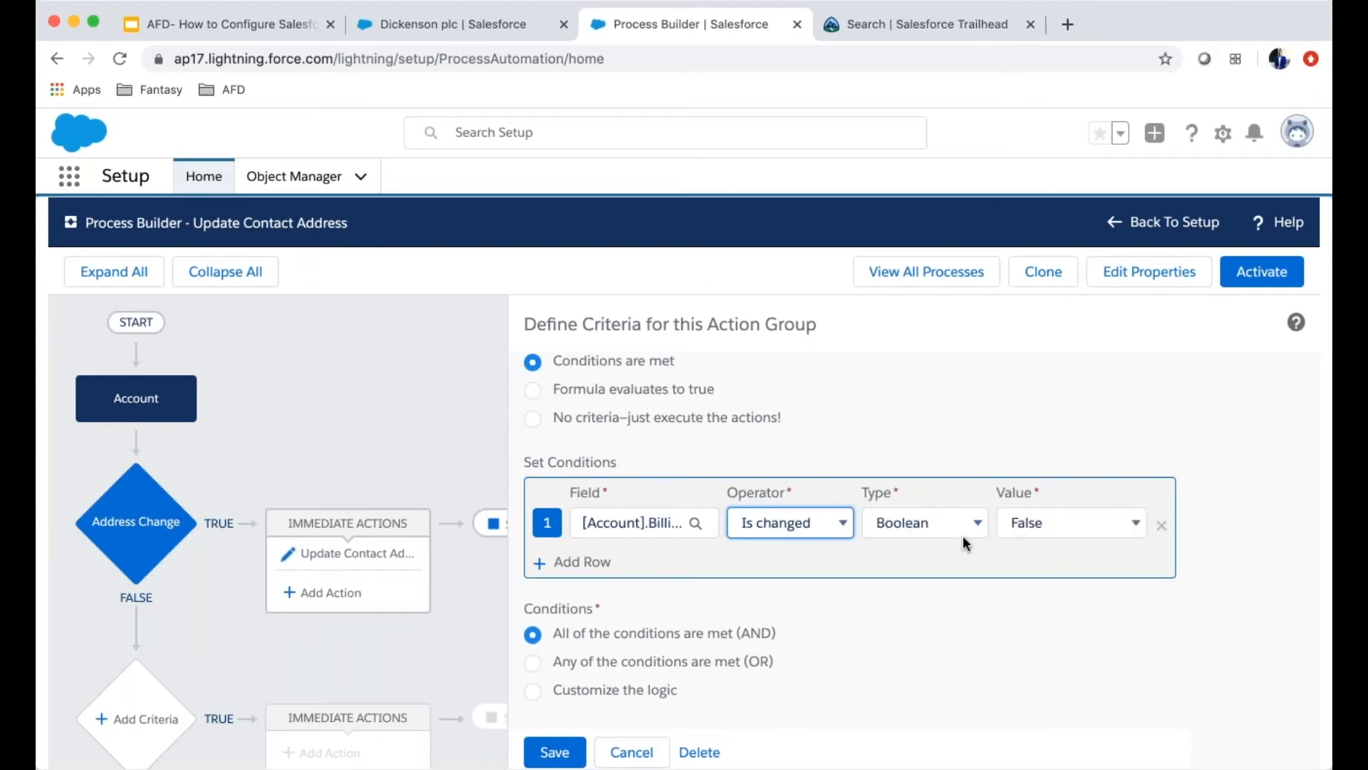
{"action": "left_click", "coordinate": [1076, 528]}
{"action": "left_click", "coordinate": [1082, 503]}
{"action": "left_click", "coordinate": [1016, 421]}
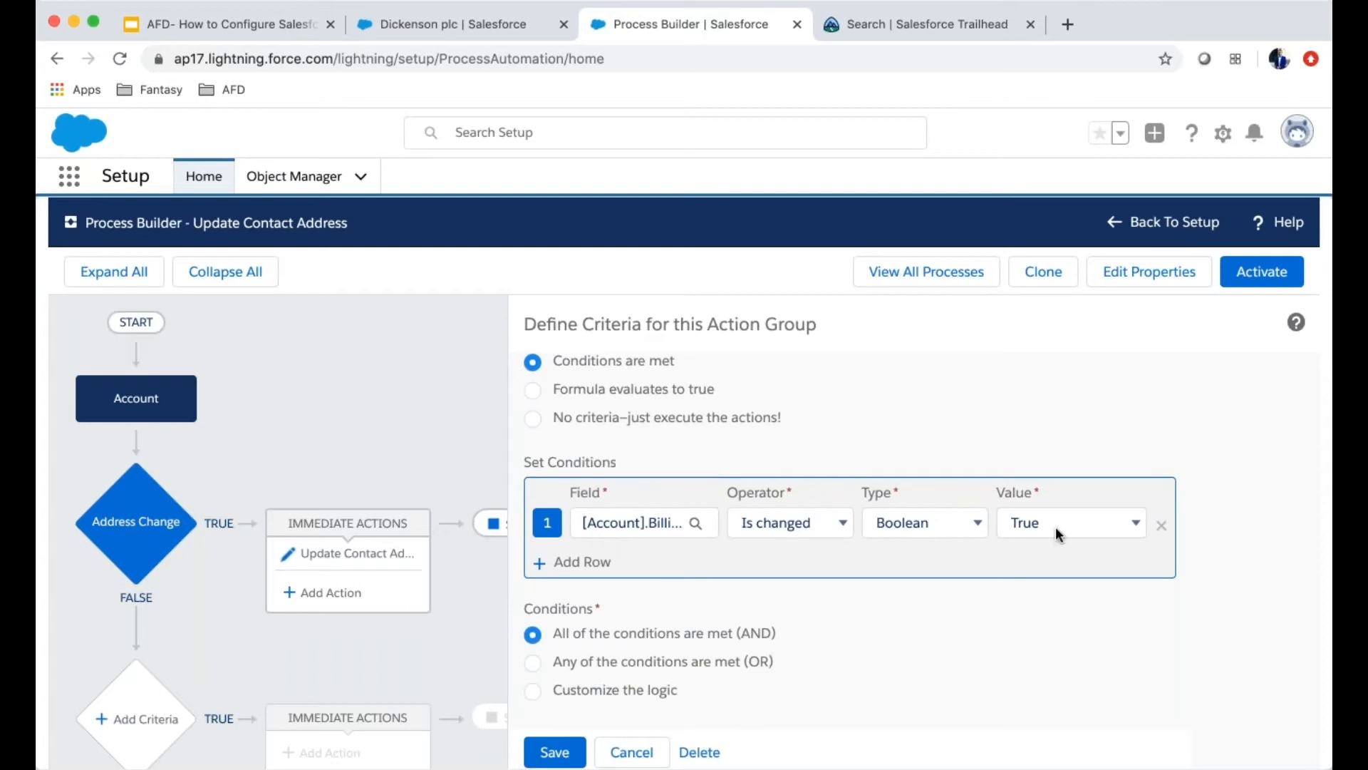
{"action": "left_click", "coordinate": [550, 757]}
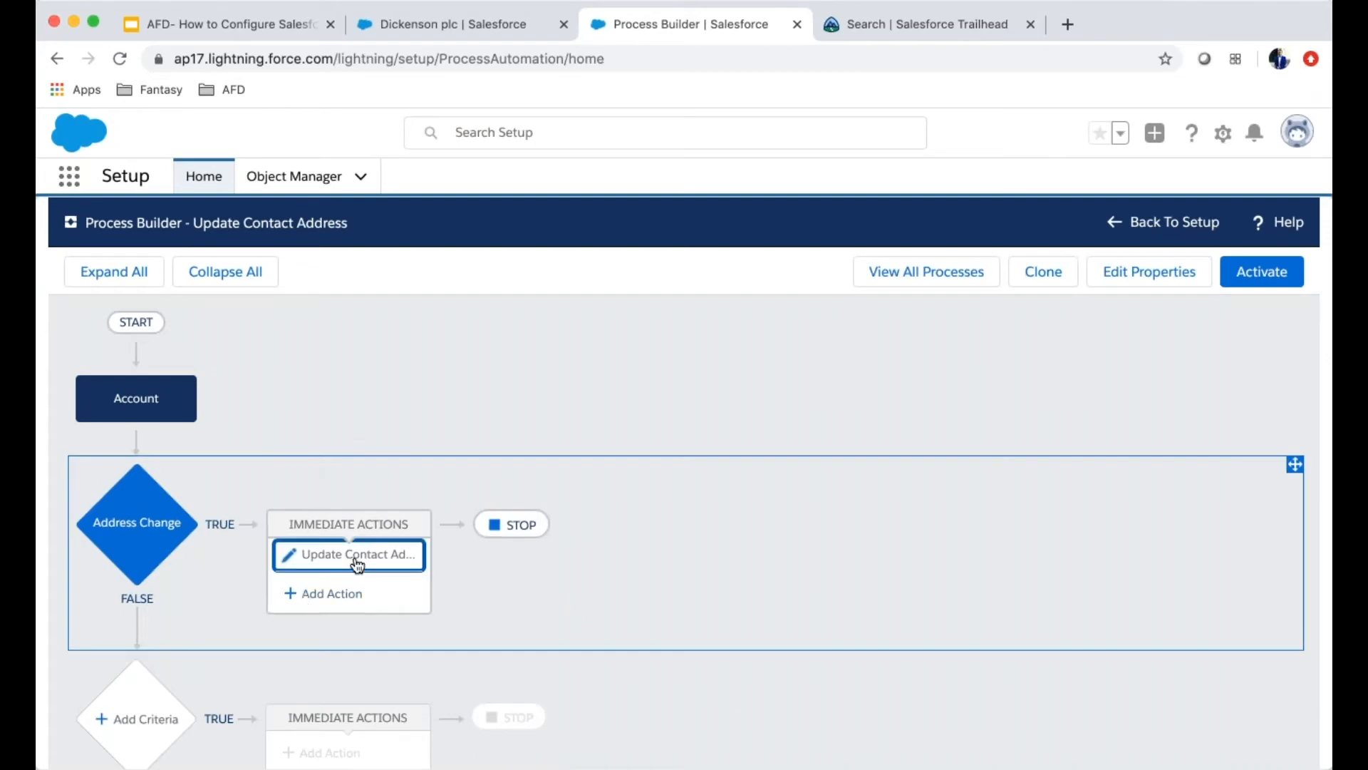
Step: Review the Update Contact Address action's record, criteria and Mailing Street field mapping, and save the action
{"action": "left_click", "coordinate": [393, 568]}
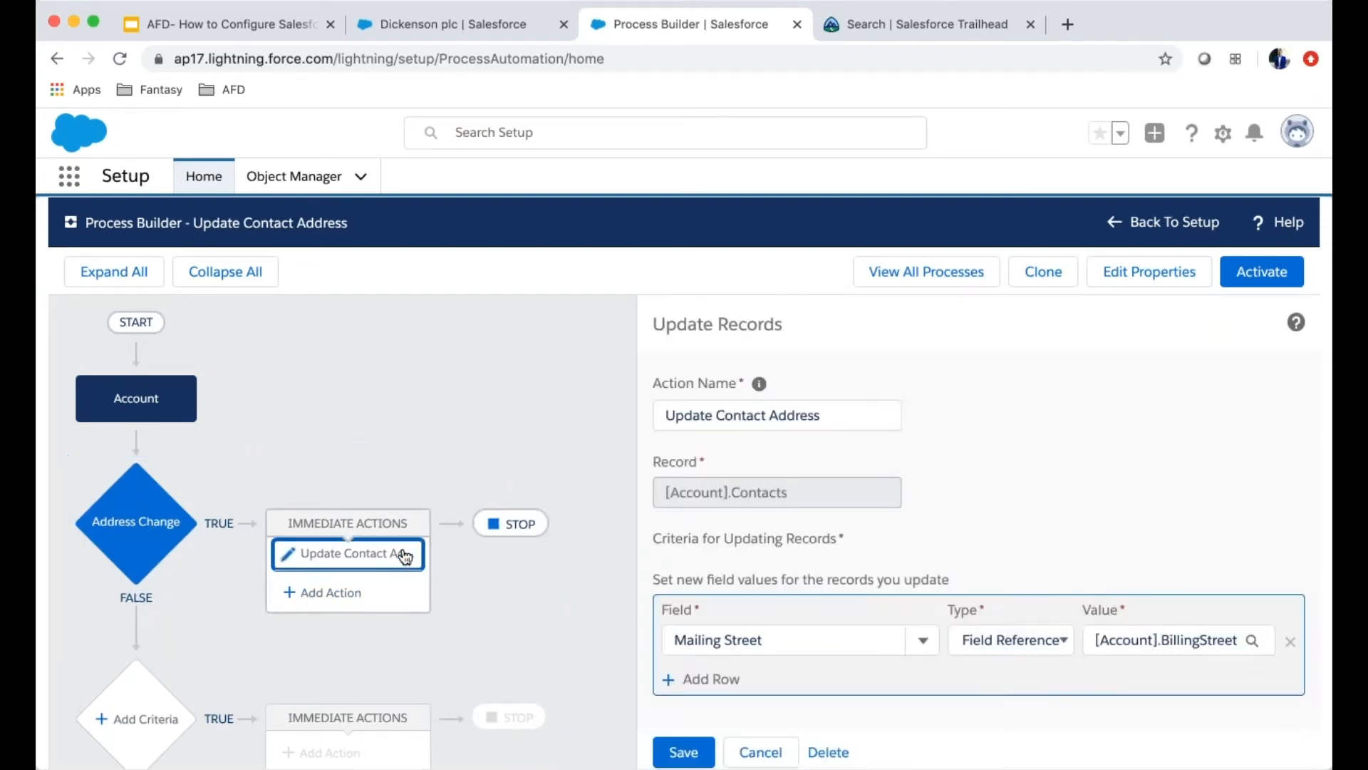
{"action": "scroll", "coordinate": [1089, 492], "scroll_direction": "down", "scroll_amount": 2}
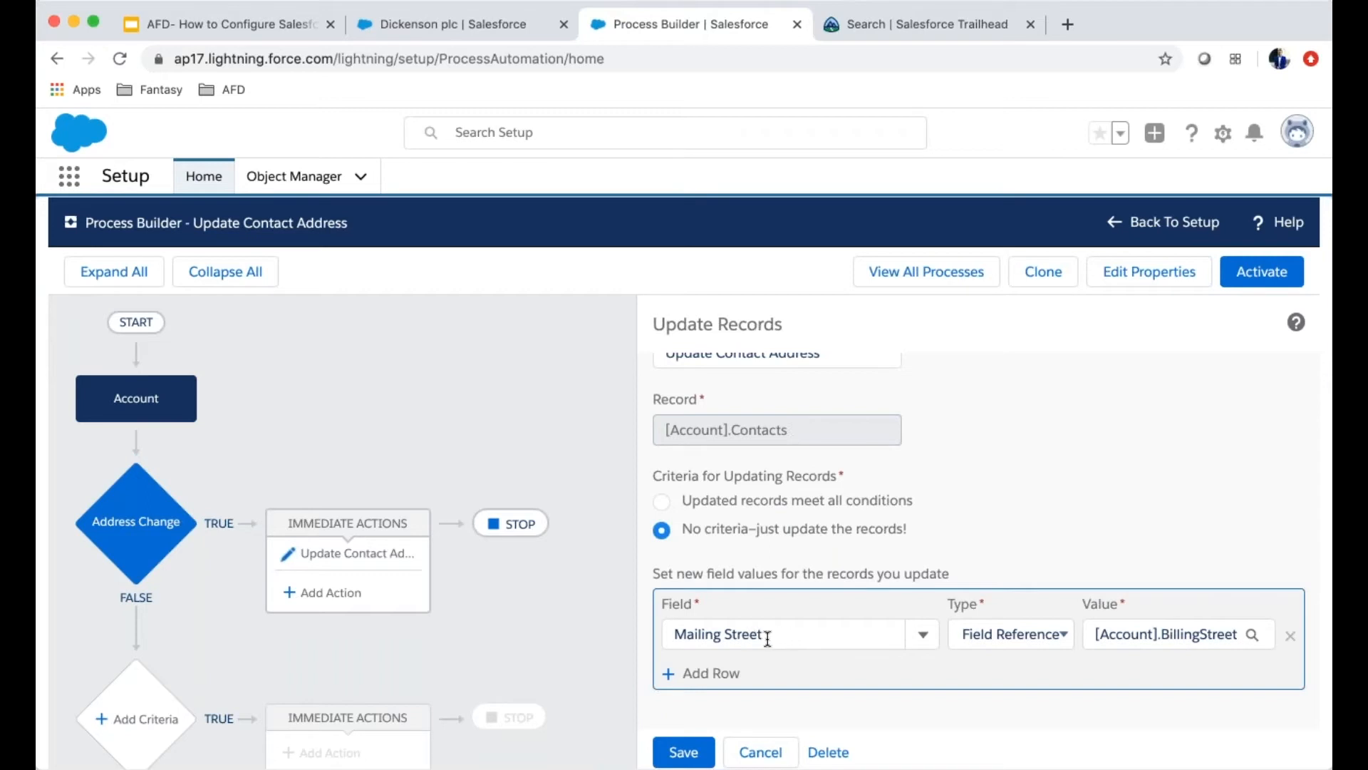
{"action": "scroll", "coordinate": [784, 490], "scroll_direction": "up", "scroll_amount": 1}
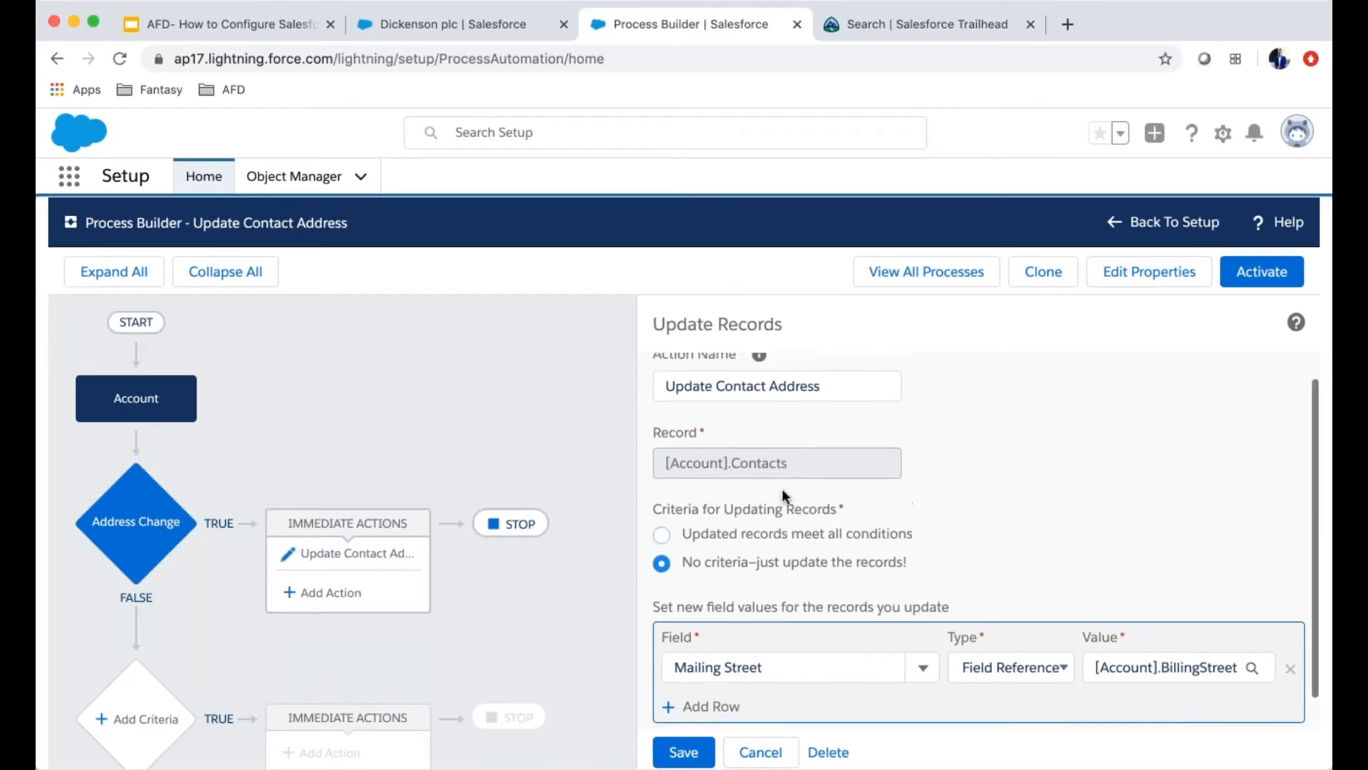
{"action": "scroll", "coordinate": [784, 488], "scroll_direction": "up", "scroll_amount": 1}
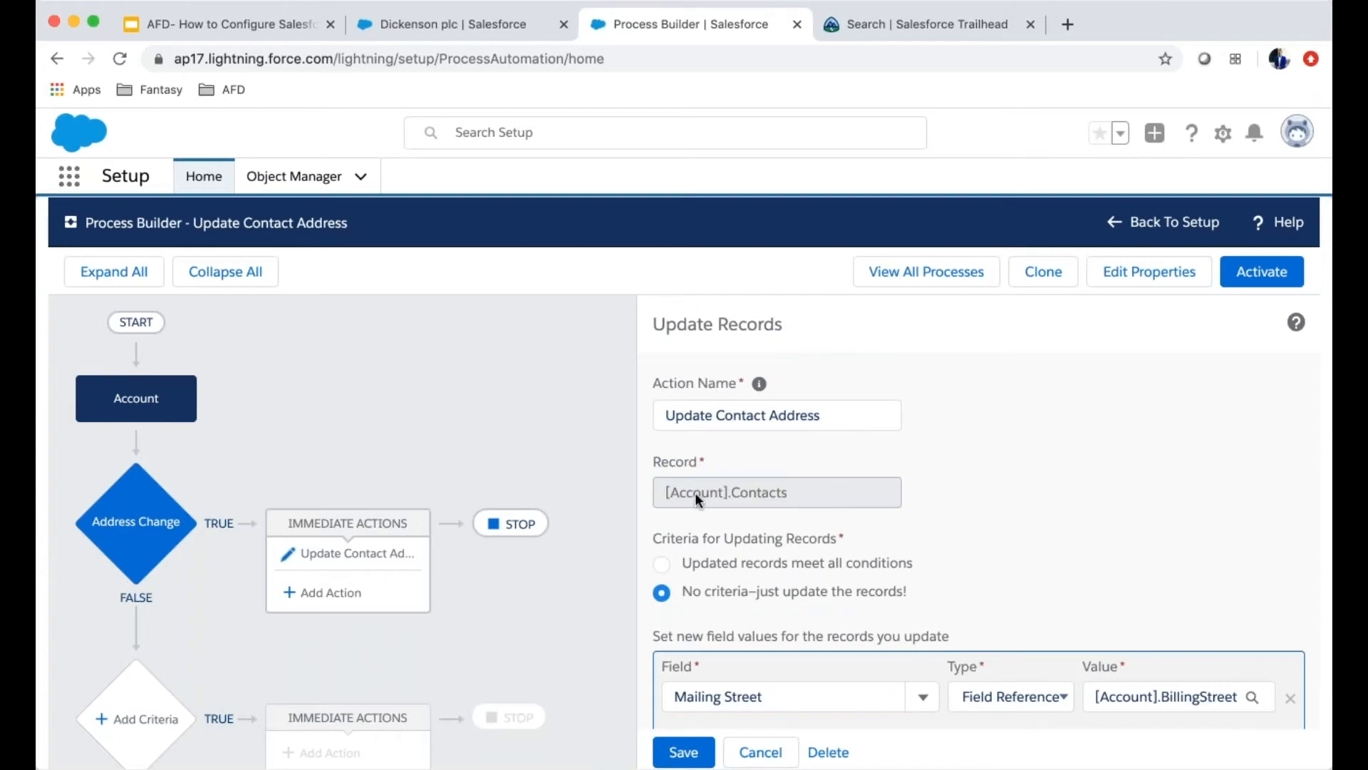
{"action": "scroll", "coordinate": [1064, 534], "scroll_direction": "down", "scroll_amount": 2}
{"action": "left_click", "coordinate": [684, 750]}
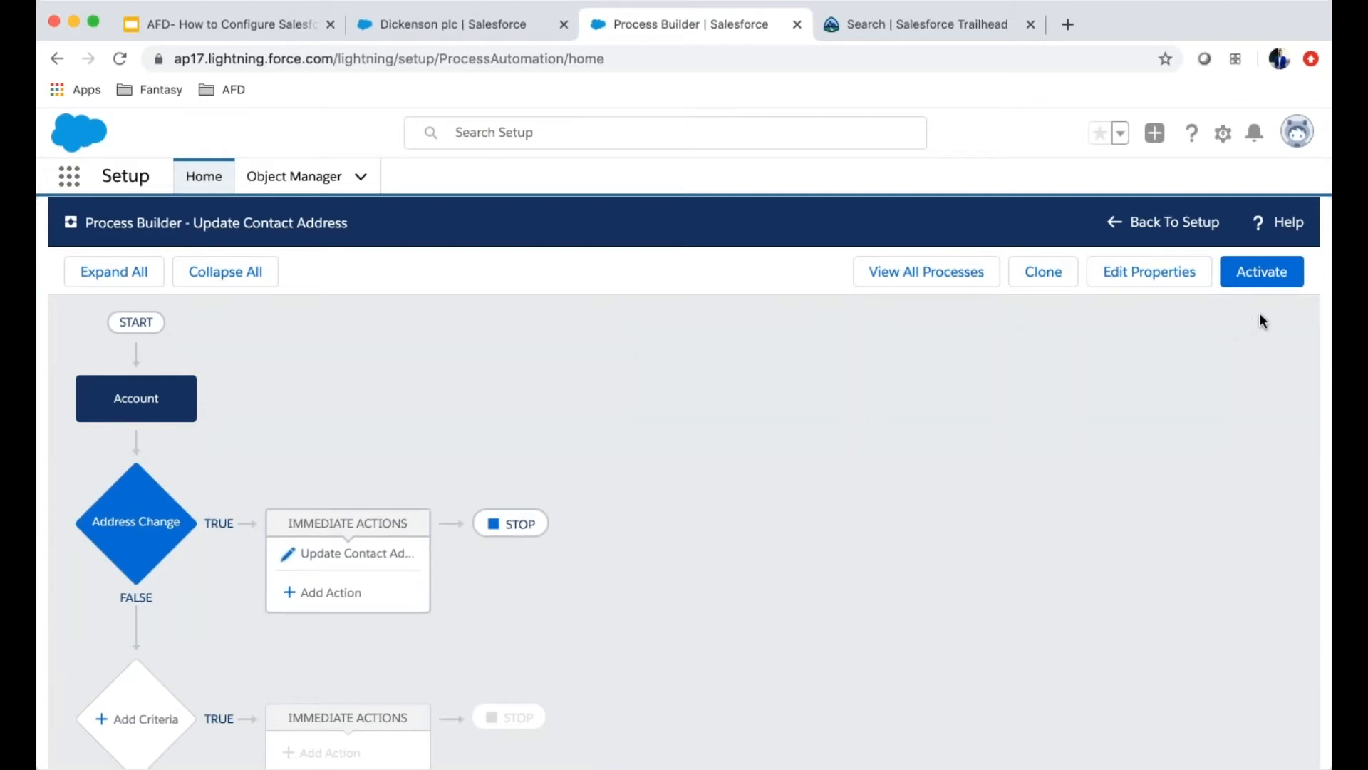
Step: Activate the revised version of the Update Contact Address process and return to Setup
{"action": "left_click", "coordinate": [1265, 279]}
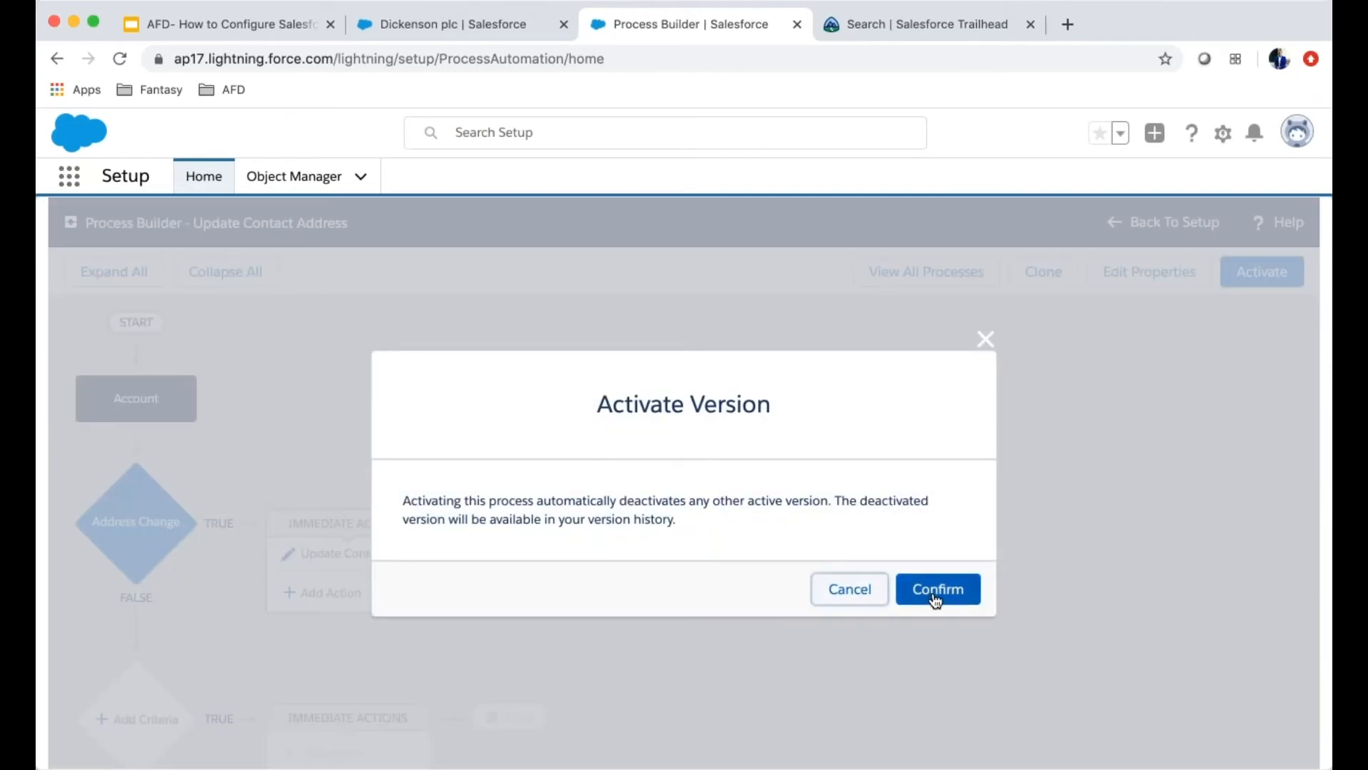
{"action": "left_click", "coordinate": [937, 599]}
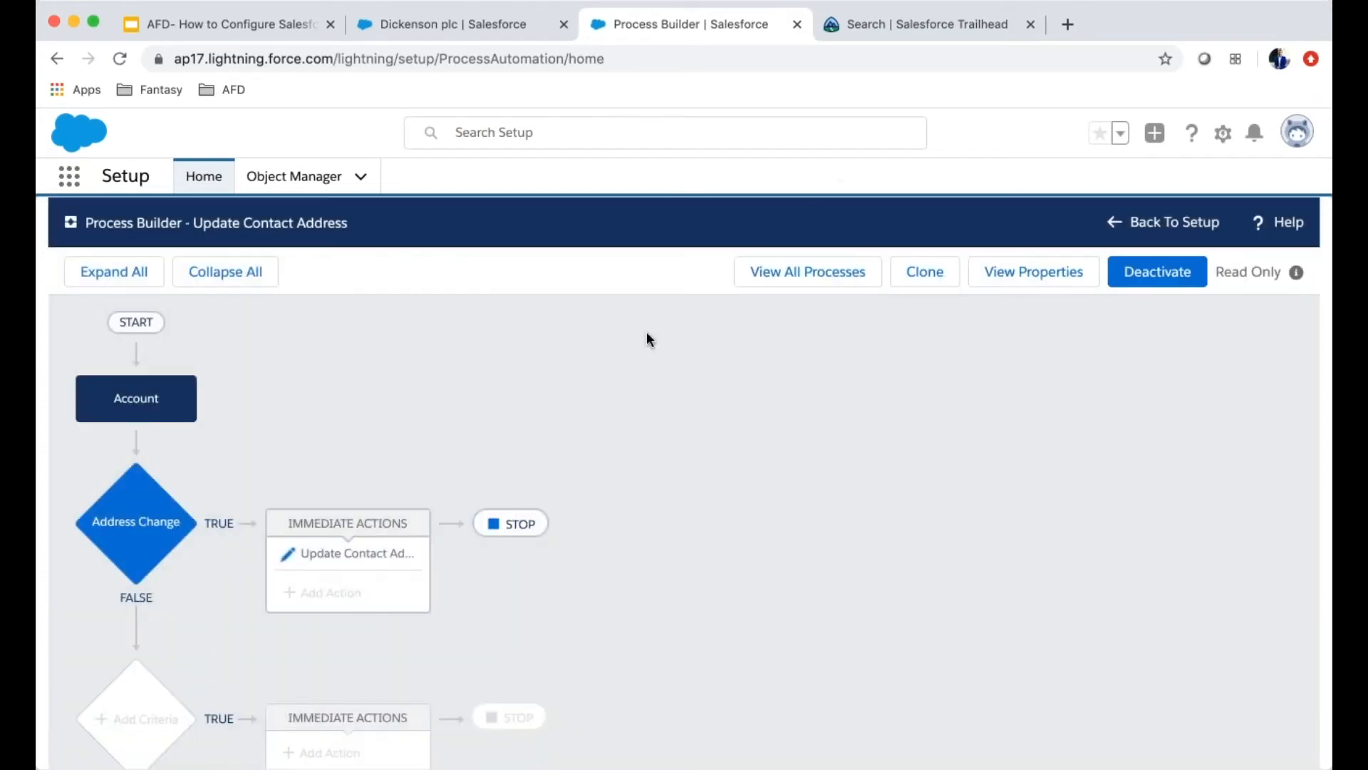
{"action": "left_click", "coordinate": [1166, 225]}
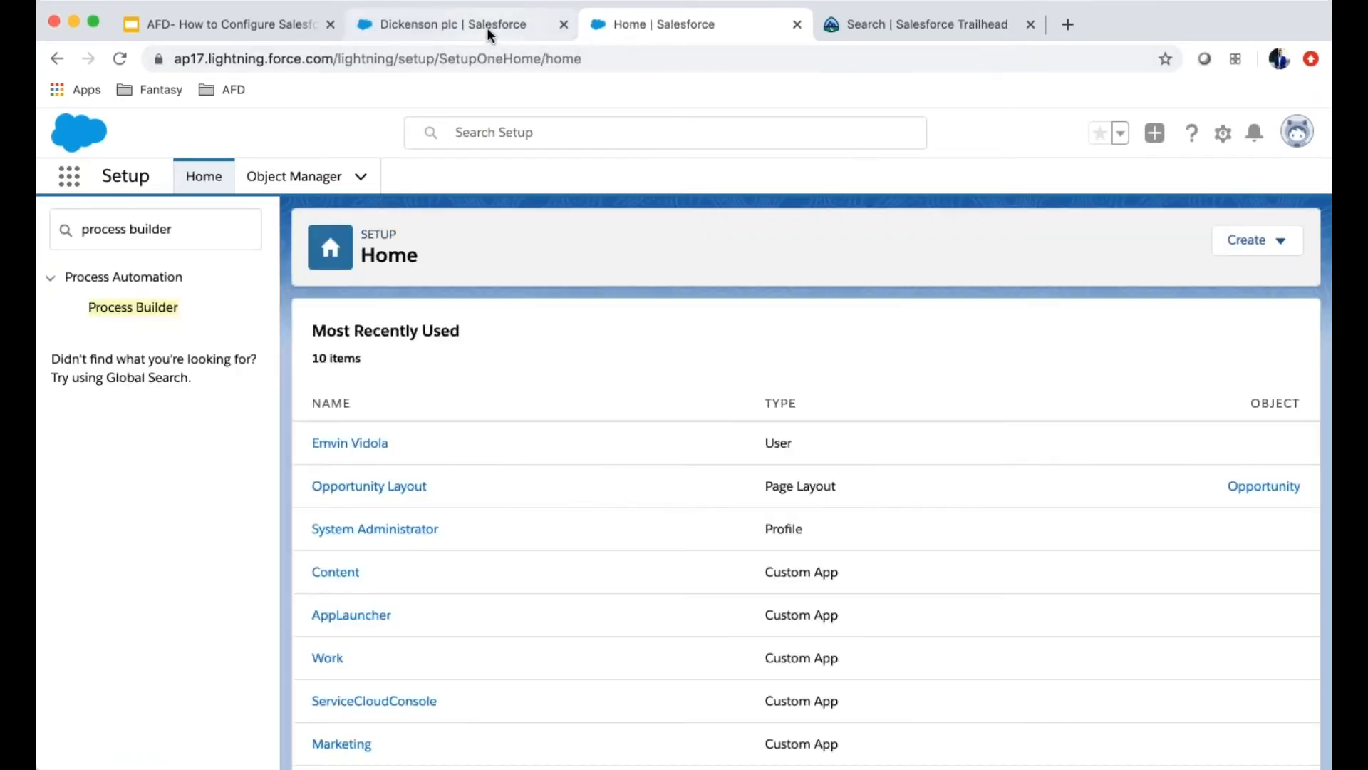
Step: Reload the Dickenson plc account and examine the billing address in its details and its first contact
{"action": "left_click", "coordinate": [481, 27]}
{"action": "left_click", "coordinate": [121, 60]}
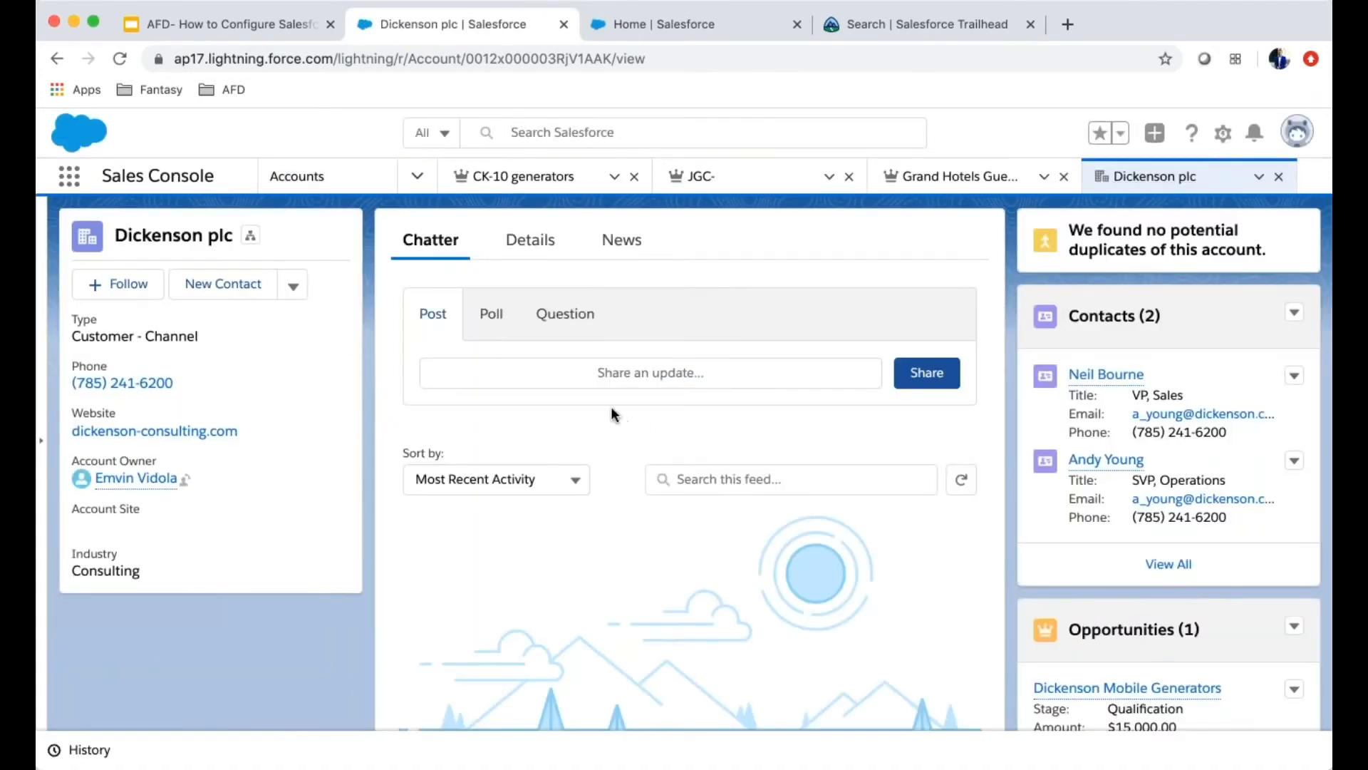
{"action": "left_click", "coordinate": [521, 240]}
{"action": "scroll", "coordinate": [597, 501], "scroll_direction": "down", "scroll_amount": 5}
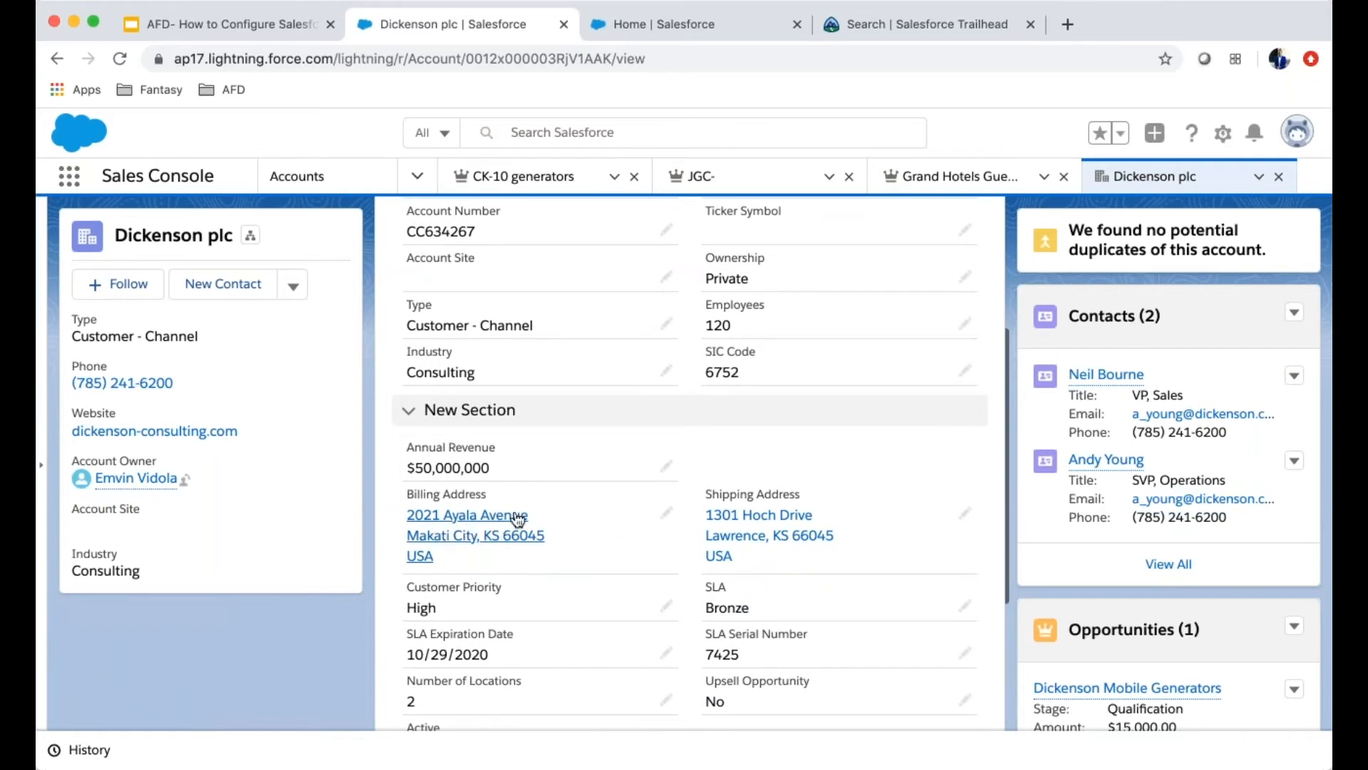
{"action": "left_click", "coordinate": [1106, 376]}
{"action": "left_click", "coordinate": [535, 295]}
{"action": "scroll", "coordinate": [649, 424], "scroll_direction": "down", "scroll_amount": 4}
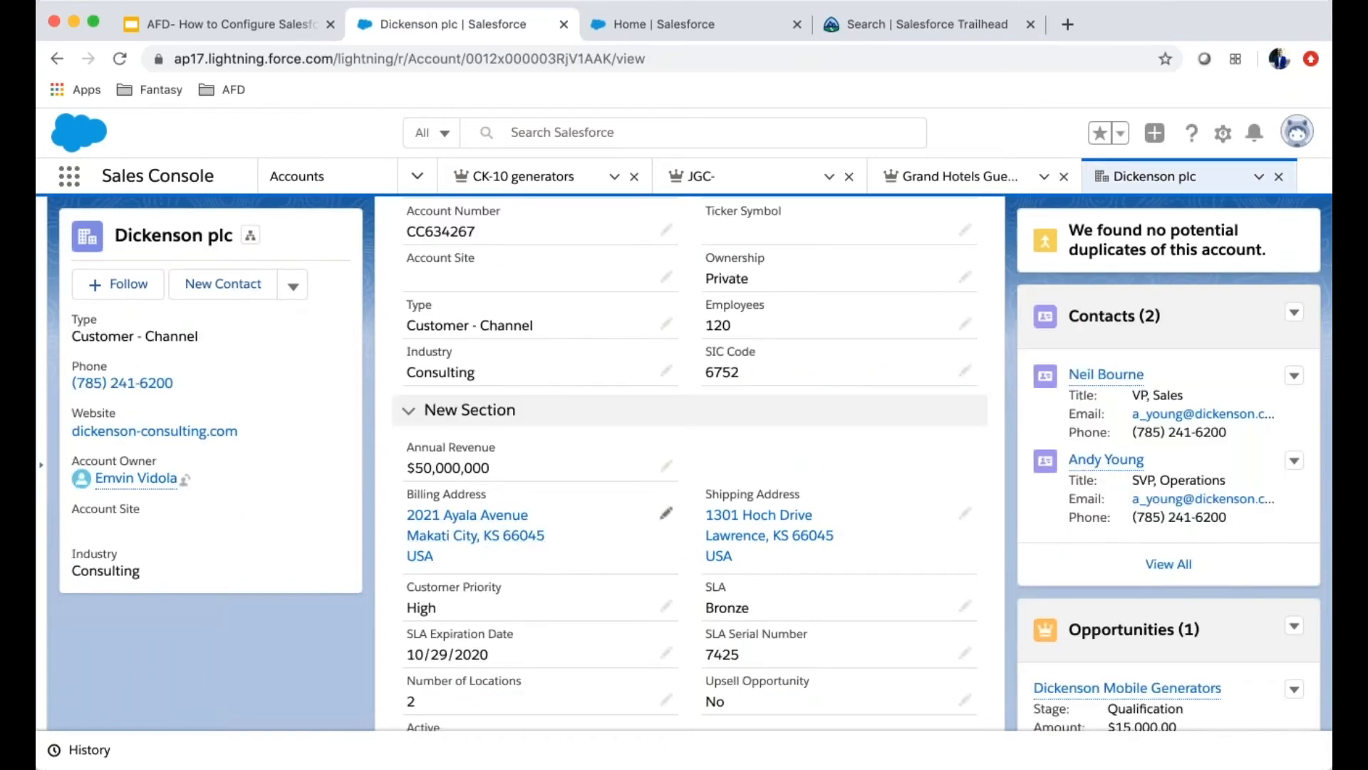
Step: Replace the Dickenson plc account's billing street with a new street address and save the record
{"action": "left_click", "coordinate": [666, 513]}
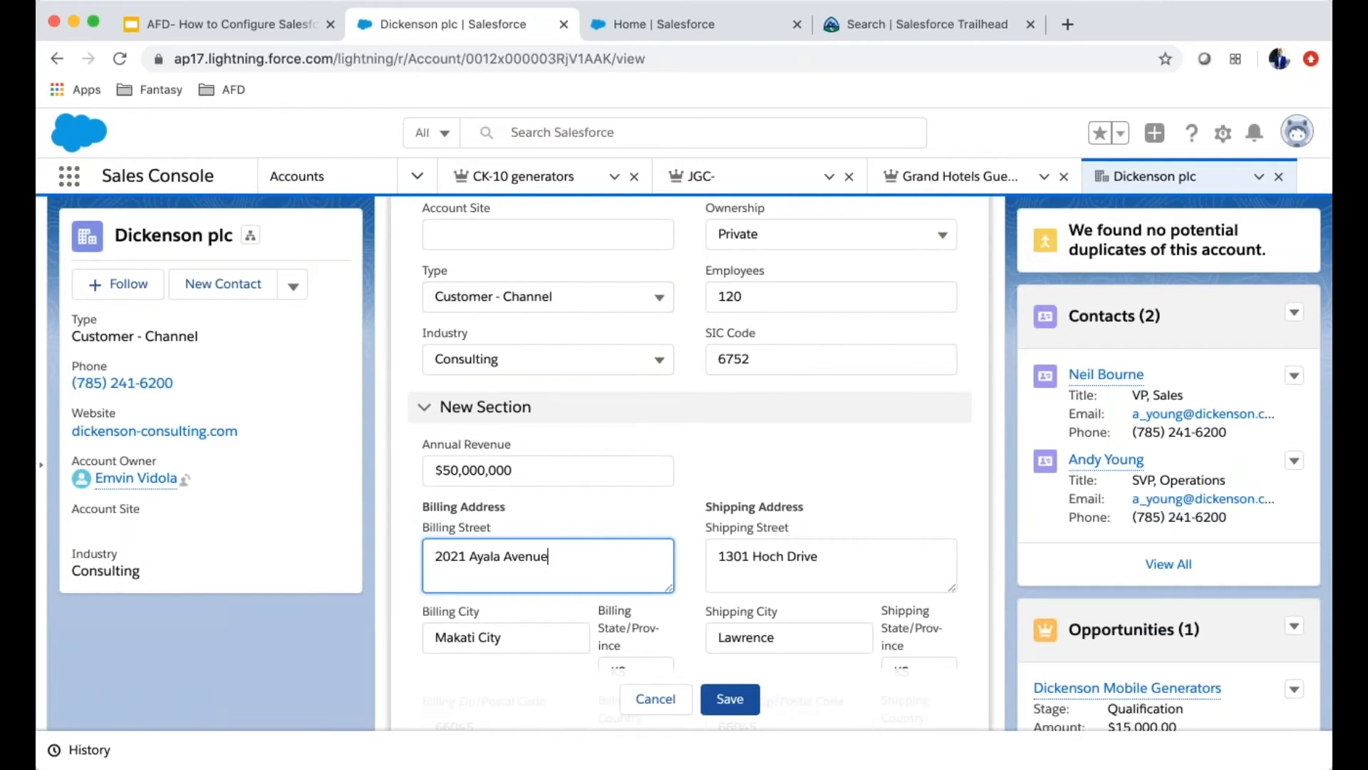
{"action": "left_click_drag", "start_coordinate": [553, 555], "coordinate": [226, 554]}
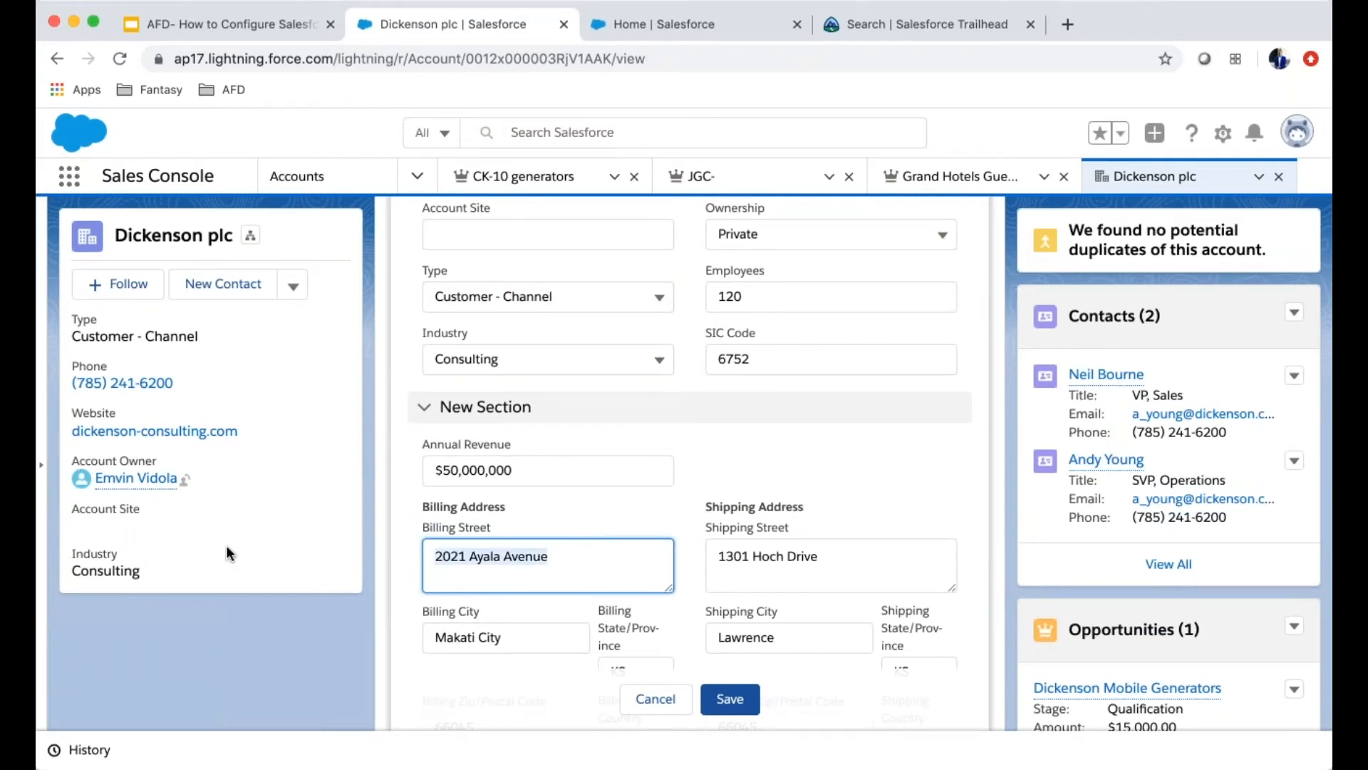
{"action": "type", "text": "234"}
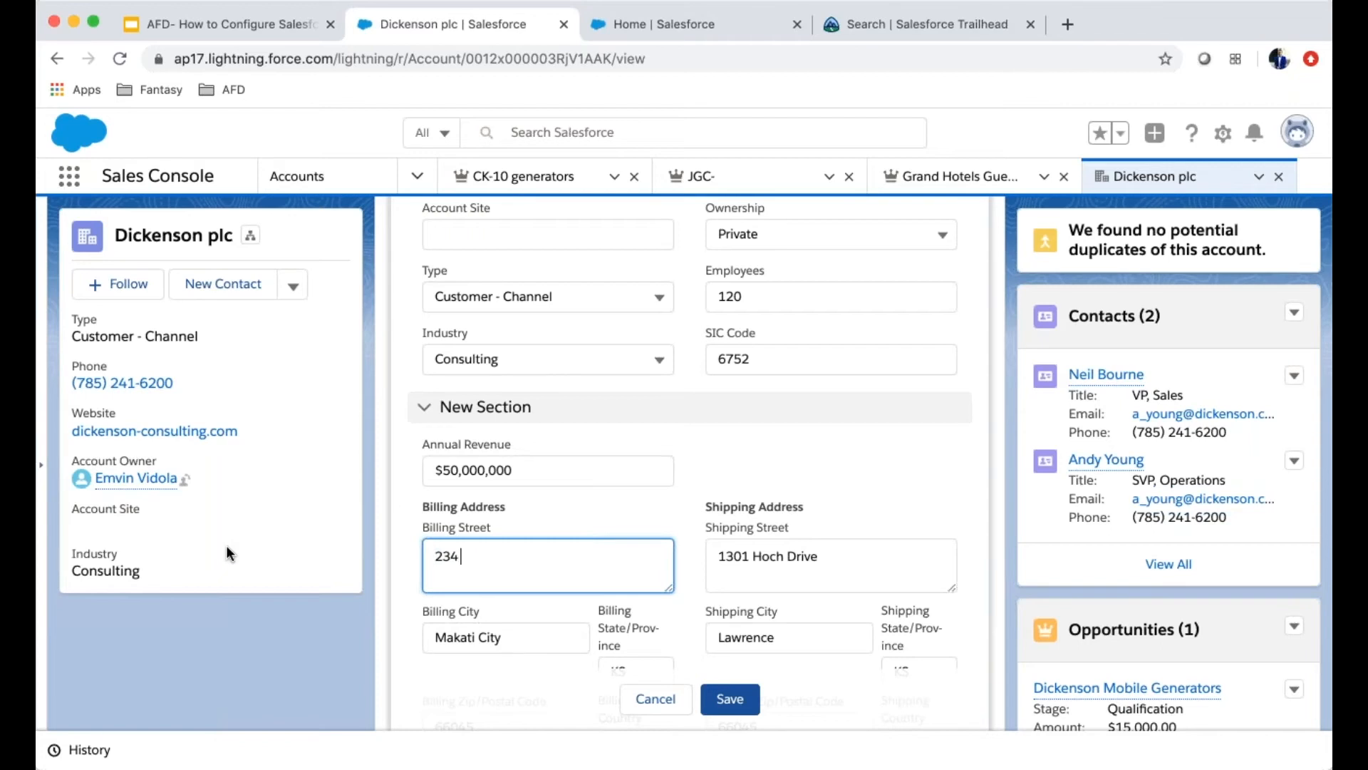
{"action": "type", "text": " Talino Blvd"}
{"action": "left_click", "coordinate": [725, 699]}
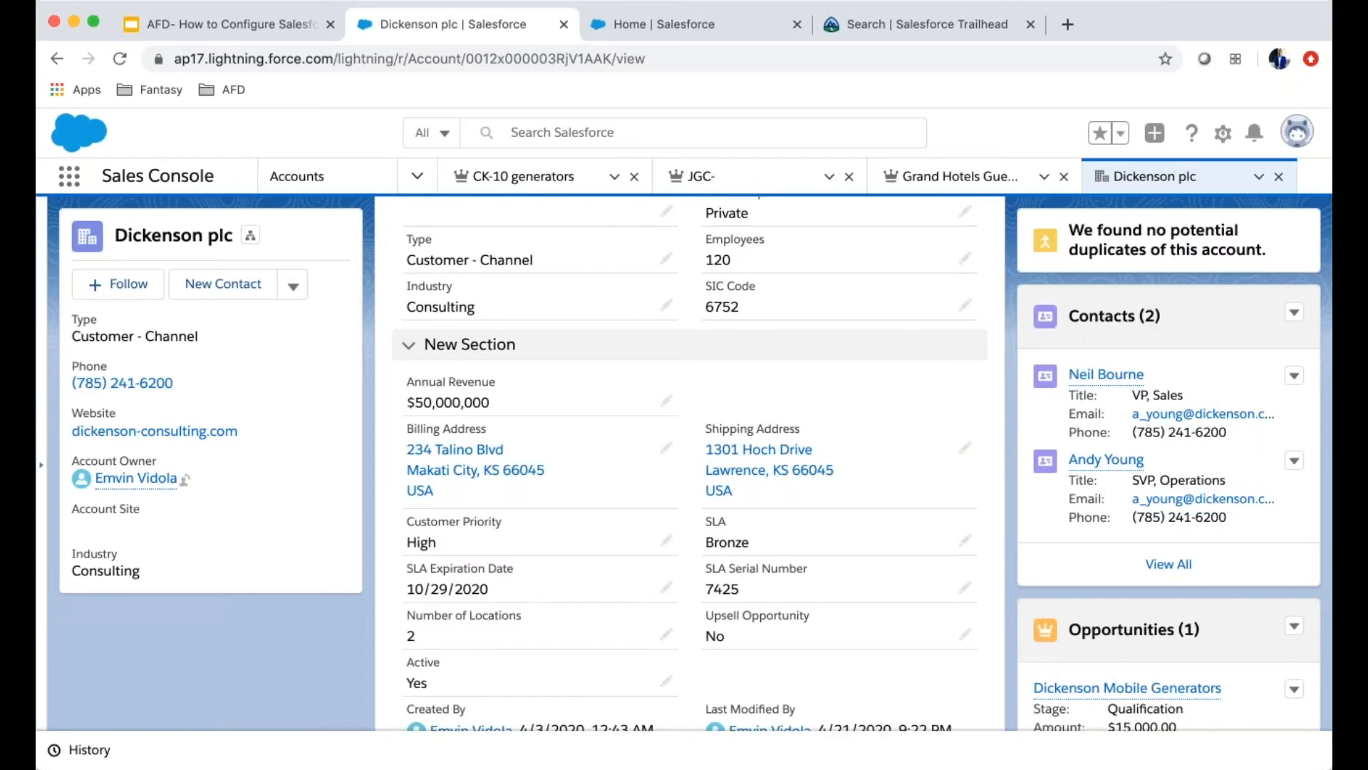
Step: Check the mailing address in the details of both contacts related to the Dickenson plc account
{"action": "left_click", "coordinate": [1106, 376]}
{"action": "left_click", "coordinate": [530, 279]}
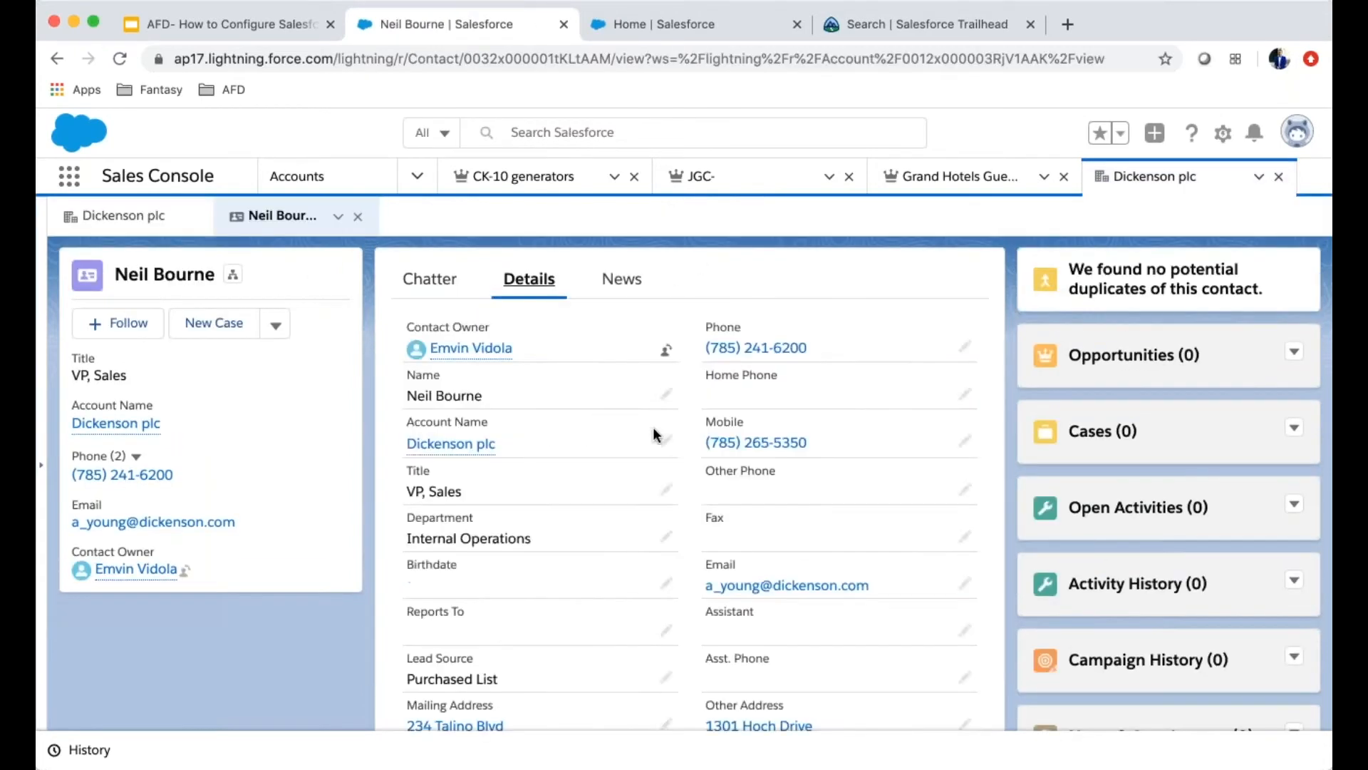
{"action": "scroll", "coordinate": [647, 438], "scroll_direction": "down", "scroll_amount": 5}
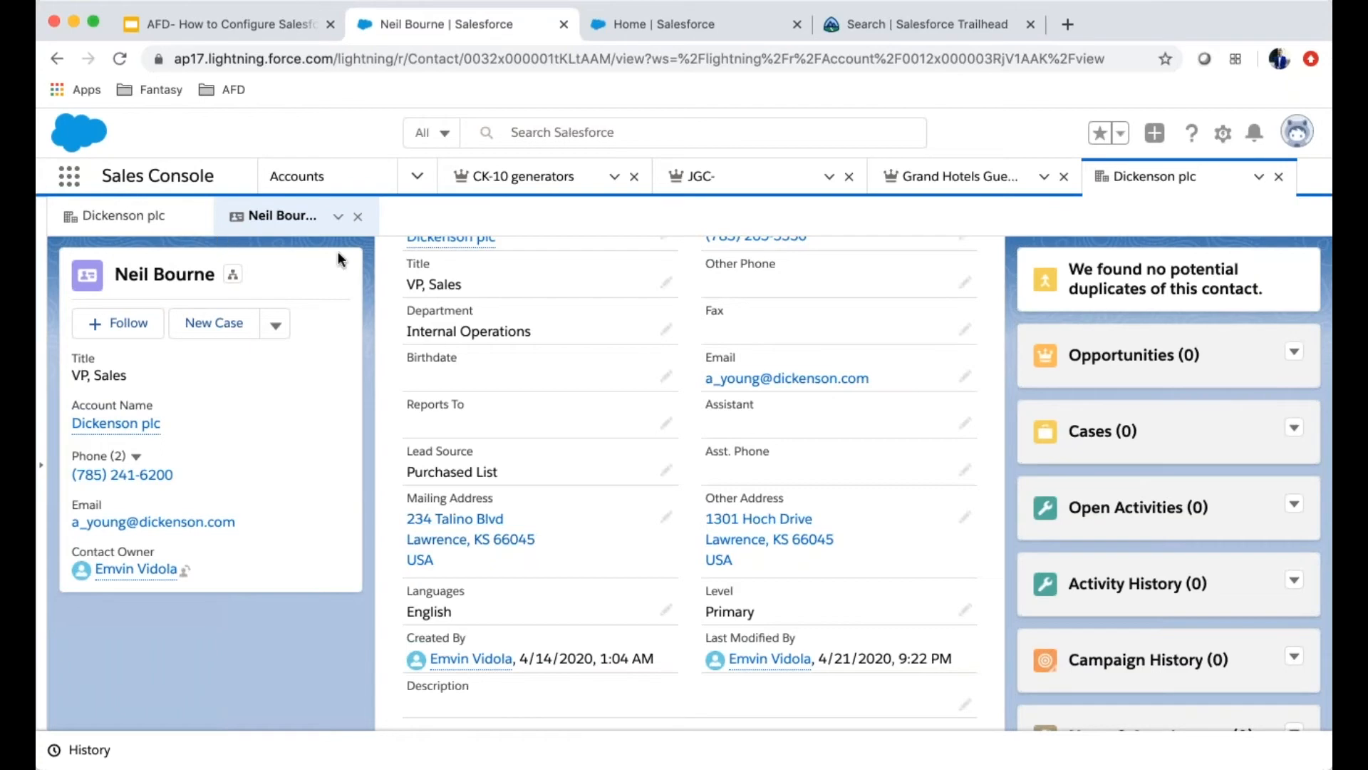
{"action": "left_click", "coordinate": [187, 224]}
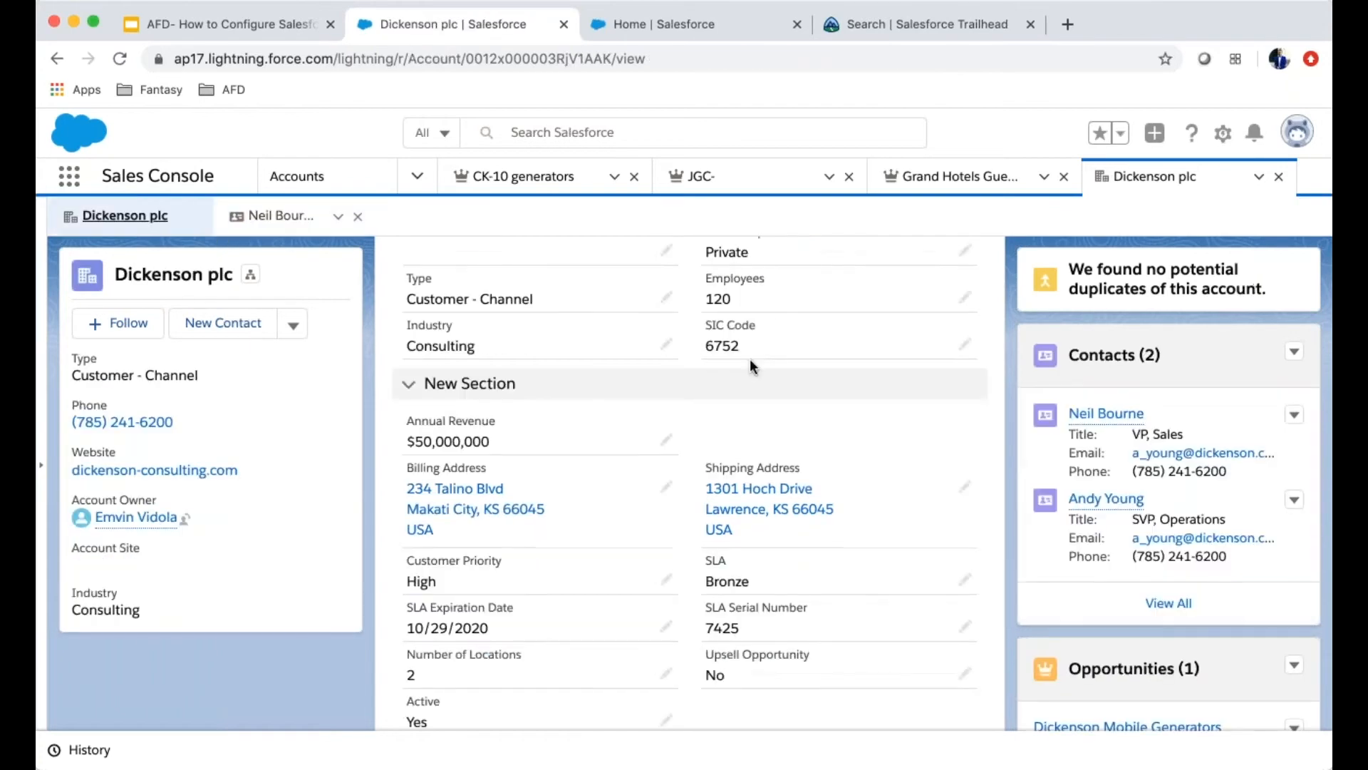
{"action": "left_click", "coordinate": [1108, 501]}
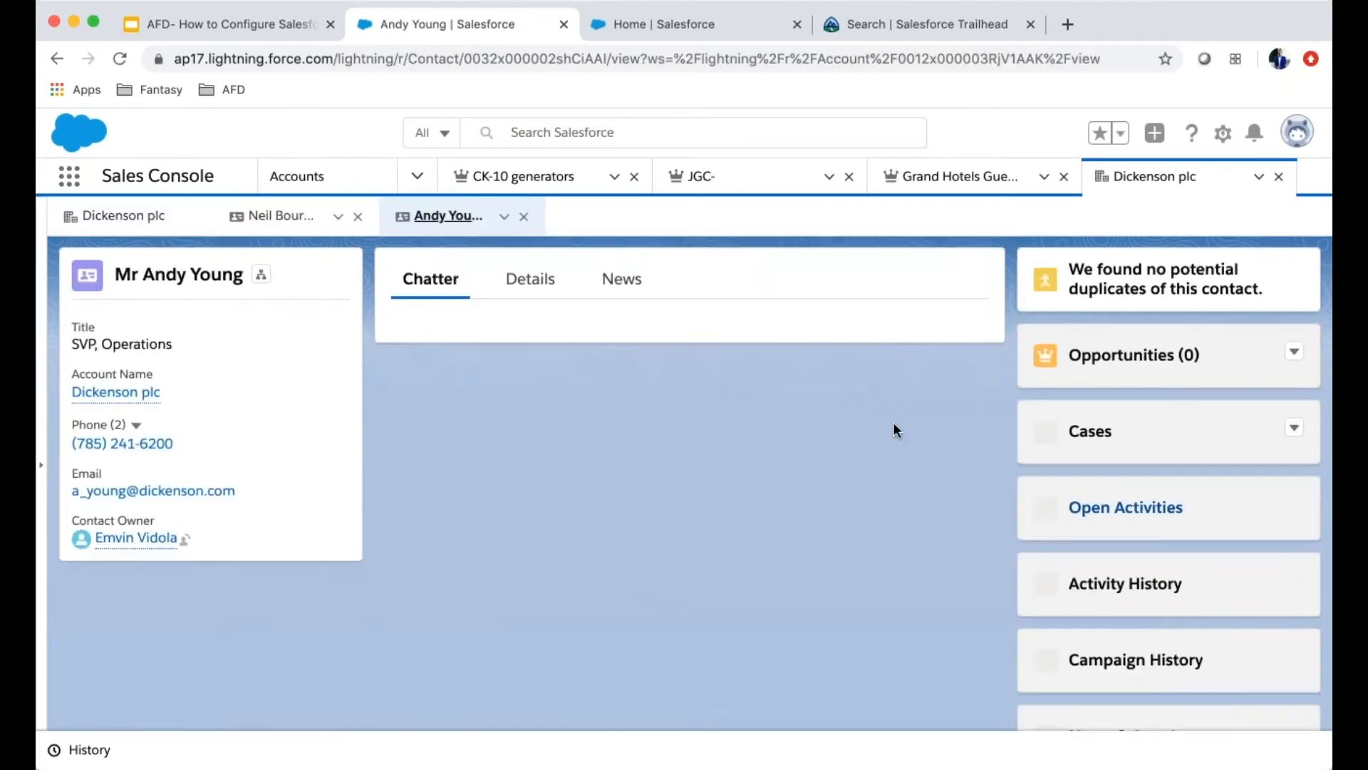
{"action": "left_click", "coordinate": [530, 278]}
{"action": "scroll", "coordinate": [623, 503], "scroll_direction": "down", "scroll_amount": 3}
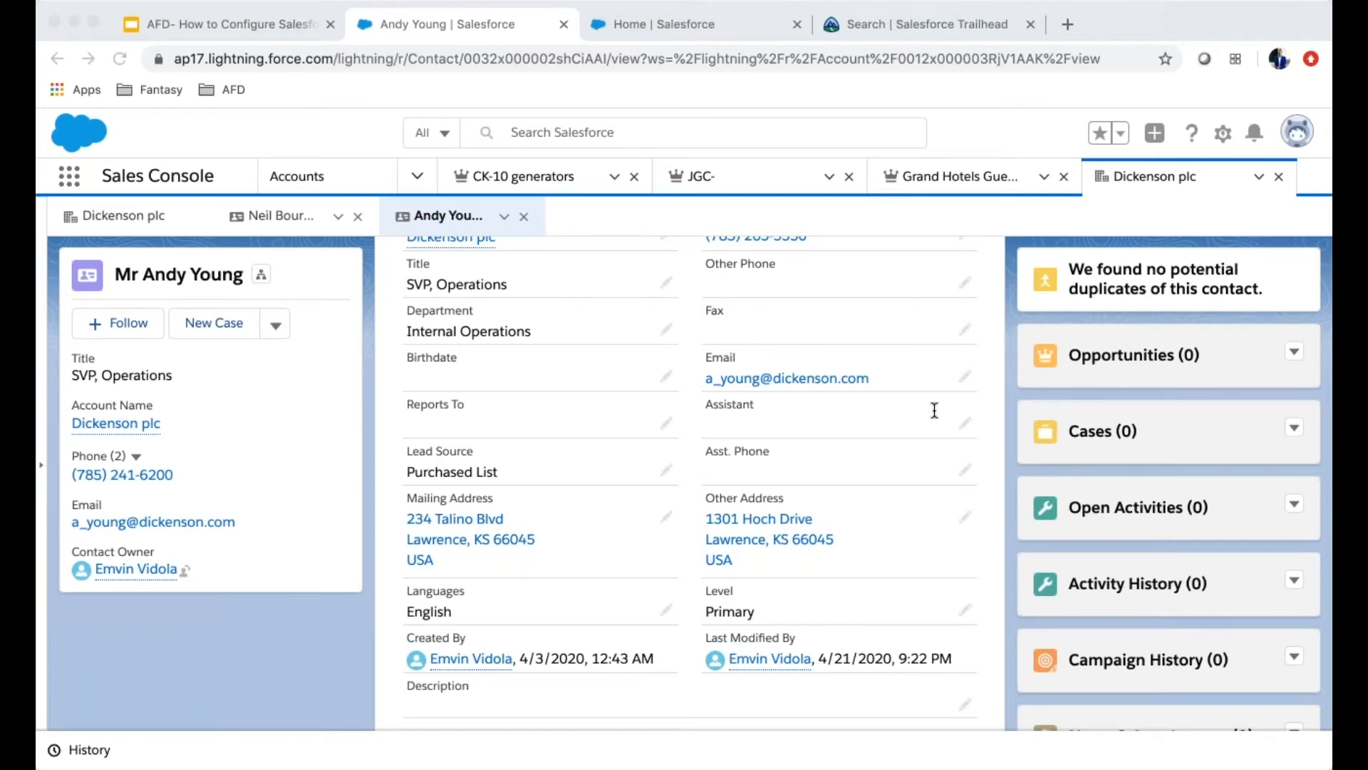
Step: Go back to Setup and search its contents for "lead" and for "assignm"
{"action": "left_click", "coordinate": [164, 670]}
{"action": "left_click", "coordinate": [647, 27]}
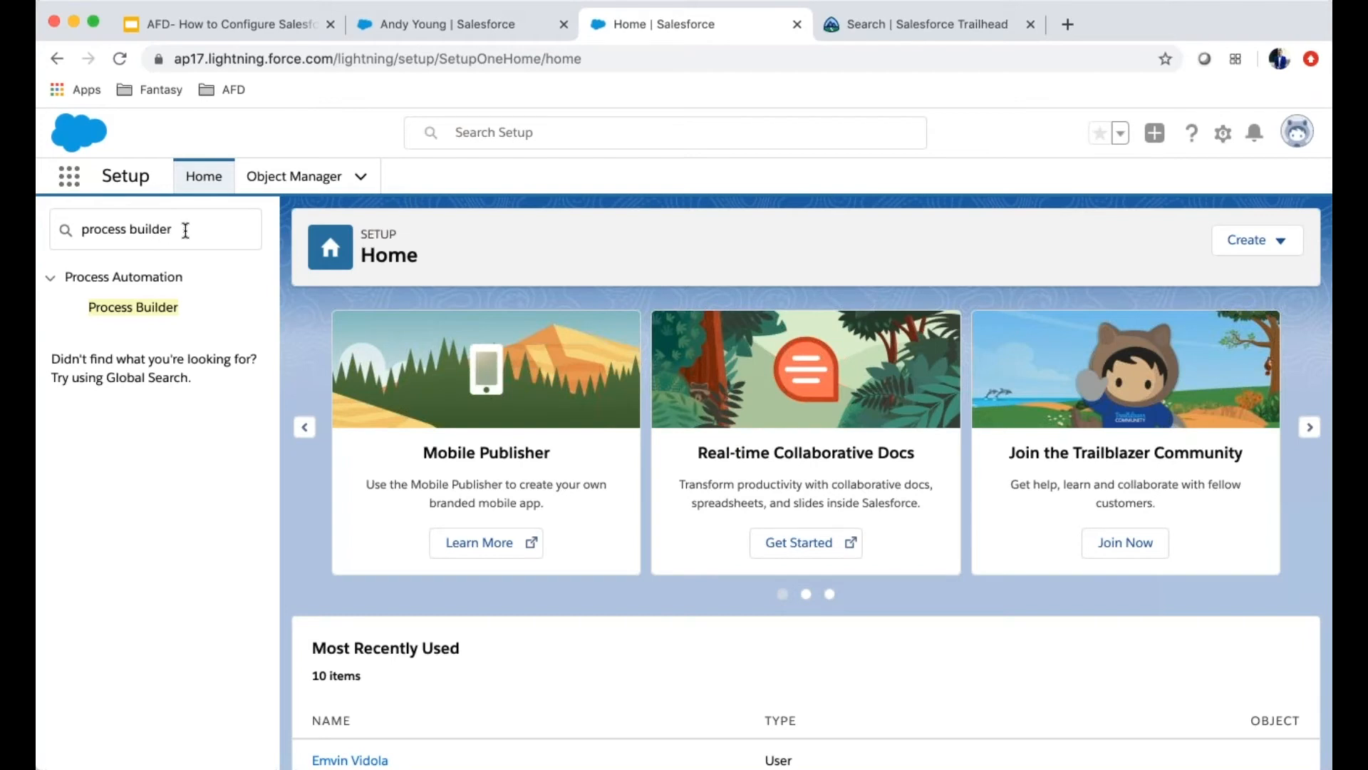
{"action": "left_click_drag", "start_coordinate": [186, 229], "coordinate": [81, 230]}
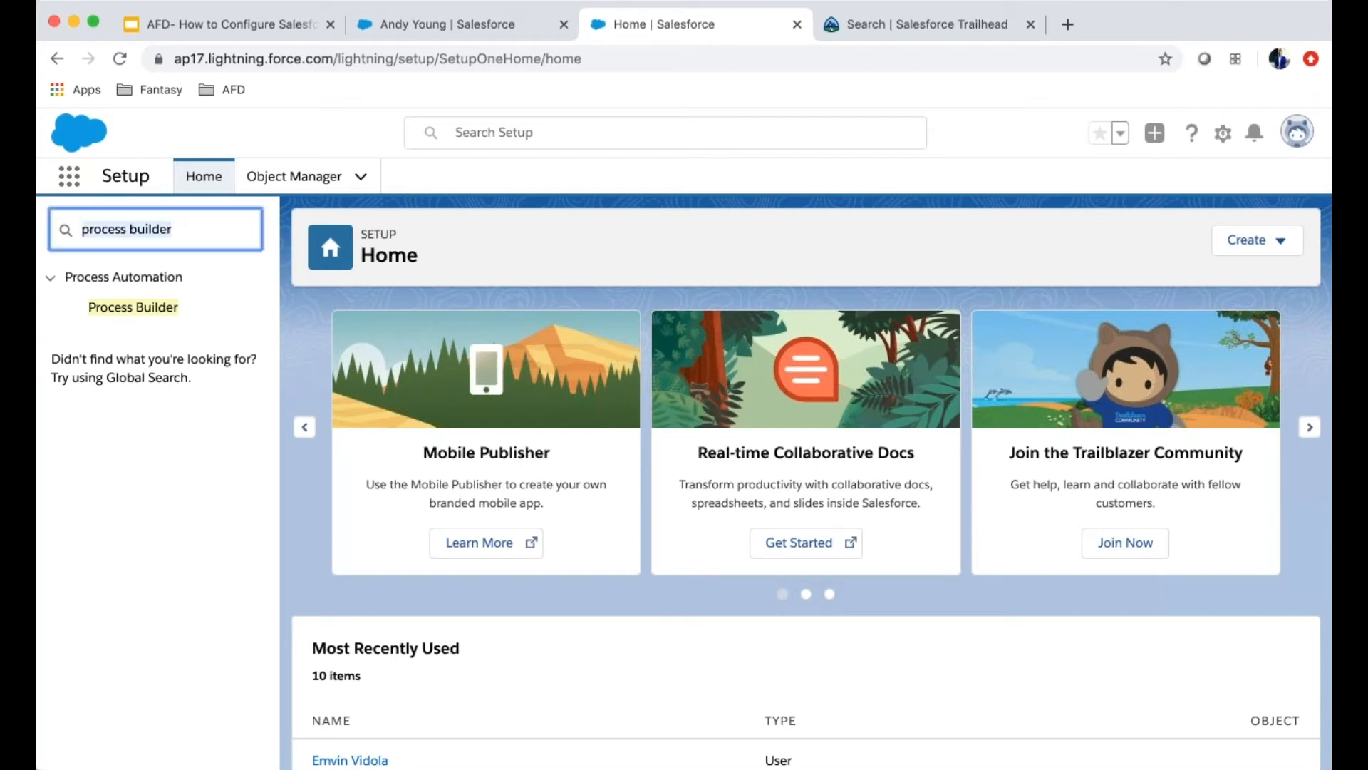
{"action": "type", "text": "lead"}
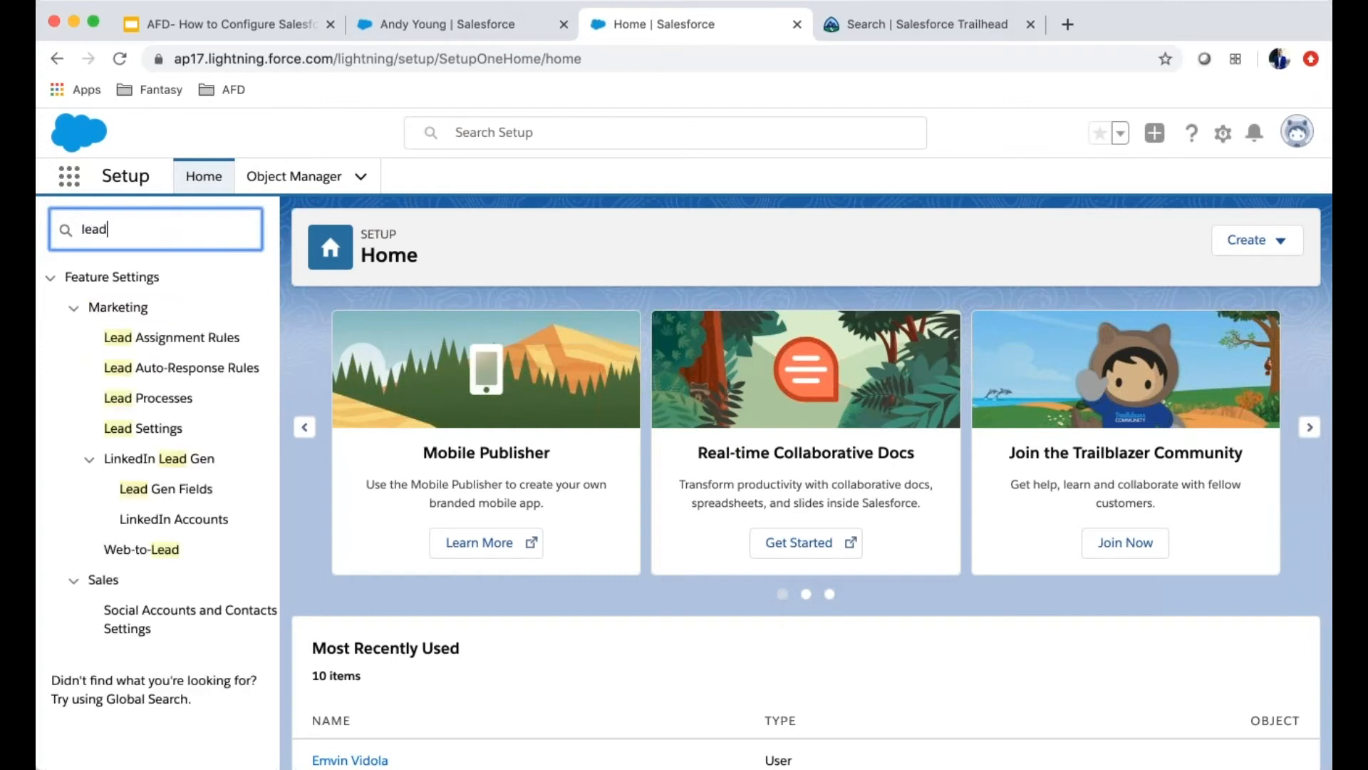
{"action": "key", "text": "BackSpace"}
{"action": "key", "text": "BackSpace"}
{"action": "key", "text": "BackSpace"}
{"action": "key", "text": "BackSpace"}
{"action": "type", "text": "as"}
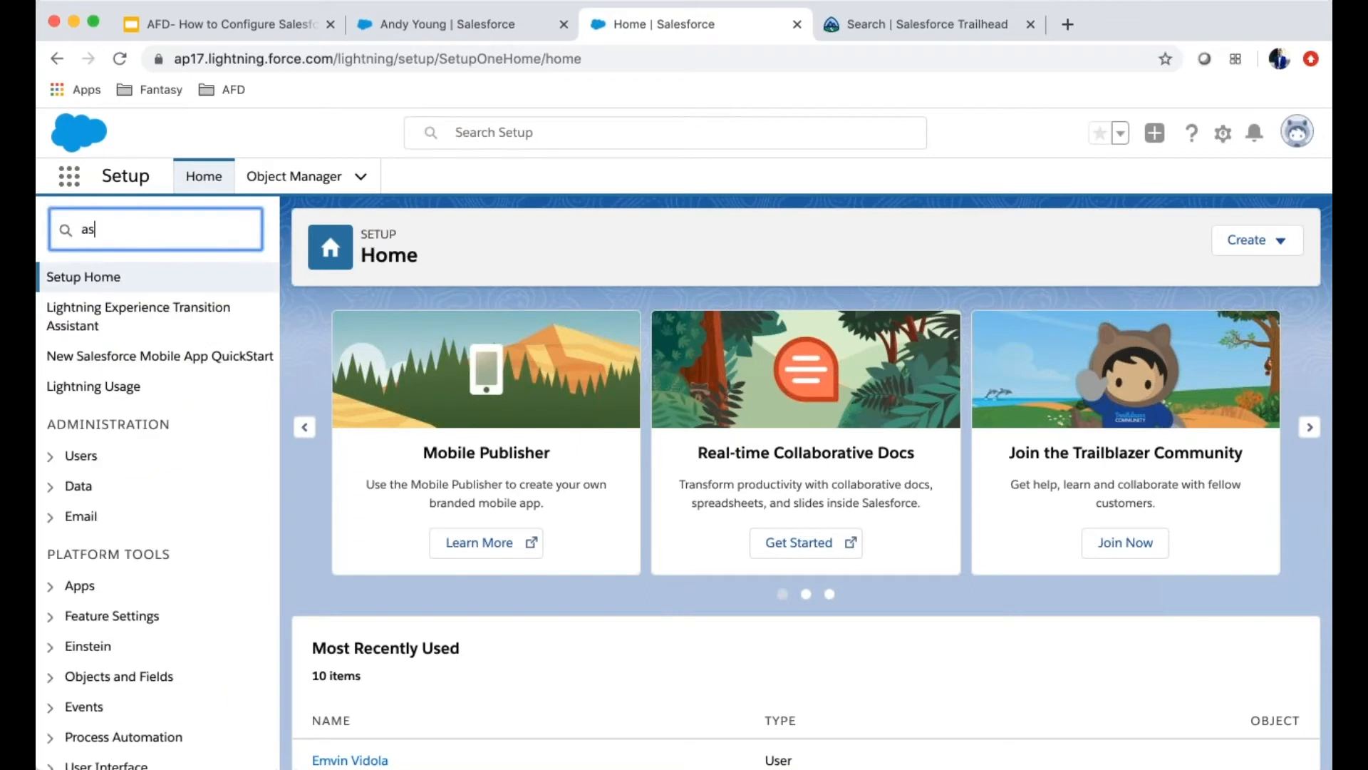
{"action": "type", "text": "signm"}
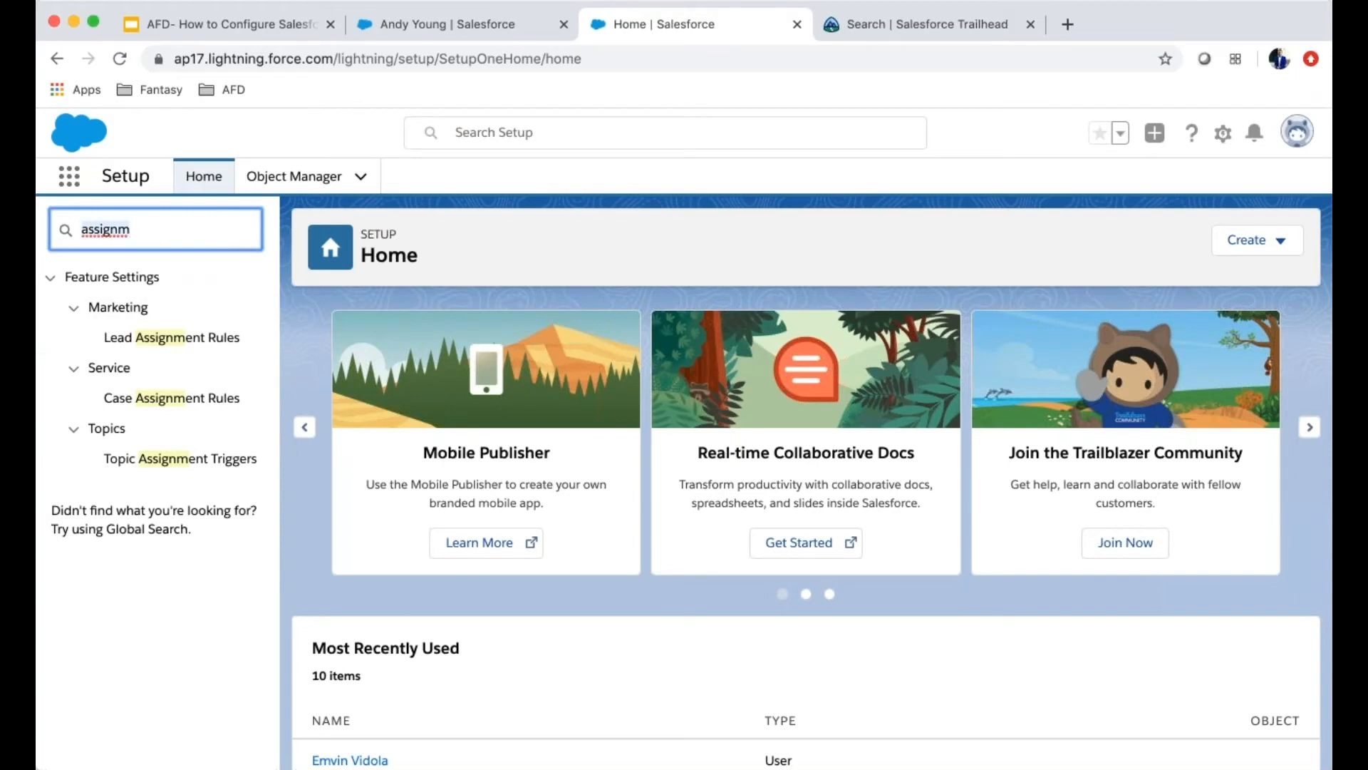
Step: Search Setup for "que" and open the Queues page
{"action": "key", "text": "ctrl+a"}
{"action": "type", "text": "que"}
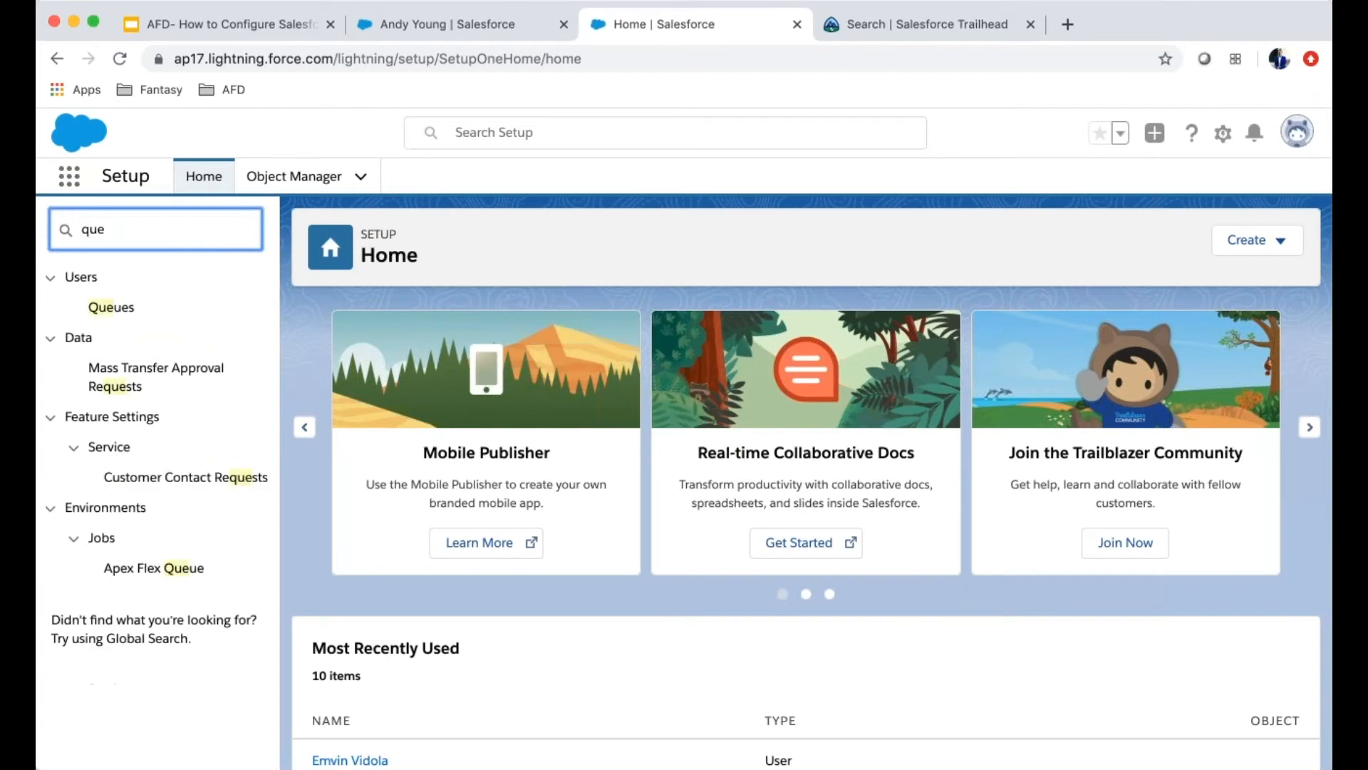
{"action": "left_click", "coordinate": [100, 314]}
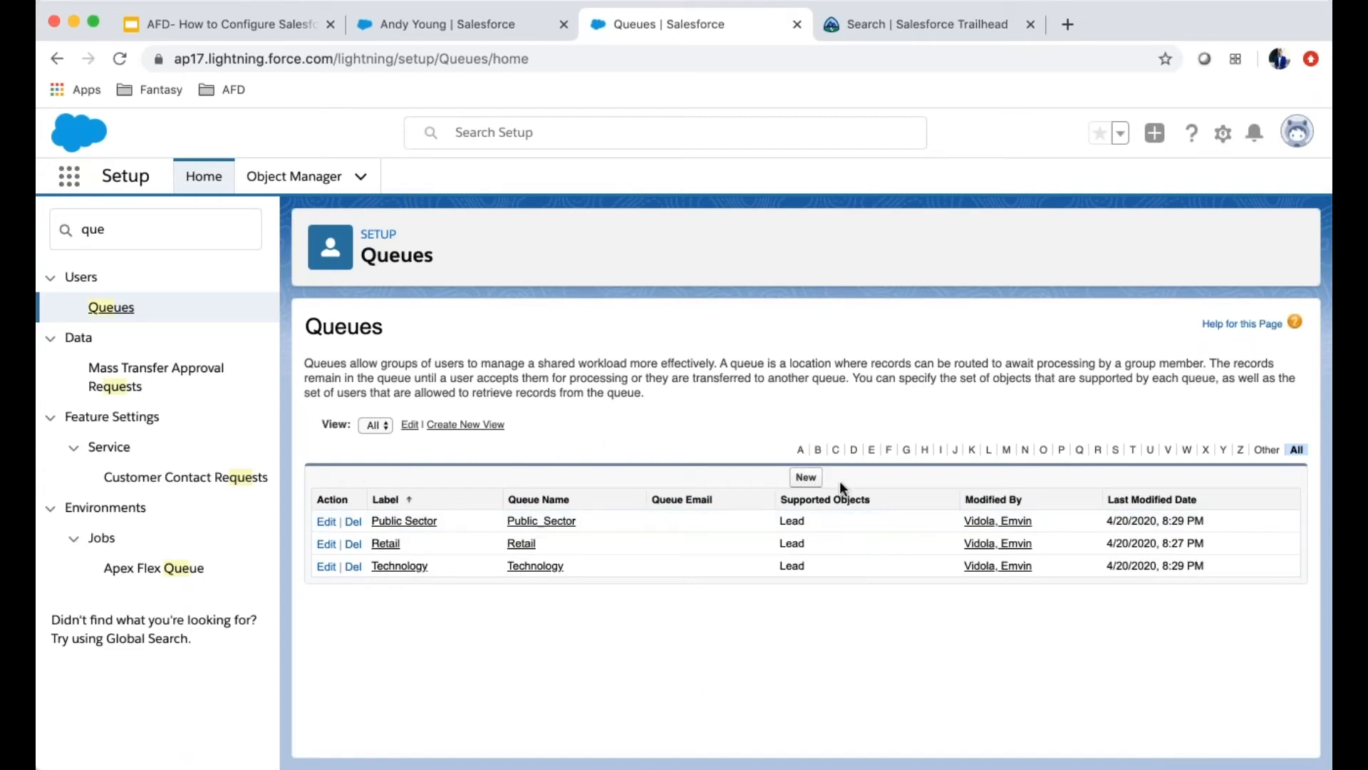
Step: Start a new queue with Leisure as its label and queue name
{"action": "left_click", "coordinate": [806, 477]}
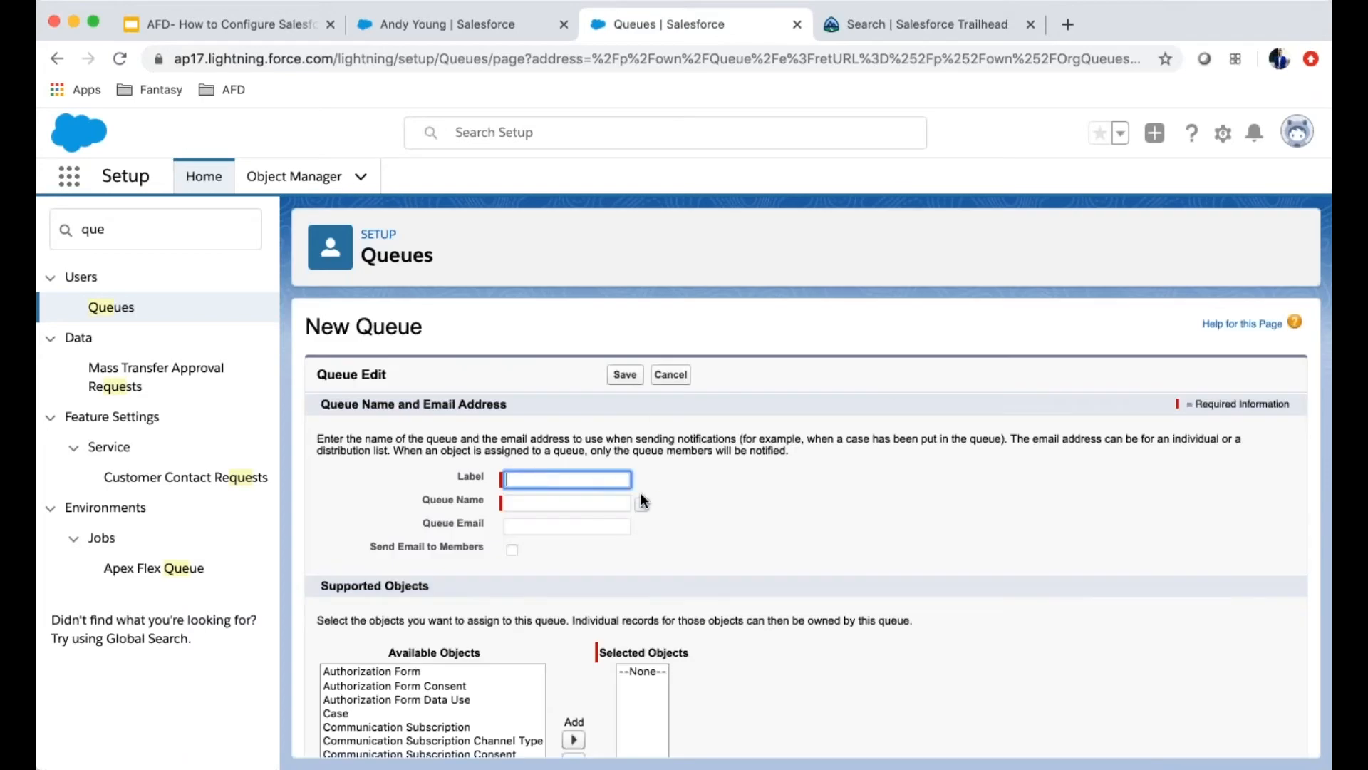
{"action": "type", "text": "Leisure"}
{"action": "key", "text": "Tab"}
{"action": "key", "text": "Tab"}
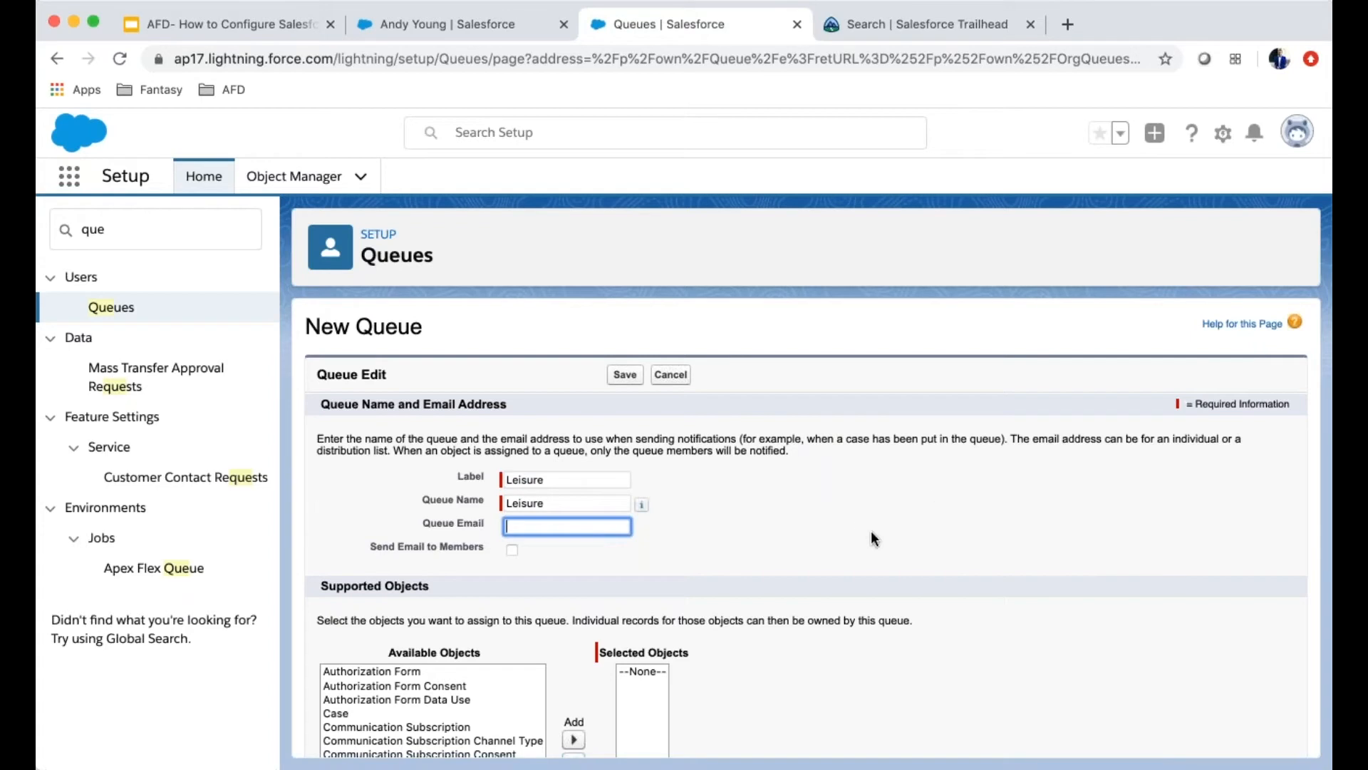
Step: Add Lead to the supported objects of the new Leisure queue
{"action": "scroll", "coordinate": [869, 530], "scroll_direction": "down", "scroll_amount": 3}
{"action": "scroll", "coordinate": [869, 530], "scroll_direction": "down", "scroll_amount": 4}
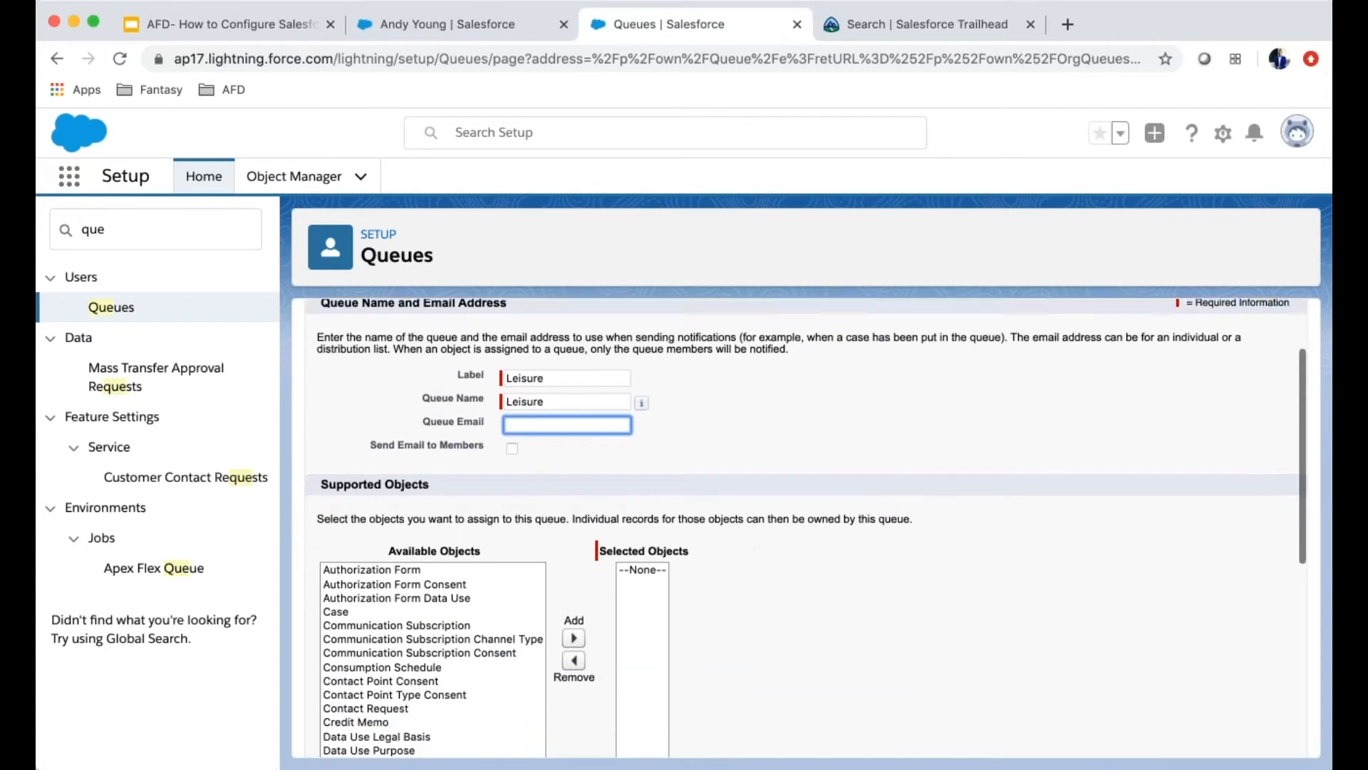
{"action": "scroll", "coordinate": [519, 522], "scroll_direction": "up", "scroll_amount": 3}
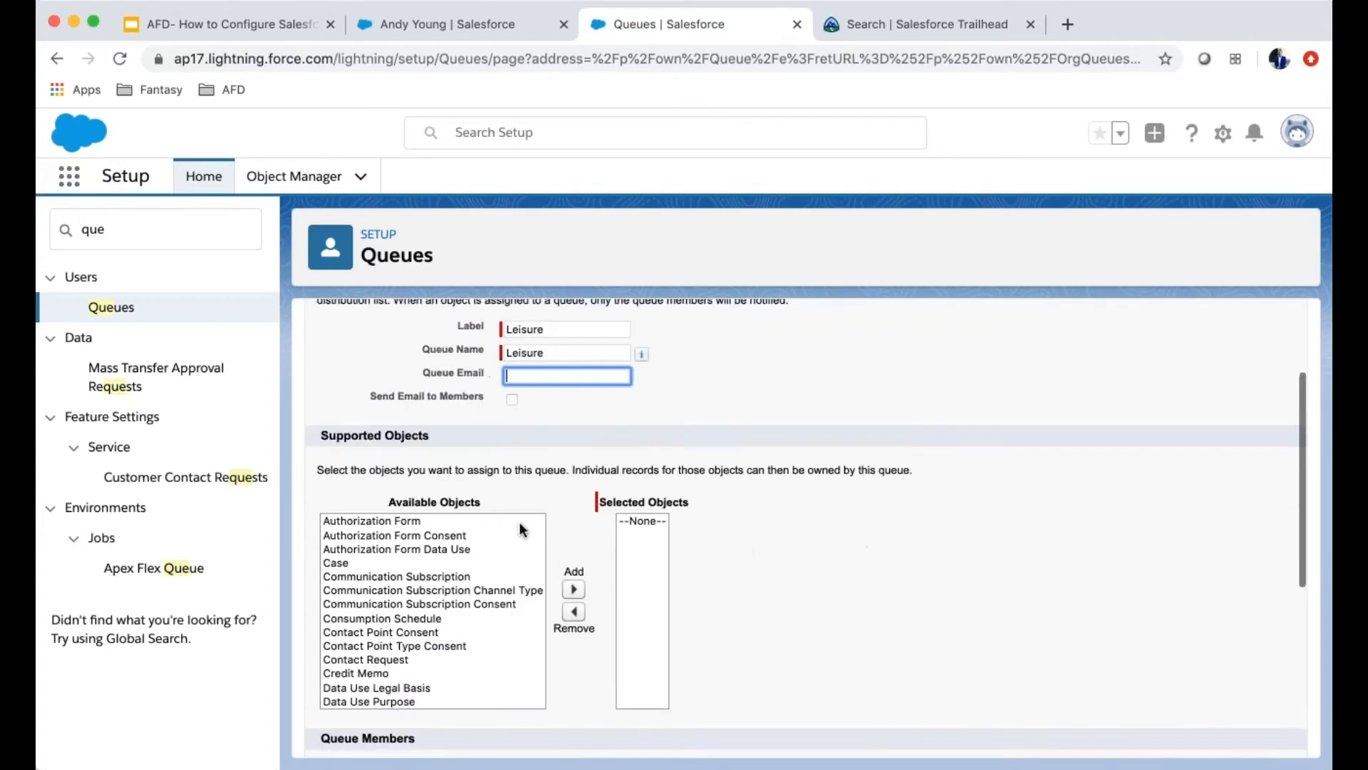
{"action": "left_click", "coordinate": [411, 620]}
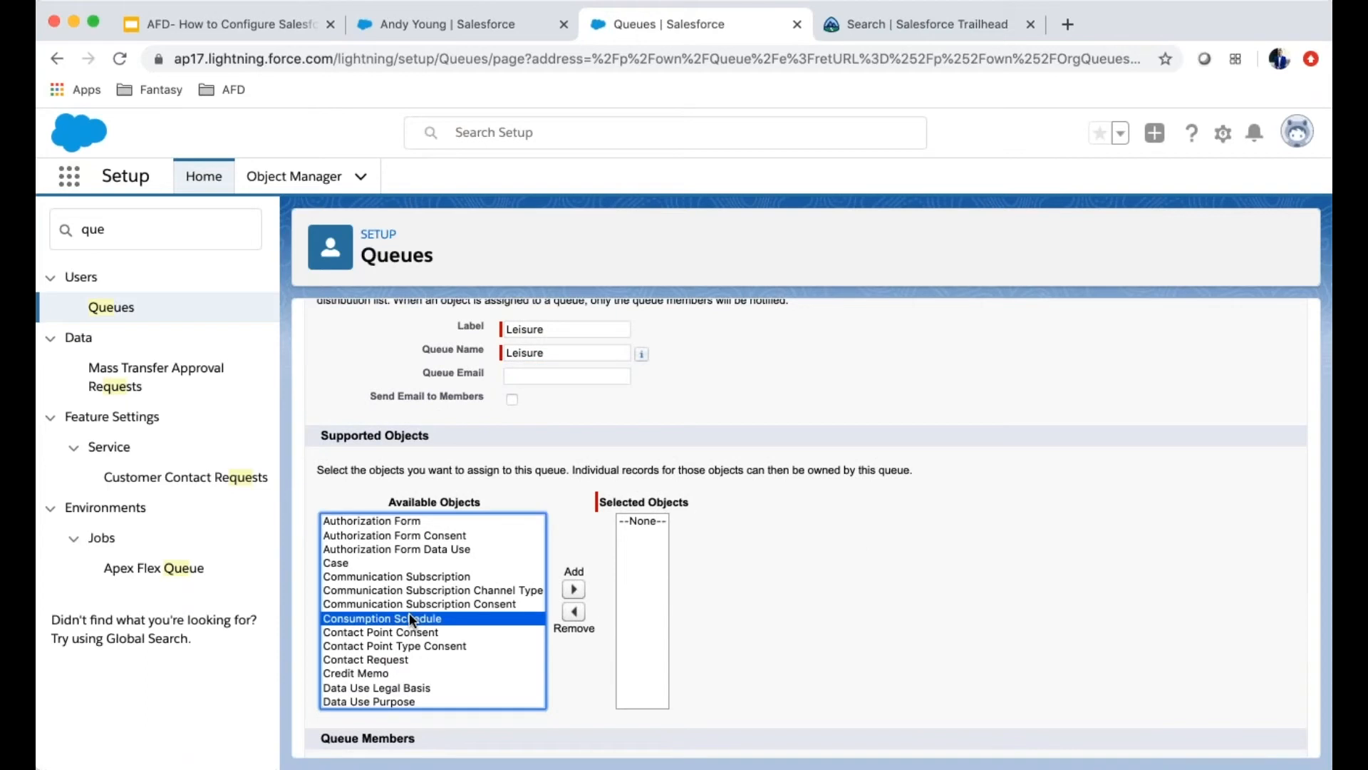
{"action": "key", "text": "l"}
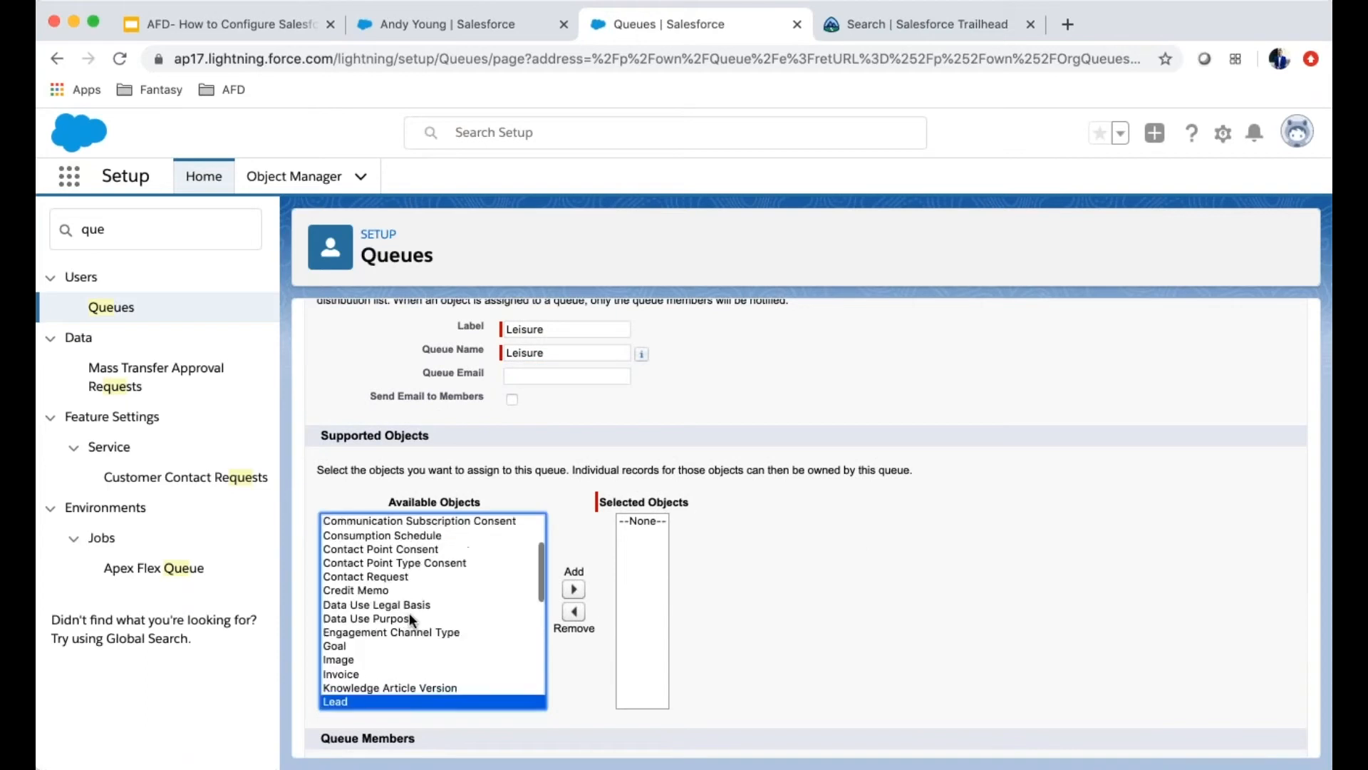
{"action": "left_click", "coordinate": [573, 591]}
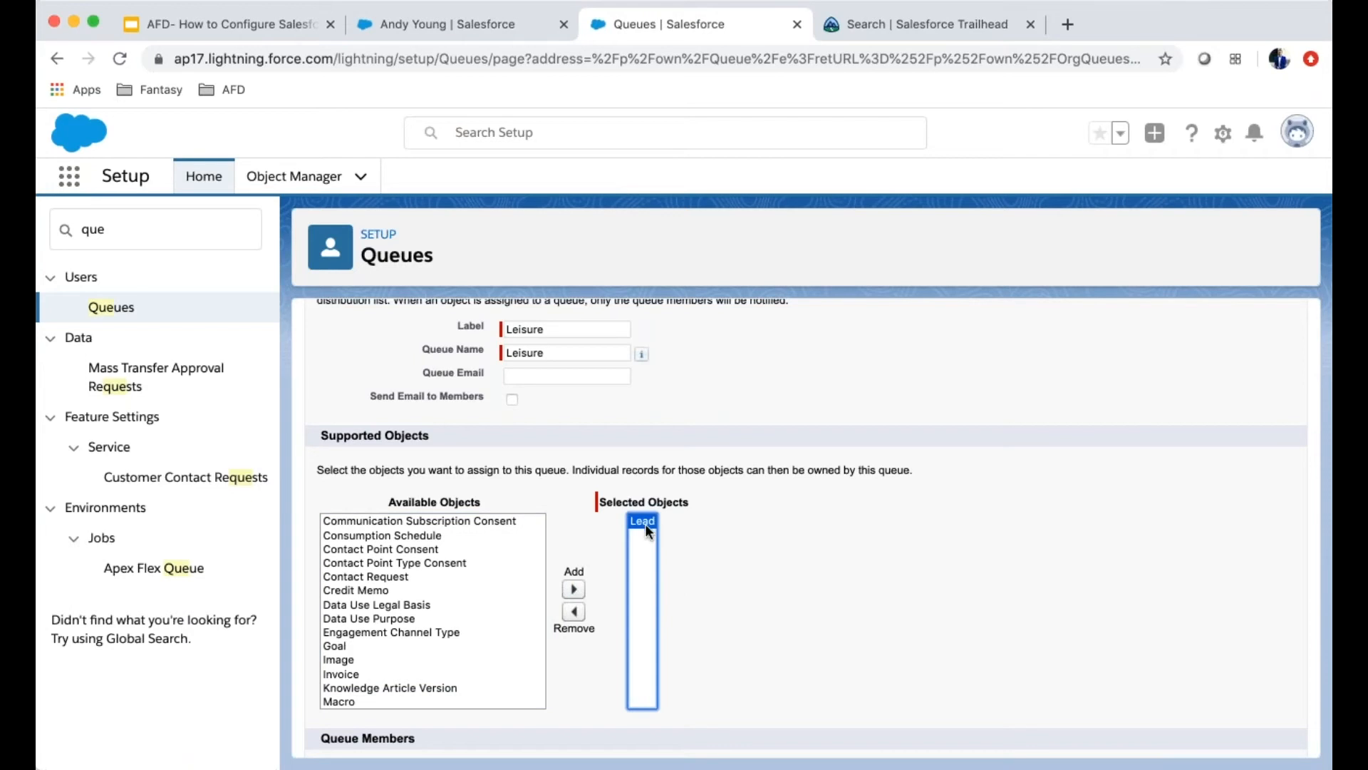
{"action": "left_click", "coordinate": [559, 372]}
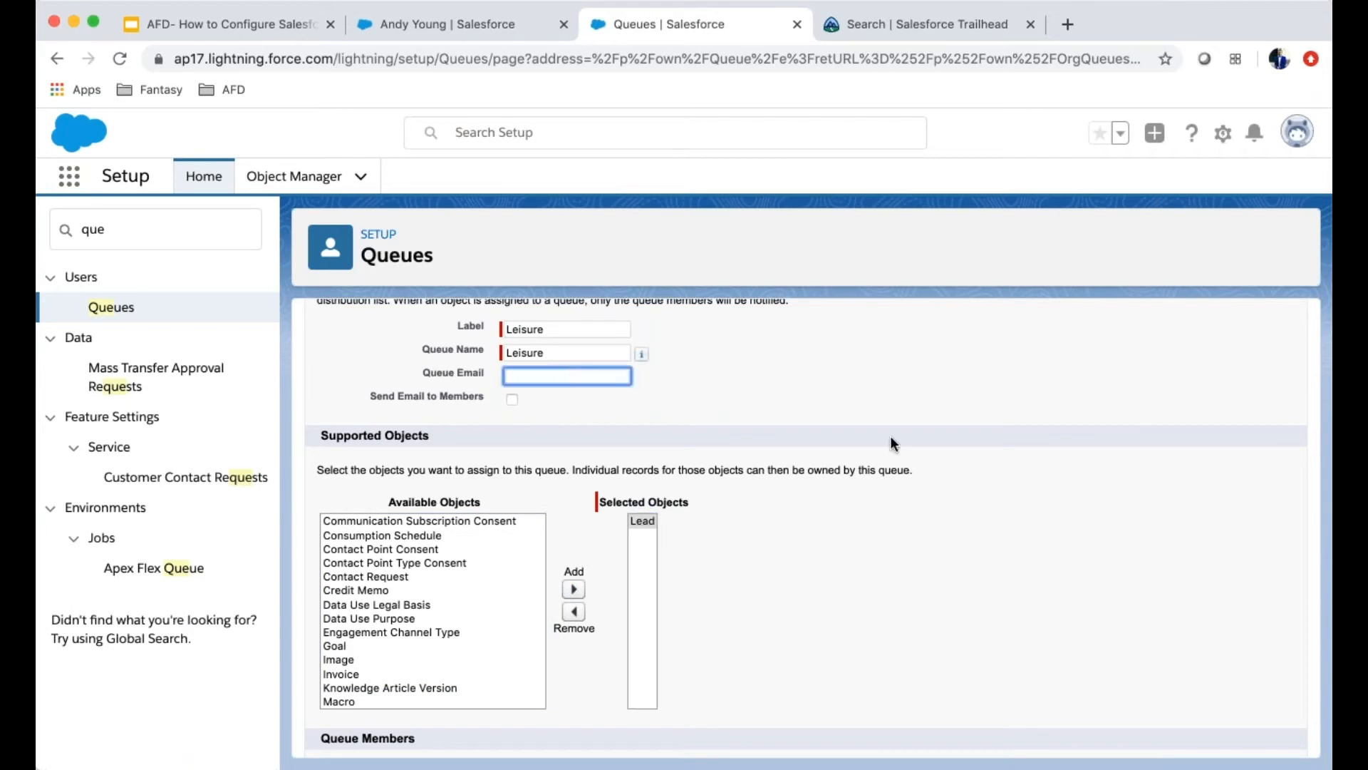
{"action": "scroll", "coordinate": [891, 445], "scroll_direction": "up", "scroll_amount": 2}
{"action": "scroll", "coordinate": [891, 446], "scroll_direction": "up", "scroll_amount": 1}
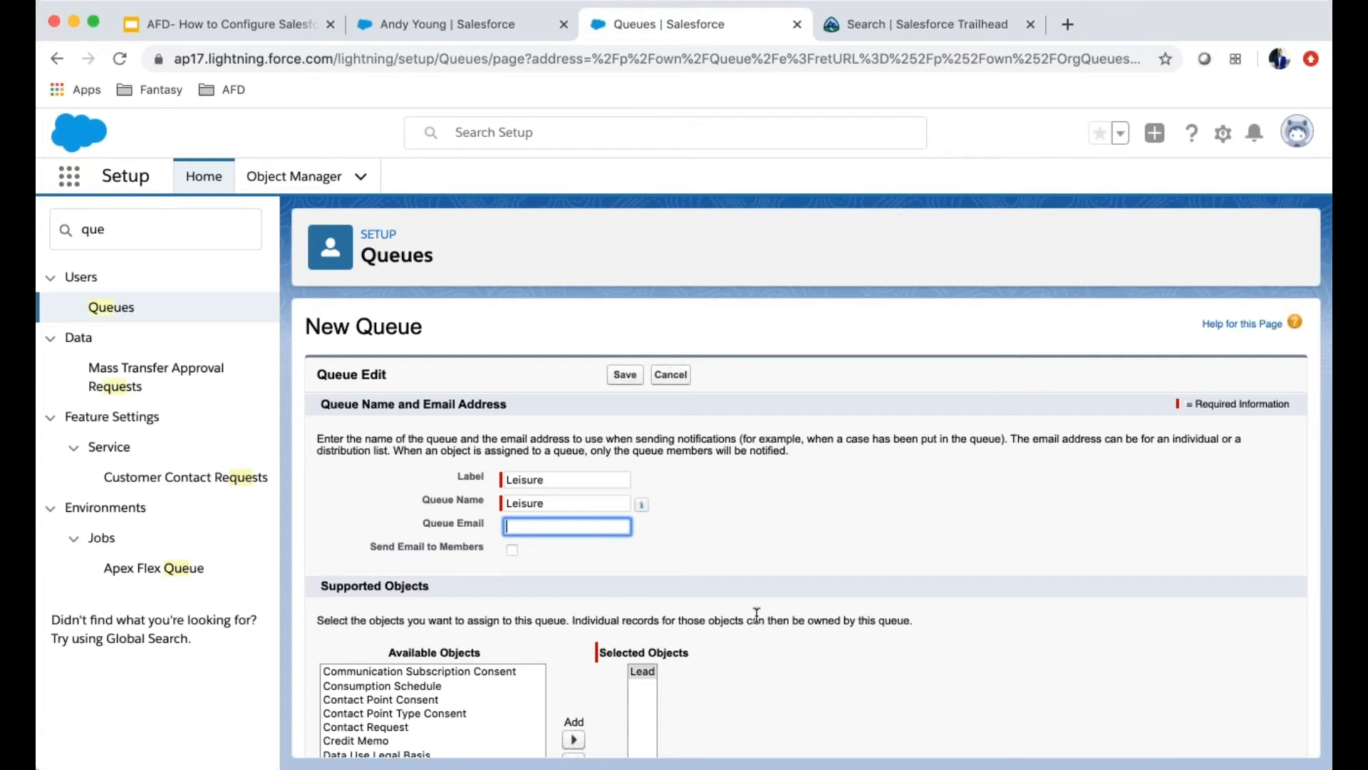
Step: Add all three available users as members of the Leisure queue and save the queue
{"action": "scroll", "coordinate": [759, 614], "scroll_direction": "down", "scroll_amount": 5}
{"action": "scroll", "coordinate": [754, 604], "scroll_direction": "down", "scroll_amount": 3}
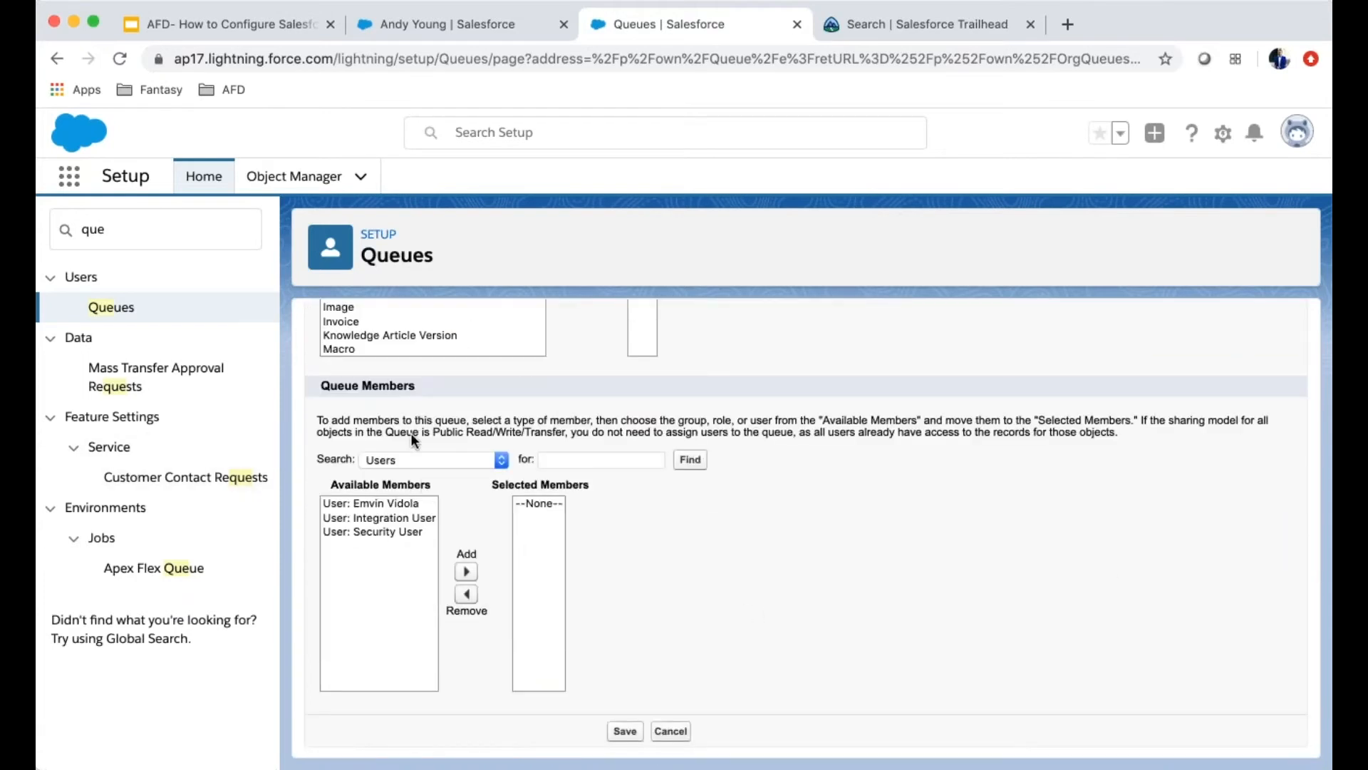
{"action": "left_click", "coordinate": [390, 503]}
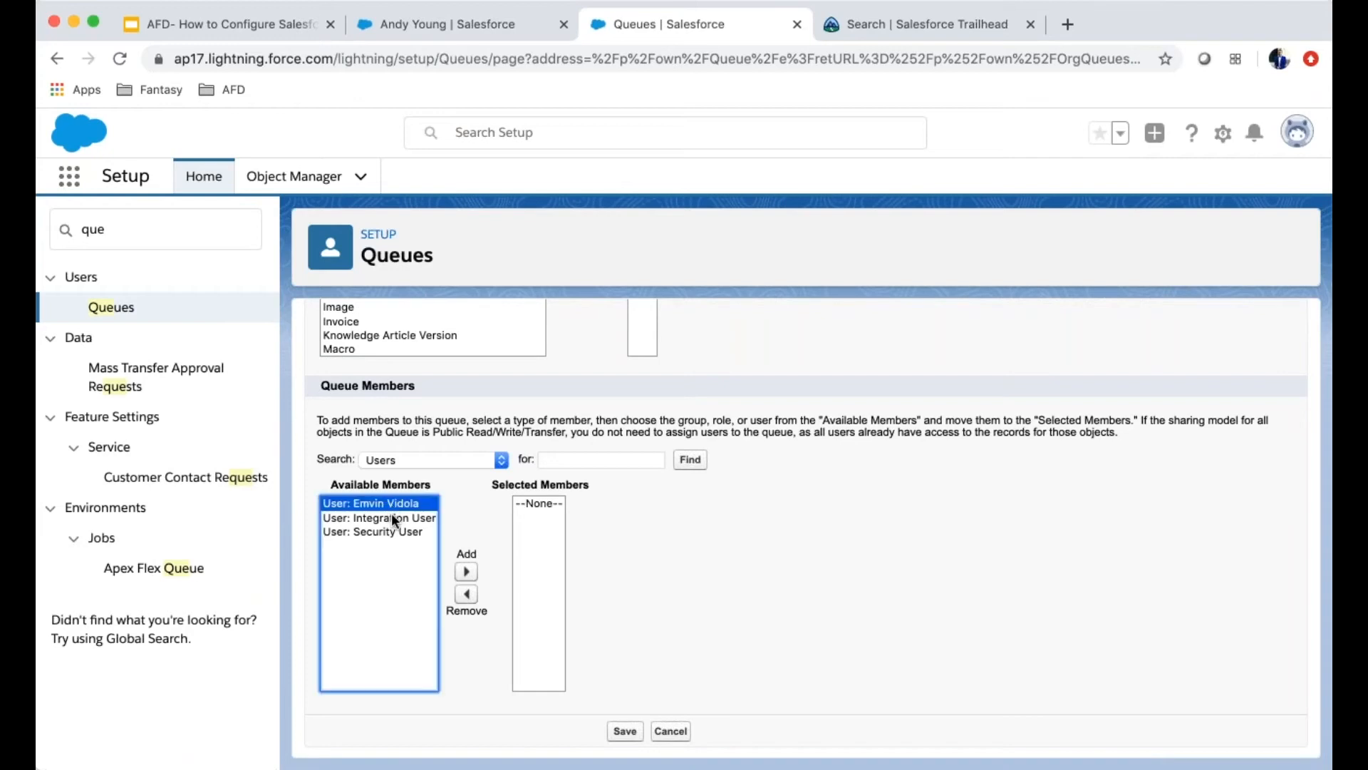
{"action": "left_click", "coordinate": [394, 532]}
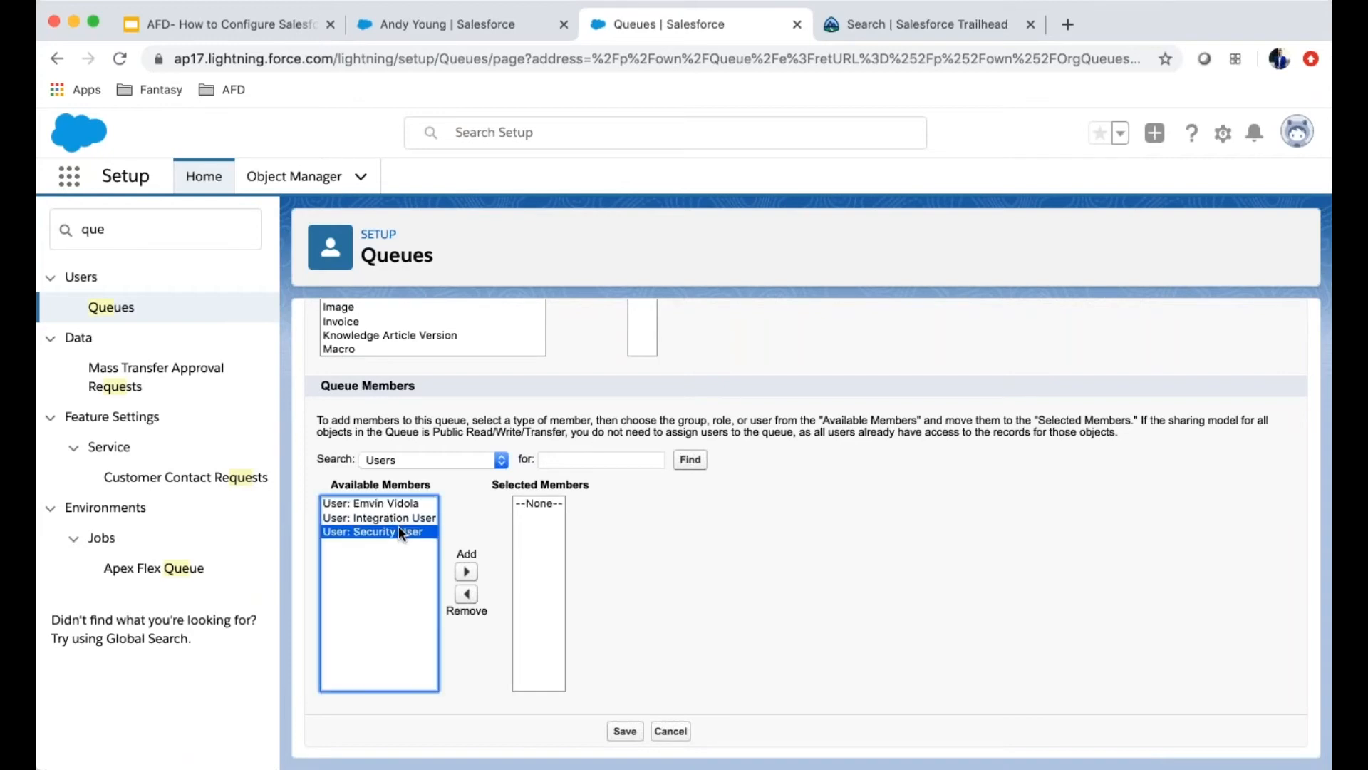
{"action": "left_click", "coordinate": [393, 501], "text": "shift"}
{"action": "left_click", "coordinate": [466, 571]}
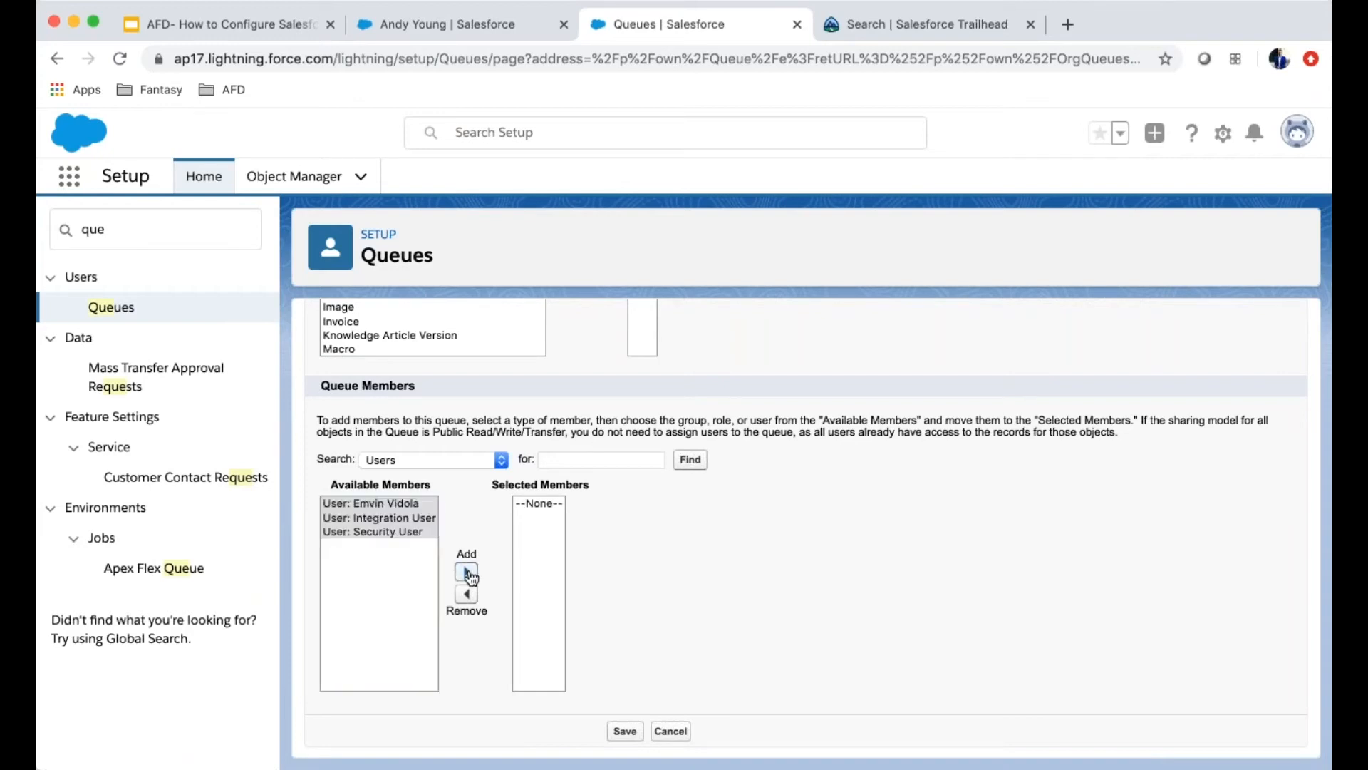
{"action": "left_click", "coordinate": [625, 731]}
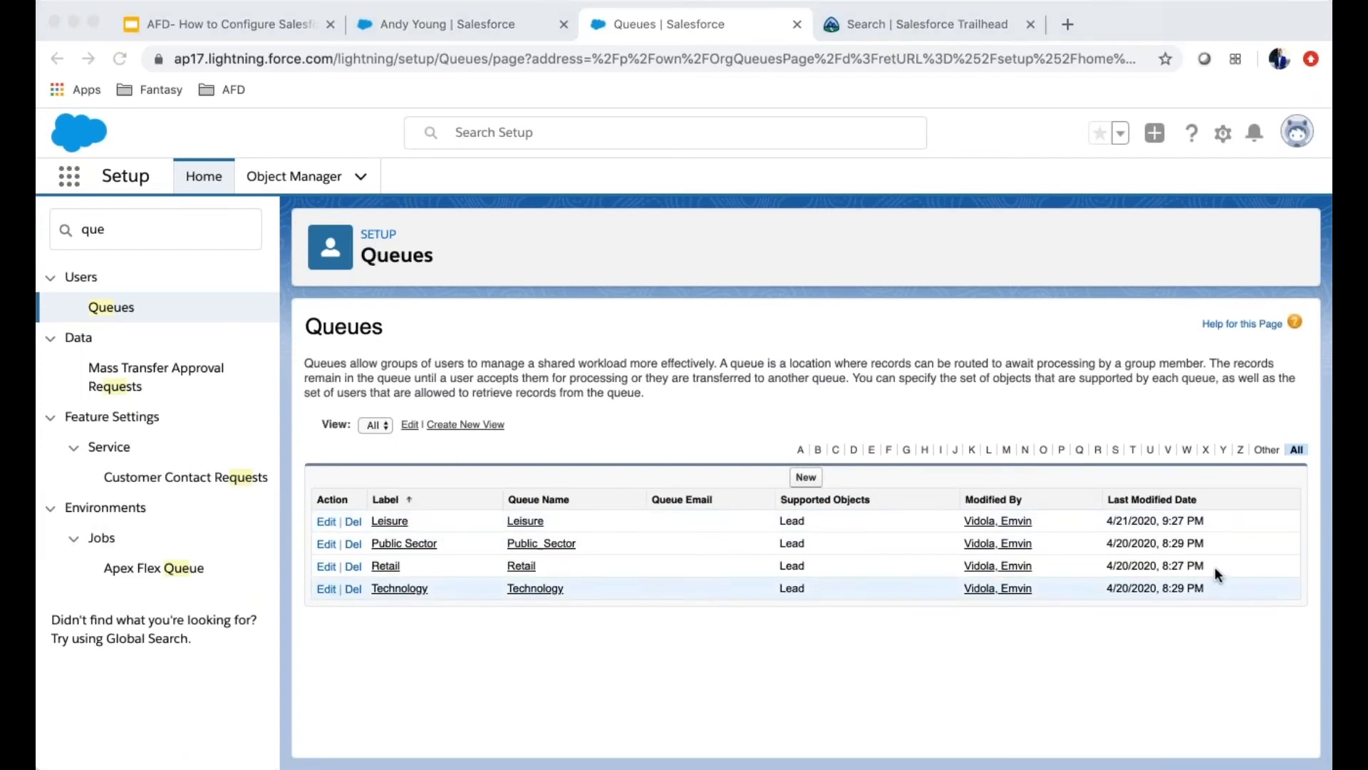
Step: Search Setup for "assignment" and open the Lead Assignment Rules page
{"action": "left_click", "coordinate": [1247, 654]}
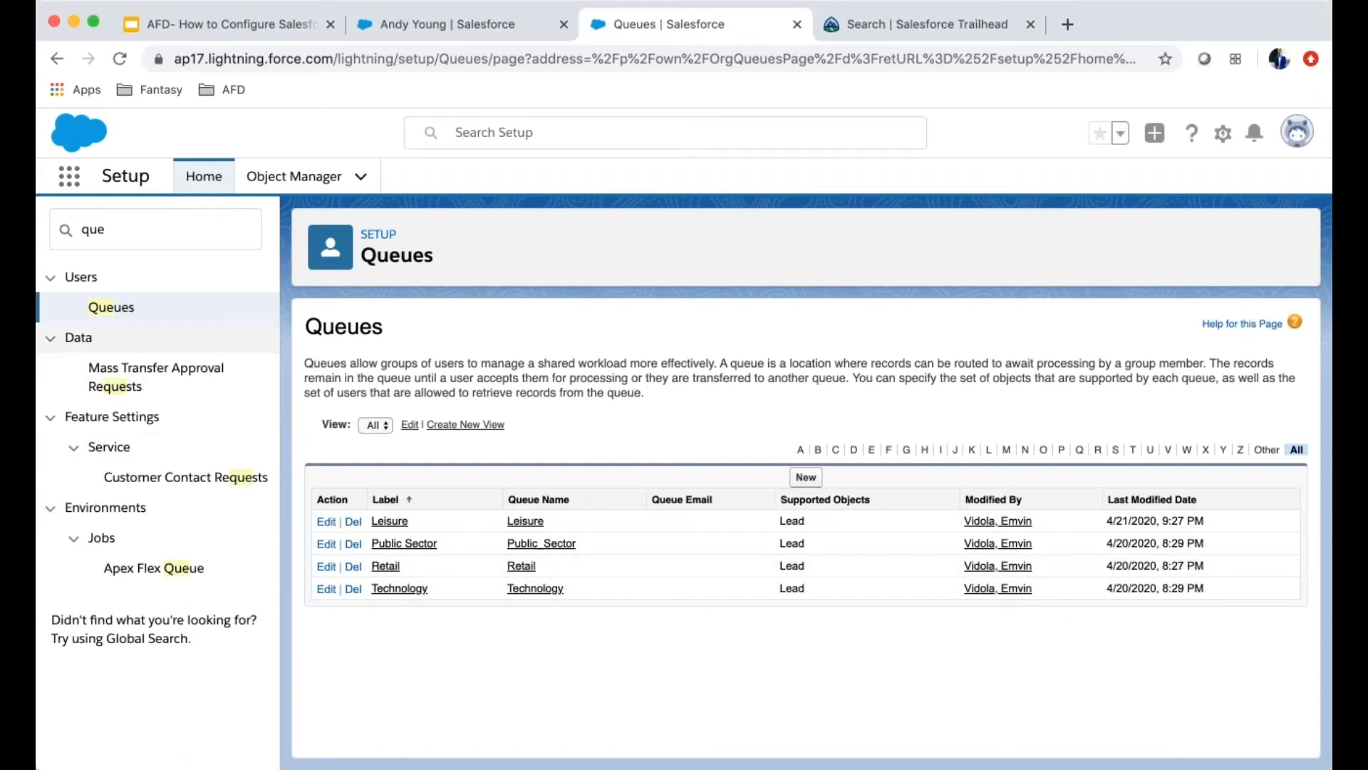
{"action": "left_click", "coordinate": [107, 237]}
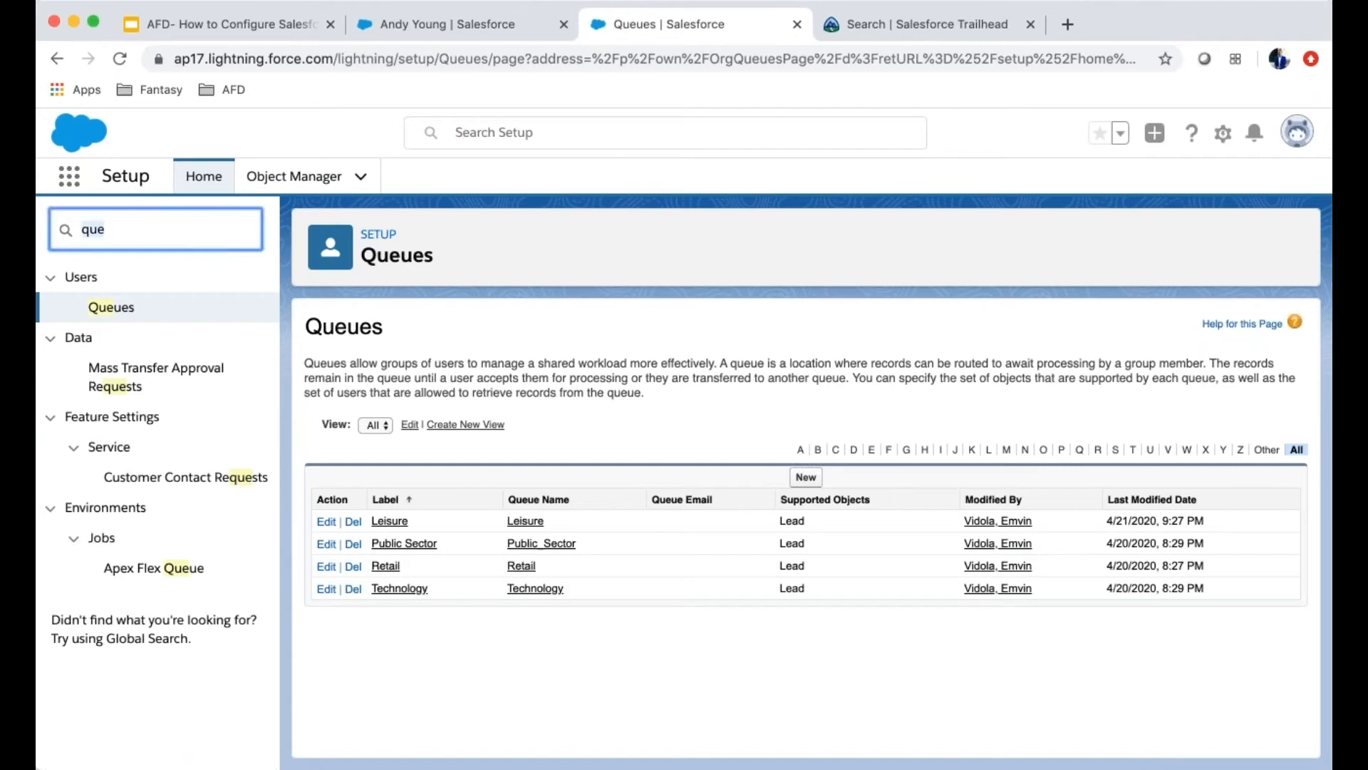
{"action": "type", "text": "assignment"}
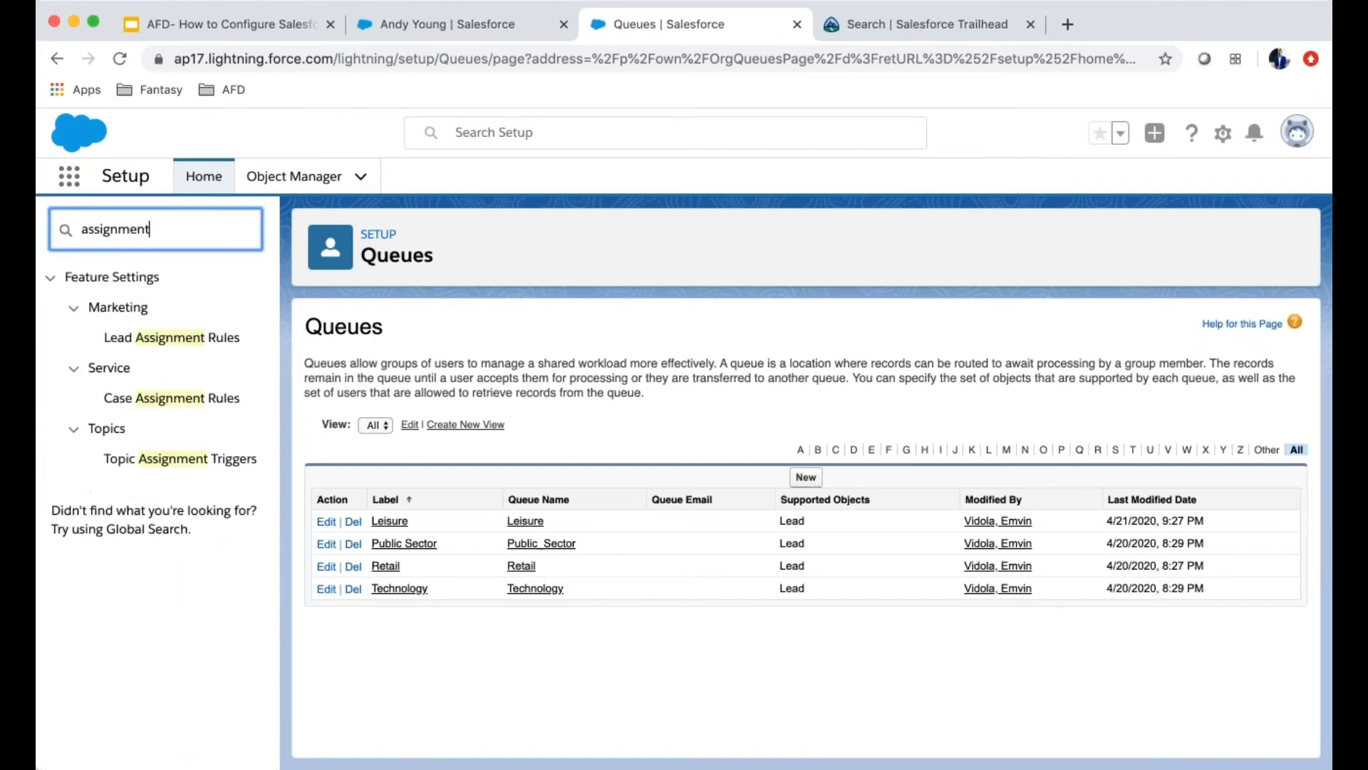
{"action": "left_click", "coordinate": [177, 342]}
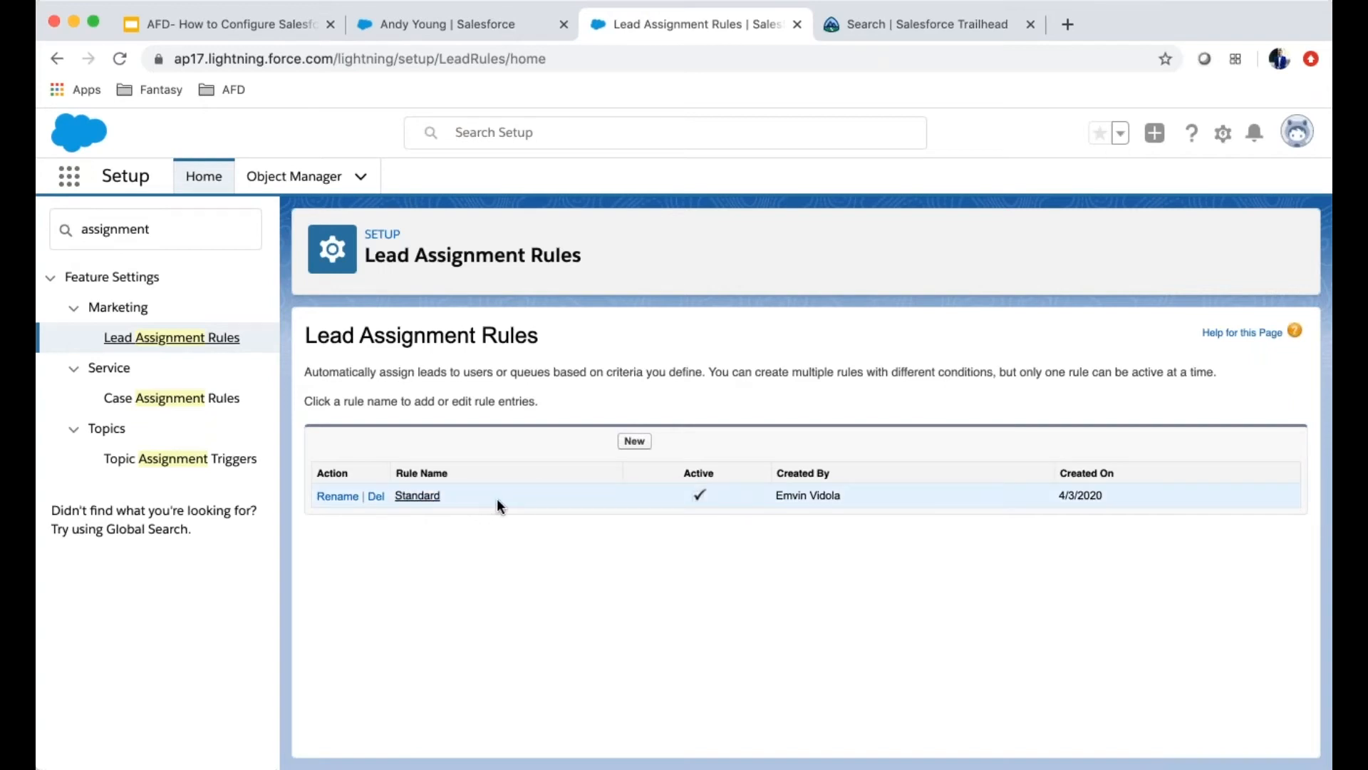
Step: Create and save an active lead assignment rule named Industry Assignment Rule
{"action": "left_click", "coordinate": [635, 442]}
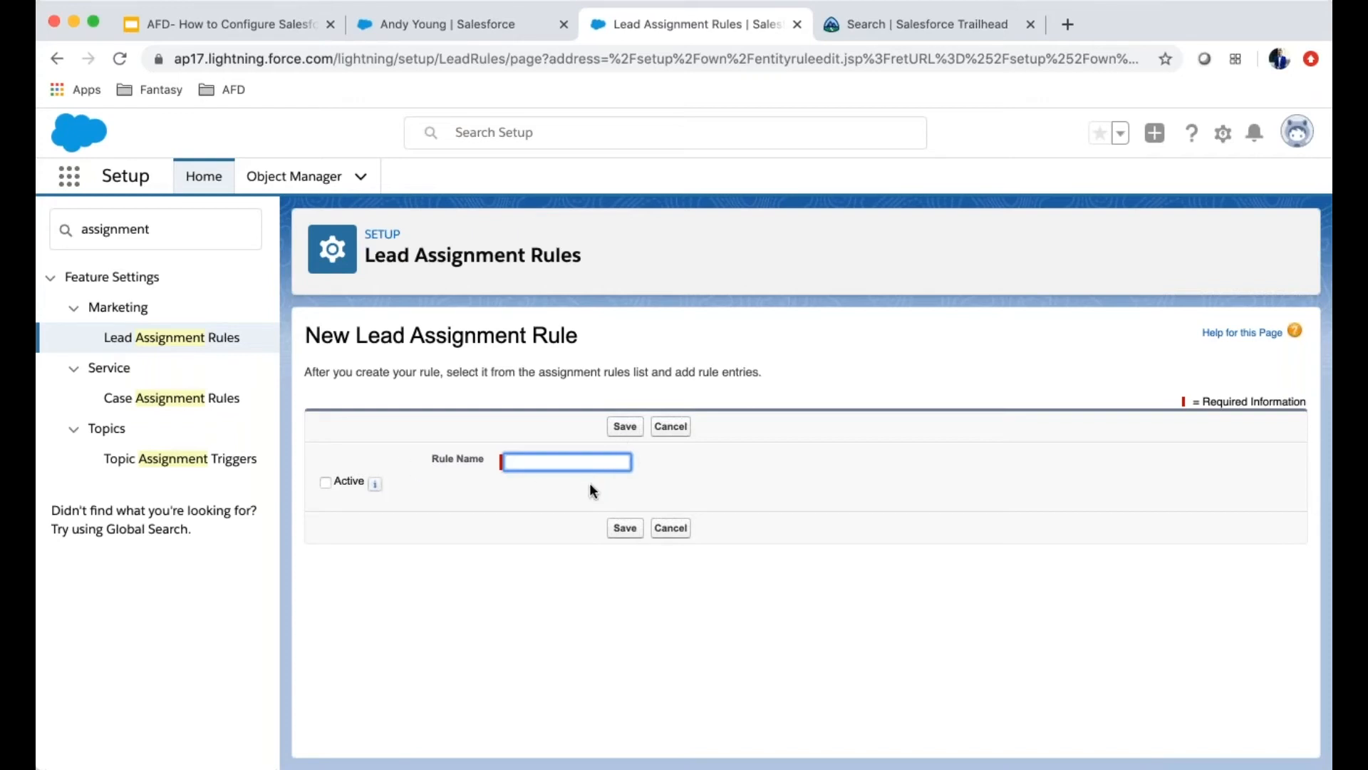
{"action": "type", "text": "Indus"}
{"action": "type", "text": "try Assignment"}
{"action": "type", "text": "Rule"}
{"action": "left_click", "coordinate": [325, 483]}
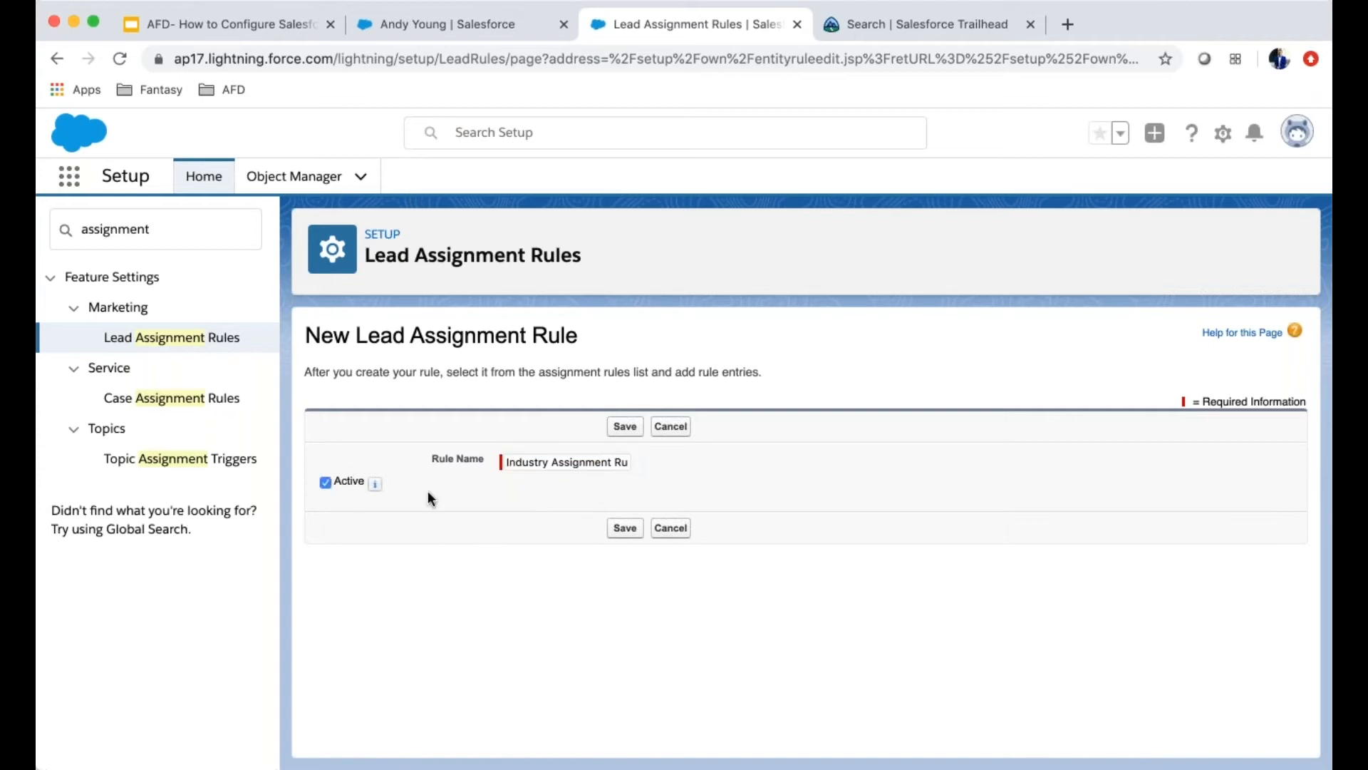
{"action": "left_click", "coordinate": [625, 428]}
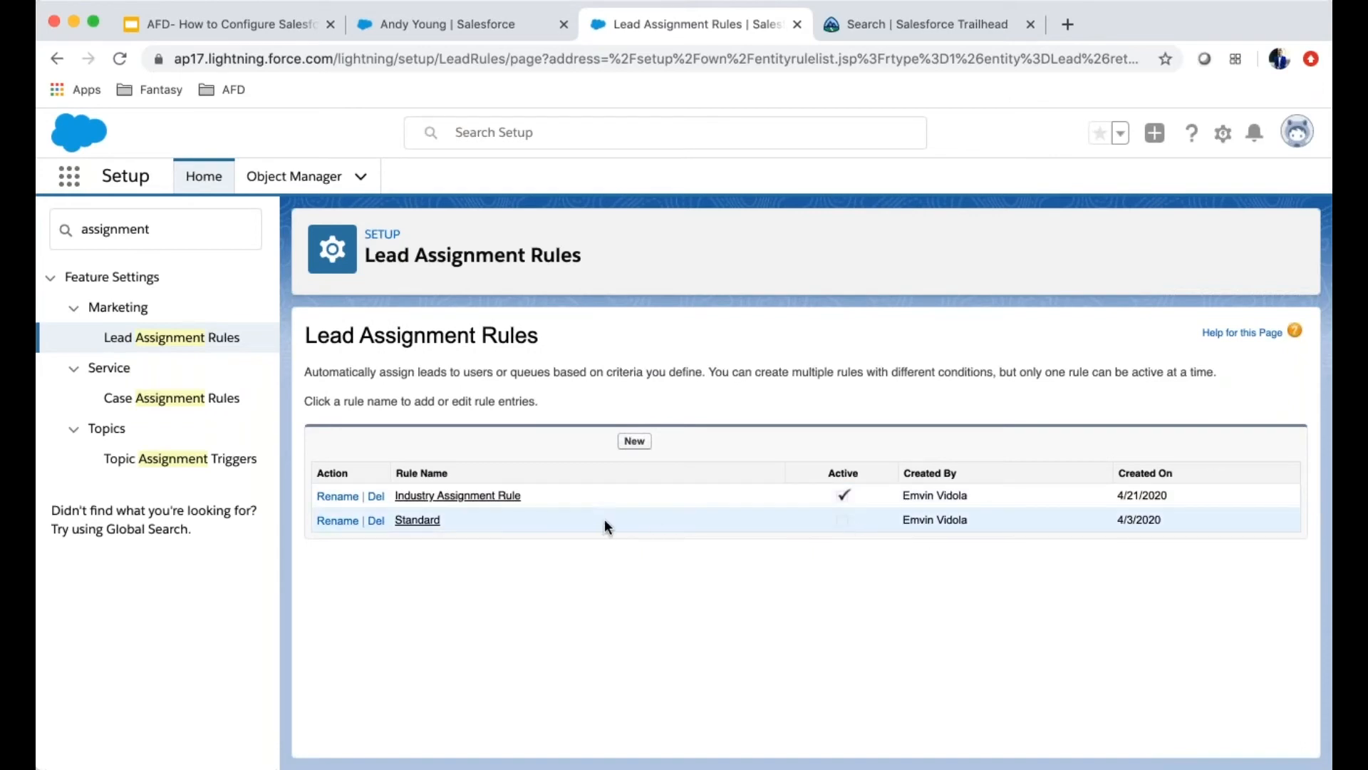
Step: Open the Industry Assignment Rule and start a new rule entry with sort order 1
{"action": "left_click", "coordinate": [480, 498]}
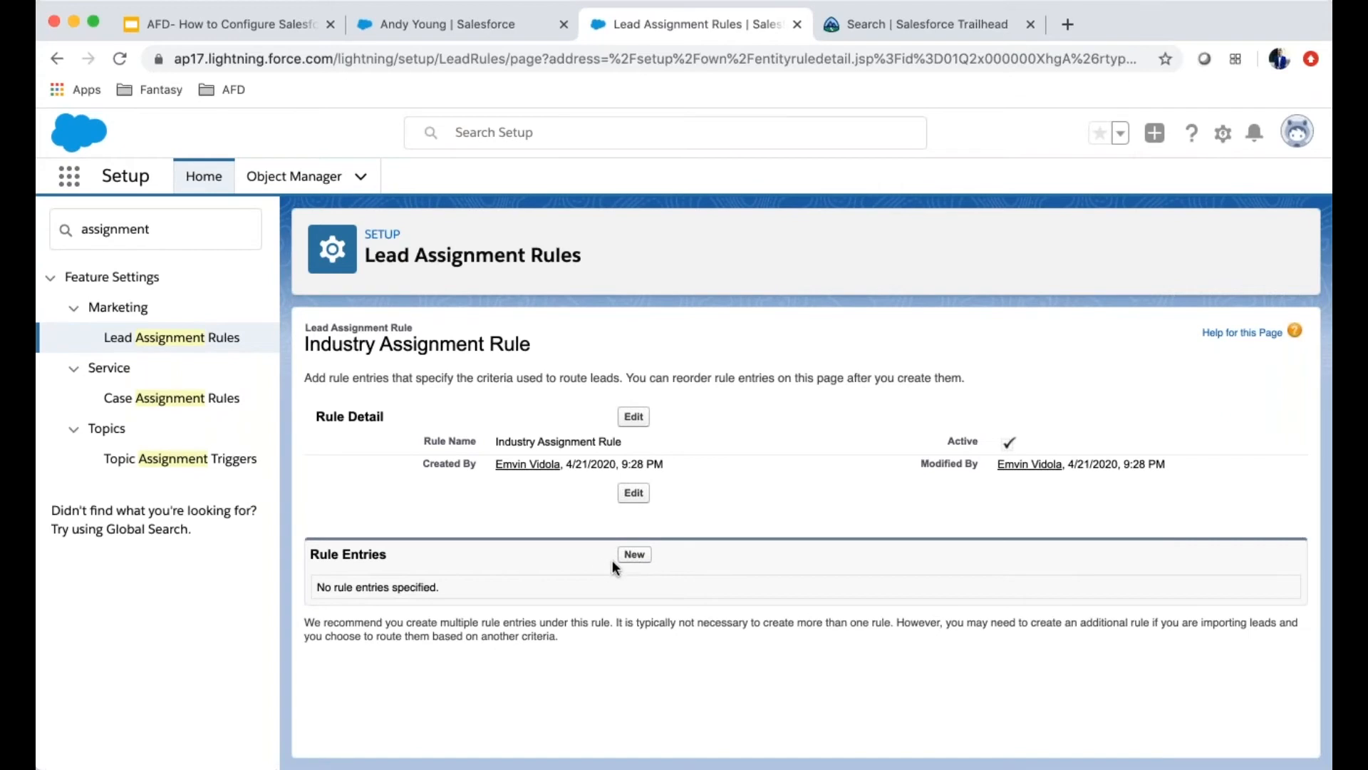
{"action": "left_click", "coordinate": [634, 555]}
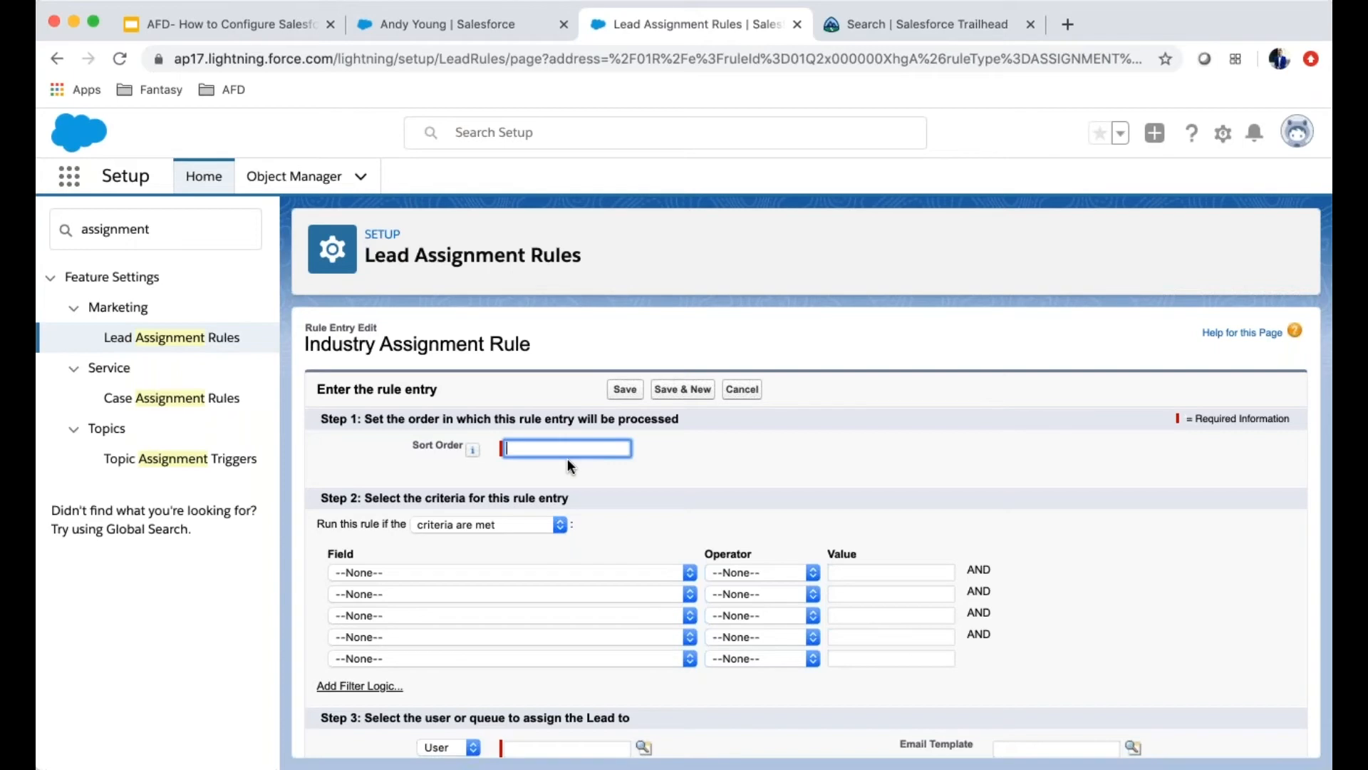
{"action": "type", "text": "1"}
{"action": "left_click", "coordinate": [642, 518]}
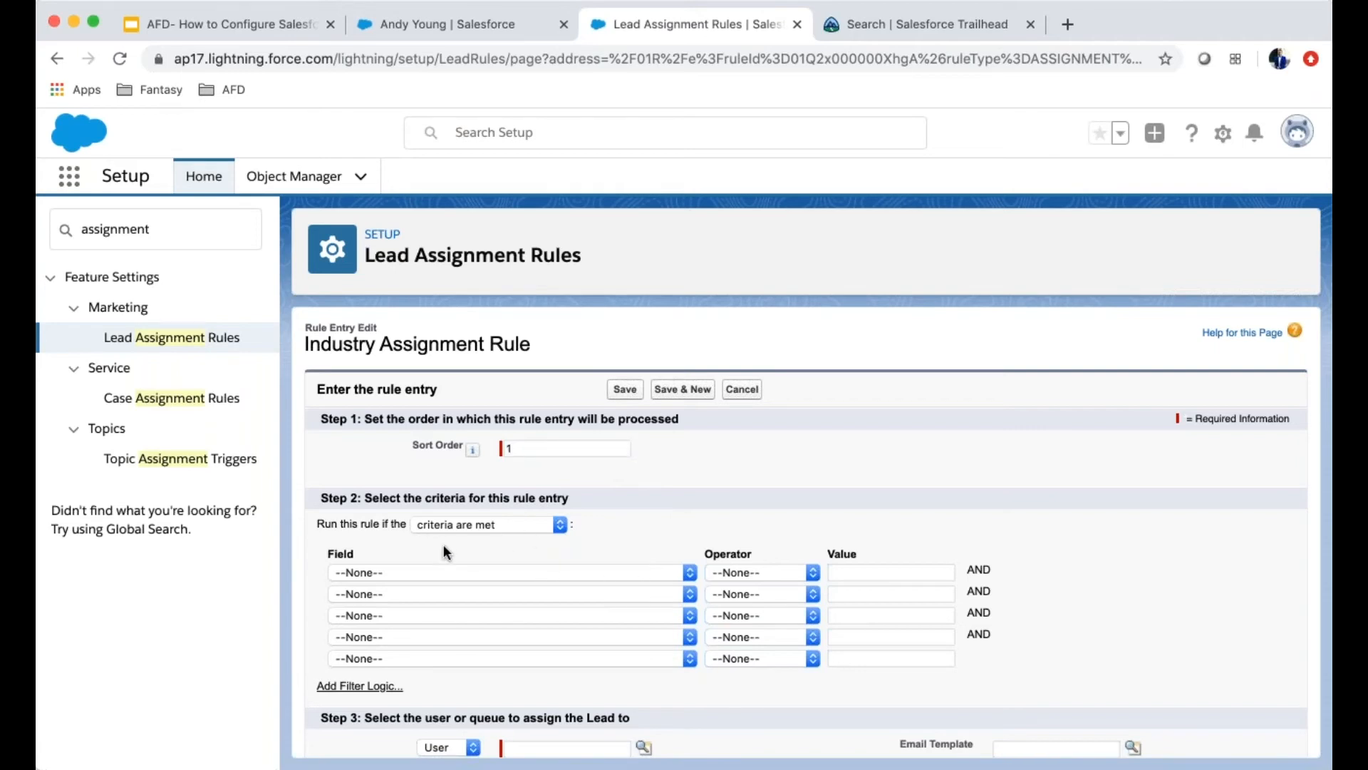
Step: Set the entry's first criterion to Lead: Industry equals Entertainment, Food & Beverage, Hospitality, Media, Recreation and Transportation
{"action": "left_click", "coordinate": [506, 572]}
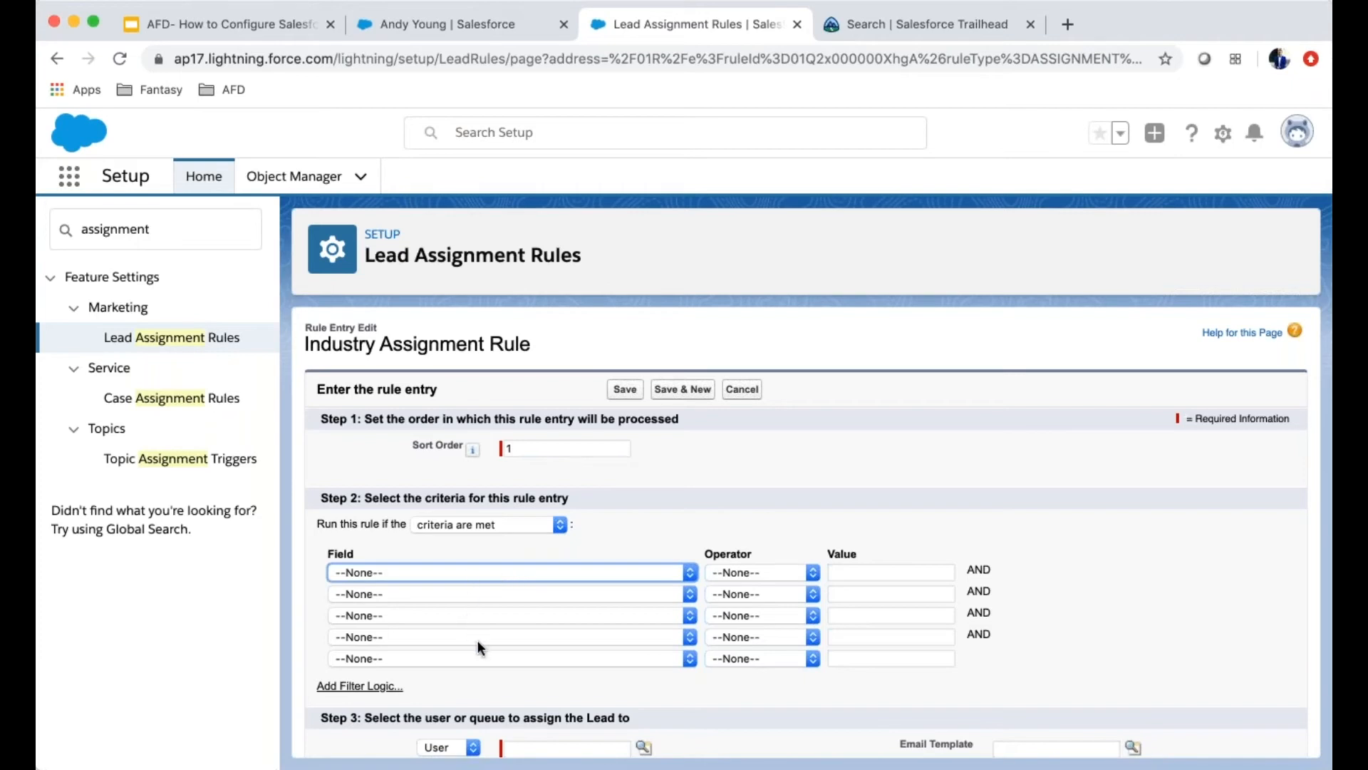
{"action": "left_click", "coordinate": [453, 612]}
{"action": "left_click", "coordinate": [754, 573]}
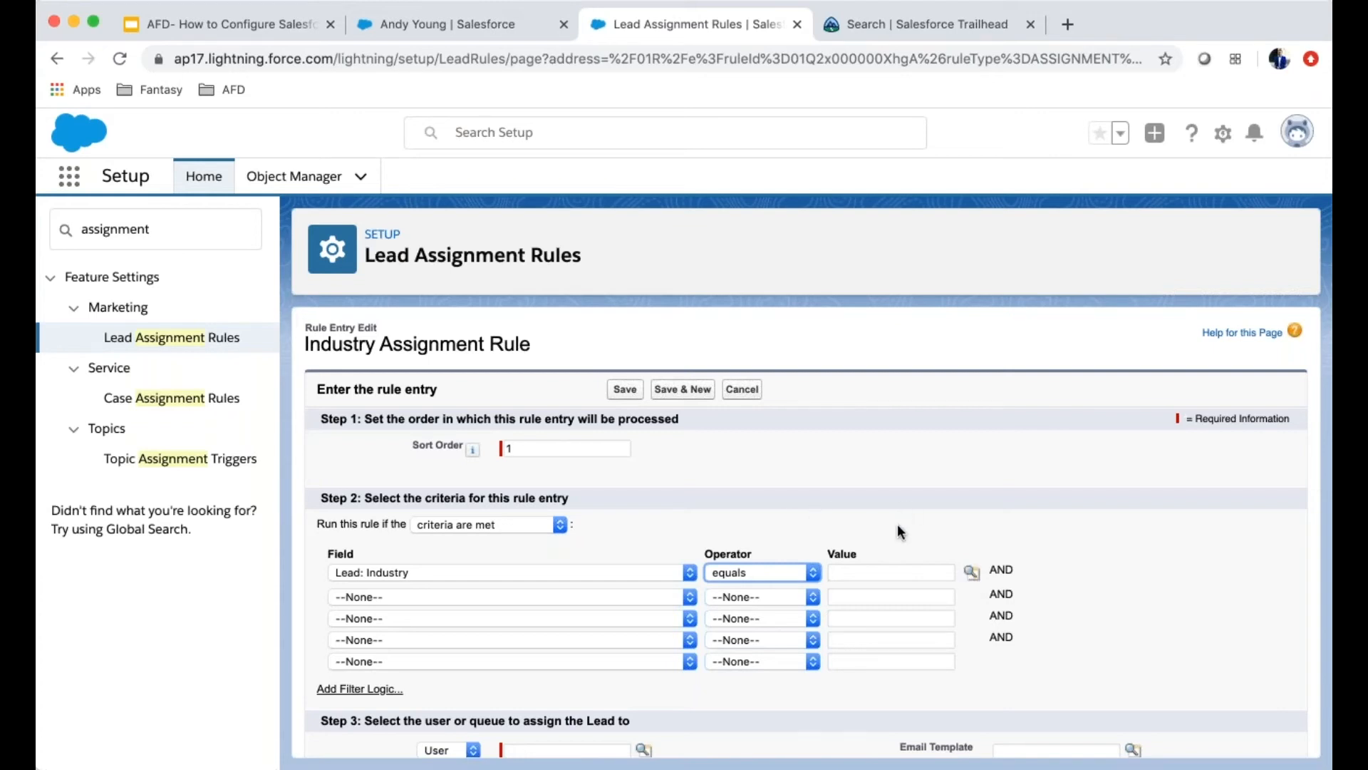
{"action": "scroll", "coordinate": [901, 532], "scroll_direction": "down", "scroll_amount": 3}
{"action": "scroll", "coordinate": [901, 531], "scroll_direction": "up", "scroll_amount": 3}
{"action": "left_click", "coordinate": [970, 575]}
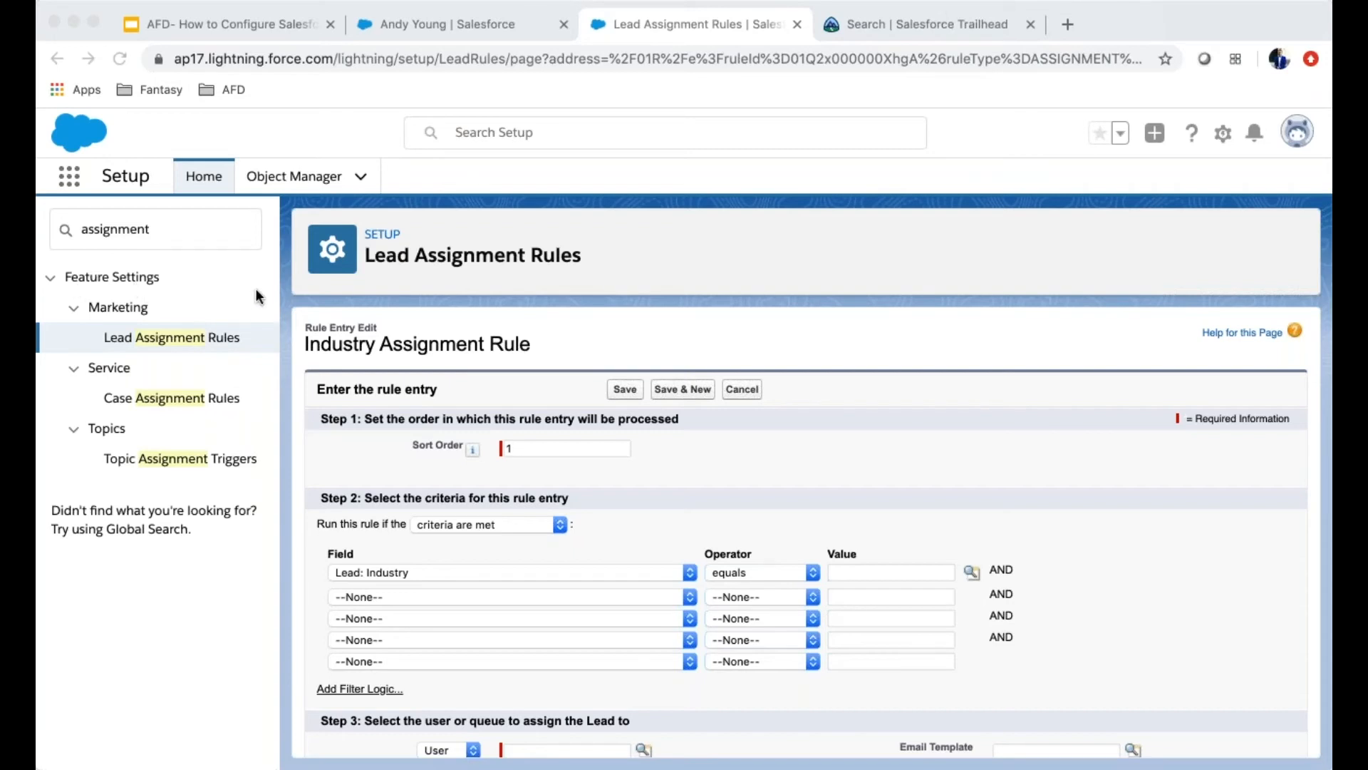
{"action": "left_click", "coordinate": [308, 396]}
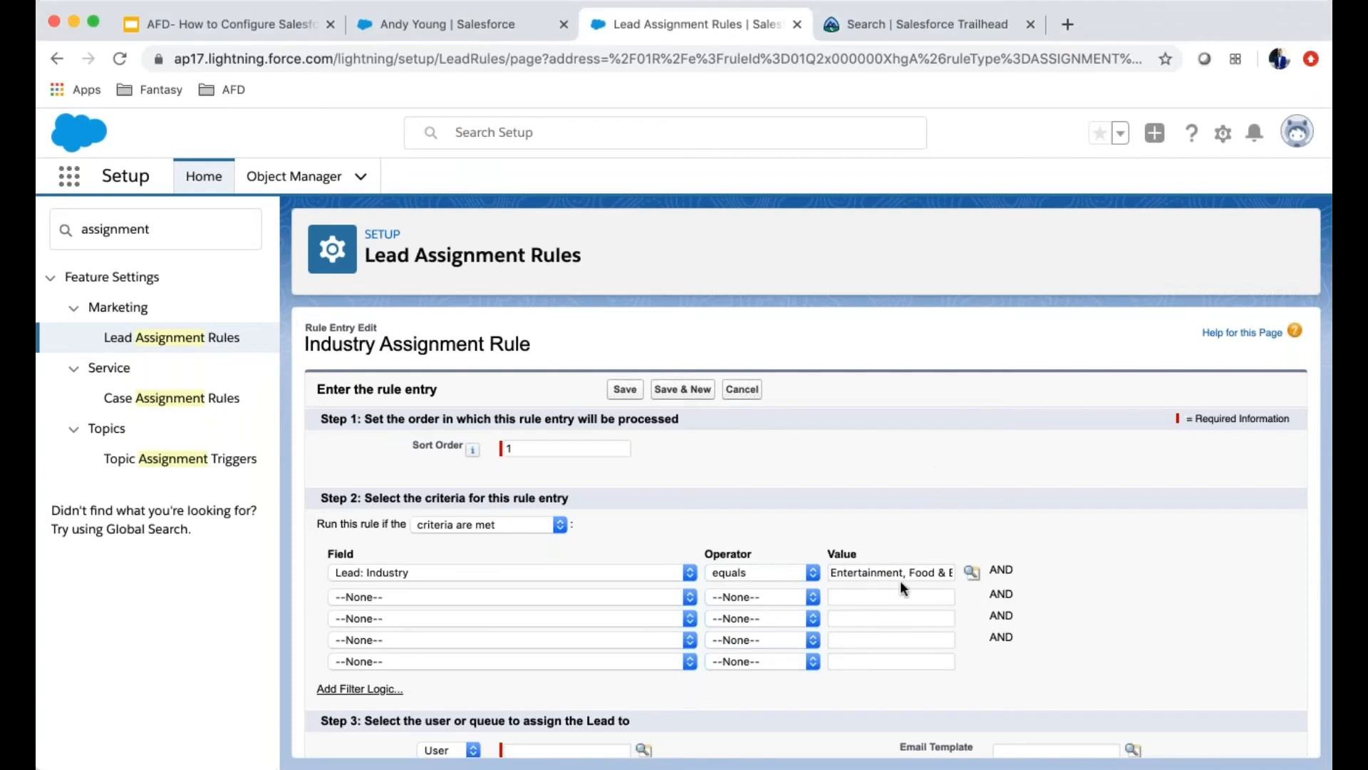
Step: Assign the leads matching this rule entry to the Leisure queue and save the entry
{"action": "scroll", "coordinate": [979, 557], "scroll_direction": "down", "scroll_amount": 1}
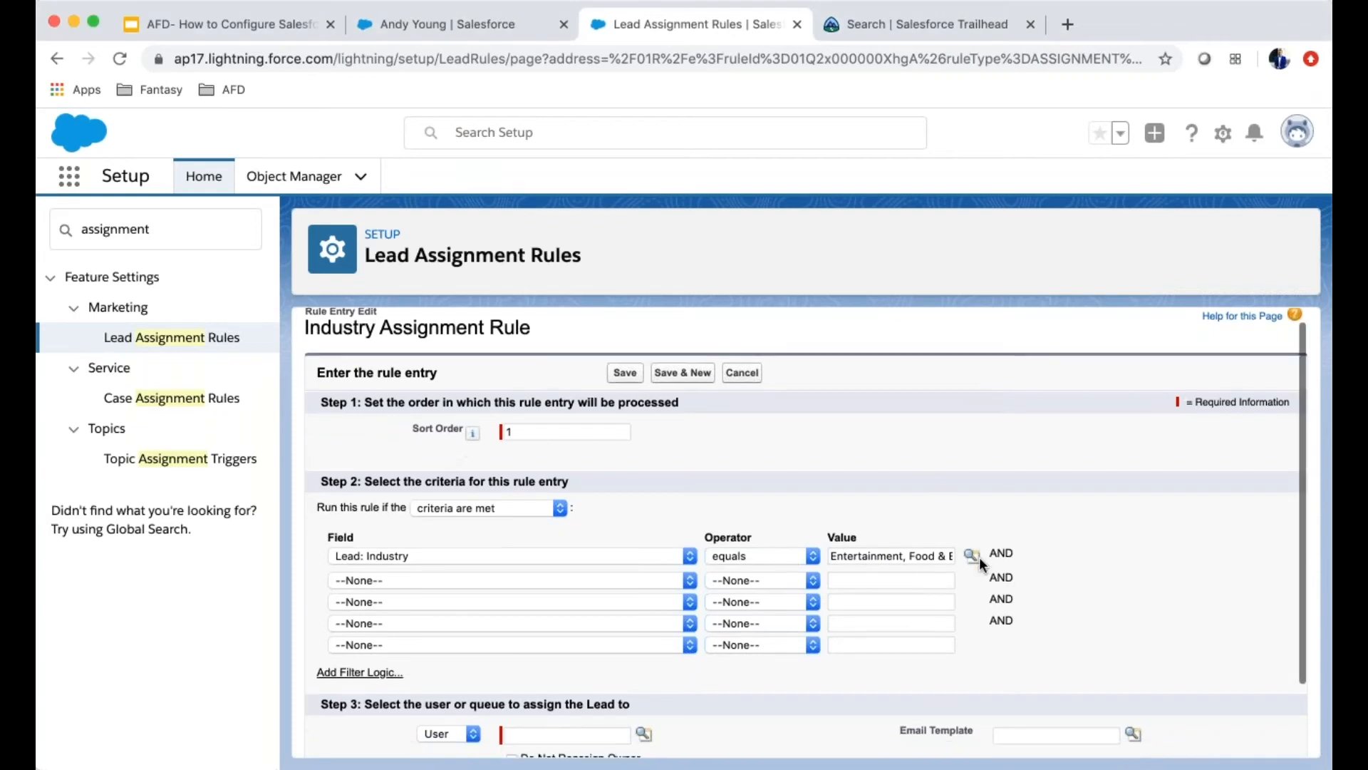
{"action": "scroll", "coordinate": [979, 558], "scroll_direction": "down", "scroll_amount": 3}
{"action": "left_click", "coordinate": [467, 650]}
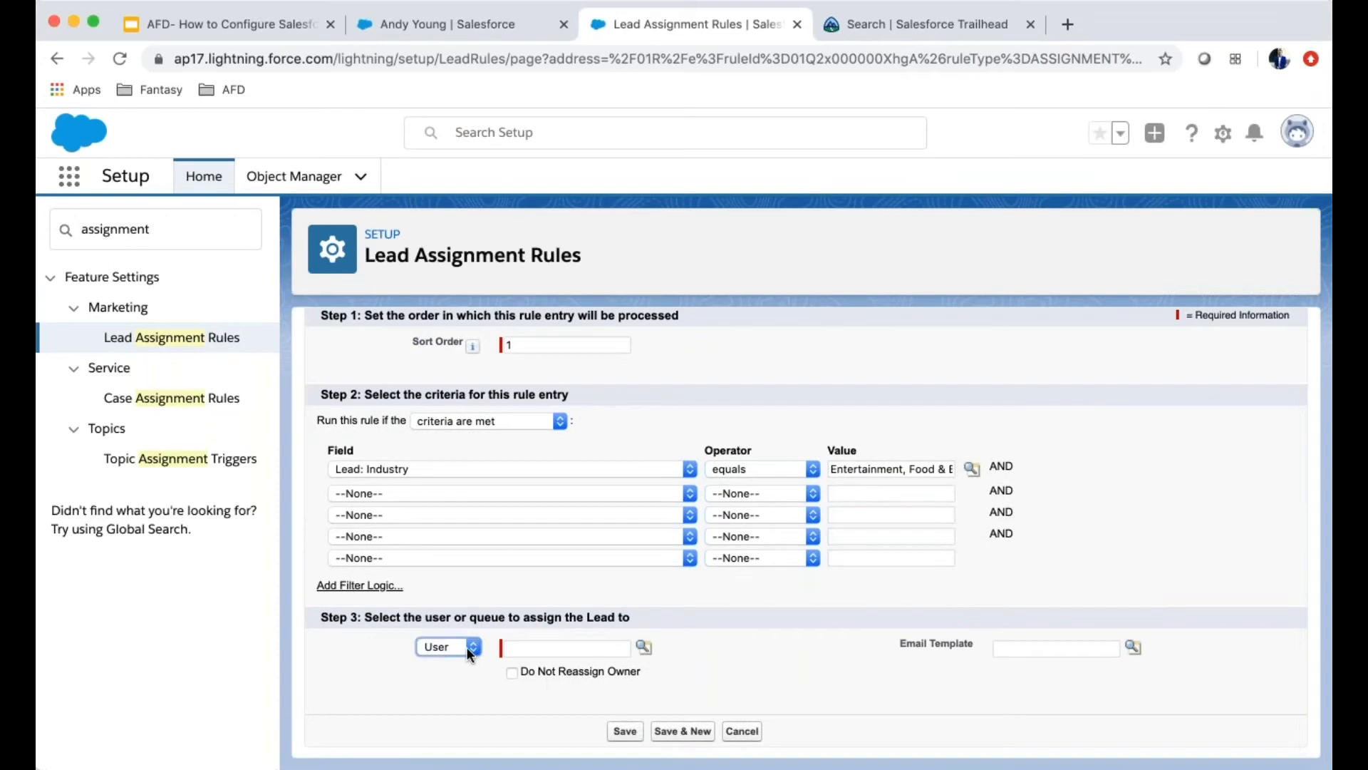
{"action": "left_click", "coordinate": [447, 665]}
{"action": "left_click", "coordinate": [643, 648]}
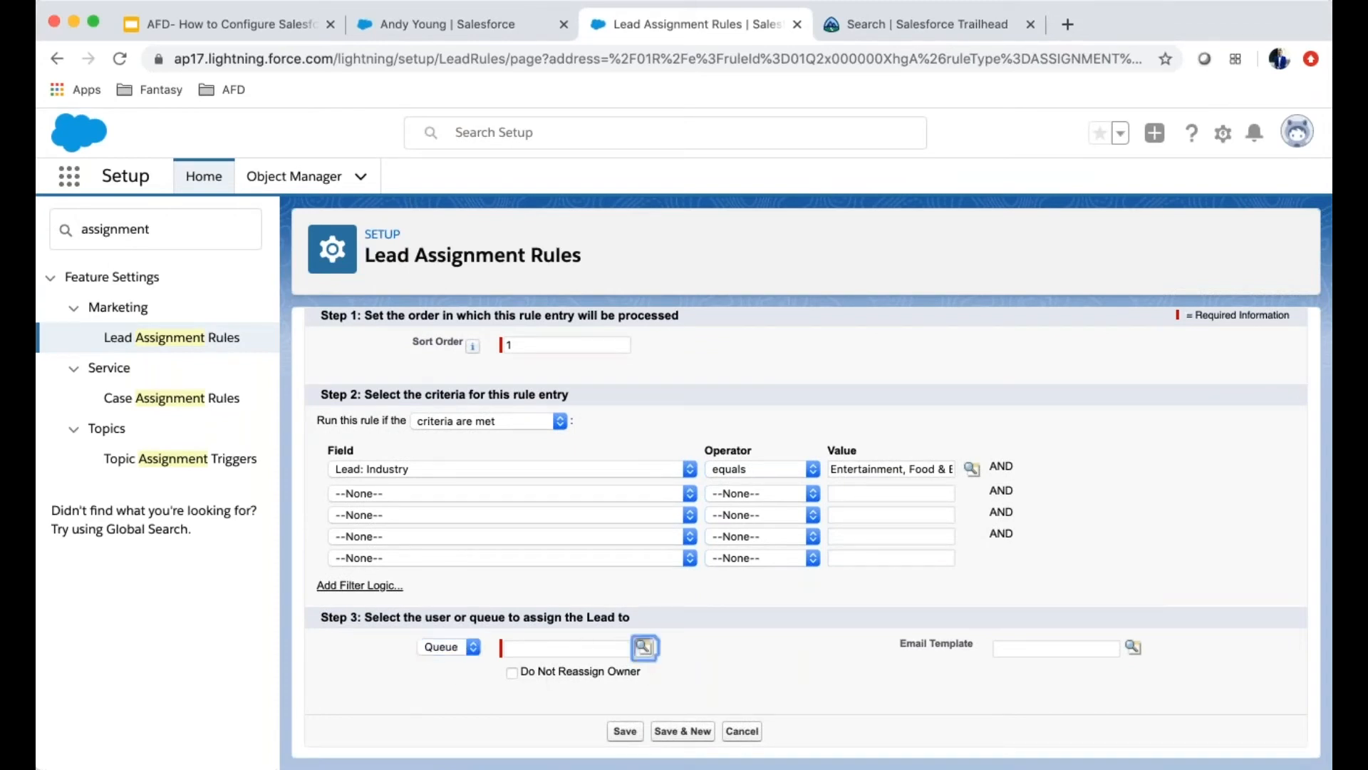
{"action": "left_click", "coordinate": [339, 501]}
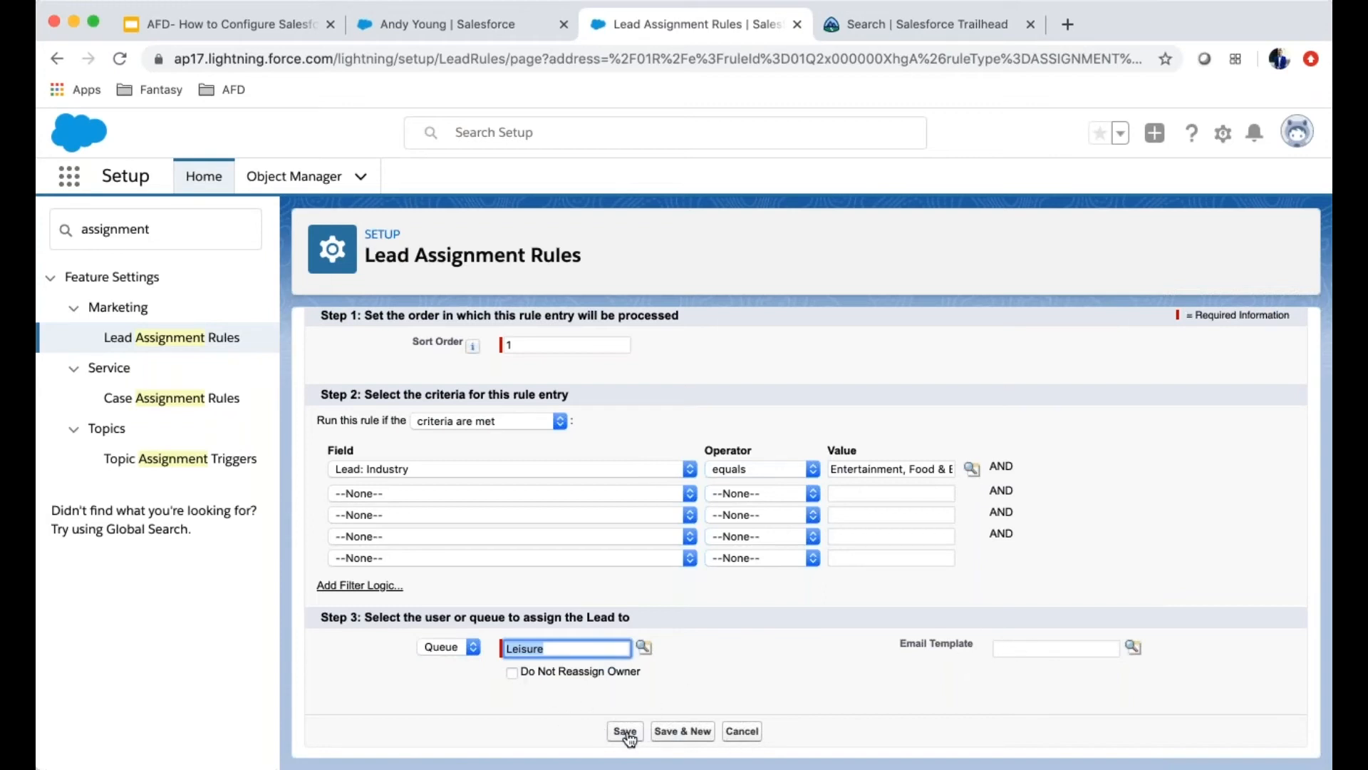
{"action": "left_click", "coordinate": [621, 731]}
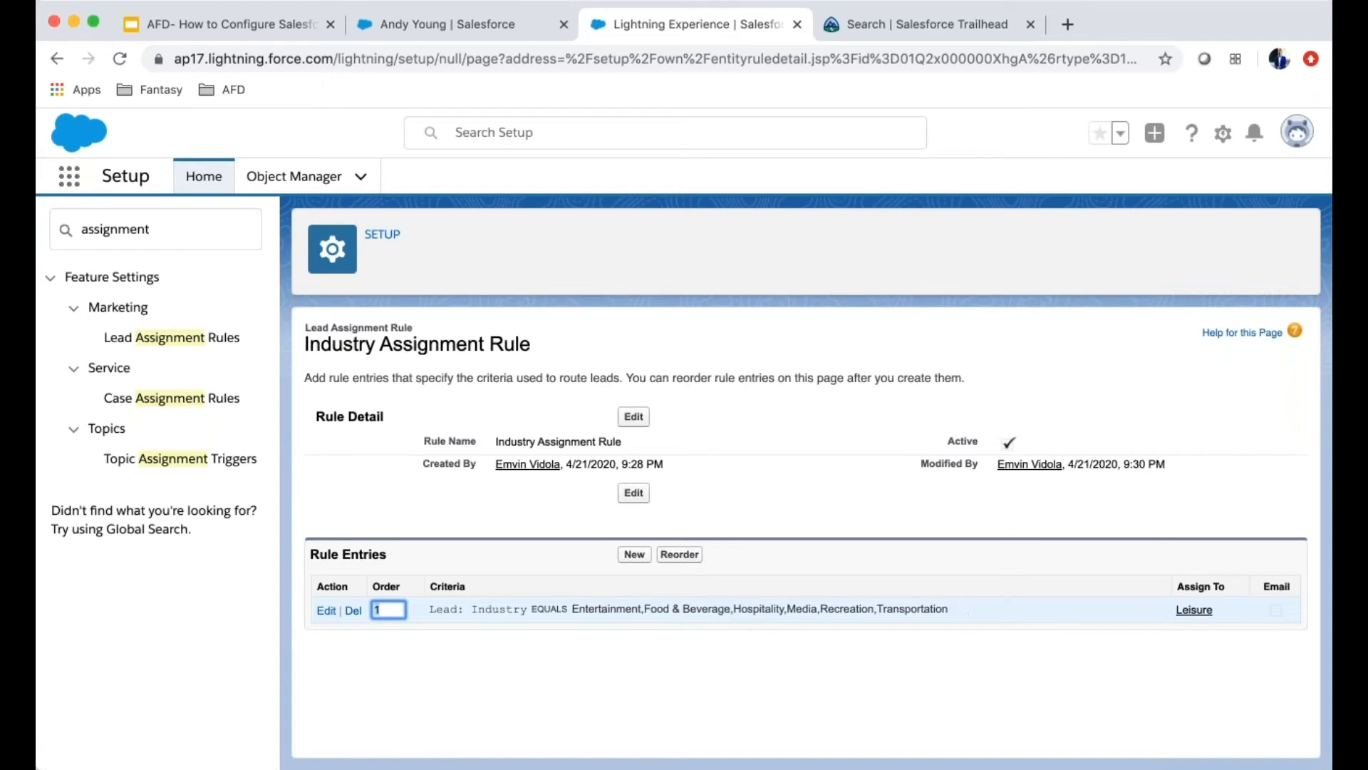
Step: Start a second entry for the Industry Assignment Rule with sort order 2
{"action": "left_click", "coordinate": [632, 555]}
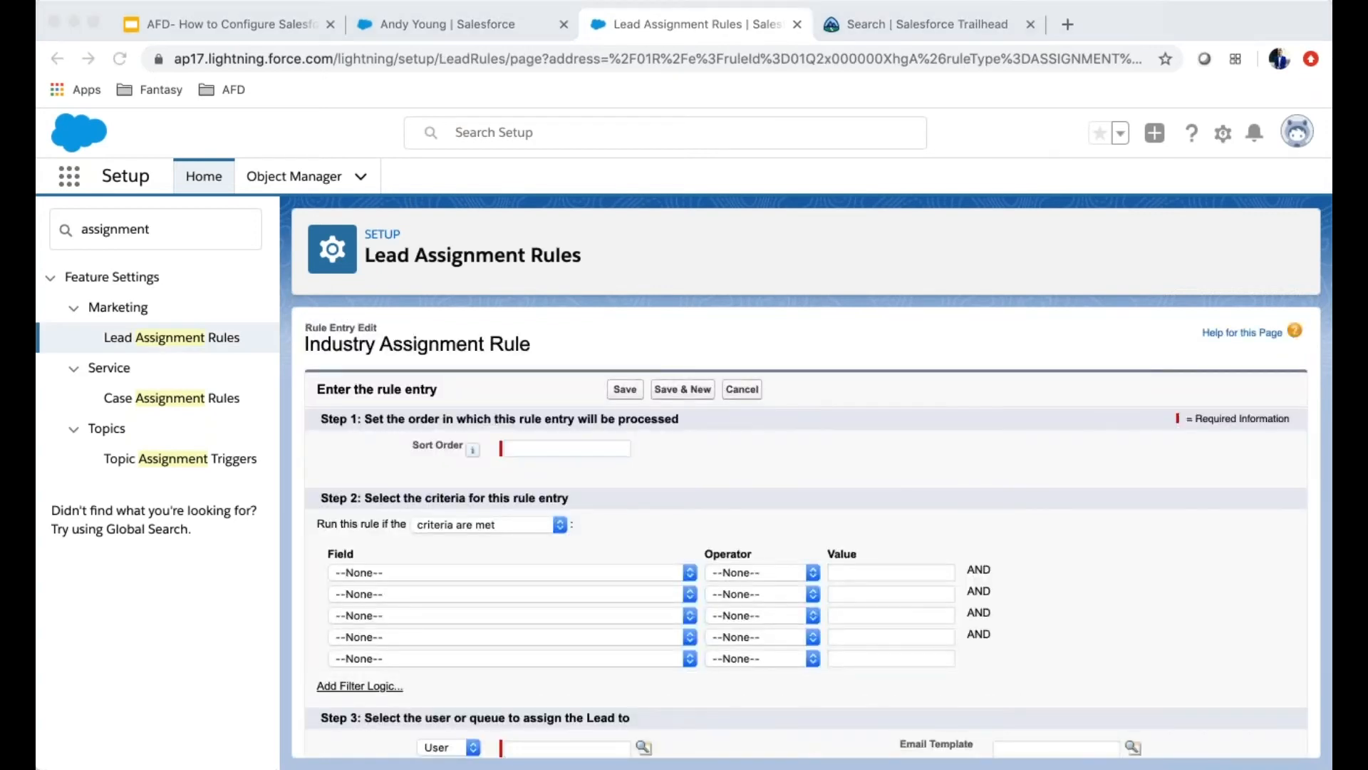
{"action": "left_click", "coordinate": [226, 656]}
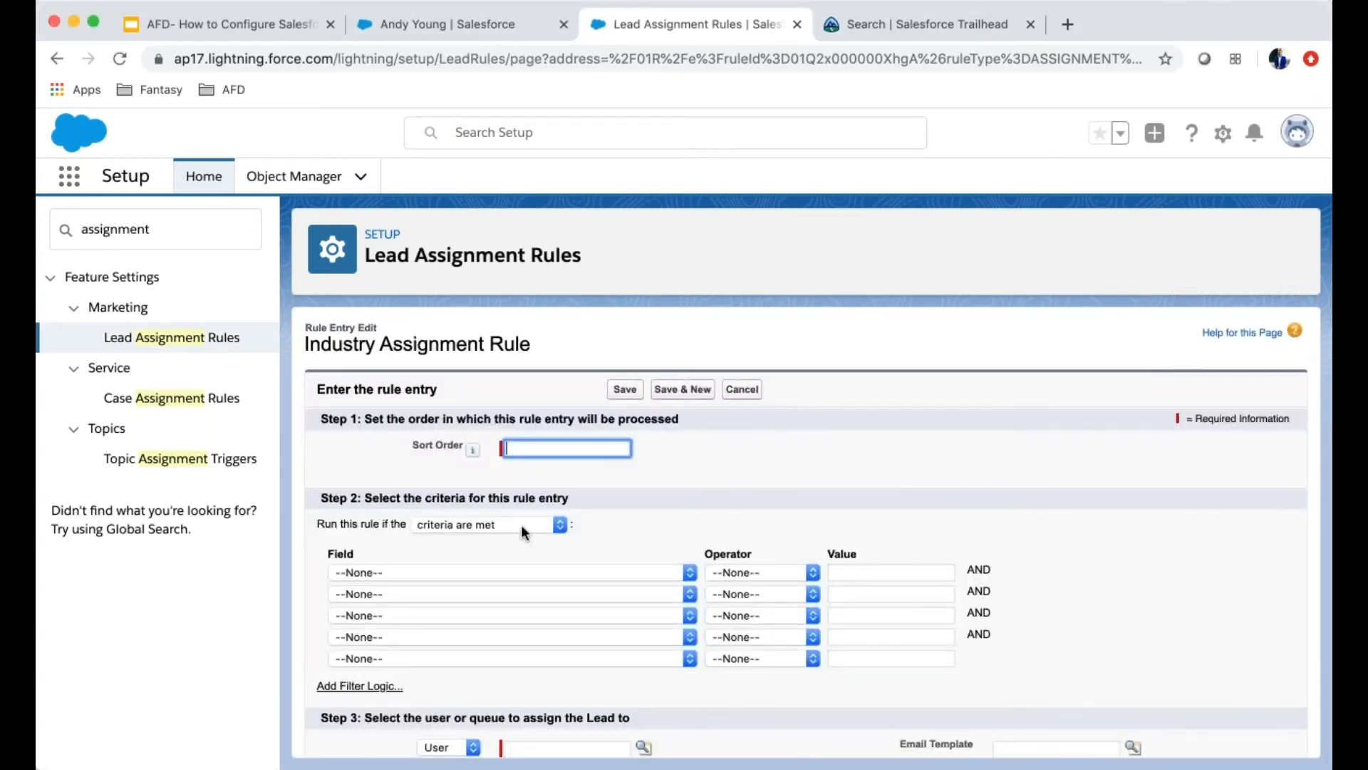
{"action": "type", "text": "2"}
Step: Set the second entry's first criterion to Lead: Industry equals Apparel, Electronics, Retail
{"action": "left_click", "coordinate": [463, 572]}
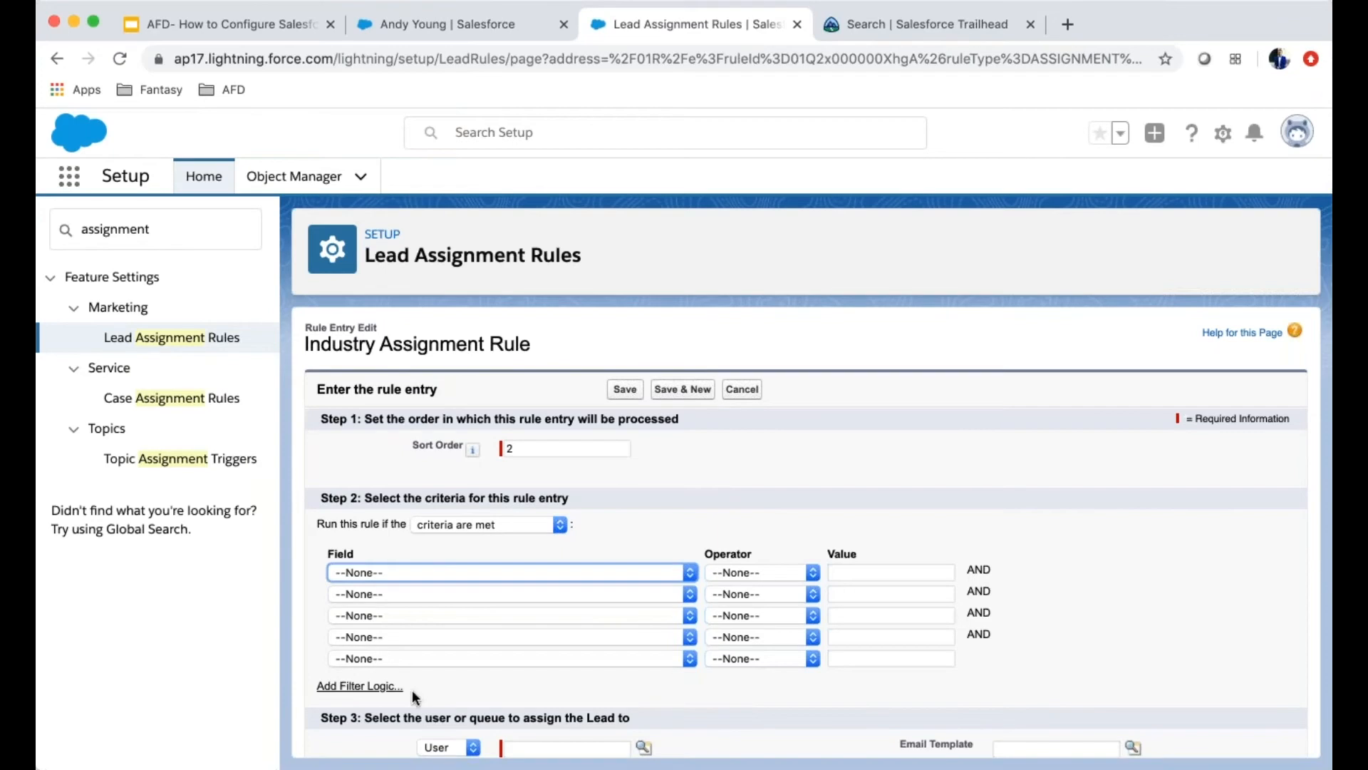
{"action": "left_click", "coordinate": [401, 746]}
{"action": "left_click", "coordinate": [737, 571]}
{"action": "left_click", "coordinate": [745, 584]}
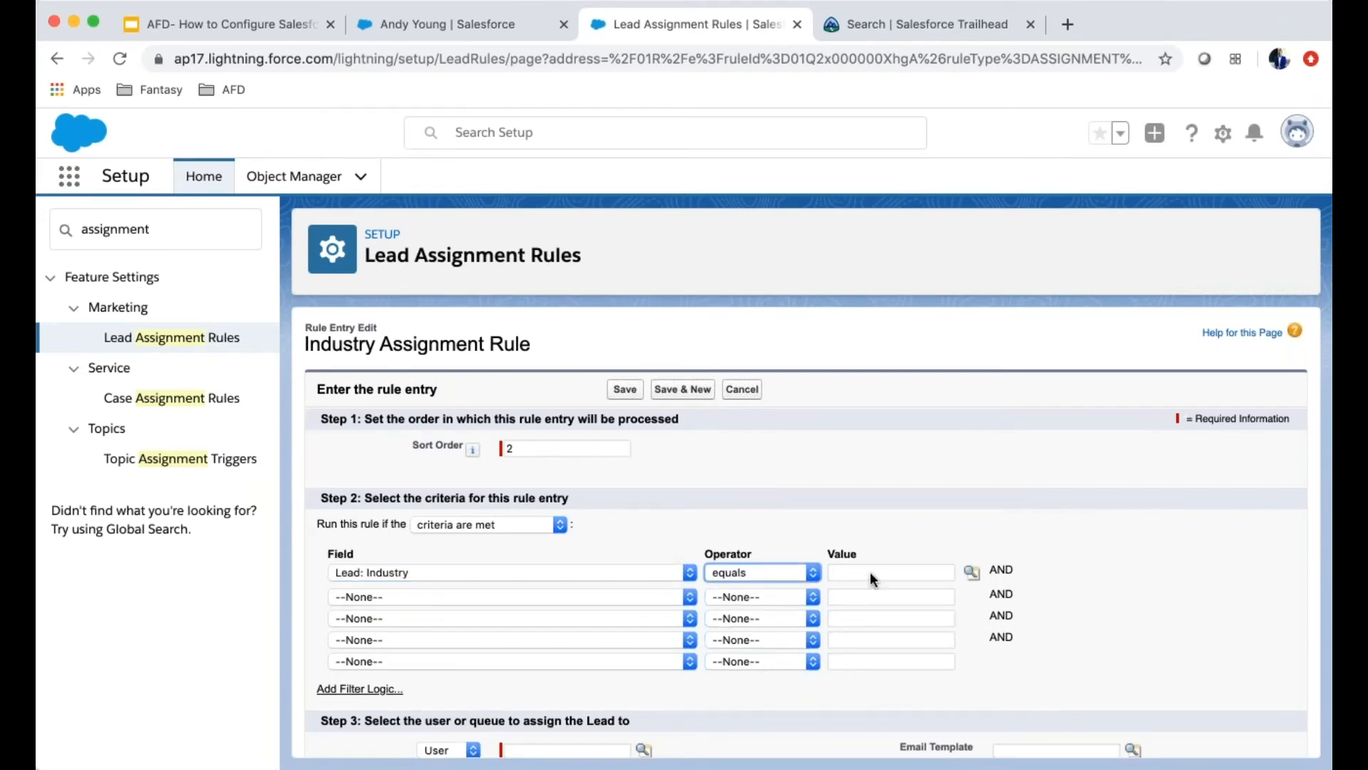
{"action": "left_click", "coordinate": [971, 572]}
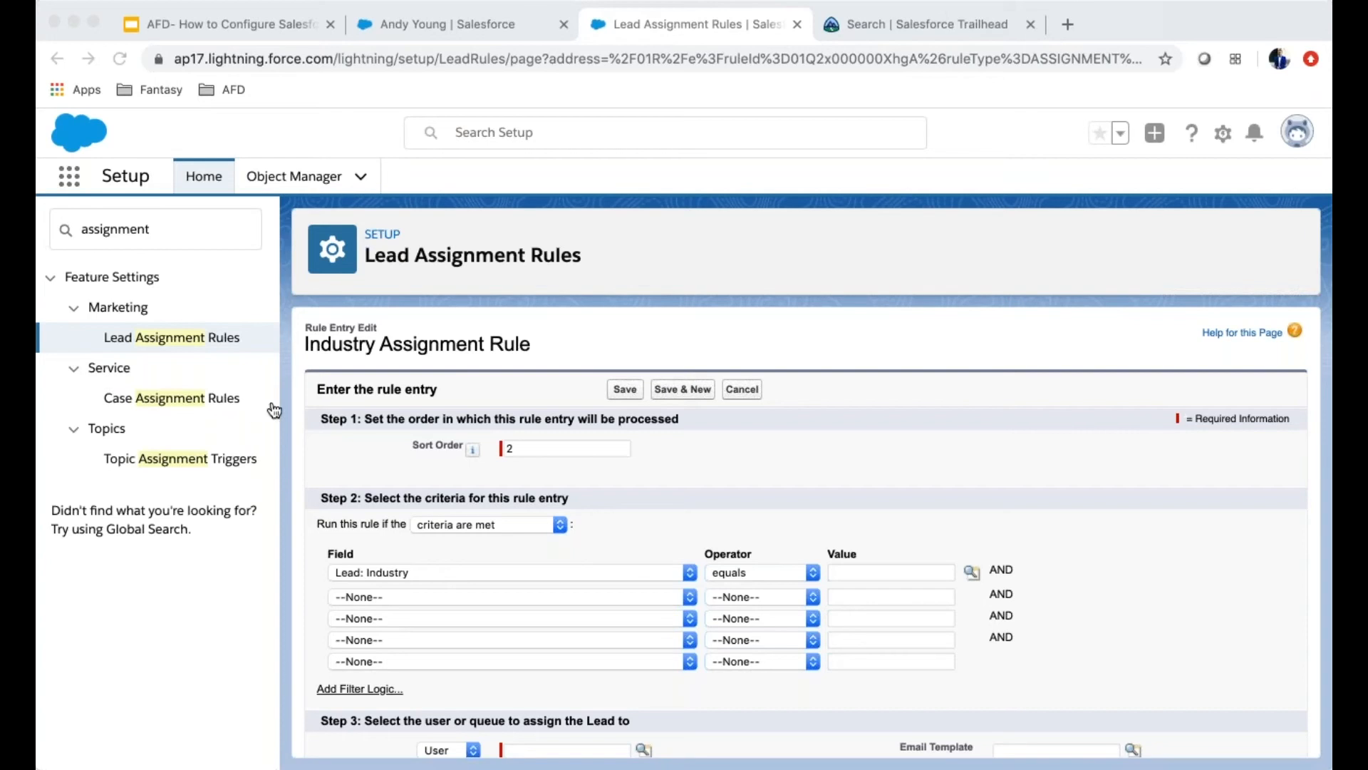
Step: Assign leads matching this entry to the Retail queue, save it and start another rule entry
{"action": "scroll", "coordinate": [681, 633], "scroll_direction": "down", "scroll_amount": 3}
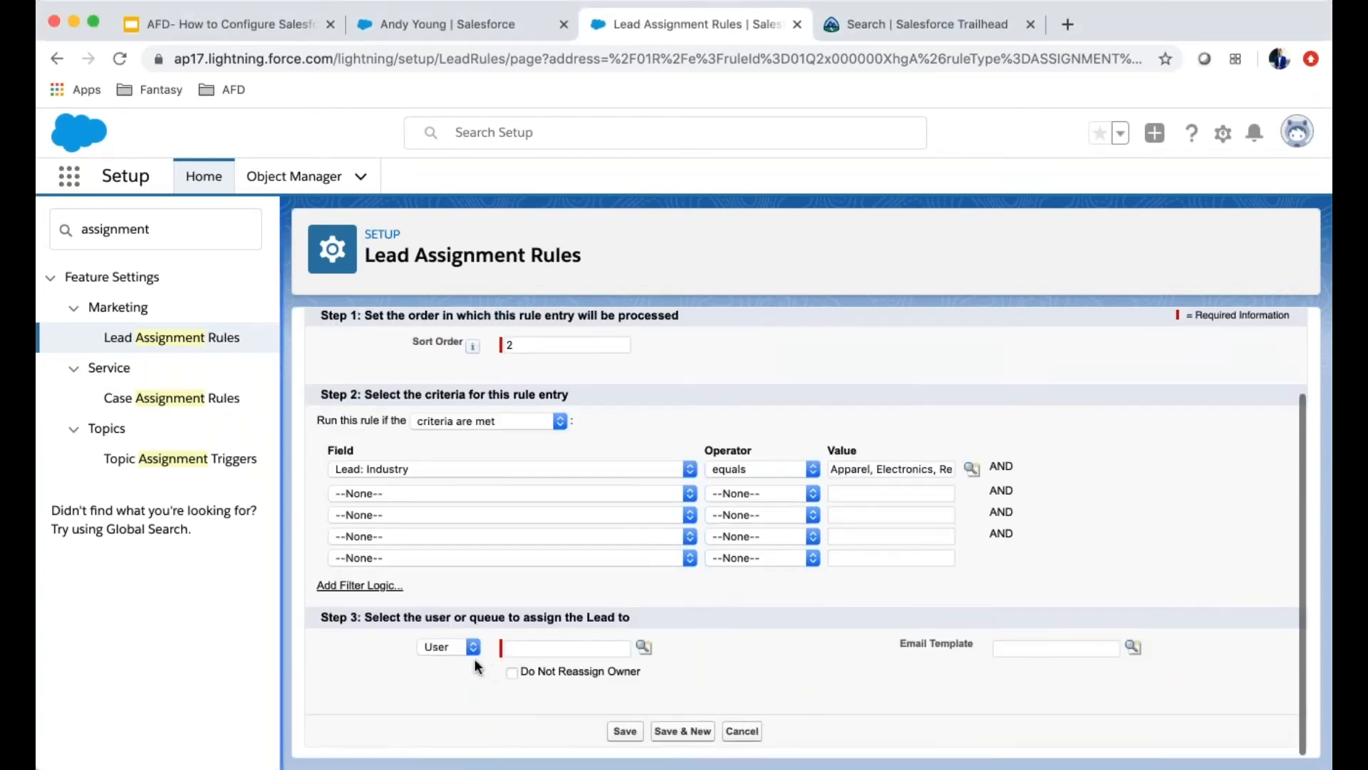
{"action": "left_click", "coordinate": [450, 645]}
{"action": "left_click", "coordinate": [441, 659]}
{"action": "left_click", "coordinate": [642, 650]}
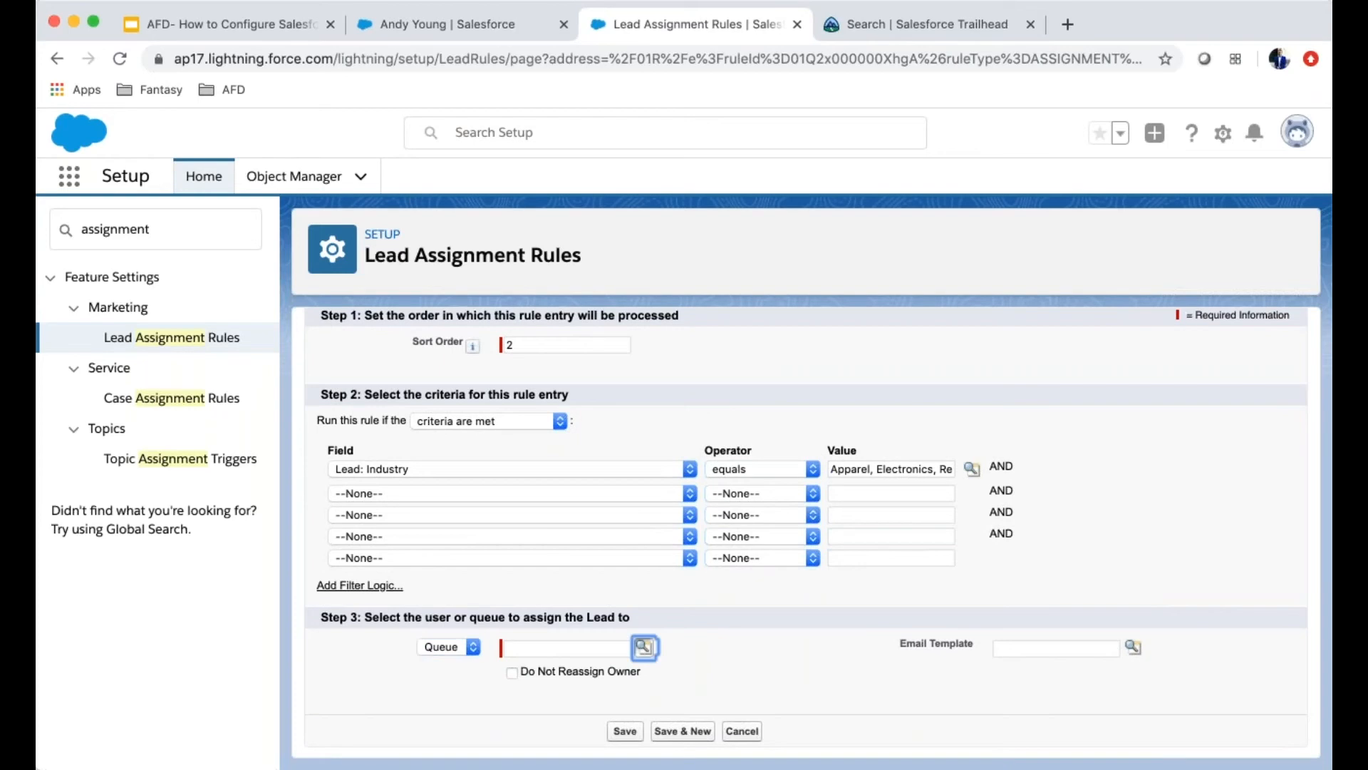
{"action": "left_click", "coordinate": [334, 547]}
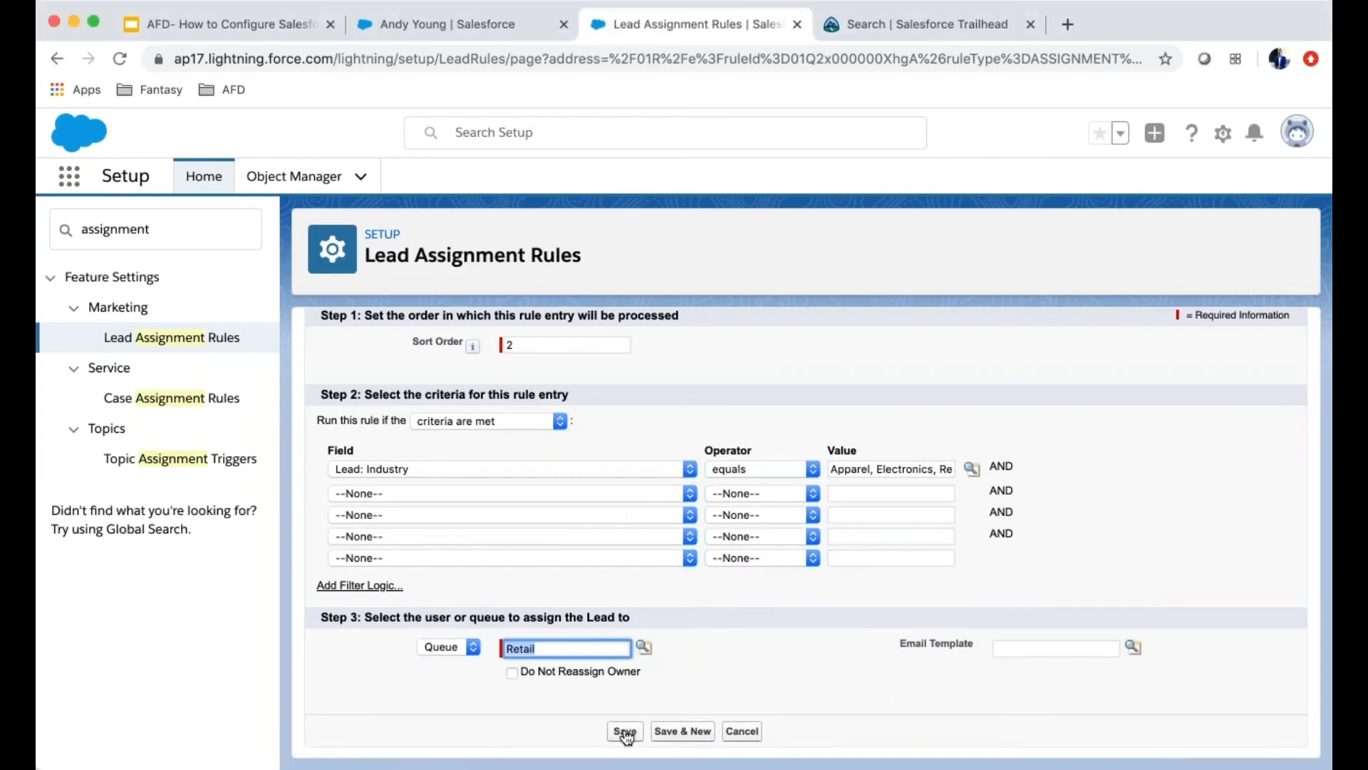
{"action": "left_click", "coordinate": [683, 732]}
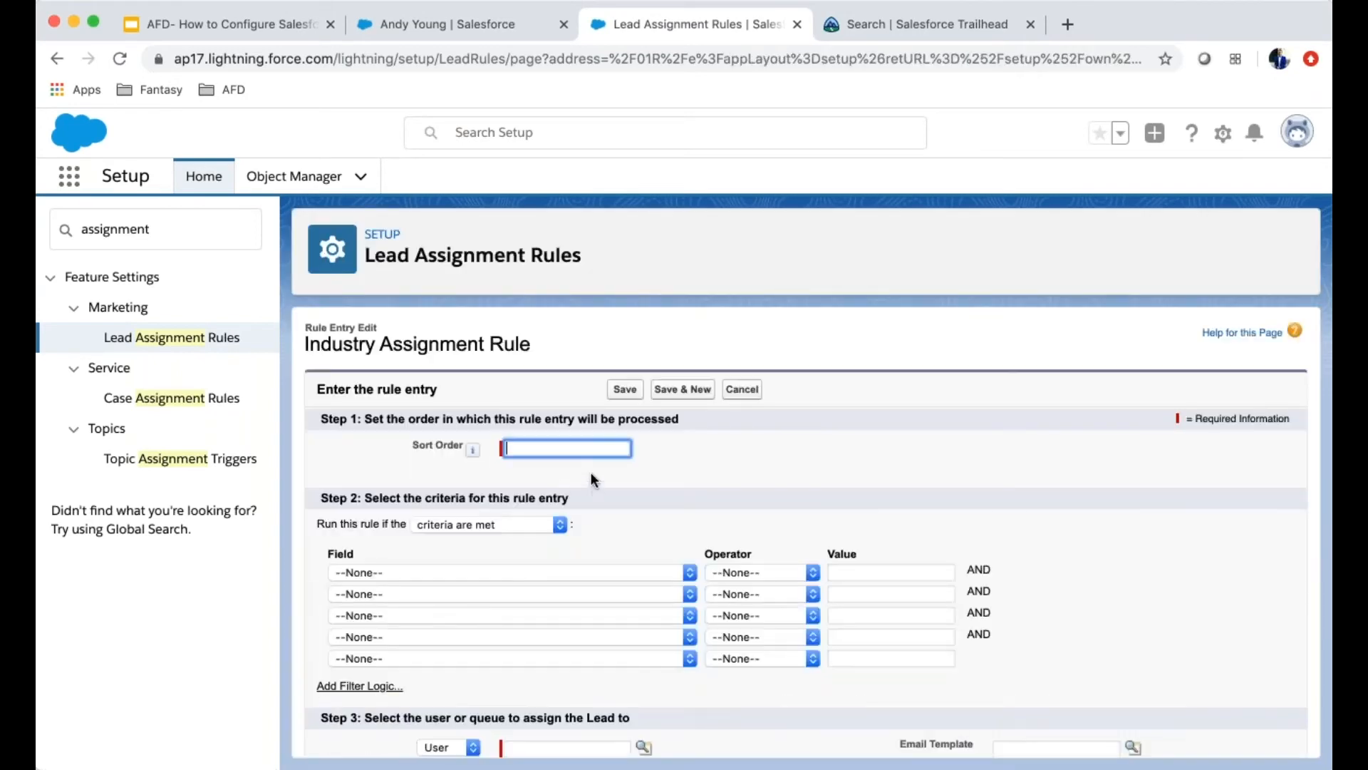
Step: Set sort order 3 and the first criterion to Lead: Industry equals Biotechnology, Chemicals, Communications, Engineering, Machinery, Technology, Telecommunications
{"action": "type", "text": "3"}
{"action": "left_click", "coordinate": [513, 573]}
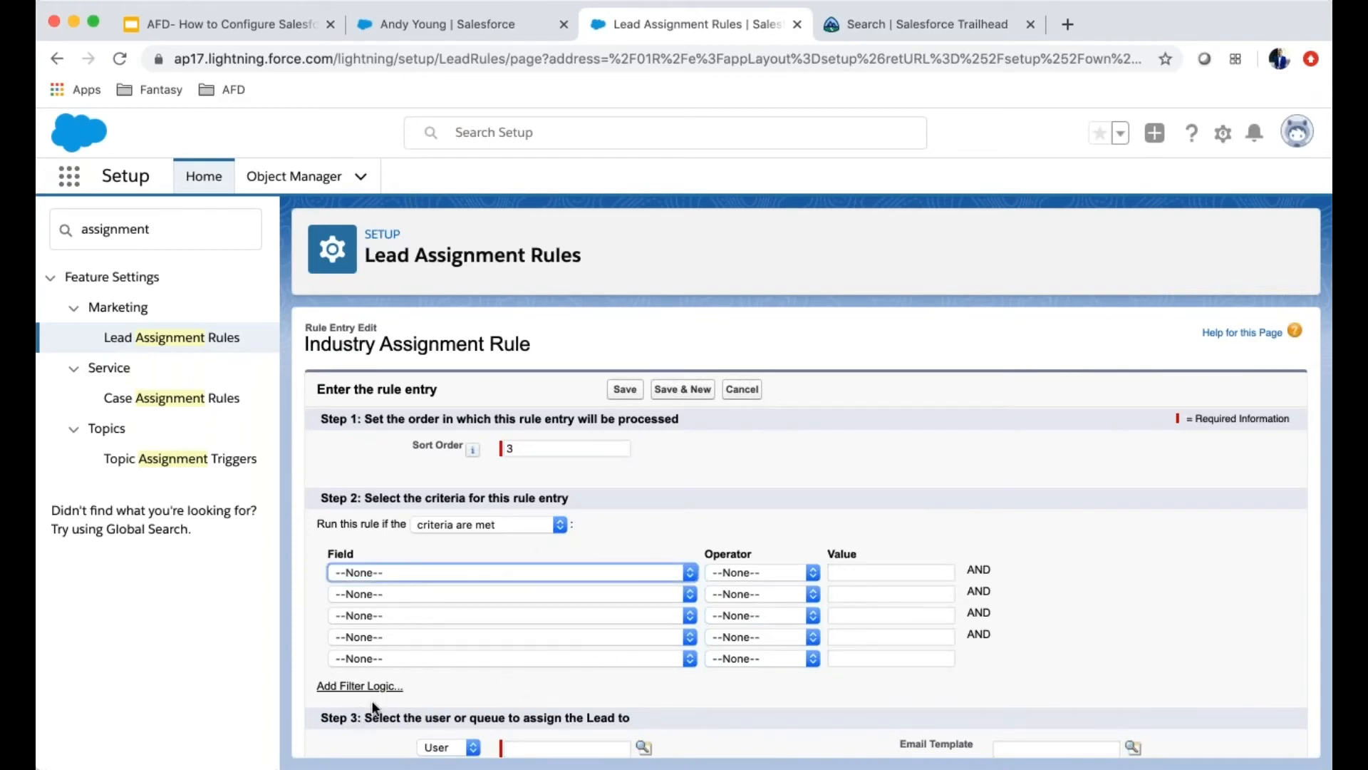
{"action": "left_click", "coordinate": [410, 677]}
{"action": "key", "text": "Tab"}
{"action": "key", "text": "e"}
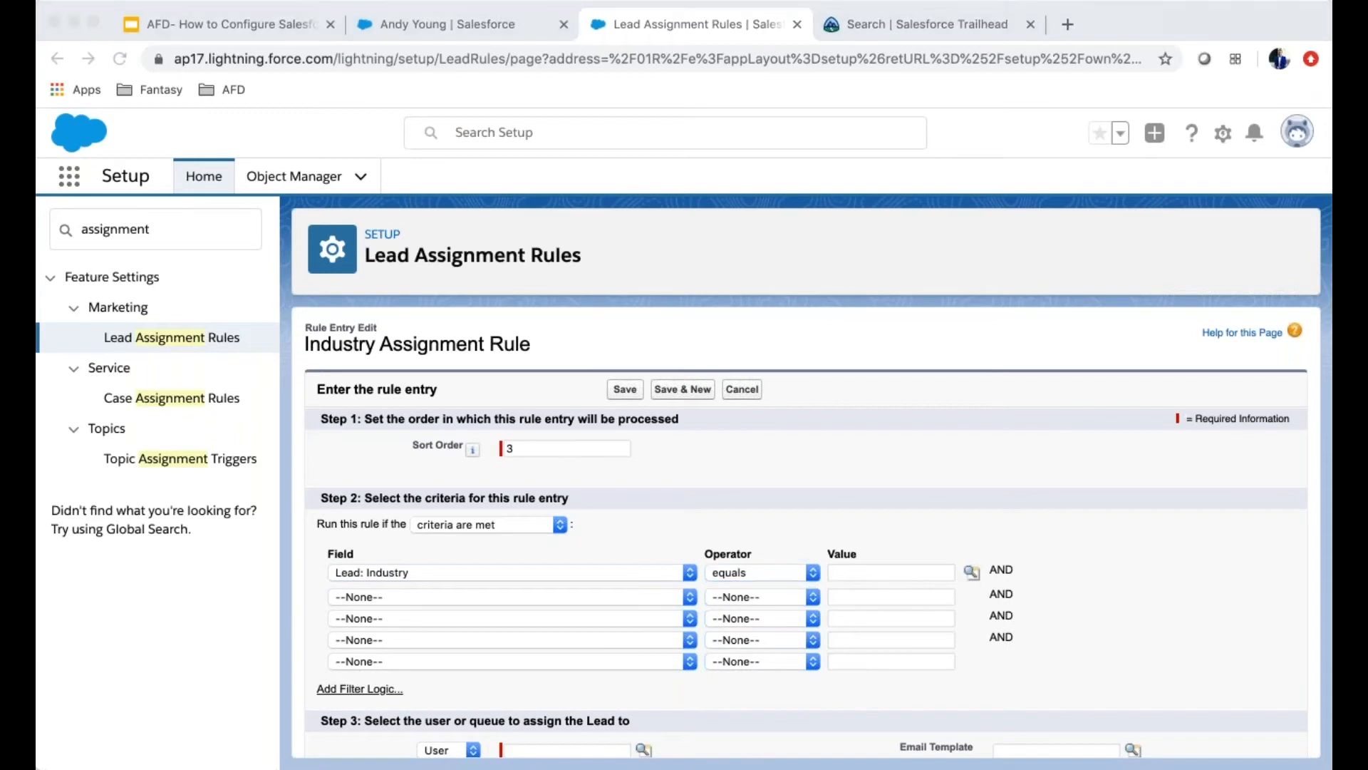
{"action": "left_click", "coordinate": [970, 572]}
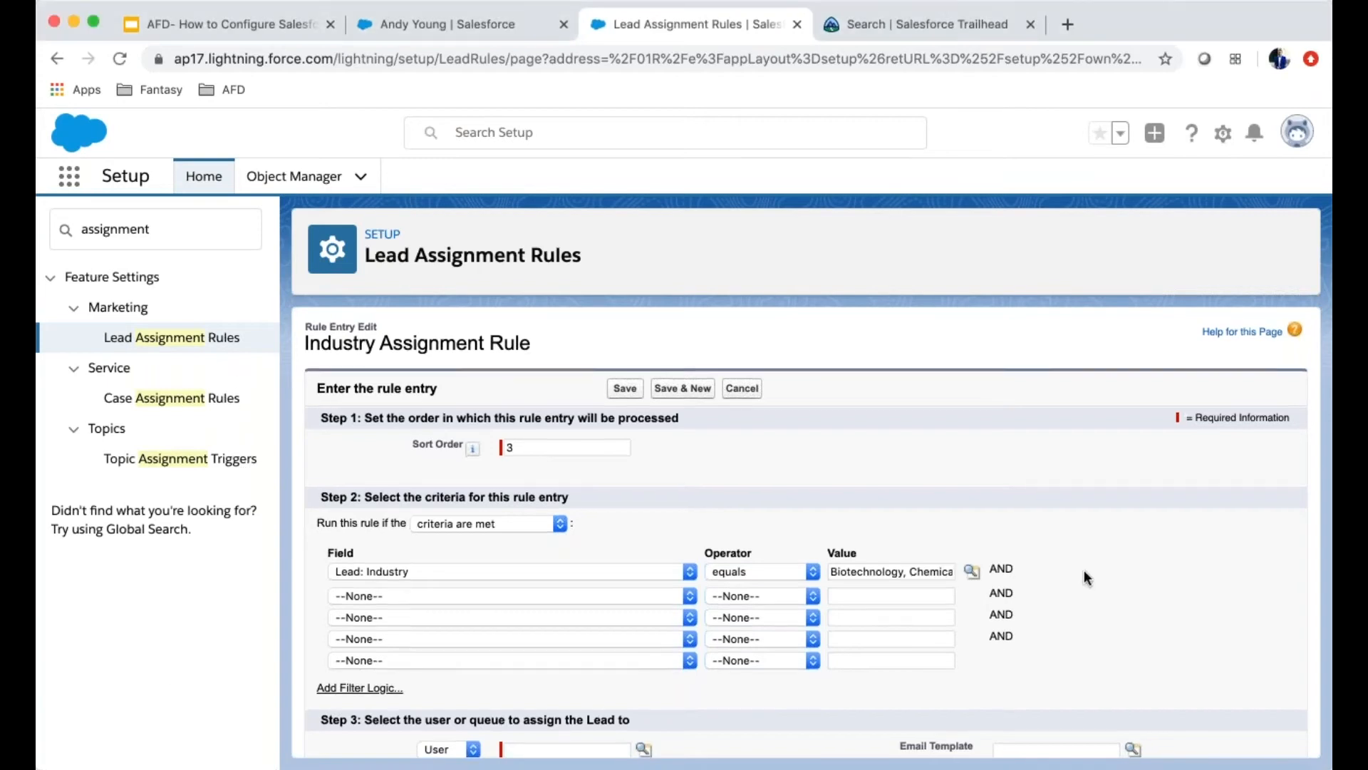
Step: Assign leads matching the third entry to the Technology queue and save the entry
{"action": "scroll", "coordinate": [1084, 570], "scroll_direction": "down", "scroll_amount": 3}
{"action": "left_click", "coordinate": [435, 647]}
{"action": "left_click", "coordinate": [442, 658]}
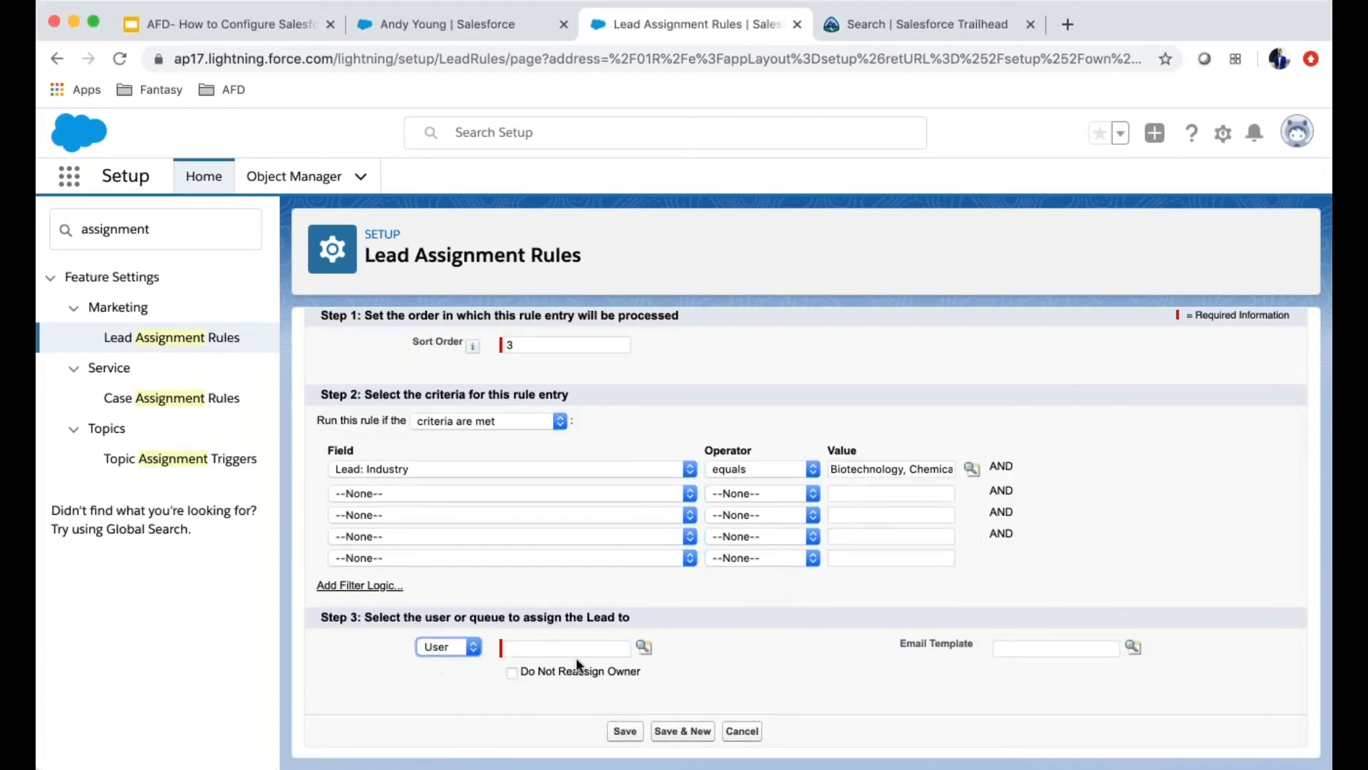
{"action": "left_click", "coordinate": [644, 647]}
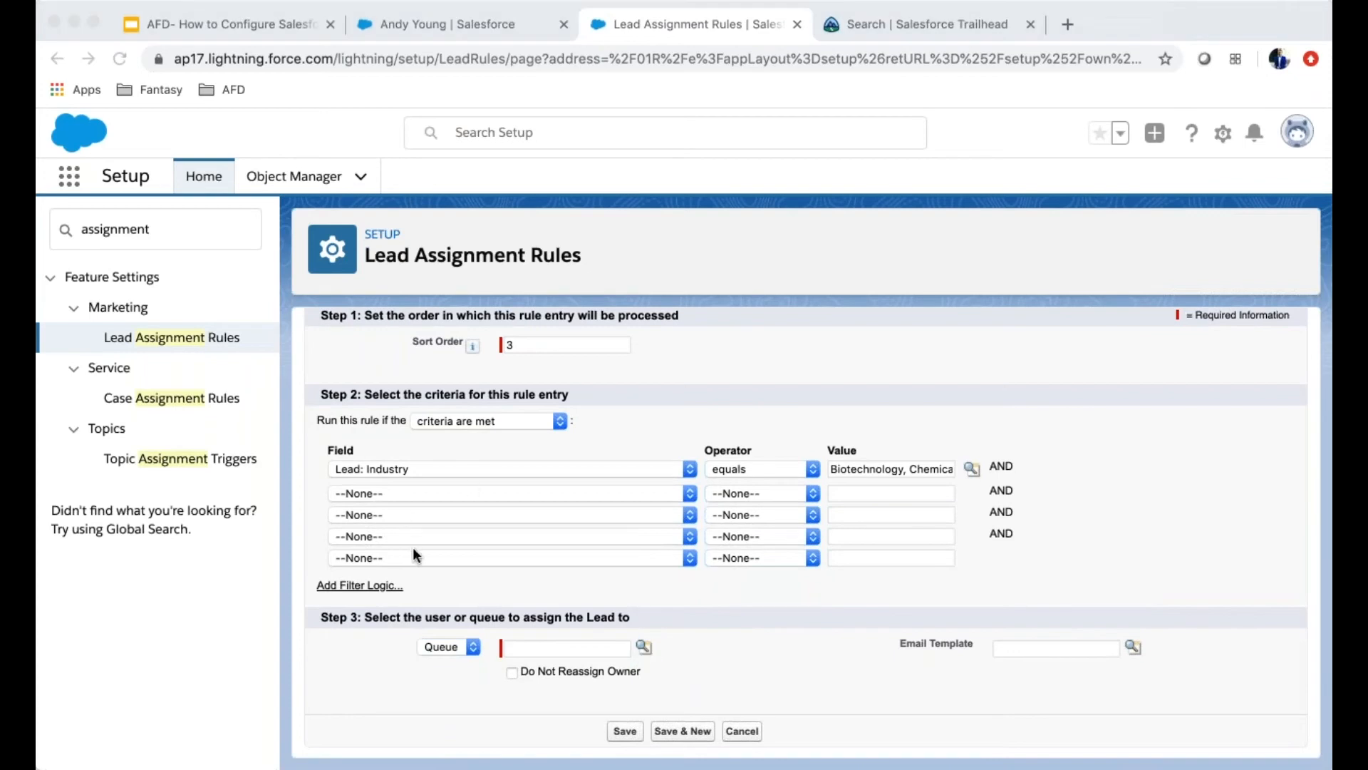
{"action": "left_click", "coordinate": [350, 572]}
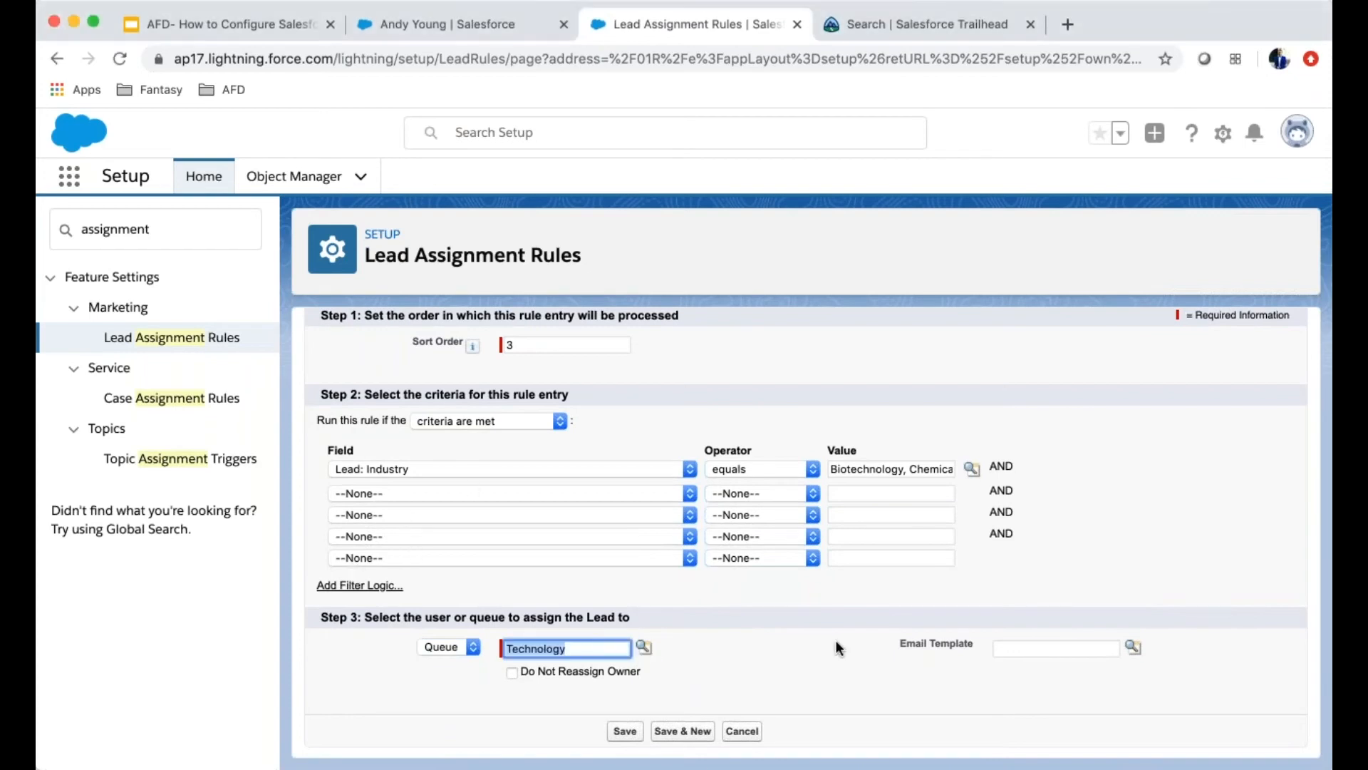
{"action": "left_click", "coordinate": [625, 732]}
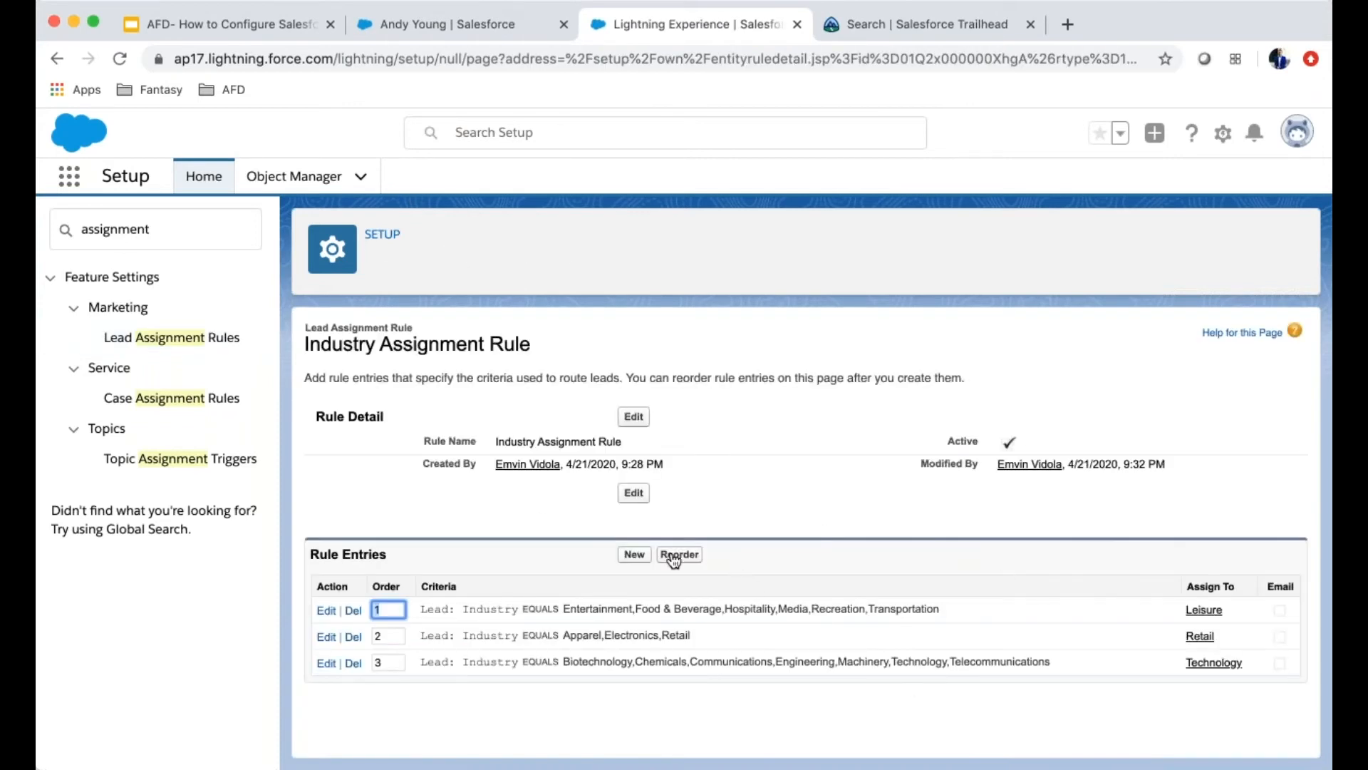
Step: Start a fourth entry for the Industry Assignment Rule with sort order 4
{"action": "left_click", "coordinate": [633, 556]}
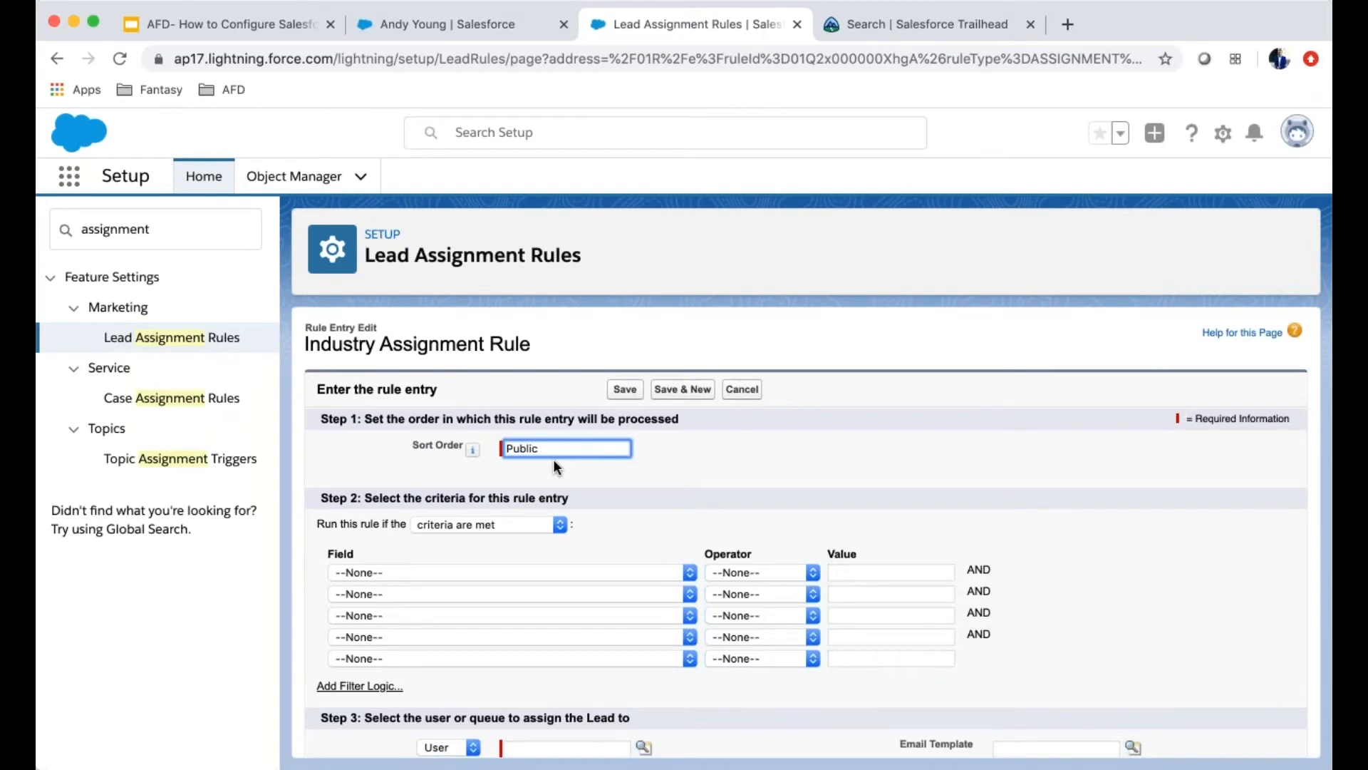
{"action": "key", "text": "super+a"}
{"action": "type", "text": "4"}
Step: Set the fourth entry's first criterion to Lead: Industry equals Agriculture, Education, Government, Healthcare, Not For Profit, Utilities
{"action": "left_click", "coordinate": [529, 572]}
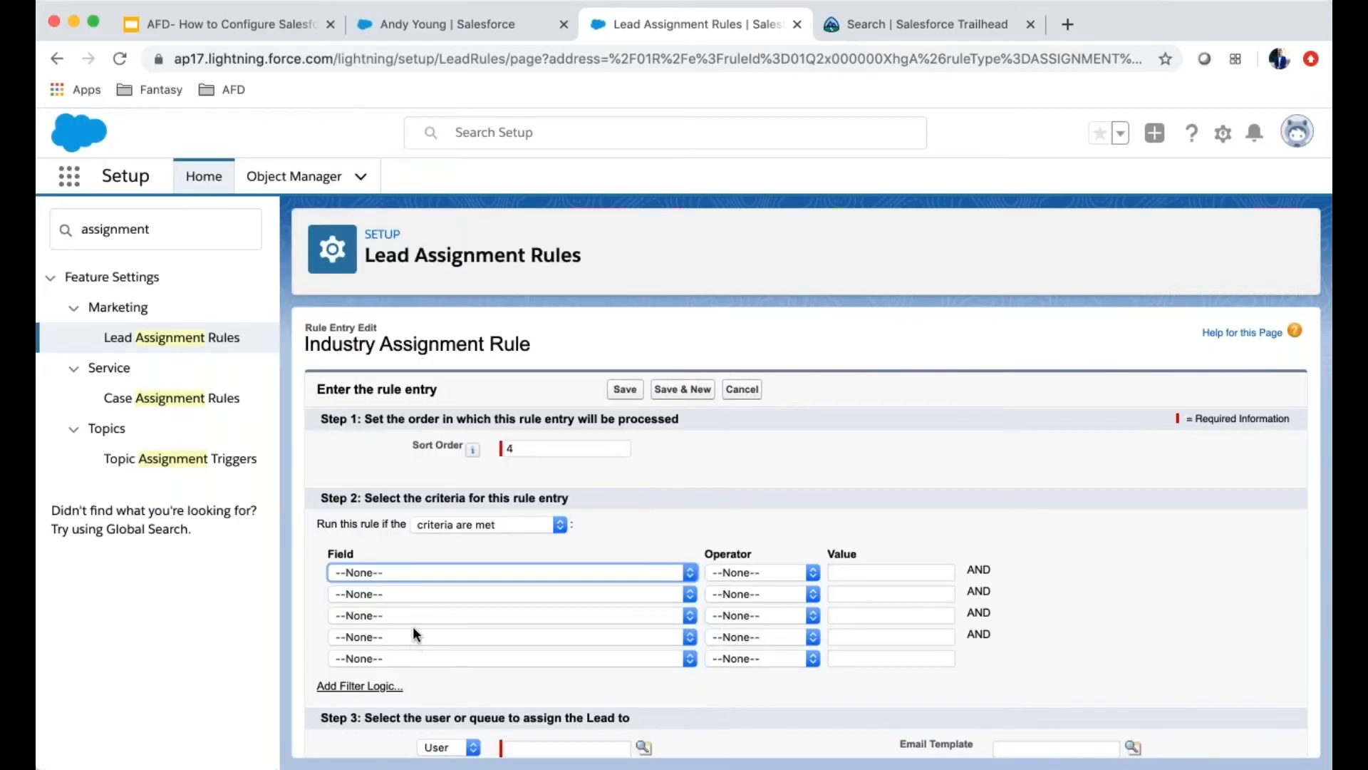
{"action": "left_click", "coordinate": [459, 674]}
{"action": "left_click", "coordinate": [809, 576]}
{"action": "left_click", "coordinate": [762, 588]}
{"action": "left_click", "coordinate": [971, 578]}
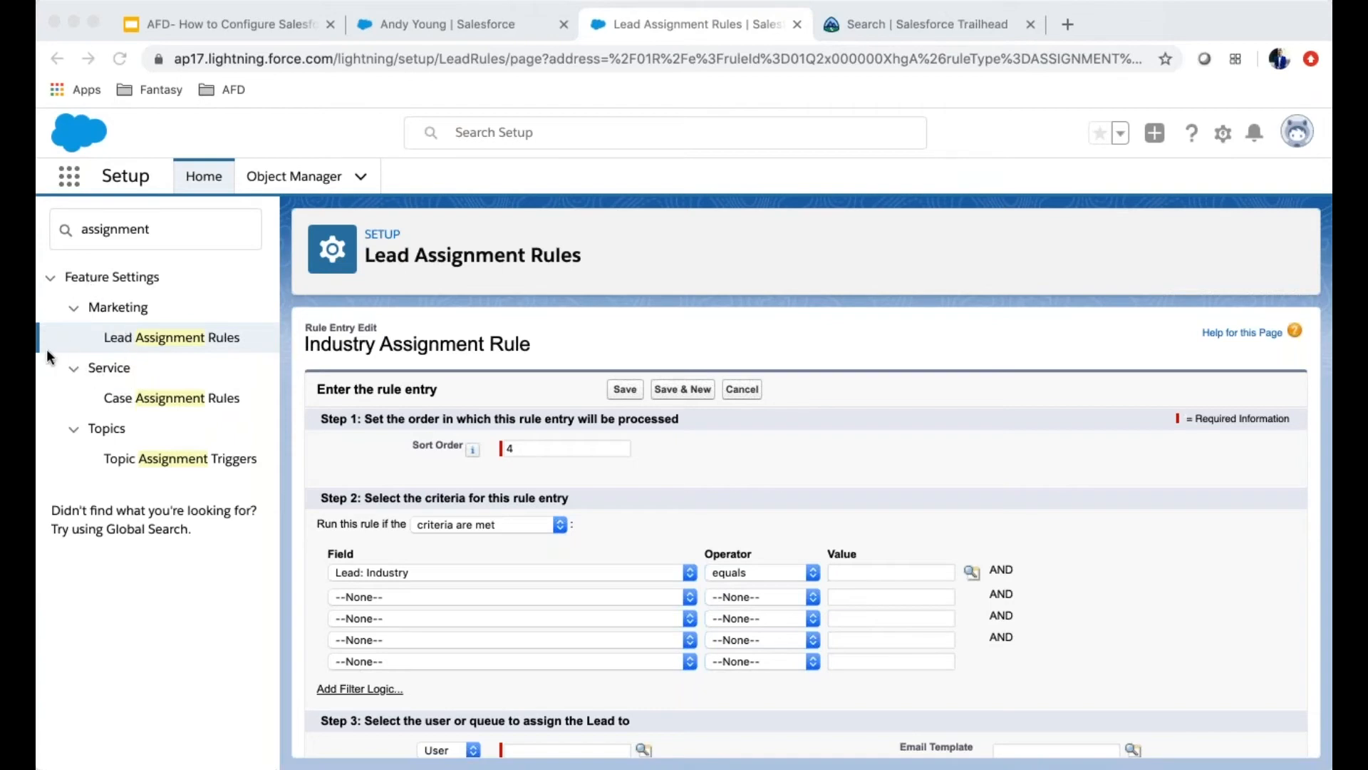
{"action": "left_click", "coordinate": [308, 411]}
Step: Assign leads matching the fourth entry to the Public Sector queue and save the entry
{"action": "scroll", "coordinate": [644, 573], "scroll_direction": "down", "scroll_amount": 3}
{"action": "left_click", "coordinate": [434, 664]}
{"action": "left_click", "coordinate": [448, 674]}
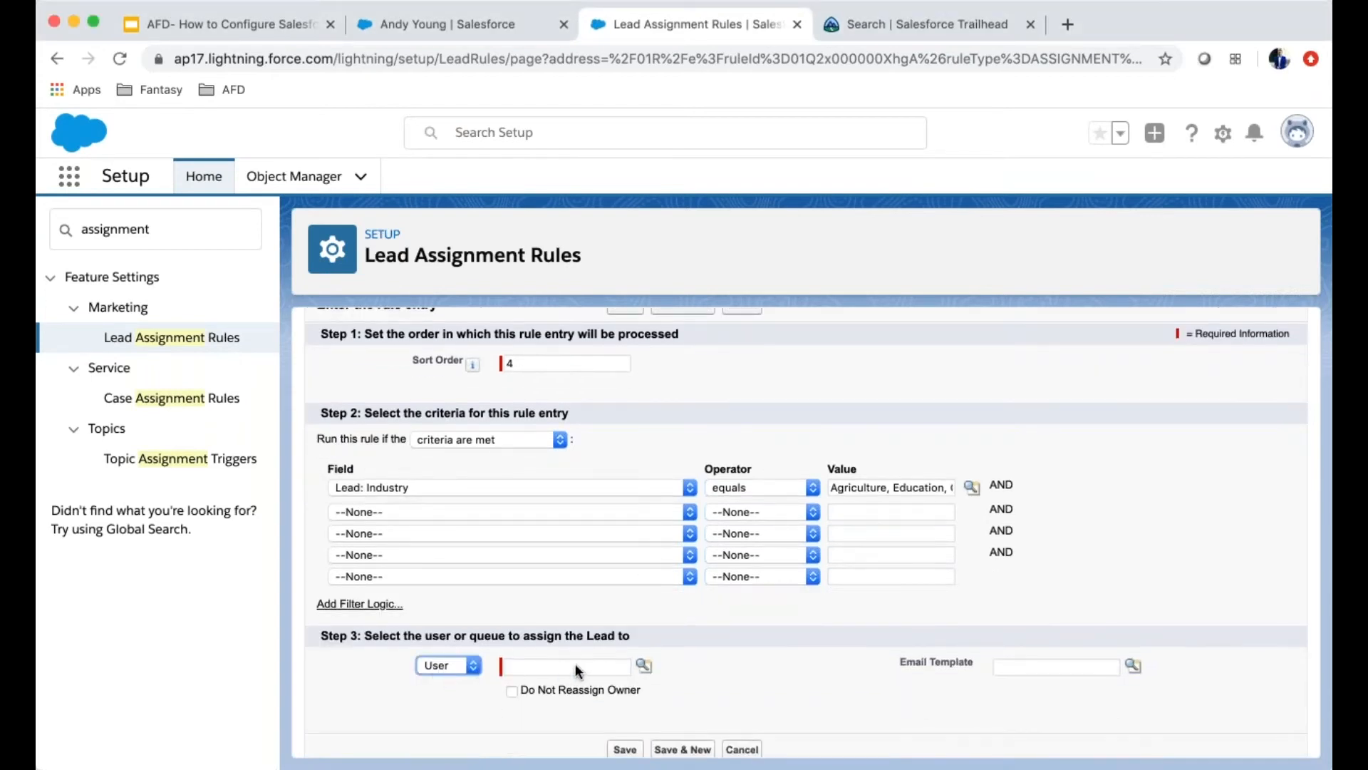
{"action": "left_click", "coordinate": [644, 668]}
{"action": "left_click", "coordinate": [366, 525]}
{"action": "left_click", "coordinate": [625, 749]}
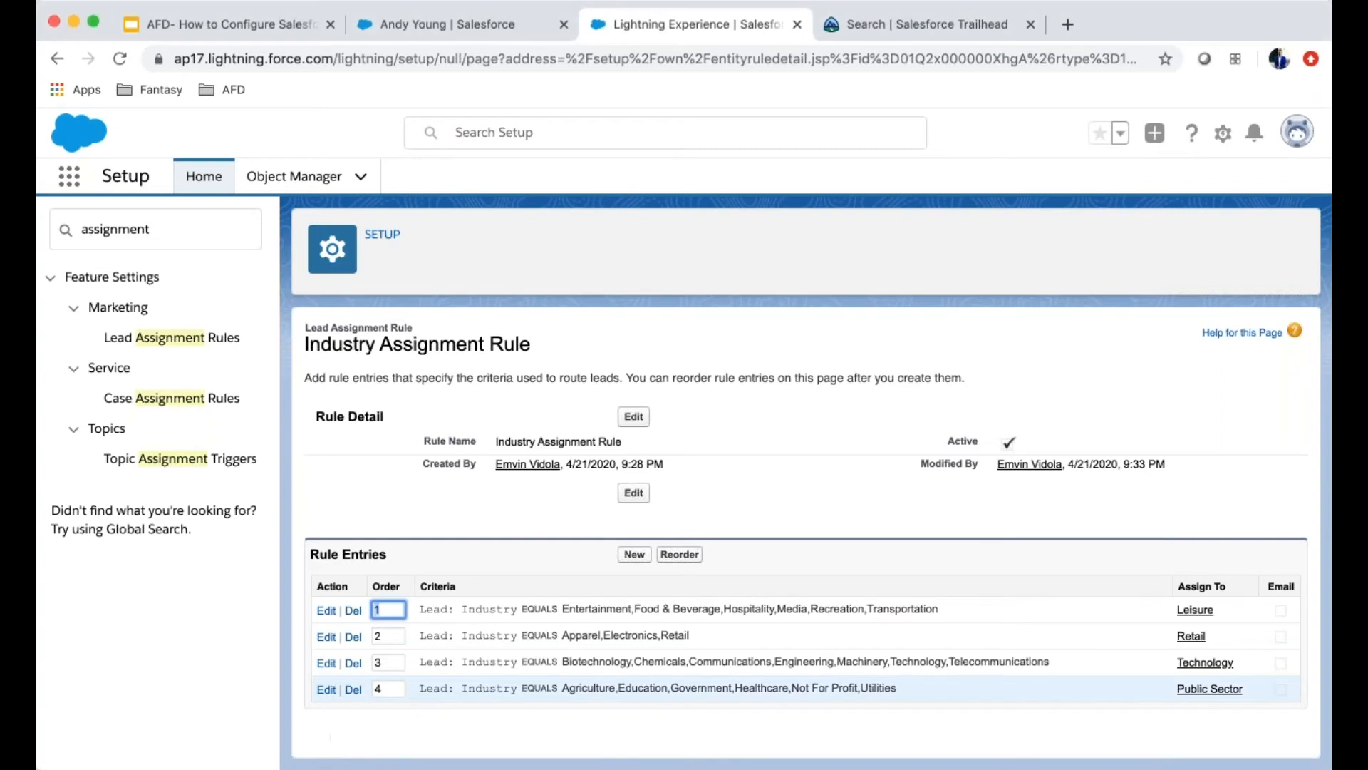
Step: Reload the Sales Console and start a new lead from the Leads list
{"action": "left_click", "coordinate": [476, 24]}
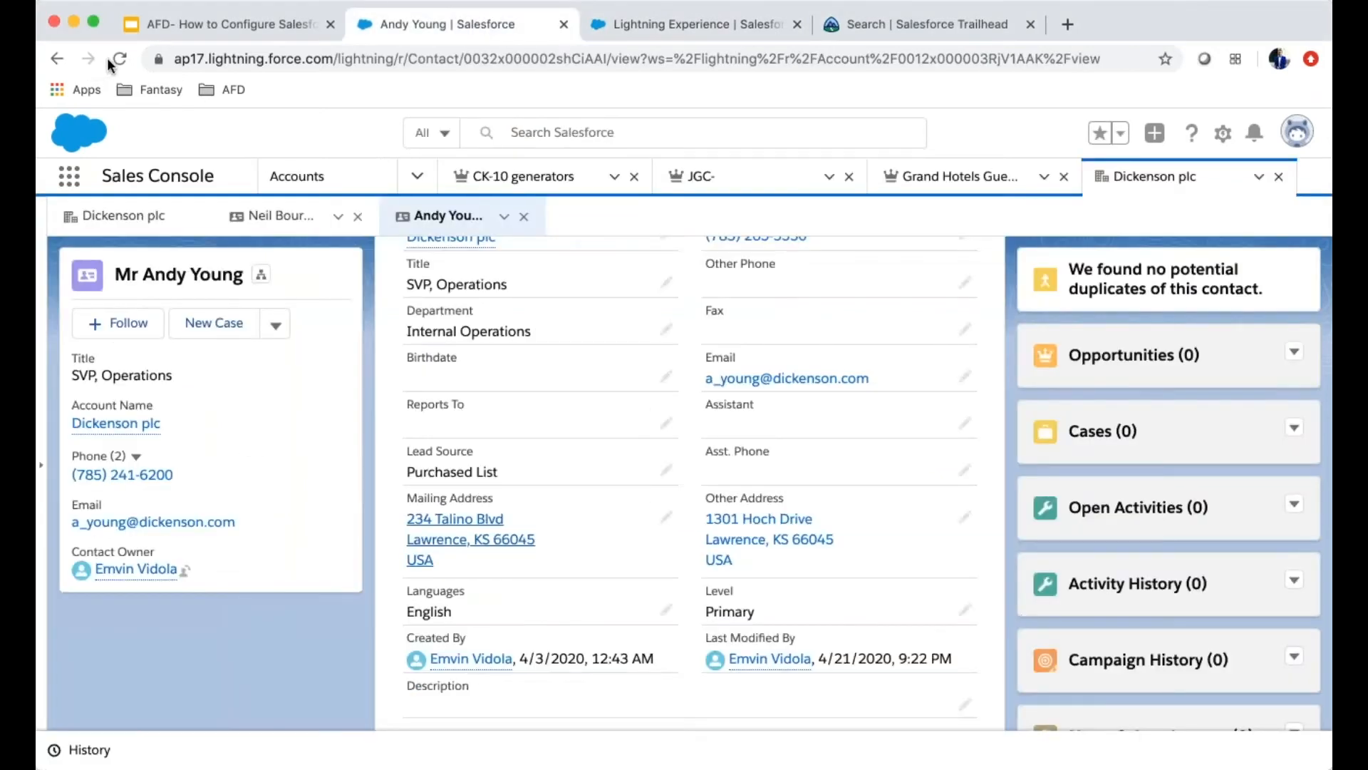
{"action": "left_click", "coordinate": [120, 59]}
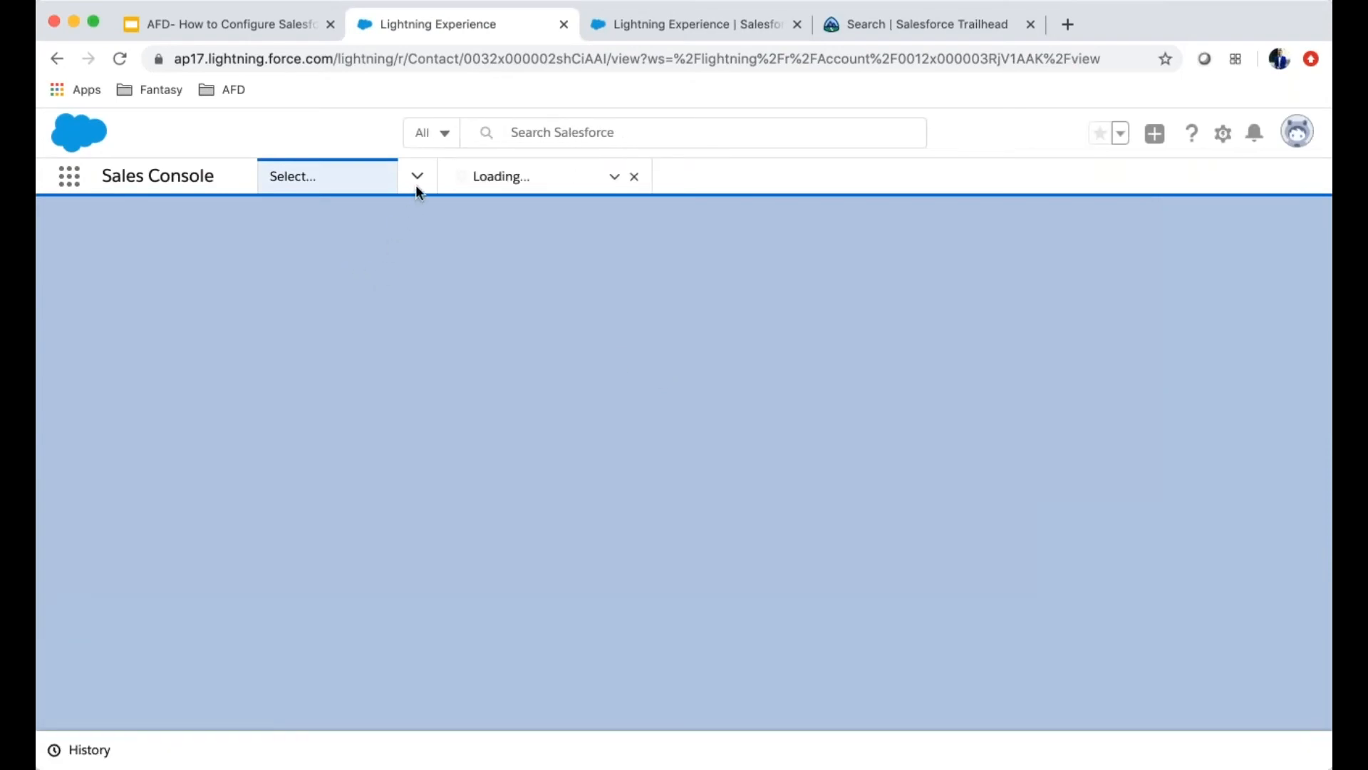
{"action": "left_click", "coordinate": [417, 176]}
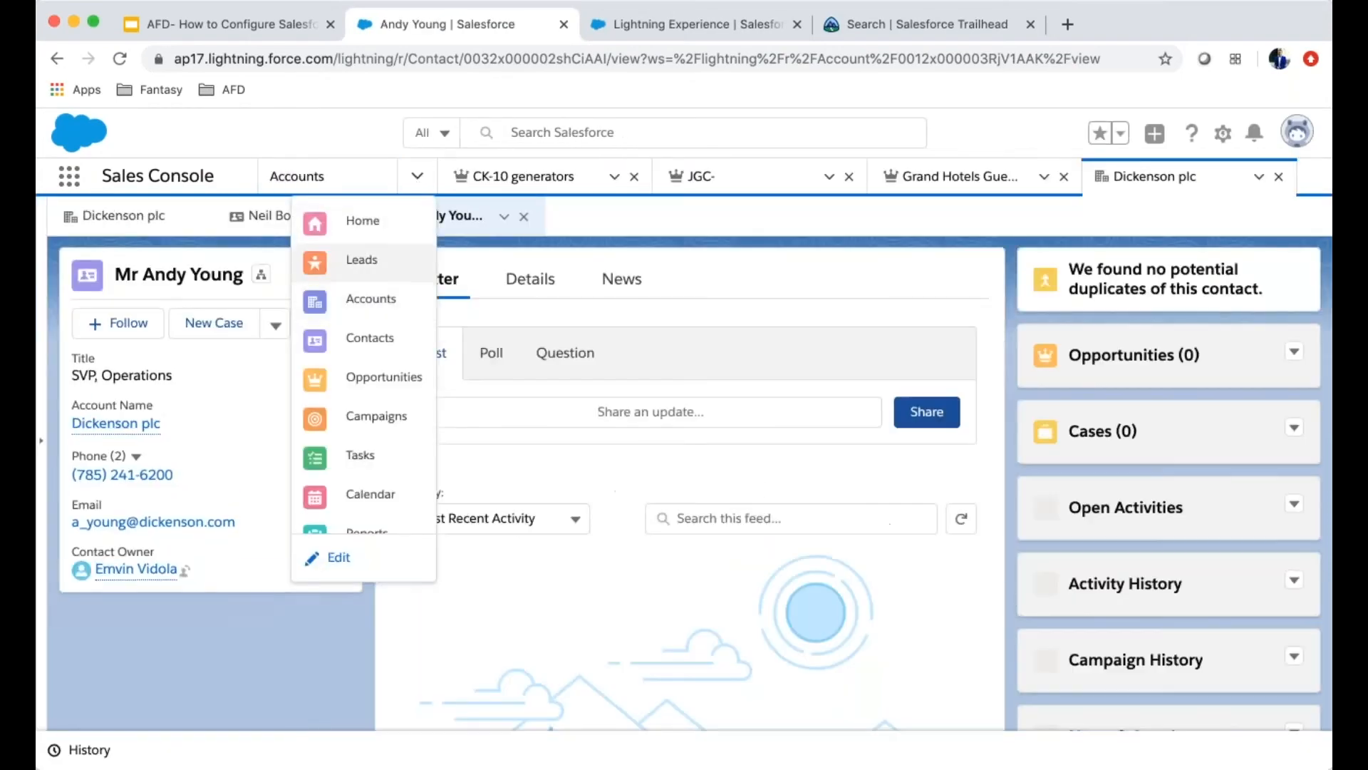
{"action": "left_click", "coordinate": [355, 259]}
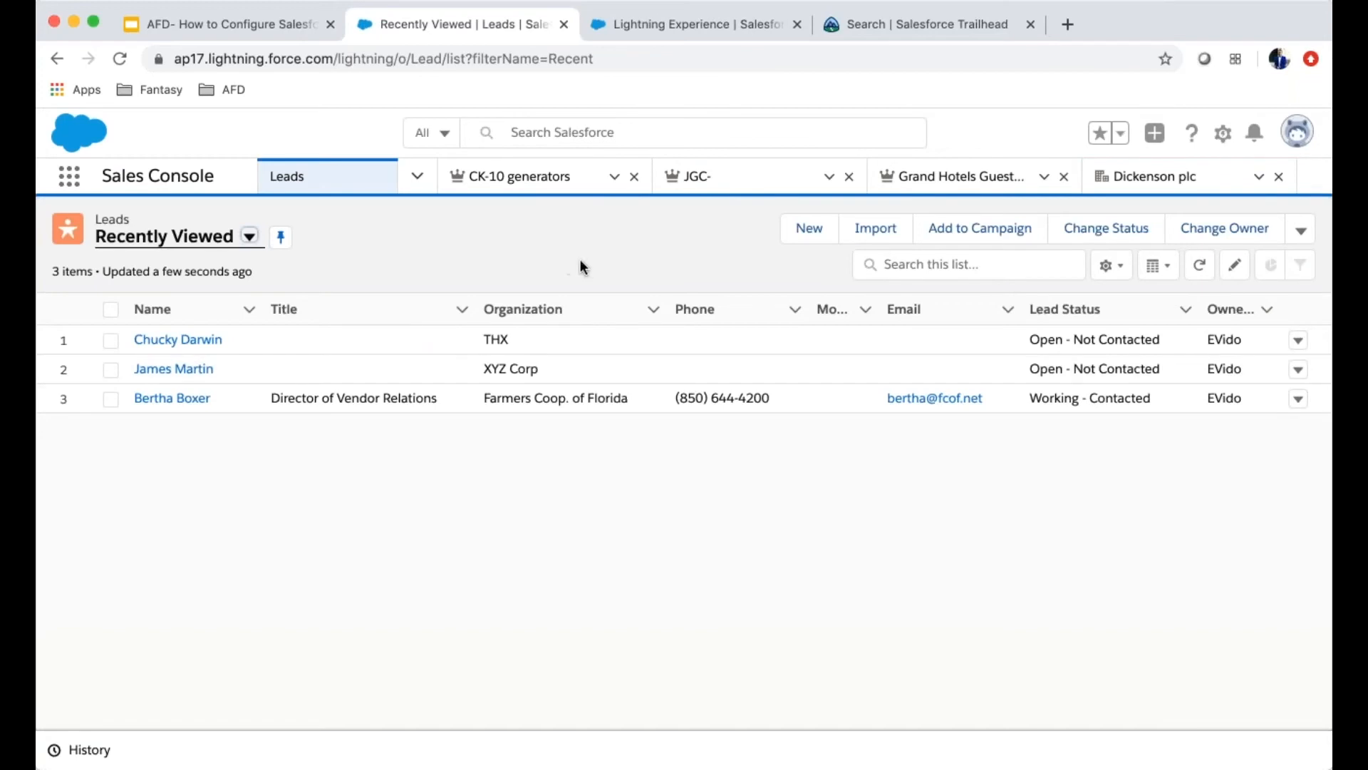
{"action": "left_click", "coordinate": [809, 228]}
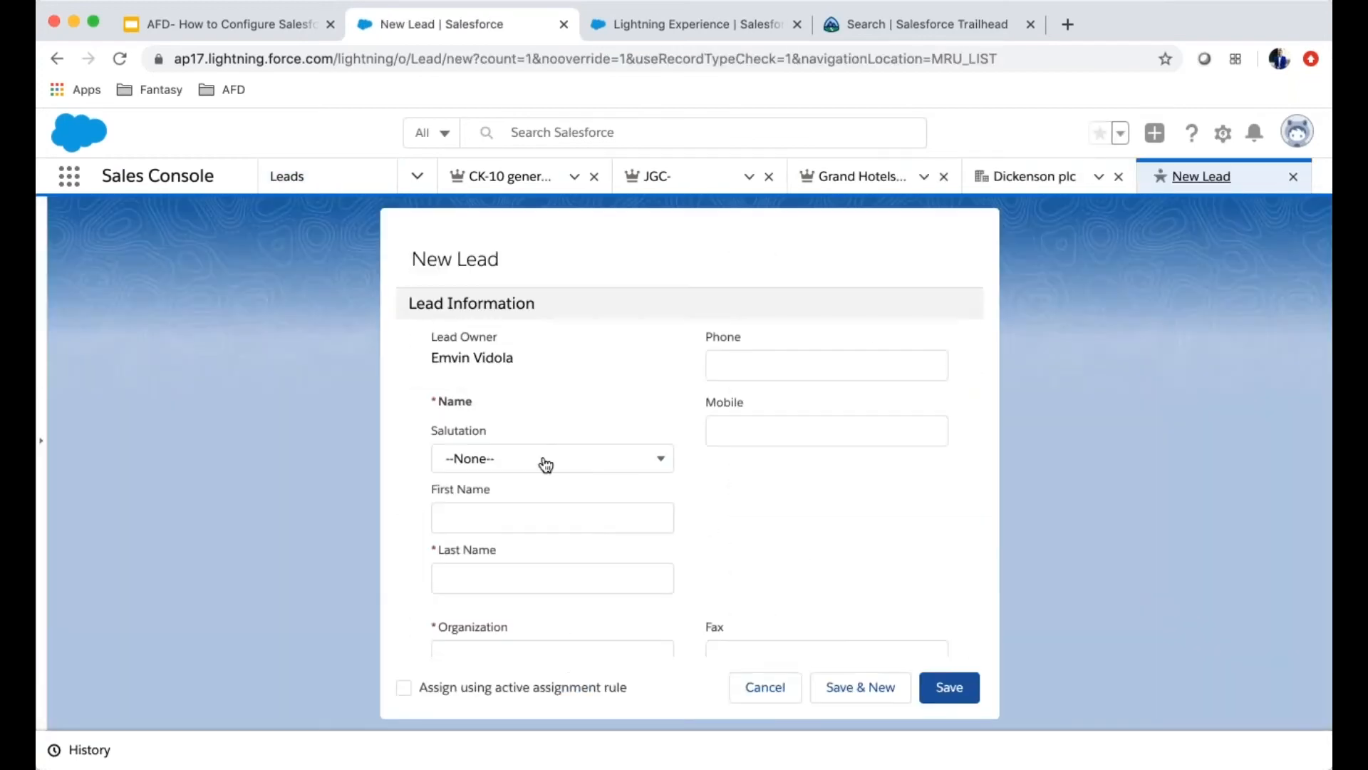
Step: Set the new lead's salutation to Ms. and enter the lead's first and last name
{"action": "left_click", "coordinate": [482, 463]}
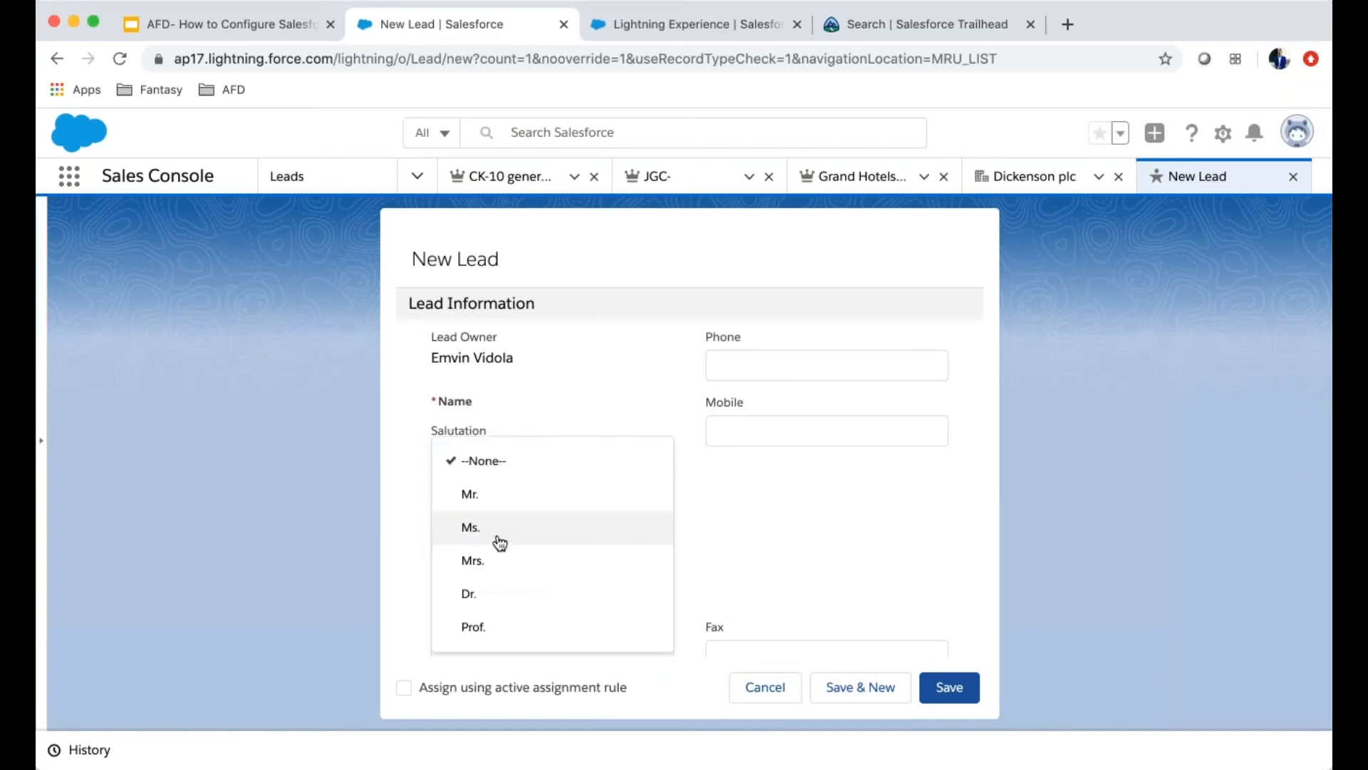
{"action": "left_click", "coordinate": [497, 530]}
{"action": "left_click", "coordinate": [511, 509]}
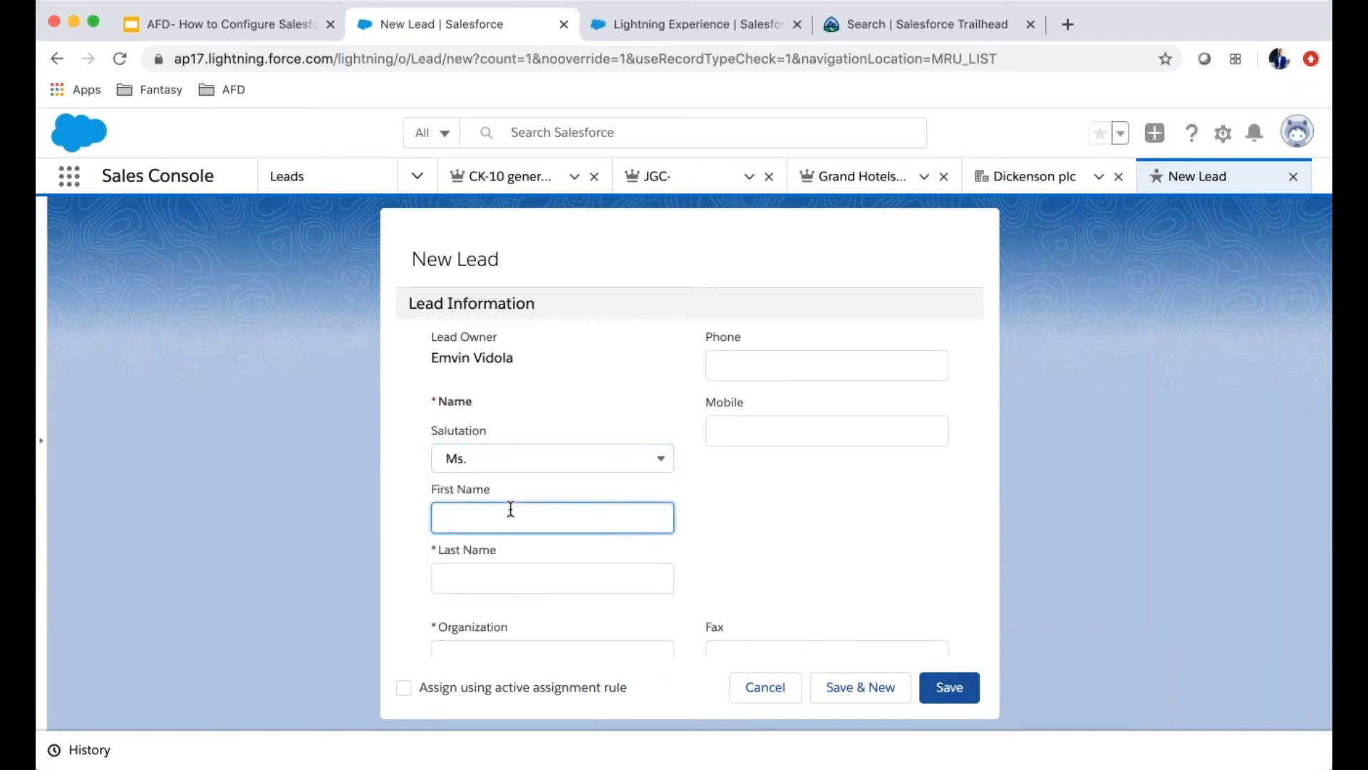
{"action": "type", "text": "Barbie"}
{"action": "key", "text": "Tab"}
{"action": "type", "text": "Dall"}
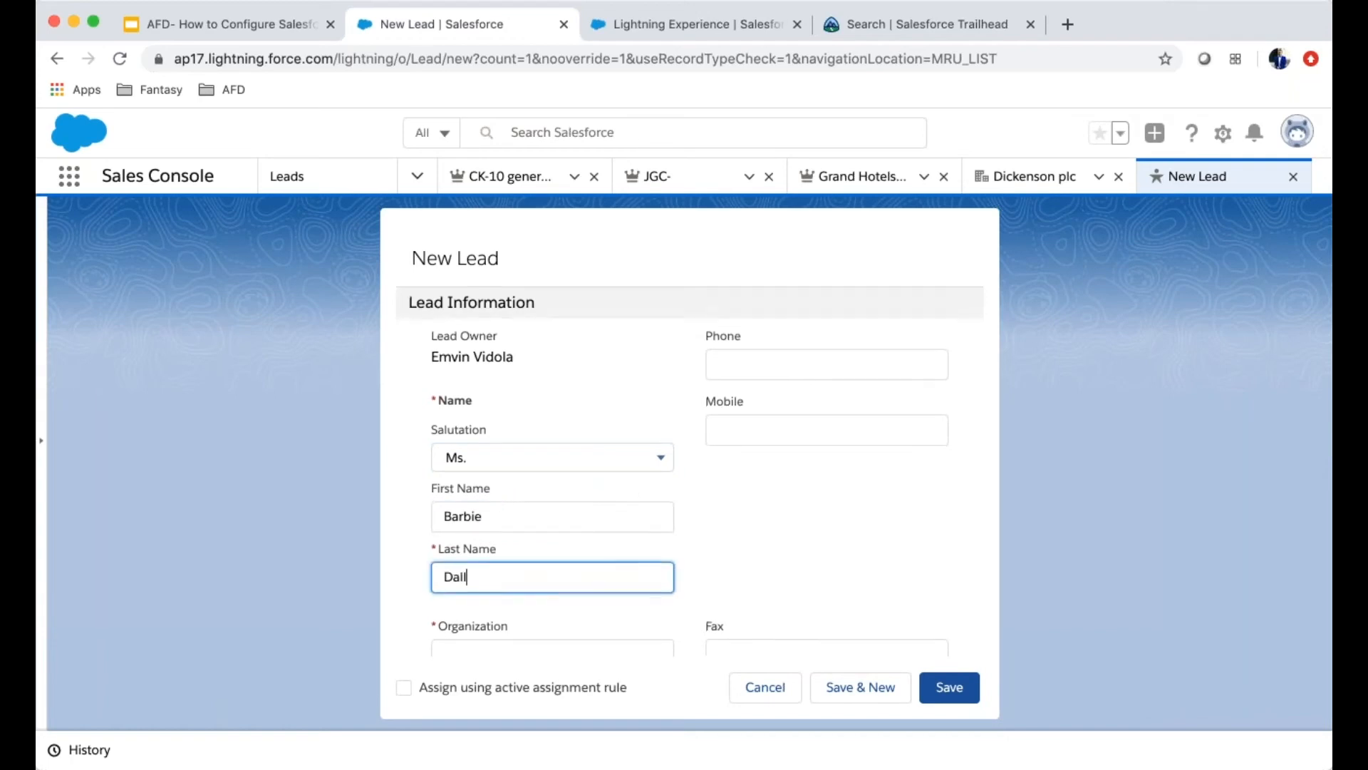
Step: Enter BD Inc as the lead's organization and set its industry to Apparel
{"action": "scroll", "coordinate": [602, 460], "scroll_direction": "down", "scroll_amount": 5}
{"action": "left_click", "coordinate": [574, 431]}
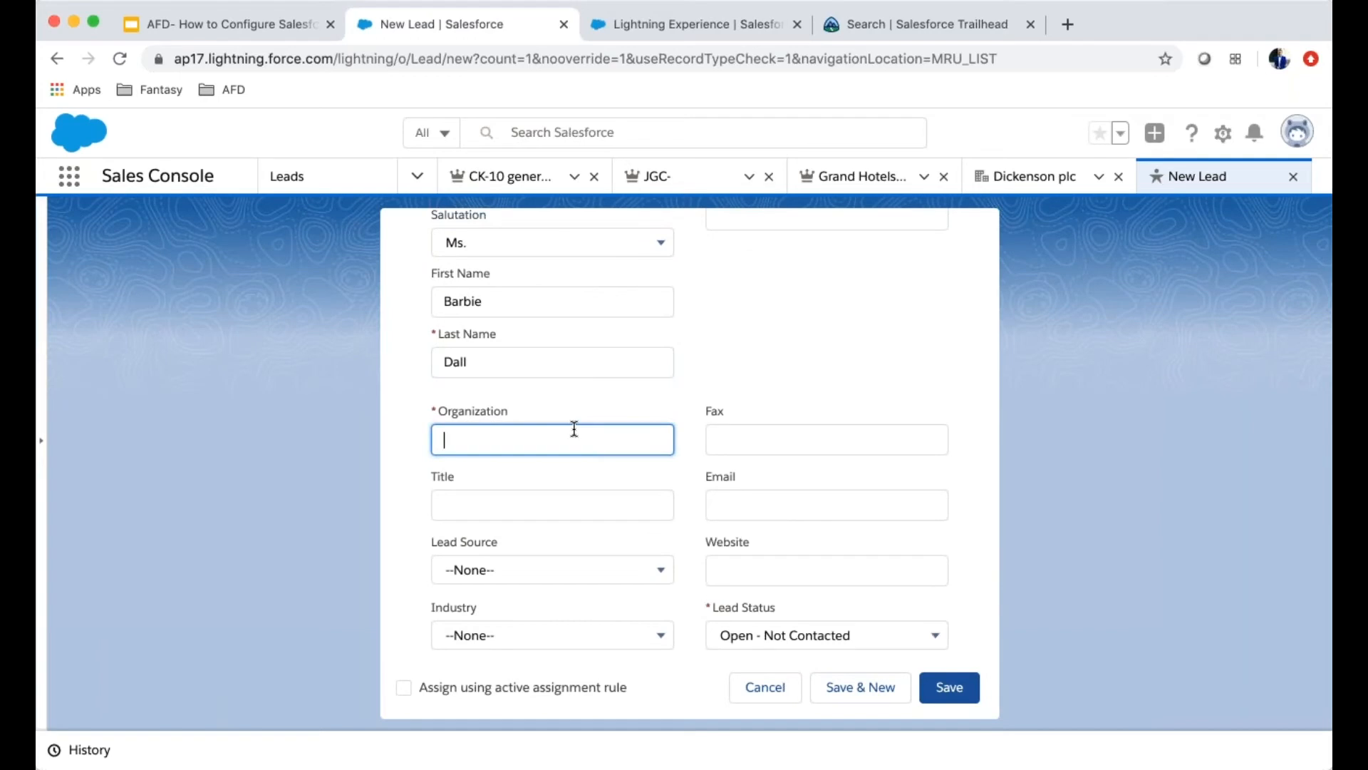
{"action": "type", "text": "BD Inc"}
{"action": "scroll", "coordinate": [620, 451], "scroll_direction": "down", "scroll_amount": 3}
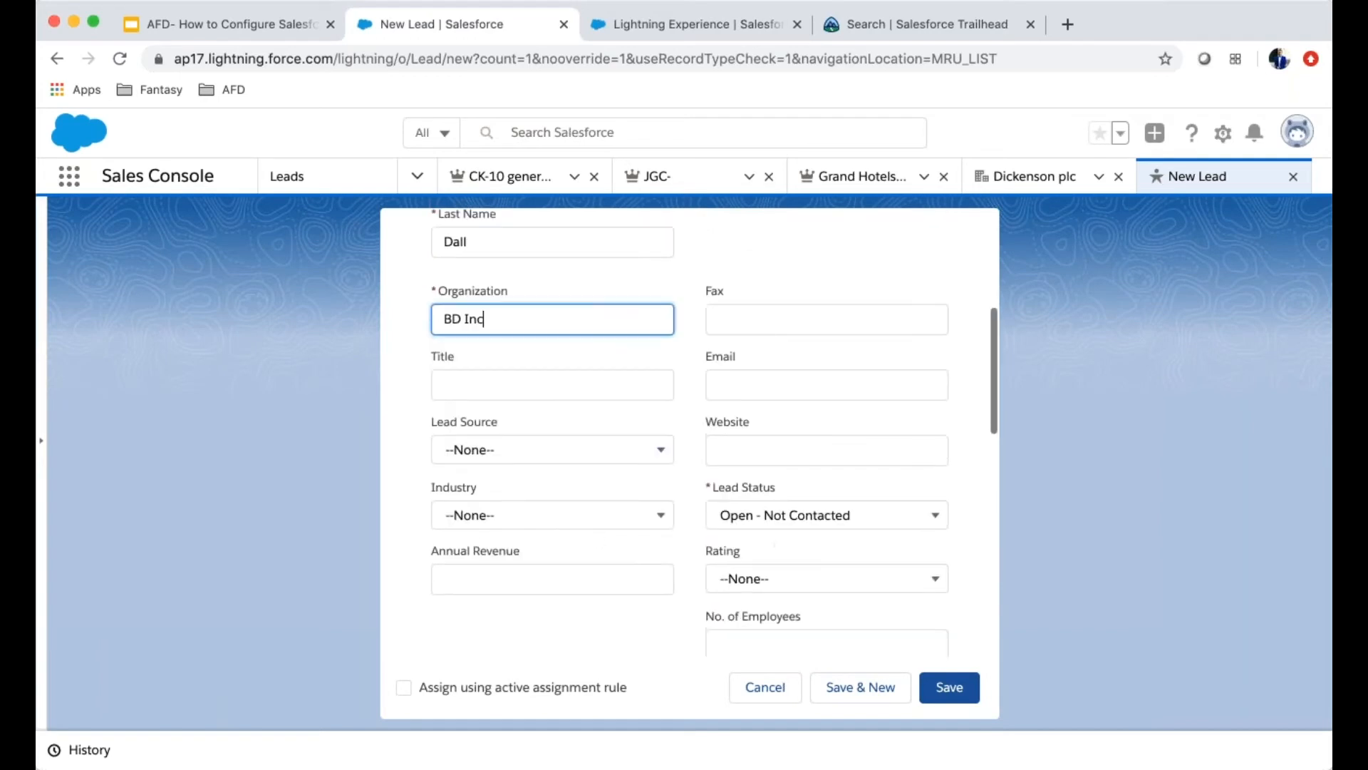
{"action": "left_click", "coordinate": [590, 516]}
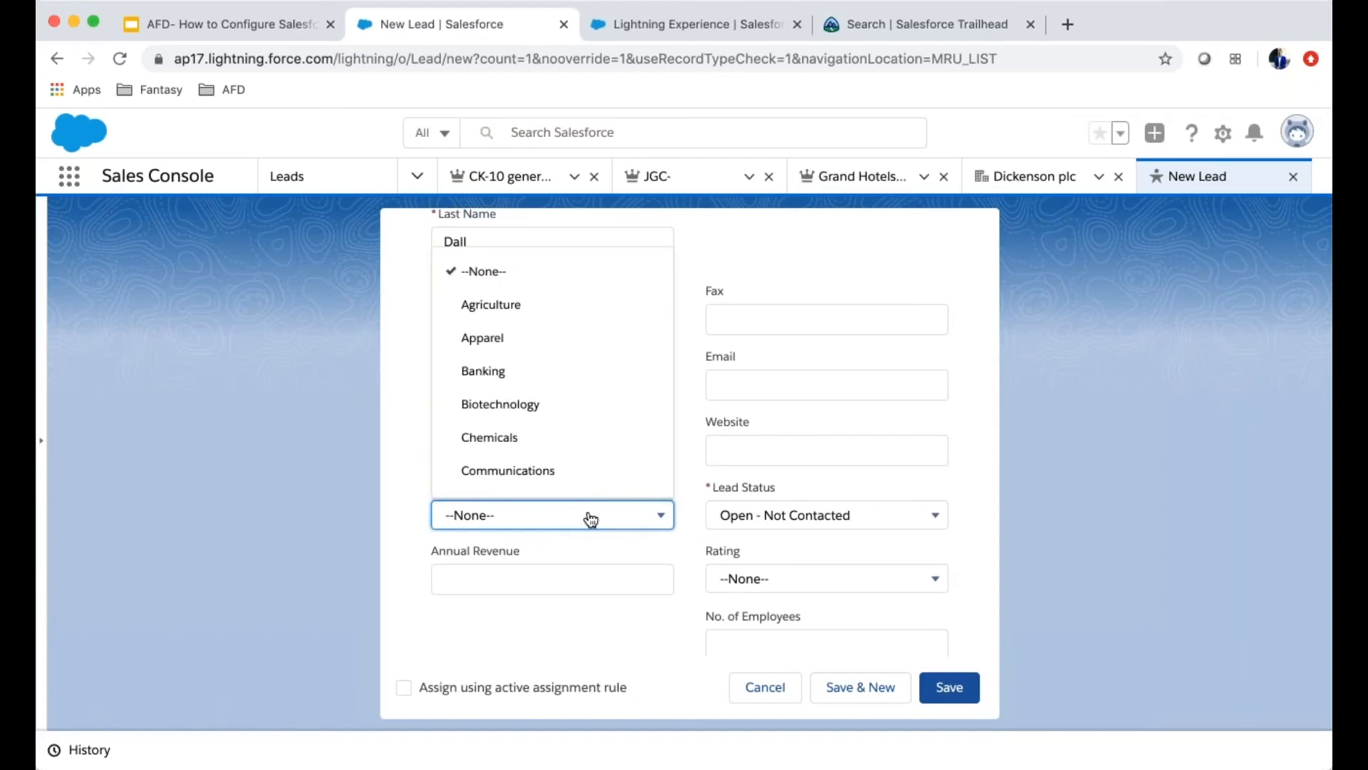
{"action": "scroll", "coordinate": [571, 471], "scroll_direction": "down", "scroll_amount": 1}
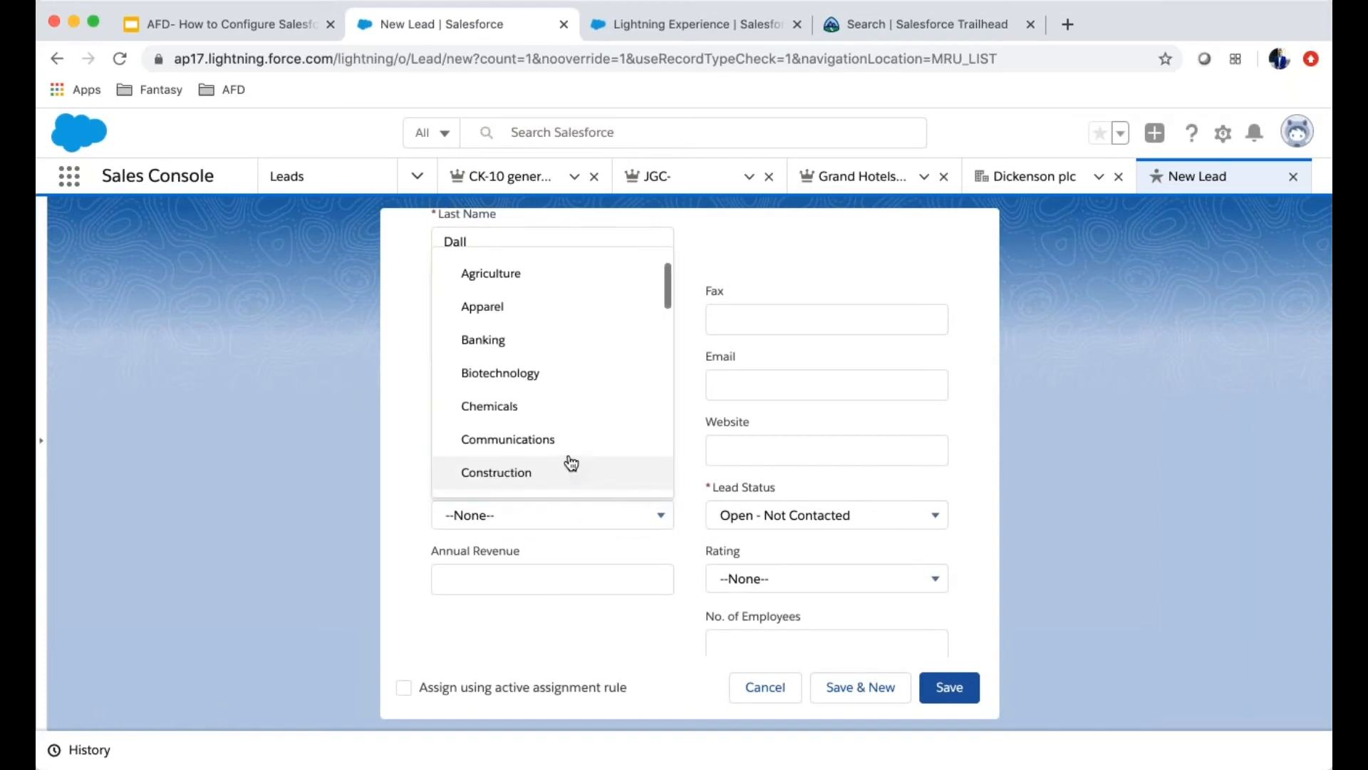
{"action": "left_click", "coordinate": [563, 299]}
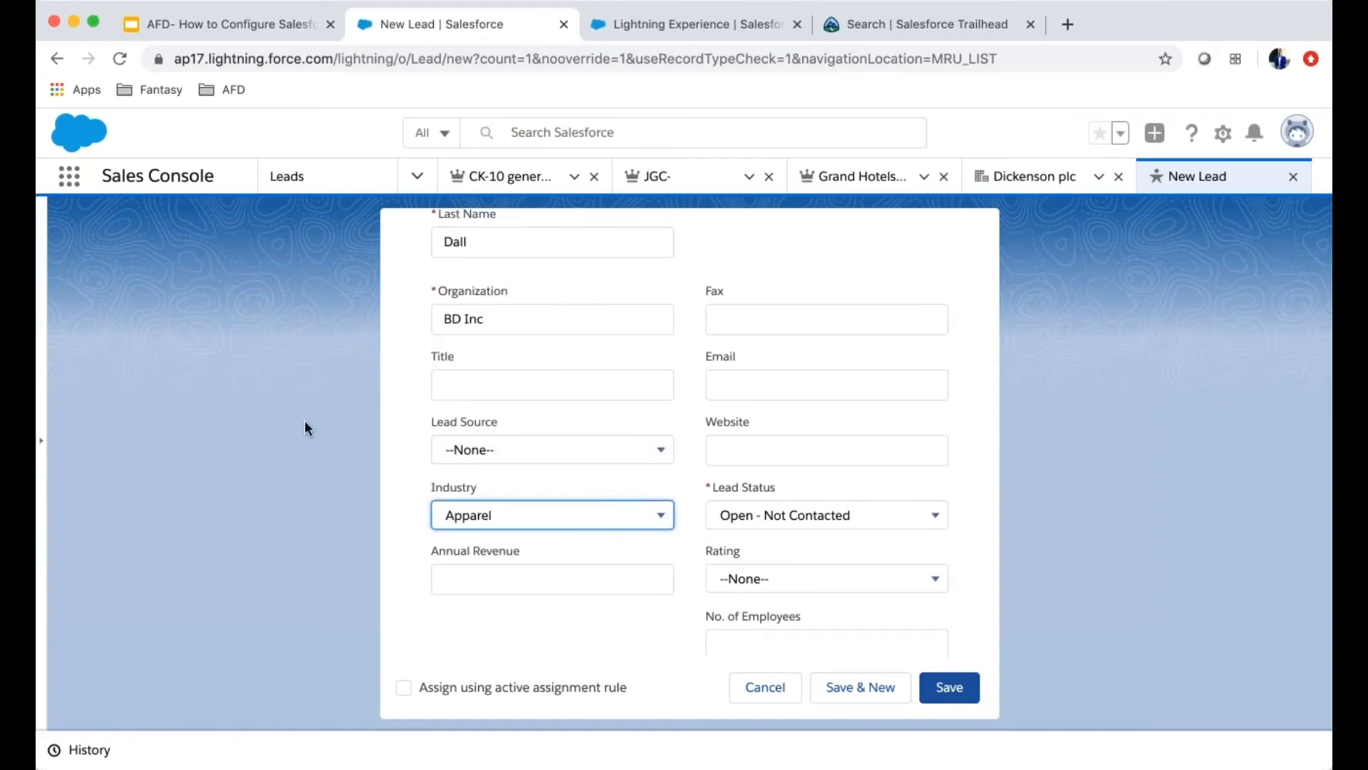
Step: Check the Industry Assignment Rule's entries and save the new lead with GE 1 as its current generator
{"action": "left_click", "coordinate": [674, 24]}
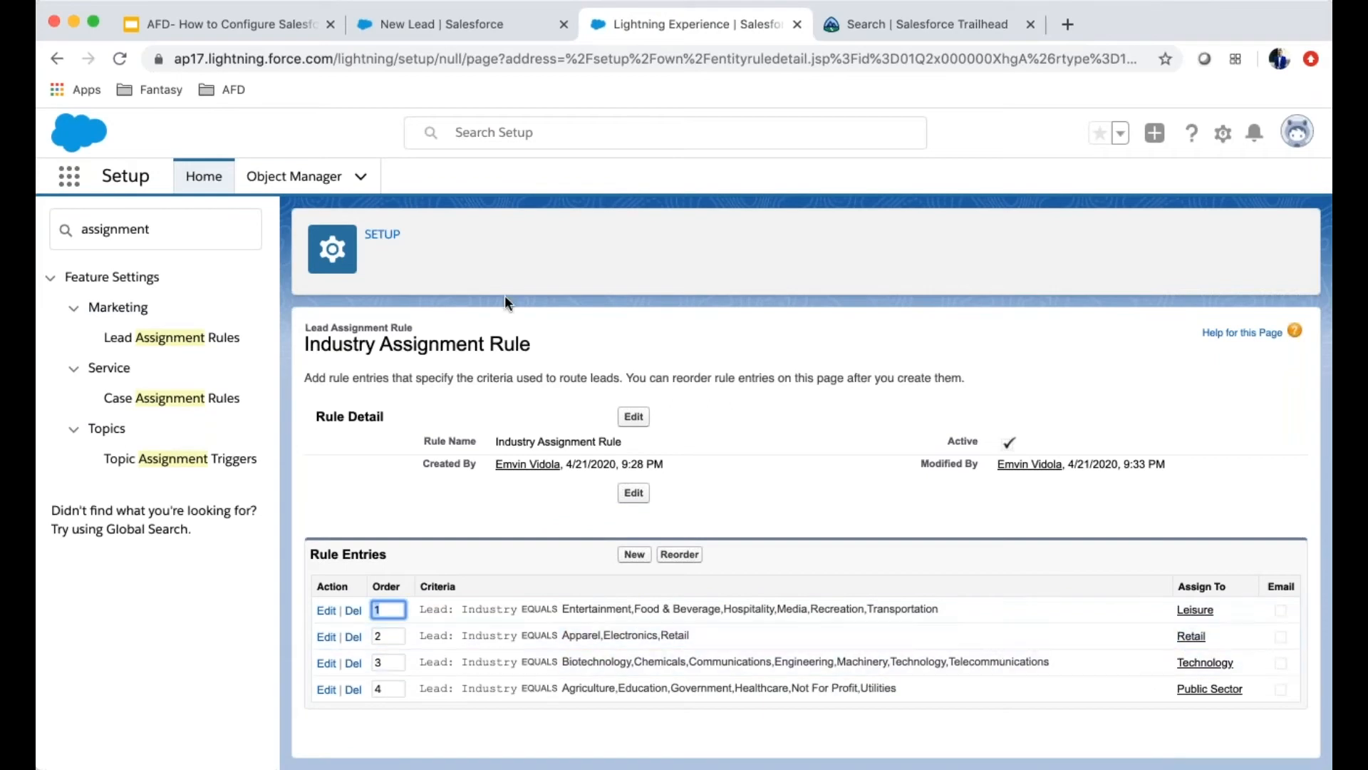
{"action": "left_click", "coordinate": [434, 23]}
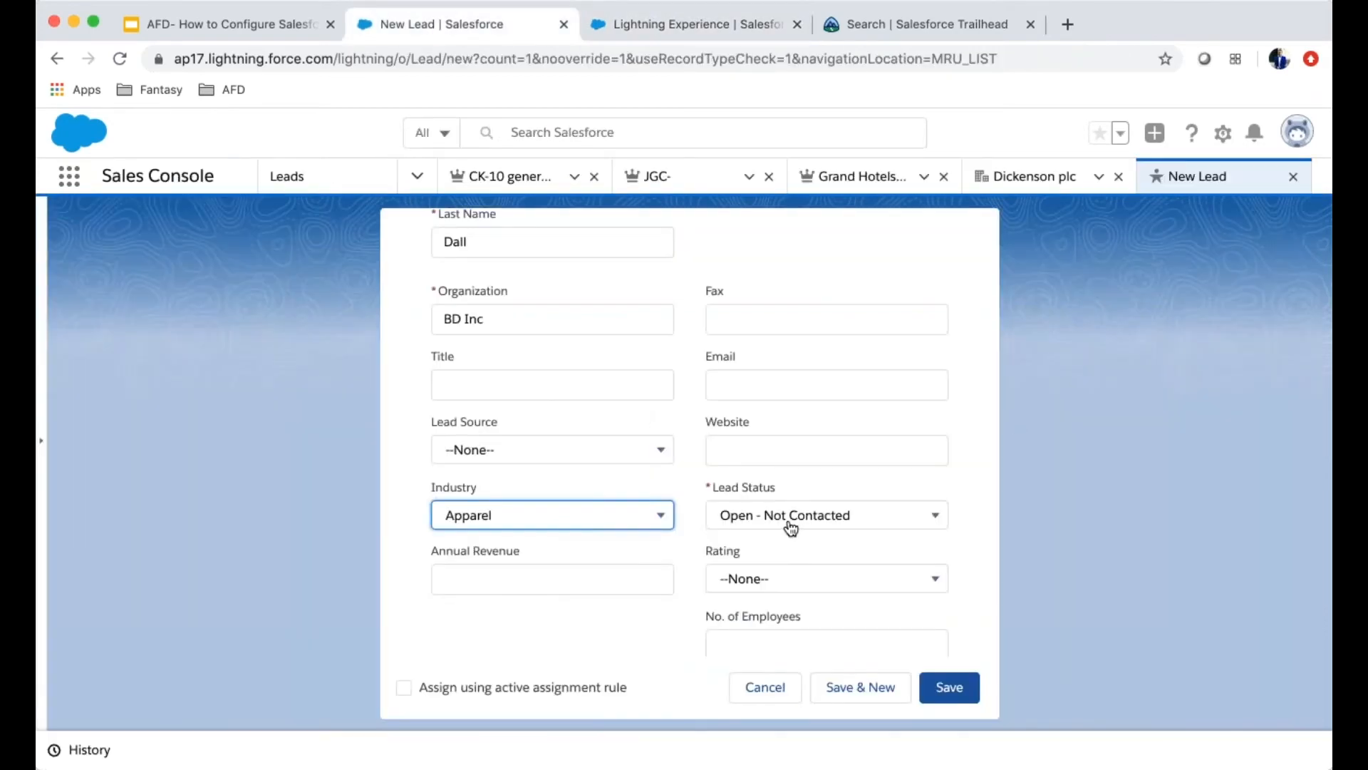
{"action": "scroll", "coordinate": [1011, 540], "scroll_direction": "down", "scroll_amount": 1}
{"action": "left_click", "coordinate": [952, 688]}
{"action": "scroll", "coordinate": [666, 551], "scroll_direction": "down", "scroll_amount": 10}
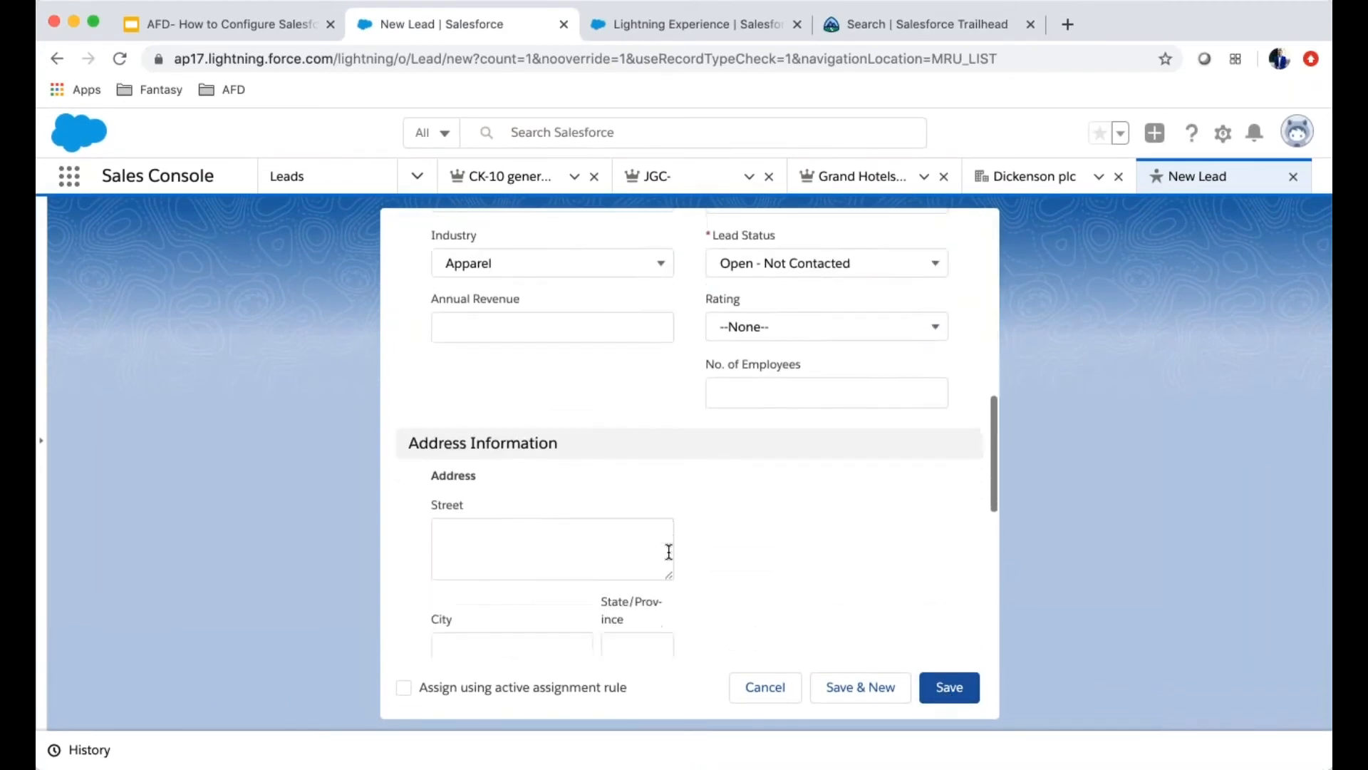
{"action": "scroll", "coordinate": [668, 552], "scroll_direction": "up", "scroll_amount": 8}
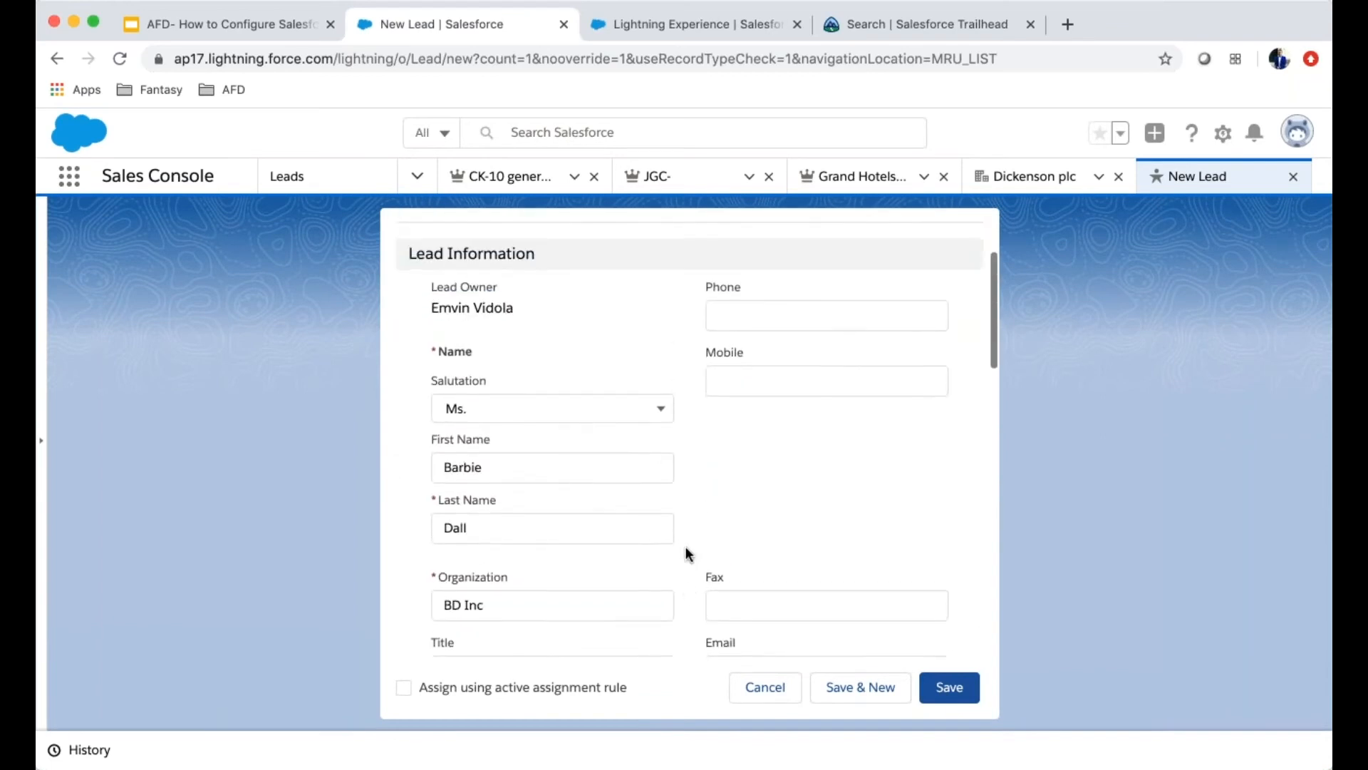
{"action": "scroll", "coordinate": [686, 546], "scroll_direction": "up", "scroll_amount": 5}
{"action": "scroll", "coordinate": [685, 545], "scroll_direction": "down", "scroll_amount": 12}
{"action": "left_click", "coordinate": [891, 554]}
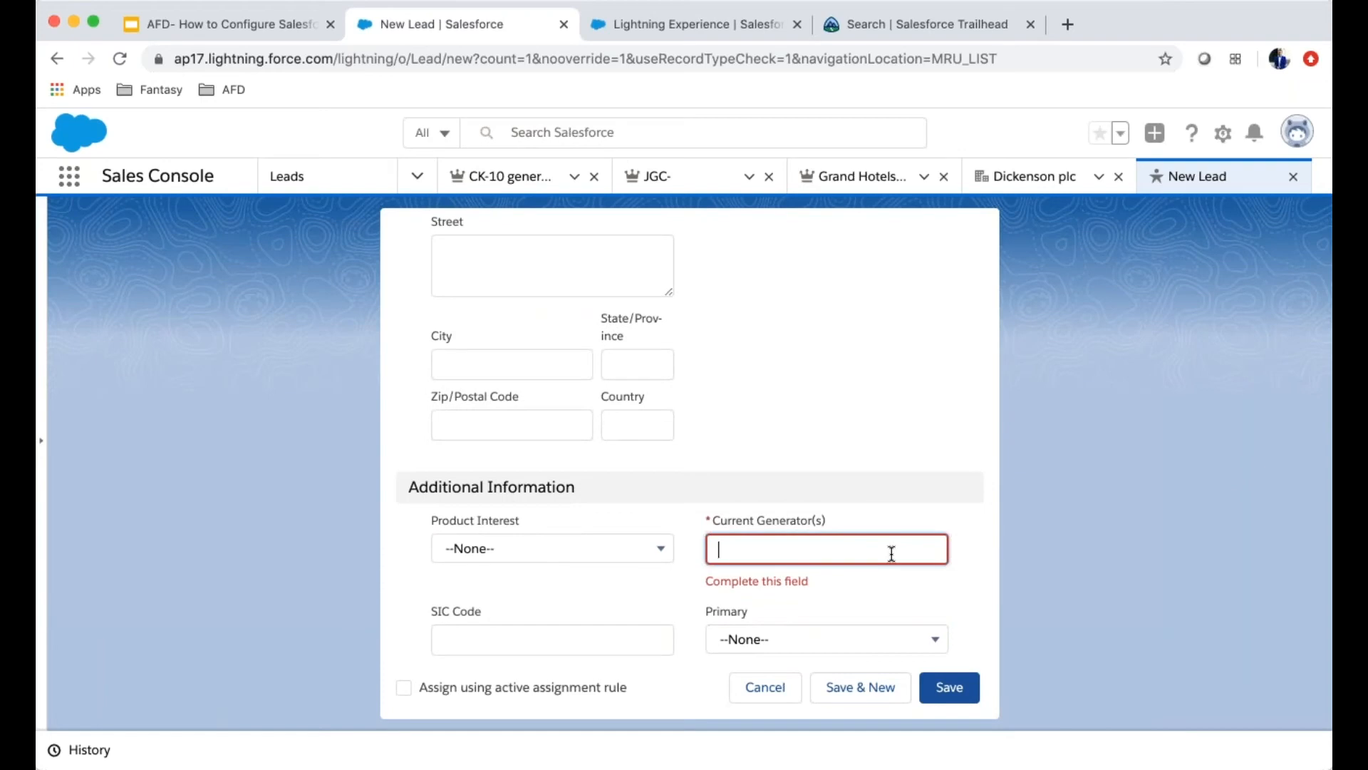
{"action": "type", "text": "GE 1"}
{"action": "left_click", "coordinate": [938, 688]}
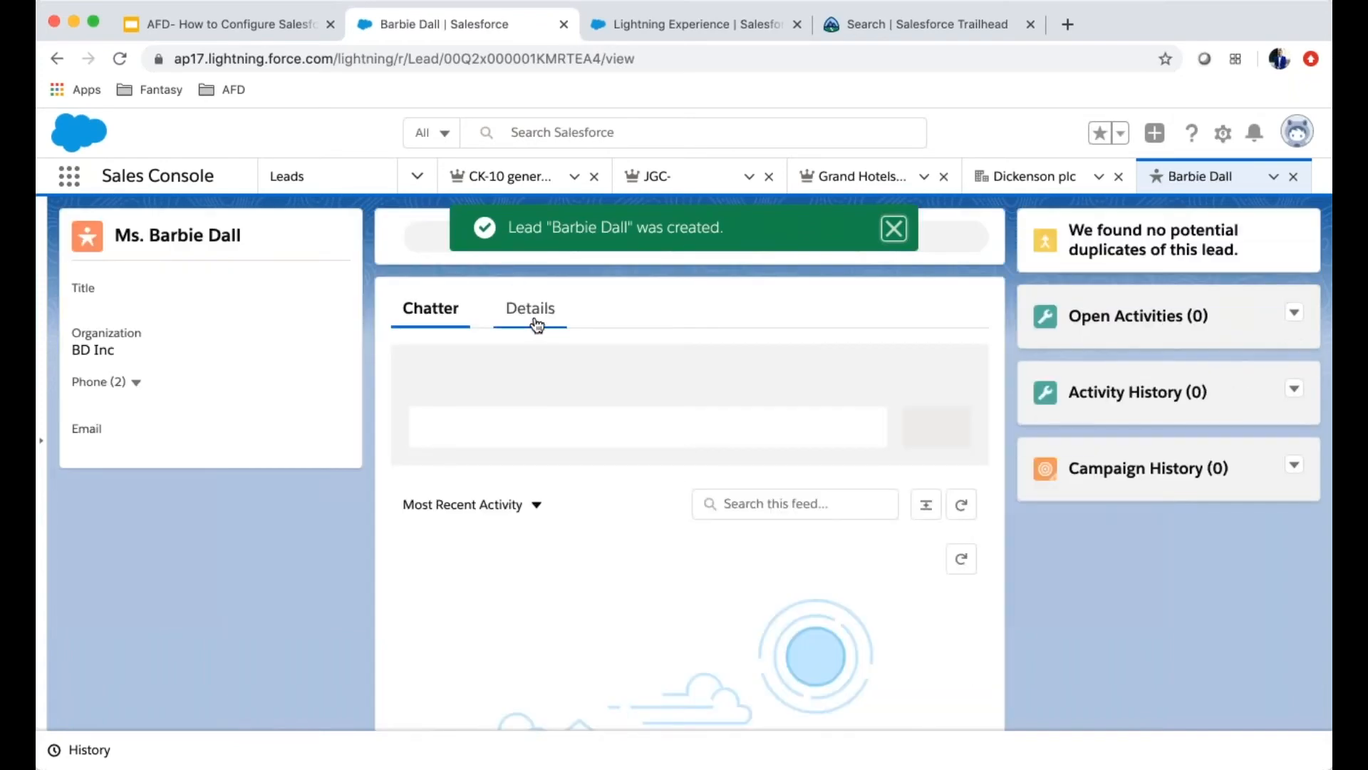
Step: Check the owner, industry and other details of the newly saved BD Inc lead
{"action": "left_click", "coordinate": [540, 324]}
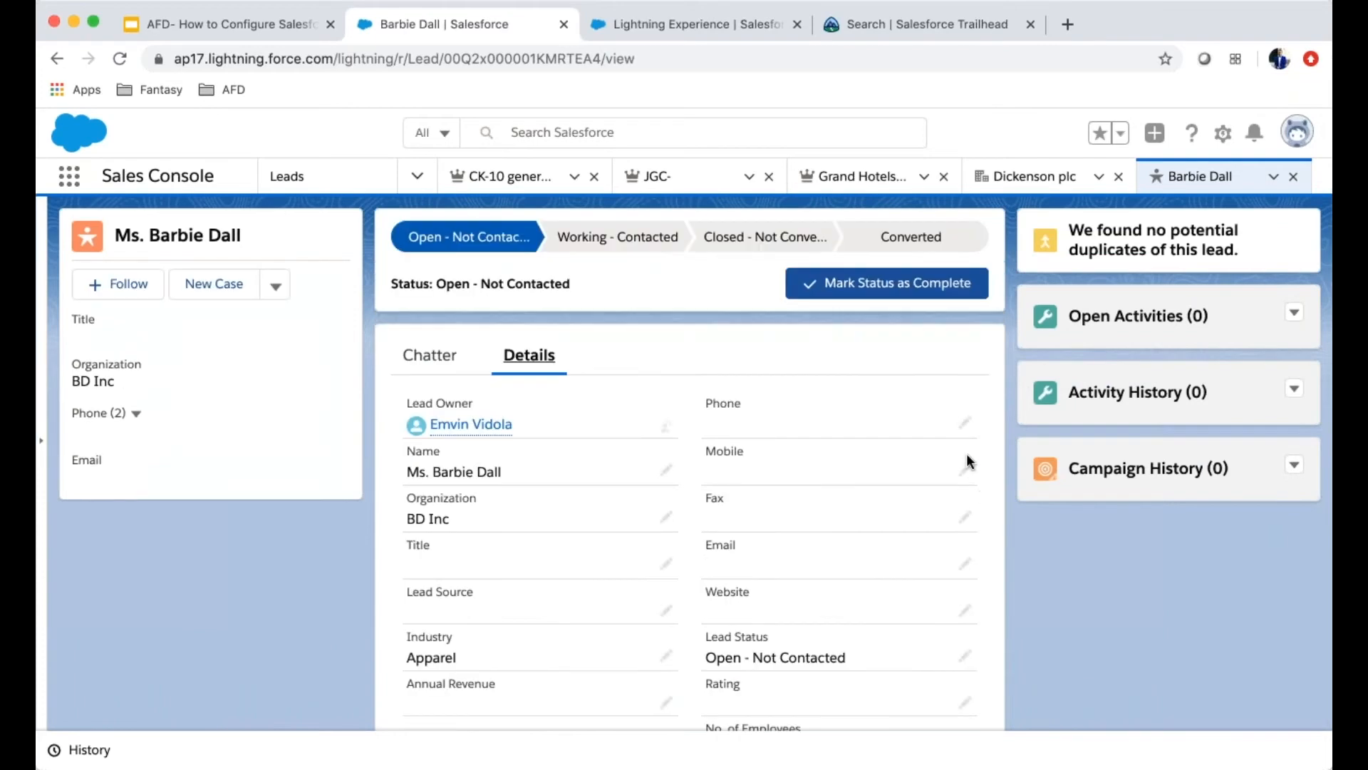
{"action": "scroll", "coordinate": [967, 457], "scroll_direction": "down", "scroll_amount": 5}
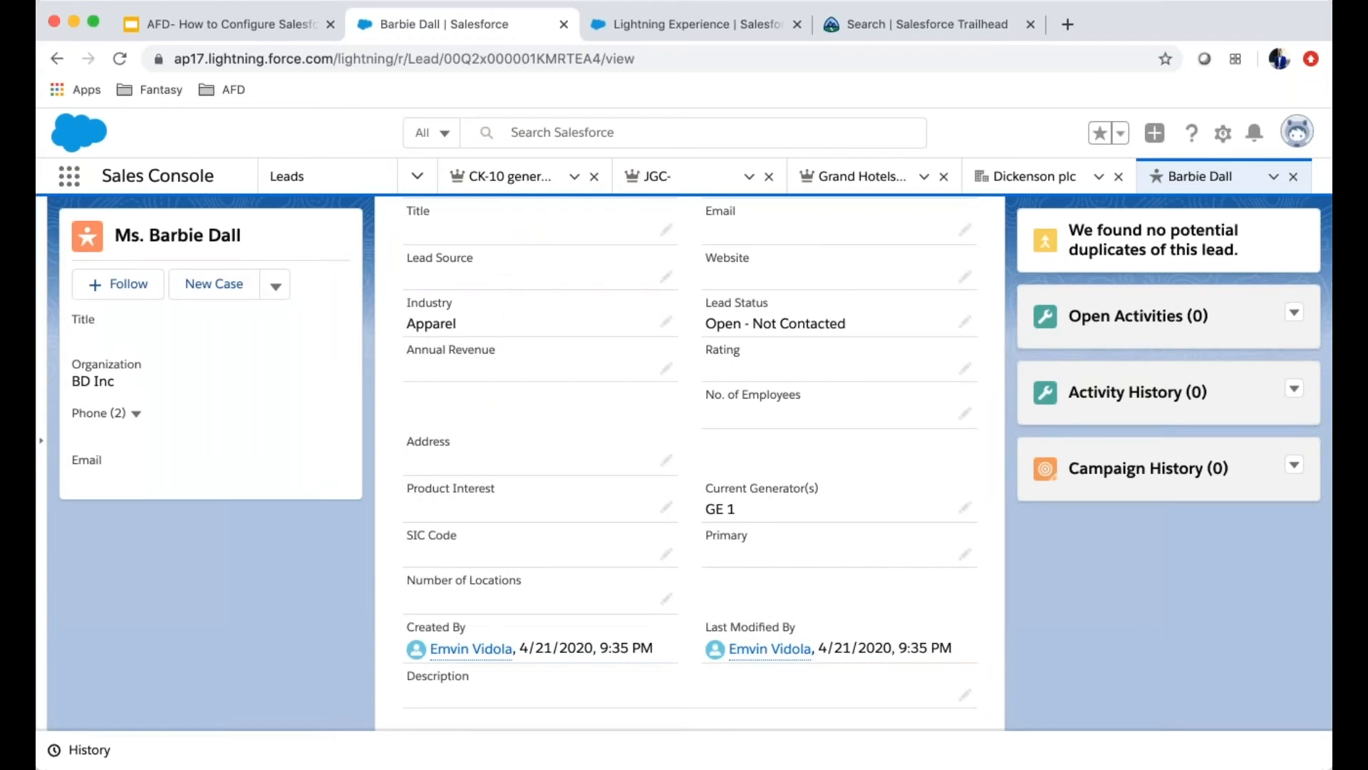
{"action": "scroll", "coordinate": [961, 453], "scroll_direction": "down", "scroll_amount": 1}
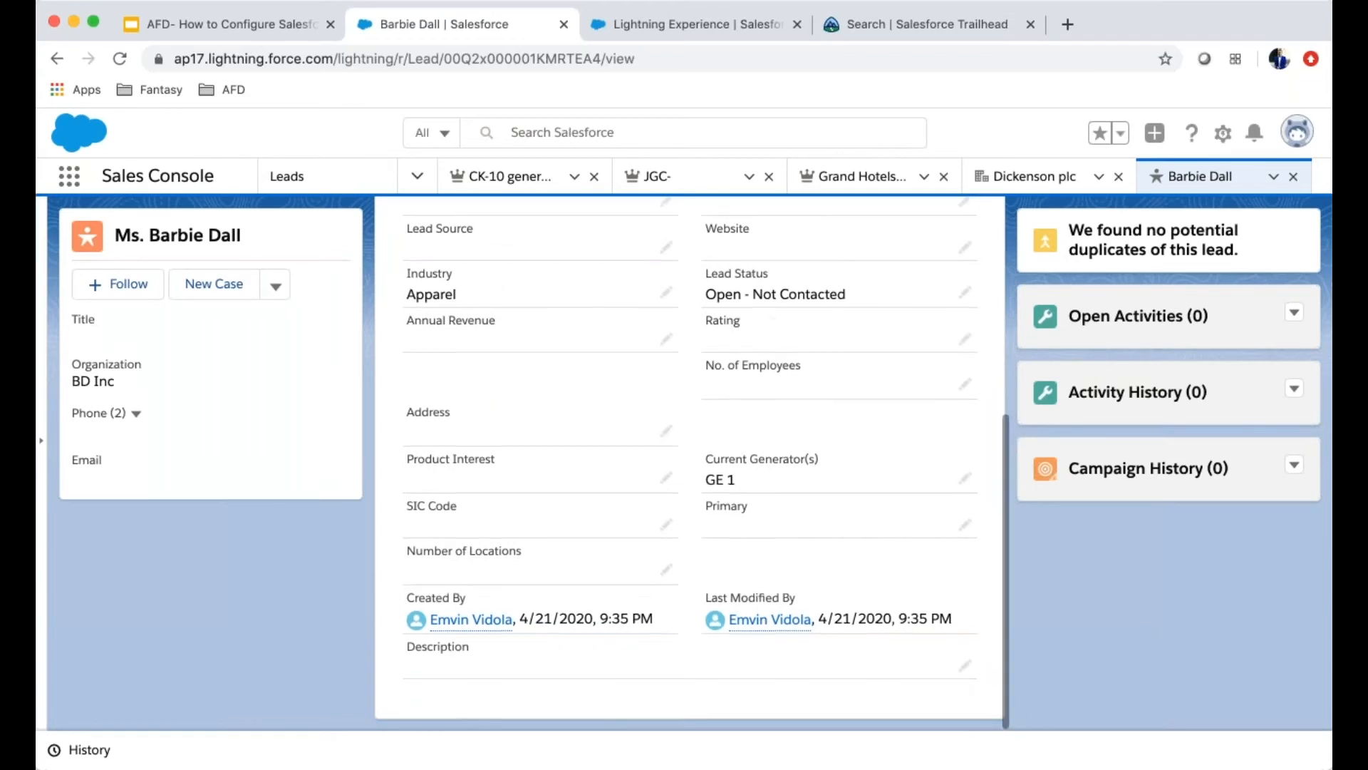
Step: Return to the leads overview and show the Retail list view
{"action": "left_click", "coordinate": [415, 186]}
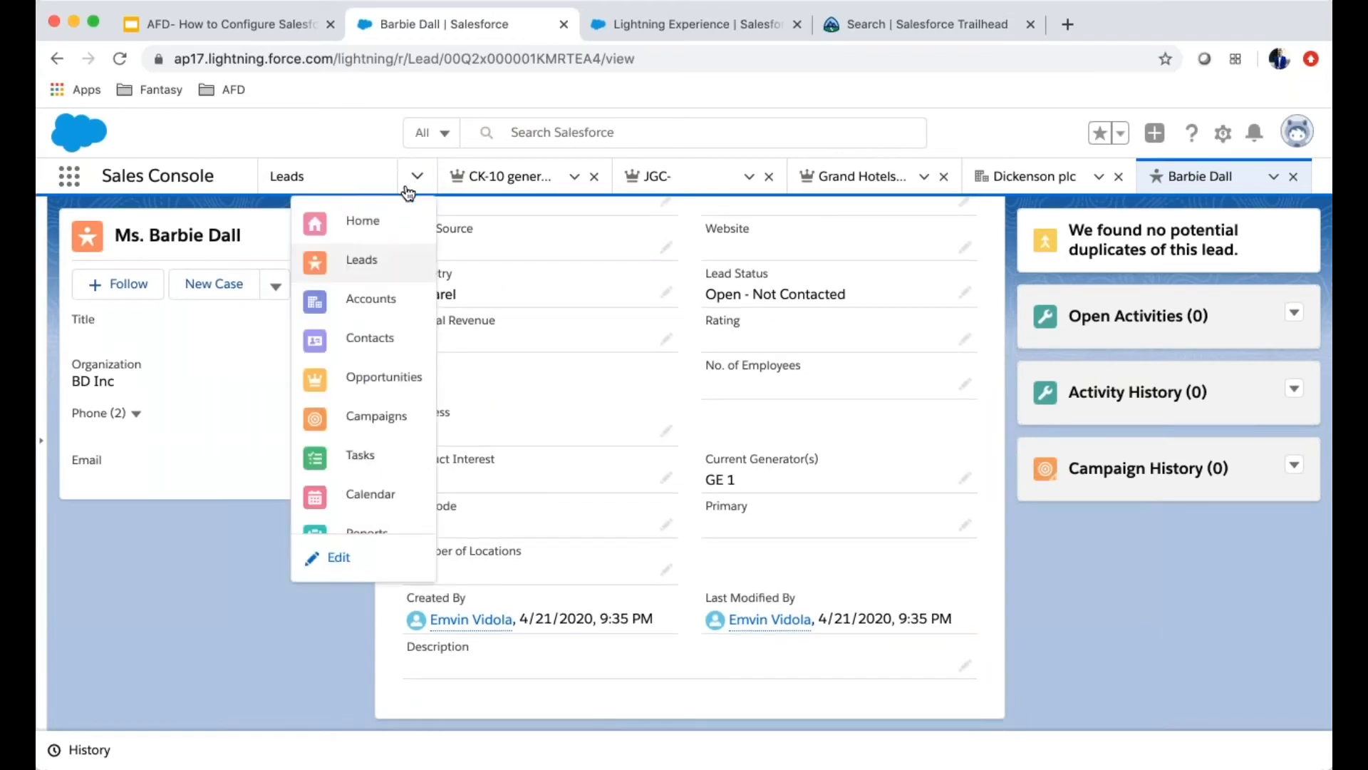
{"action": "left_click", "coordinate": [362, 263]}
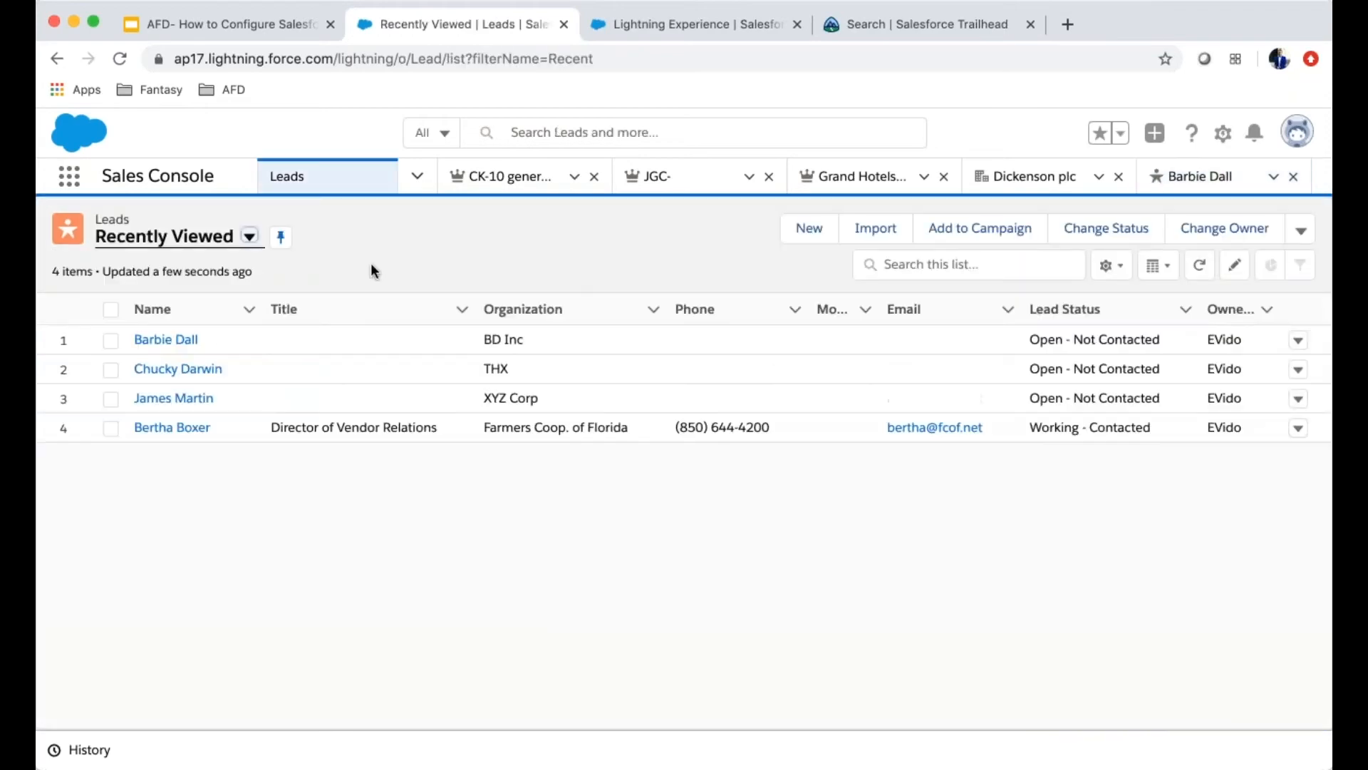
{"action": "left_click", "coordinate": [248, 237]}
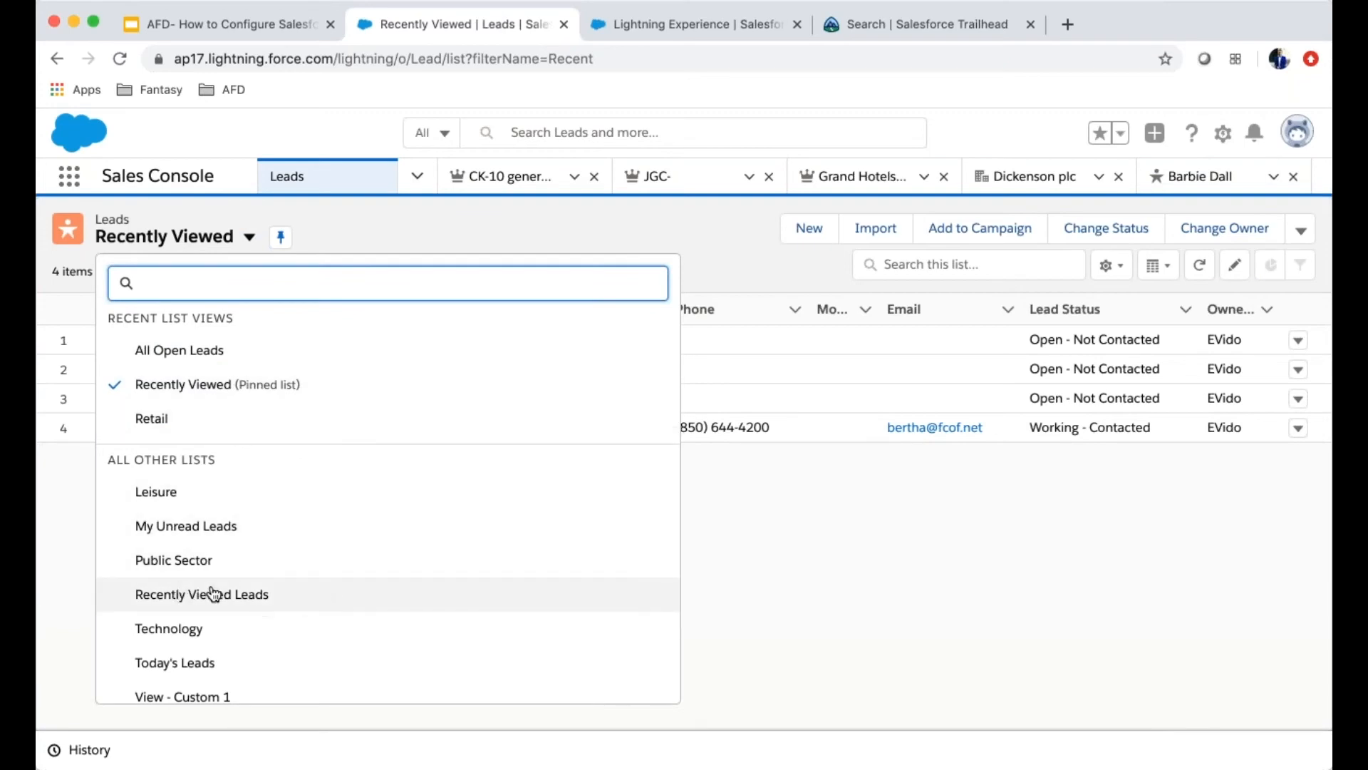
{"action": "scroll", "coordinate": [206, 591], "scroll_direction": "down", "scroll_amount": 1}
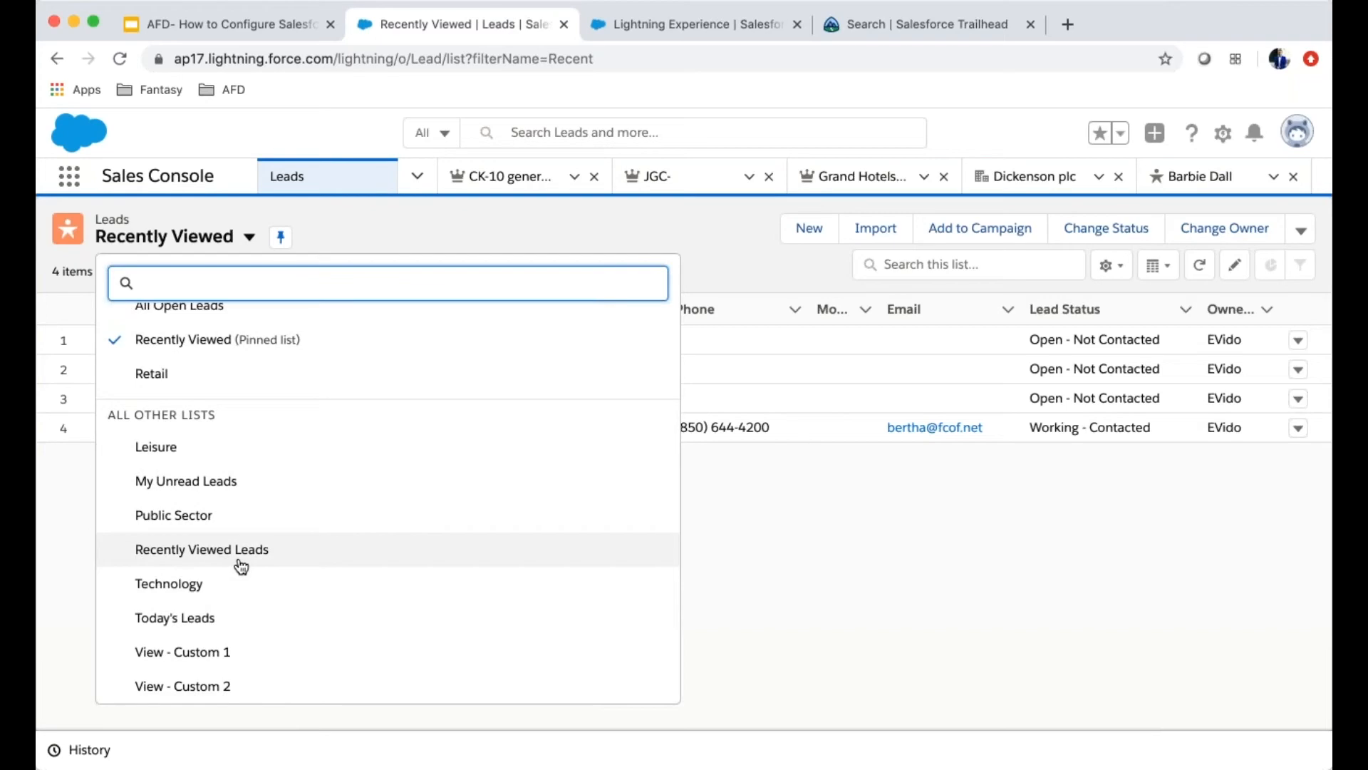
{"action": "scroll", "coordinate": [209, 576], "scroll_direction": "up", "scroll_amount": 3}
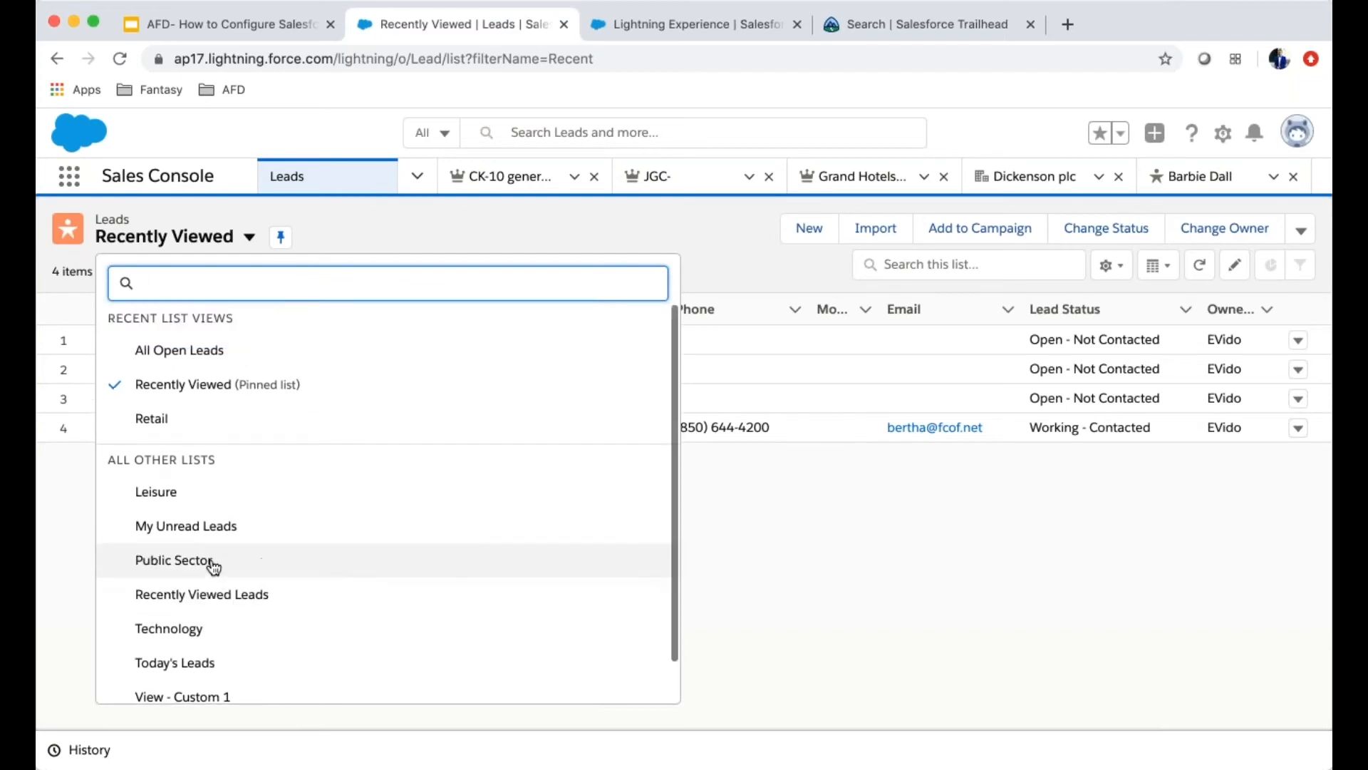
{"action": "left_click", "coordinate": [148, 460]}
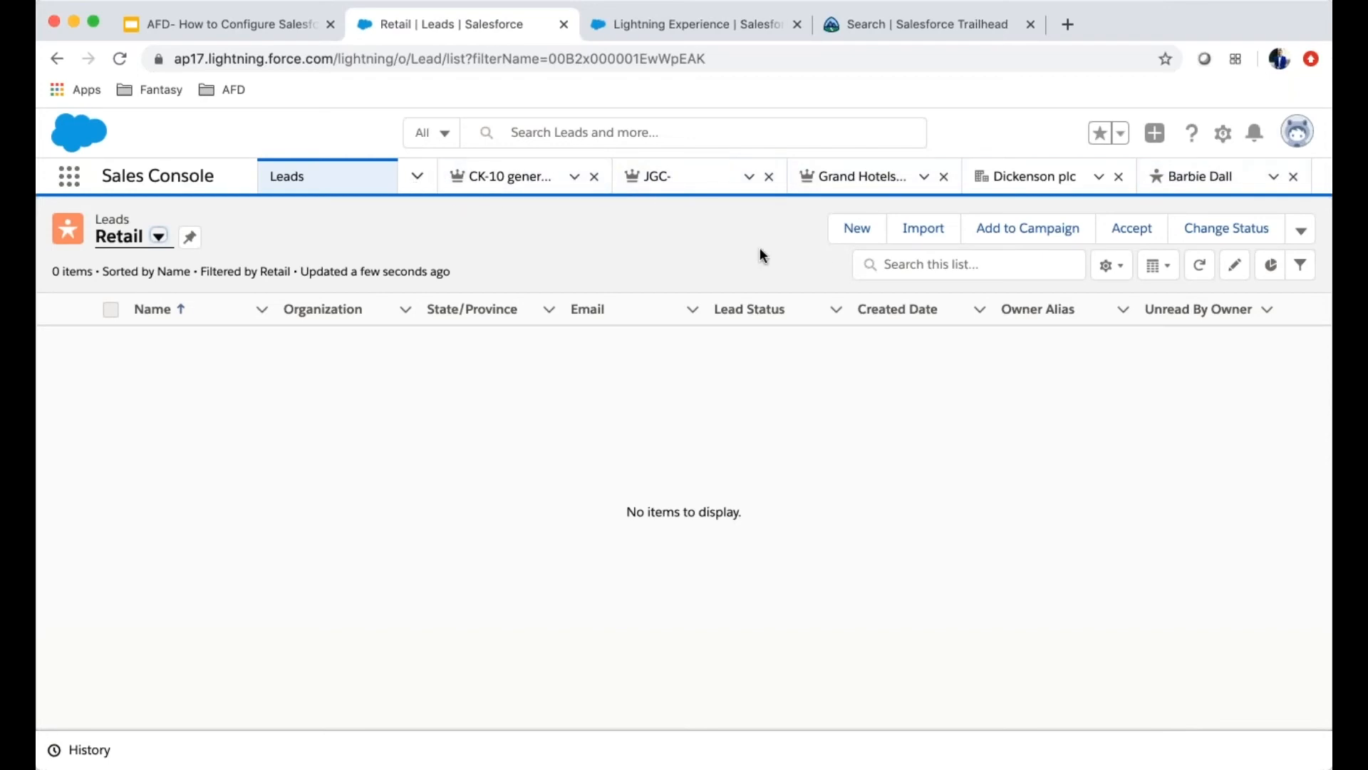
Step: Start another new lead and enable assignment using the active assignment rule
{"action": "left_click", "coordinate": [865, 226]}
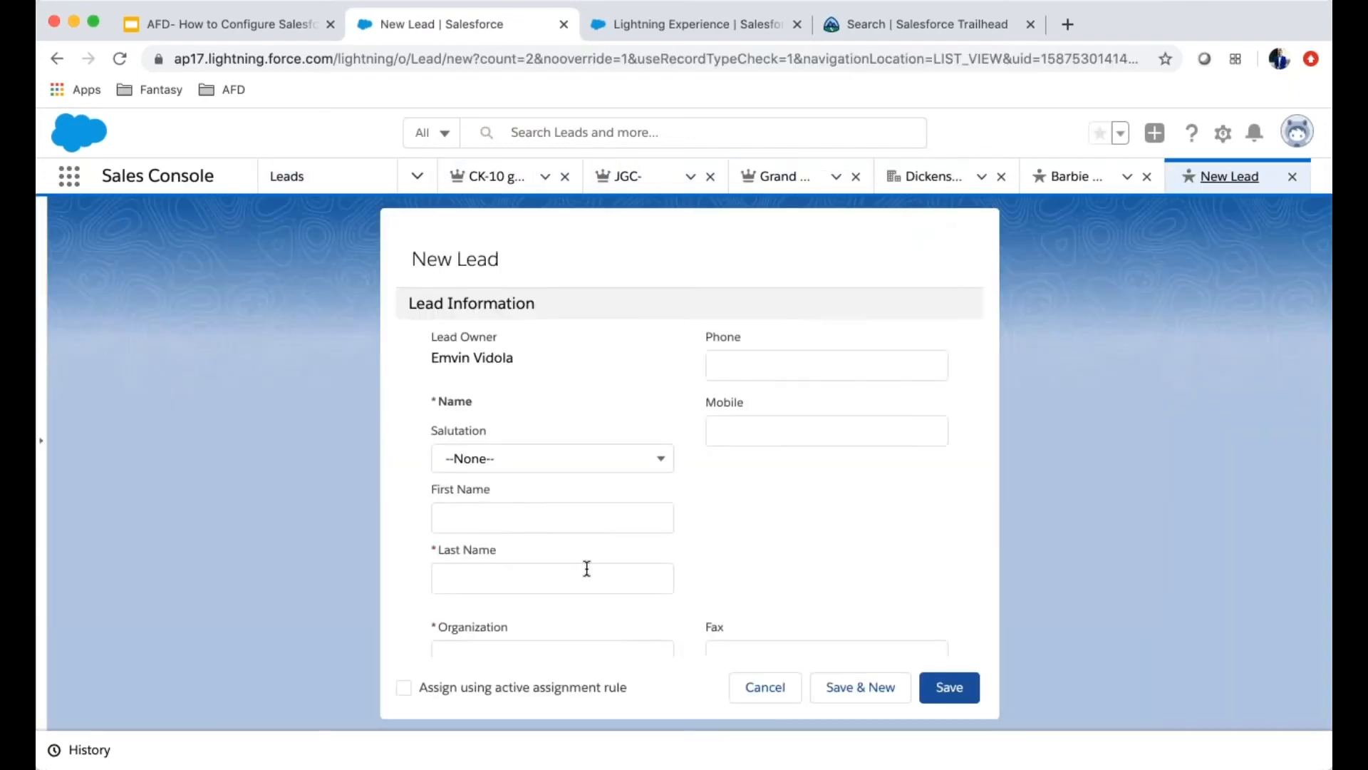
{"action": "scroll", "coordinate": [581, 568], "scroll_direction": "down", "scroll_amount": 1}
{"action": "left_click", "coordinate": [404, 685]}
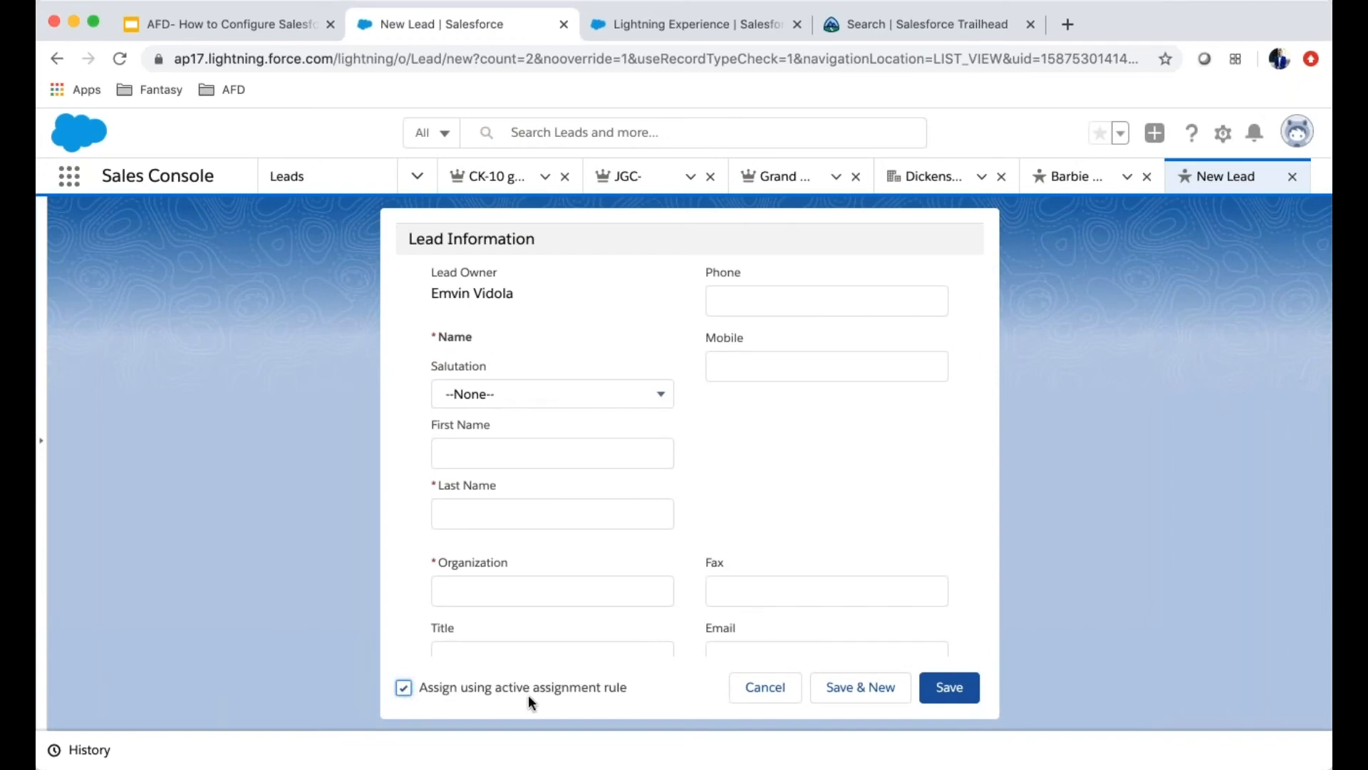
{"action": "scroll", "coordinate": [601, 400], "scroll_direction": "up", "scroll_amount": 1}
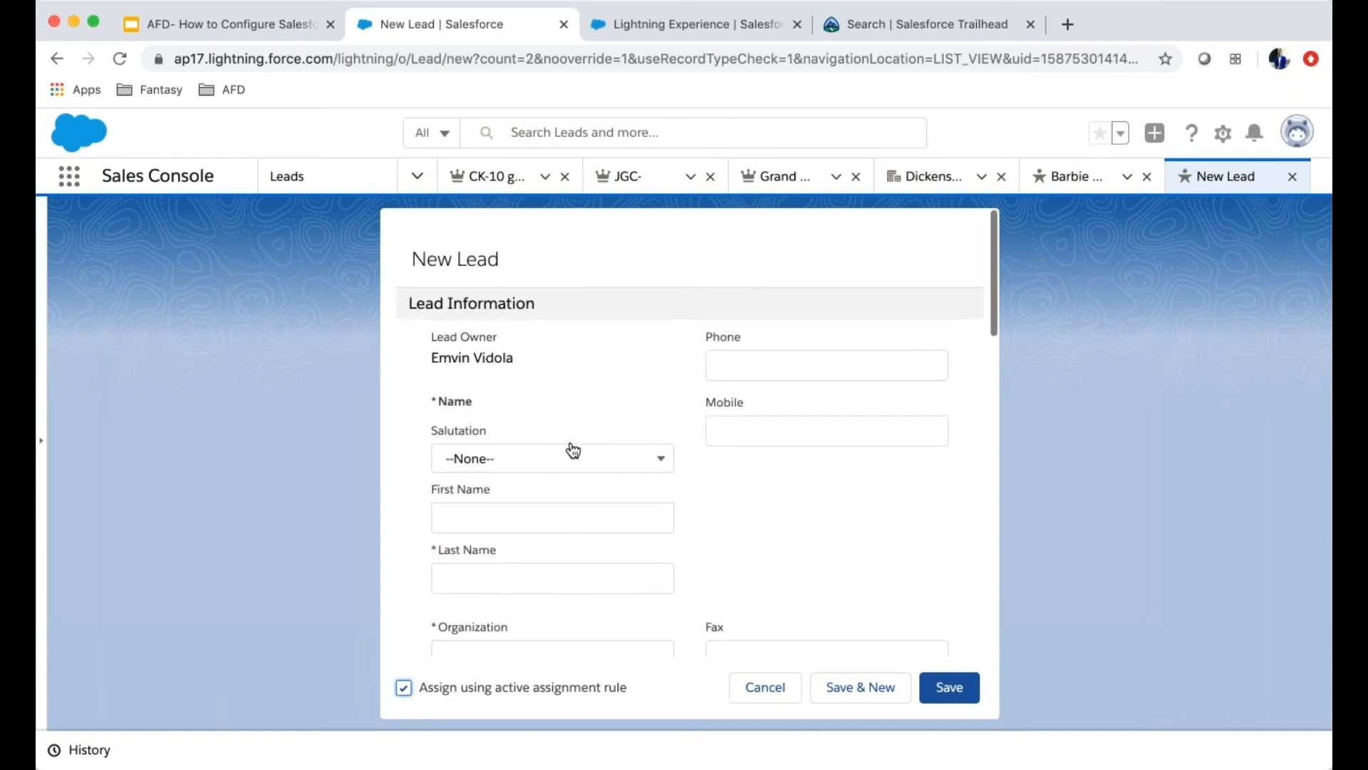
Step: Set the new lead's salutation to Mr. and fill in the lead's first and last name
{"action": "left_click", "coordinate": [544, 464]}
{"action": "left_click", "coordinate": [542, 501]}
{"action": "left_click", "coordinate": [504, 512]}
{"action": "type", "text": "Ken"}
{"action": "key", "text": "Tab"}
{"action": "type", "text": "Jung"}
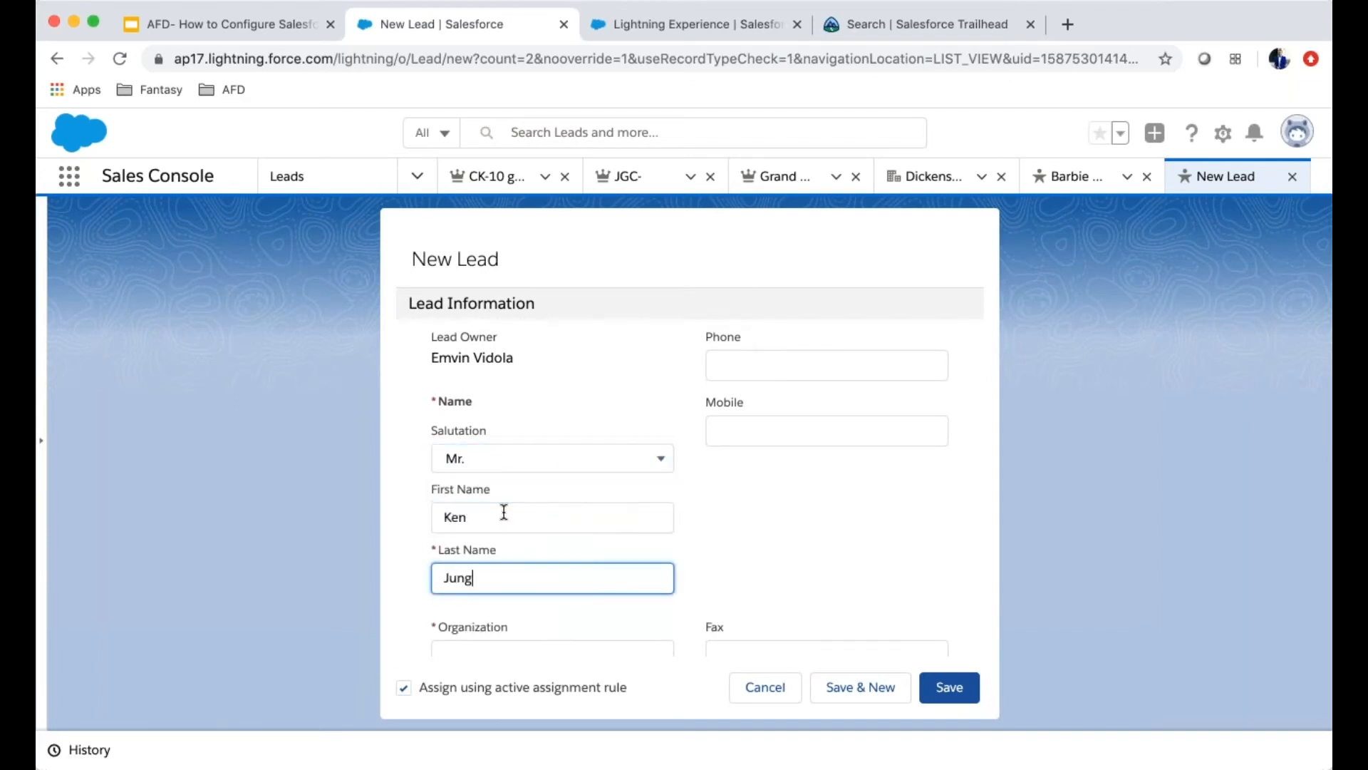
Step: Enter KJ Inc as the lead's organization and choose Apparel as its industry
{"action": "scroll", "coordinate": [609, 493], "scroll_direction": "down", "scroll_amount": 2}
{"action": "left_click", "coordinate": [553, 568]}
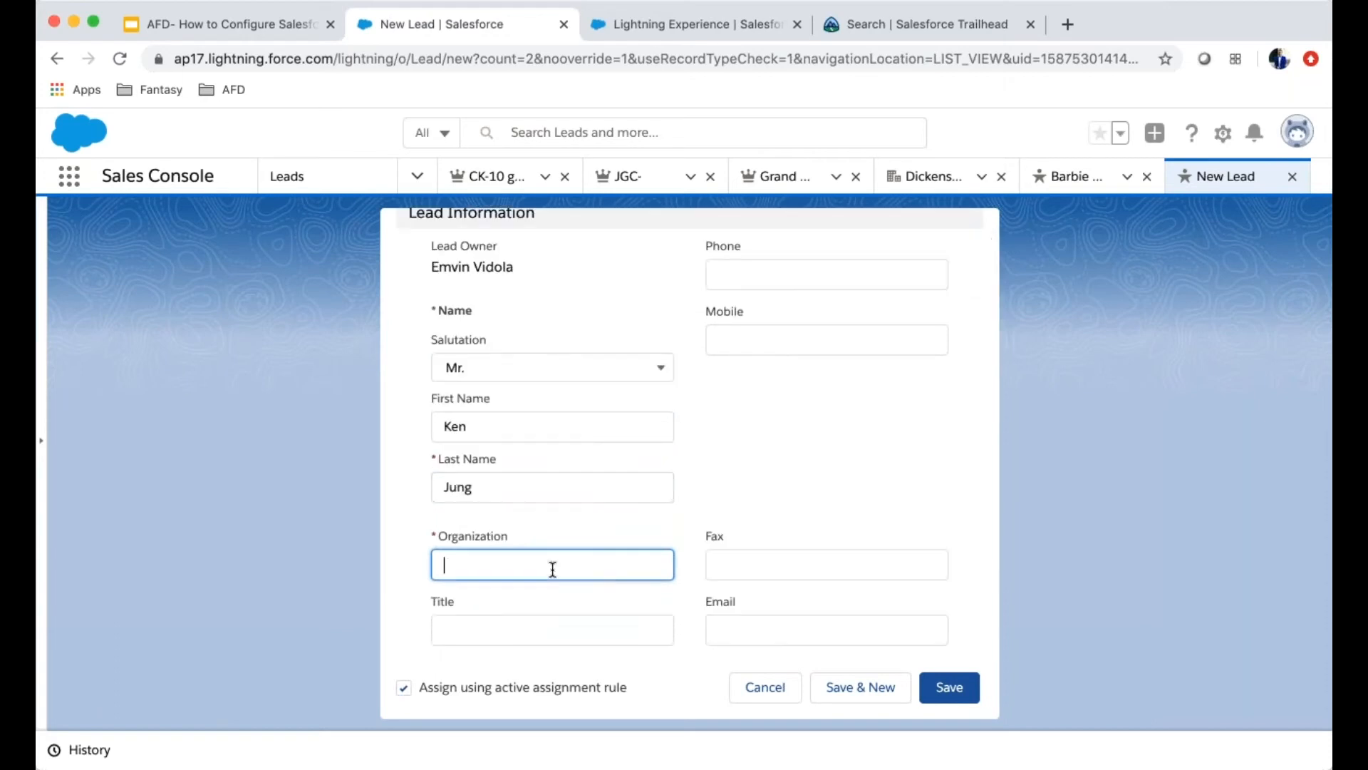
{"action": "type", "text": "KJ Inc"}
{"action": "scroll", "coordinate": [553, 568], "scroll_direction": "down", "scroll_amount": 4}
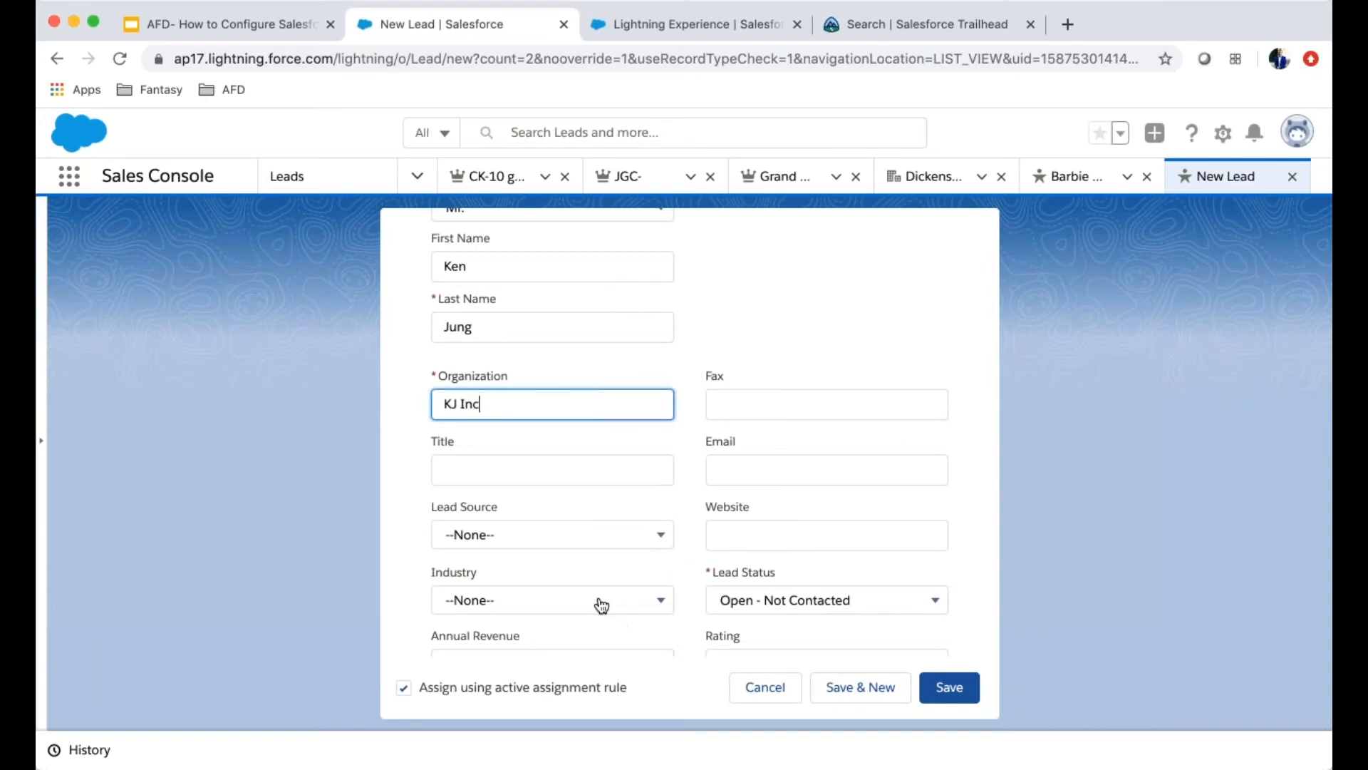
{"action": "left_click", "coordinate": [602, 601]}
{"action": "left_click", "coordinate": [553, 427]}
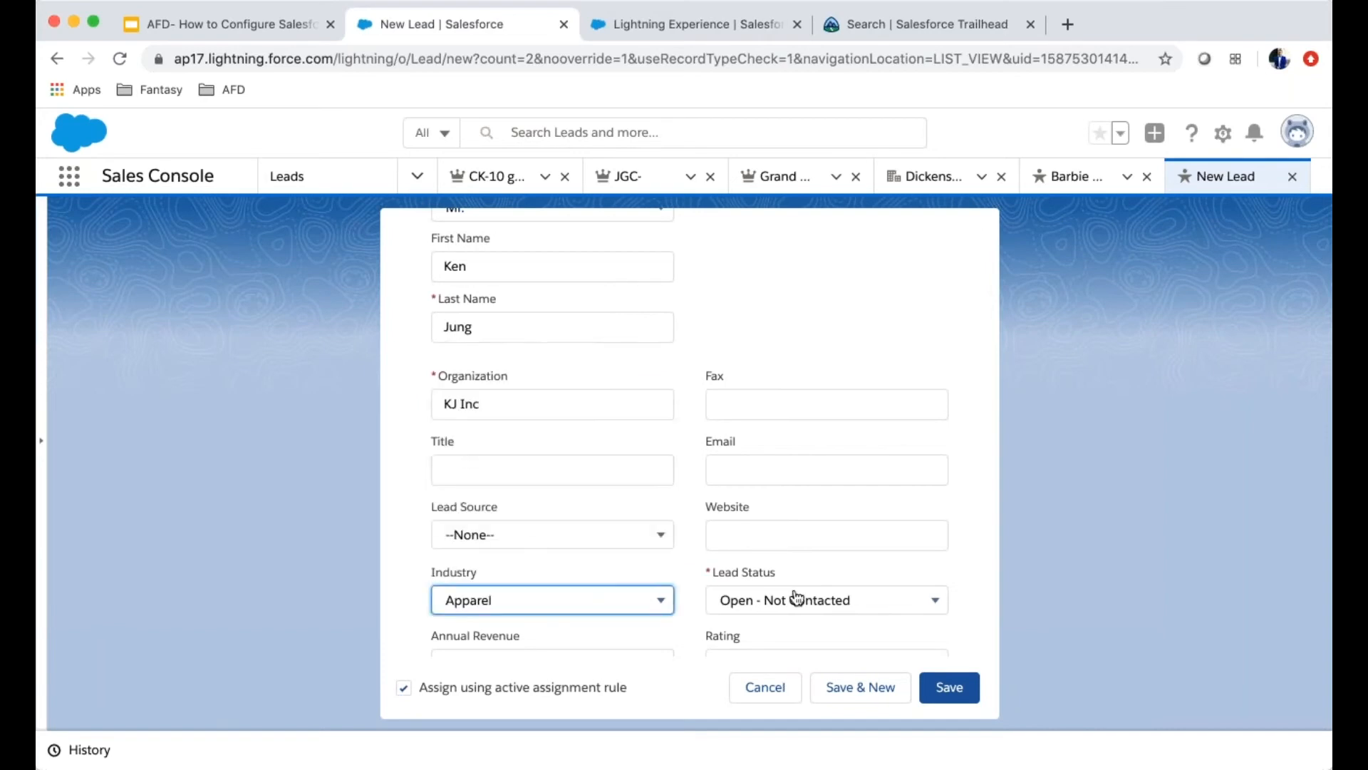
Step: Enter GE 1 as the KJ Inc lead's current generator and save the lead
{"action": "scroll", "coordinate": [919, 510], "scroll_direction": "down", "scroll_amount": 2}
{"action": "scroll", "coordinate": [917, 550], "scroll_direction": "down", "scroll_amount": 8}
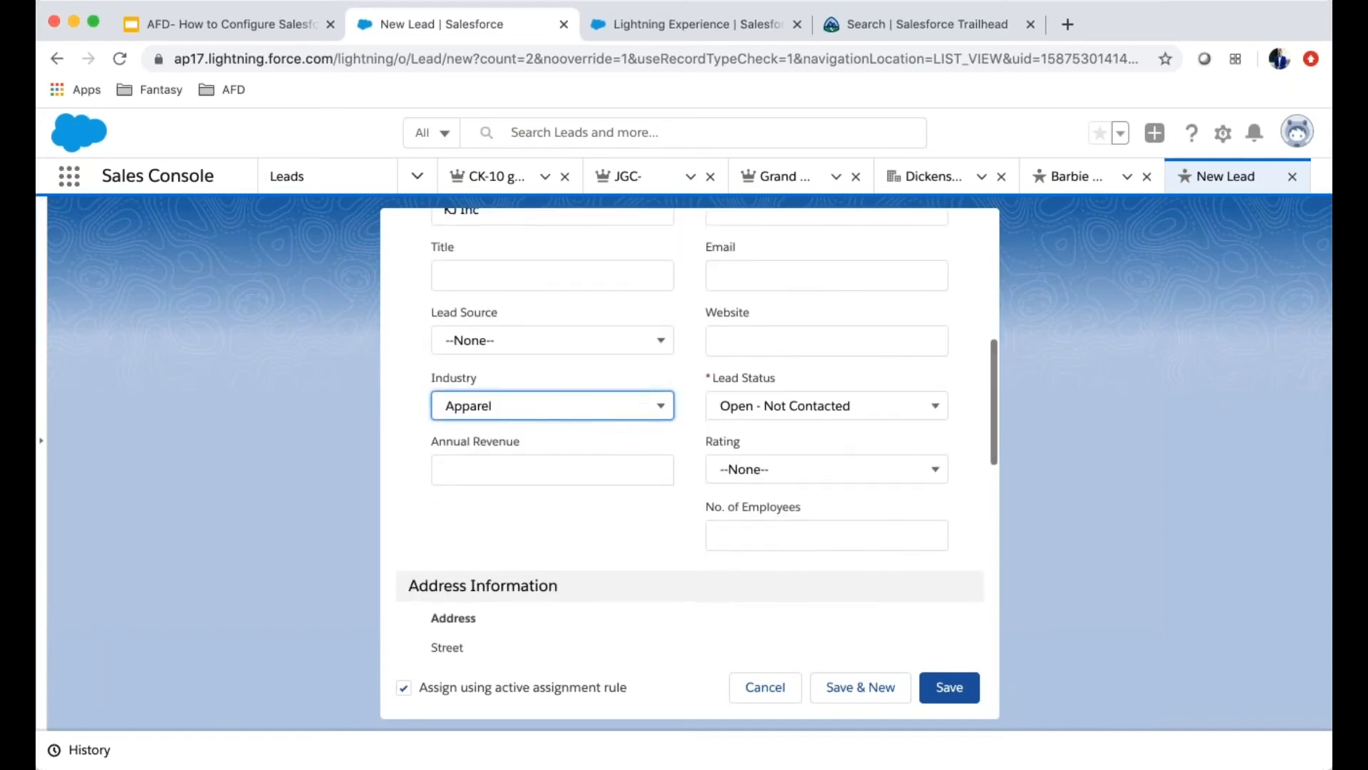
{"action": "scroll", "coordinate": [820, 534], "scroll_direction": "down", "scroll_amount": 1}
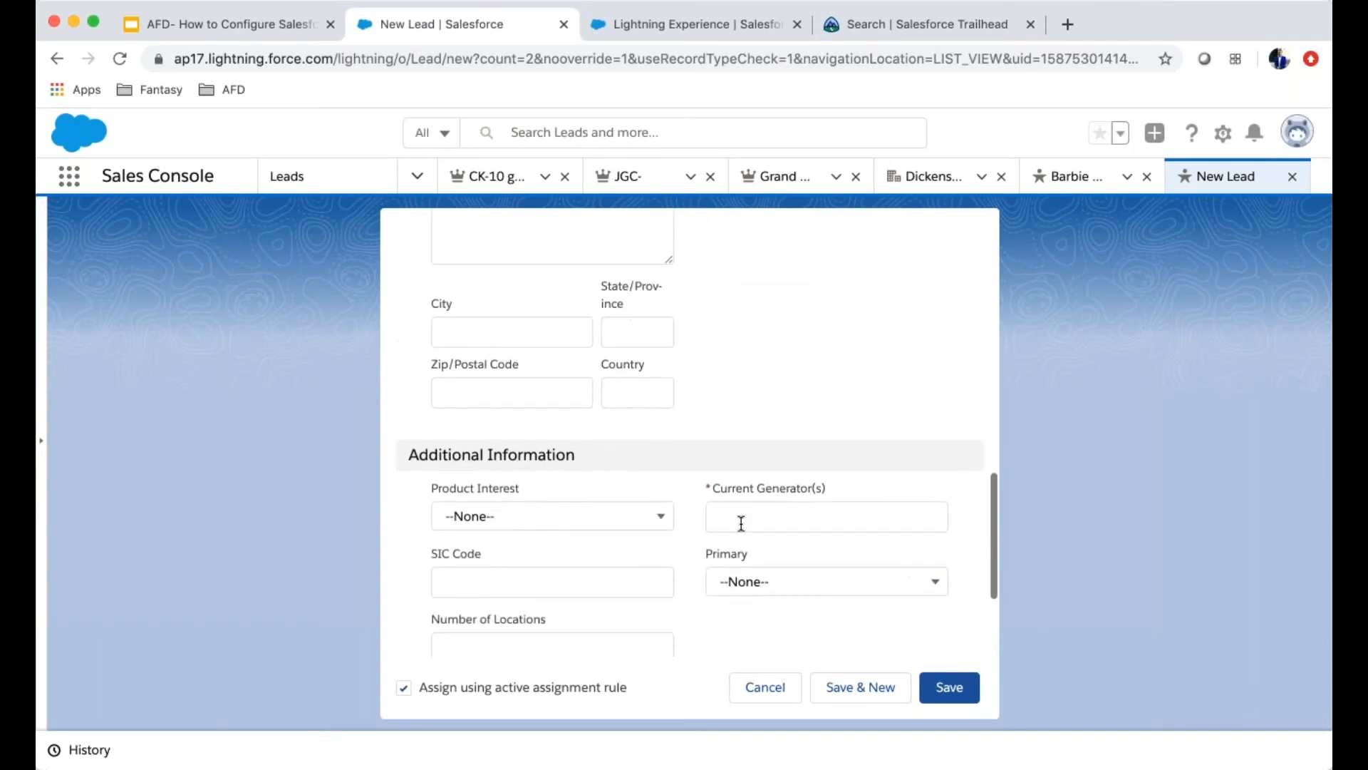
{"action": "left_click", "coordinate": [740, 524]}
{"action": "type", "text": "GE '"}
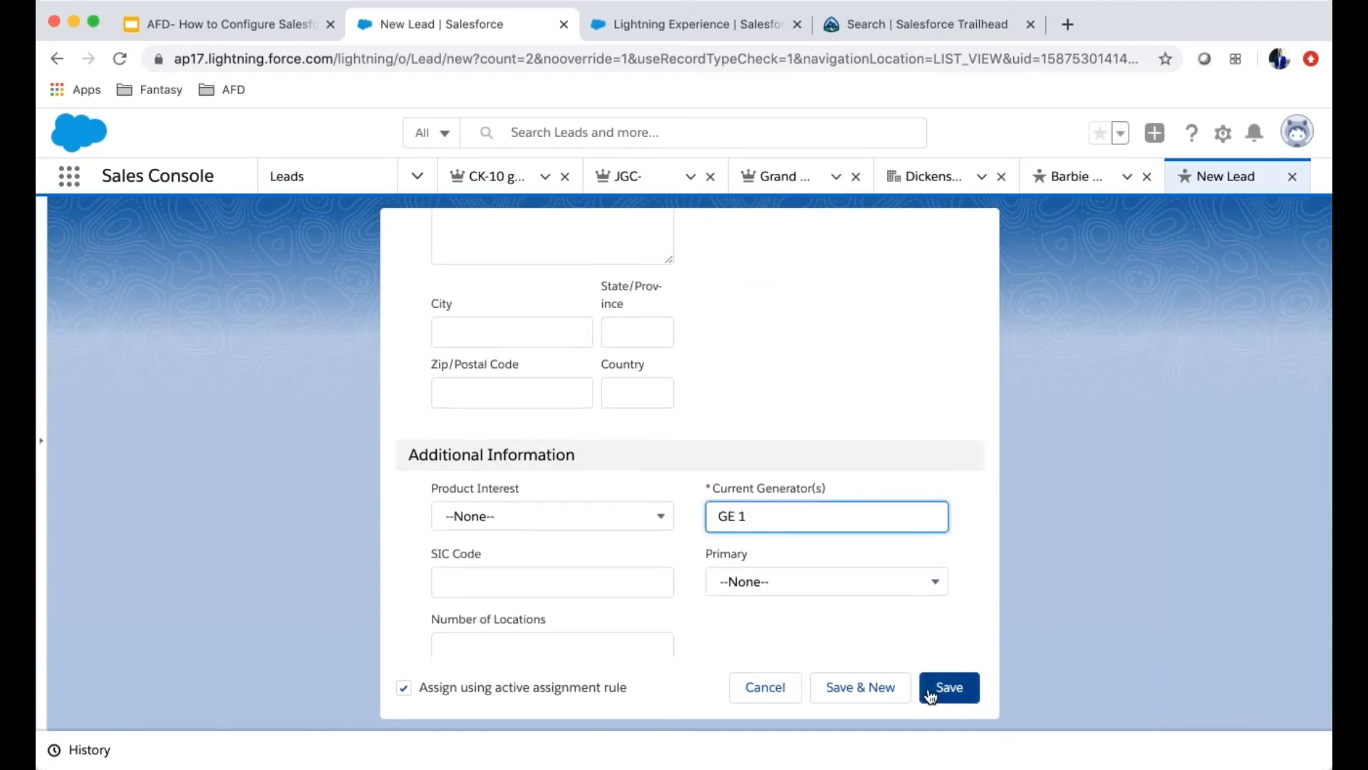
{"action": "scroll", "coordinate": [853, 581], "scroll_direction": "down", "scroll_amount": 1}
{"action": "scroll", "coordinate": [955, 705], "scroll_direction": "down", "scroll_amount": 3}
{"action": "left_click", "coordinate": [952, 688]}
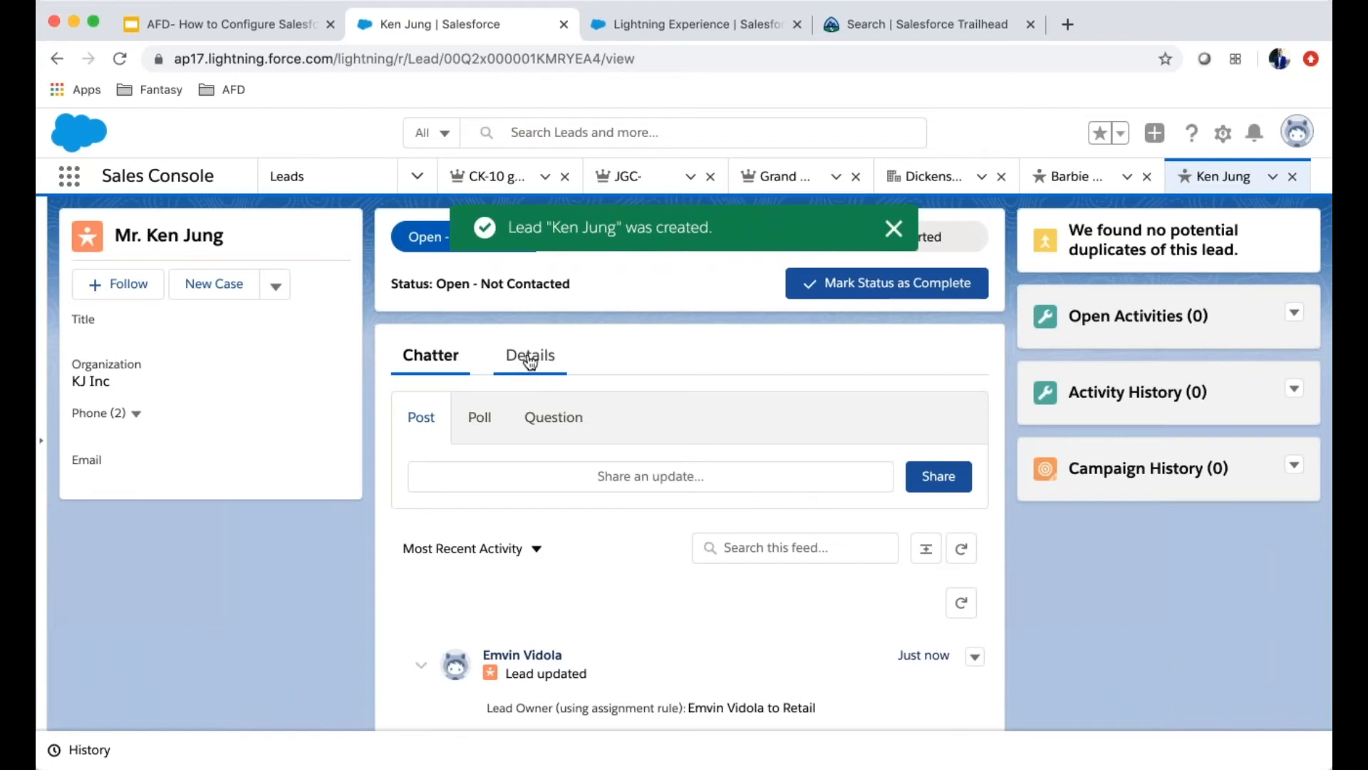
Step: Check the KJ Inc lead's owner in its details and refresh the Retail list view to look for it
{"action": "left_click", "coordinate": [526, 360]}
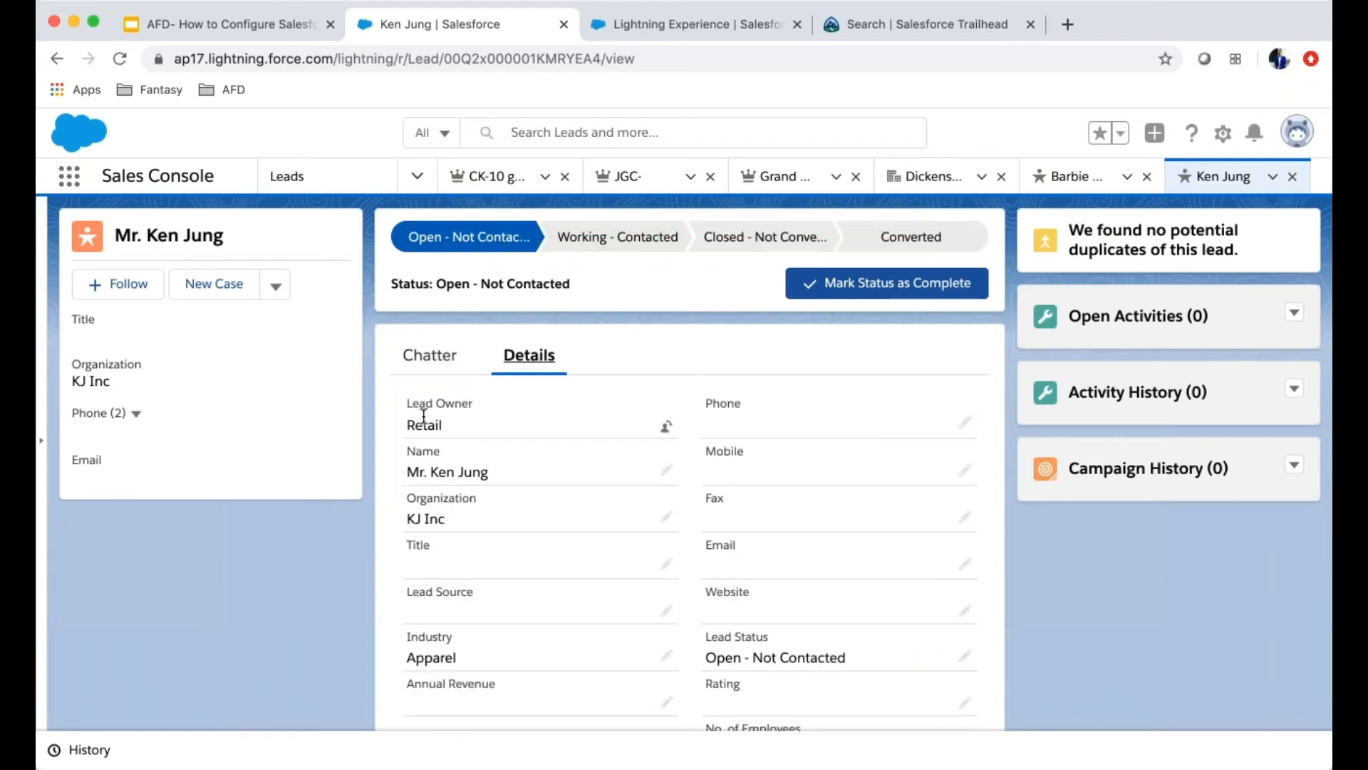
{"action": "left_click_drag", "start_coordinate": [404, 396], "coordinate": [455, 426]}
{"action": "left_click", "coordinate": [314, 178]}
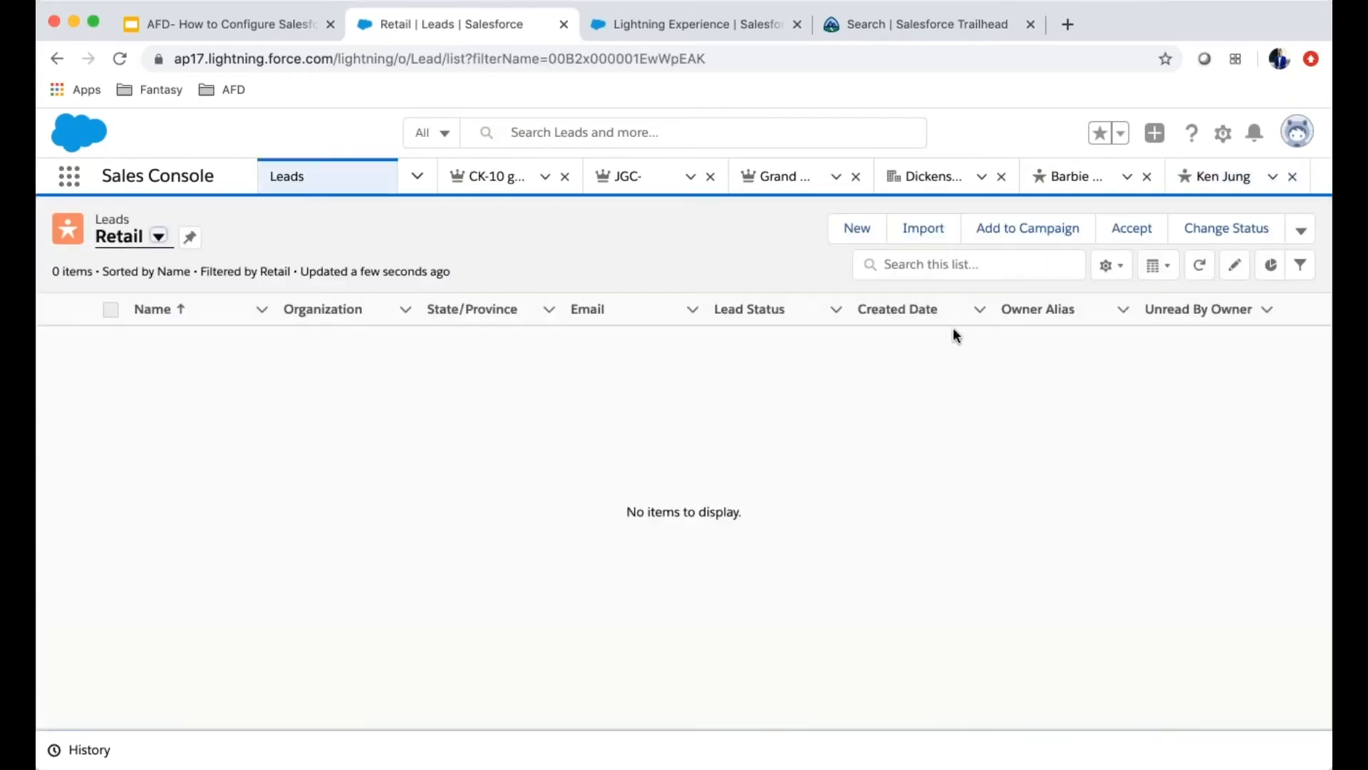
{"action": "left_click", "coordinate": [1200, 271]}
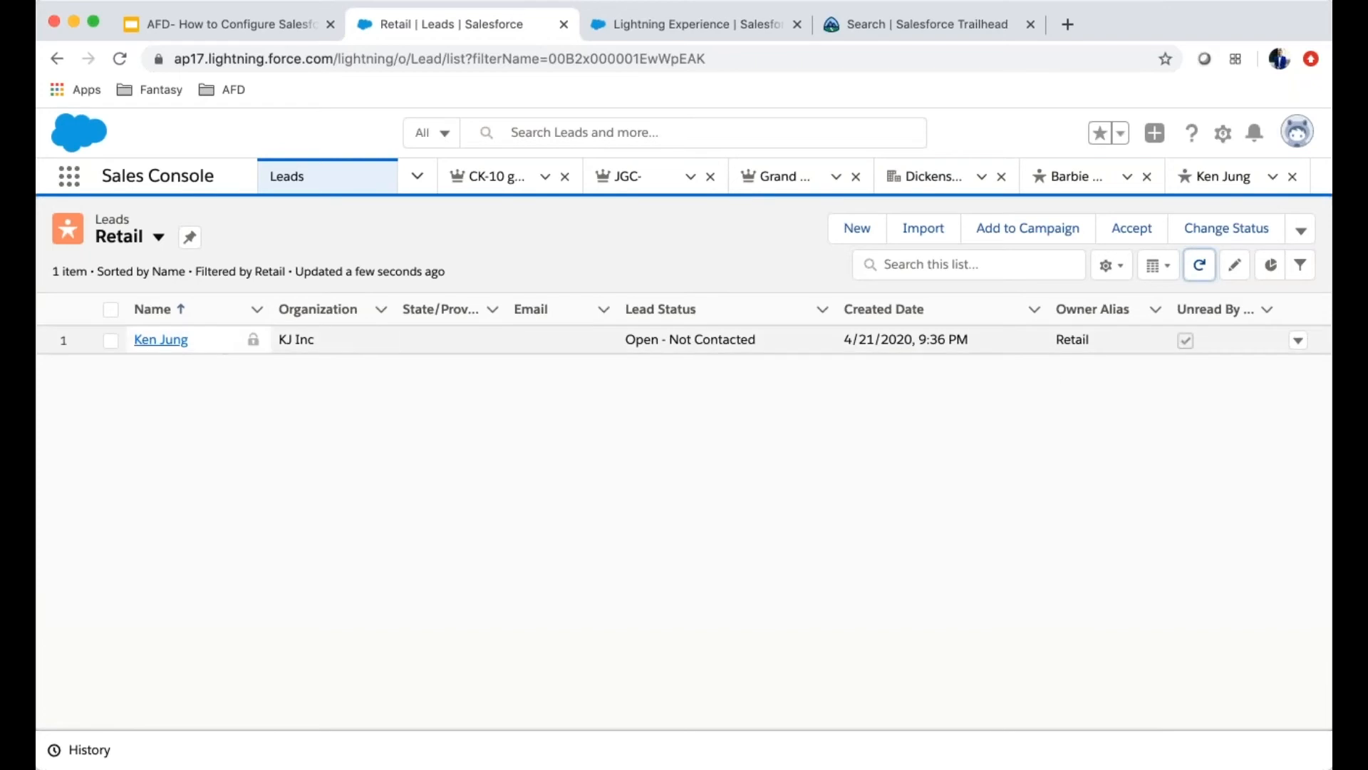
Step: Open the KJ Inc lead from the Retail list and change its owner to the signed-in user
{"action": "left_click", "coordinate": [161, 339]}
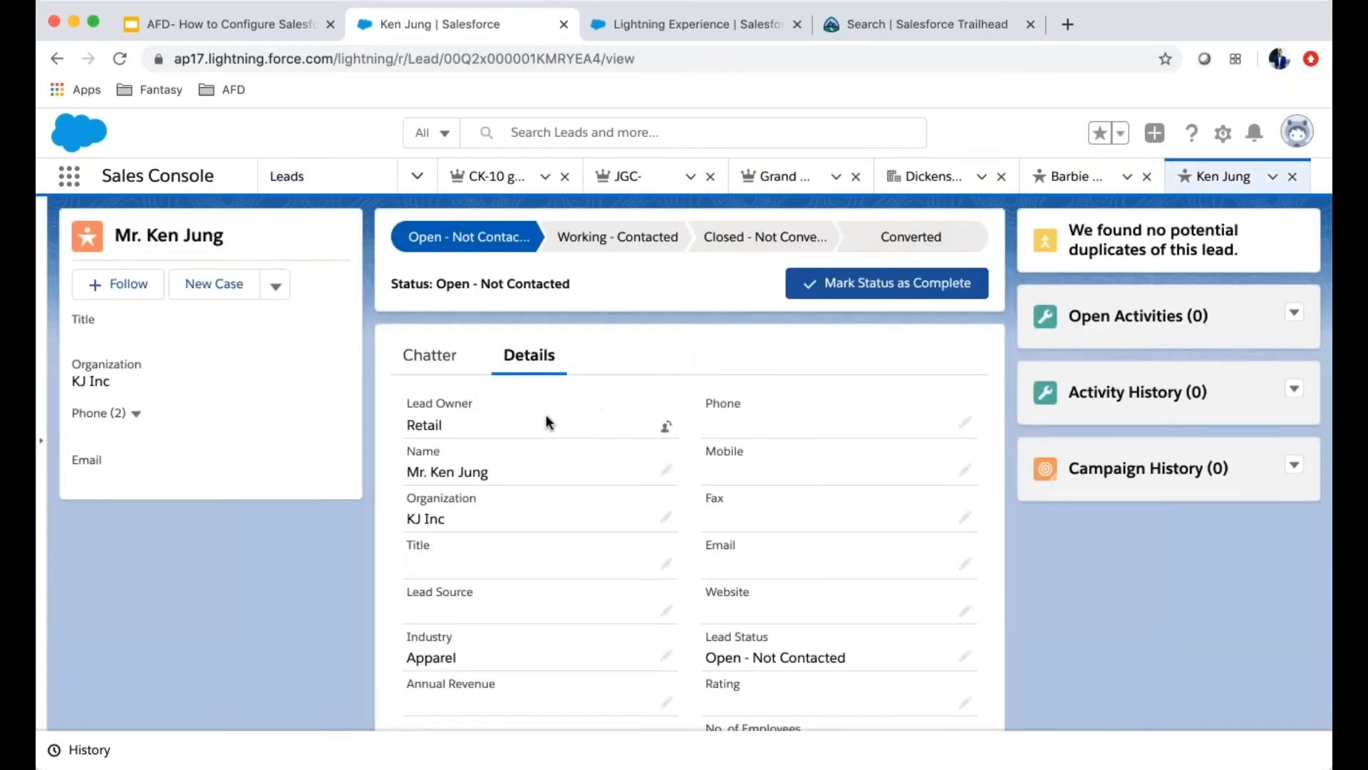
{"action": "left_click", "coordinate": [666, 428]}
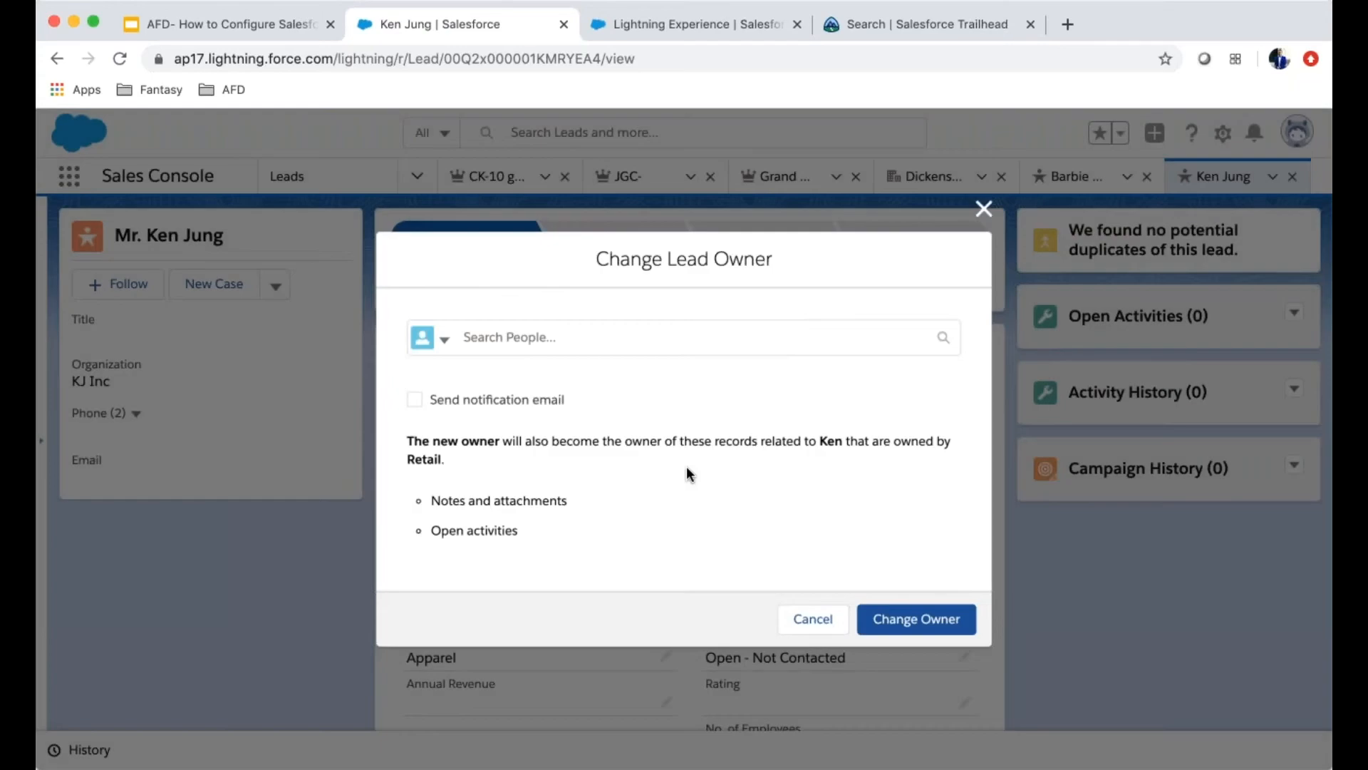
{"action": "left_click", "coordinate": [525, 336]}
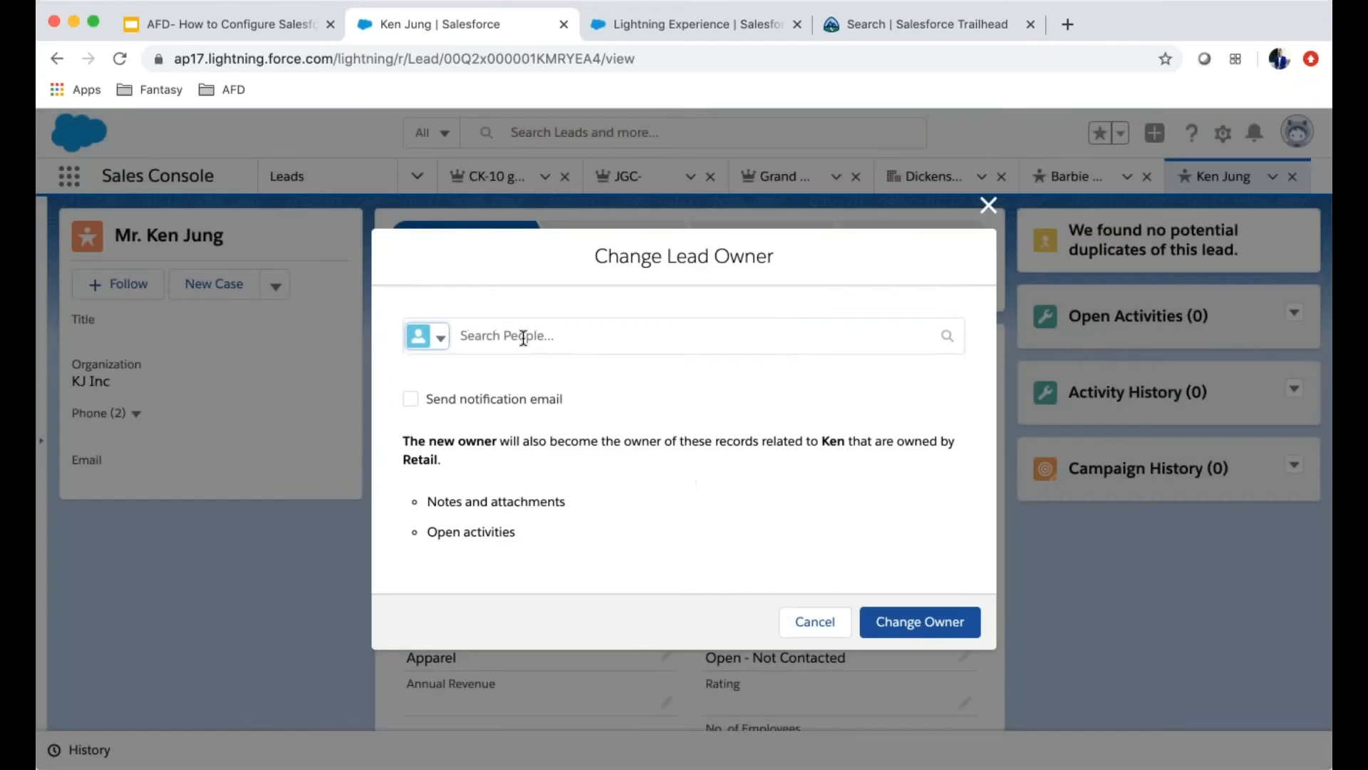
{"action": "left_click", "coordinate": [535, 383]}
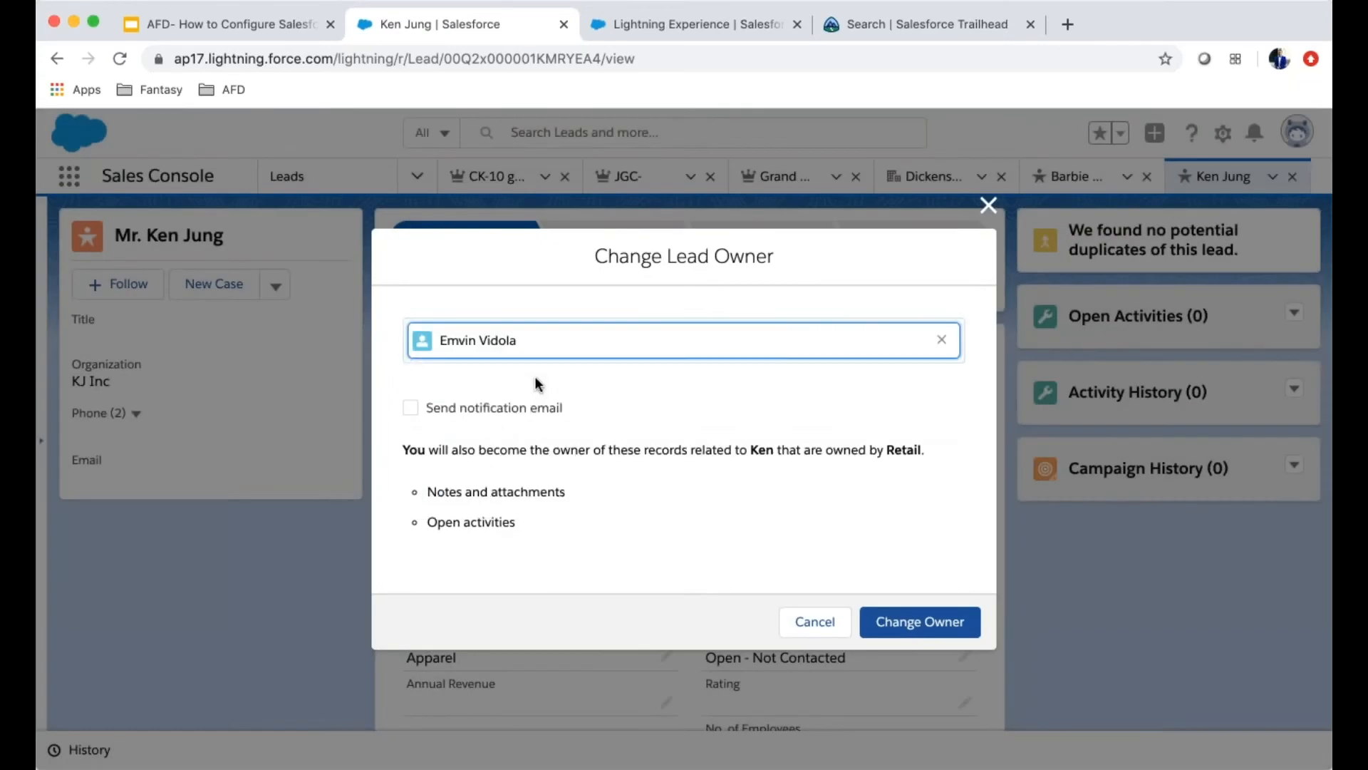
{"action": "left_click", "coordinate": [959, 624]}
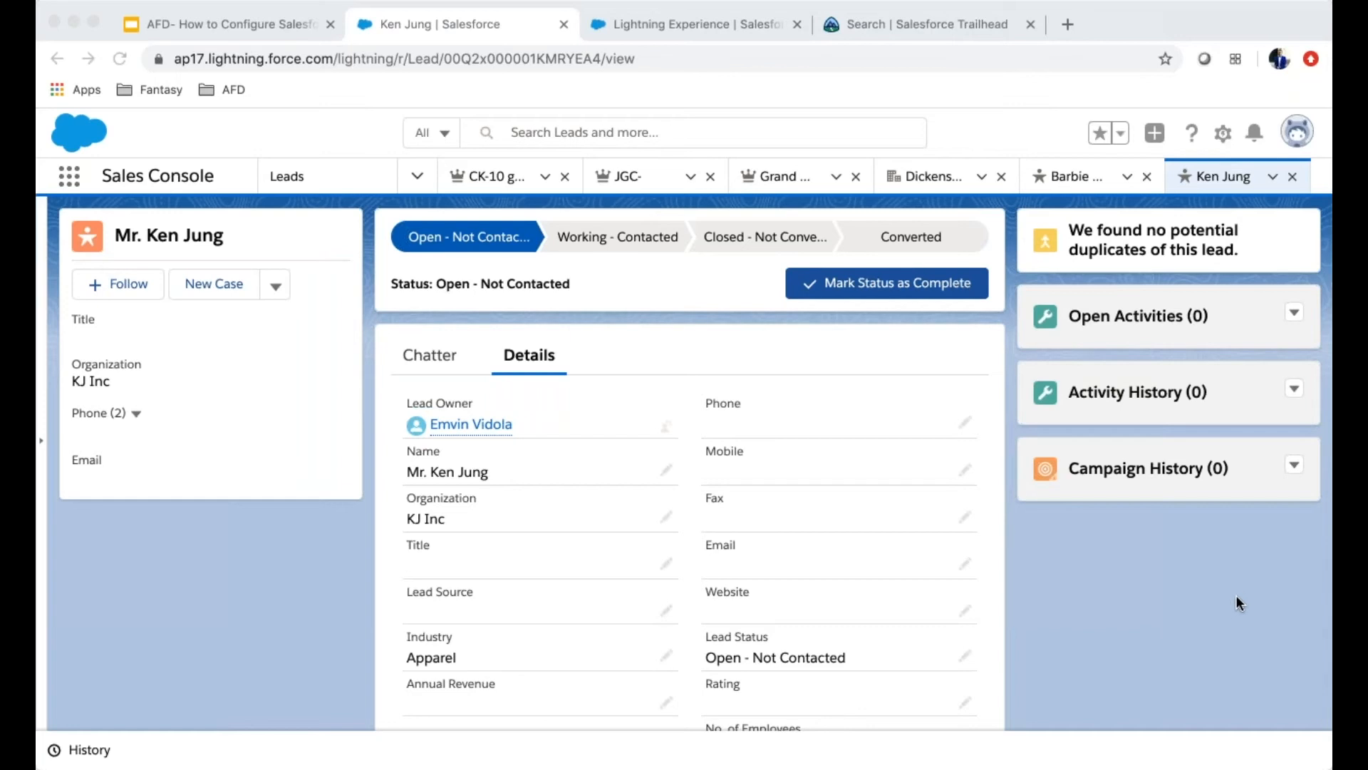
Step: Switch to the Setup page, find the Opportunity object in Object Manager and open its fields and relationships
{"action": "left_click", "coordinate": [678, 28]}
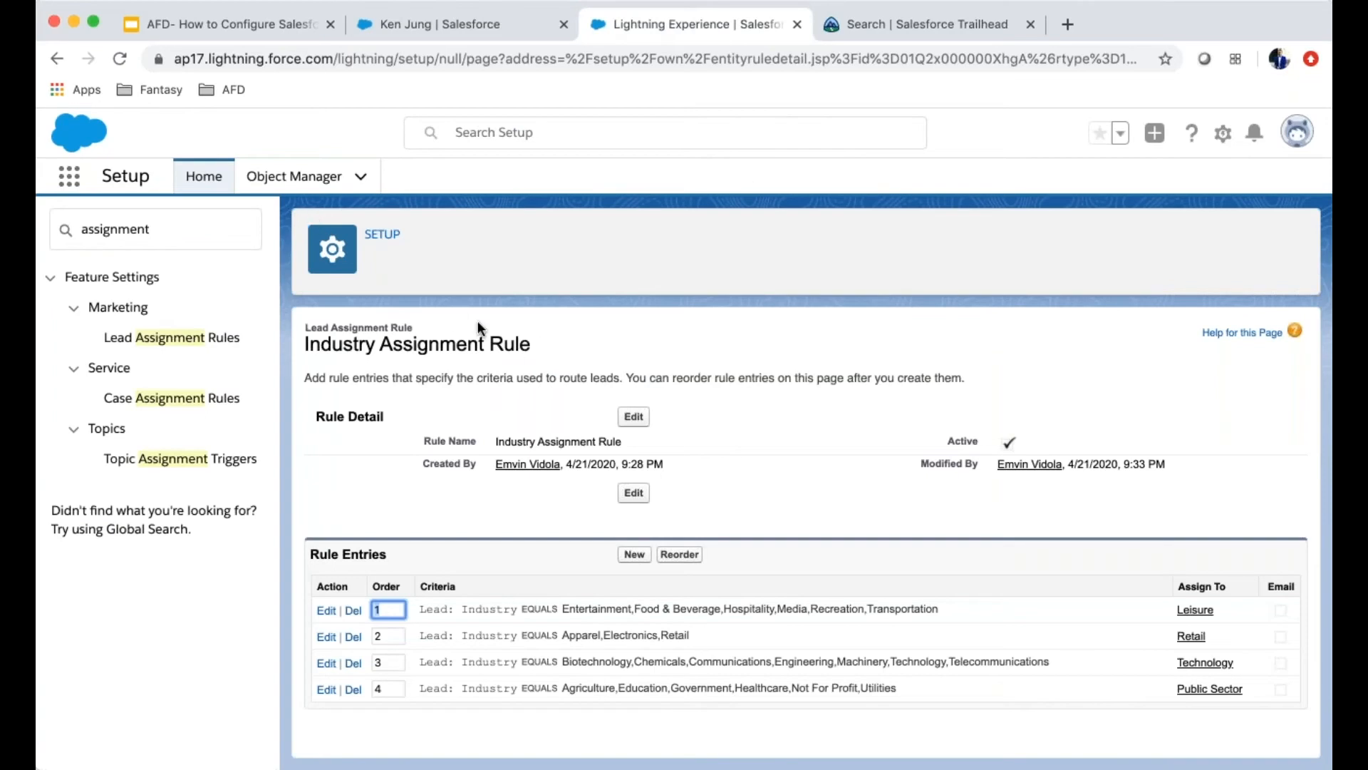
{"action": "left_click", "coordinate": [308, 179]}
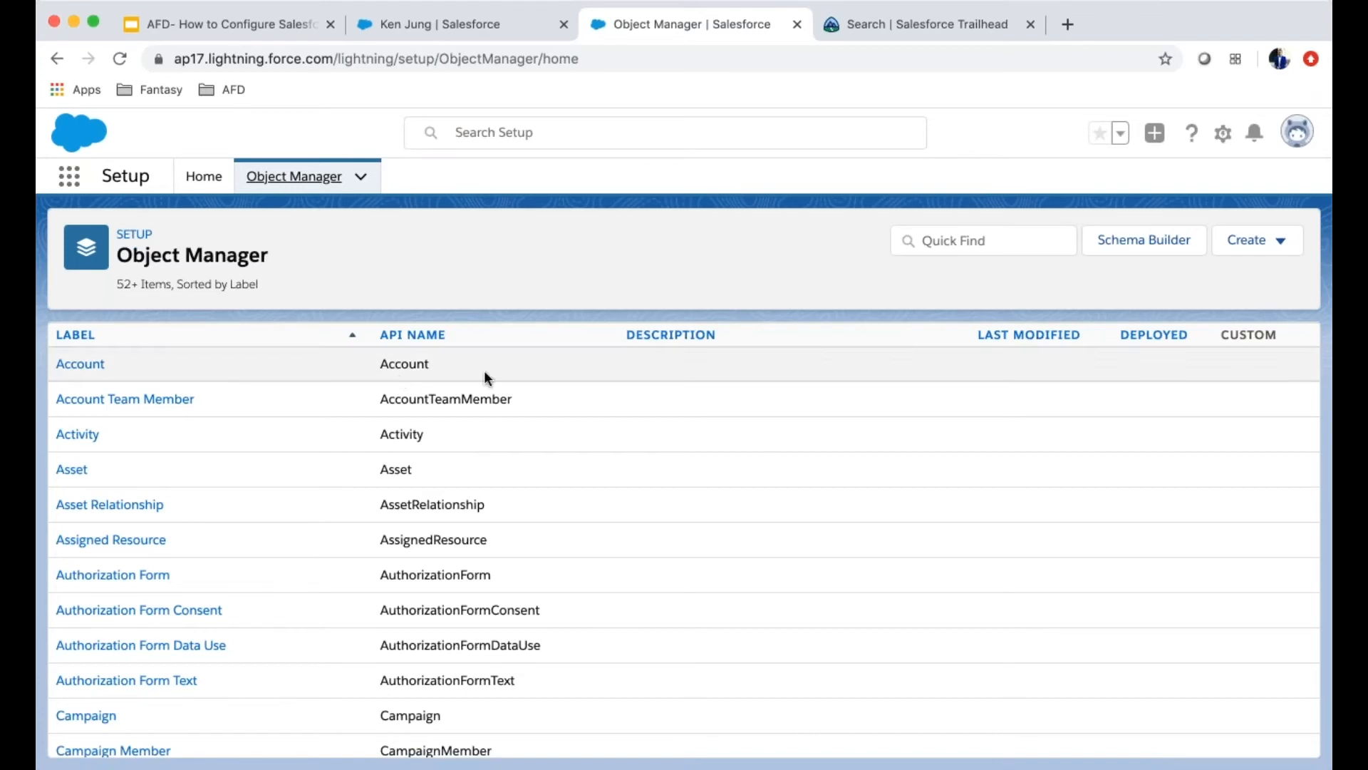
{"action": "left_click", "coordinate": [939, 242]}
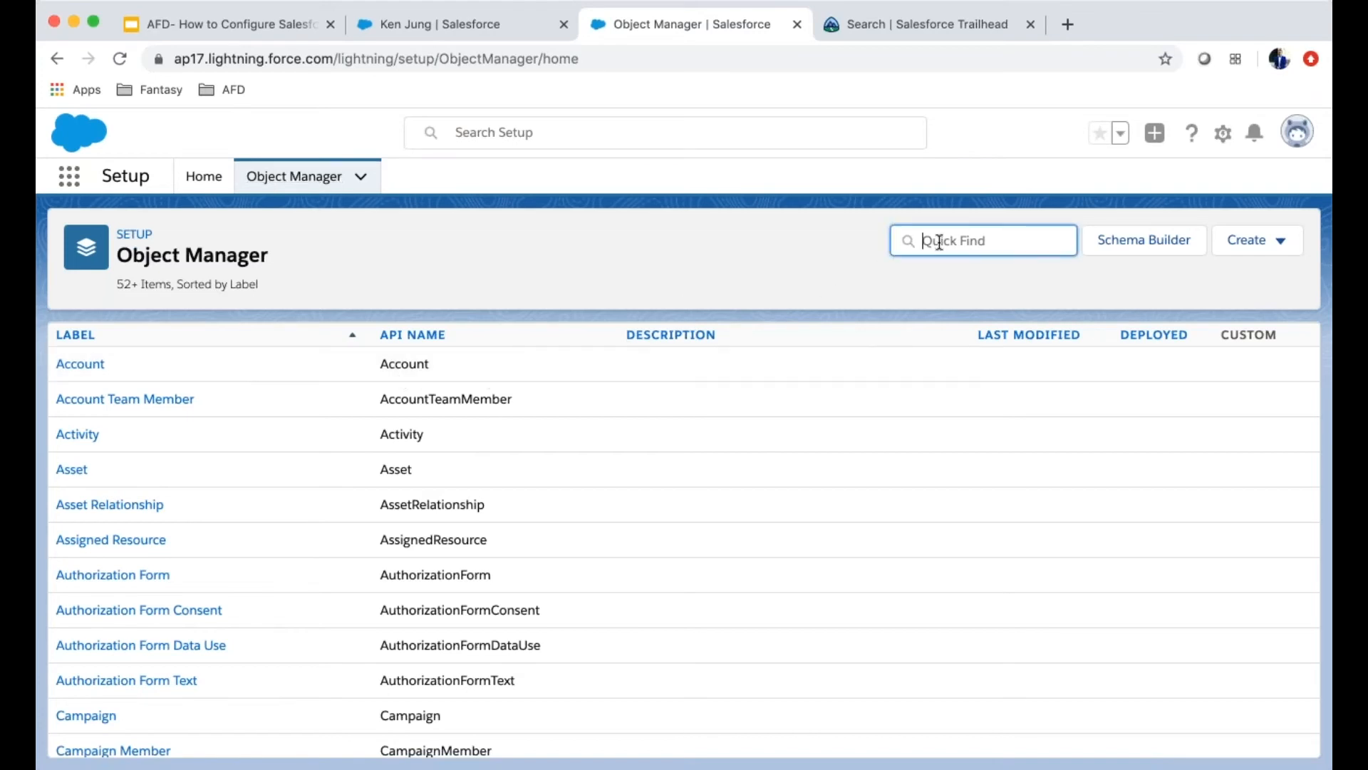
{"action": "type", "text": "oopp"}
{"action": "key", "text": "BackSpace"}
{"action": "key", "text": "BackSpace"}
{"action": "key", "text": "BackSpace"}
{"action": "type", "text": "pp"}
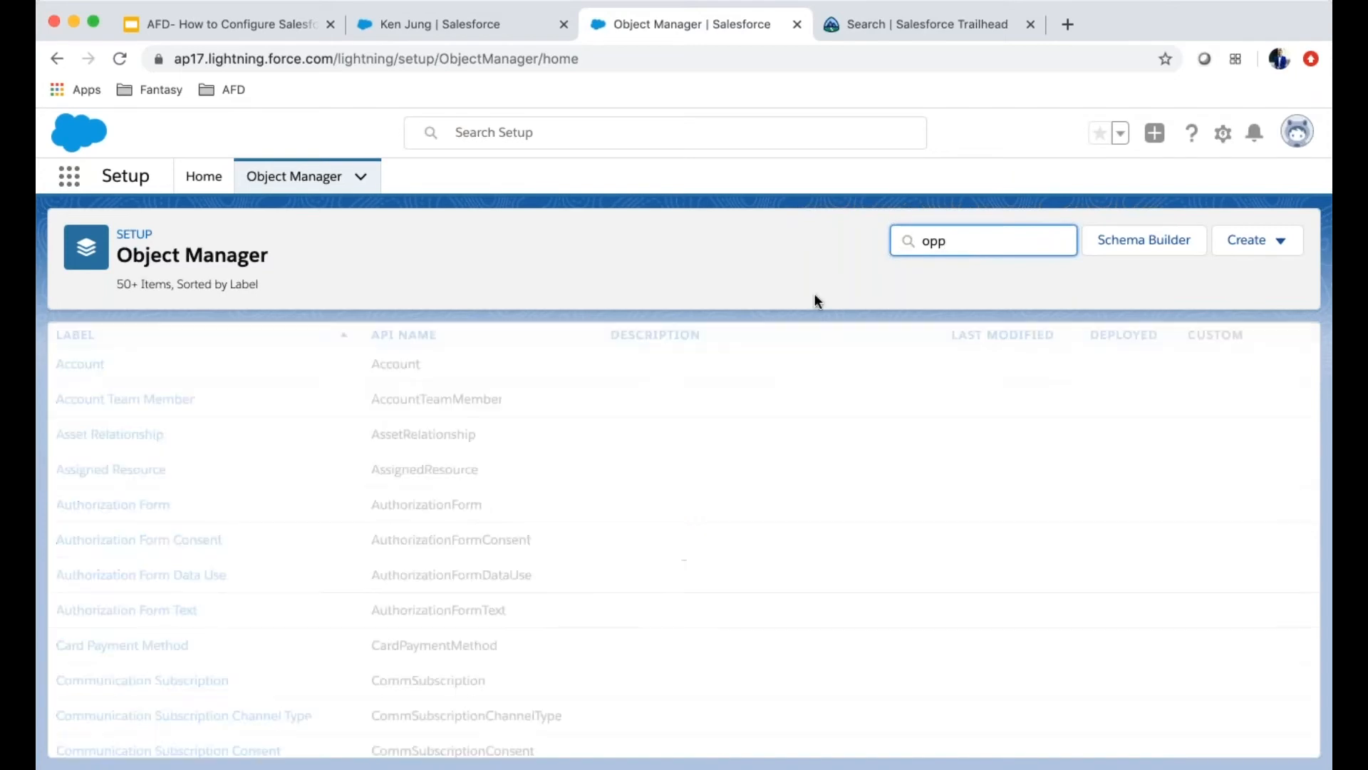
{"action": "left_click", "coordinate": [109, 368]}
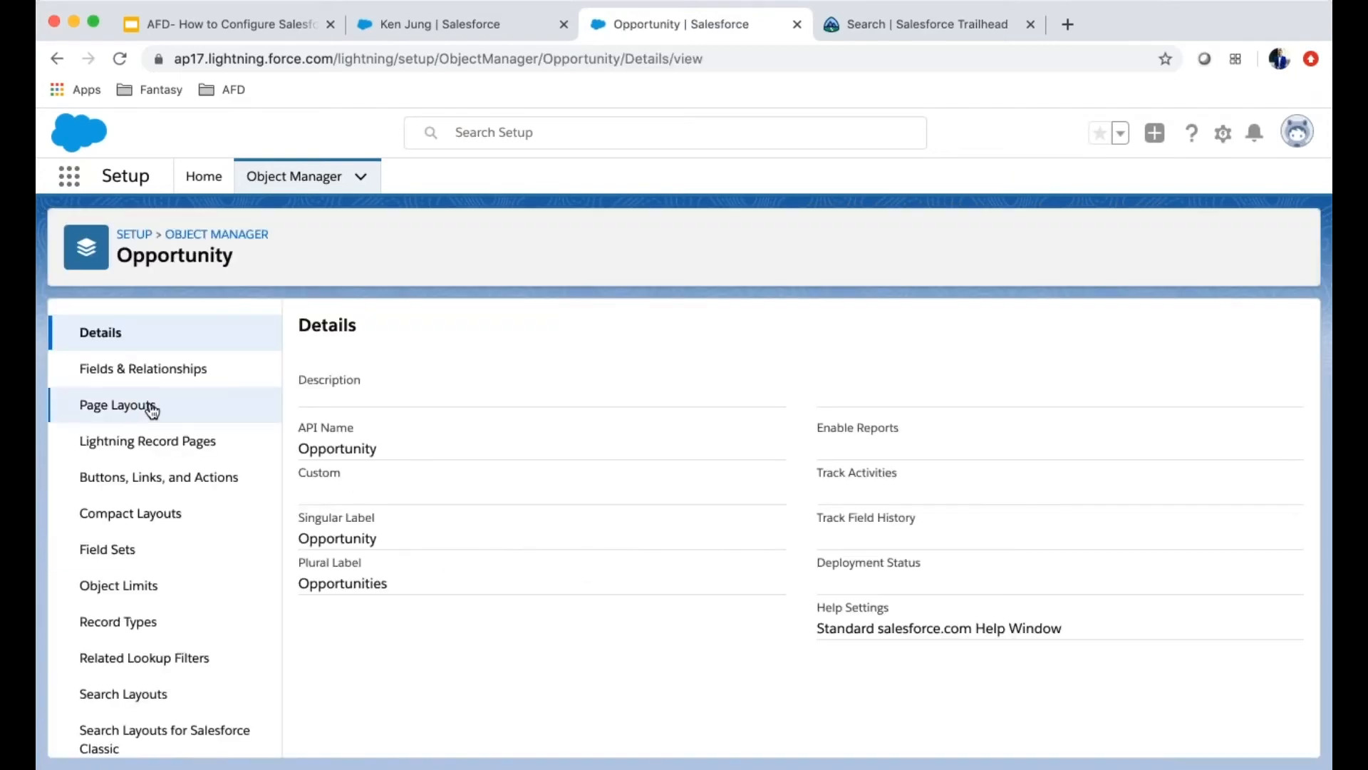
{"action": "left_click", "coordinate": [167, 372]}
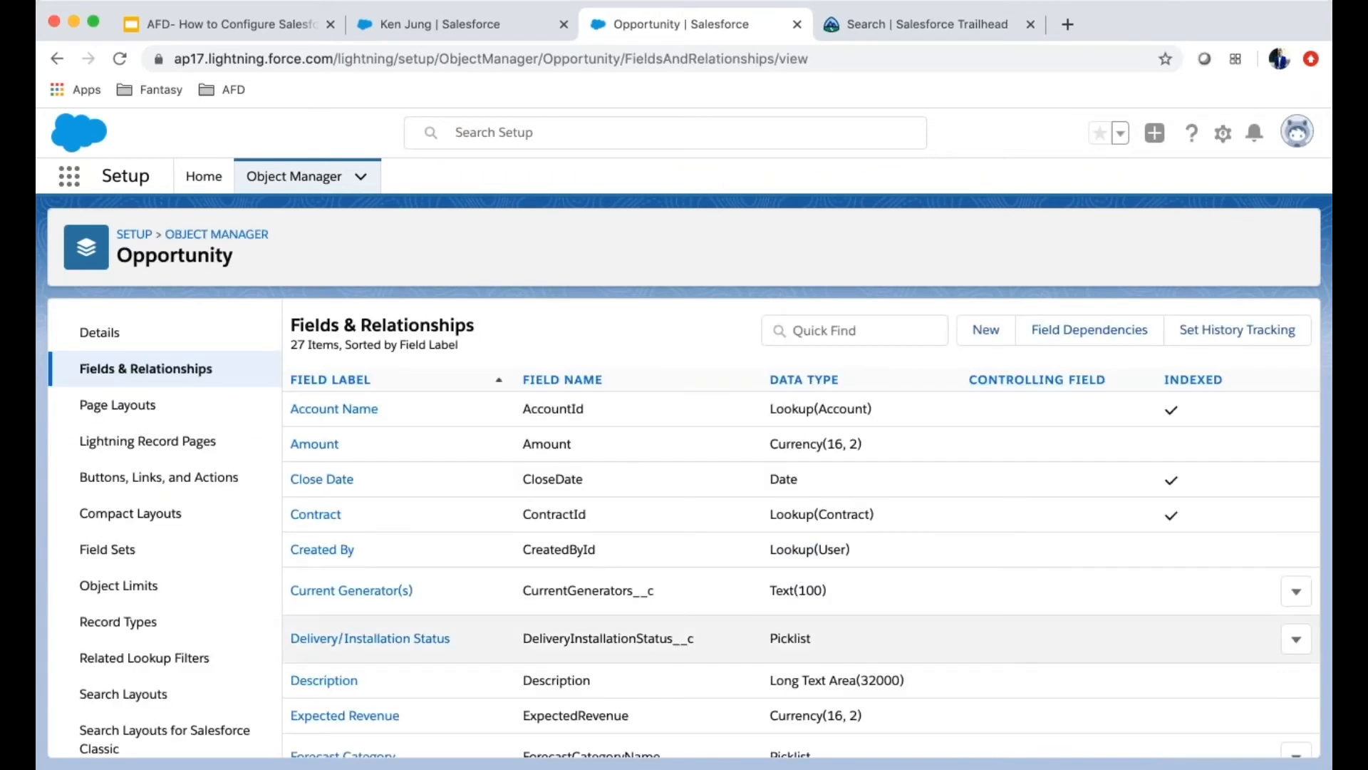
Step: Start a new custom field on the Opportunity object with Picklist as its data type
{"action": "left_click", "coordinate": [986, 331]}
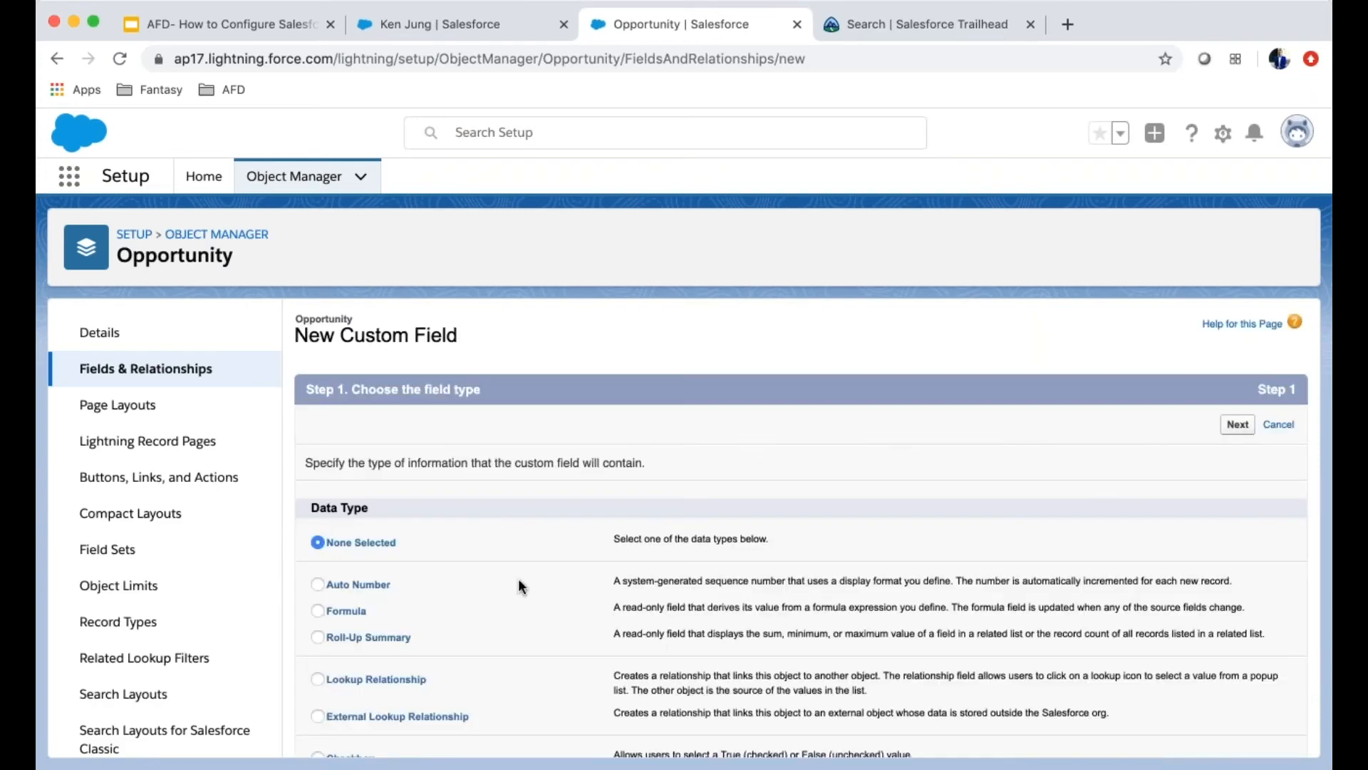
{"action": "scroll", "coordinate": [519, 579], "scroll_direction": "down", "scroll_amount": 5}
{"action": "scroll", "coordinate": [515, 584], "scroll_direction": "down", "scroll_amount": 1}
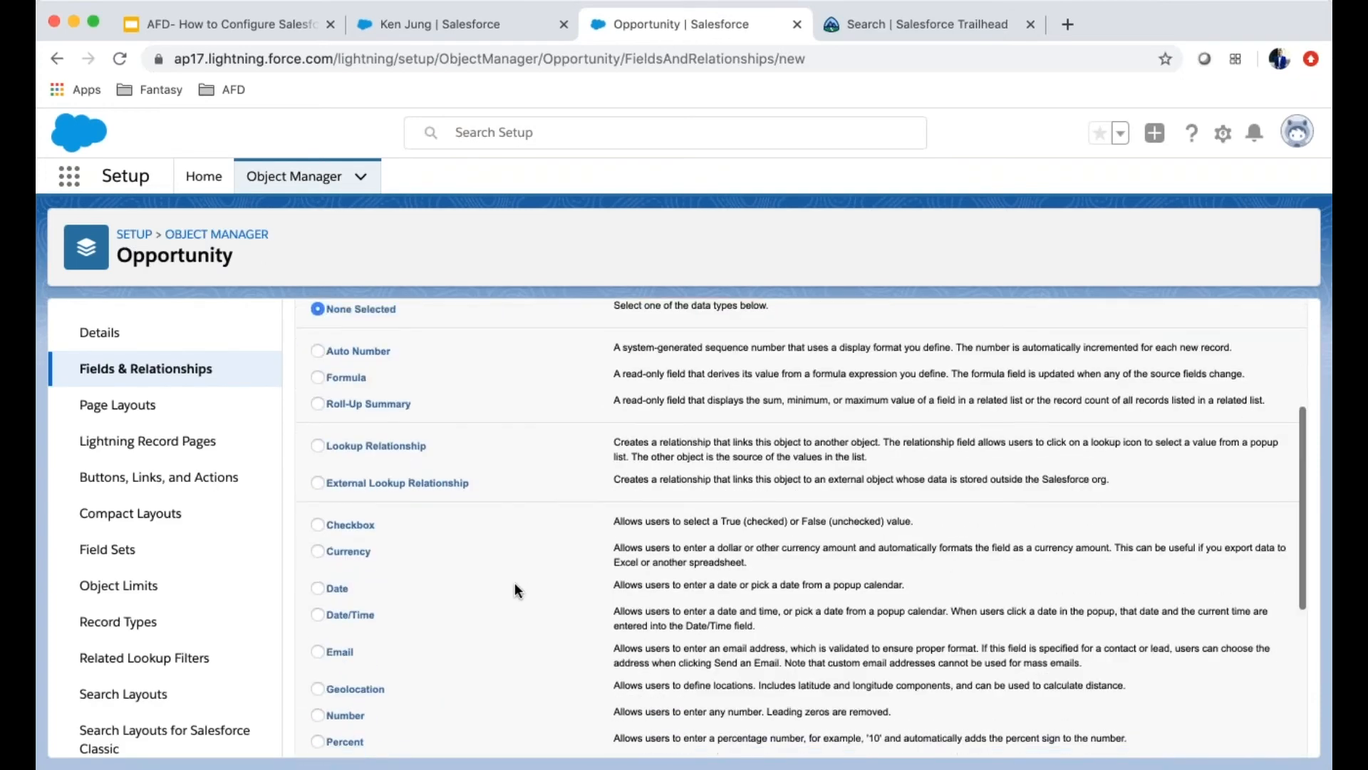
{"action": "scroll", "coordinate": [501, 603], "scroll_direction": "down", "scroll_amount": 3}
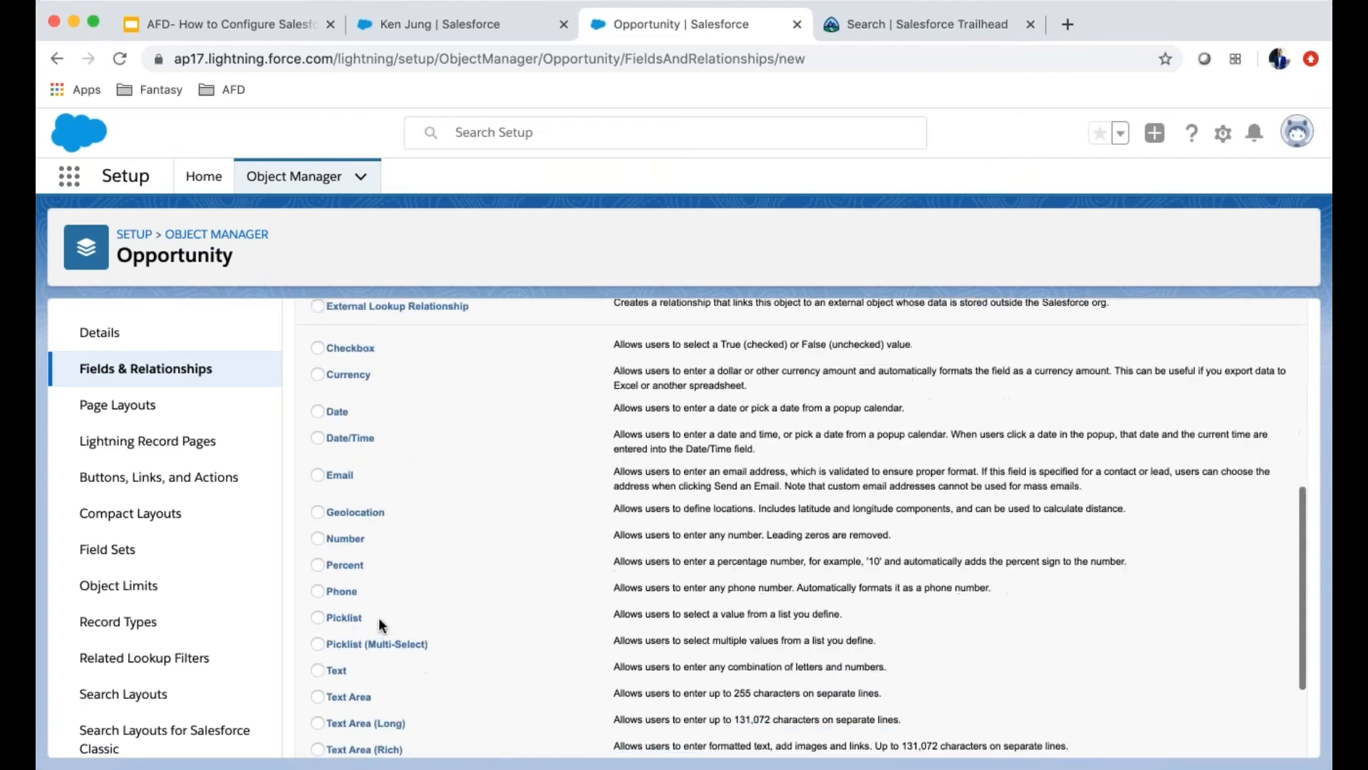
{"action": "scroll", "coordinate": [1182, 626], "scroll_direction": "down", "scroll_amount": 3}
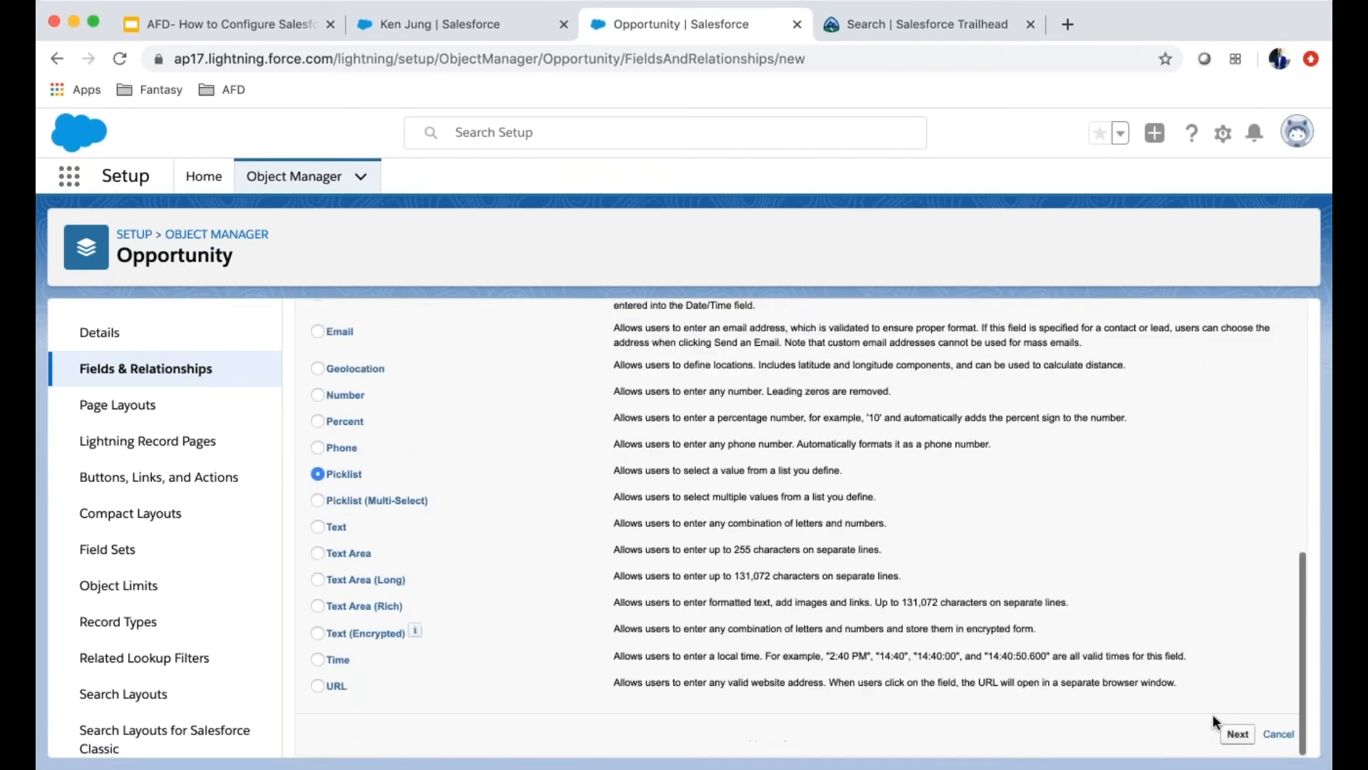
{"action": "left_click", "coordinate": [1231, 736]}
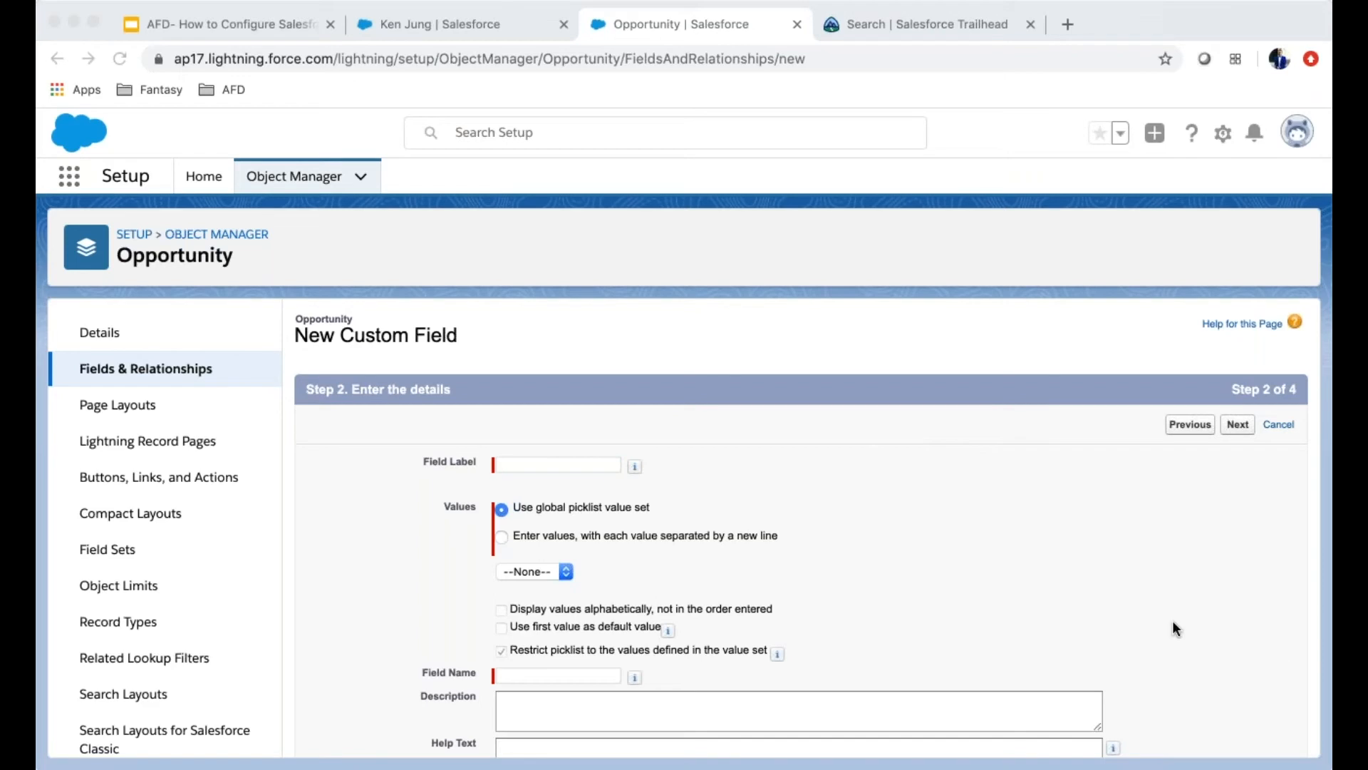
Step: Label the picklist field Installation Type and choose to enter its values one per line
{"action": "left_click", "coordinate": [613, 470]}
{"action": "type", "text": "Installation Type"}
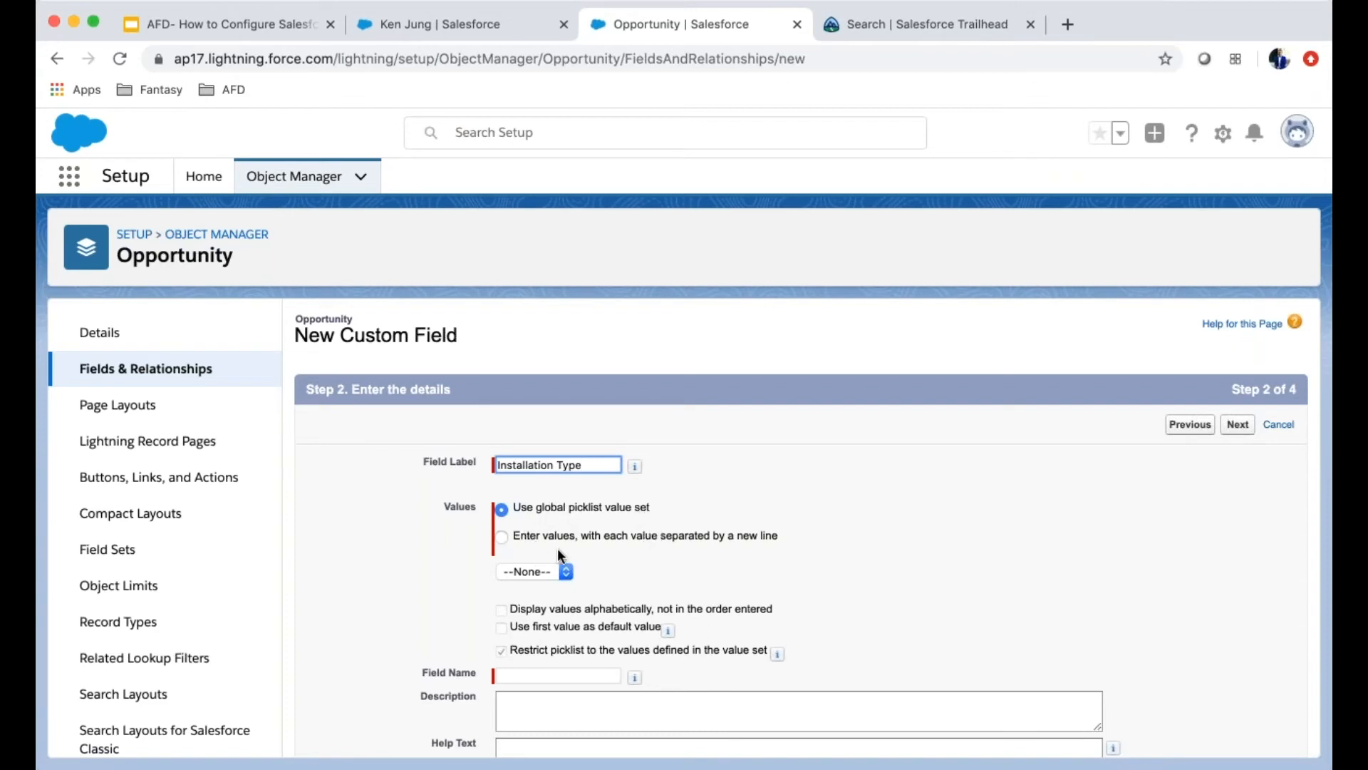
{"action": "left_click", "coordinate": [587, 536]}
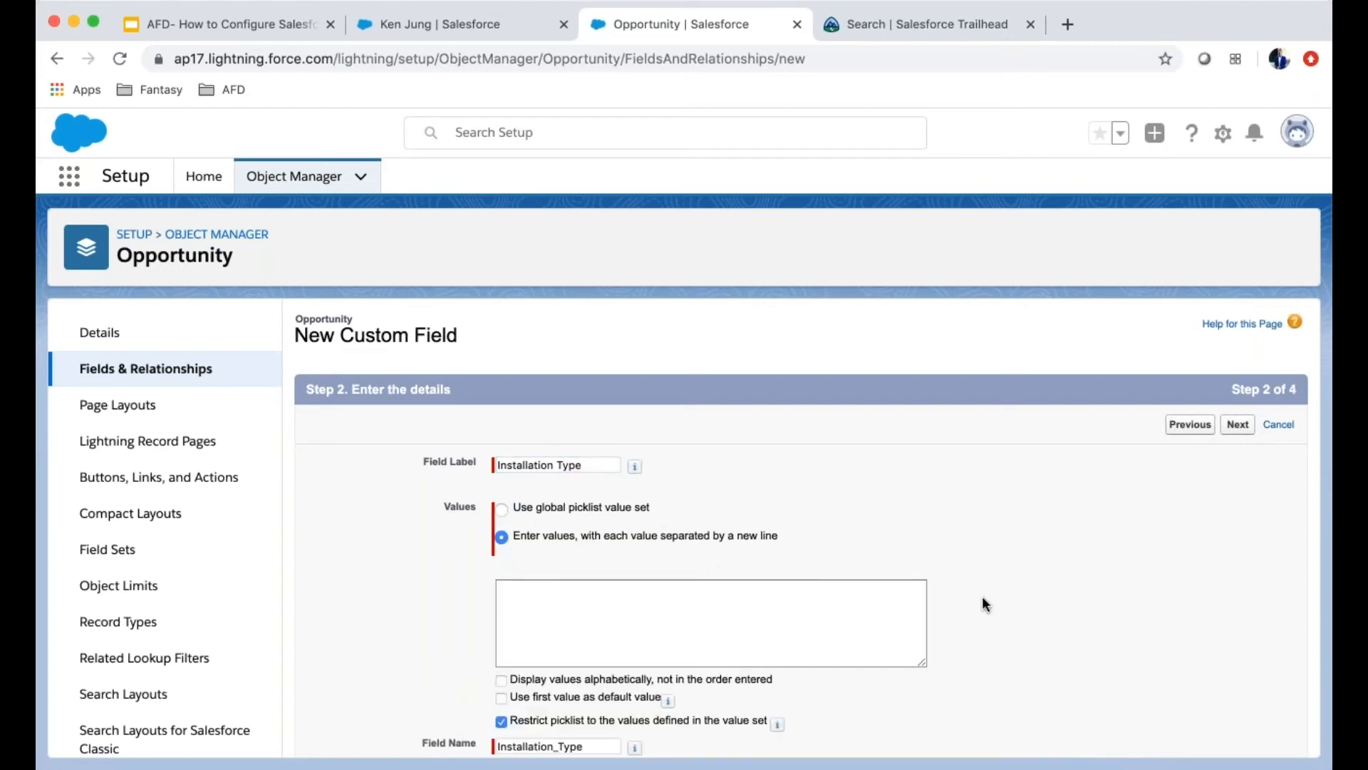
Step: Enter Condominium, Town house, Single Detached, Industrial and Commercial as picklist values and continue to field-level security
{"action": "scroll", "coordinate": [982, 595], "scroll_direction": "down", "scroll_amount": 2}
{"action": "scroll", "coordinate": [982, 599], "scroll_direction": "down", "scroll_amount": 1}
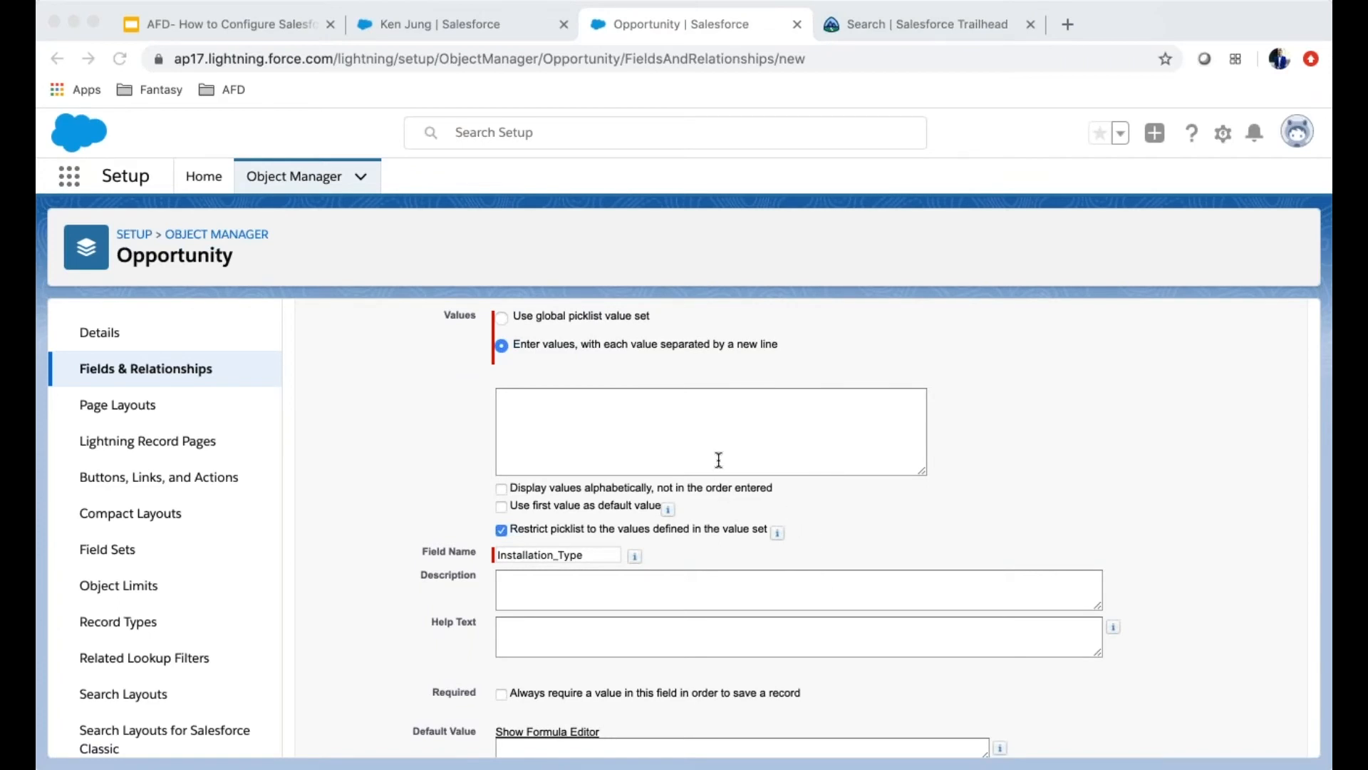
{"action": "left_click", "coordinate": [601, 412]}
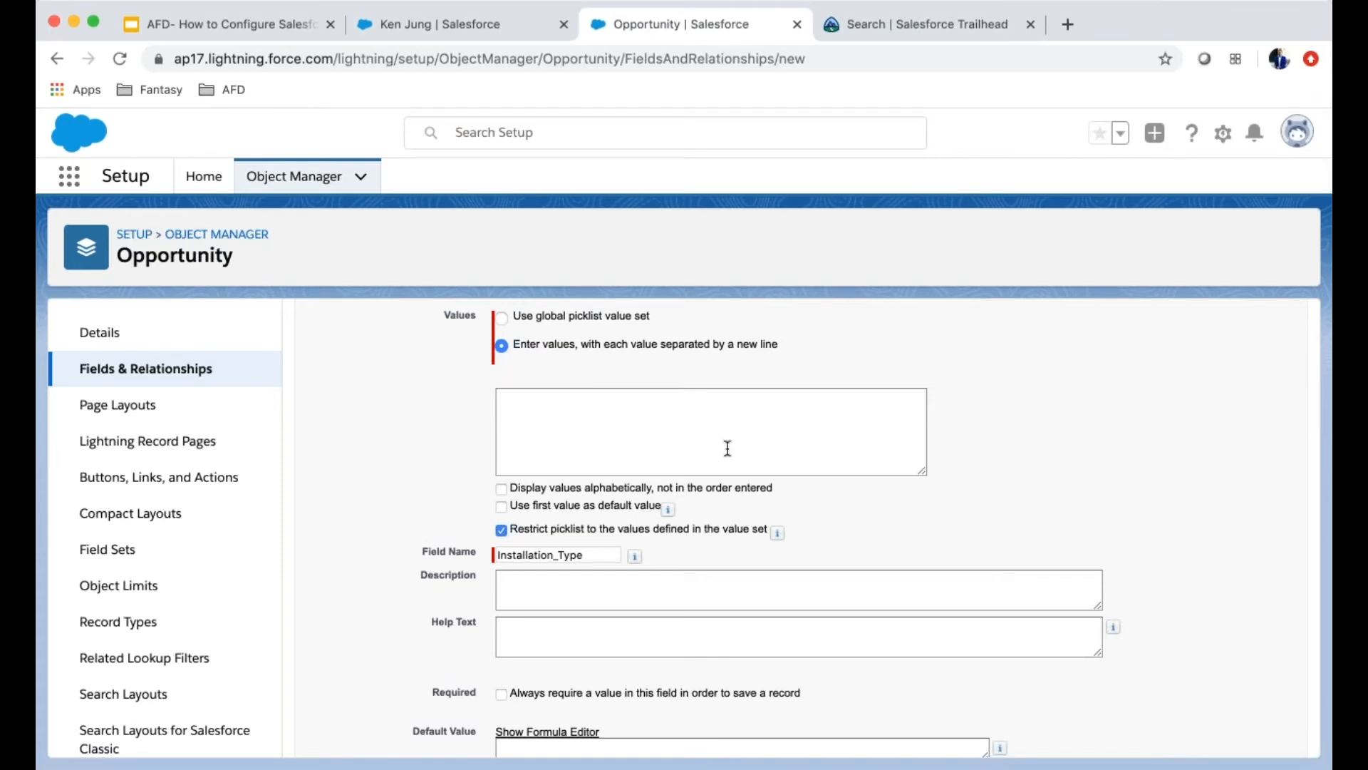
{"action": "type", "text": "Condominium Town house Single Detached Industrial Commercial"}
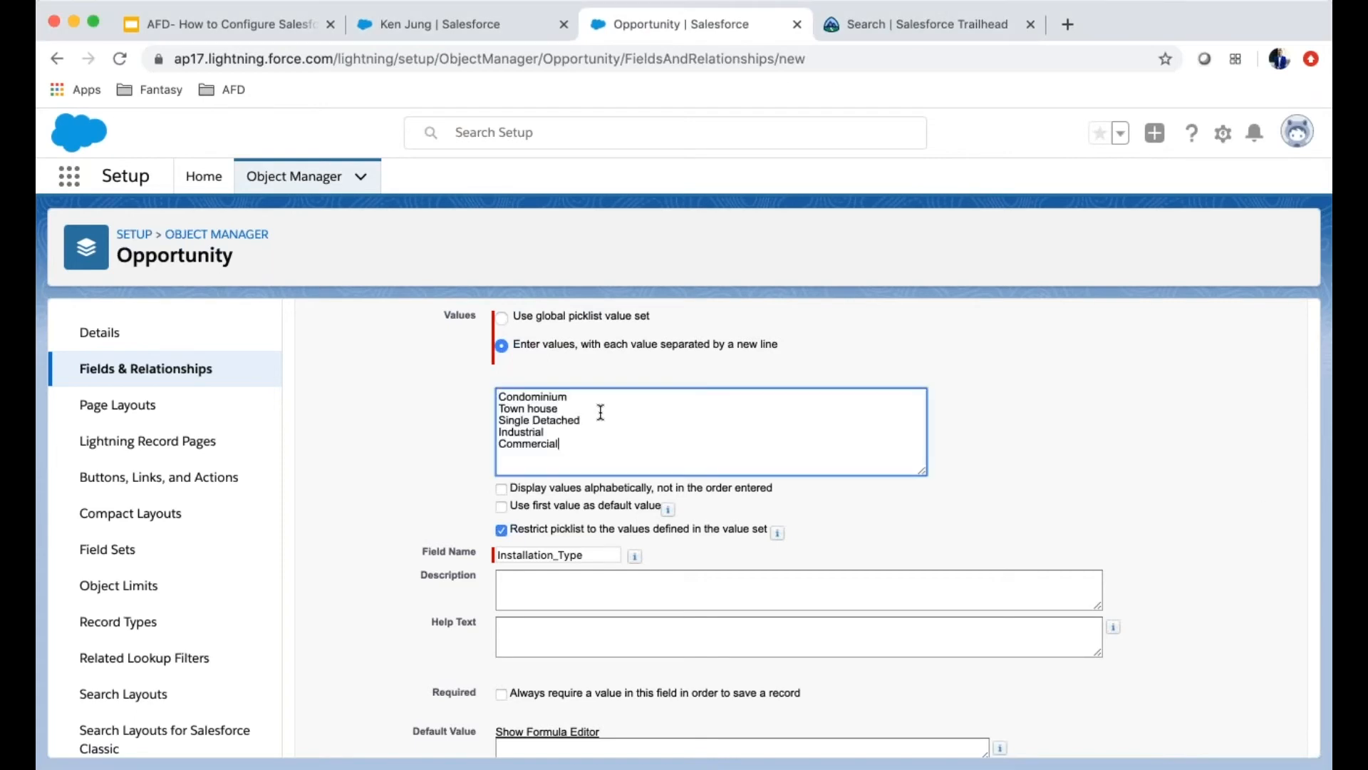
{"action": "scroll", "coordinate": [568, 397], "scroll_direction": "up", "scroll_amount": 1}
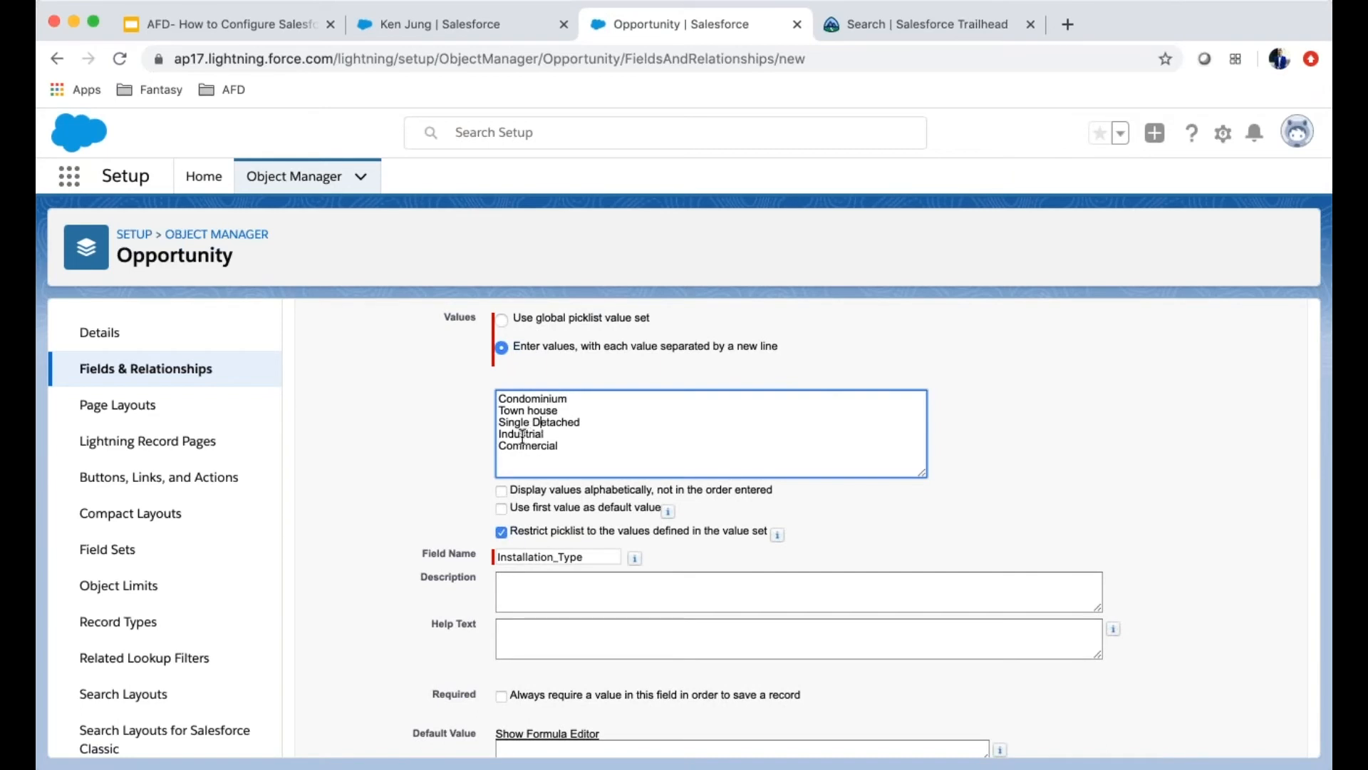
{"action": "left_click", "coordinate": [542, 446]}
{"action": "left_click_drag", "start_coordinate": [559, 446], "coordinate": [464, 388]}
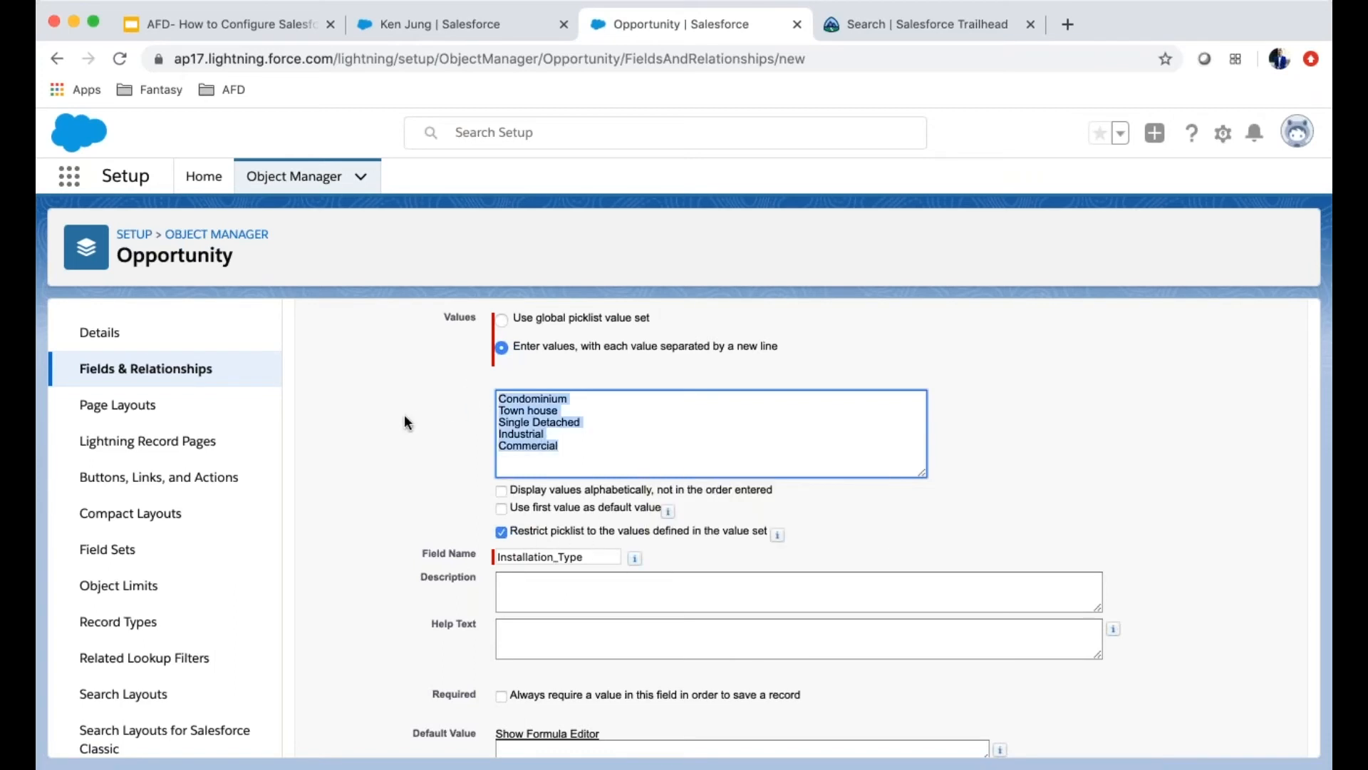
{"action": "left_click", "coordinate": [423, 441]}
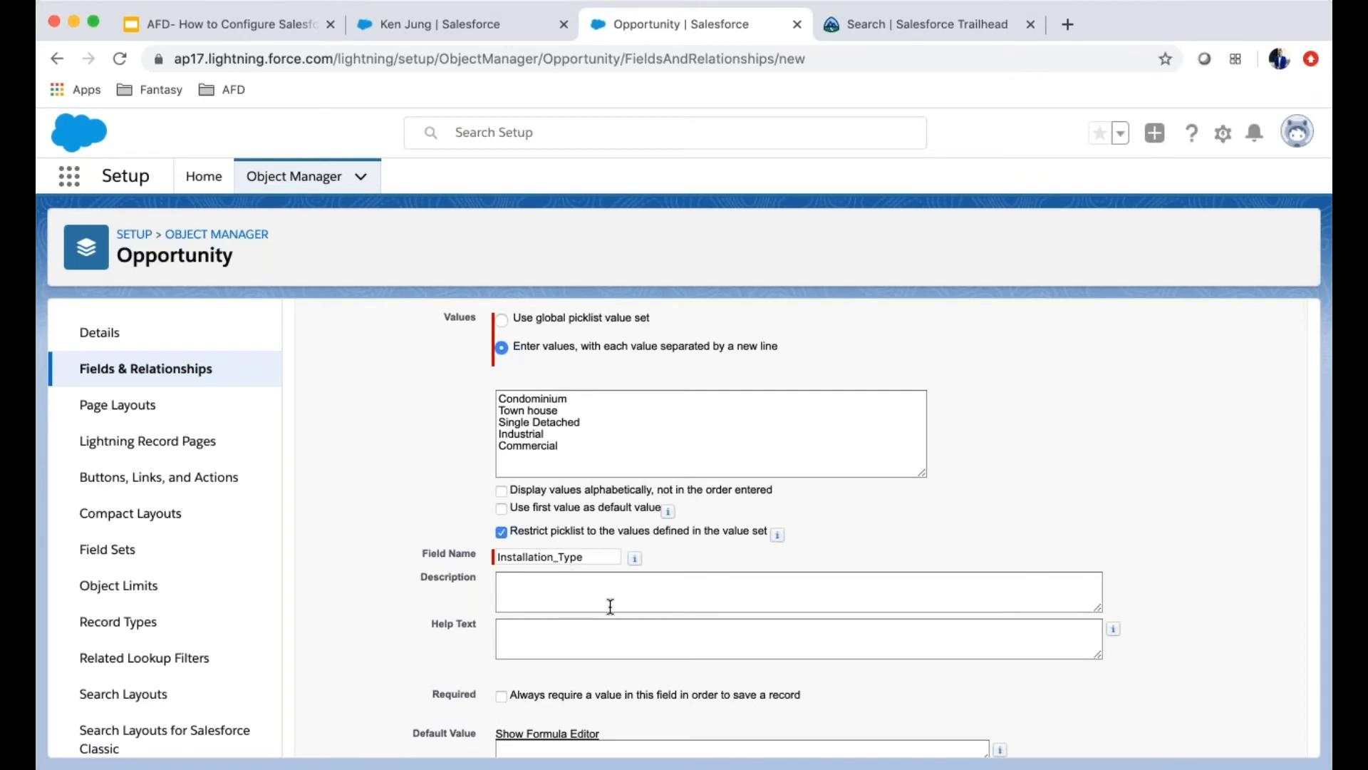
{"action": "scroll", "coordinate": [608, 605], "scroll_direction": "down", "scroll_amount": 3}
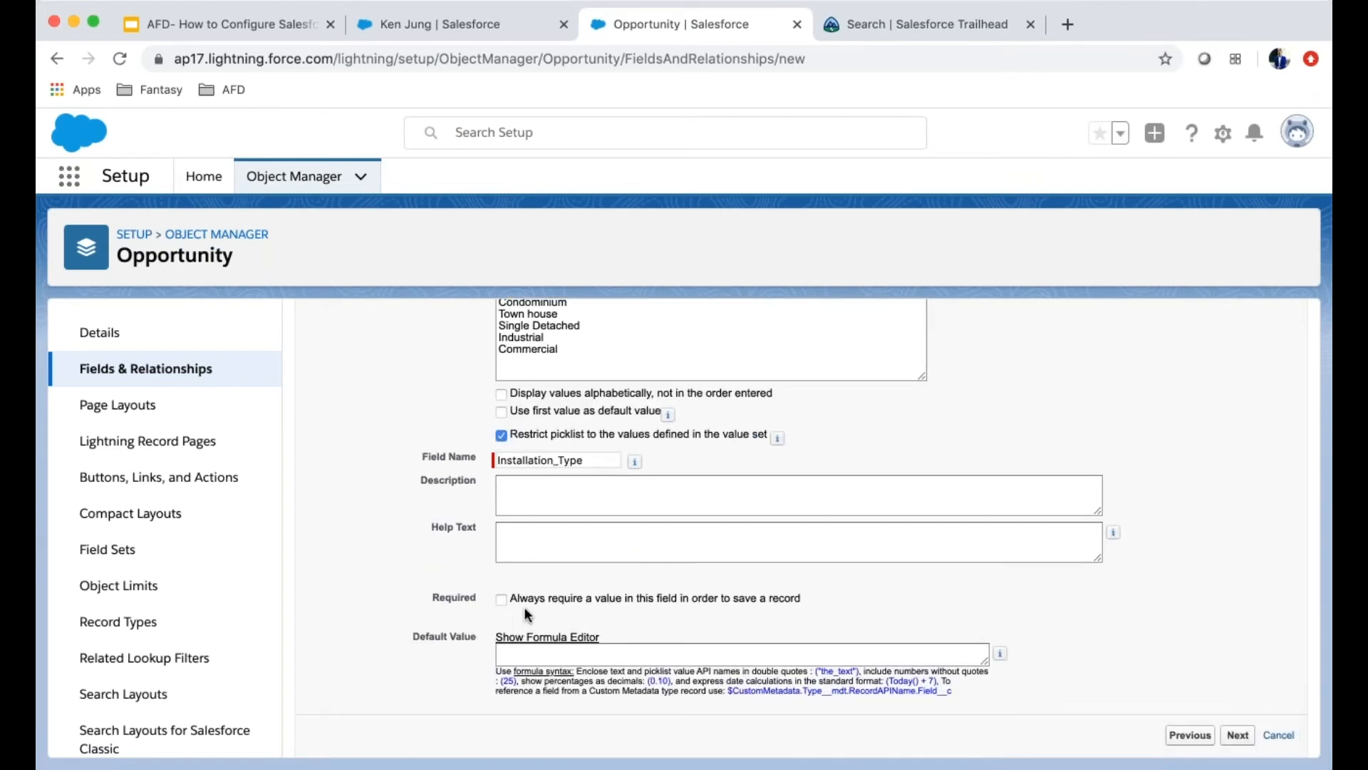
{"action": "scroll", "coordinate": [1198, 617], "scroll_direction": "down", "scroll_amount": 1}
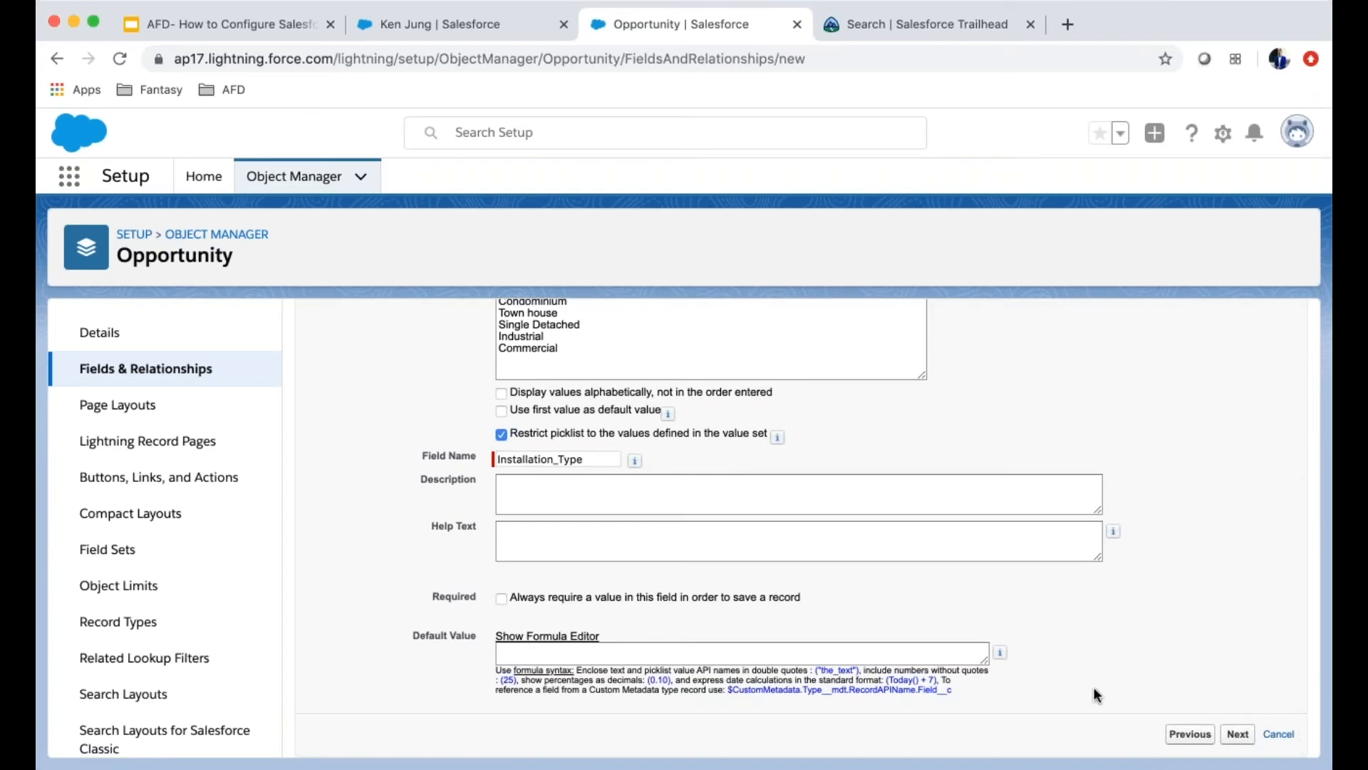
{"action": "left_click", "coordinate": [1232, 734]}
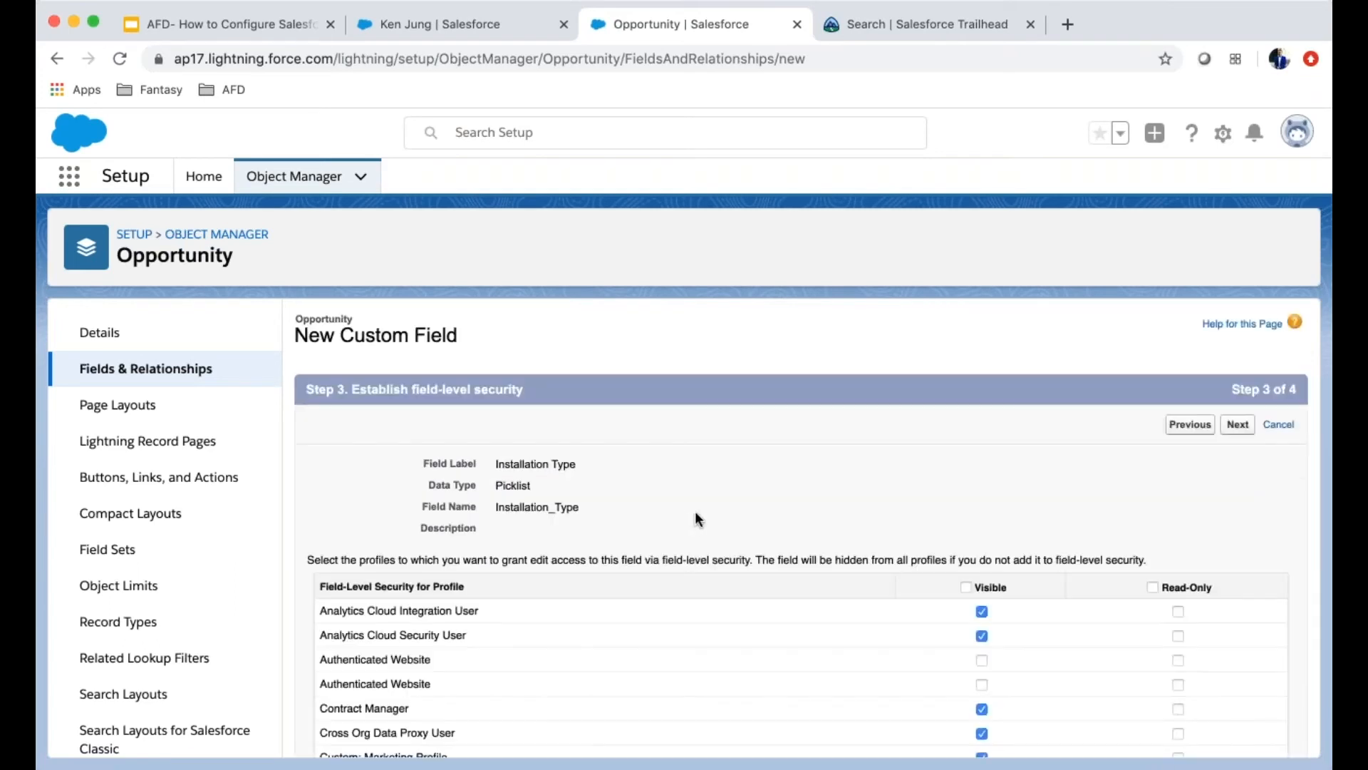
Step: Accept the default field-level security and all page layouts, then save the Installation Type field and begin another custom field
{"action": "scroll", "coordinate": [1064, 538], "scroll_direction": "down", "scroll_amount": 1}
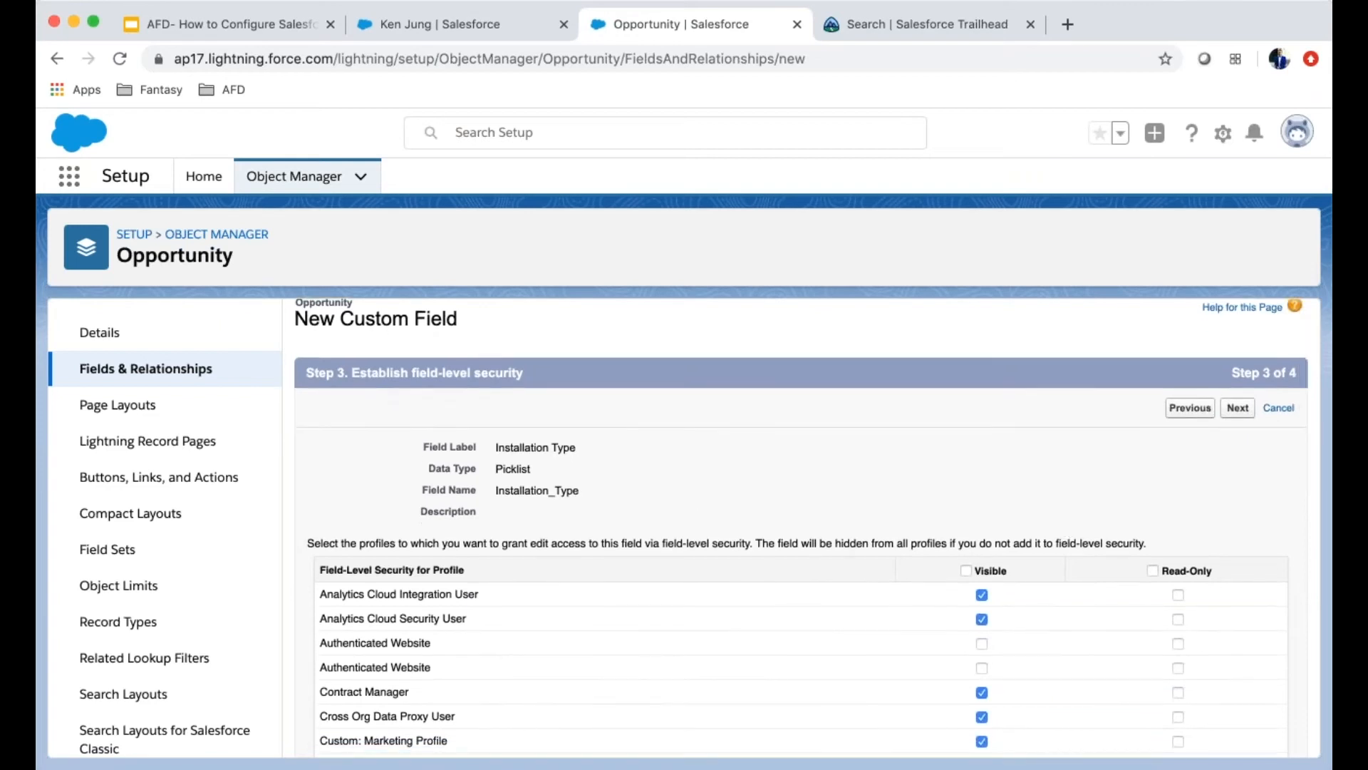
{"action": "scroll", "coordinate": [1159, 499], "scroll_direction": "down", "scroll_amount": 5}
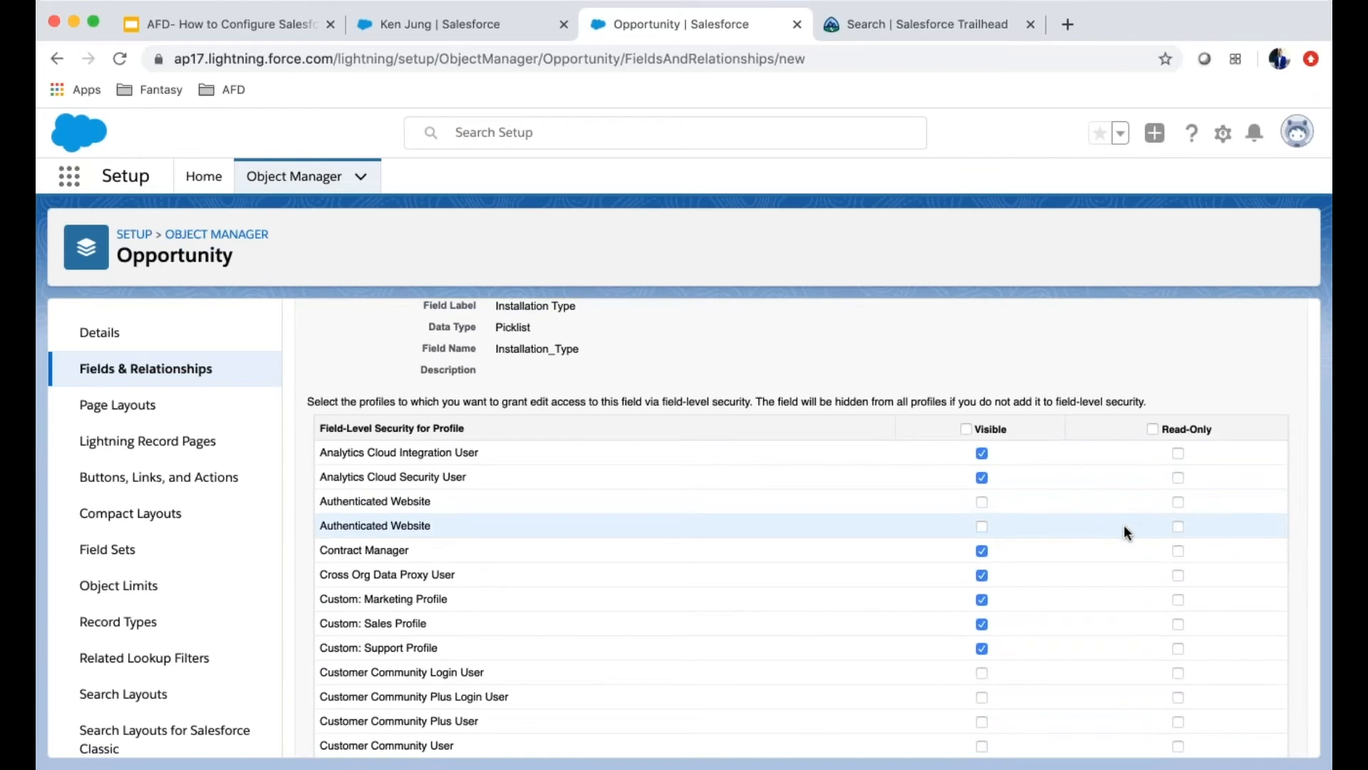
{"action": "scroll", "coordinate": [1130, 517], "scroll_direction": "up", "scroll_amount": 2}
{"action": "scroll", "coordinate": [1126, 523], "scroll_direction": "down", "scroll_amount": 7}
{"action": "scroll", "coordinate": [1126, 531], "scroll_direction": "down", "scroll_amount": 1}
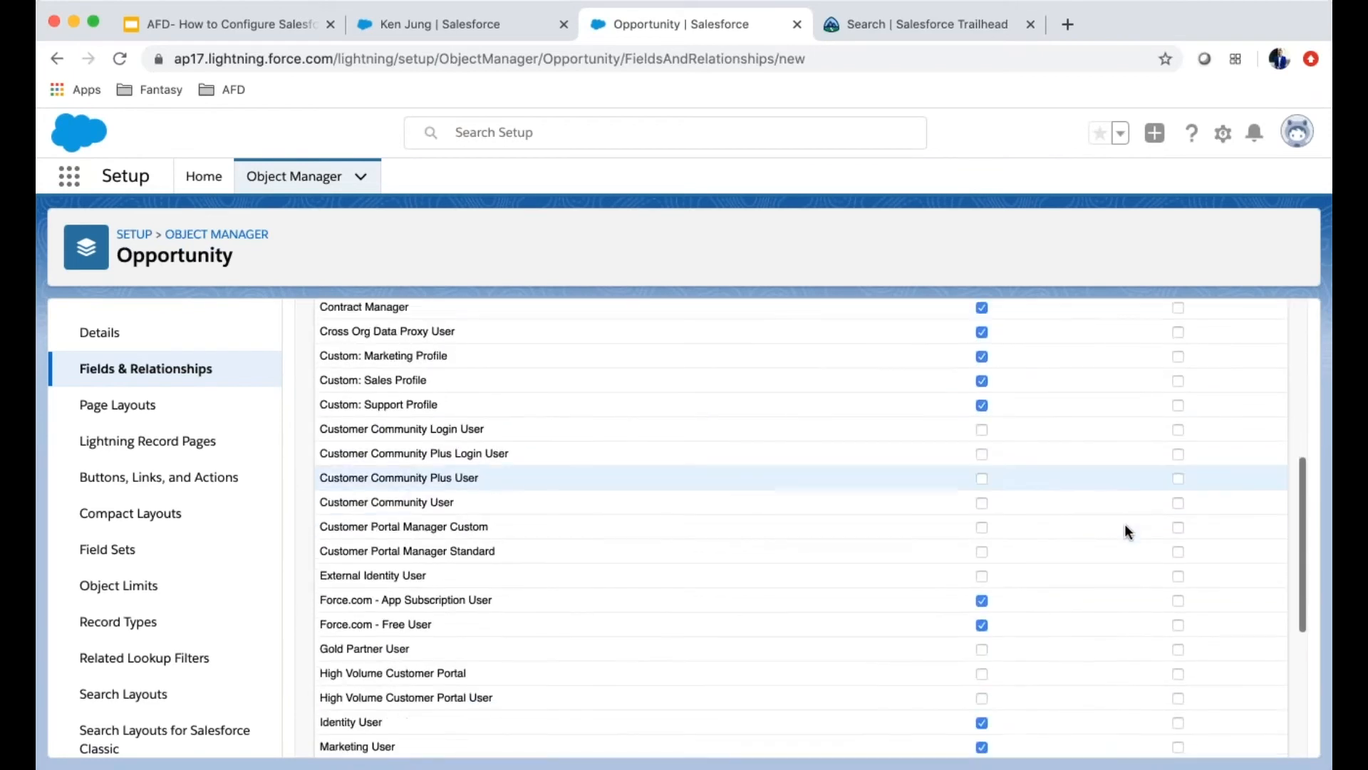
{"action": "scroll", "coordinate": [1125, 531], "scroll_direction": "down", "scroll_amount": 4}
{"action": "scroll", "coordinate": [1119, 531], "scroll_direction": "down", "scroll_amount": 4}
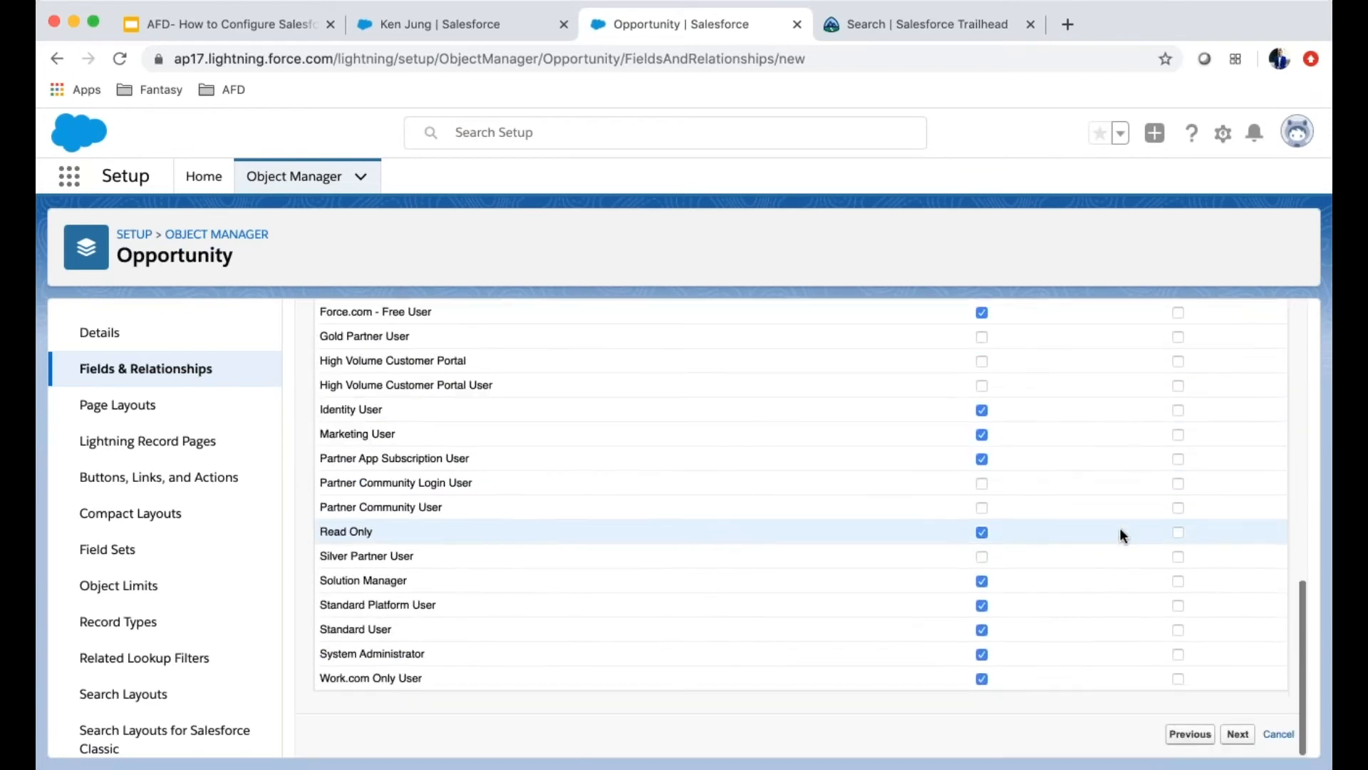
{"action": "left_click", "coordinate": [1244, 735]}
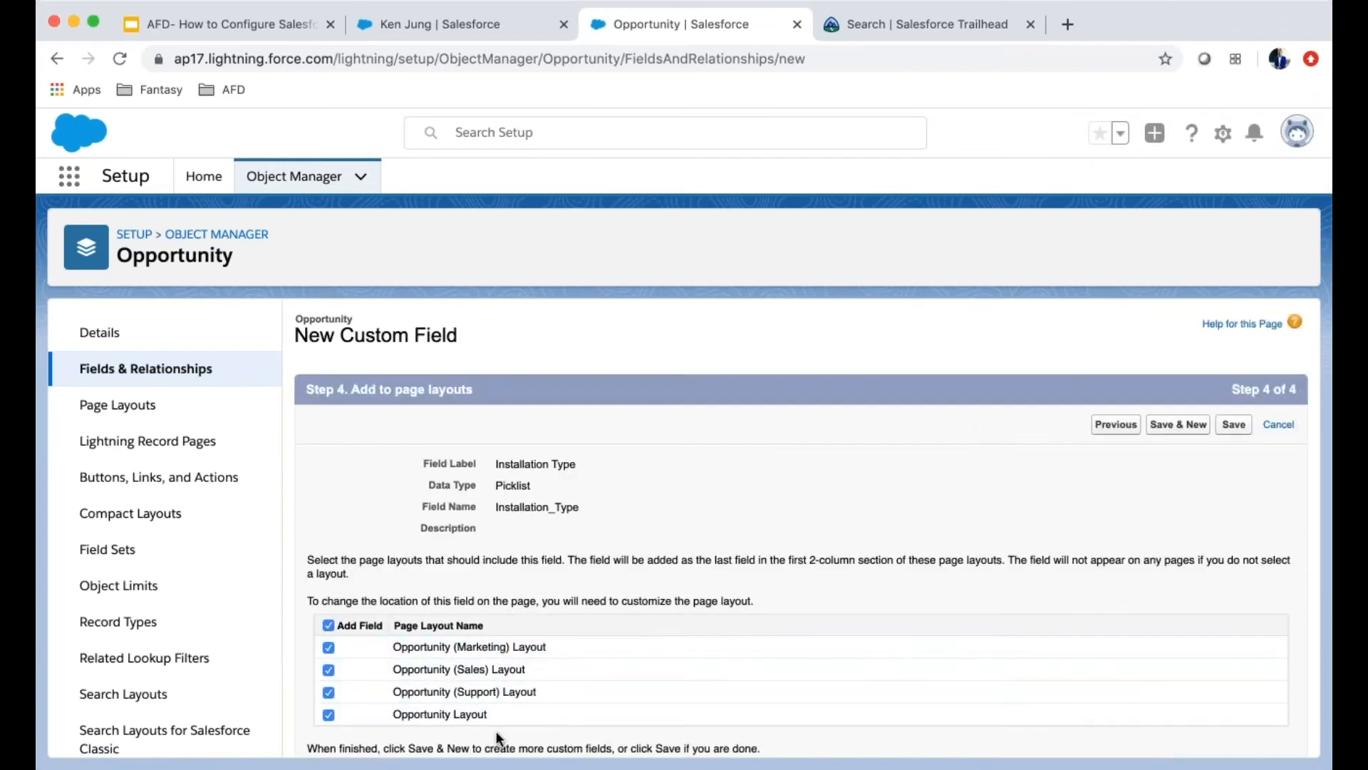
{"action": "scroll", "coordinate": [707, 676], "scroll_direction": "down", "scroll_amount": 2}
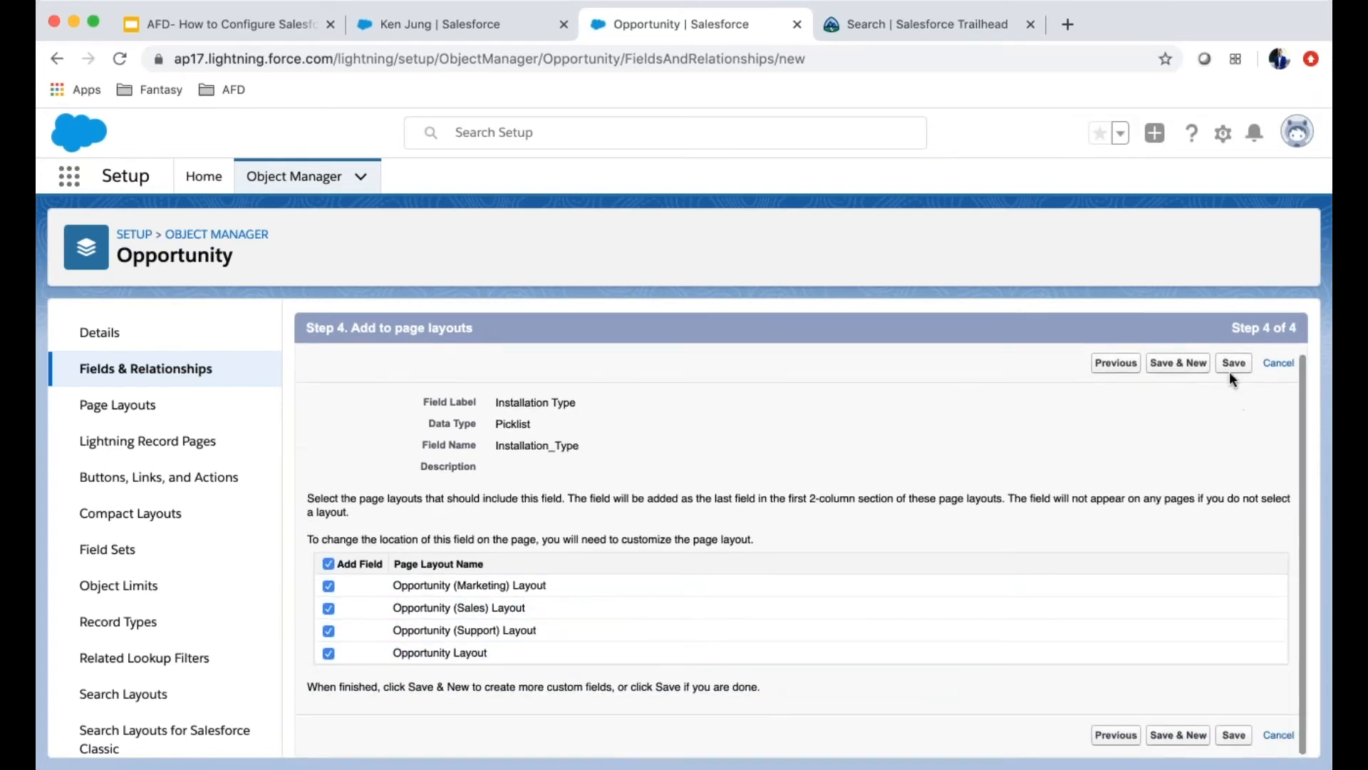
{"action": "left_click", "coordinate": [1197, 365]}
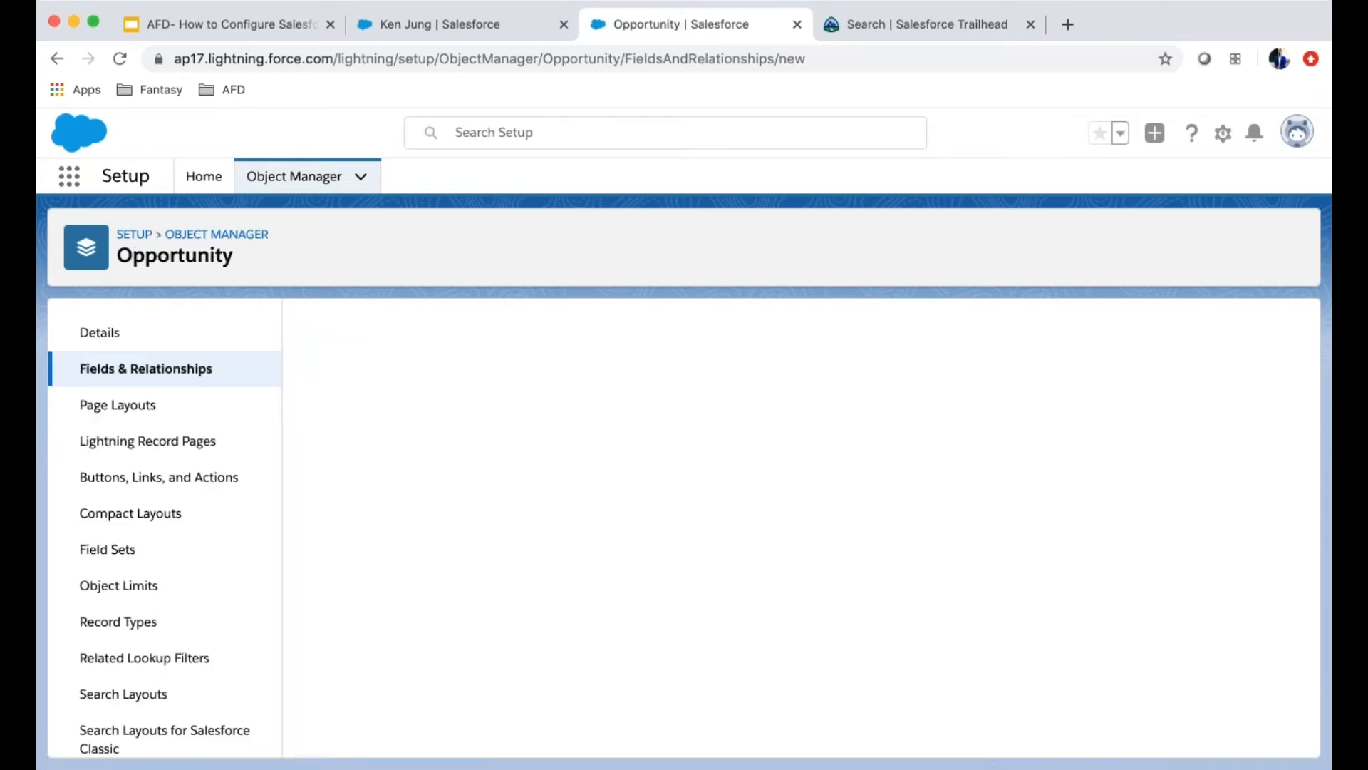
Step: Choose Picklist as the data type of the second custom field and continue to its details
{"action": "scroll", "coordinate": [579, 631], "scroll_direction": "down", "scroll_amount": 5}
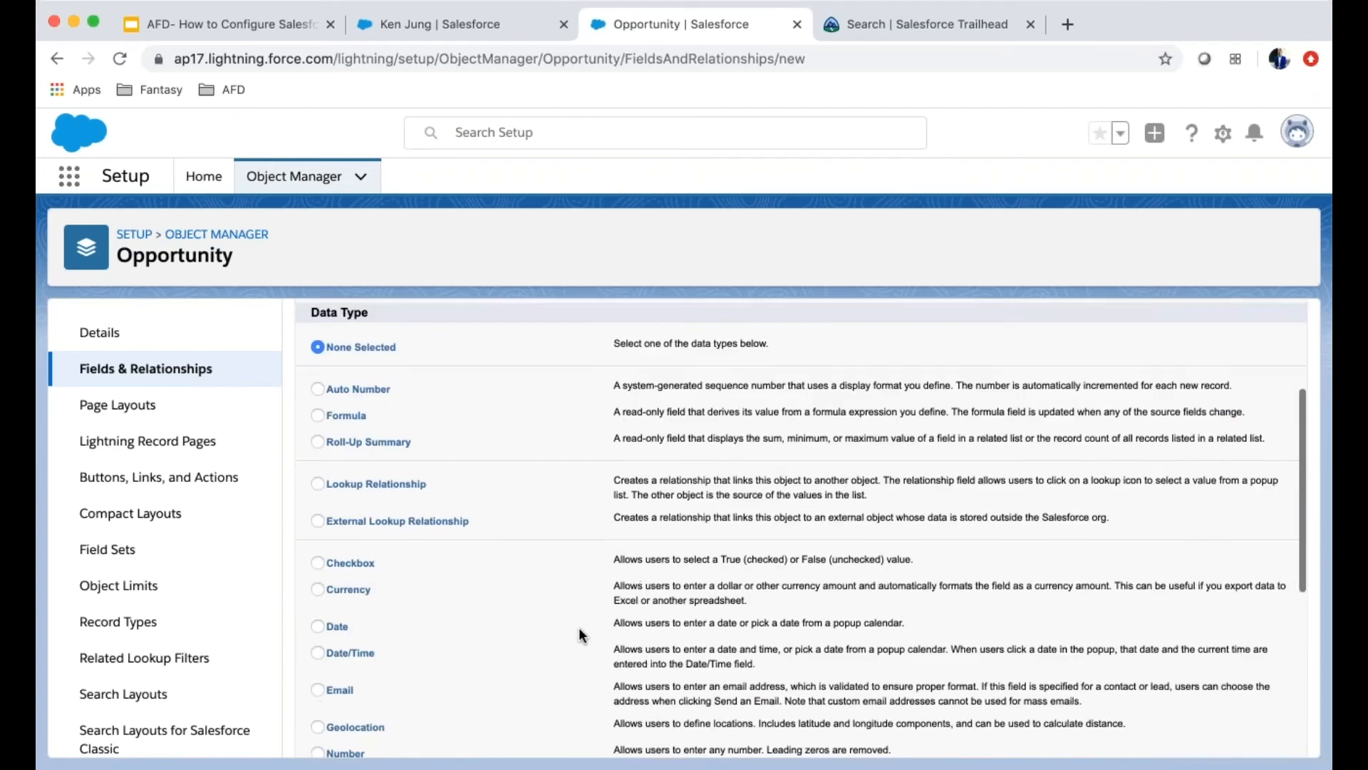
{"action": "scroll", "coordinate": [456, 670], "scroll_direction": "down", "scroll_amount": 6}
{"action": "left_click", "coordinate": [337, 584]}
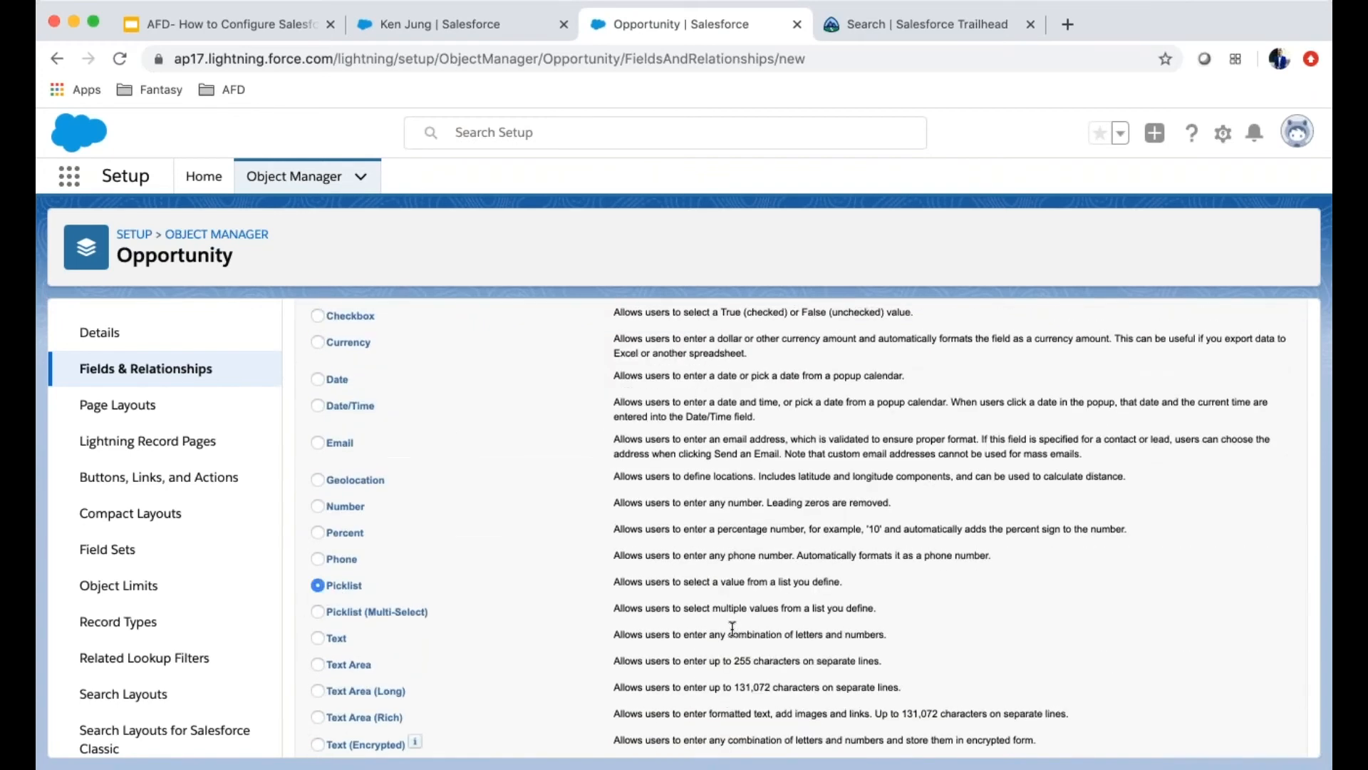
{"action": "scroll", "coordinate": [1033, 627], "scroll_direction": "down", "scroll_amount": 3}
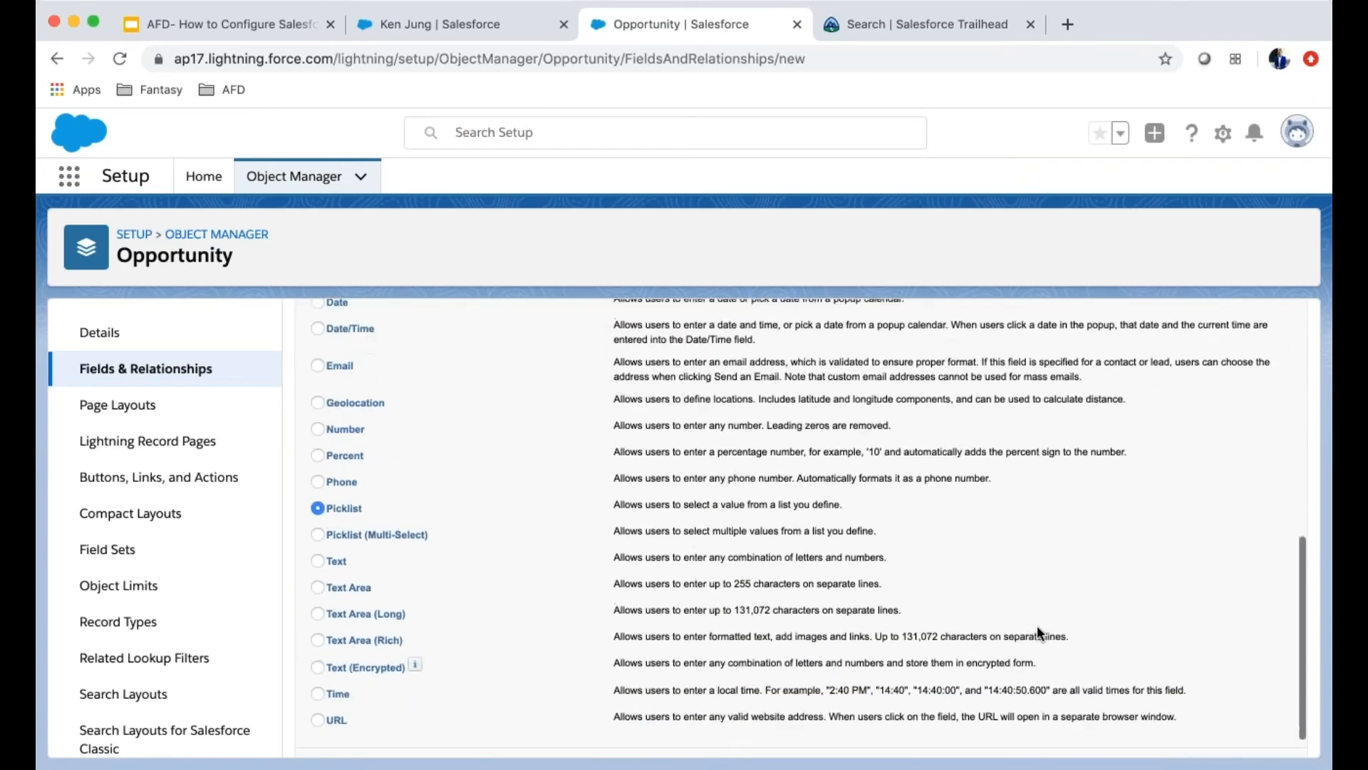
{"action": "left_click", "coordinate": [1237, 734]}
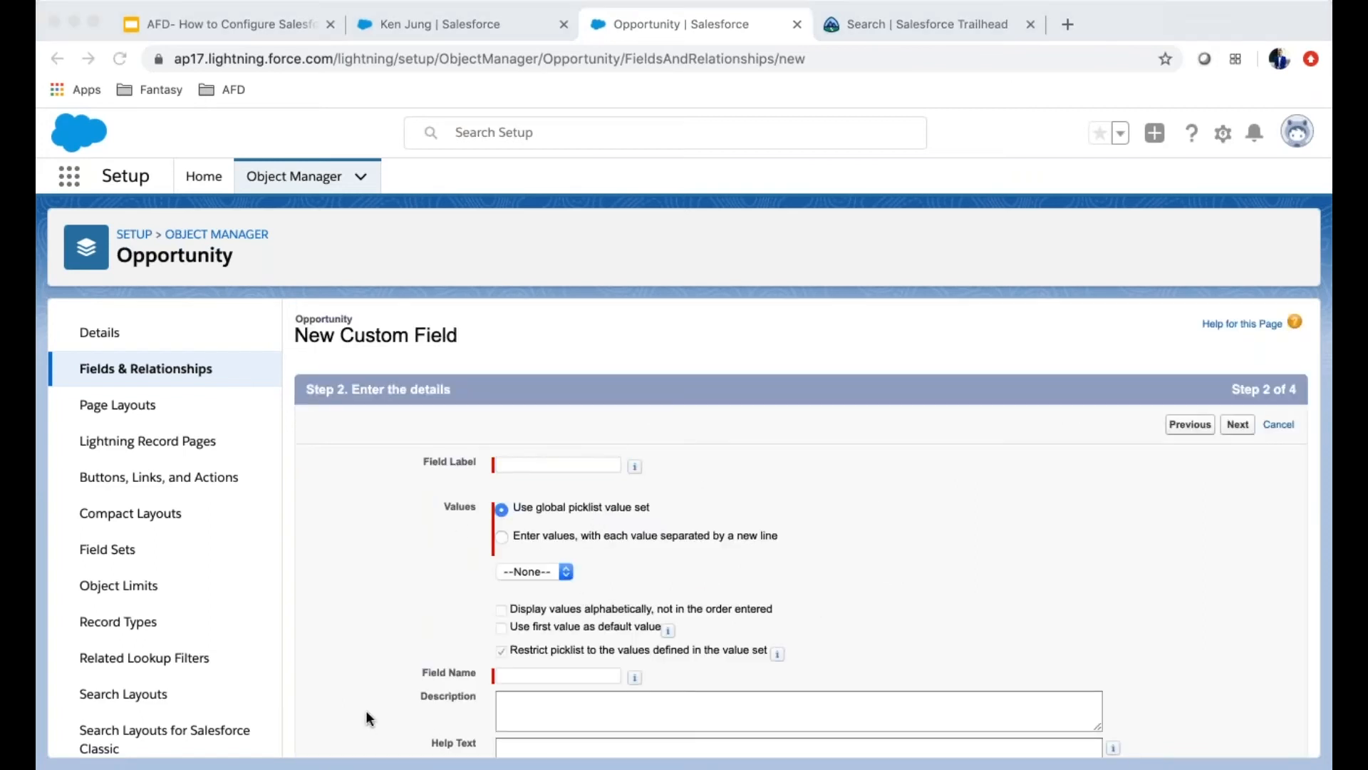
Step: Label the second picklist field Potential Product and choose to enter its values one per line
{"action": "left_click", "coordinate": [472, 522]}
{"action": "type", "text": "POte"}
{"action": "key", "text": "BackSpace"}
{"action": "key", "text": "BackSpace"}
{"action": "key", "text": "BackSpace"}
{"action": "type", "text": "otential Product"}
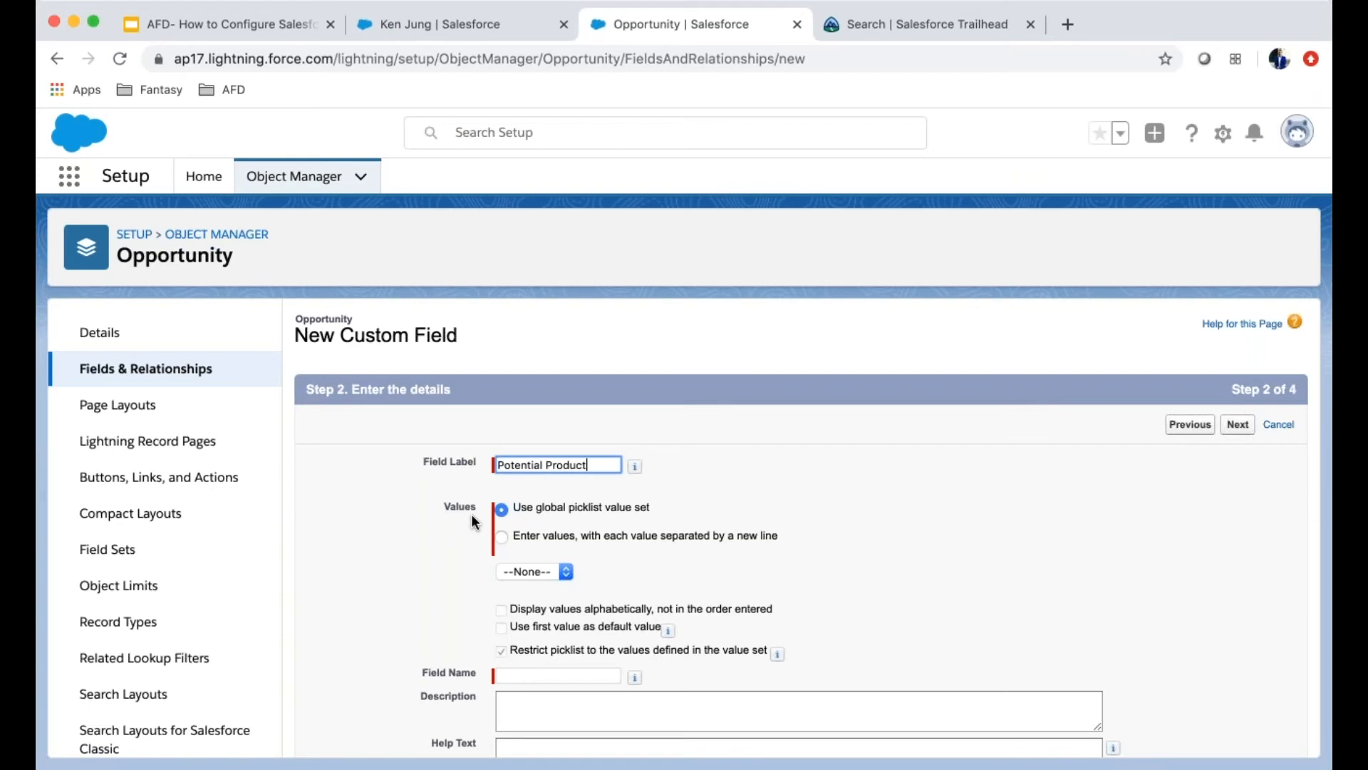
{"action": "left_click", "coordinate": [627, 528]}
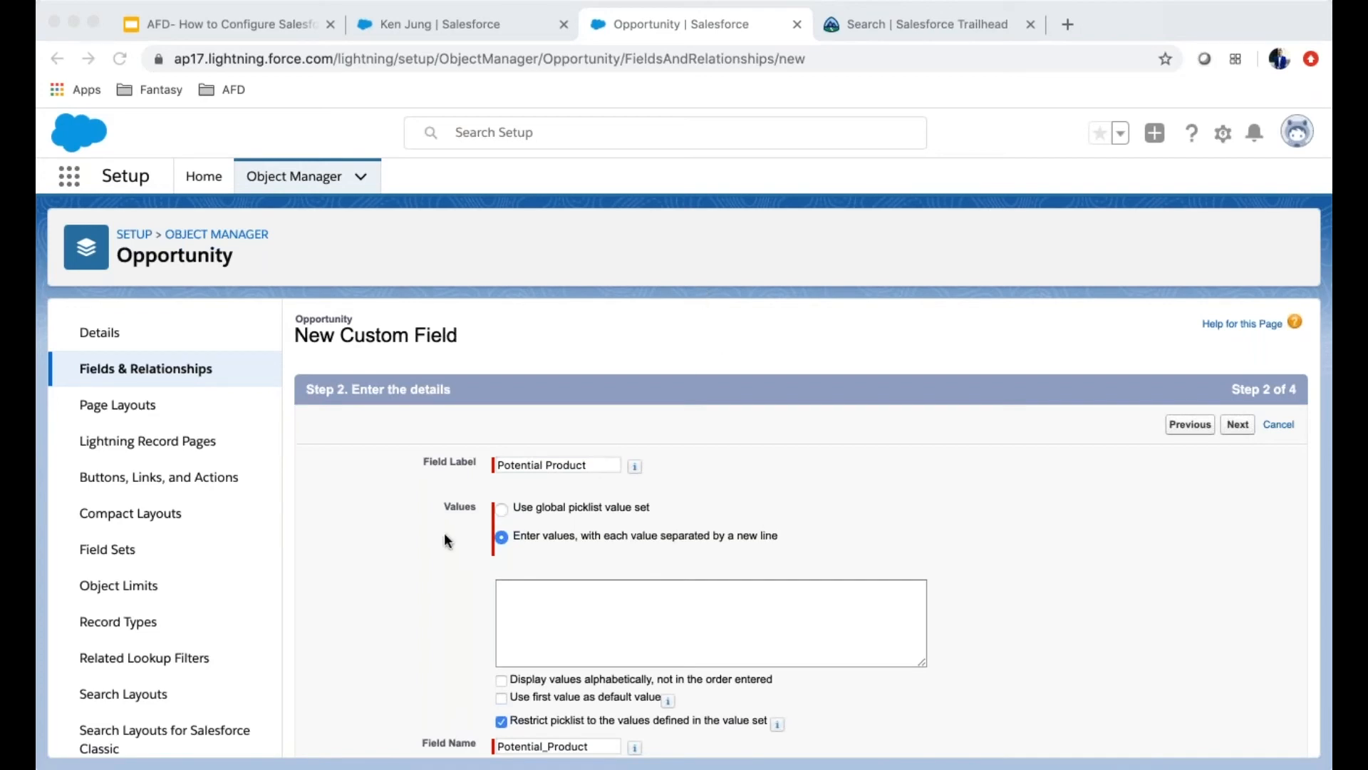
Step: Paste the product codes RC111 through CX34, one per line, as the values of the Potential Product picklist
{"action": "left_click", "coordinate": [610, 612]}
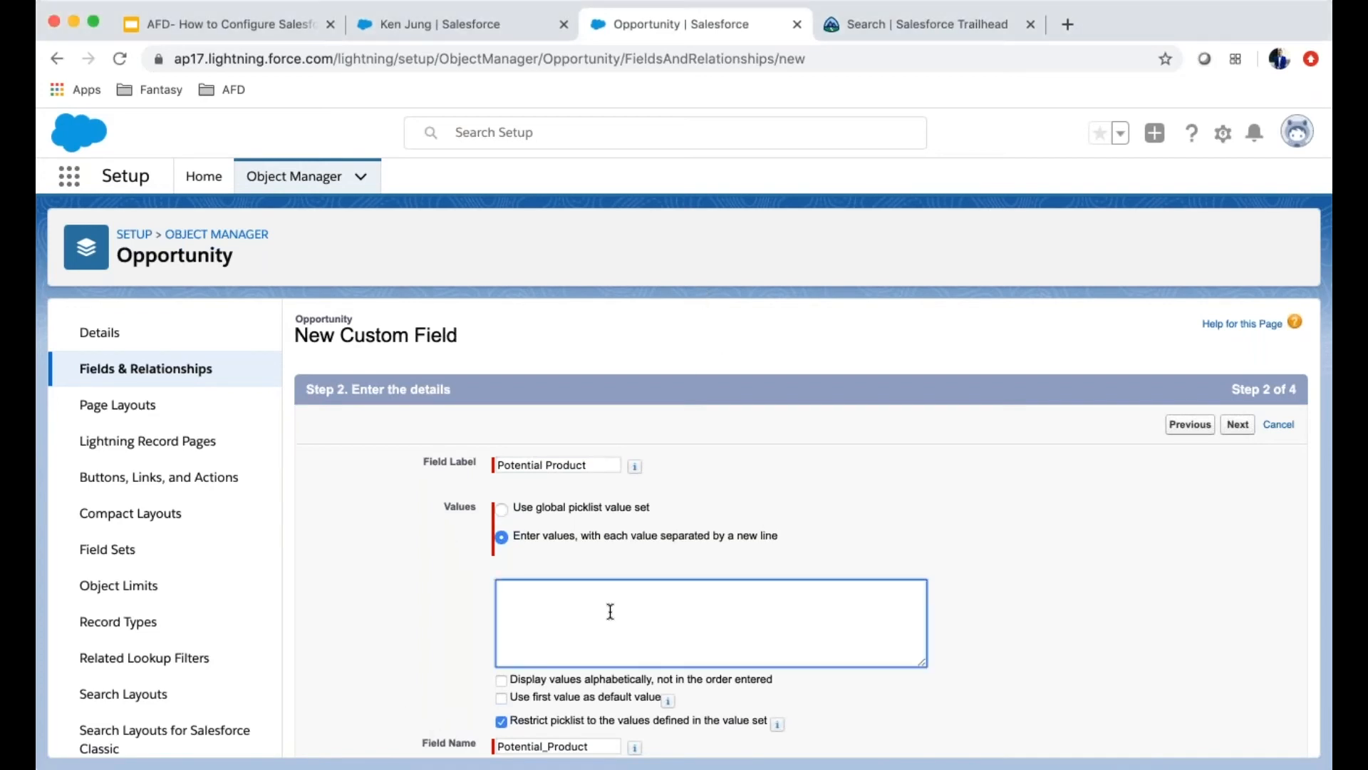
{"action": "key", "text": "super+v"}
{"action": "scroll", "coordinate": [611, 612], "scroll_direction": "up", "scroll_amount": 5}
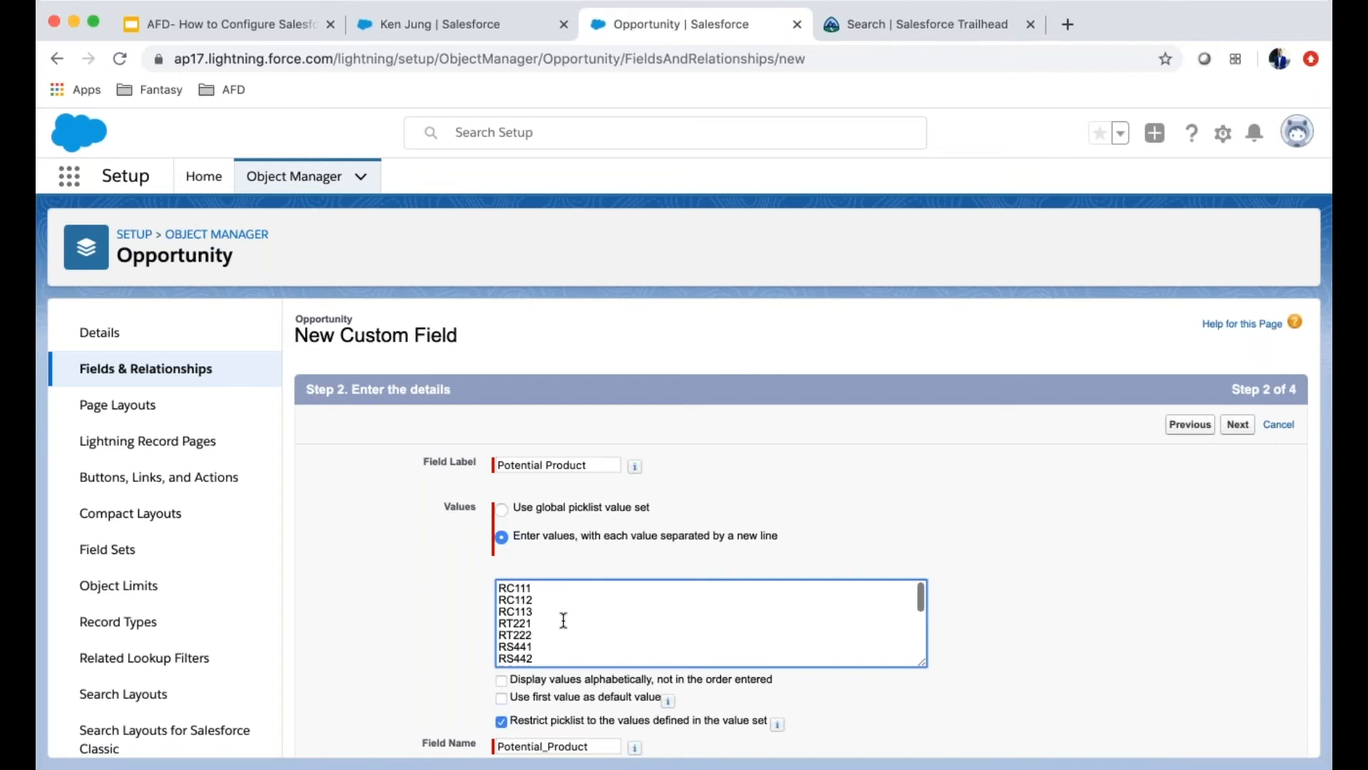
{"action": "scroll", "coordinate": [563, 620], "scroll_direction": "down", "scroll_amount": 3}
{"action": "scroll", "coordinate": [563, 620], "scroll_direction": "up", "scroll_amount": 3}
{"action": "left_click_drag", "start_coordinate": [536, 613], "coordinate": [485, 592]}
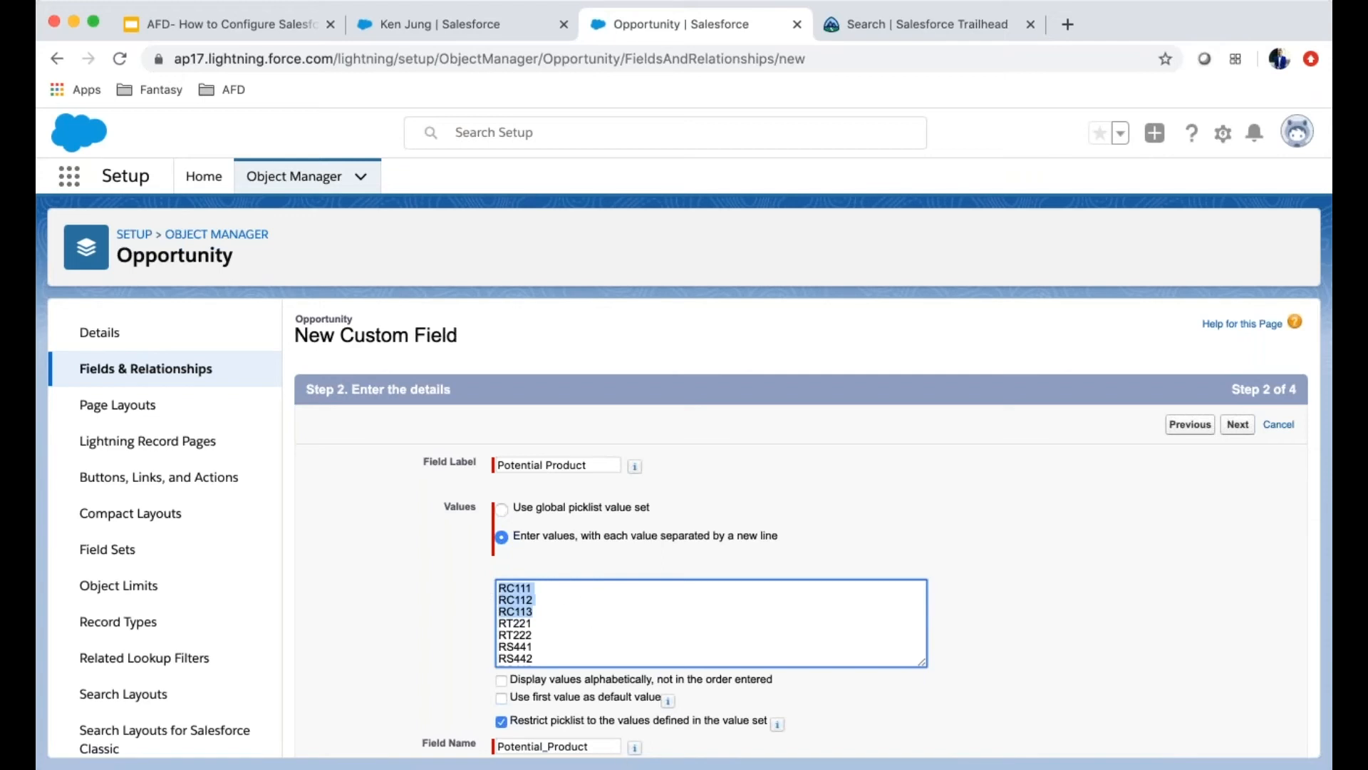
{"action": "key", "text": "super+Tab"}
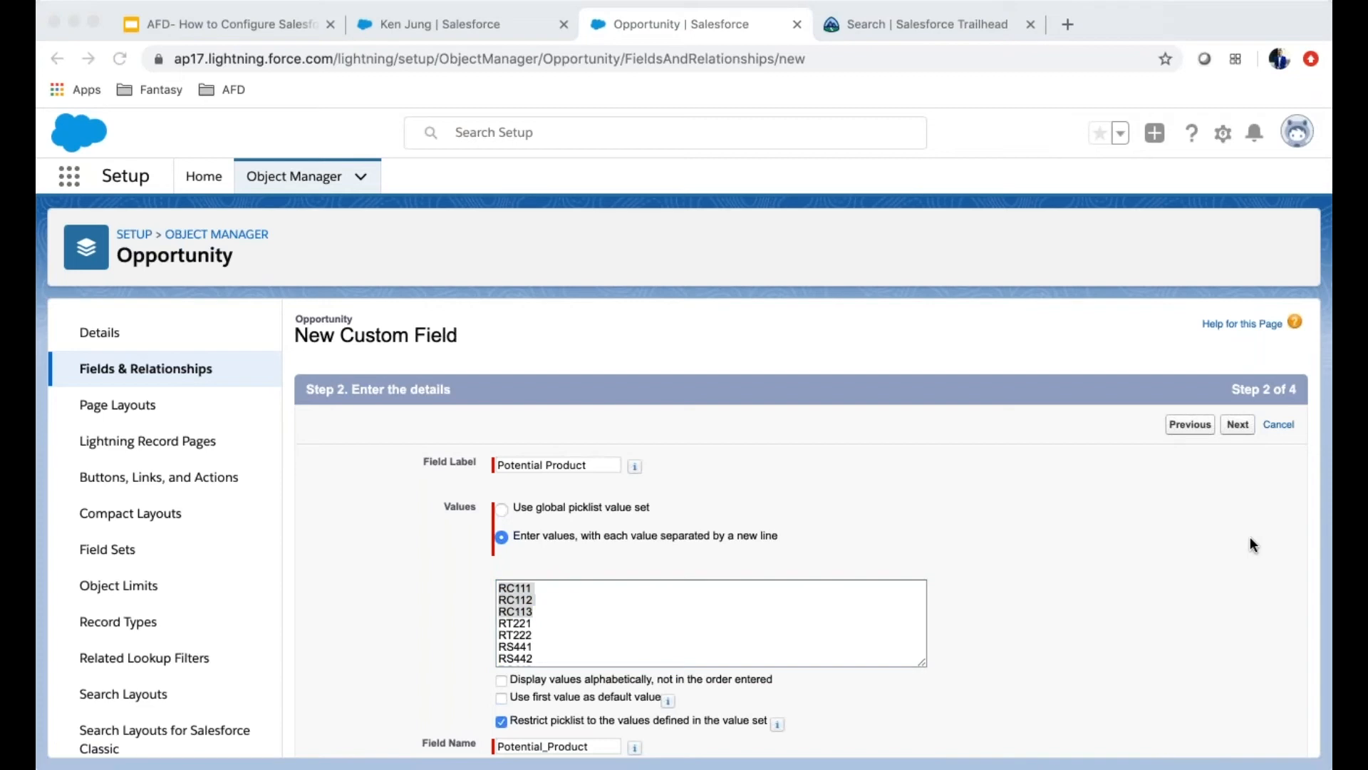
{"action": "key", "text": "super+Tab"}
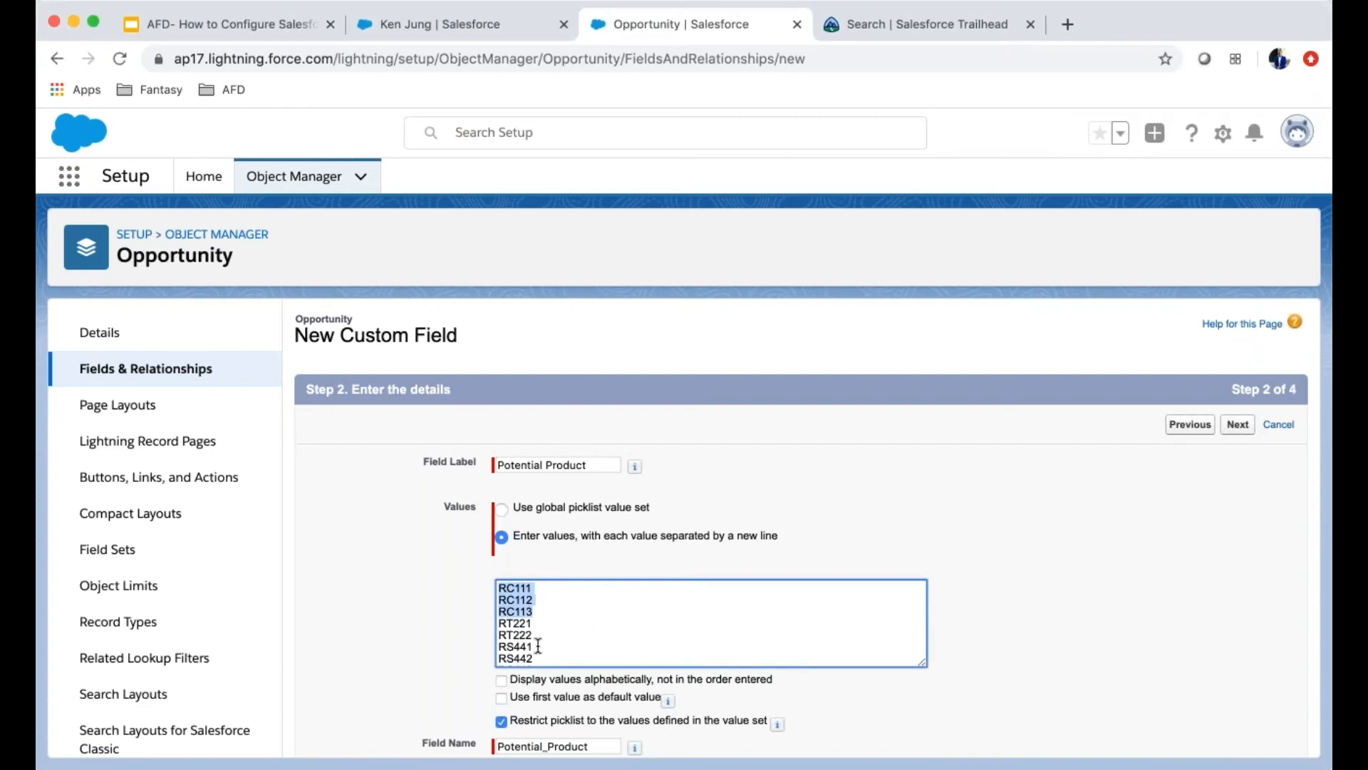
Step: Continue from the field details, accept the default field-level security and page layouts, and save the Potential Product field
{"action": "scroll", "coordinate": [1102, 618], "scroll_direction": "down", "scroll_amount": 3}
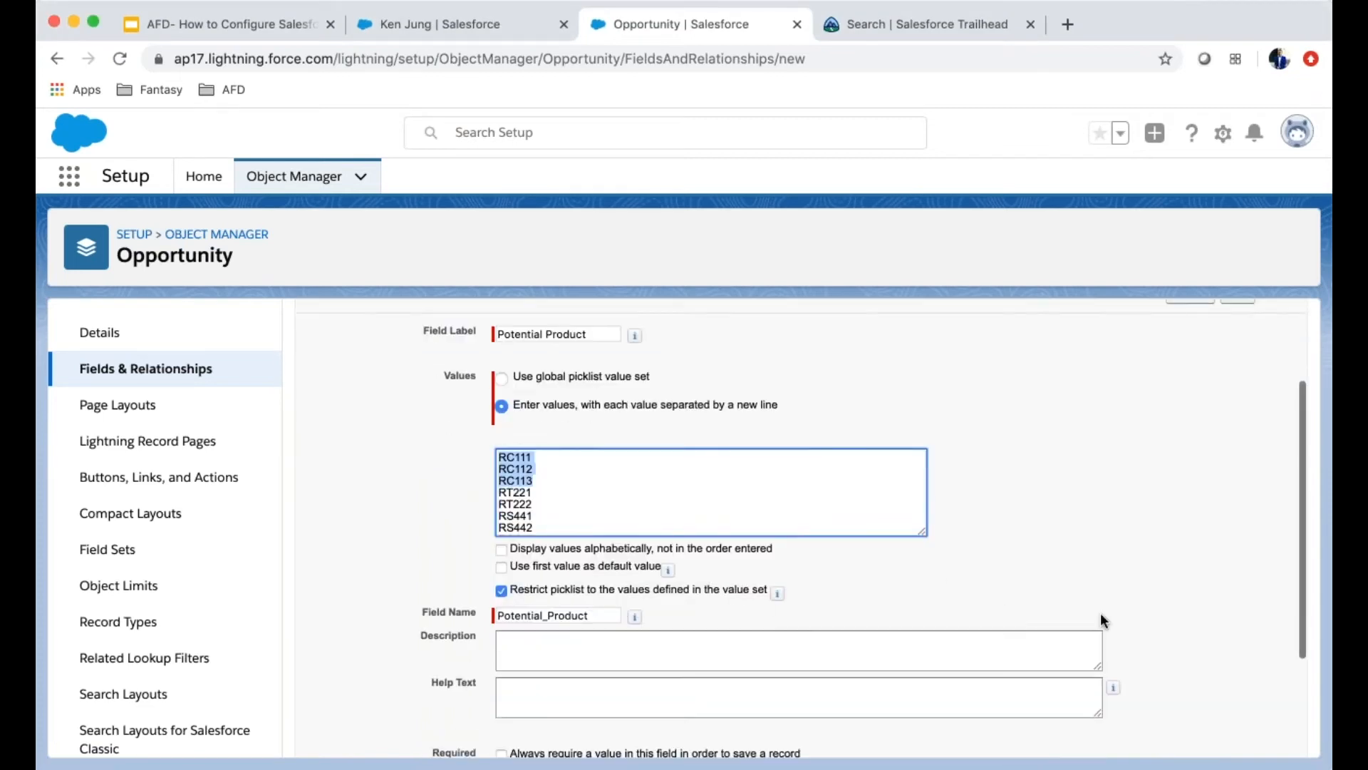
{"action": "scroll", "coordinate": [1100, 614], "scroll_direction": "down", "scroll_amount": 1}
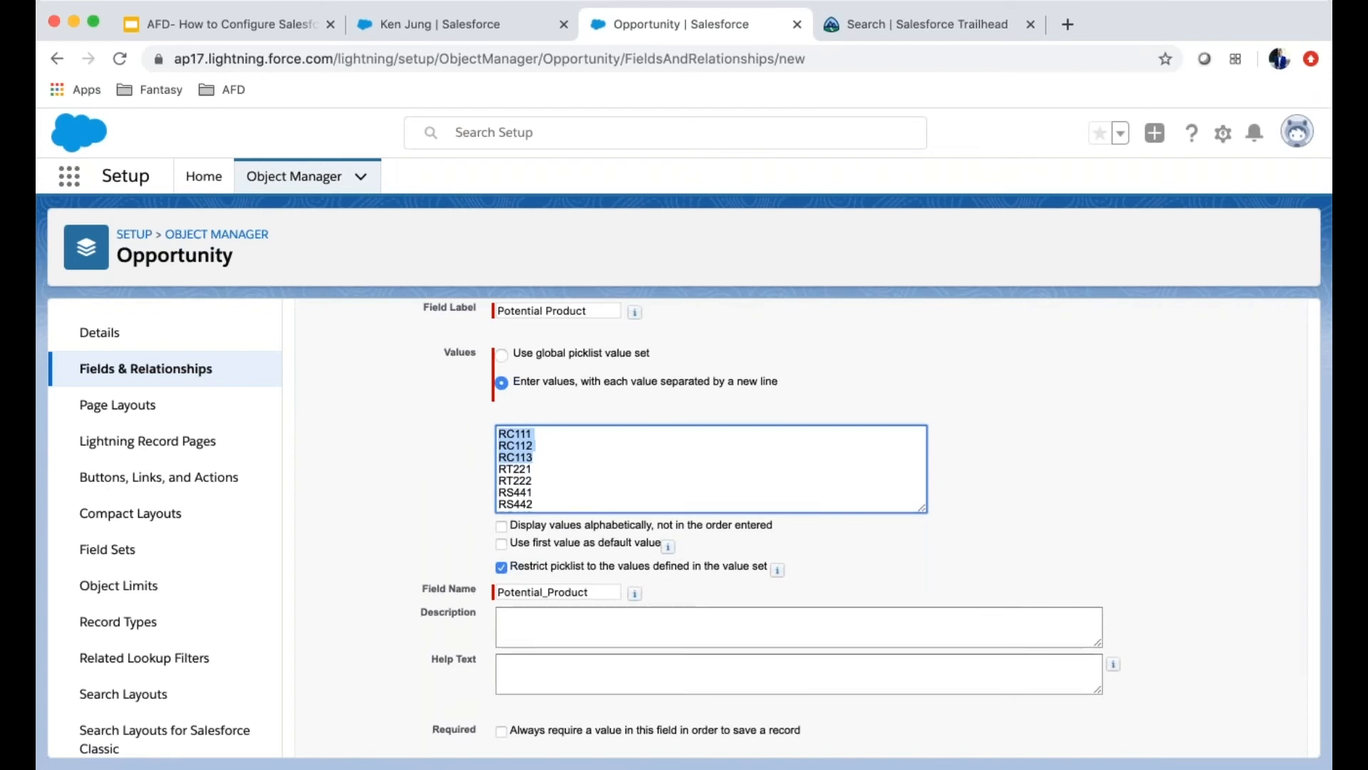
{"action": "scroll", "coordinate": [1100, 614], "scroll_direction": "down", "scroll_amount": 3}
{"action": "left_click", "coordinate": [1233, 734]}
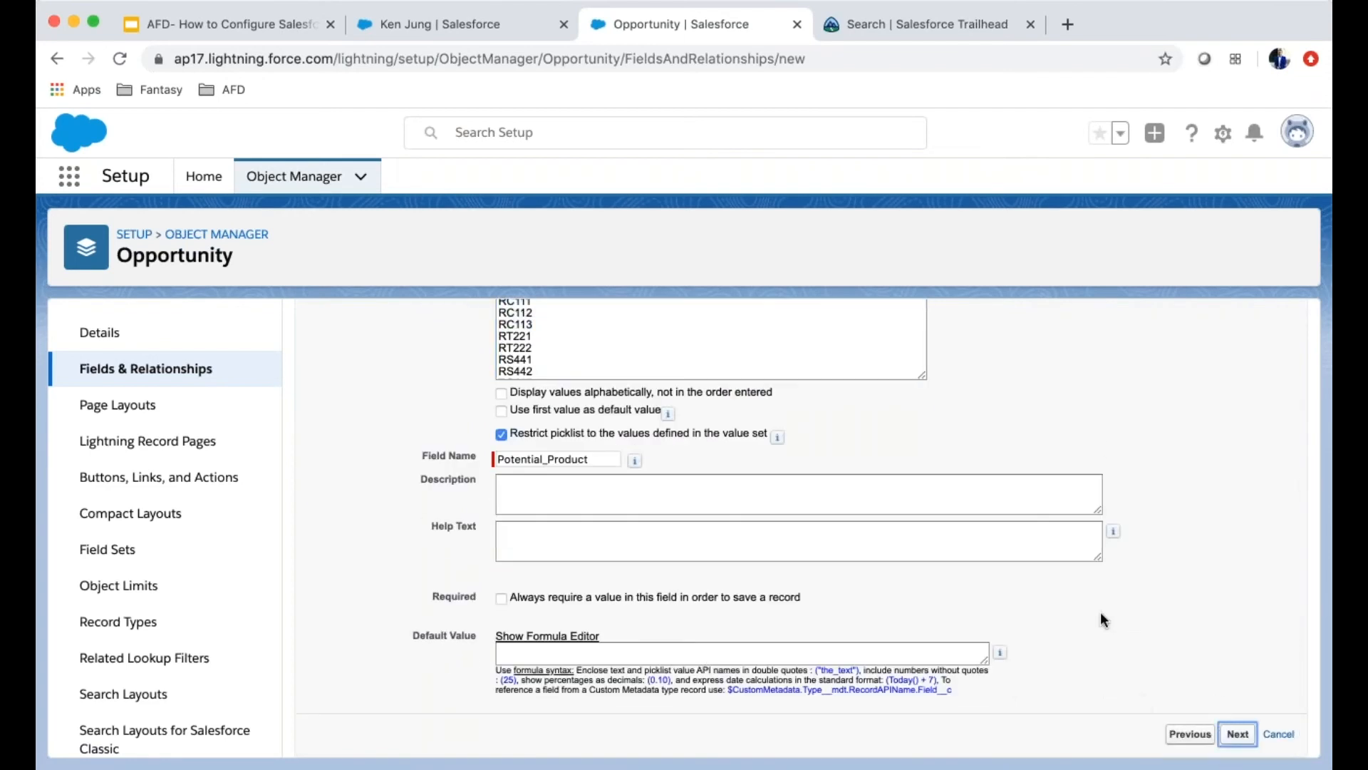
{"action": "left_click", "coordinate": [1239, 426]}
{"action": "left_click", "coordinate": [1234, 425]}
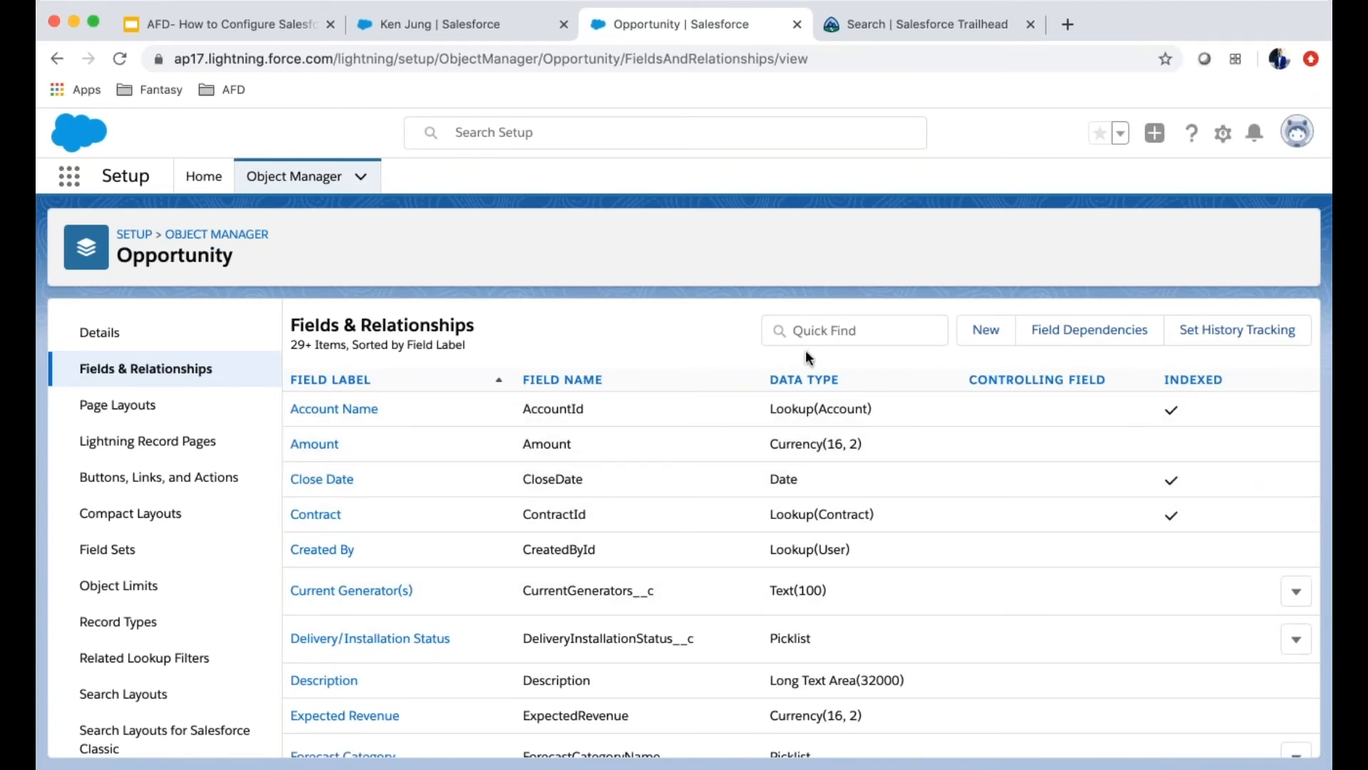
Step: Create an Opportunity field dependency with Installation Type as the controlling field and Potential Product as the dependent field, and continue to its value matrix
{"action": "left_click", "coordinate": [1104, 344]}
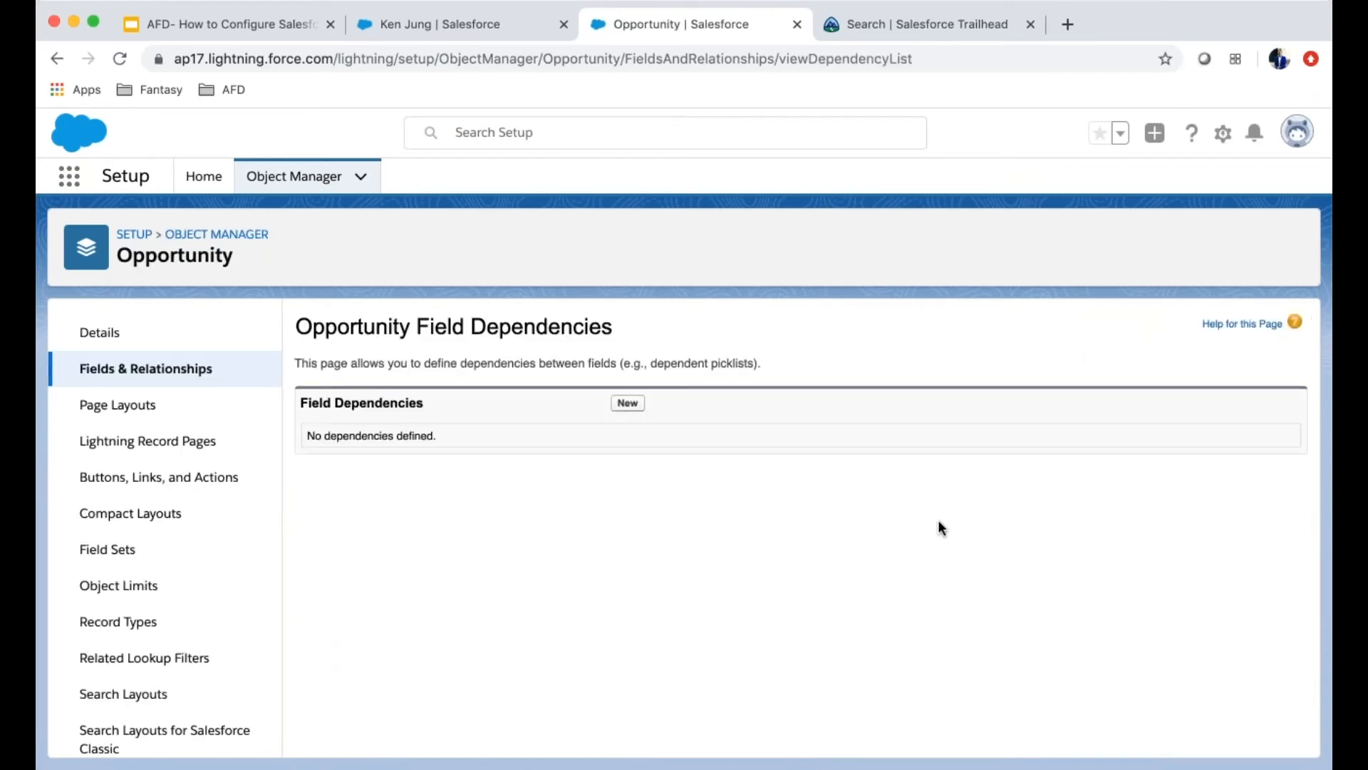
{"action": "left_click", "coordinate": [627, 404]}
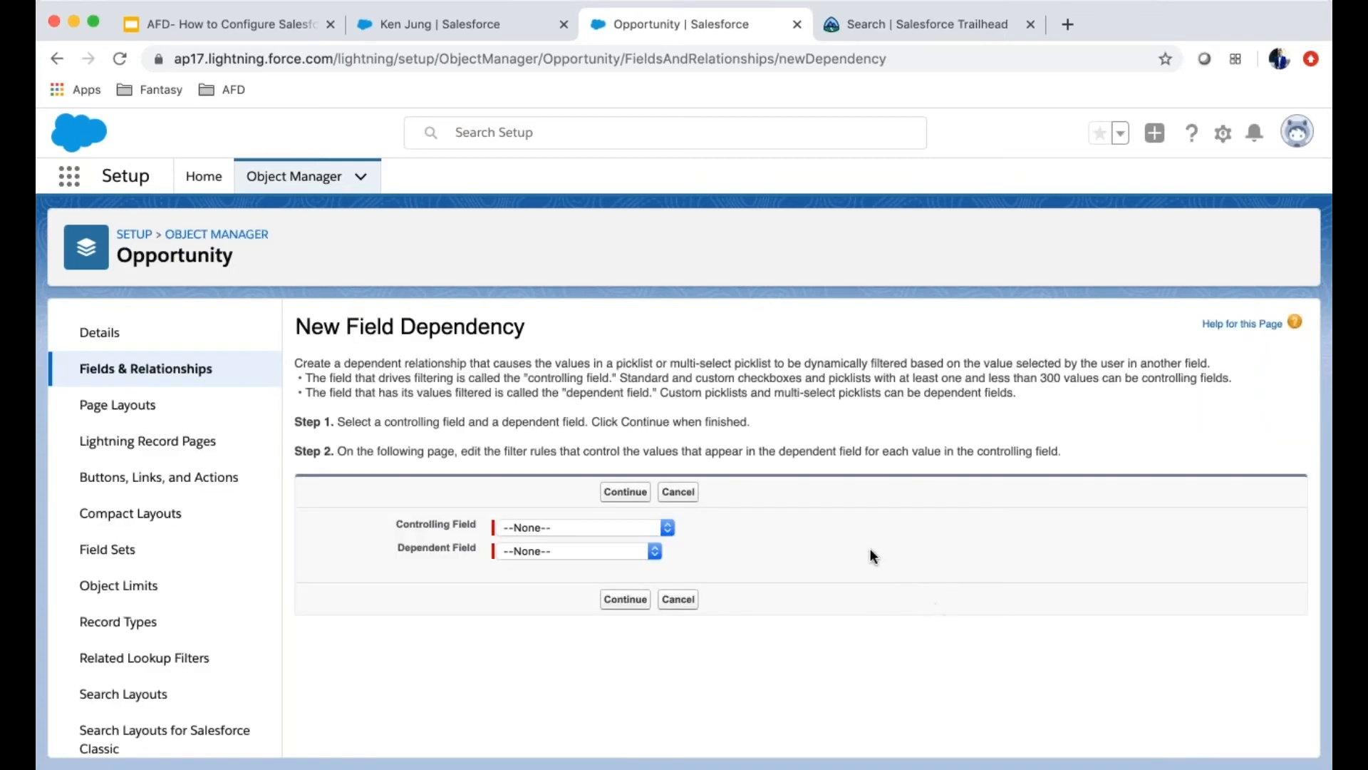
{"action": "left_click", "coordinate": [549, 529]}
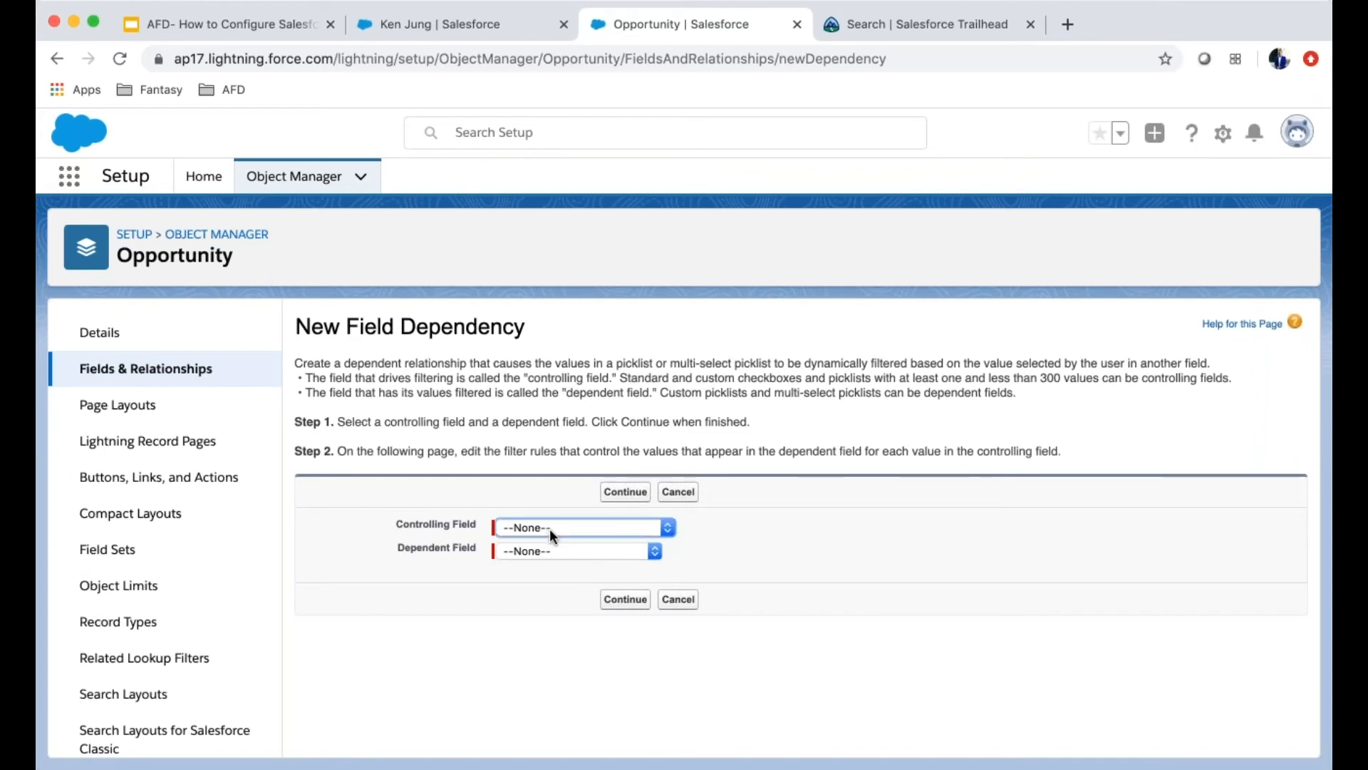
{"action": "left_click", "coordinate": [612, 652]}
{"action": "left_click", "coordinate": [553, 550]}
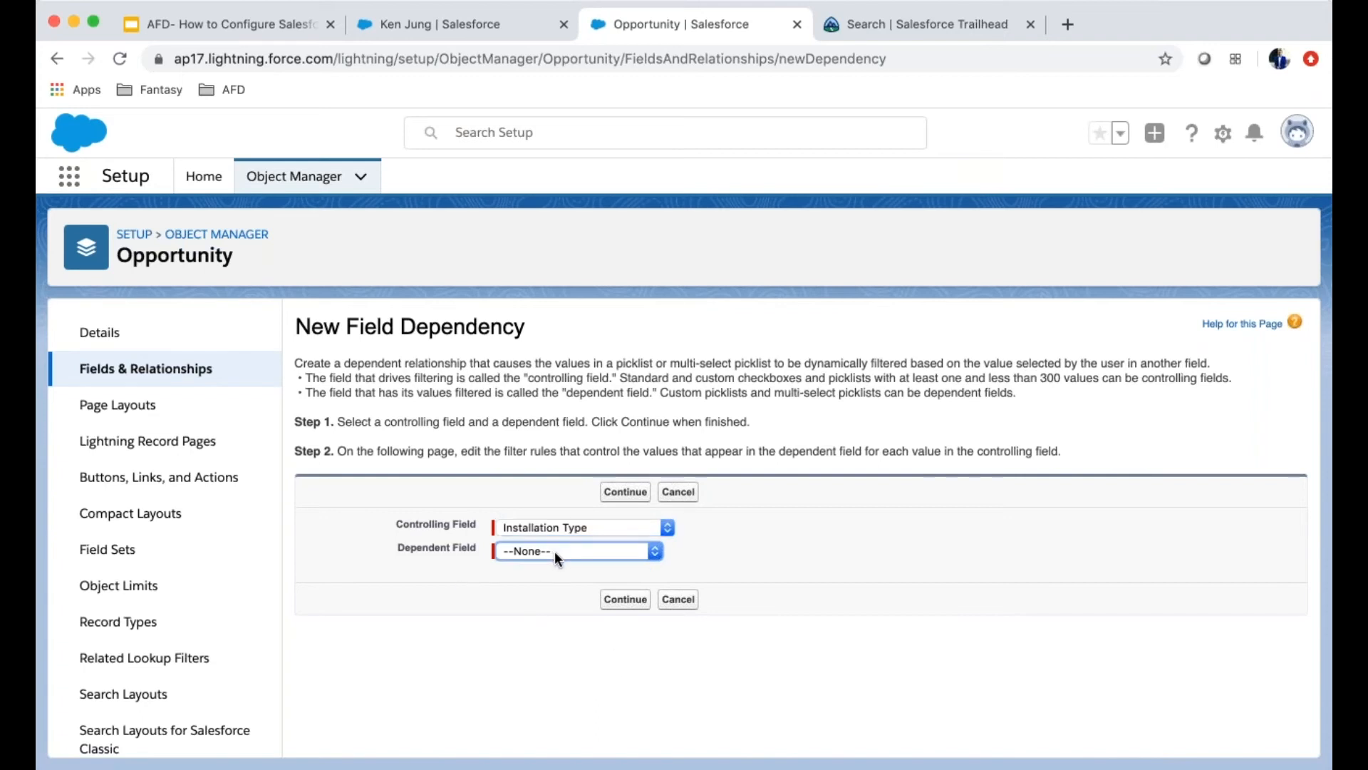
{"action": "left_click", "coordinate": [554, 590]}
{"action": "left_click", "coordinate": [625, 492]}
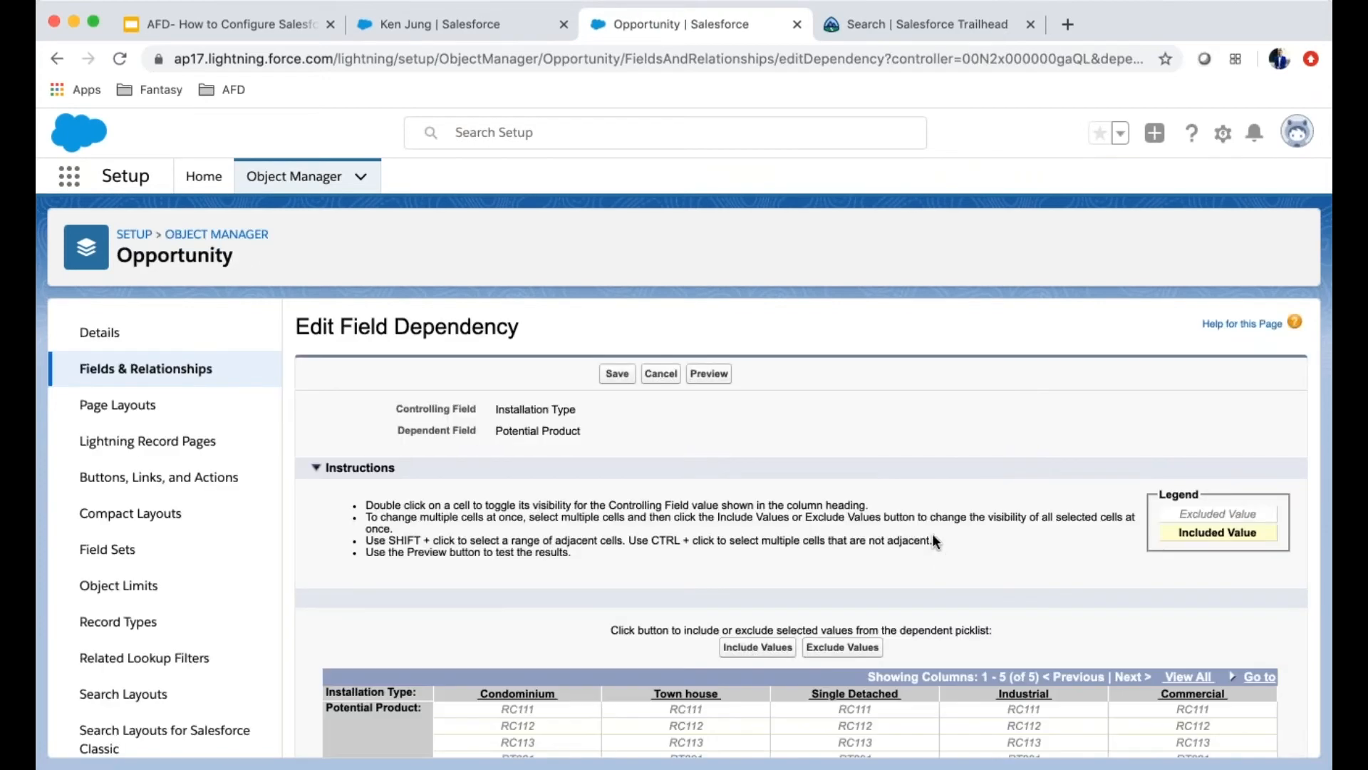
Step: Include the values RC111, RC112 and RC113 for the Condominium installation type
{"action": "scroll", "coordinate": [946, 525], "scroll_direction": "down", "scroll_amount": 3}
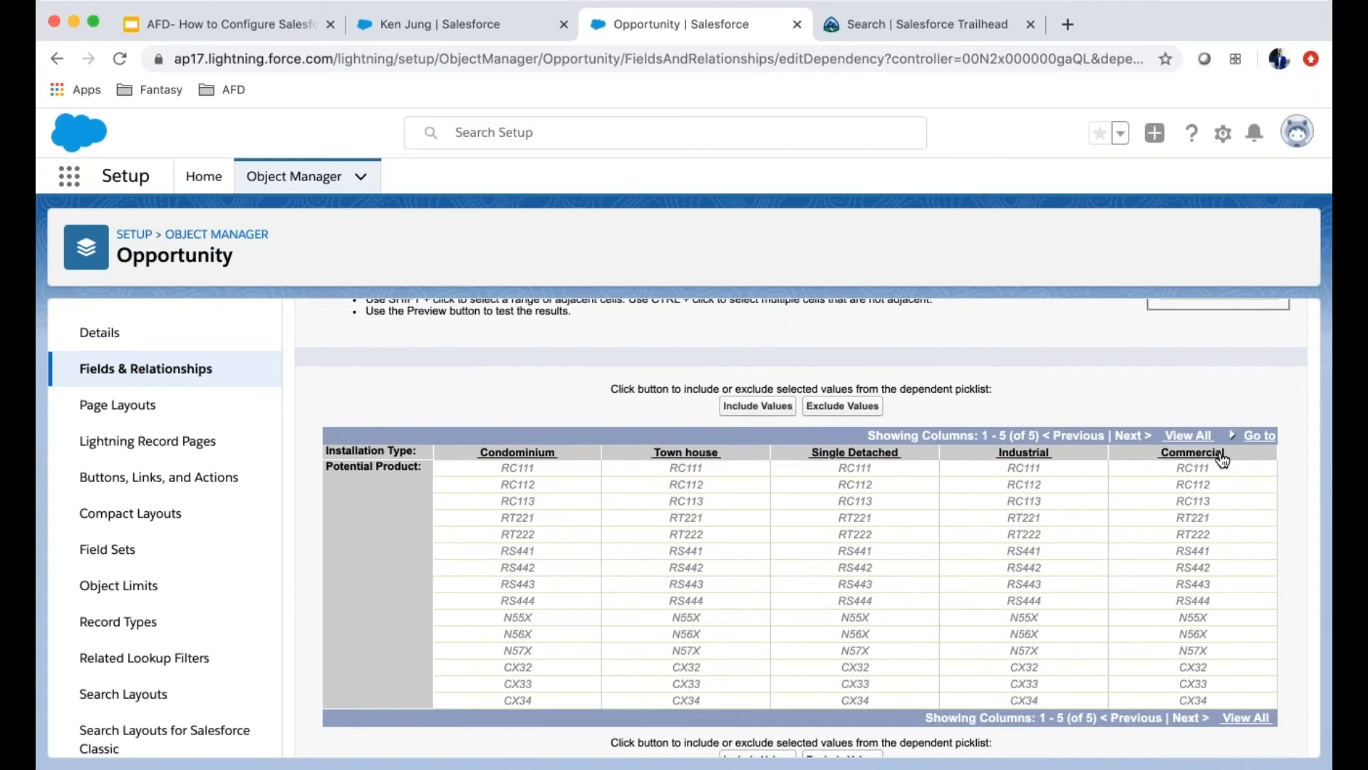
{"action": "scroll", "coordinate": [1200, 462], "scroll_direction": "up", "scroll_amount": 1}
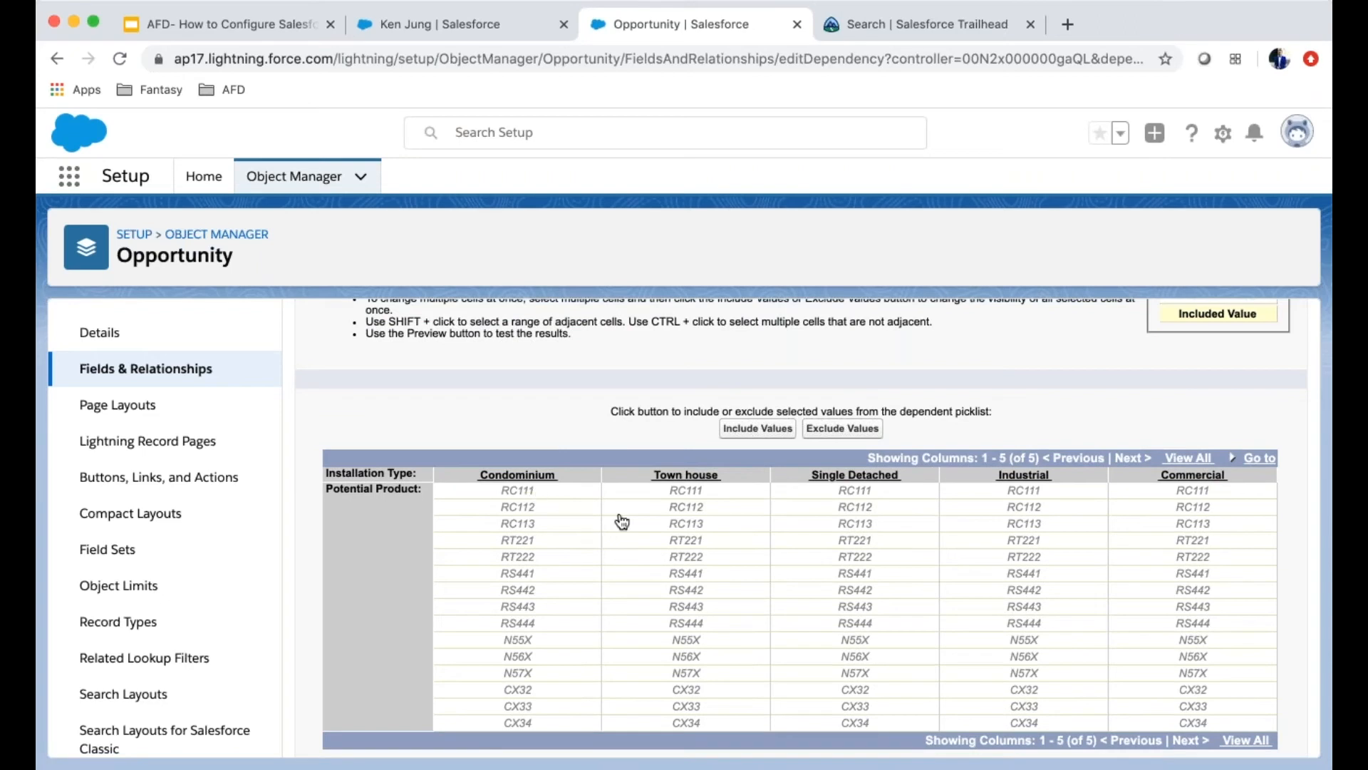
{"action": "scroll", "coordinate": [735, 603], "scroll_direction": "down", "scroll_amount": 3}
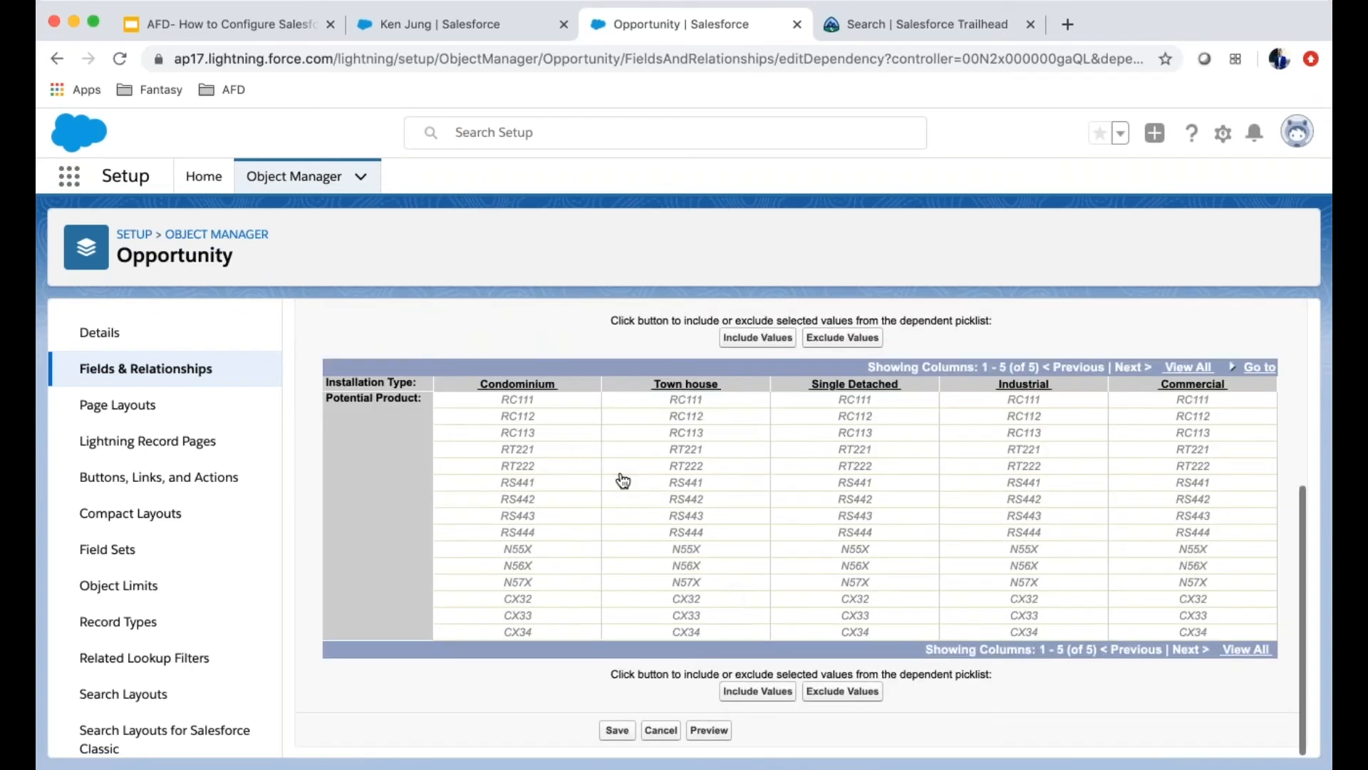
{"action": "left_click", "coordinate": [541, 408]}
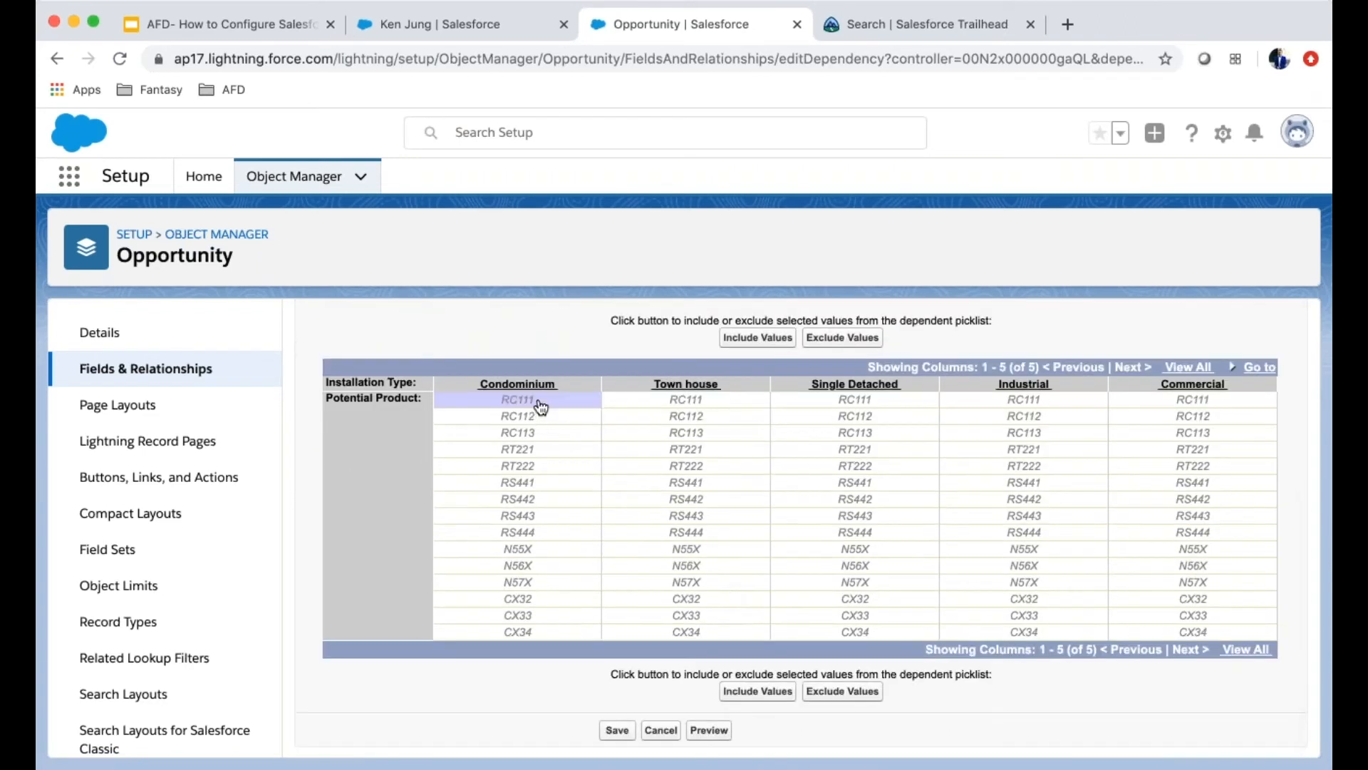
{"action": "left_click", "coordinate": [533, 441], "text": "shift"}
{"action": "left_click", "coordinate": [771, 692]}
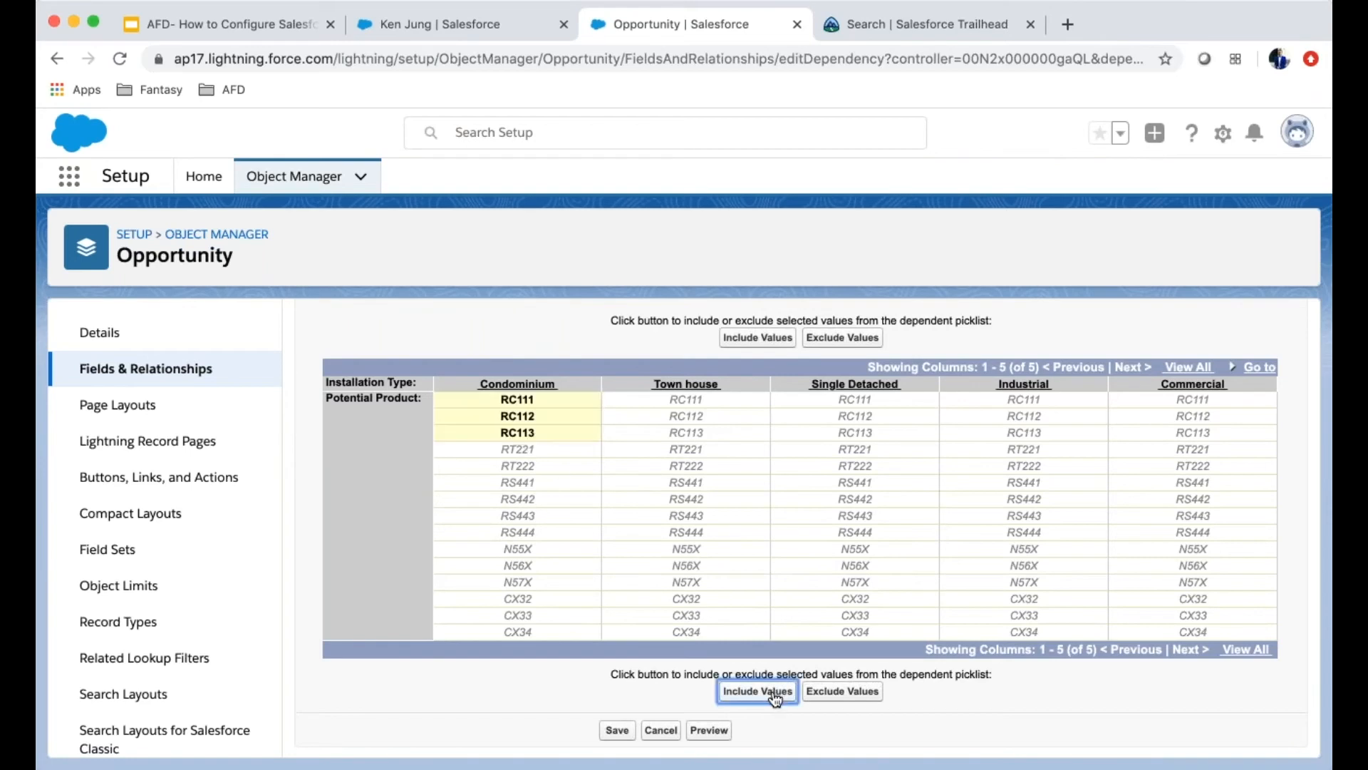
Step: Include RT221, RT222 and RS441 for Town house, and RS442, RS443 and RS444 for Single Detached
{"action": "left_click", "coordinate": [689, 452]}
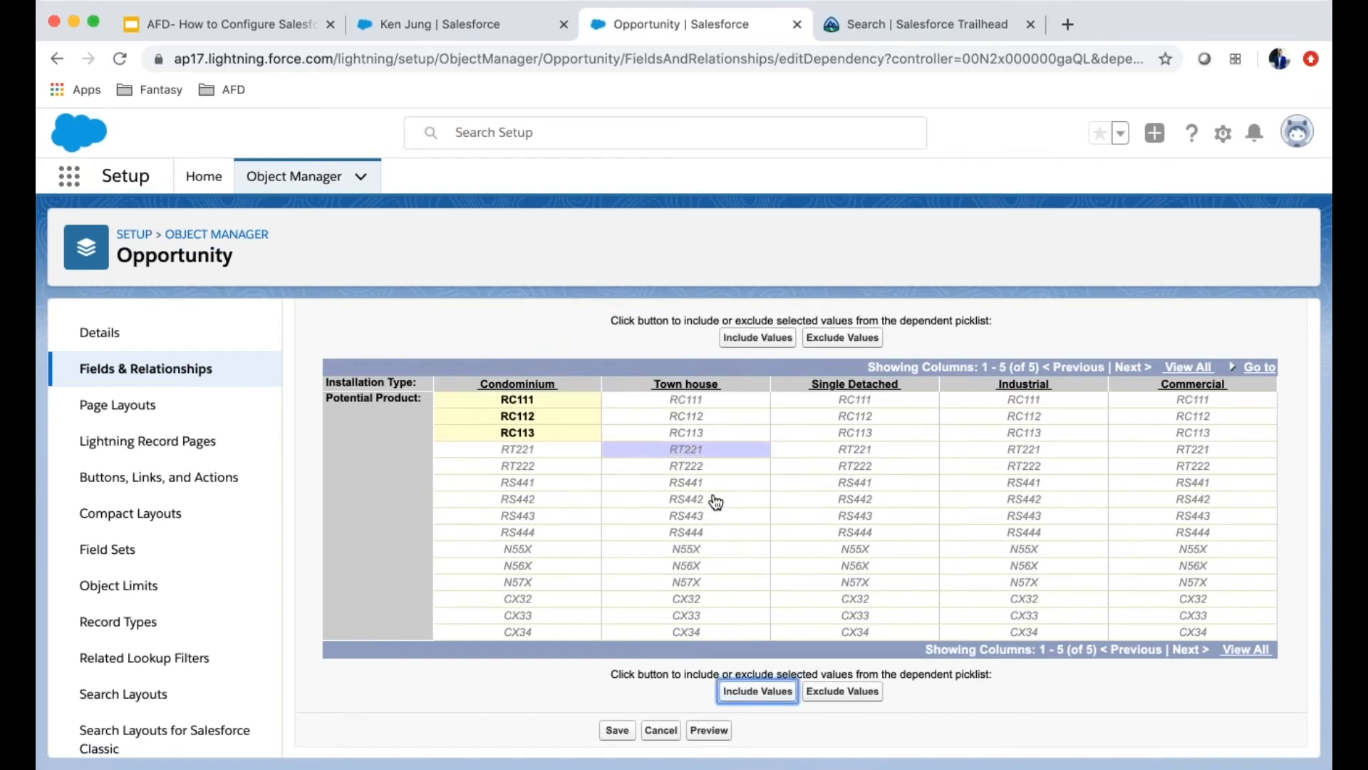
{"action": "left_click", "coordinate": [708, 485], "text": "shift"}
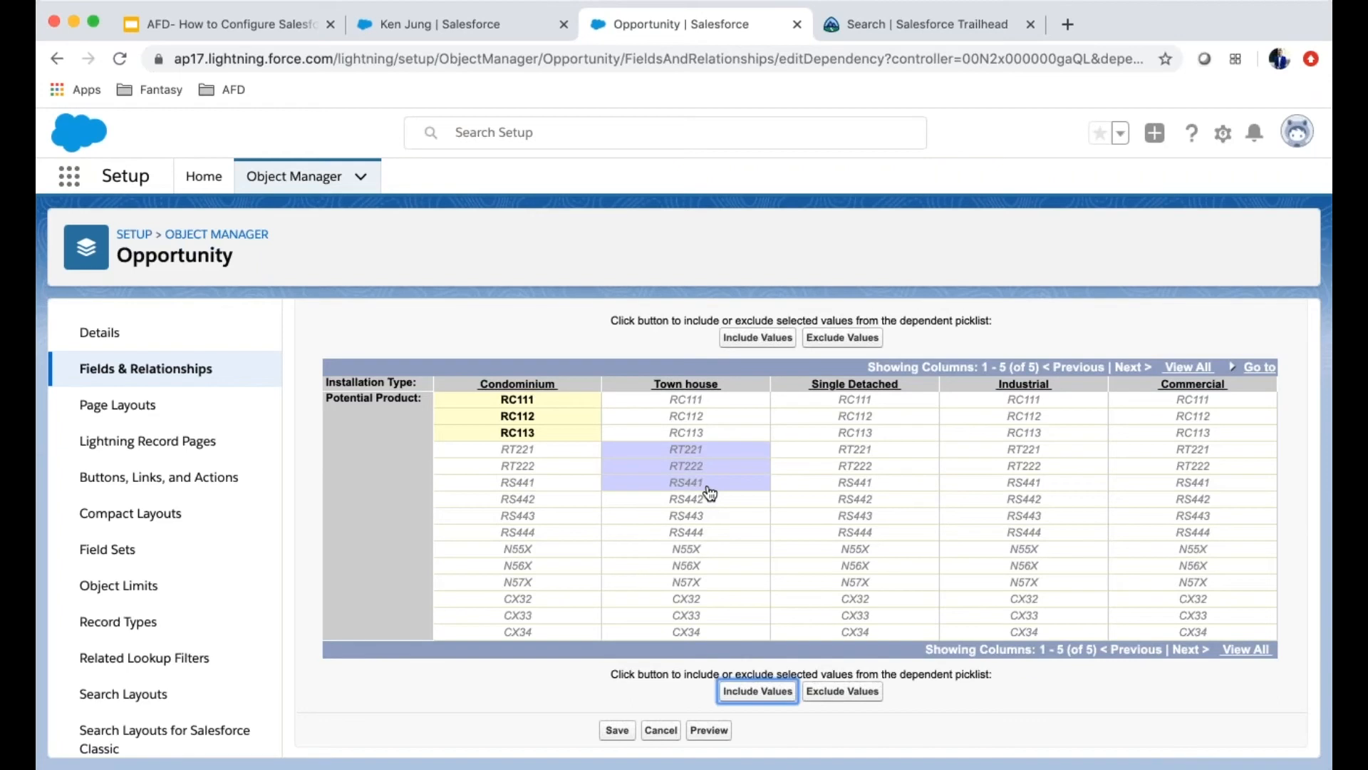
{"action": "left_click", "coordinate": [771, 698]}
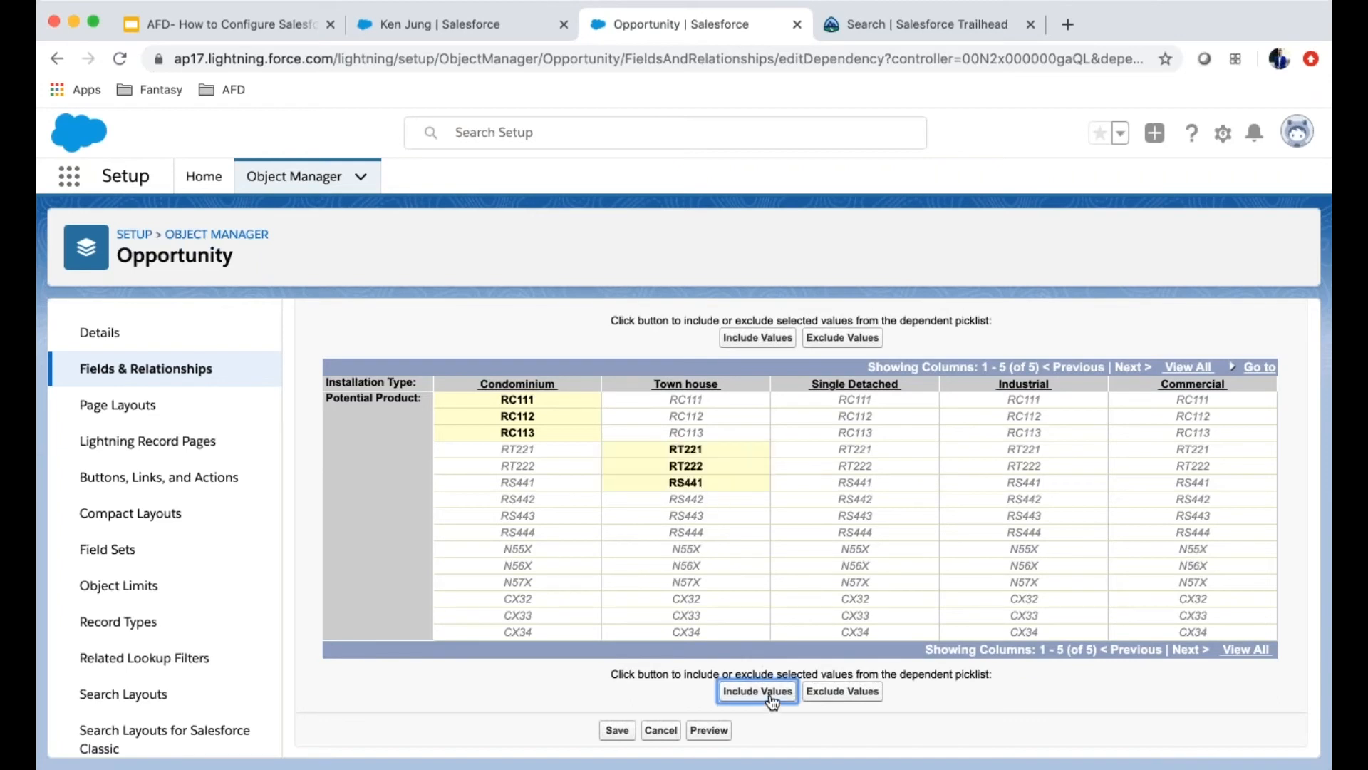
{"action": "left_click", "coordinate": [852, 506]}
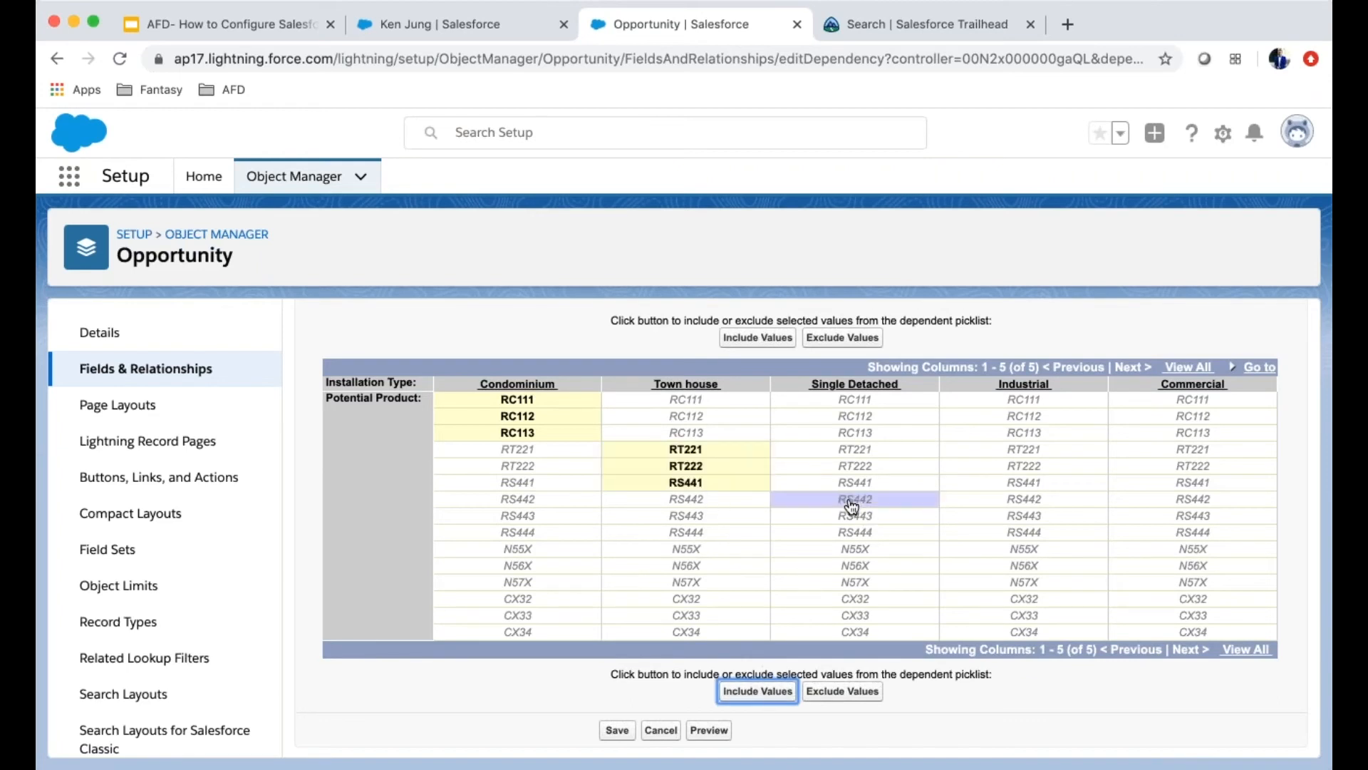
{"action": "left_click", "coordinate": [882, 539], "text": "shift"}
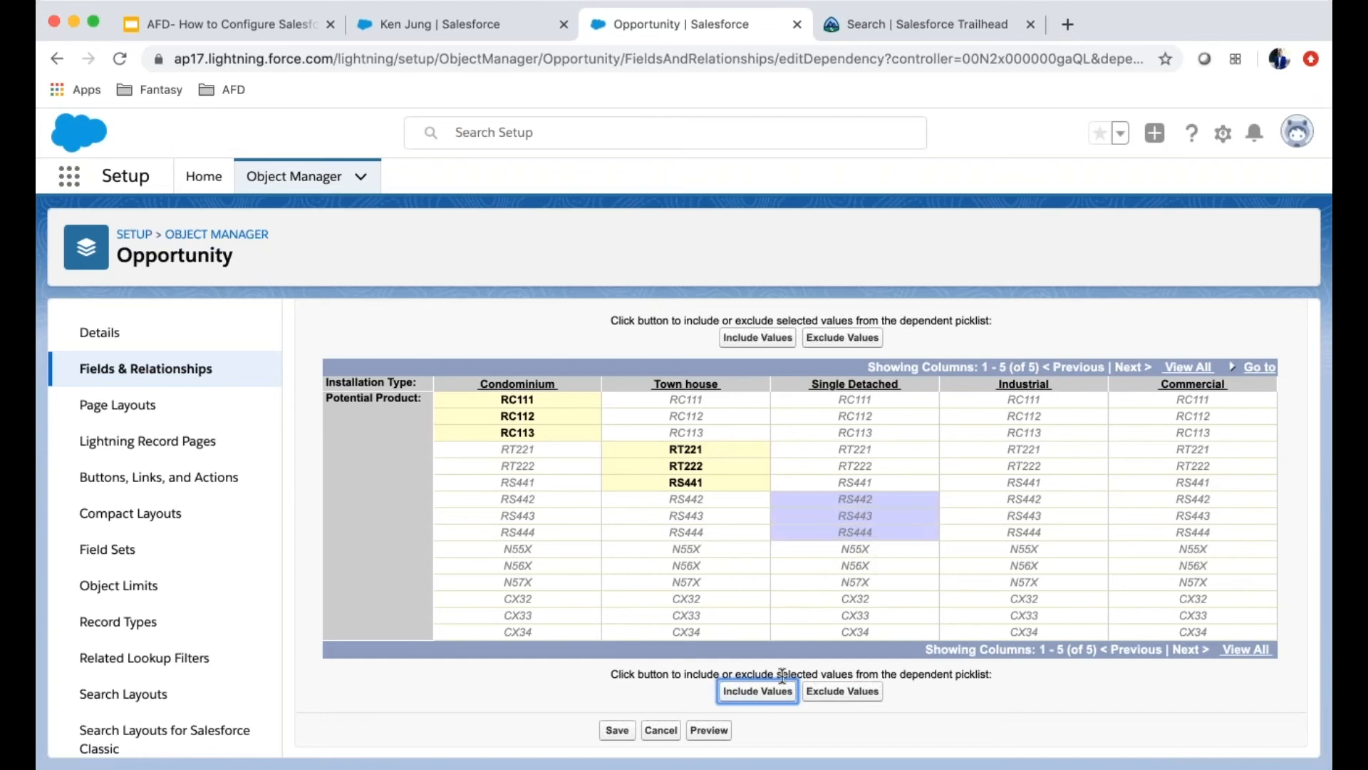
{"action": "left_click", "coordinate": [777, 702]}
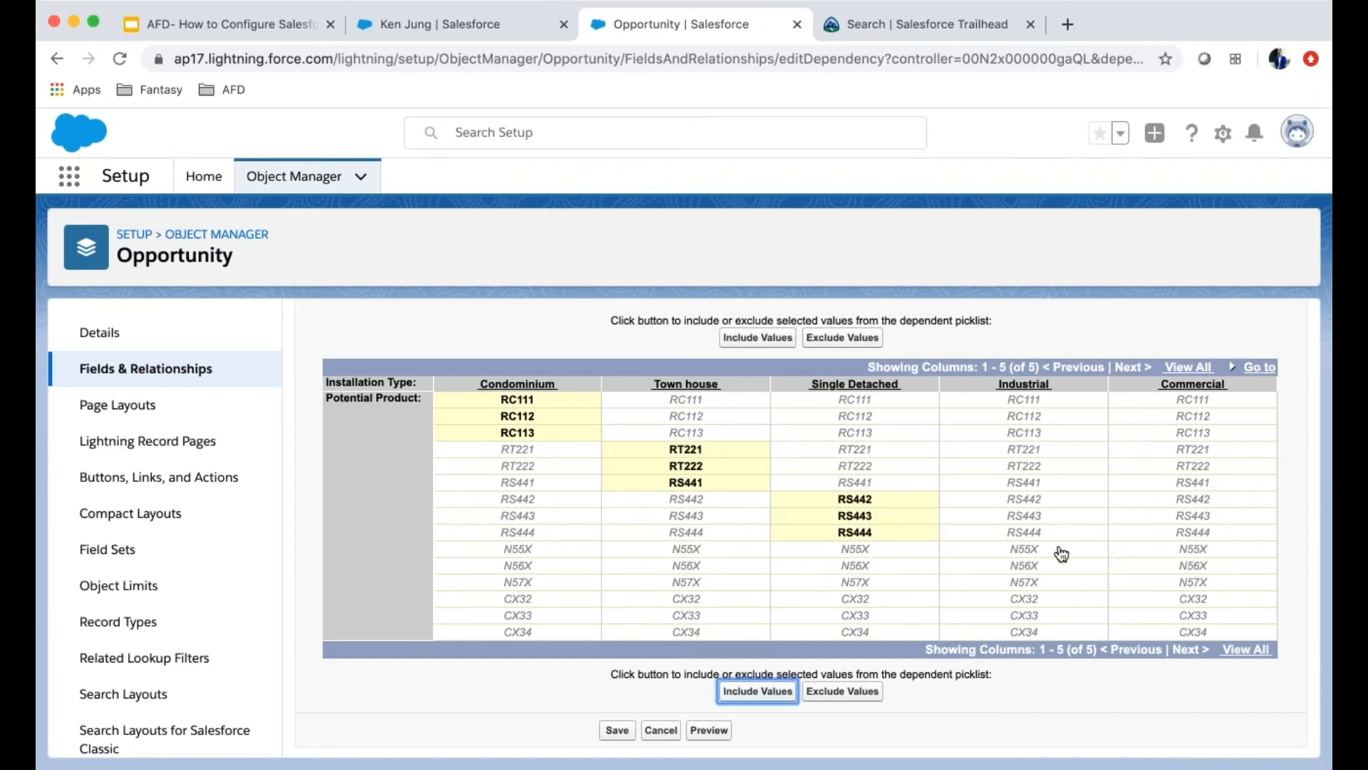
Step: Include N55X, N56X and N57X for Industrial, and CX32, CX33 and CX34 for Commercial
{"action": "left_click", "coordinate": [1034, 552]}
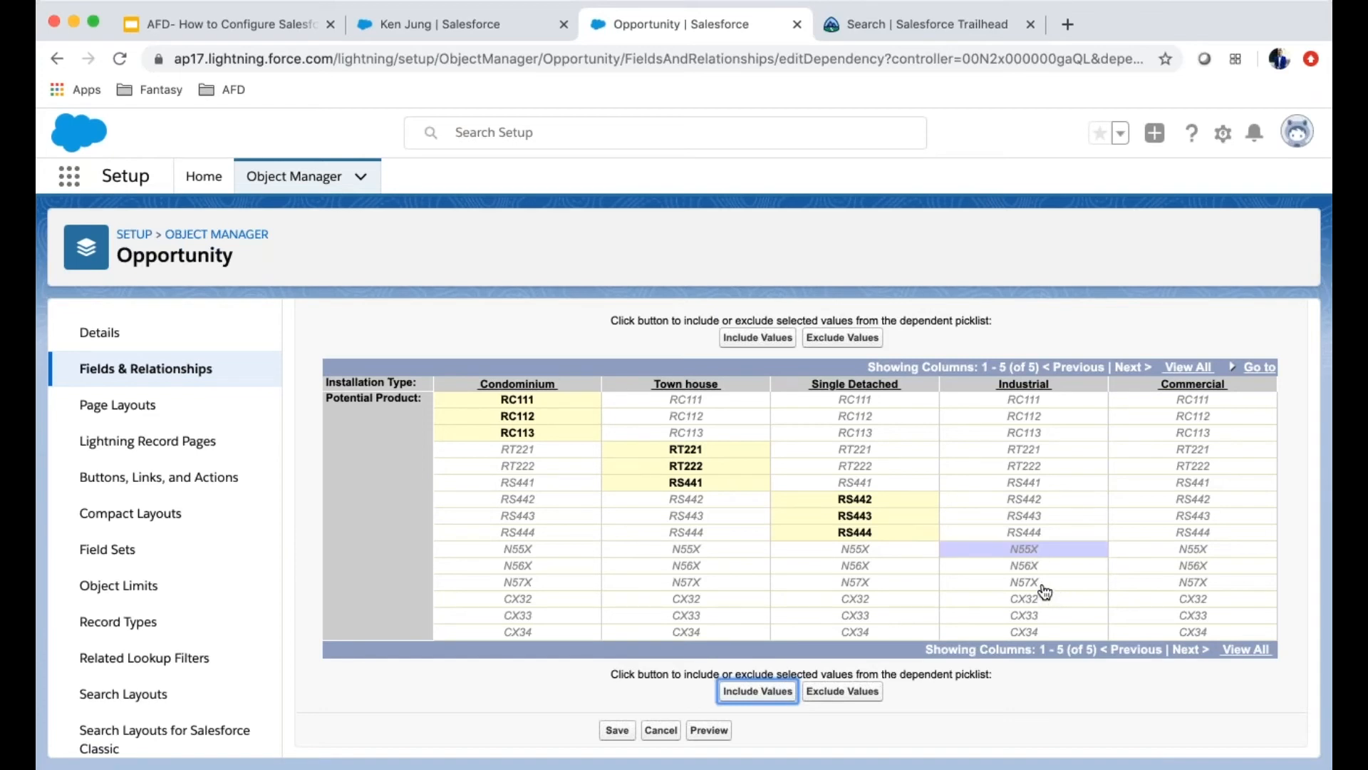
{"action": "left_click", "coordinate": [1042, 588], "text": "shift"}
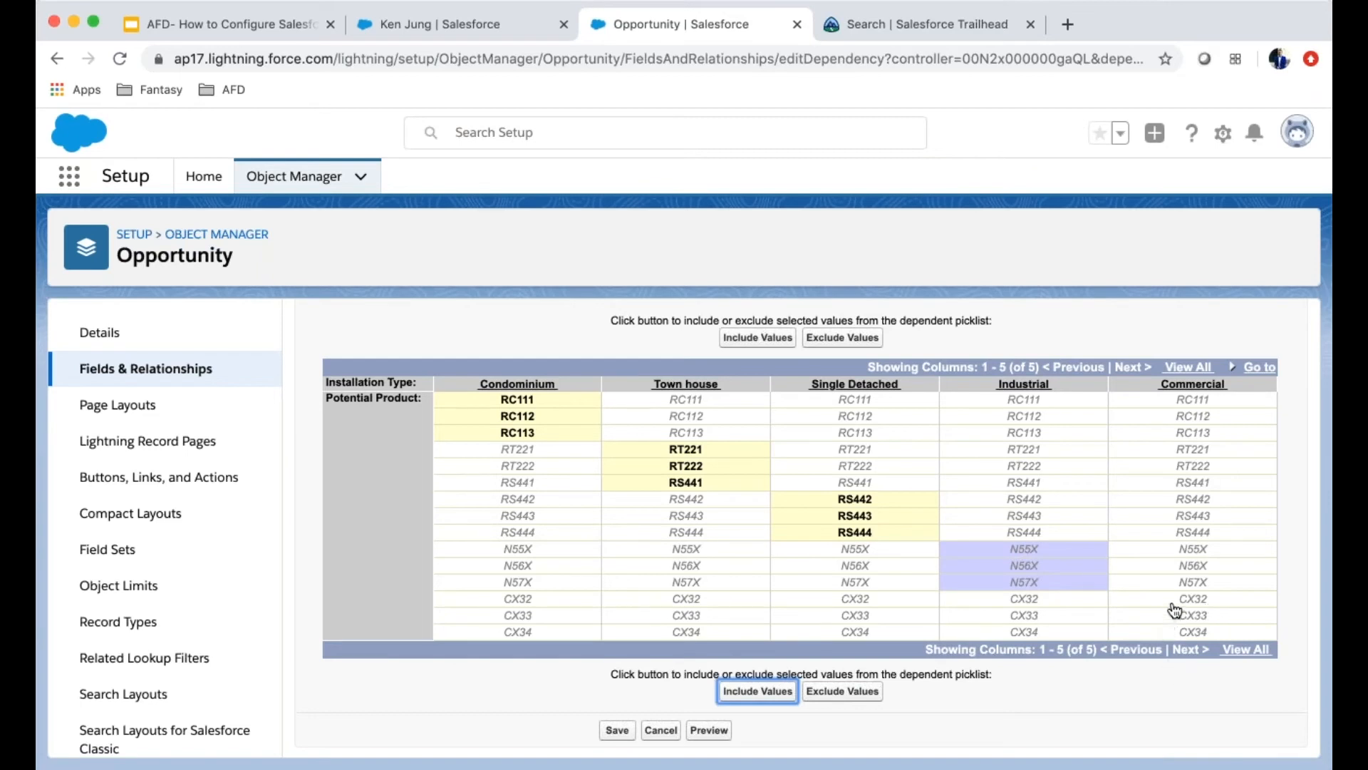
{"action": "left_click", "coordinate": [784, 695]}
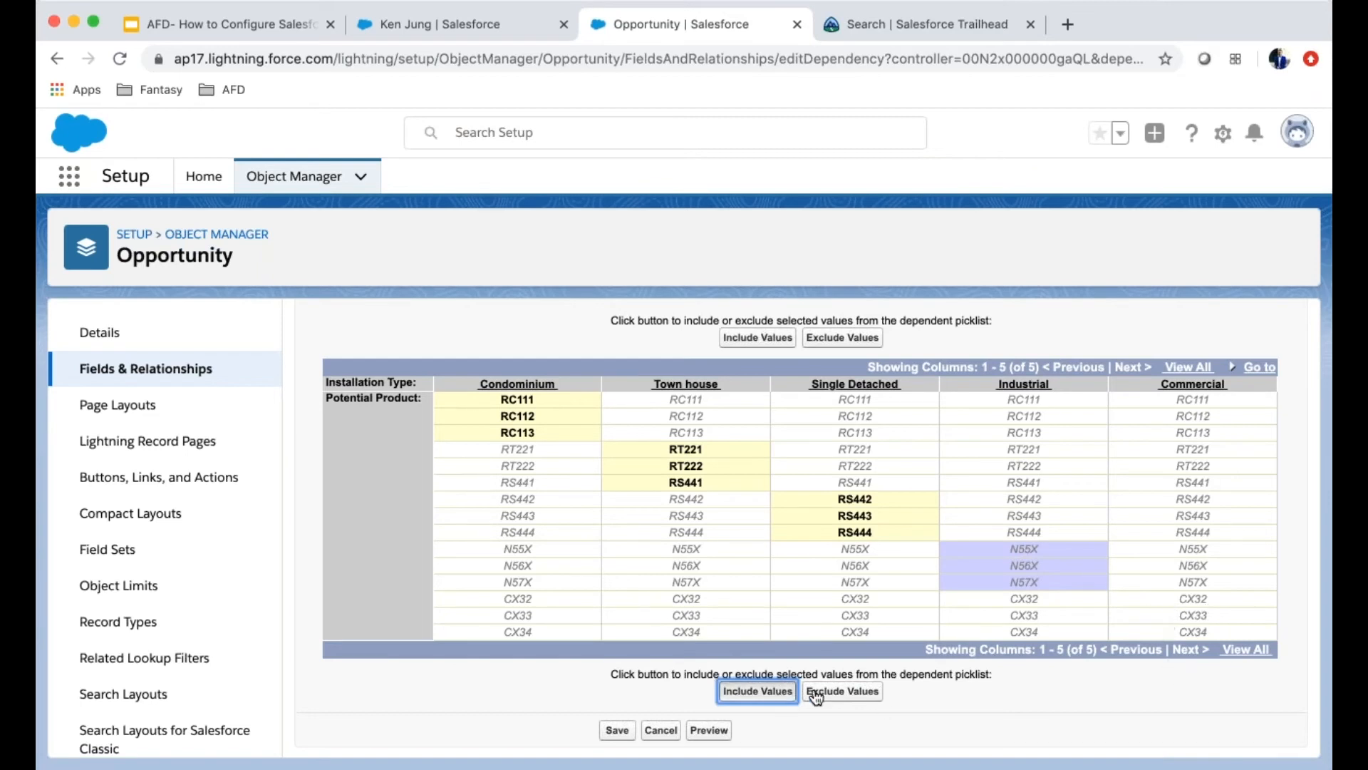
{"action": "left_click", "coordinate": [1189, 601]}
{"action": "left_click", "coordinate": [1190, 635], "text": "shift"}
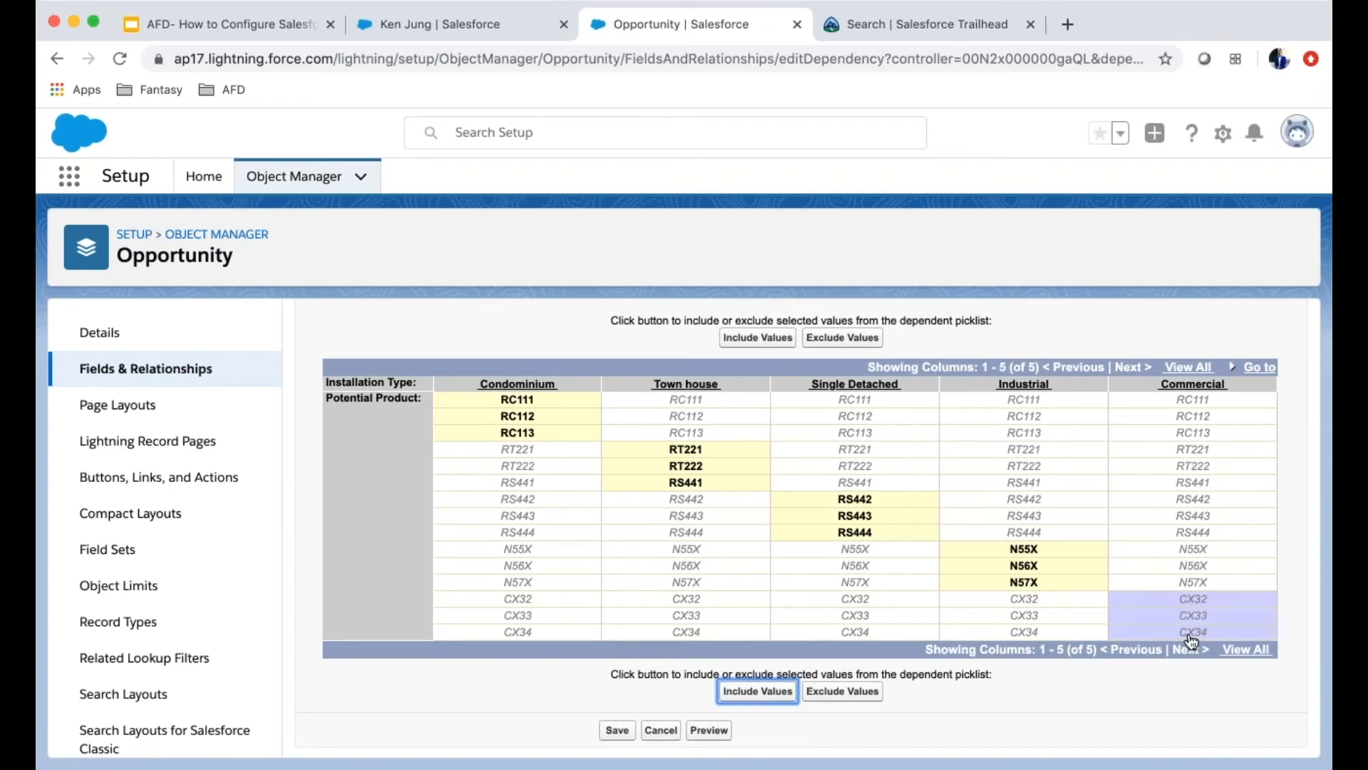
{"action": "left_click", "coordinate": [757, 701]}
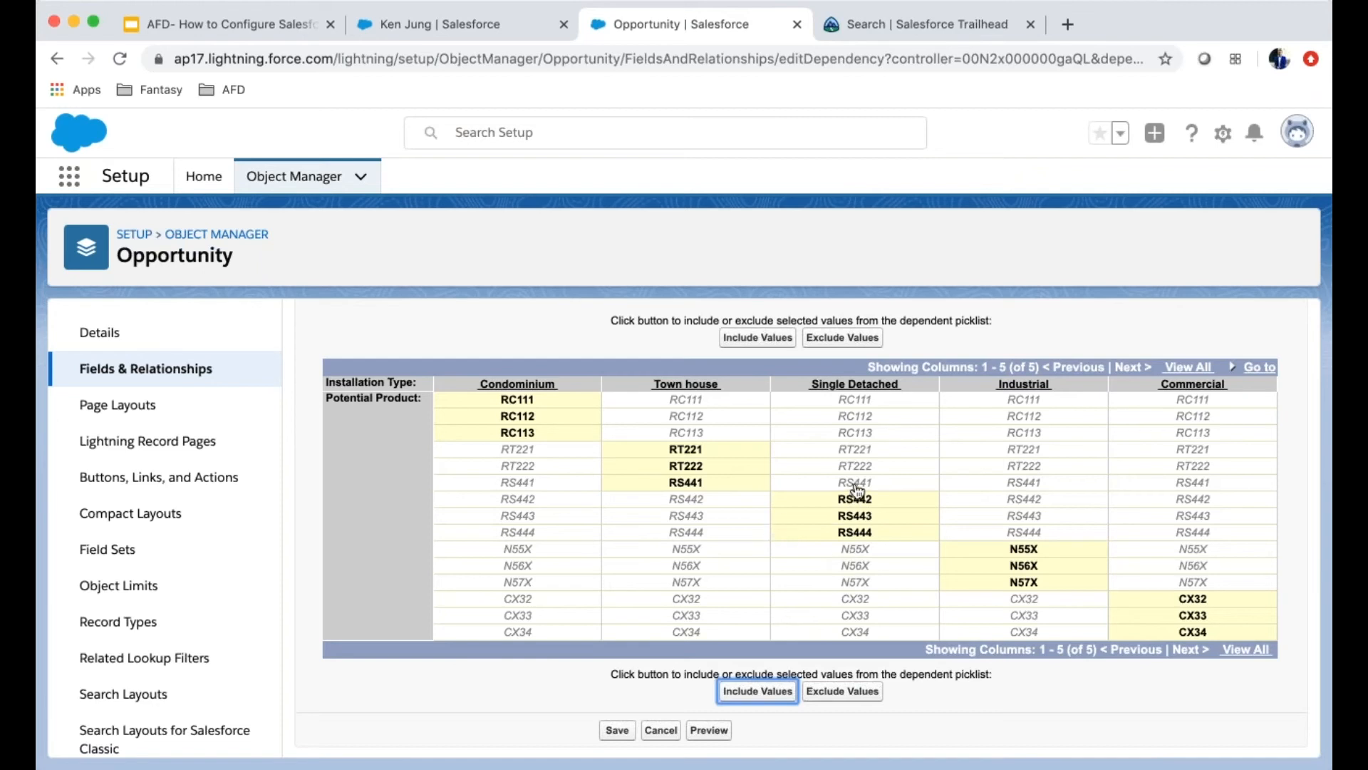
Step: Exclude RS441 from Town house, include it for Single Detached instead, and save the field dependency
{"action": "left_click", "coordinate": [733, 484]}
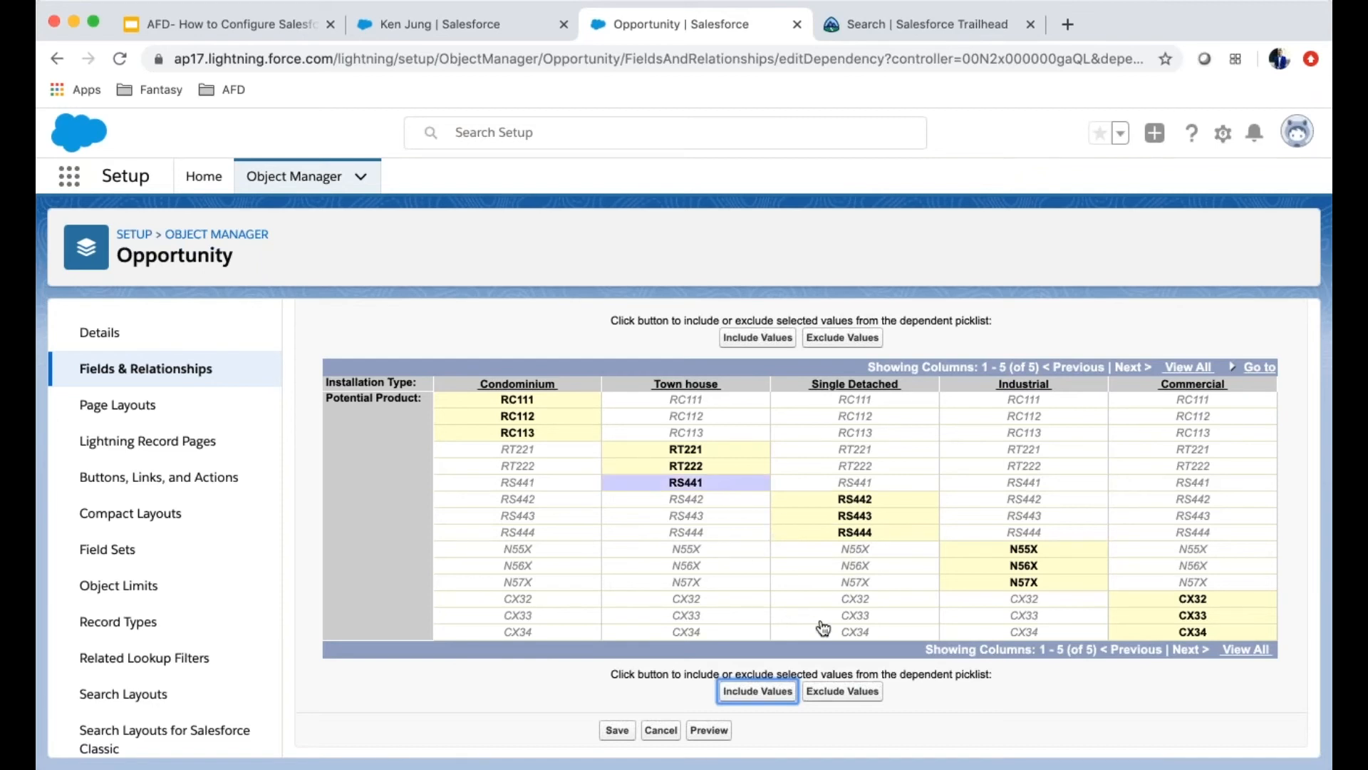
{"action": "left_click", "coordinate": [843, 691]}
{"action": "left_click", "coordinate": [883, 483]}
{"action": "left_click", "coordinate": [758, 337]}
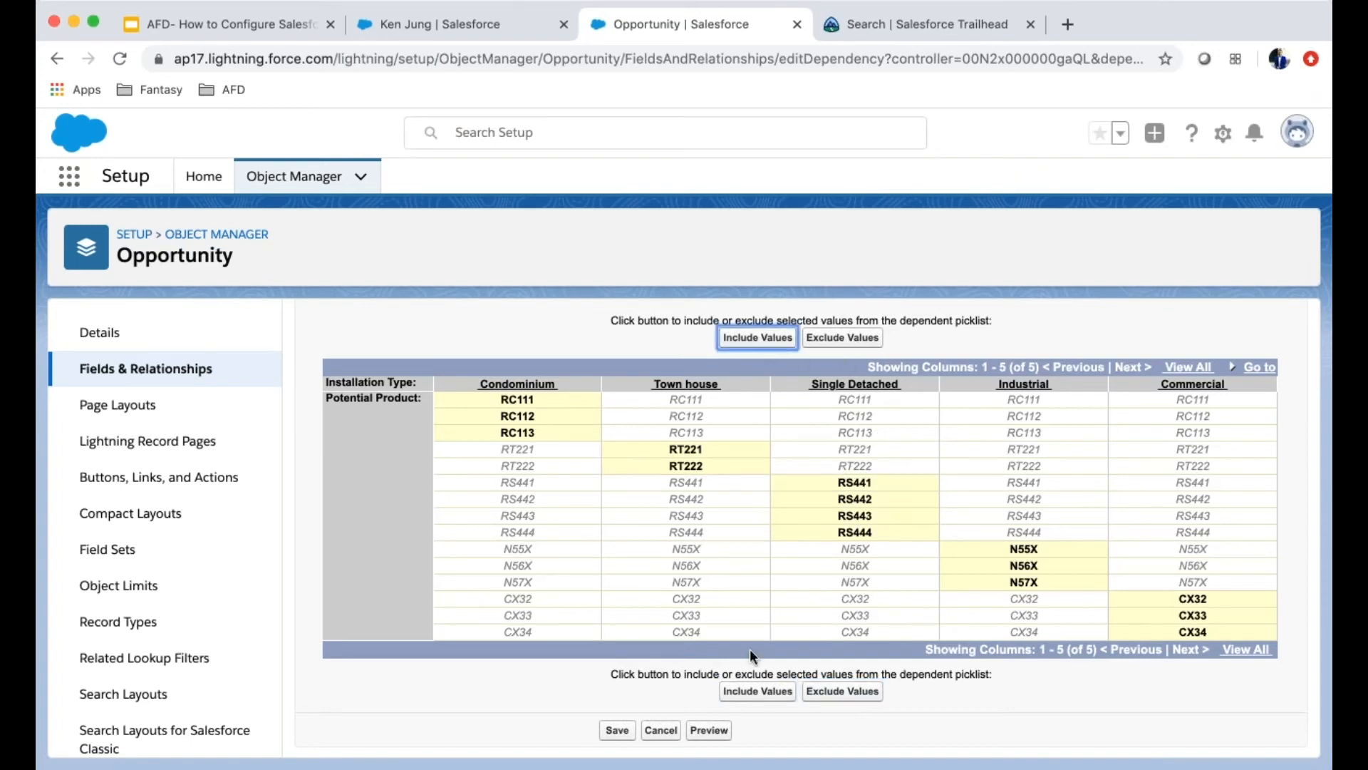
{"action": "left_click", "coordinate": [617, 731]}
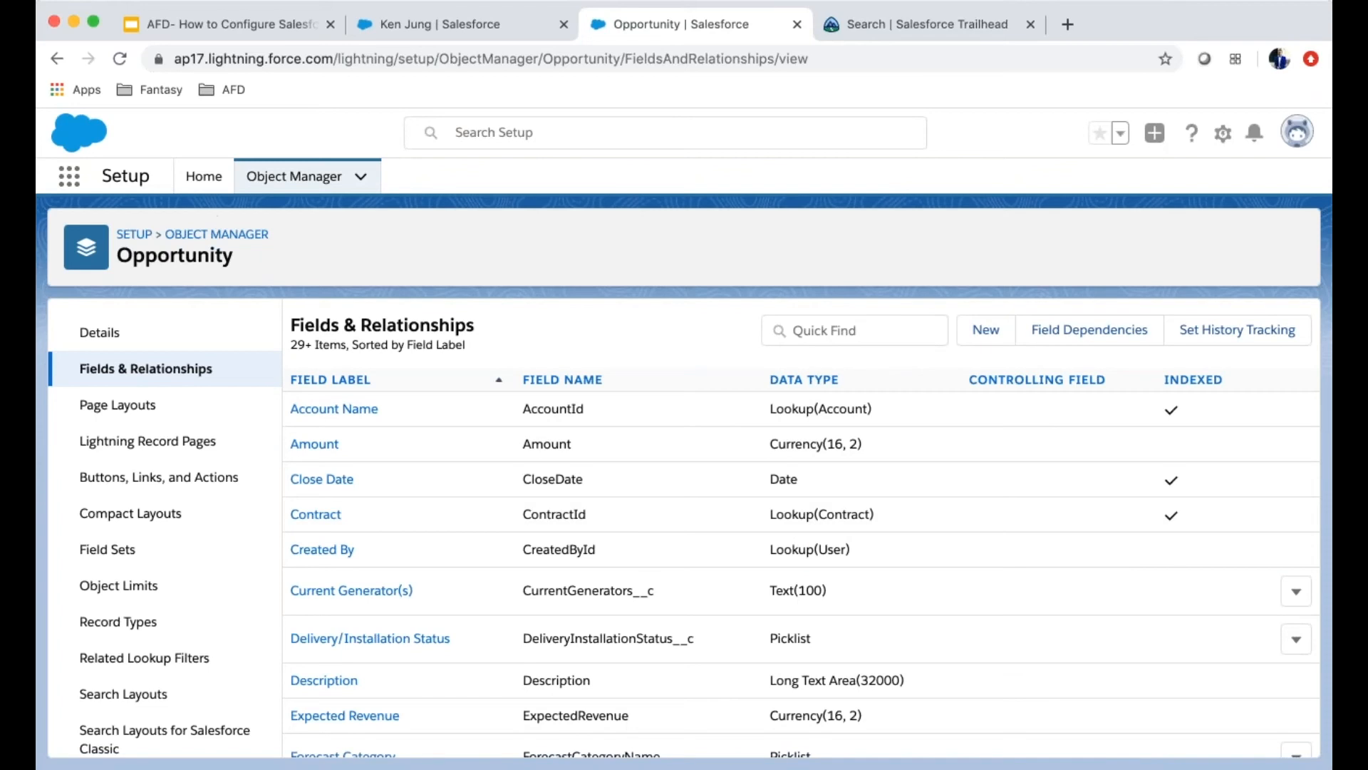
Step: Switch to the lead record open in the Sales Console and reload the page
{"action": "left_click", "coordinate": [468, 27]}
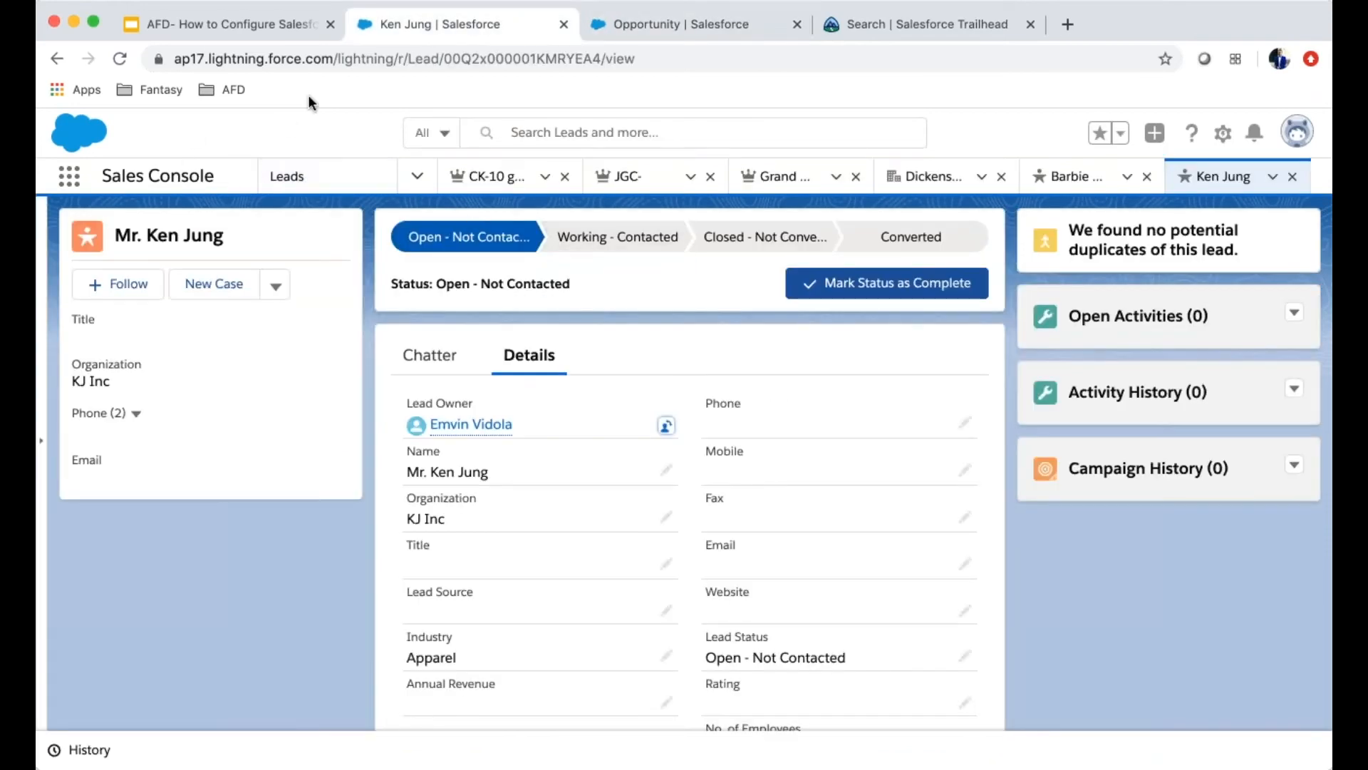
{"action": "left_click", "coordinate": [120, 58]}
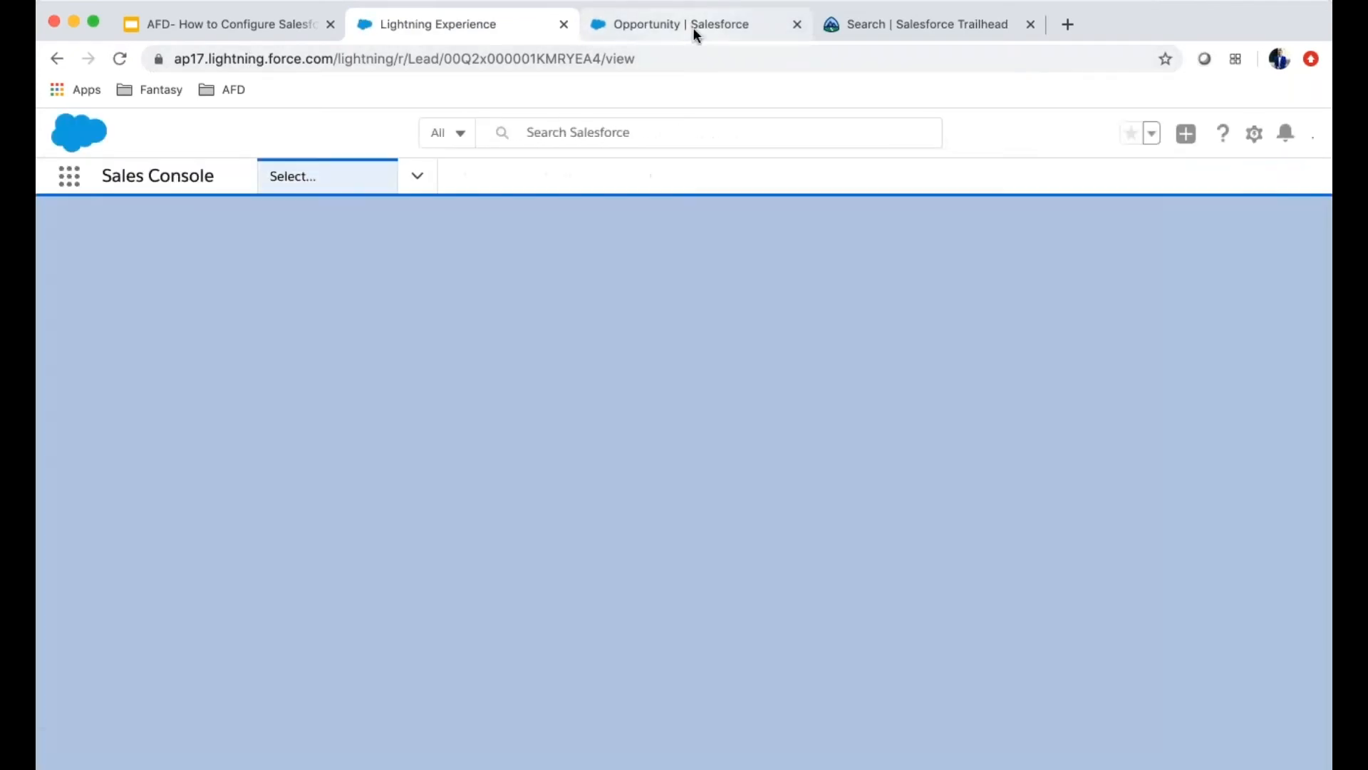
Step: Go to the Opportunities list in the Sales Console and start a new opportunity
{"action": "left_click", "coordinate": [693, 27]}
{"action": "left_click", "coordinate": [509, 34]}
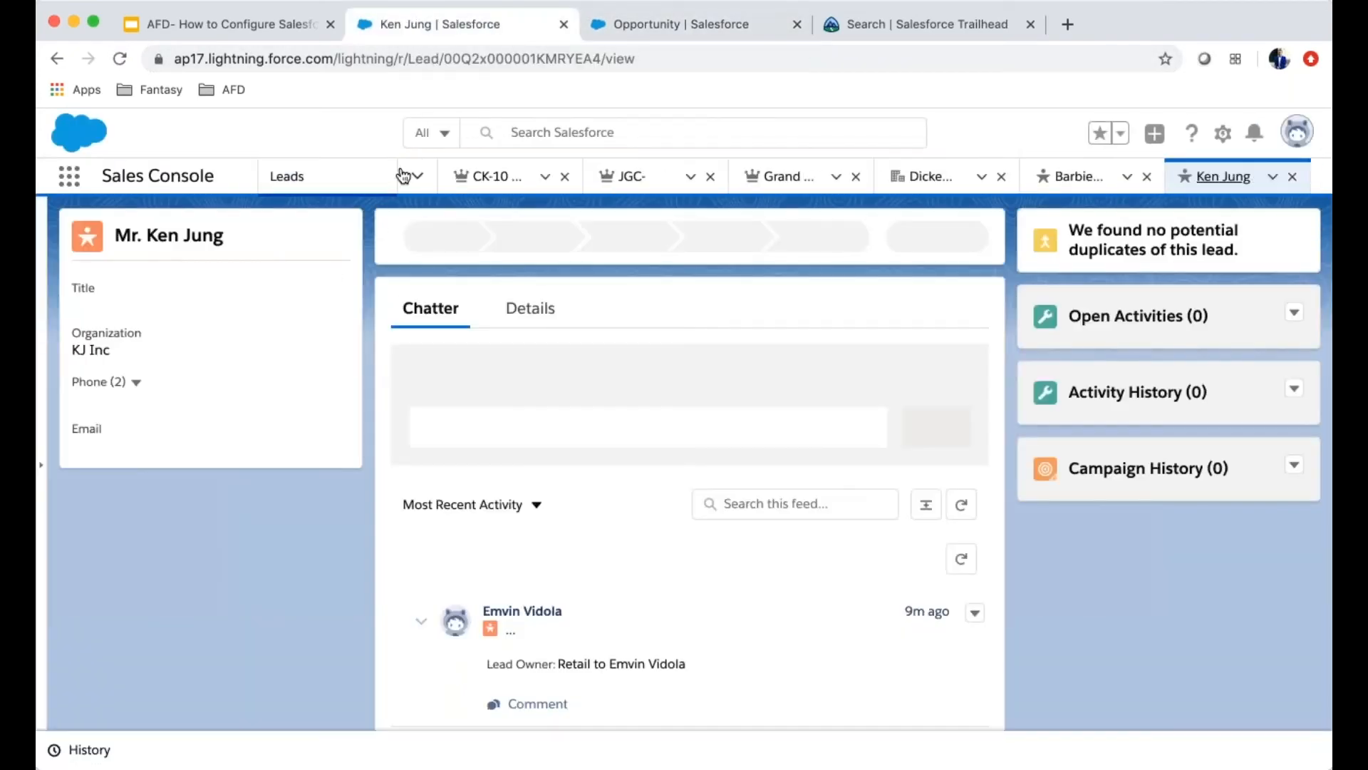
{"action": "left_click", "coordinate": [417, 177]}
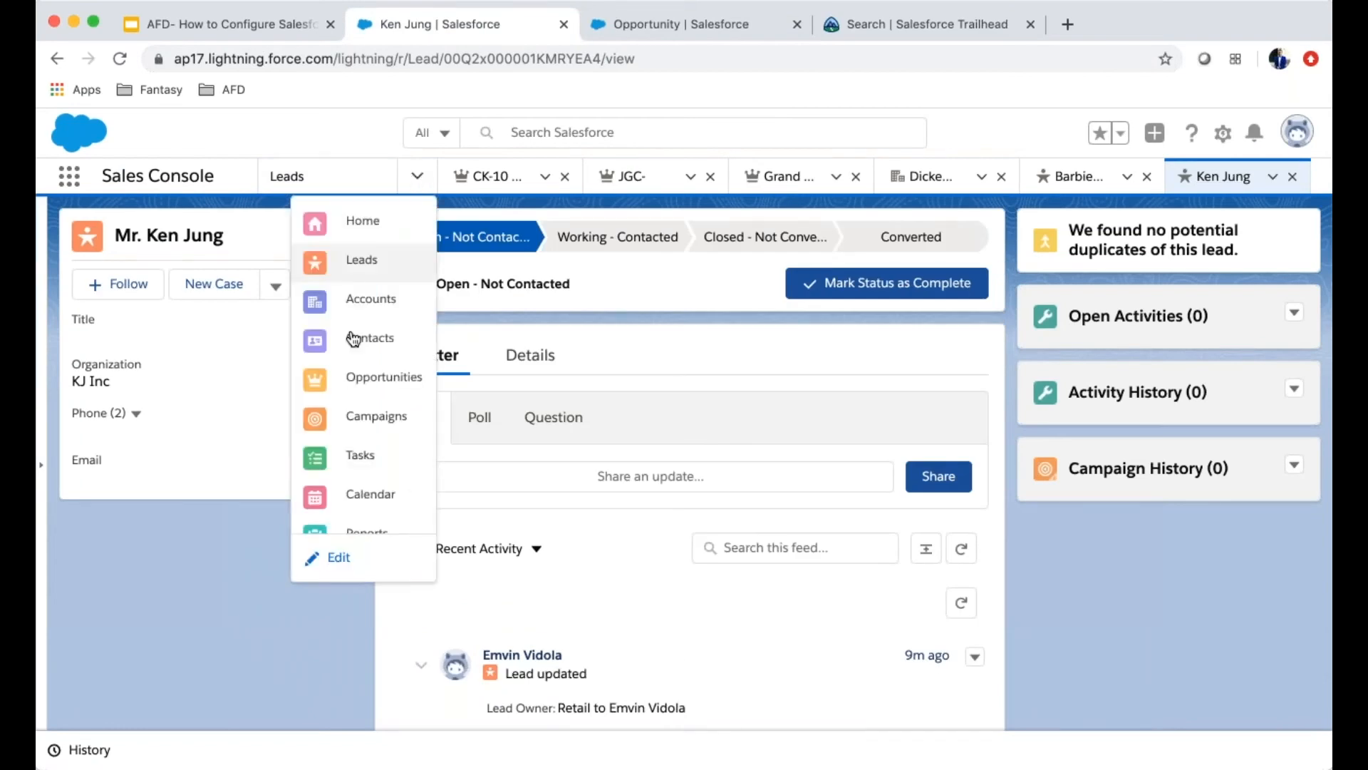
{"action": "left_click", "coordinate": [352, 380]}
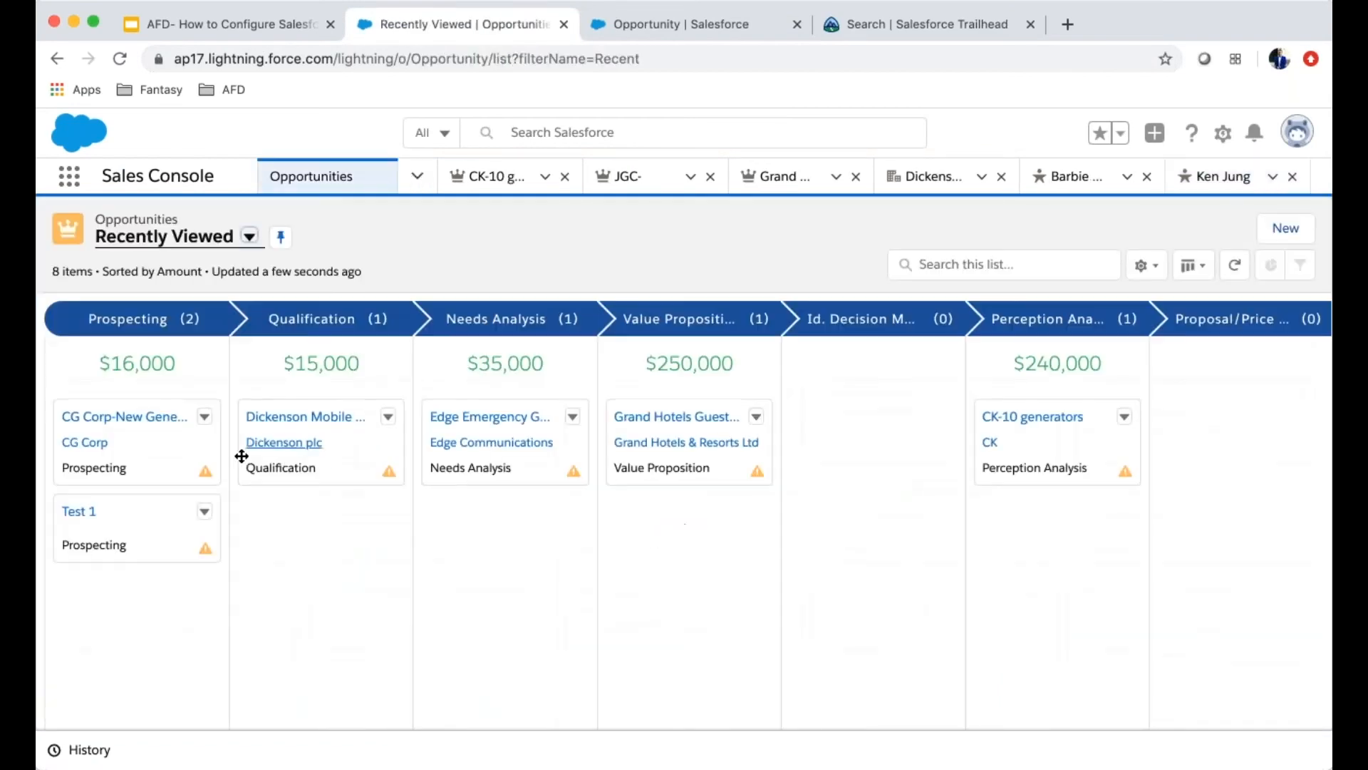
{"action": "left_click", "coordinate": [1279, 228]}
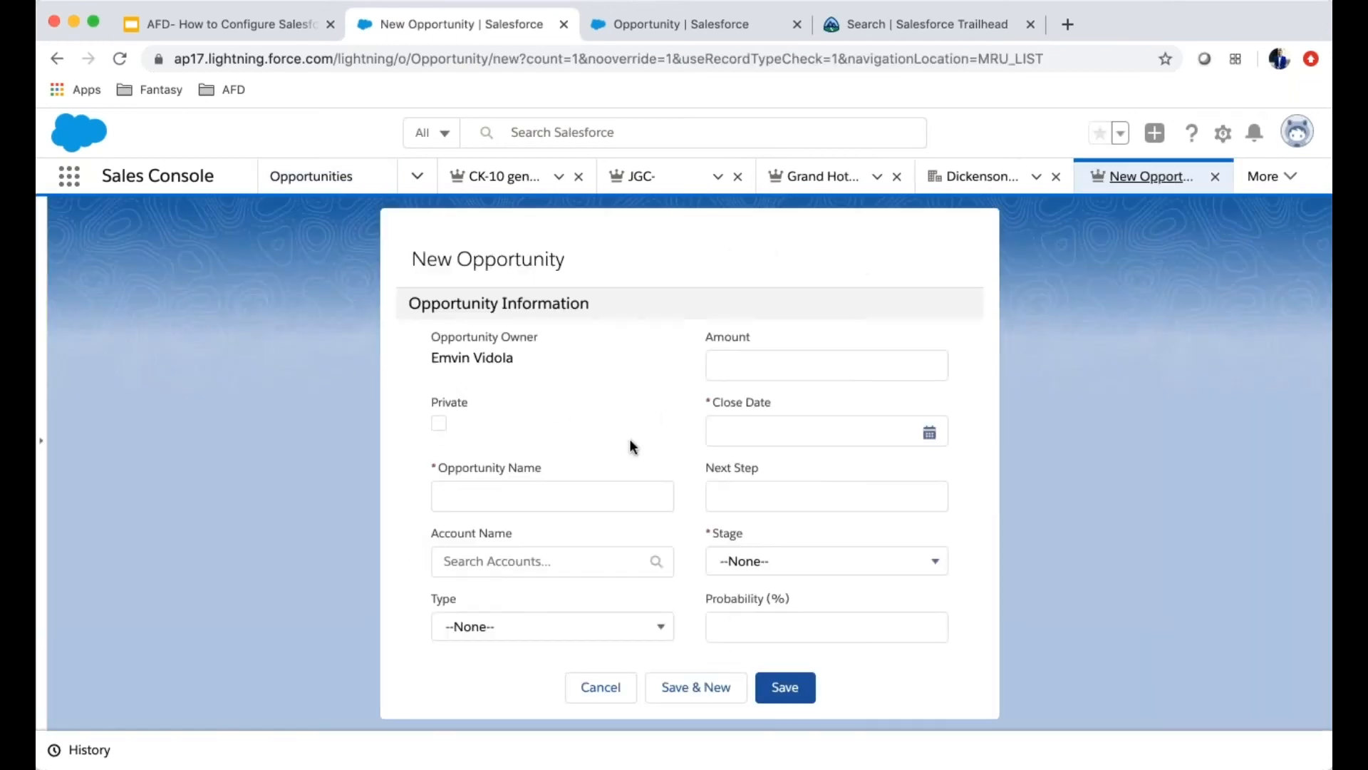
Step: Set the new opportunity's Installation Type to Condominium and check the Potential Product choices, leaving the product at --None--
{"action": "scroll", "coordinate": [617, 467], "scroll_direction": "down", "scroll_amount": 6}
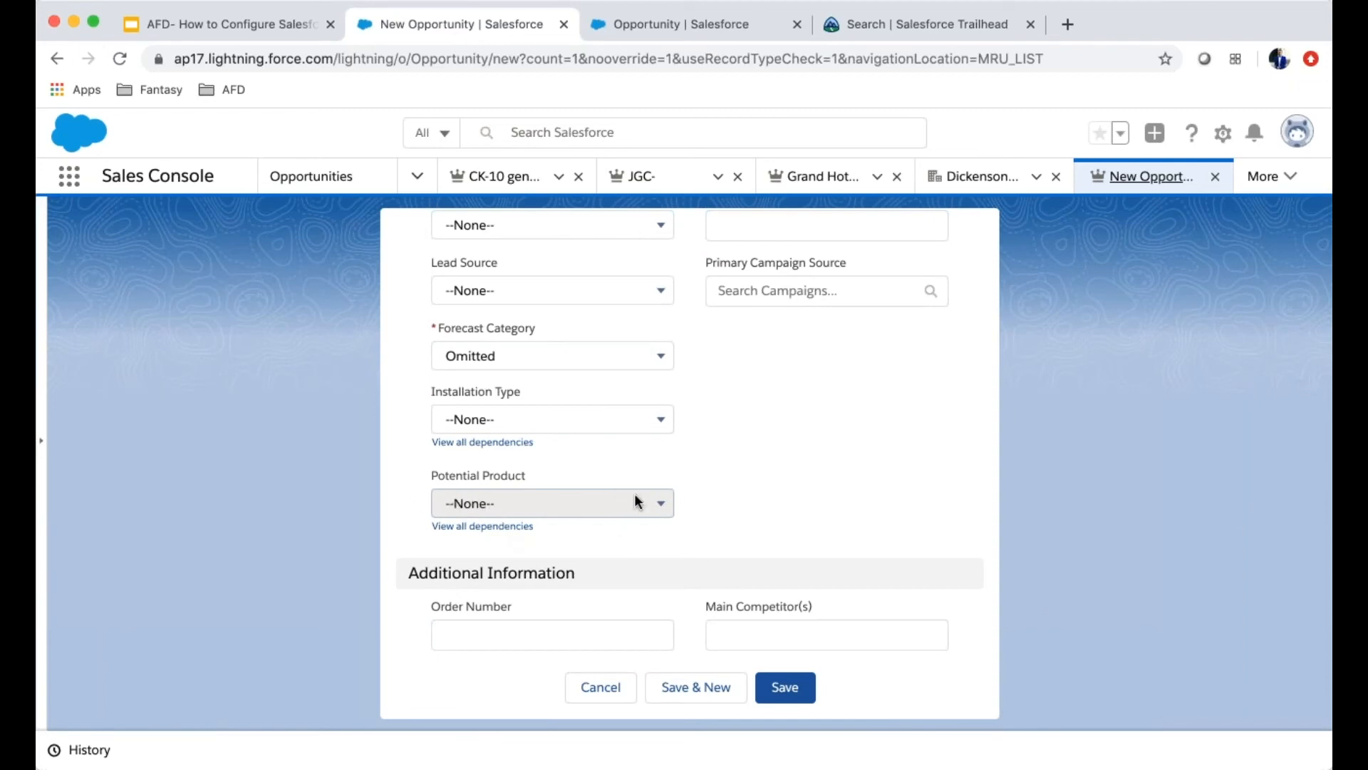
{"action": "left_click", "coordinate": [578, 430]}
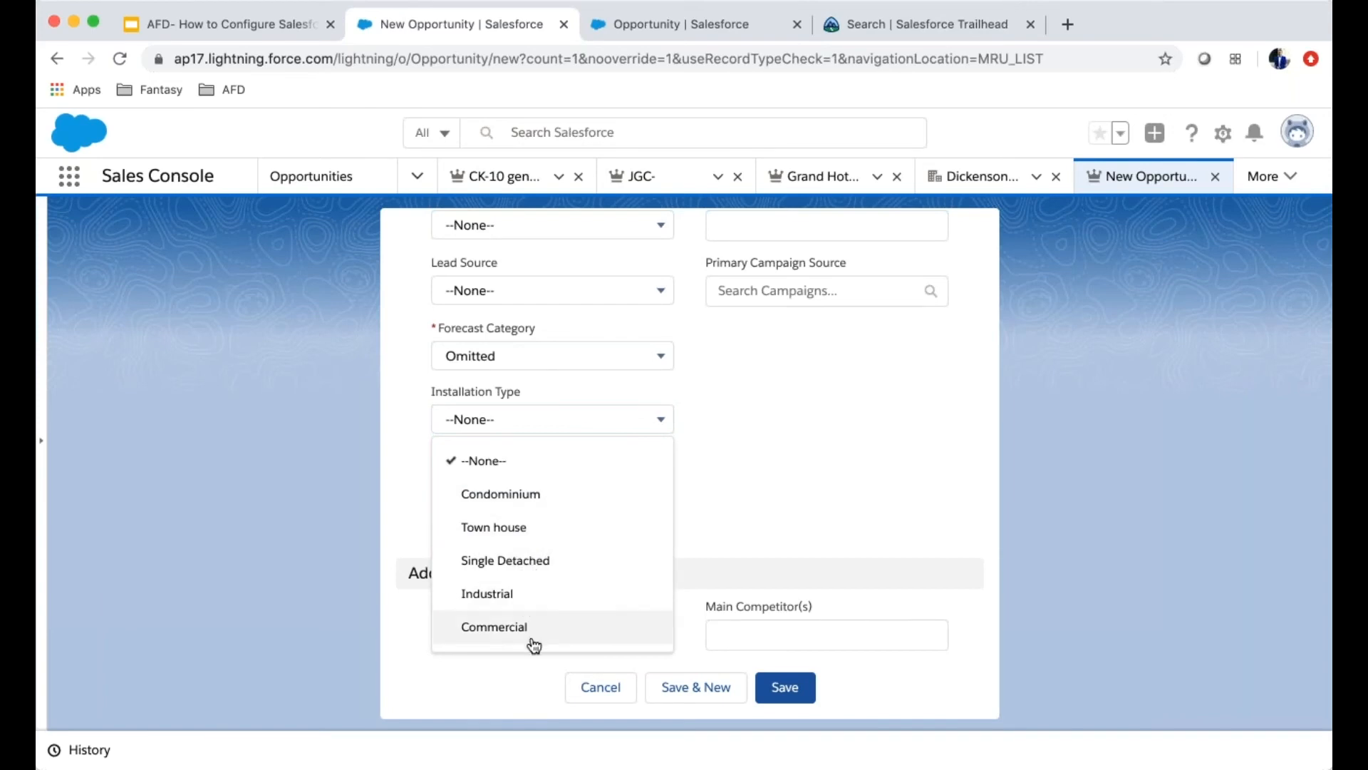
{"action": "left_click", "coordinate": [573, 496]}
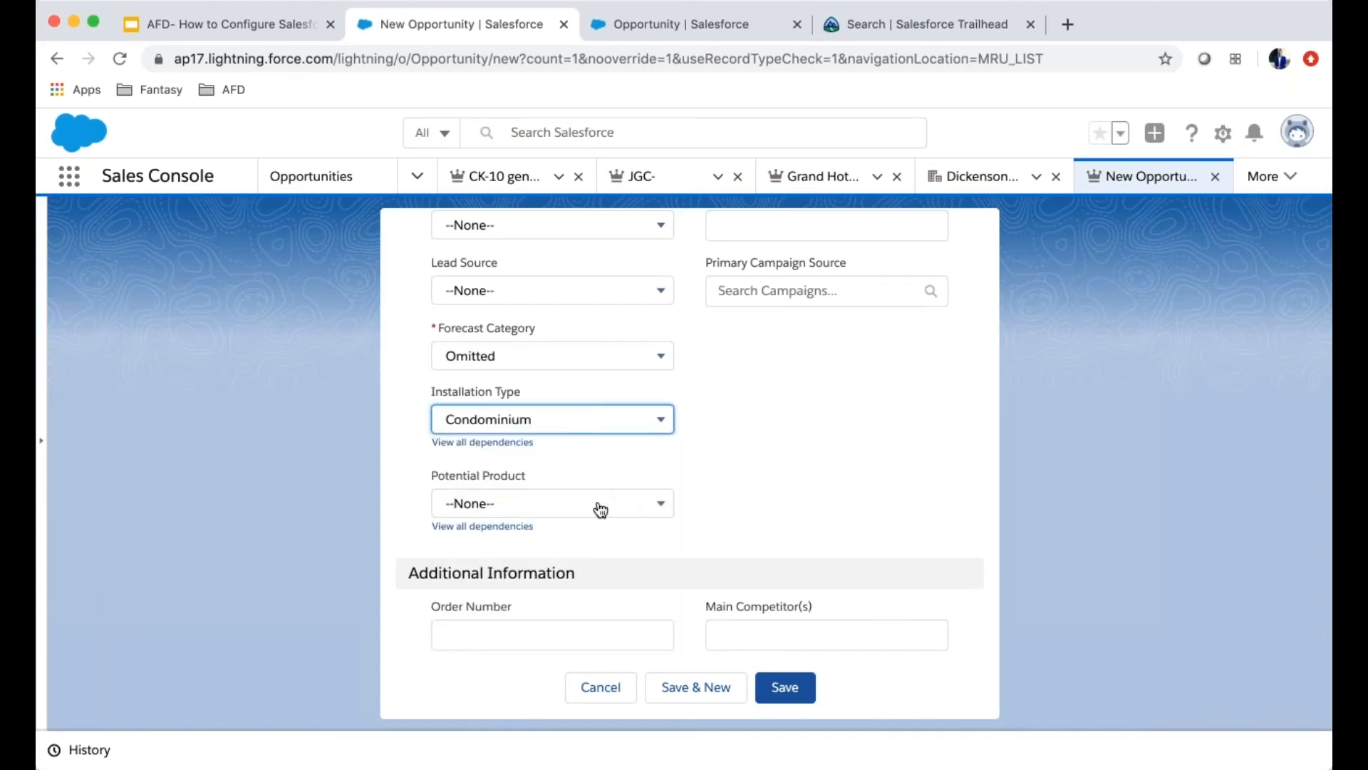
{"action": "left_click", "coordinate": [568, 506]}
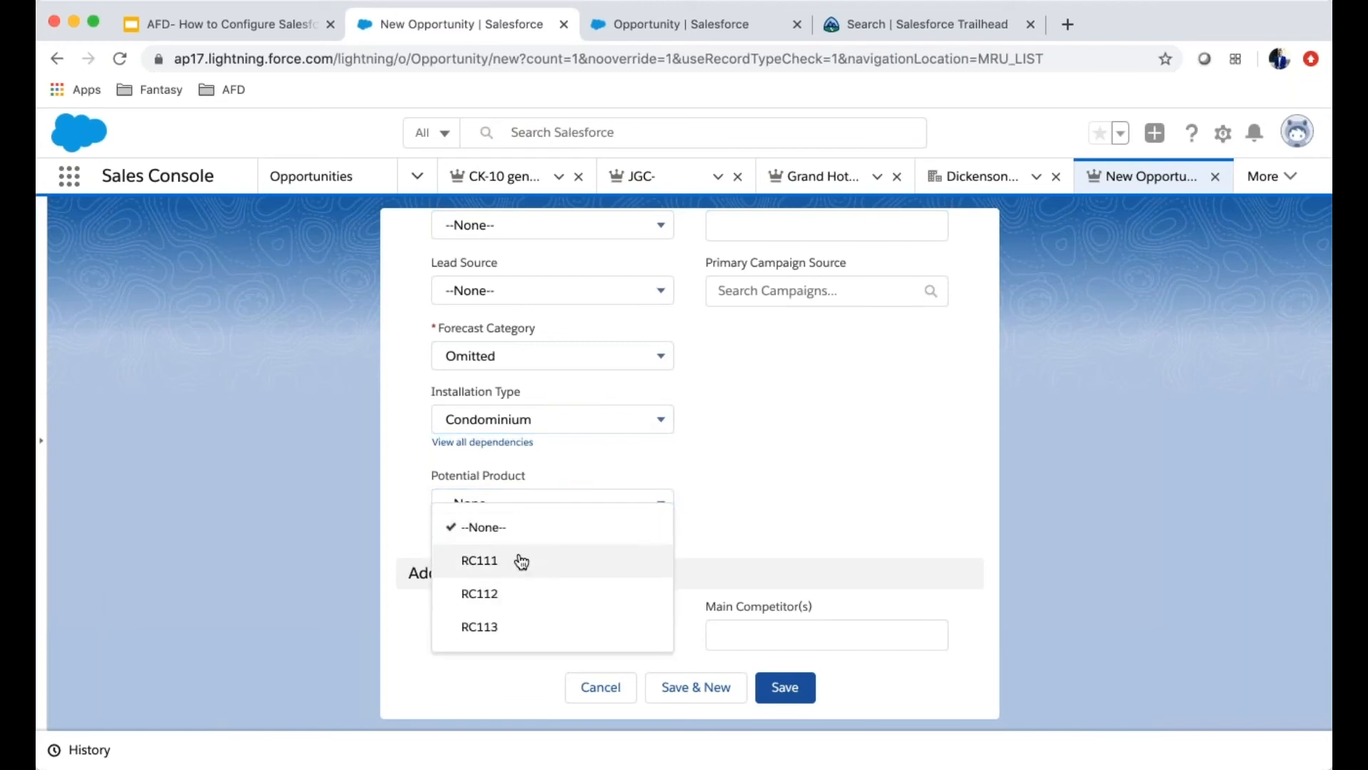
{"action": "left_click", "coordinate": [492, 528]}
Step: Change the Installation Type to Single Detached and check the Potential Product choices without selecting one
{"action": "left_click", "coordinate": [579, 423]}
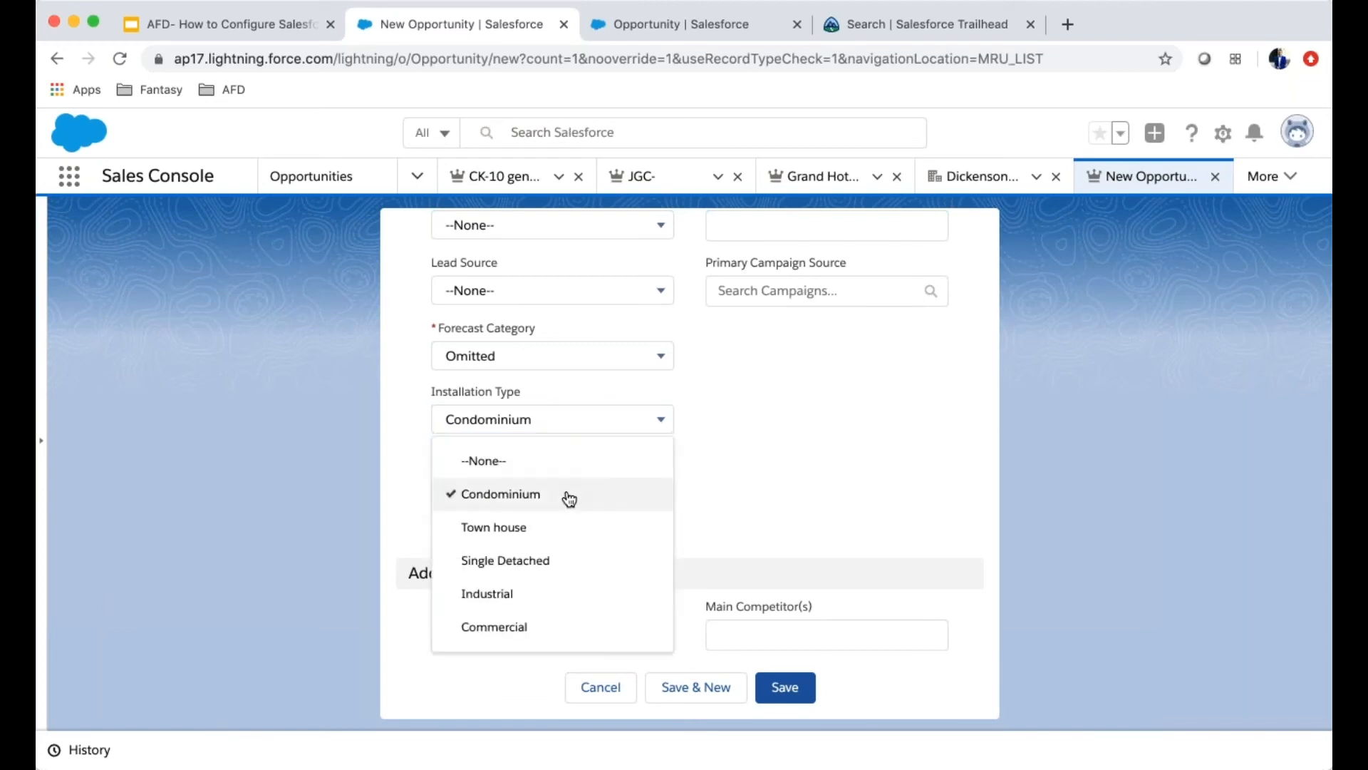
{"action": "left_click", "coordinate": [536, 558]}
{"action": "left_click", "coordinate": [538, 507]}
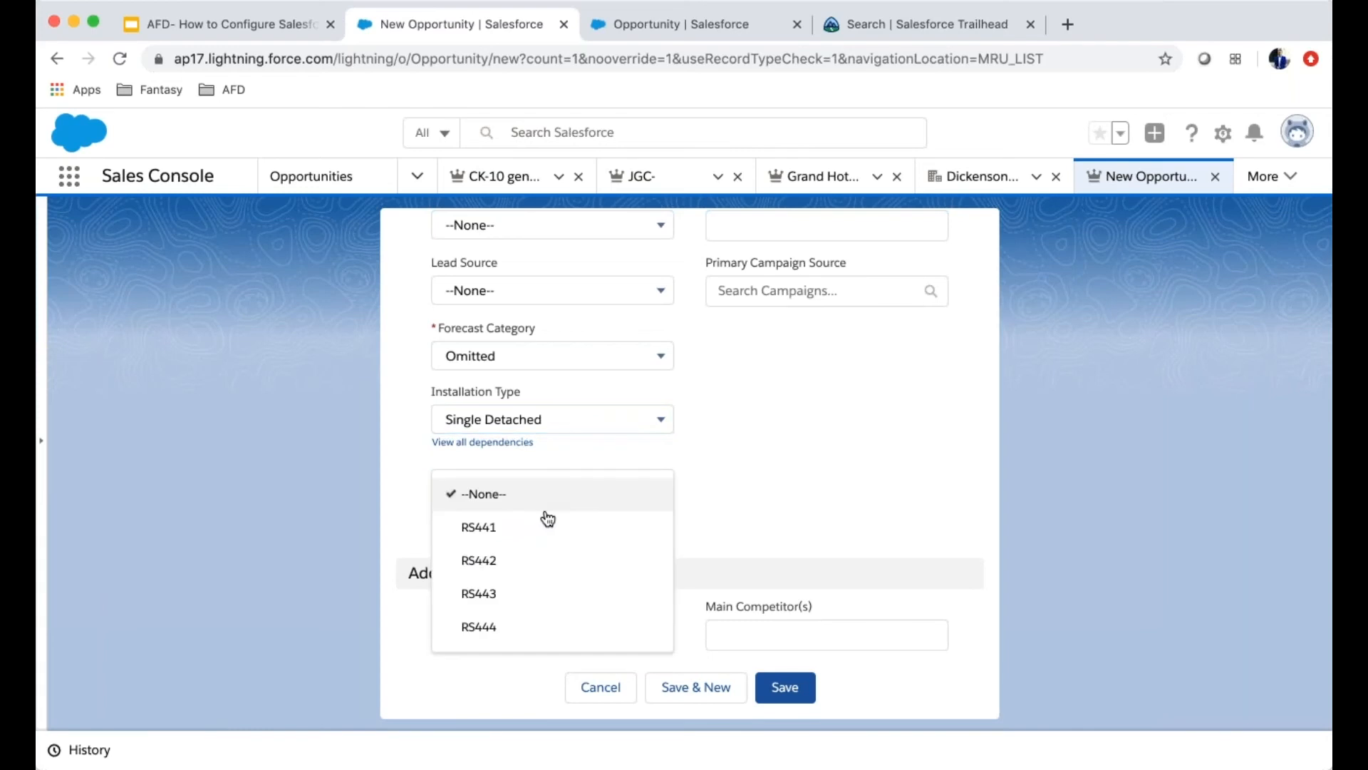
{"action": "scroll", "coordinate": [566, 556], "scroll_direction": "down", "scroll_amount": 3}
{"action": "scroll", "coordinate": [685, 471], "scroll_direction": "down", "scroll_amount": 3}
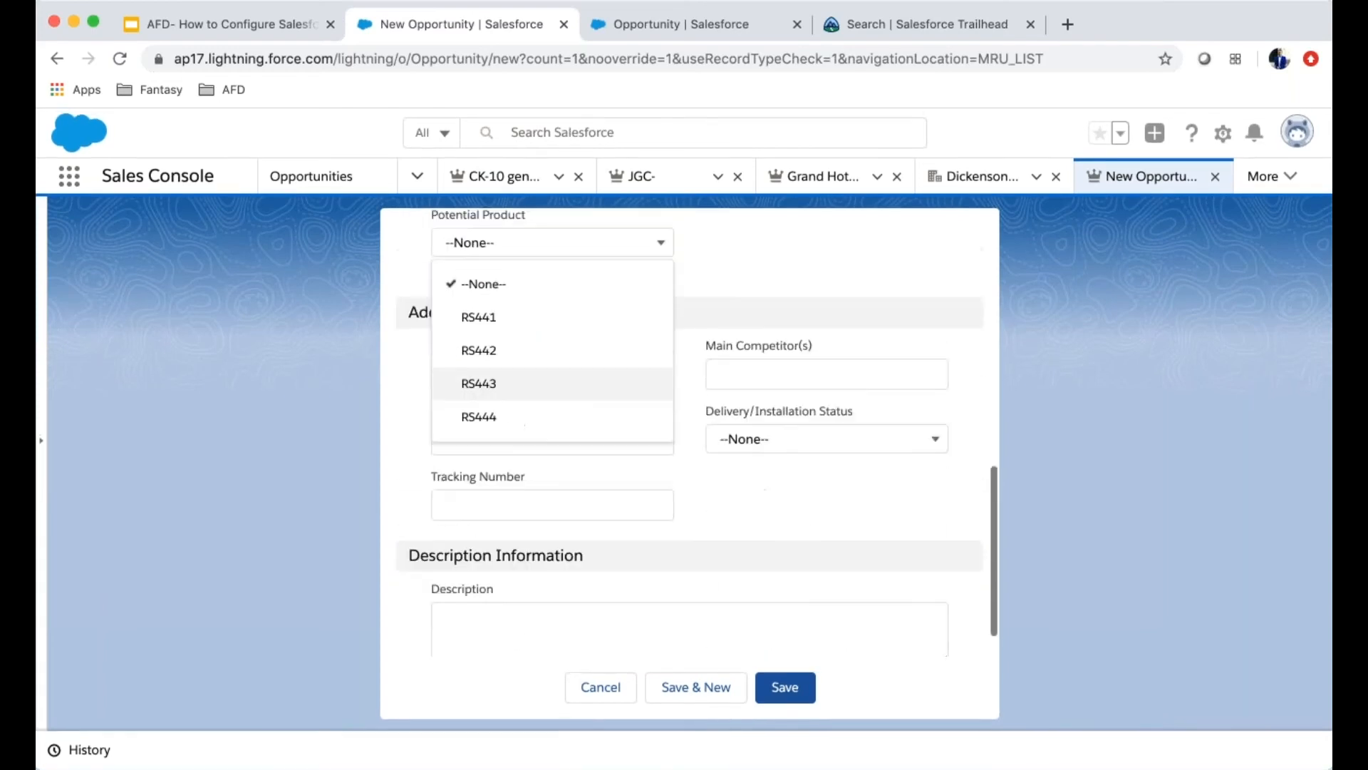
{"action": "scroll", "coordinate": [665, 519], "scroll_direction": "up", "scroll_amount": 5}
{"action": "left_click", "coordinate": [696, 424]}
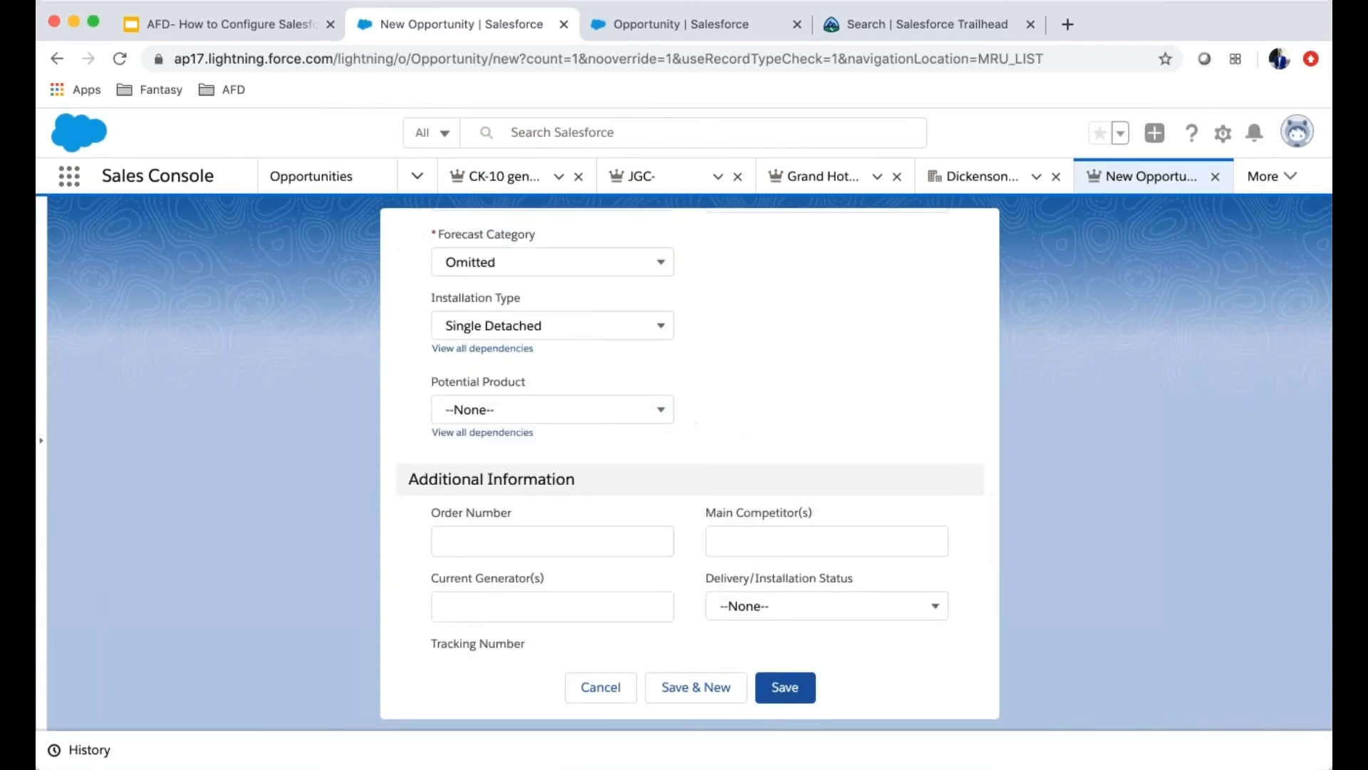
Step: Change the Installation Type to Commercial and display its dependent Potential Product choices
{"action": "left_click", "coordinate": [550, 330]}
{"action": "left_click", "coordinate": [531, 535]}
{"action": "left_click", "coordinate": [512, 410]}
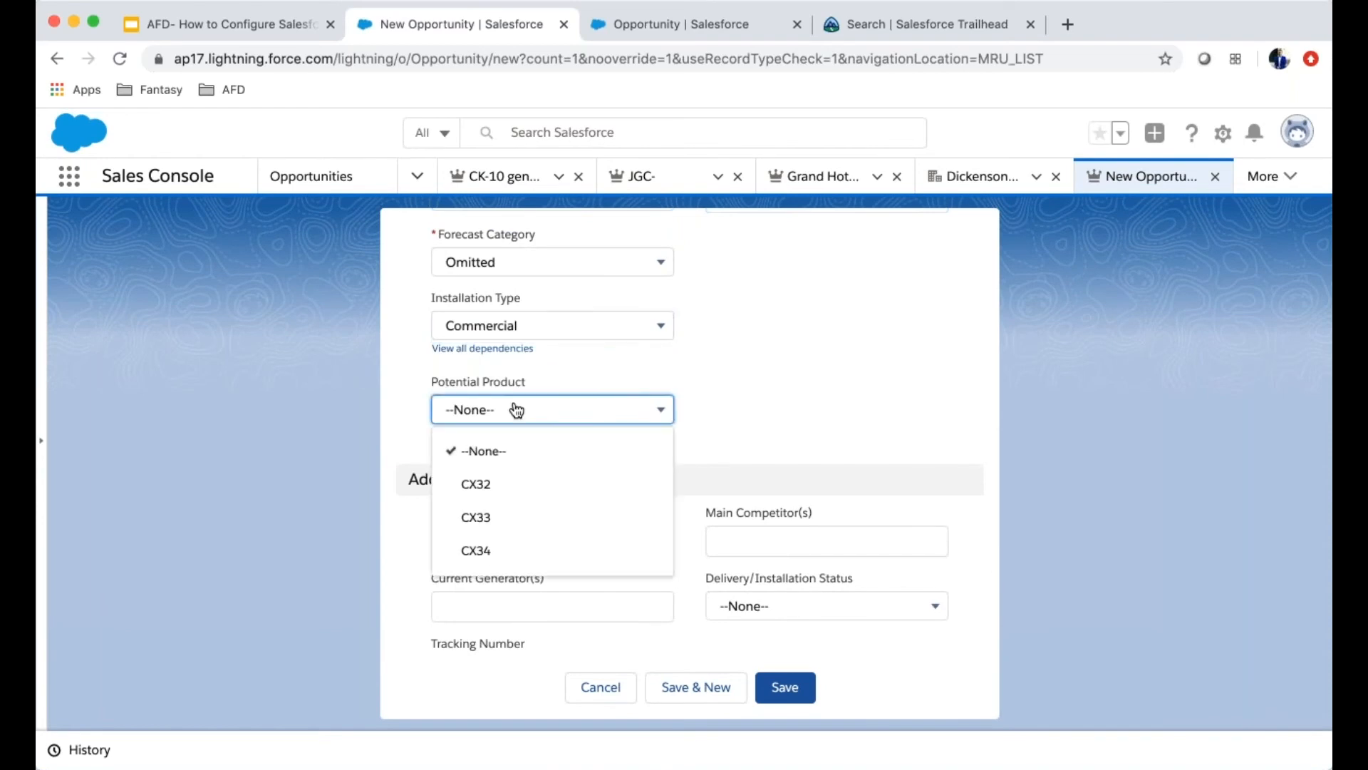
Step: Review the available Installation Type options in the new opportunity form
{"action": "left_click", "coordinate": [841, 414]}
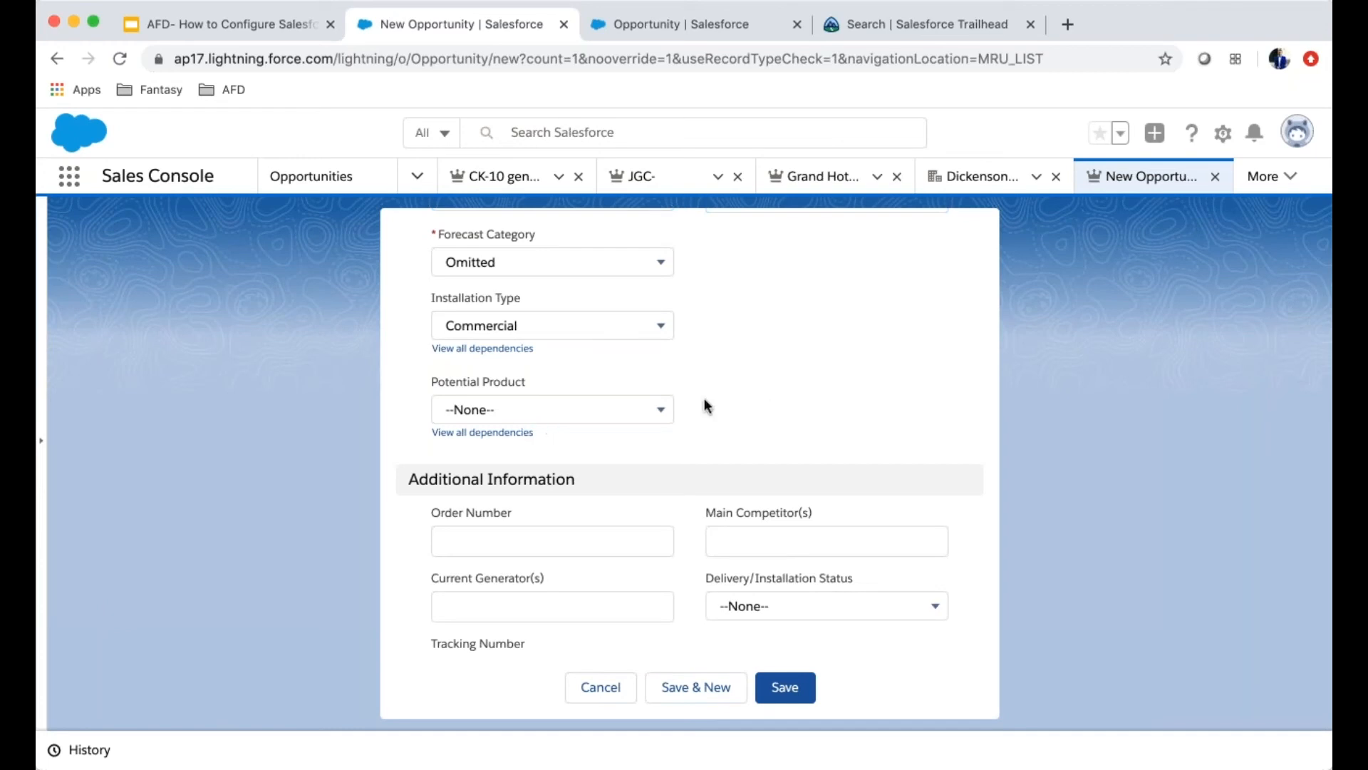
{"action": "scroll", "coordinate": [603, 378], "scroll_direction": "up", "scroll_amount": 2}
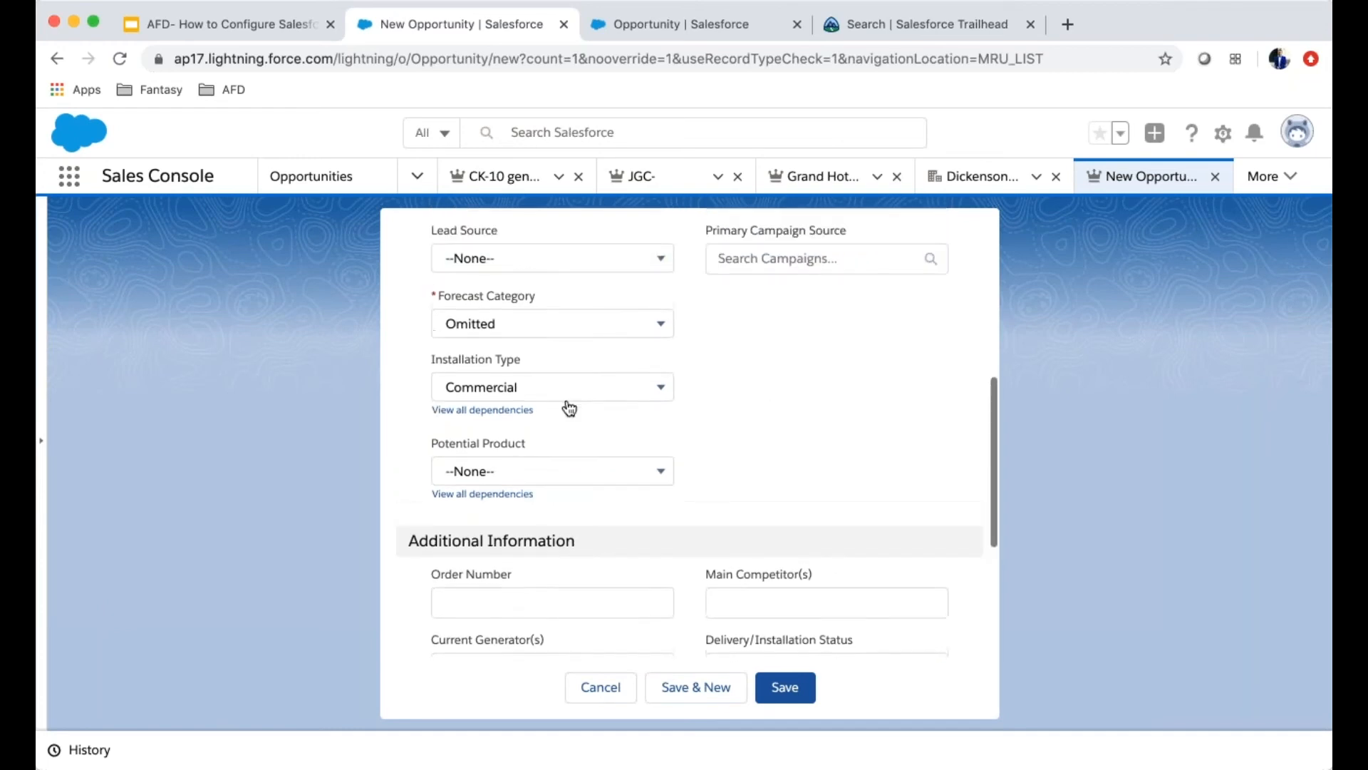
{"action": "left_click", "coordinate": [522, 397]}
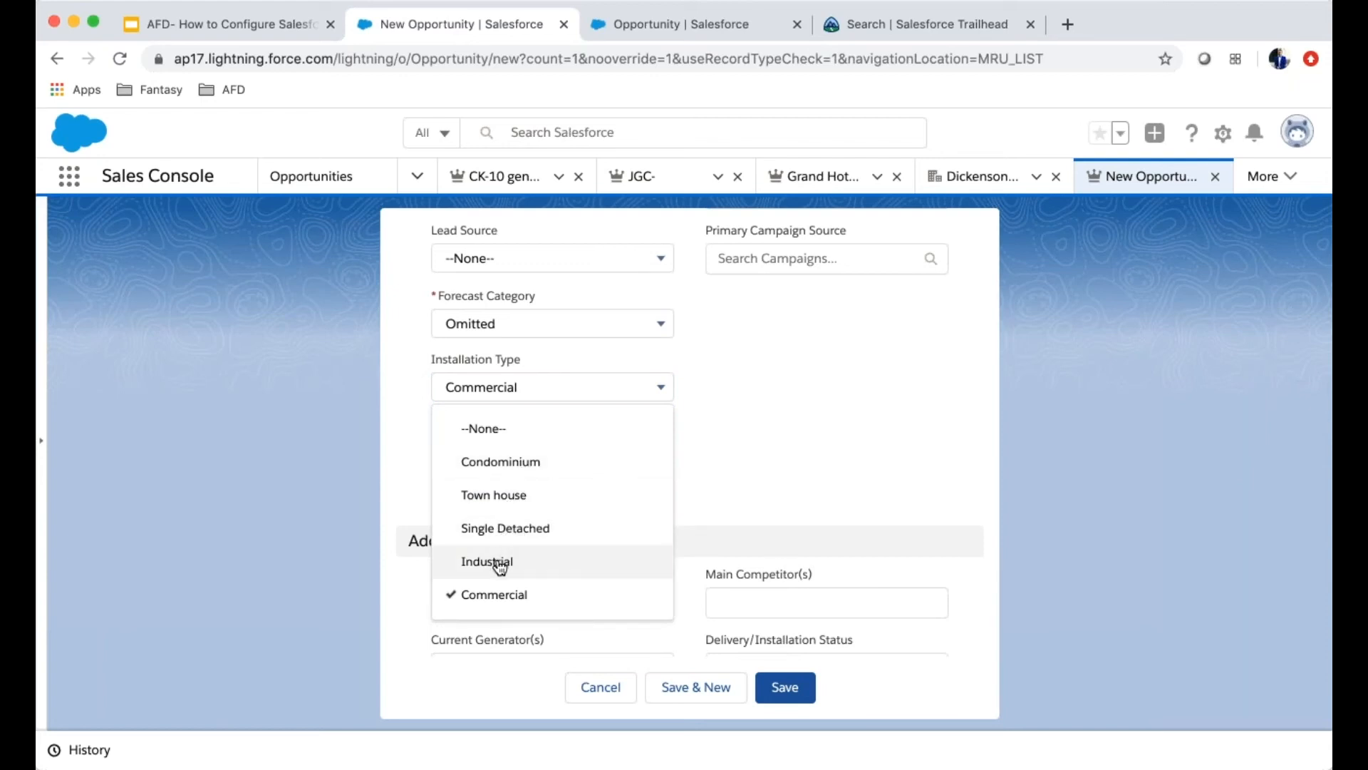
Step: In the Opportunity object setup, start an active record type labelled Residential with the Test sales process, enabled for all profiles
{"action": "left_click", "coordinate": [683, 28]}
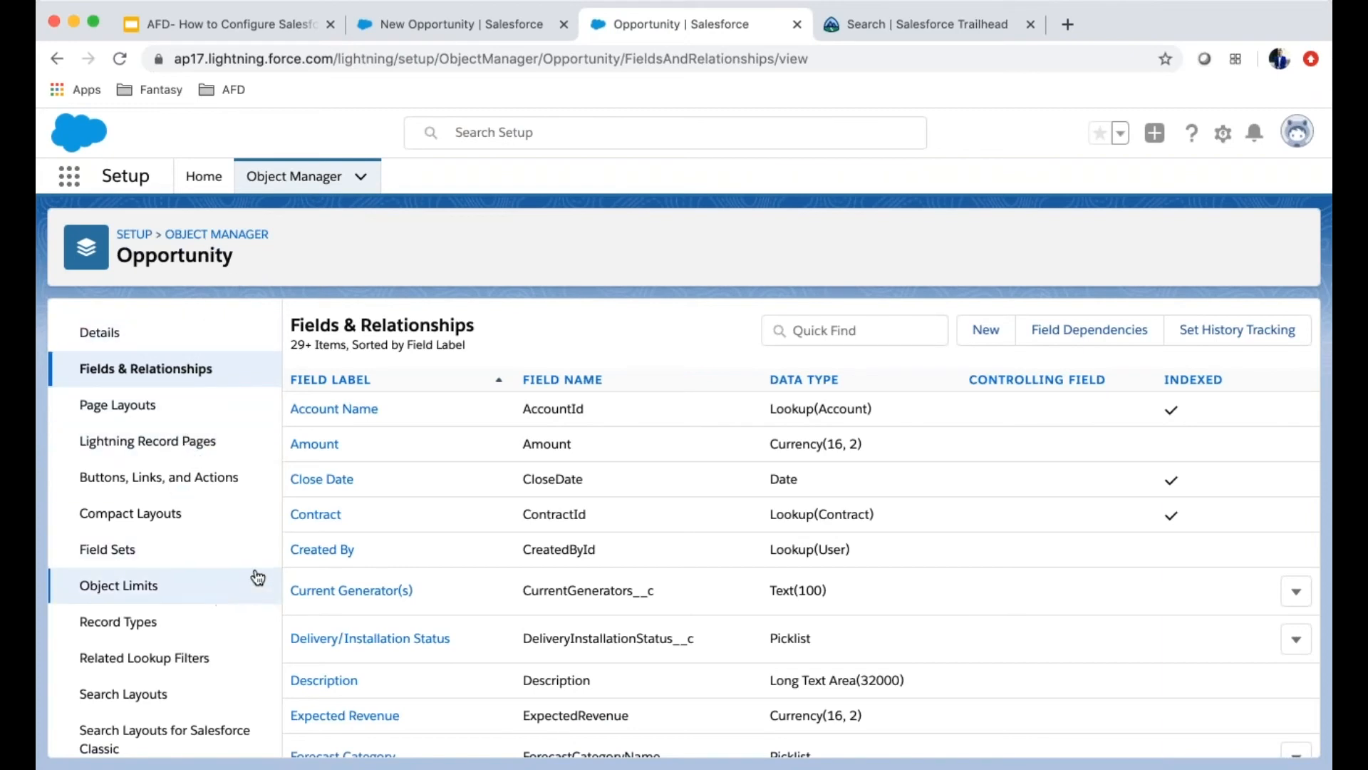
{"action": "left_click", "coordinate": [183, 638]}
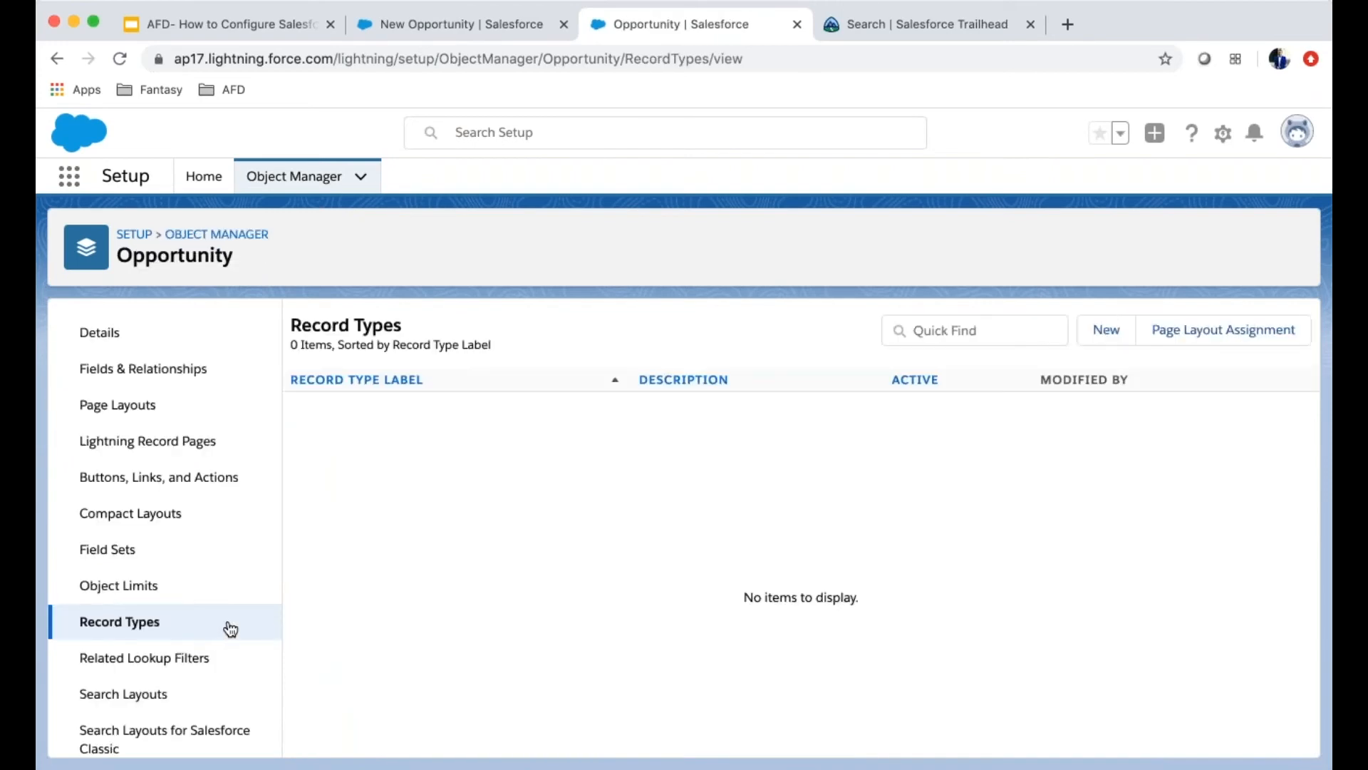
{"action": "left_click", "coordinate": [1113, 336]}
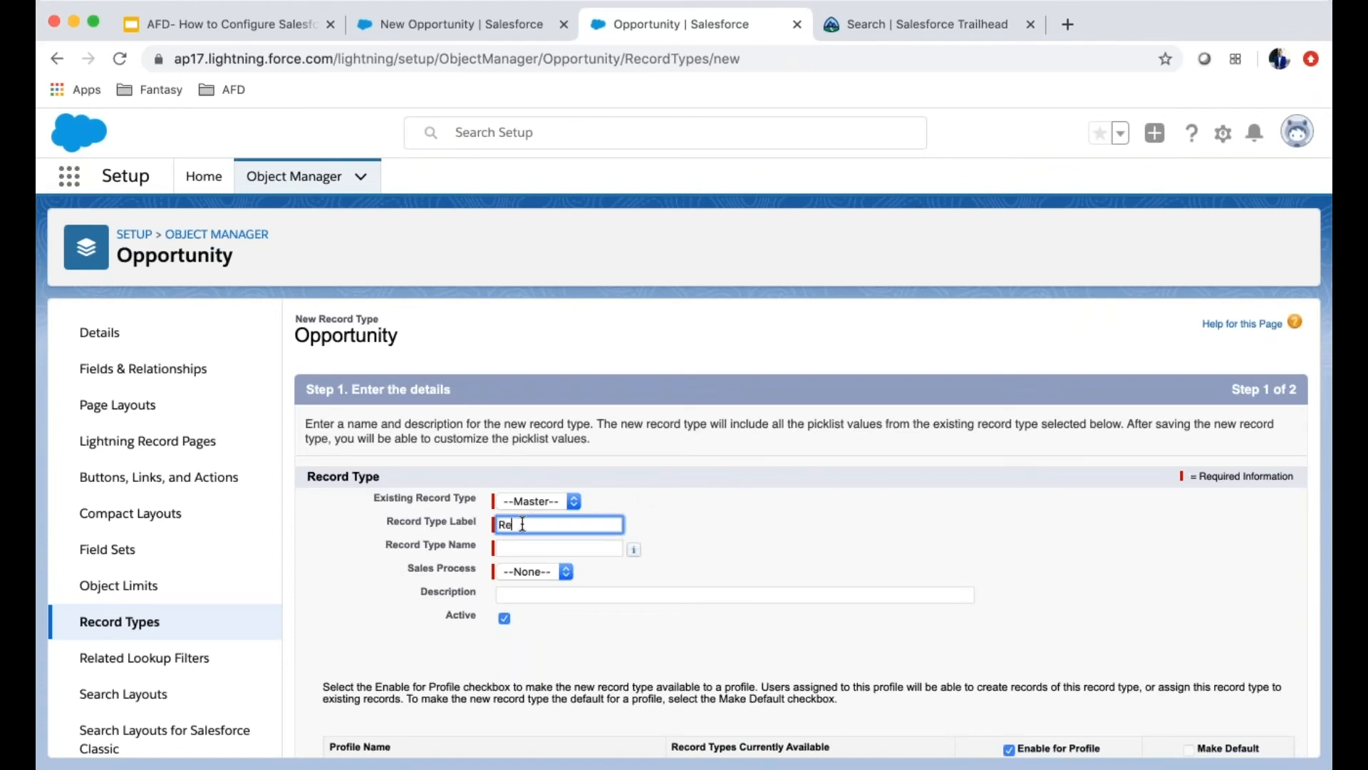
{"action": "key", "text": "Tab"}
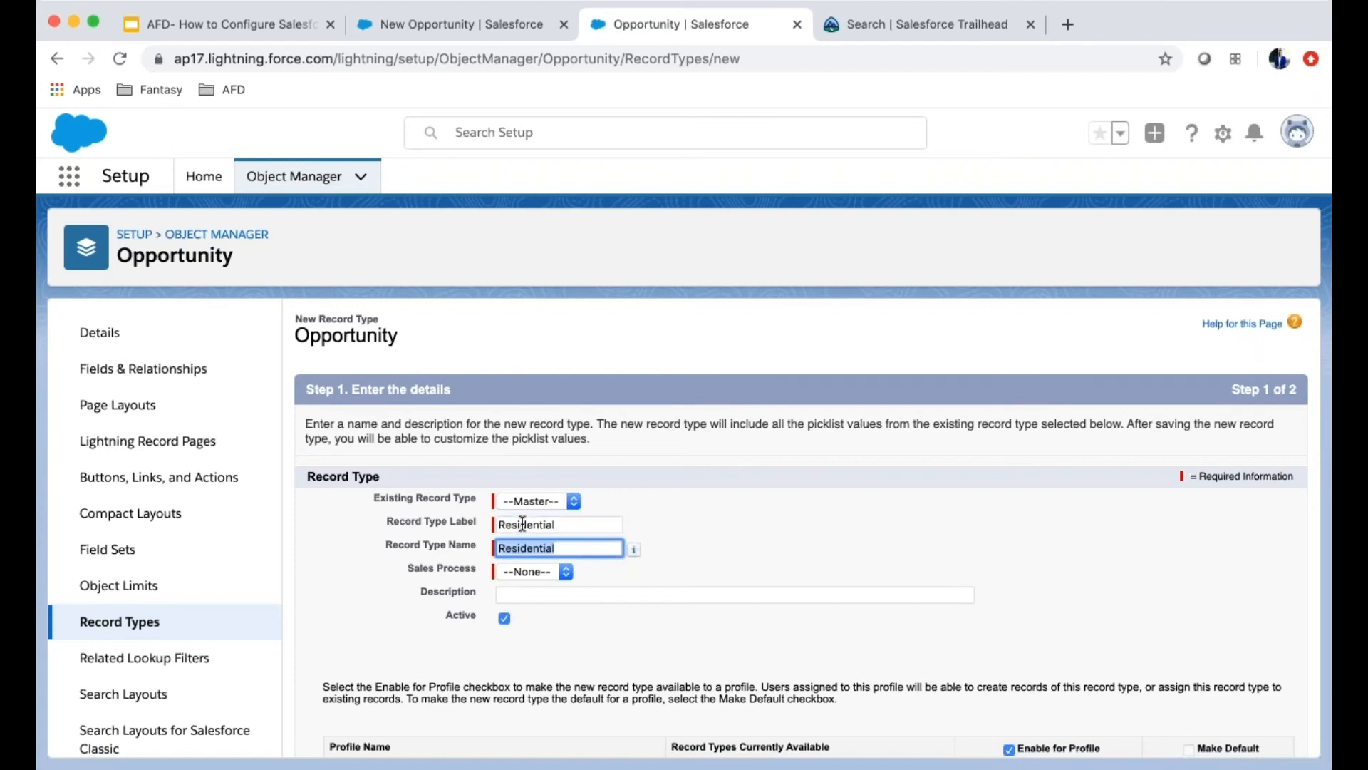
{"action": "scroll", "coordinate": [787, 540], "scroll_direction": "down", "scroll_amount": 2}
{"action": "left_click", "coordinate": [541, 475]}
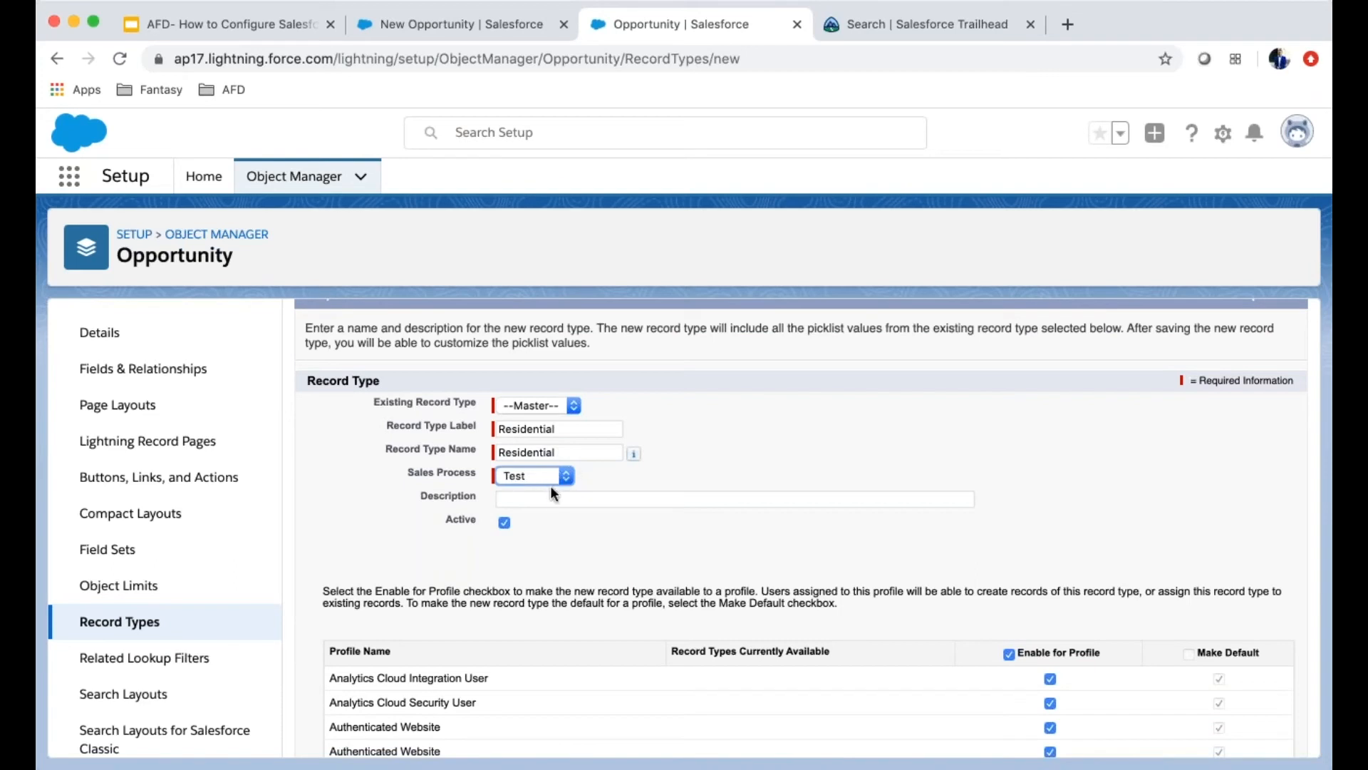
{"action": "scroll", "coordinate": [760, 590], "scroll_direction": "down", "scroll_amount": 15}
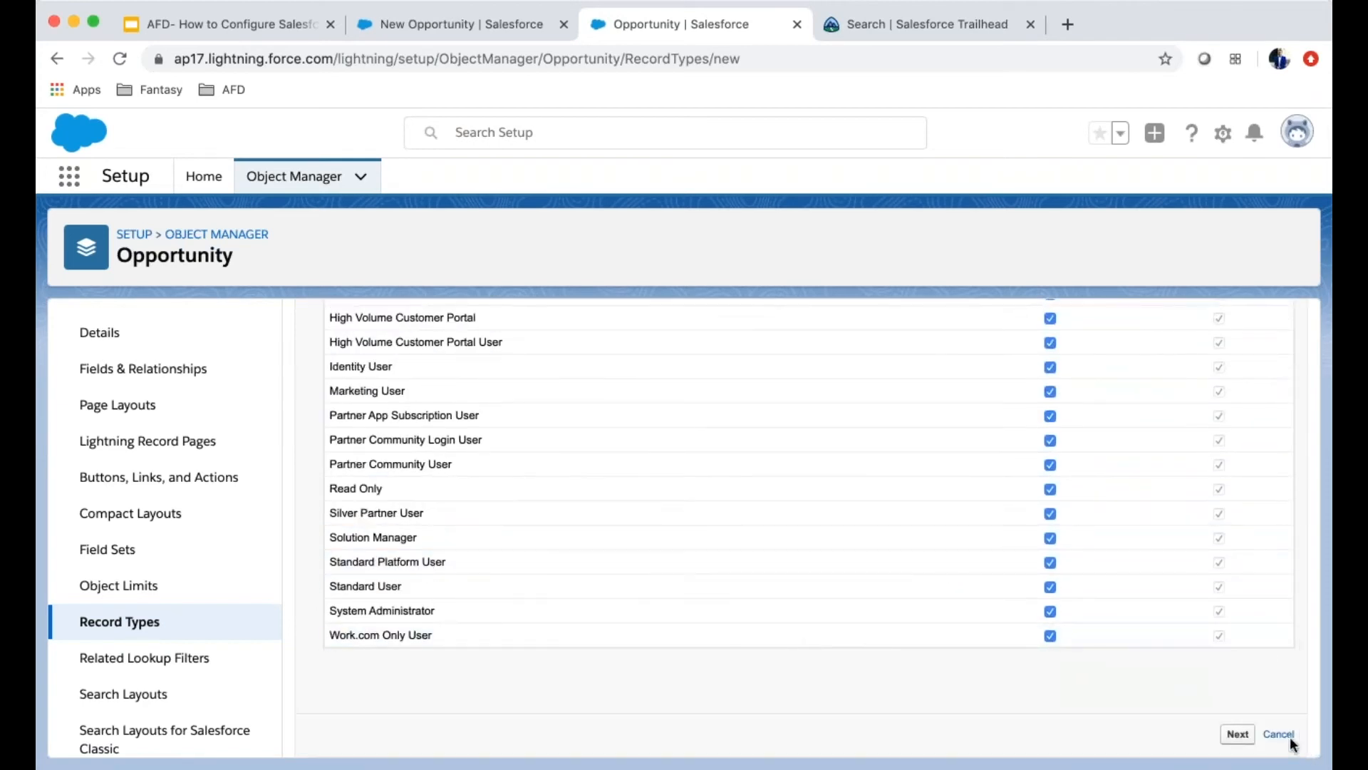
{"action": "left_click", "coordinate": [1238, 734]}
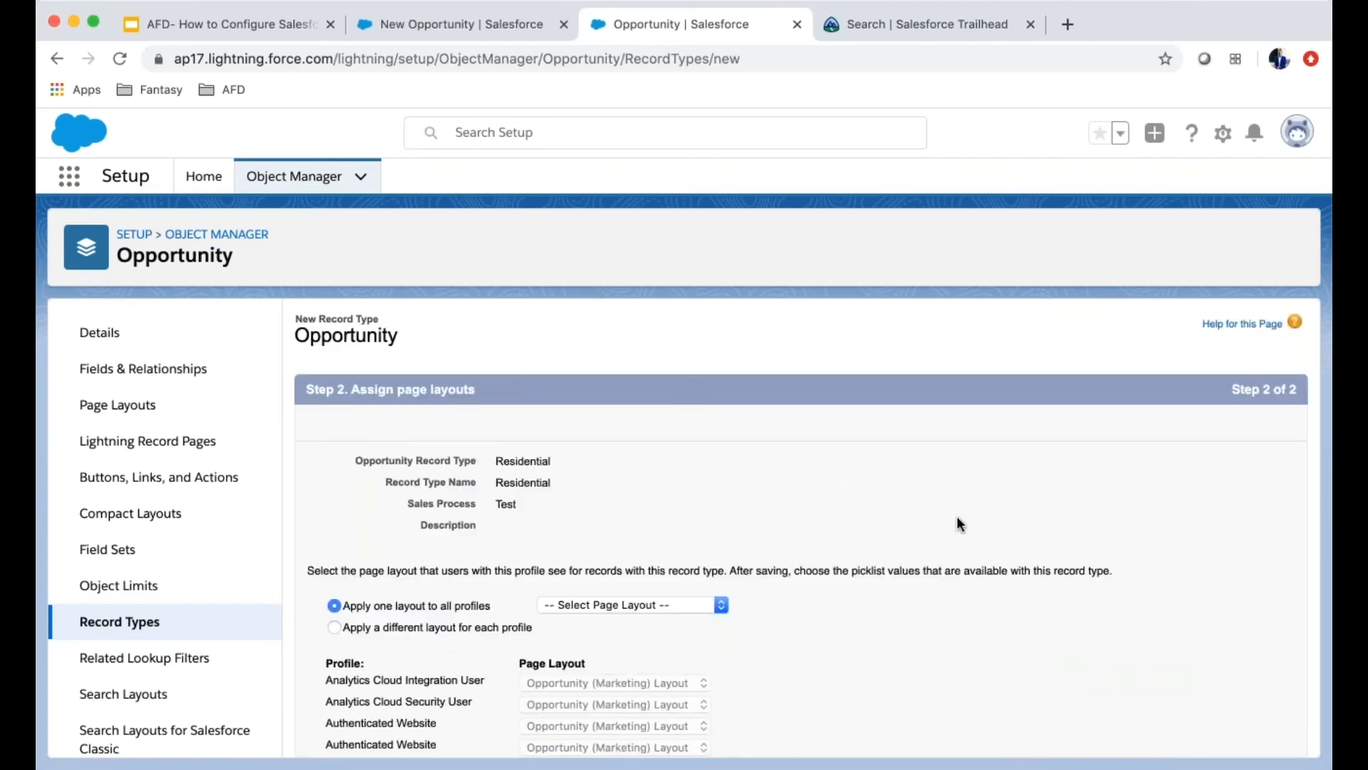
Step: Apply Opportunity Layout to all profiles for the Residential record type
{"action": "scroll", "coordinate": [956, 516], "scroll_direction": "down", "scroll_amount": 3}
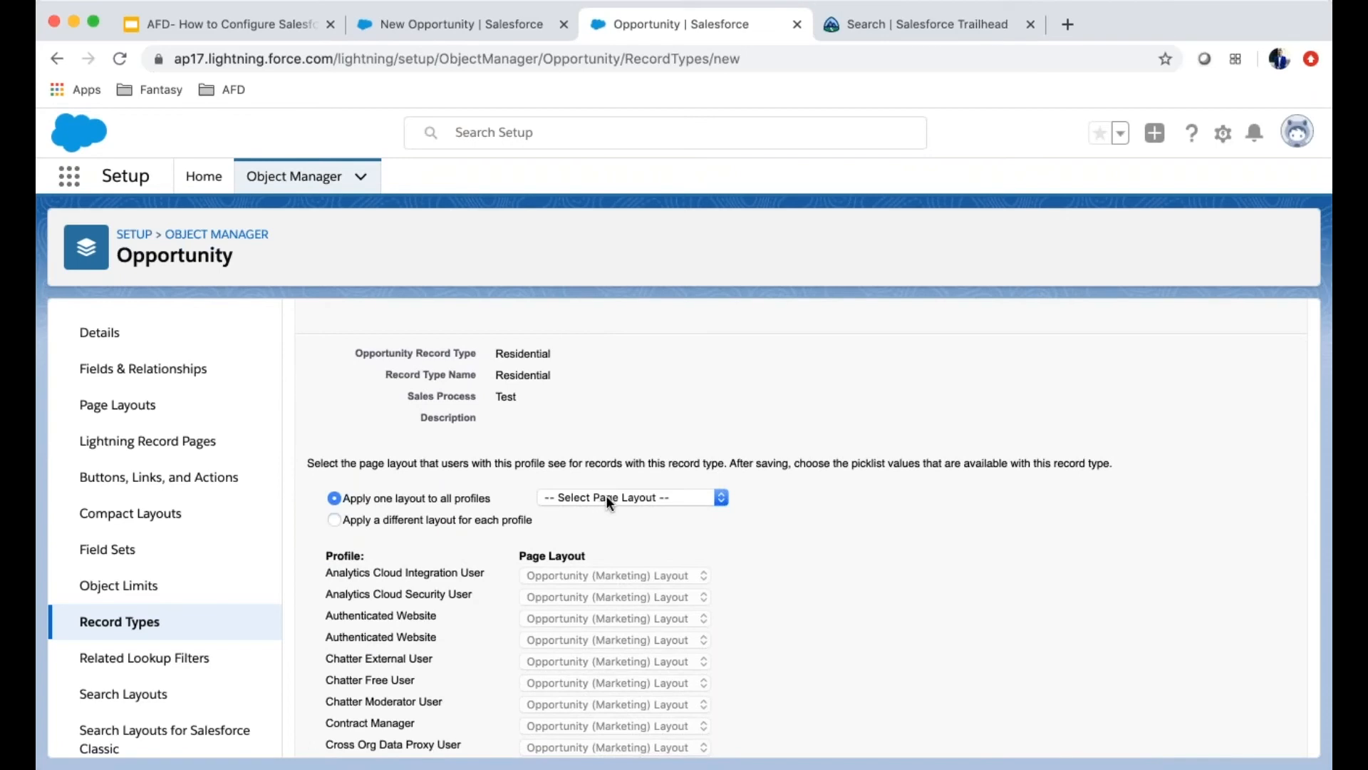
{"action": "left_click", "coordinate": [608, 498]}
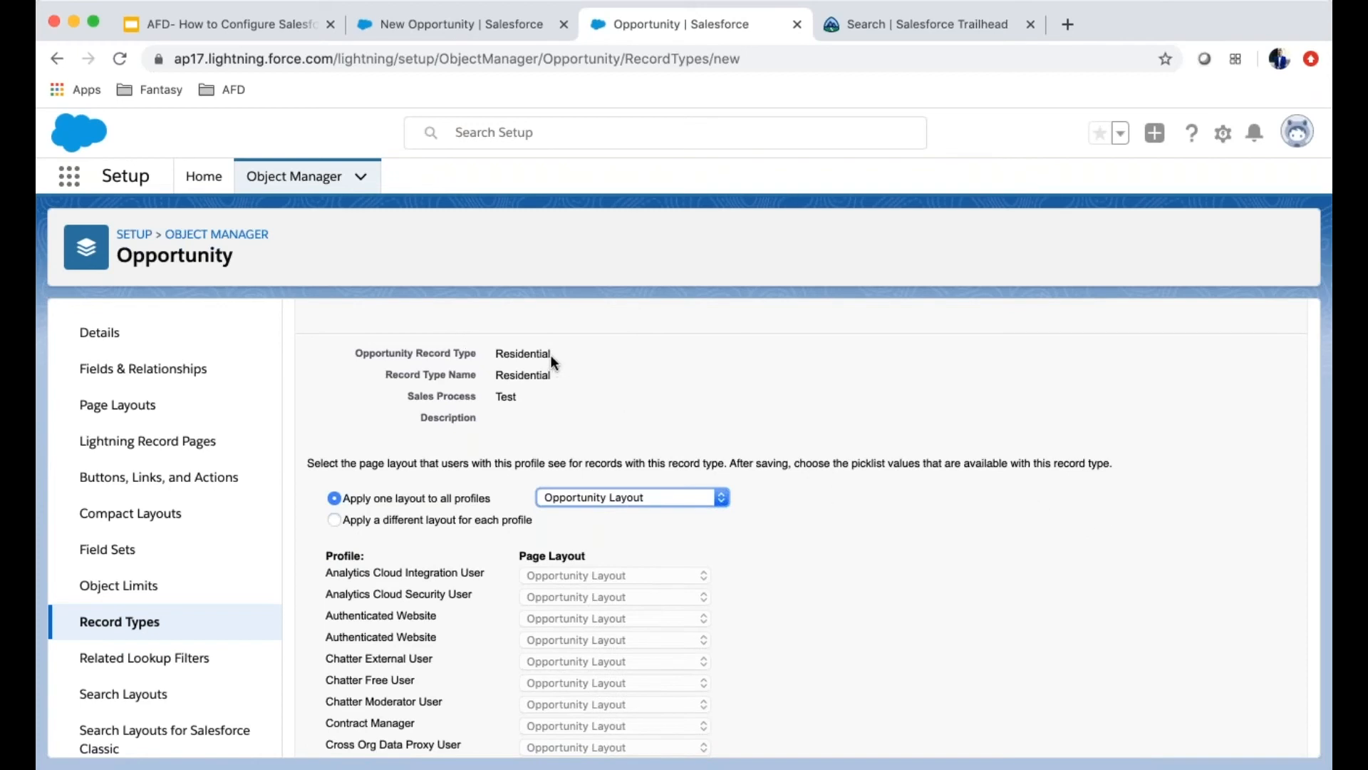
{"action": "left_click_drag", "start_coordinate": [503, 354], "coordinate": [597, 370]}
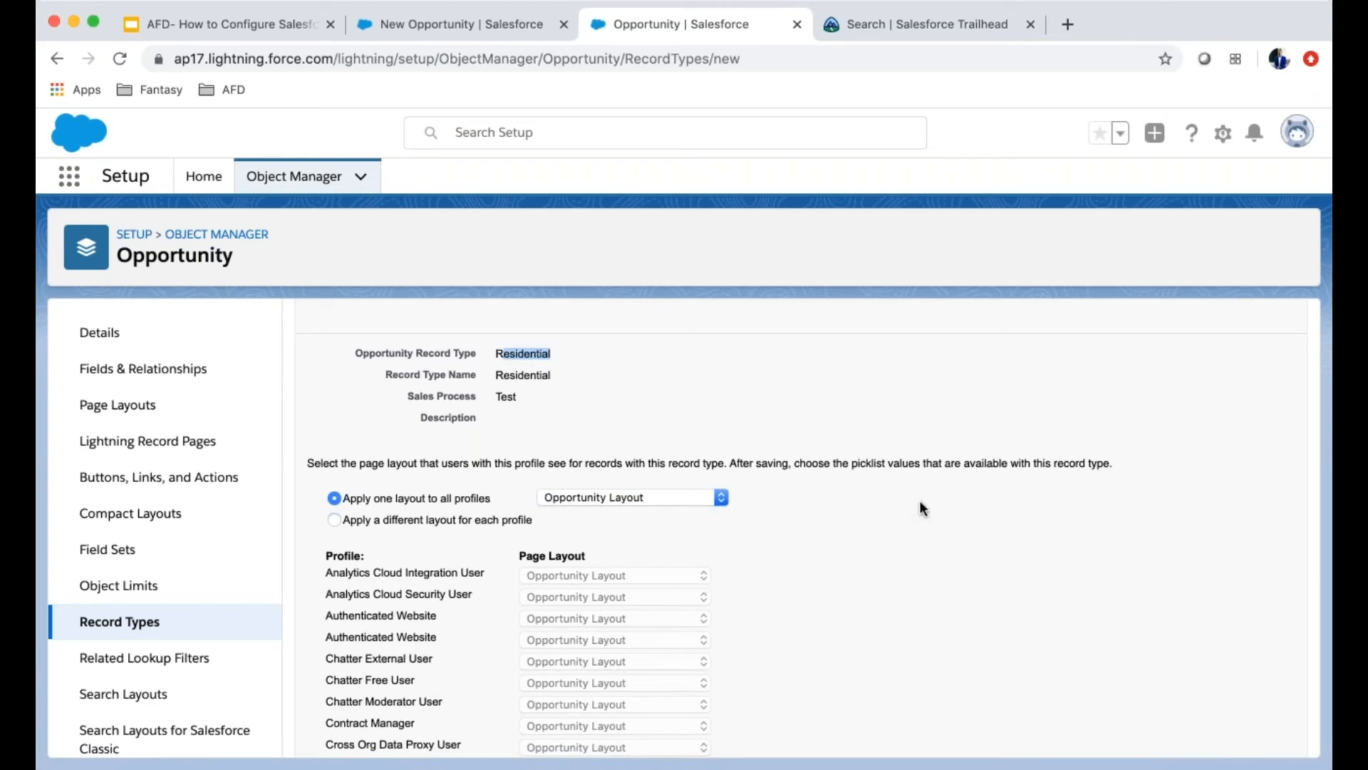
{"action": "scroll", "coordinate": [920, 507], "scroll_direction": "down", "scroll_amount": 3}
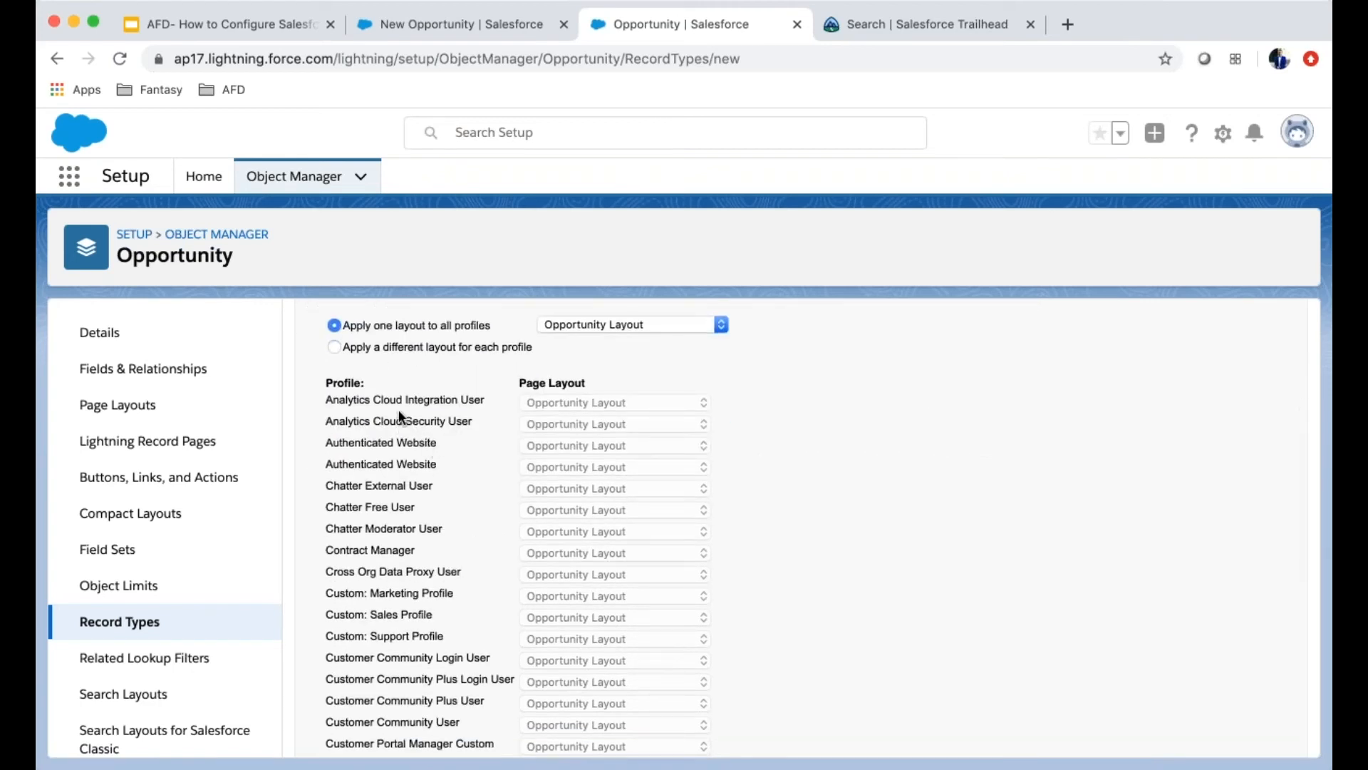
{"action": "scroll", "coordinate": [407, 521], "scroll_direction": "down", "scroll_amount": 5}
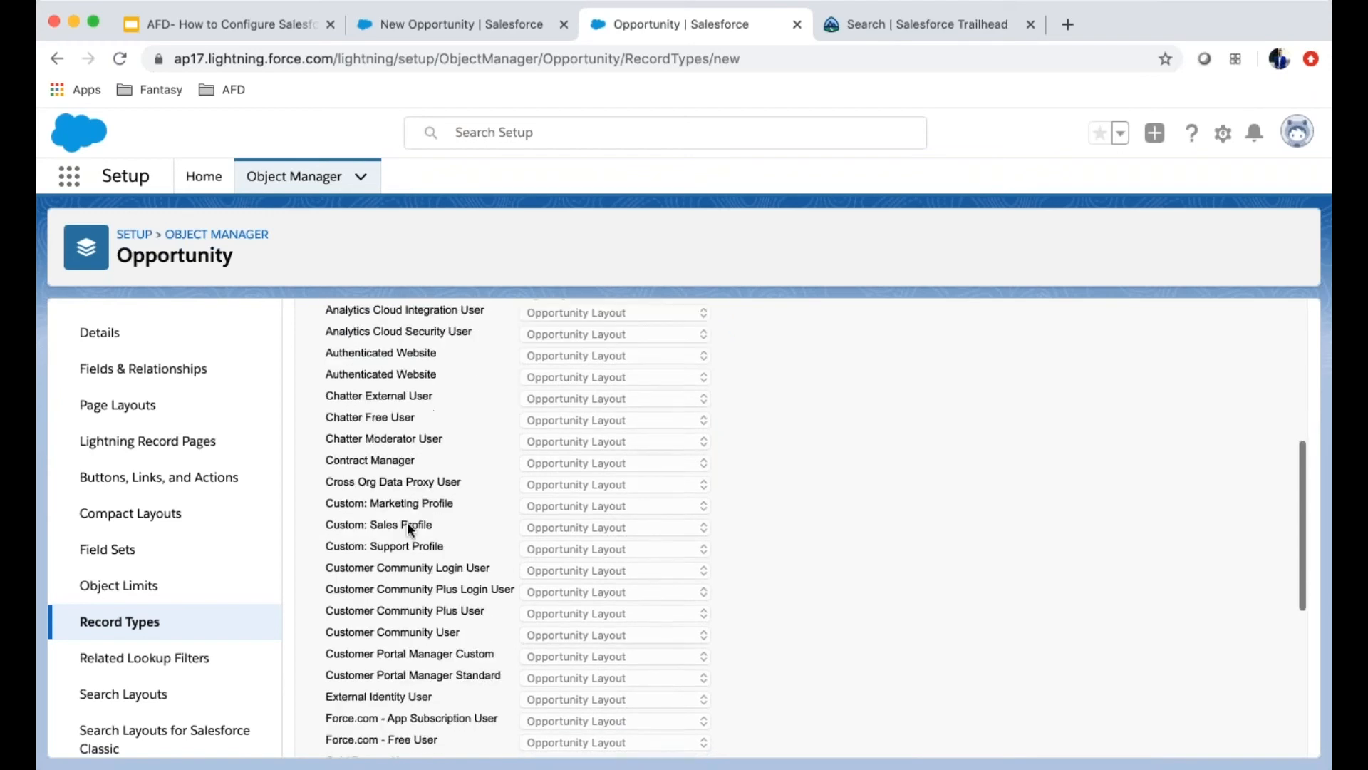
{"action": "scroll", "coordinate": [407, 524], "scroll_direction": "up", "scroll_amount": 4}
{"action": "scroll", "coordinate": [404, 533], "scroll_direction": "up", "scroll_amount": 2}
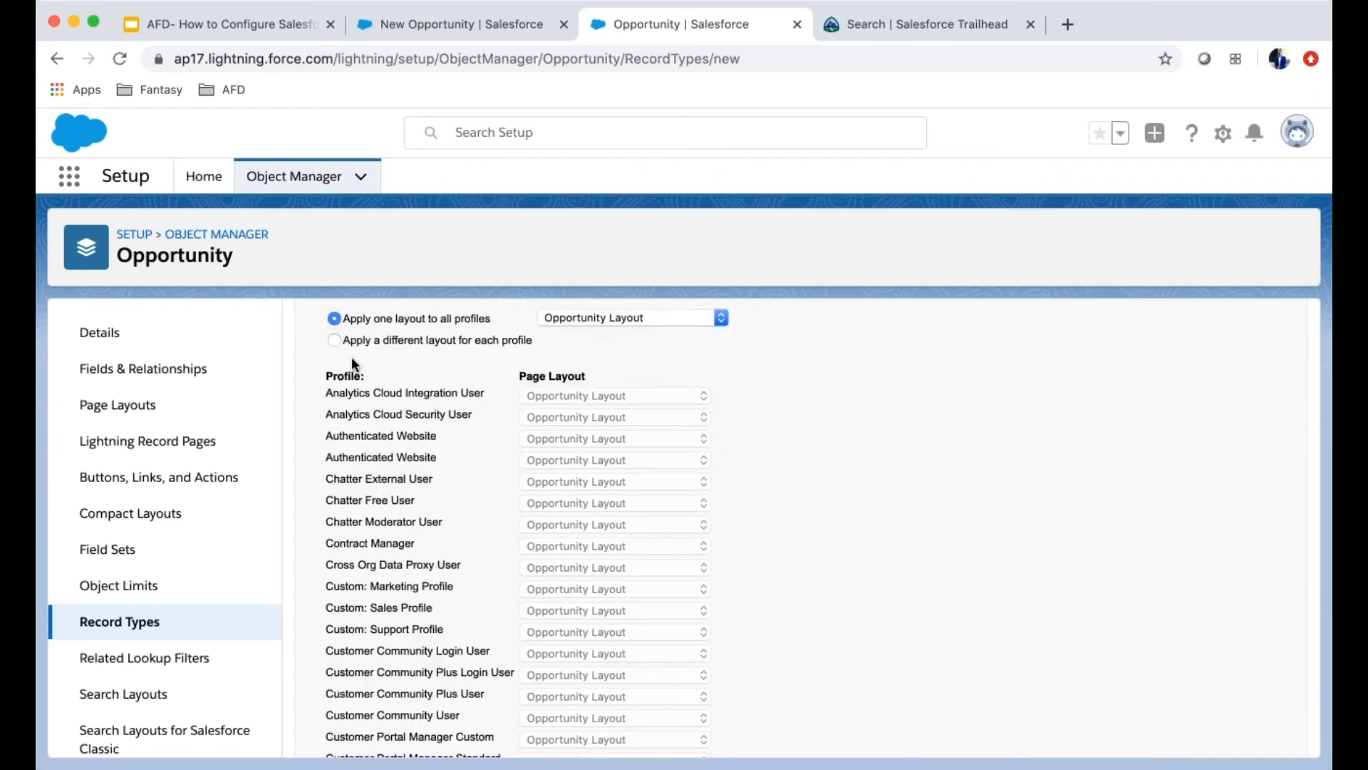
{"action": "left_click", "coordinate": [333, 341]}
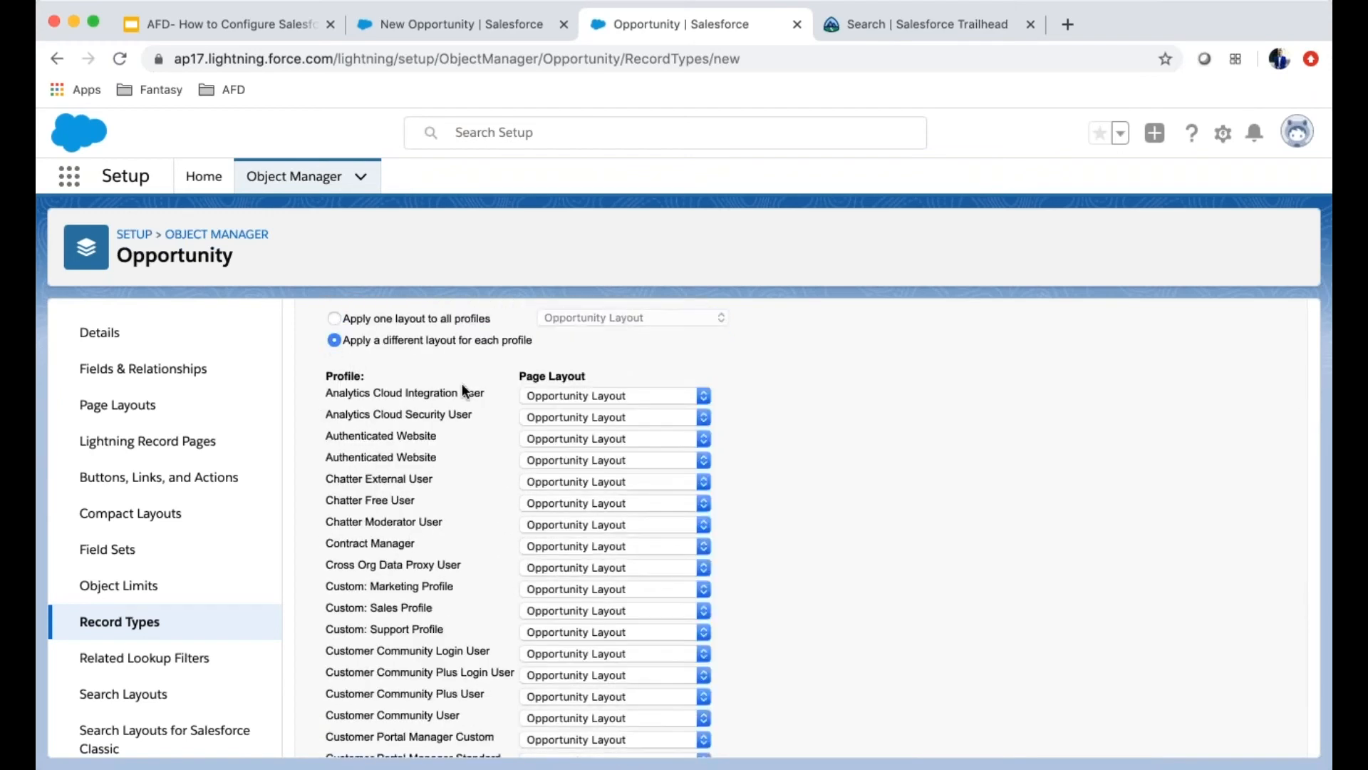
{"action": "scroll", "coordinate": [456, 395], "scroll_direction": "up", "scroll_amount": 3}
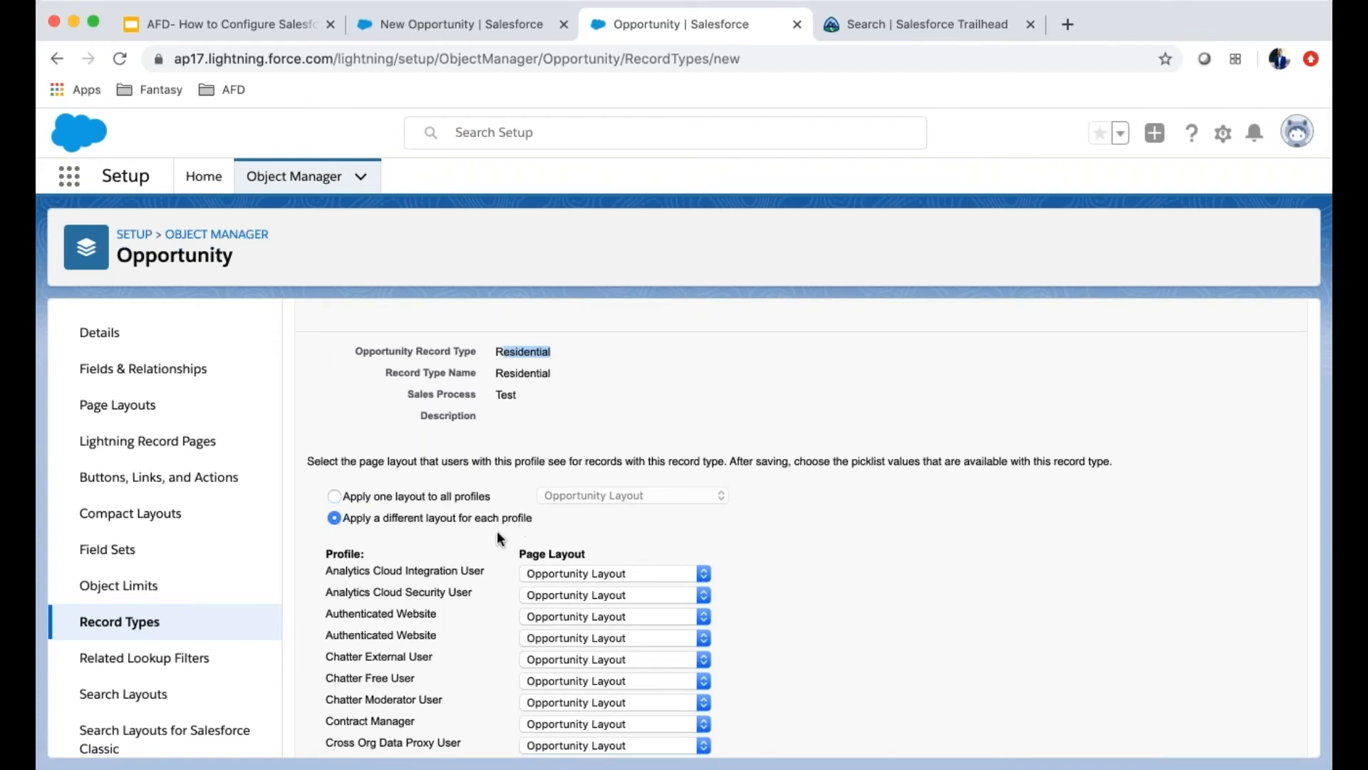
{"action": "scroll", "coordinate": [919, 610], "scroll_direction": "down", "scroll_amount": 5}
{"action": "left_click", "coordinate": [614, 522]}
{"action": "scroll", "coordinate": [1005, 474], "scroll_direction": "up", "scroll_amount": 7}
{"action": "left_click", "coordinate": [334, 605]}
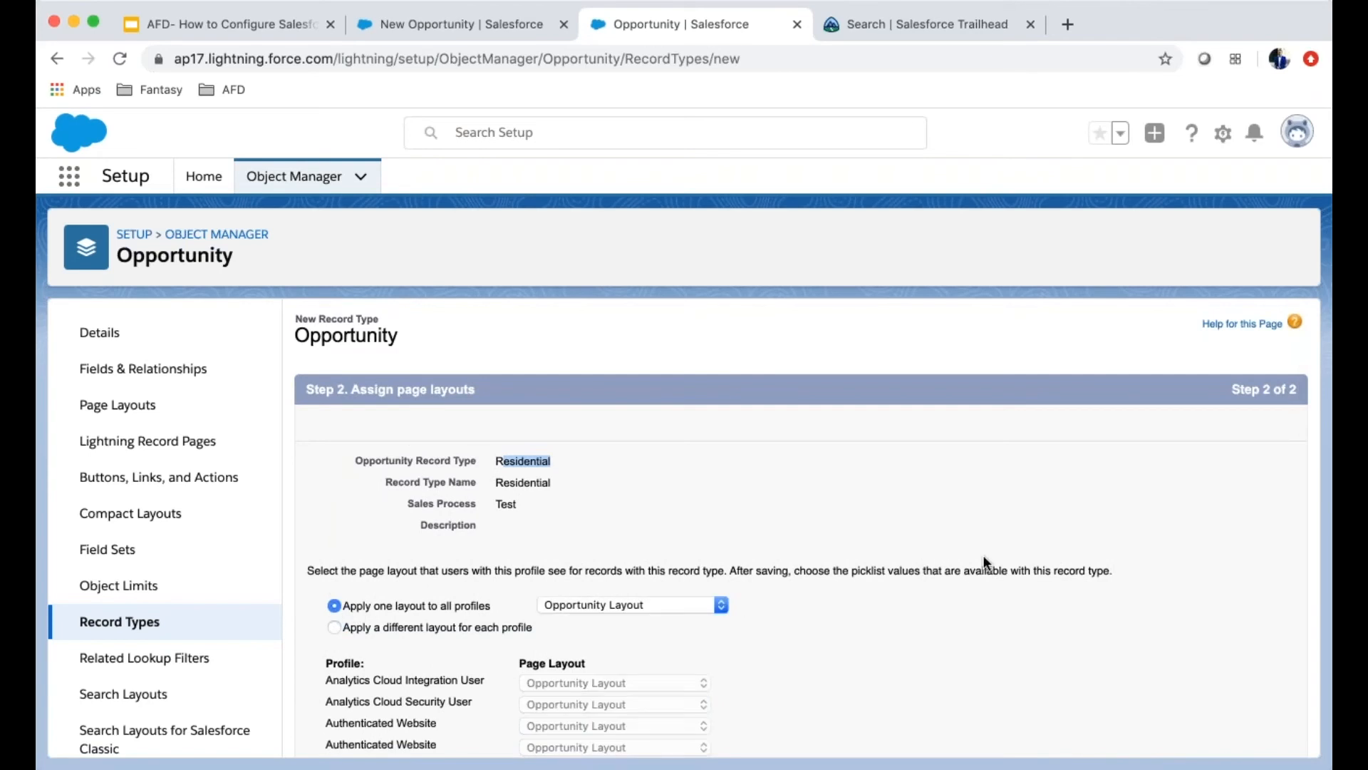
Step: Save the Residential record type and start another new Opportunity record type
{"action": "scroll", "coordinate": [938, 564], "scroll_direction": "down", "scroll_amount": 15}
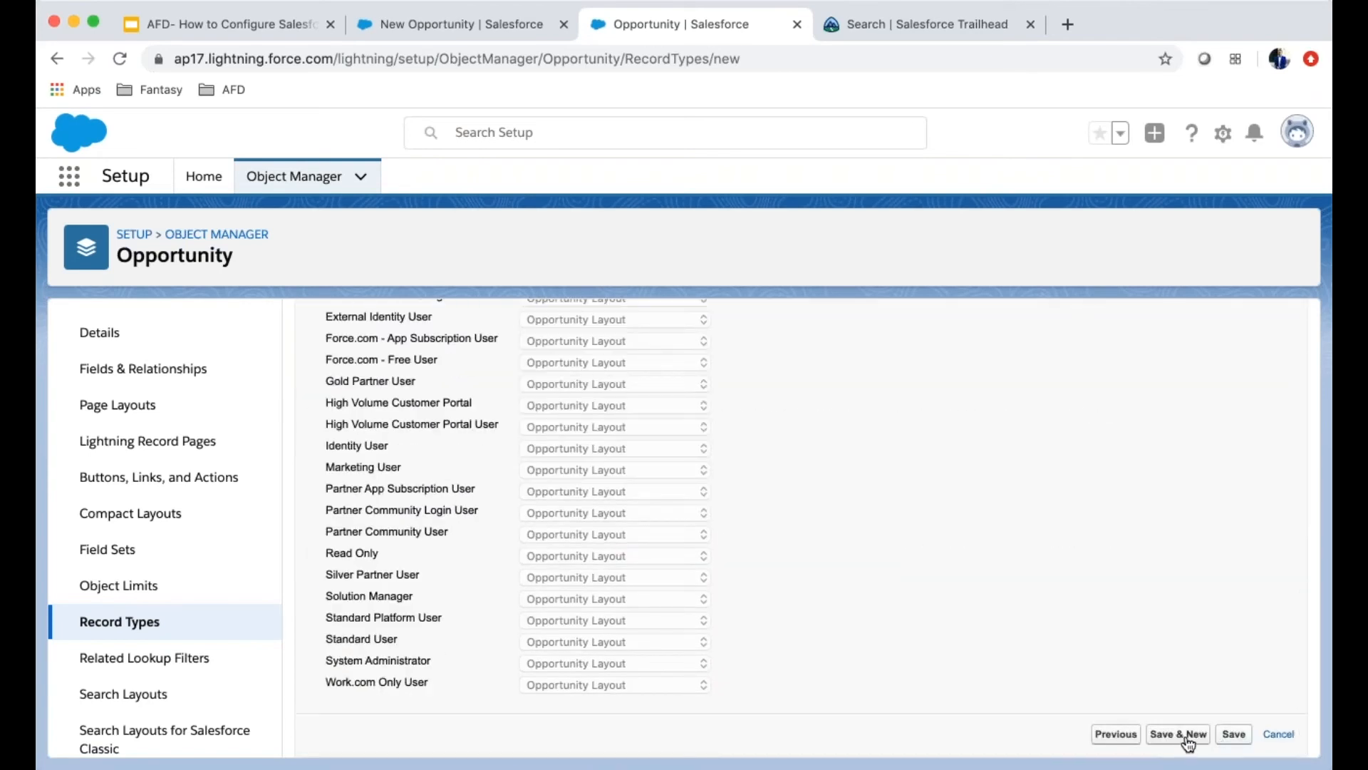
{"action": "left_click", "coordinate": [1186, 738]}
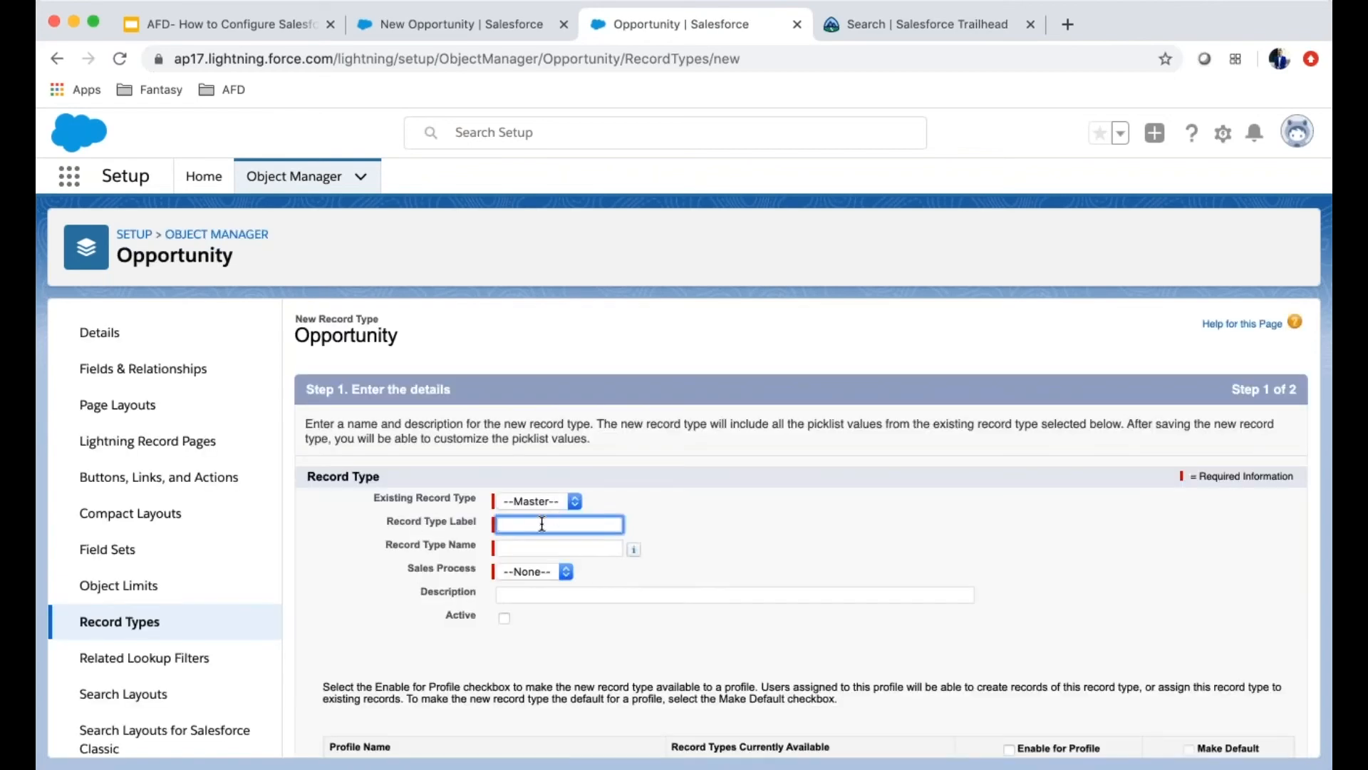
Step: Label the new record type Non-residential, choose the Test sales process, activate it and enable it for all profiles
{"action": "type", "text": "Non-residential"}
{"action": "key", "text": "Tab"}
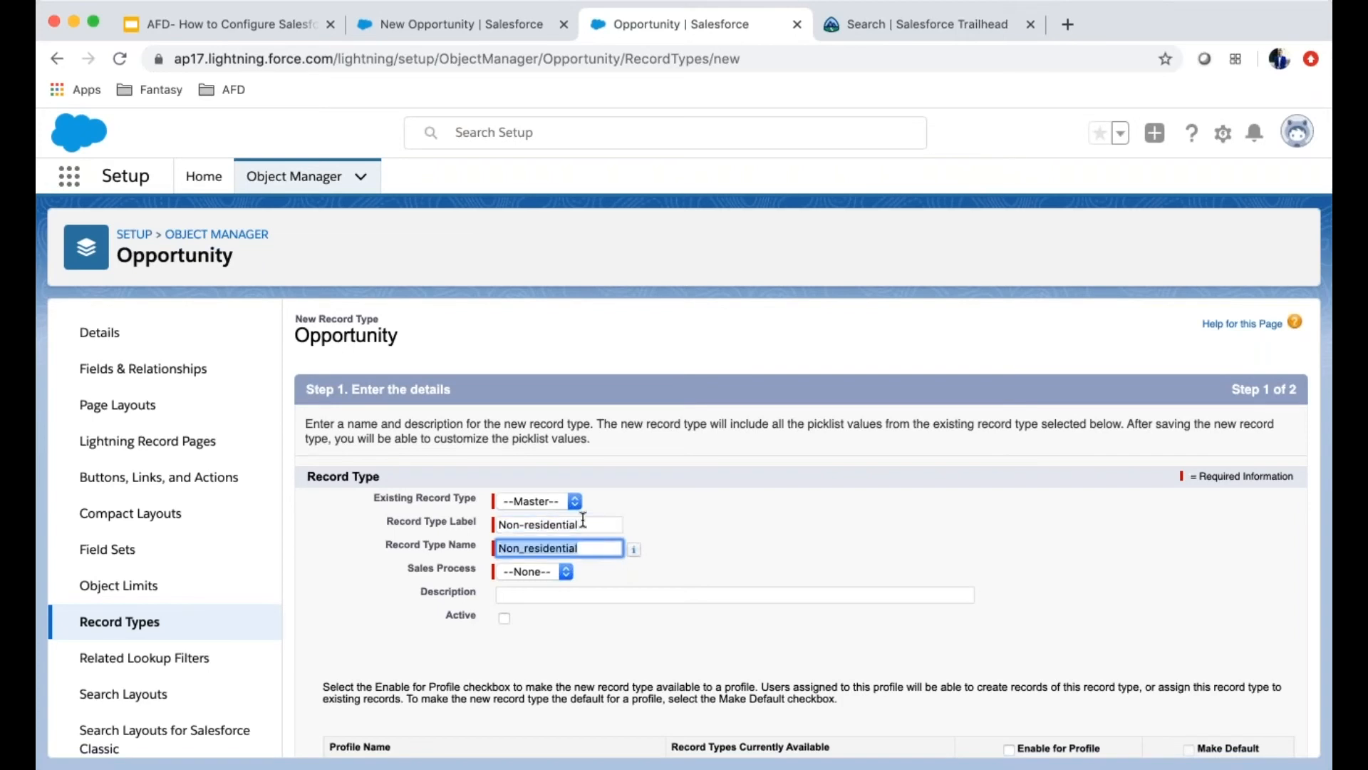
{"action": "left_click", "coordinate": [507, 571]}
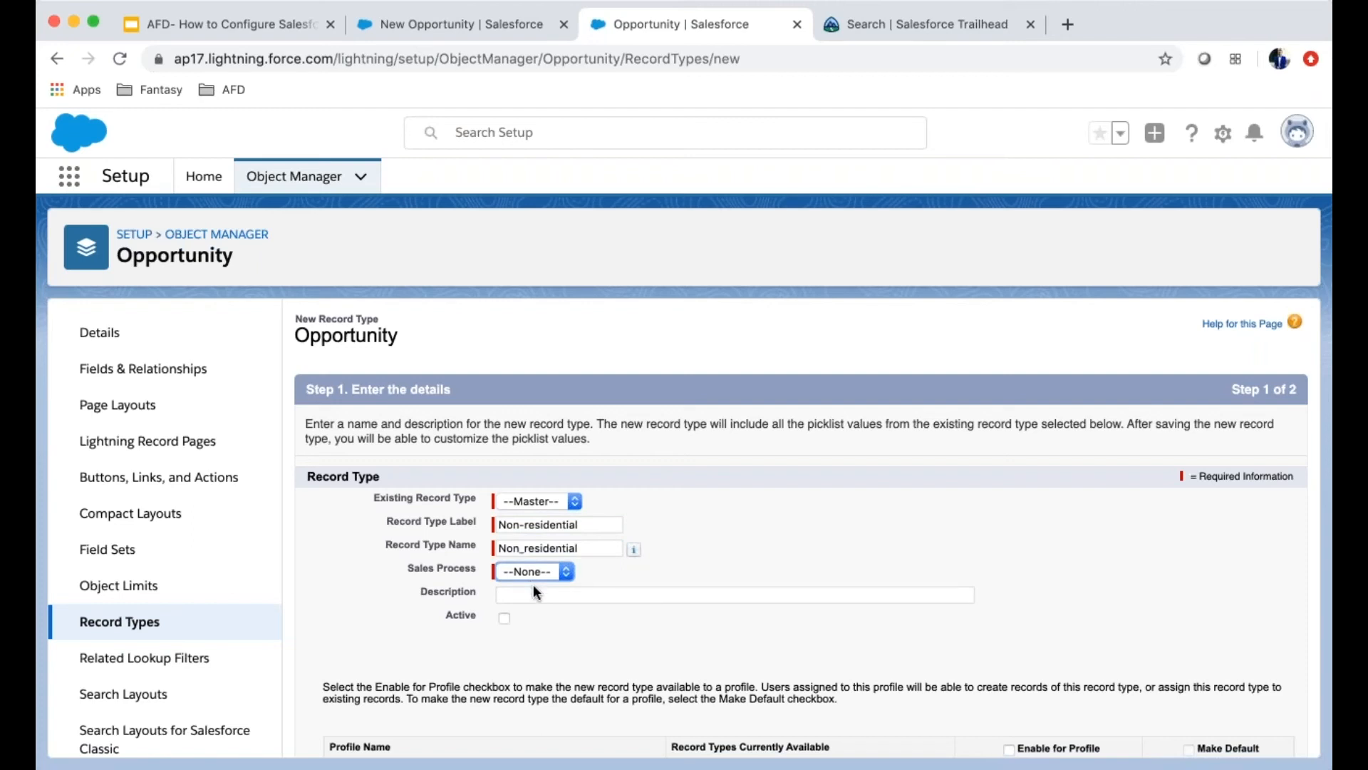
{"action": "scroll", "coordinate": [852, 523], "scroll_direction": "down", "scroll_amount": 5}
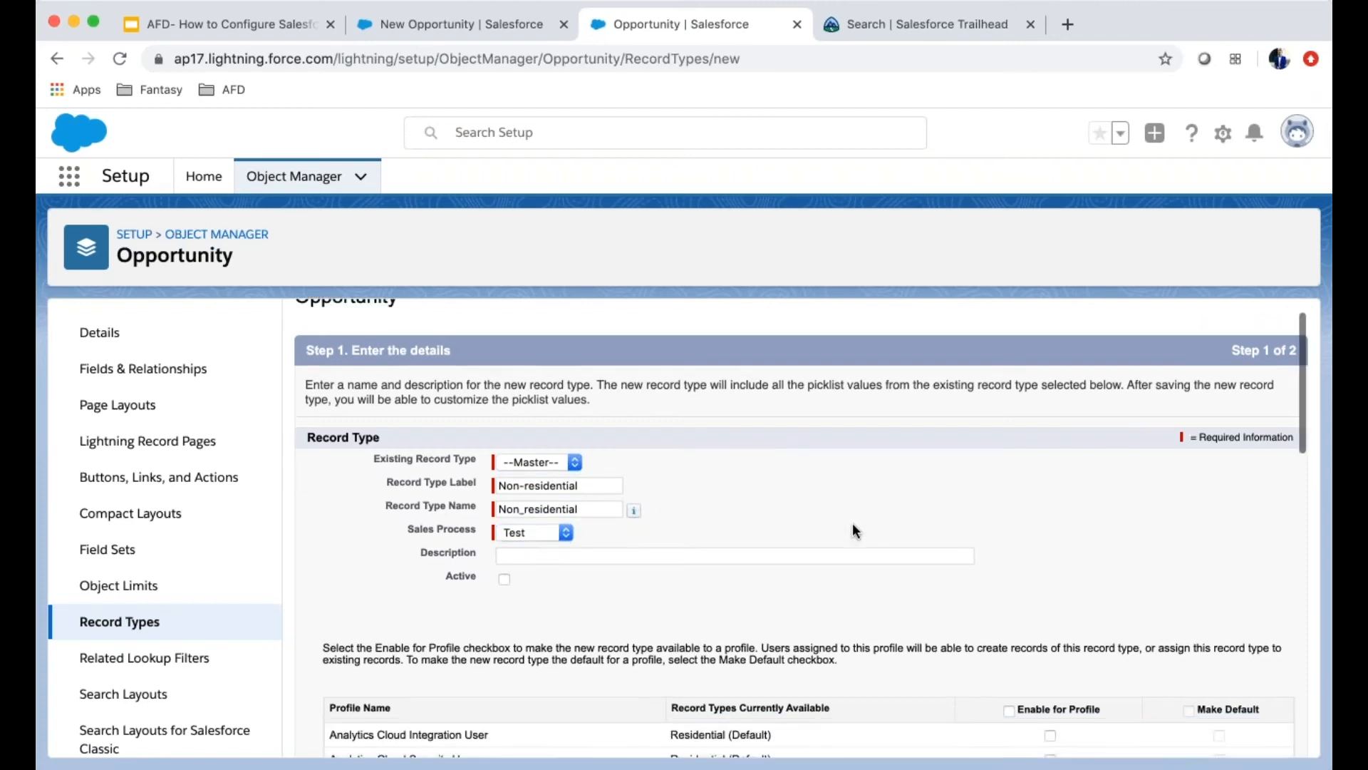
{"action": "scroll", "coordinate": [1096, 616], "scroll_direction": "down", "scroll_amount": 2}
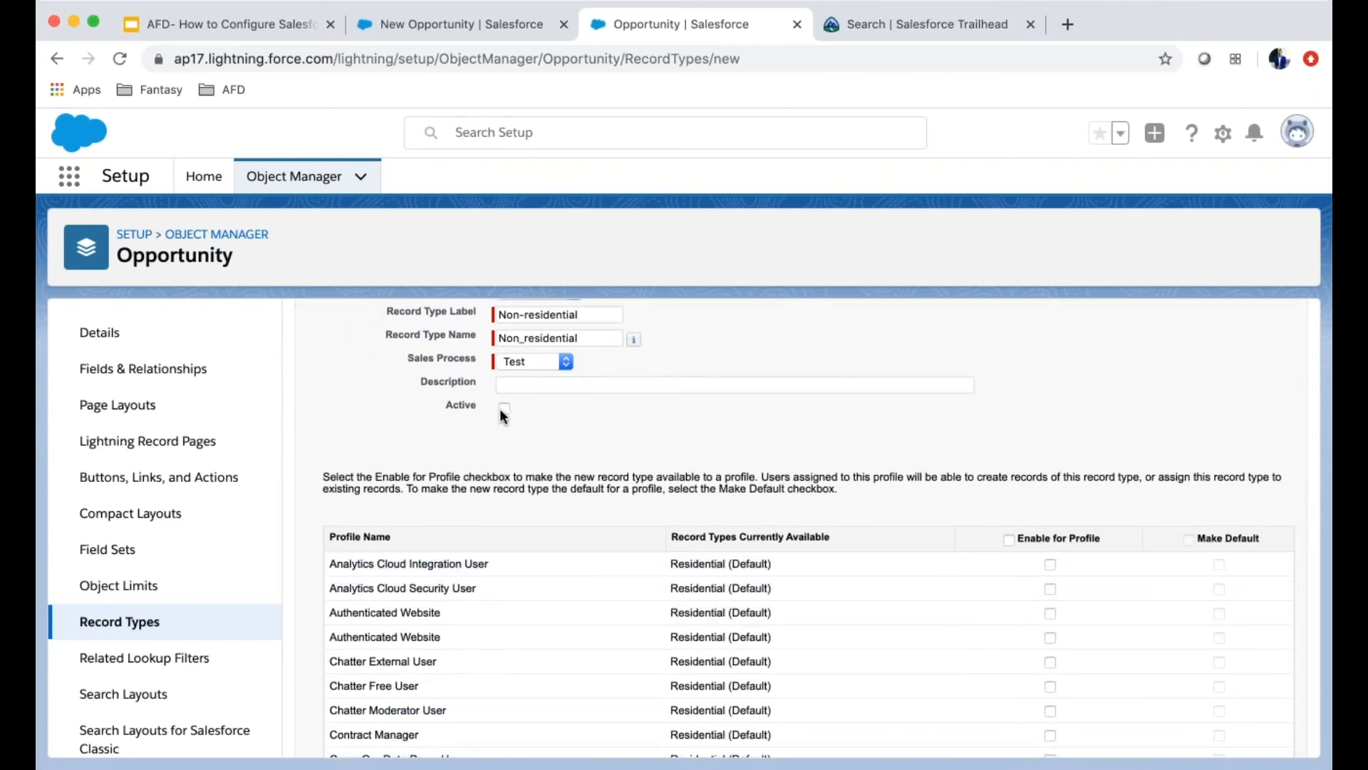
{"action": "left_click", "coordinate": [1010, 537]}
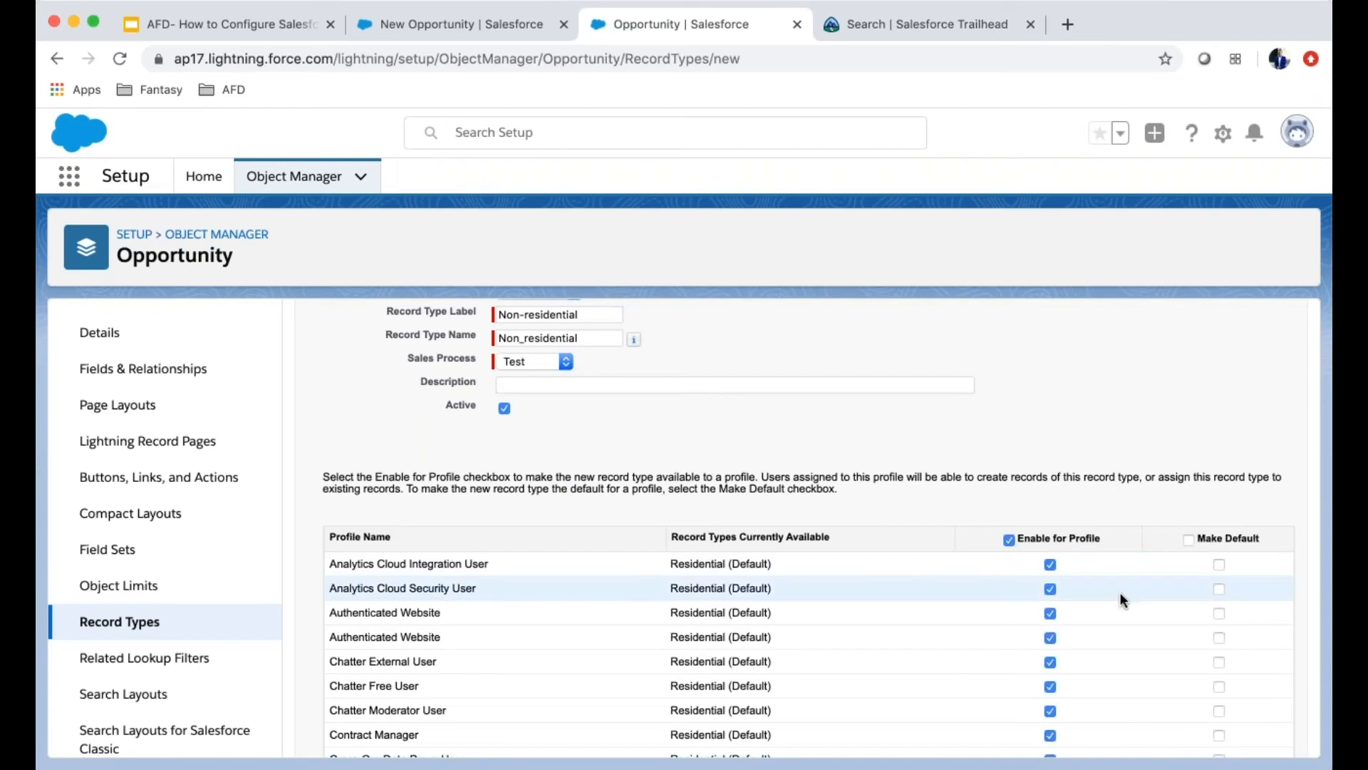
{"action": "scroll", "coordinate": [1120, 591], "scroll_direction": "down", "scroll_amount": 15}
{"action": "scroll", "coordinate": [1123, 591], "scroll_direction": "down", "scroll_amount": 7}
{"action": "left_click", "coordinate": [1238, 734]}
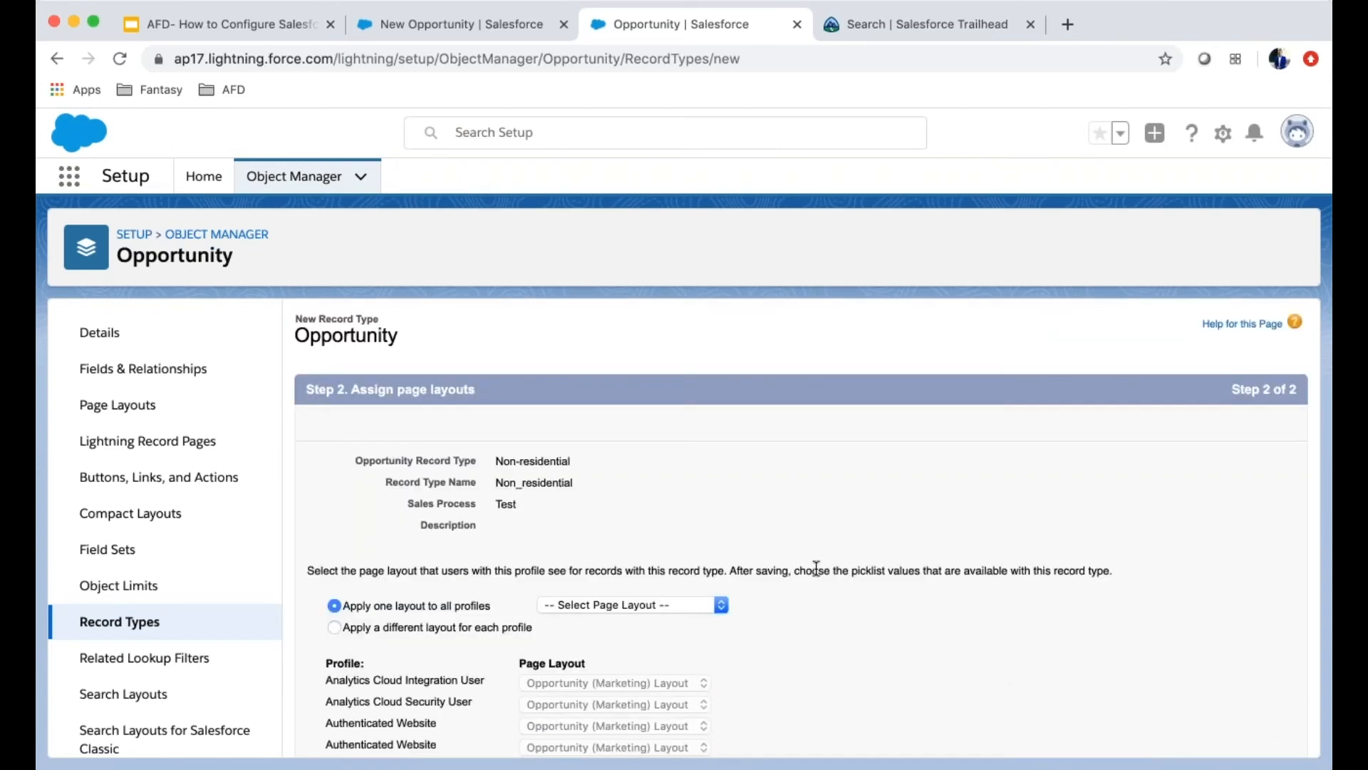
Step: Apply Opportunity Layout to all profiles for the Non-residential record type and save it
{"action": "scroll", "coordinate": [1073, 644], "scroll_direction": "down", "scroll_amount": 3}
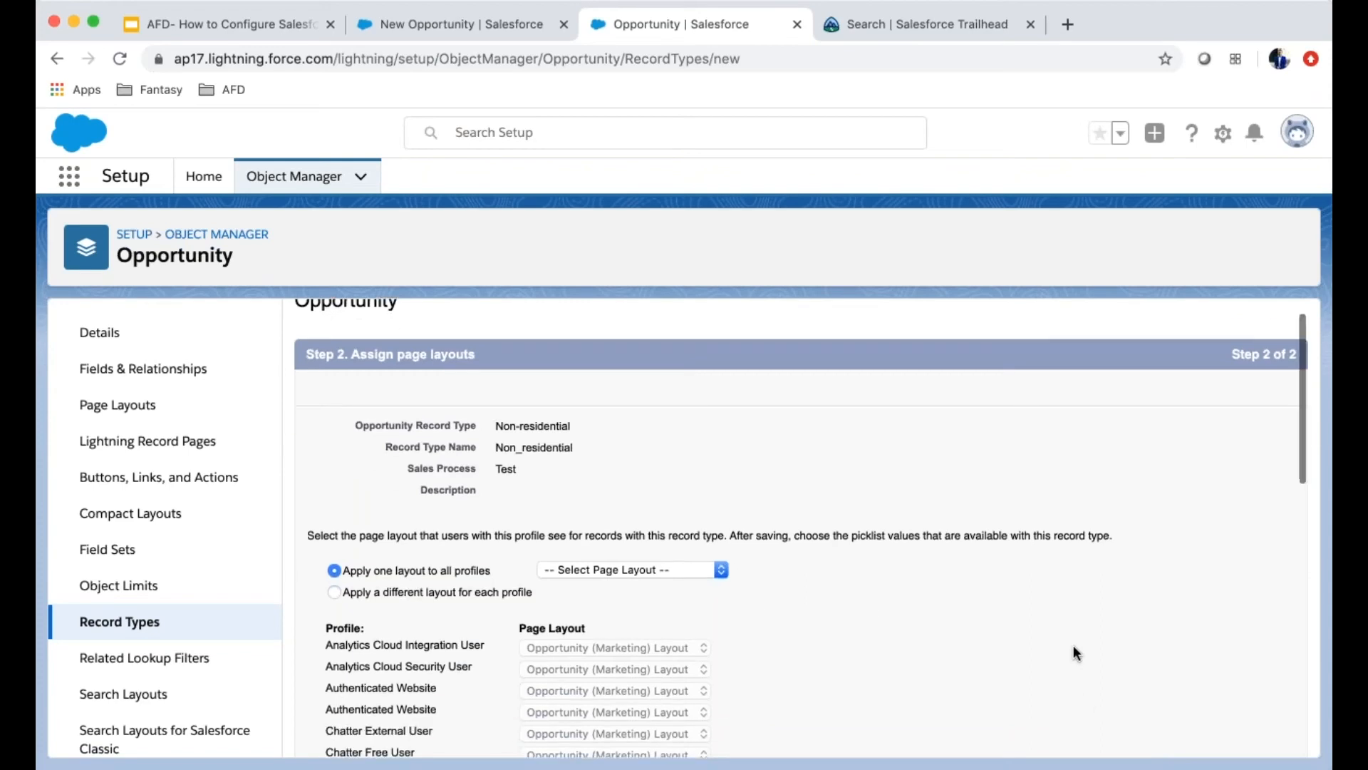
{"action": "left_click", "coordinate": [657, 512]}
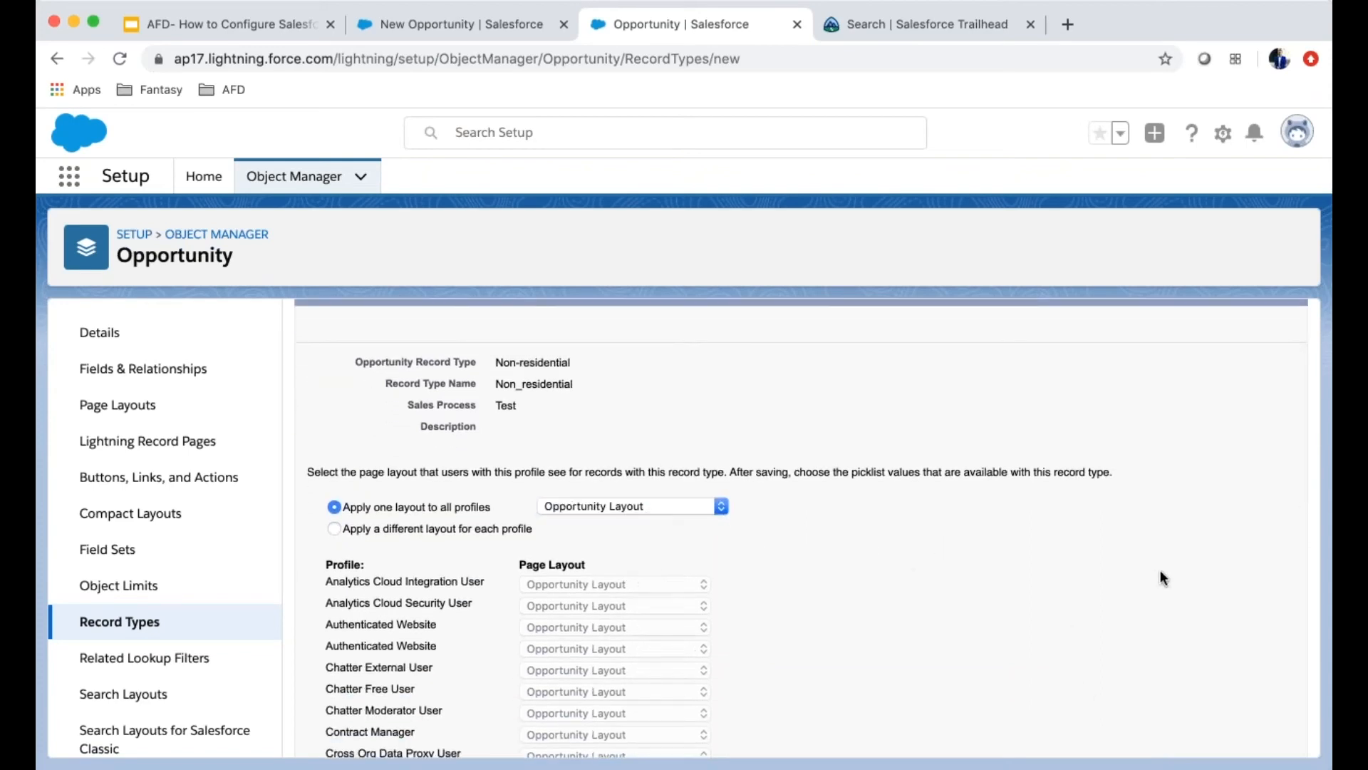
{"action": "scroll", "coordinate": [1160, 571], "scroll_direction": "down", "scroll_amount": 10}
{"action": "left_click", "coordinate": [1241, 742]}
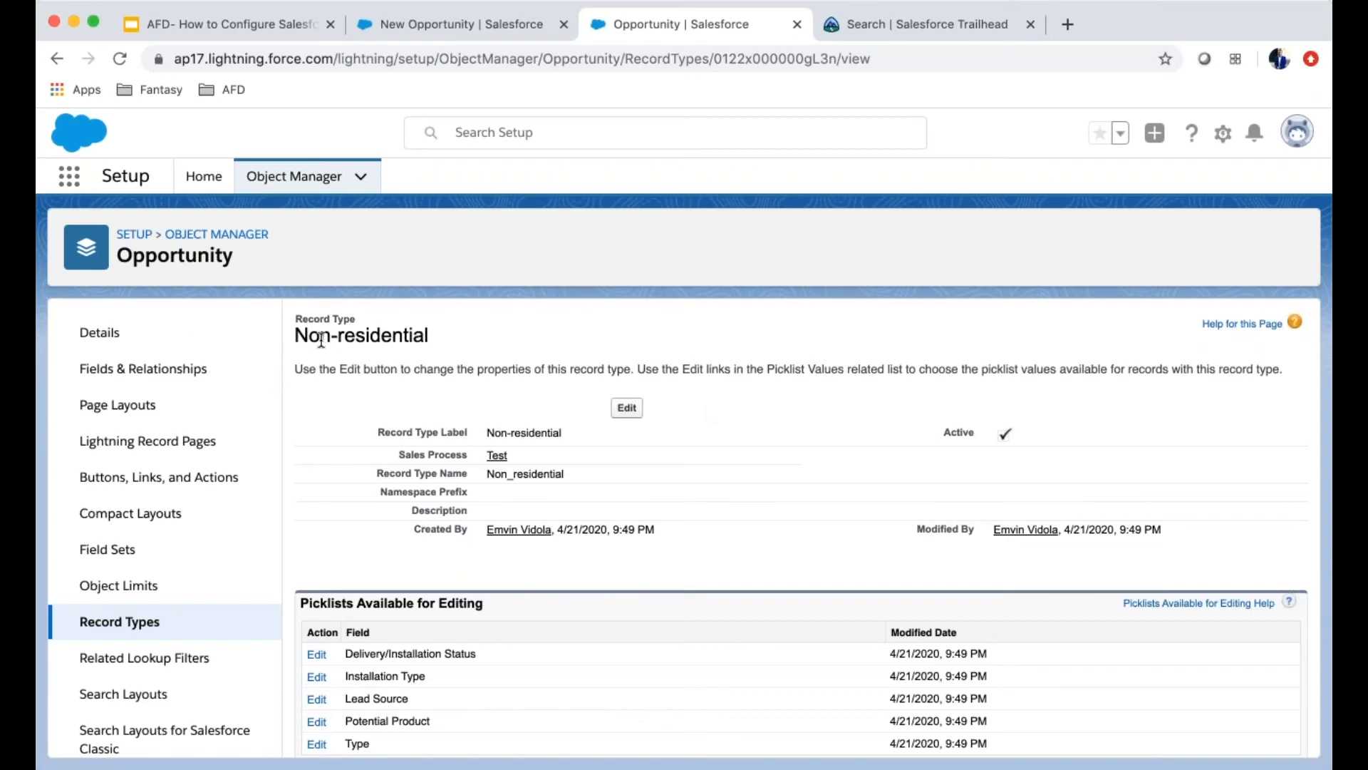
Step: Remove Condominium, Town house and Single Detached from the Installation Type picklist of the Non-residential record type and save
{"action": "left_click_drag", "start_coordinate": [449, 341], "coordinate": [288, 338]}
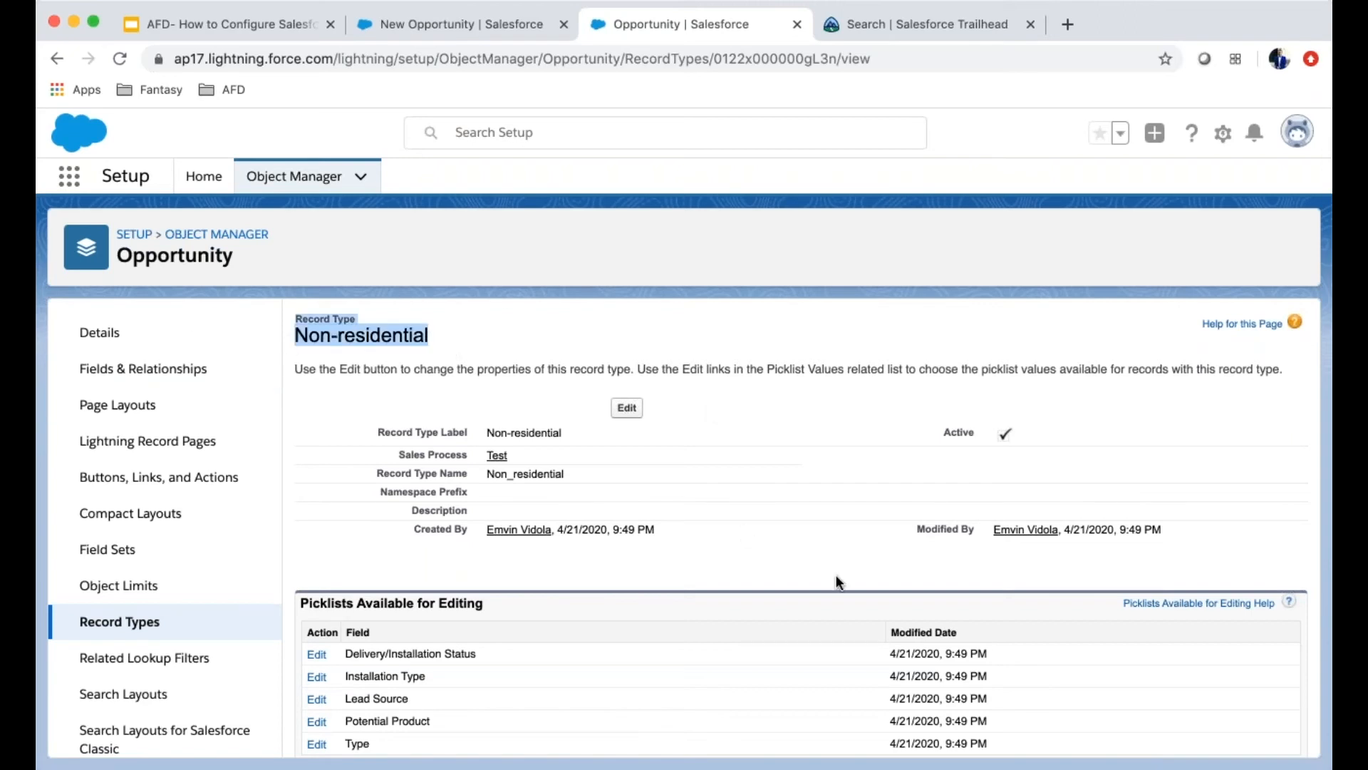
{"action": "scroll", "coordinate": [841, 574], "scroll_direction": "down", "scroll_amount": 1}
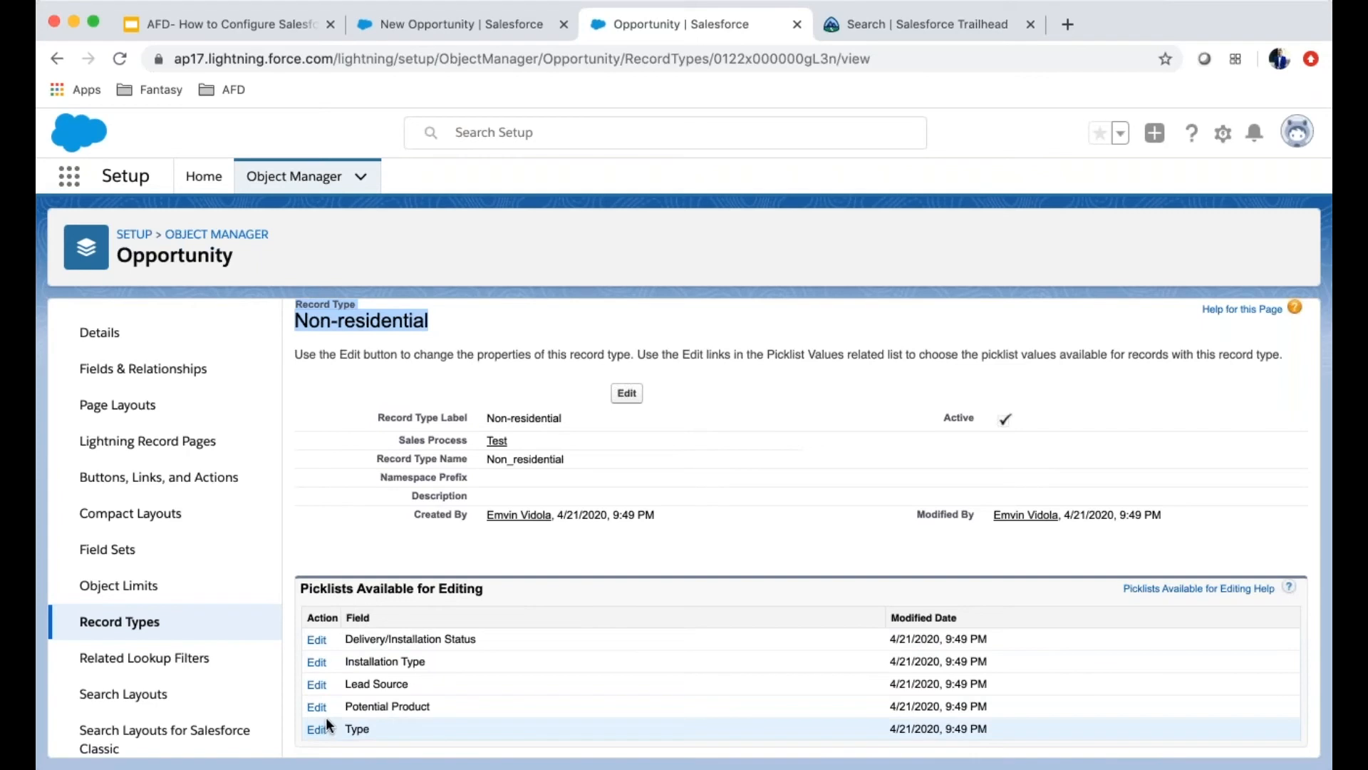
{"action": "left_click", "coordinate": [316, 661]}
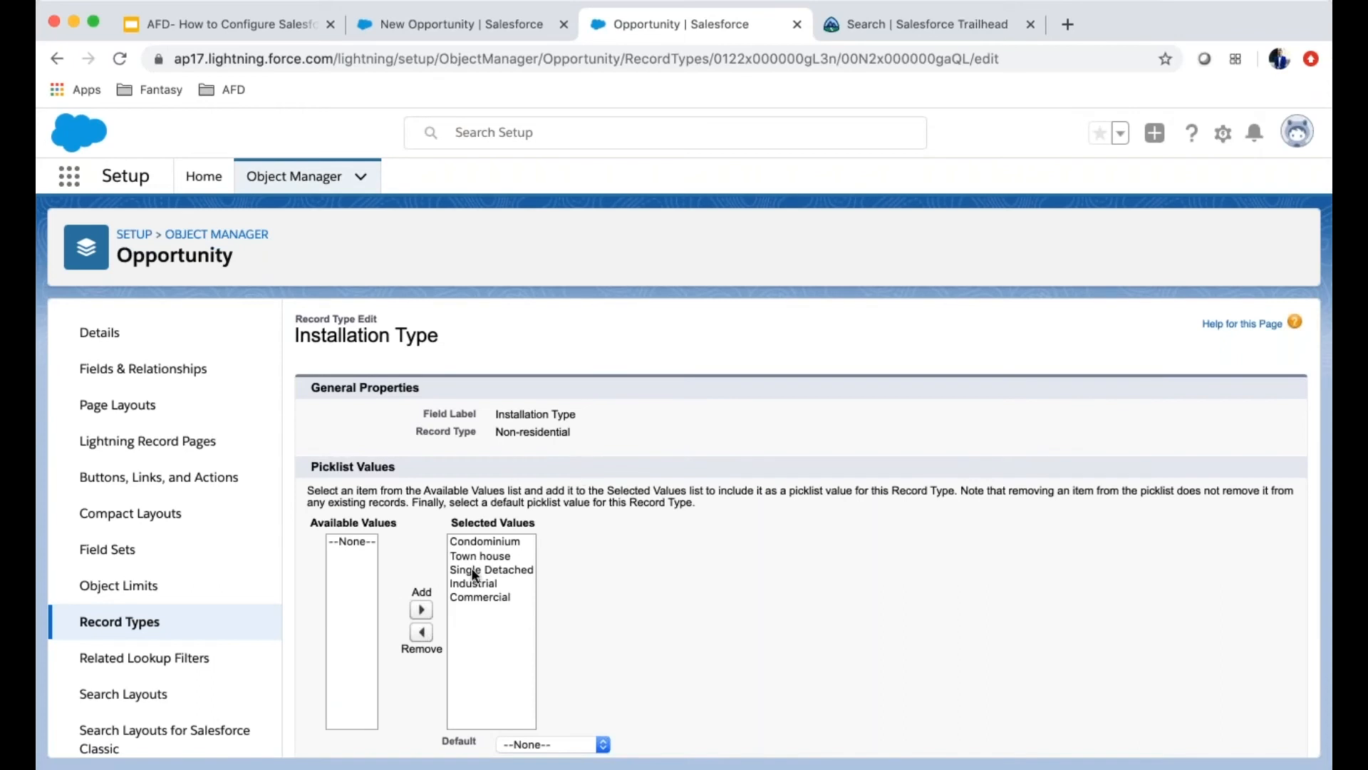
{"action": "left_click", "coordinate": [490, 570]}
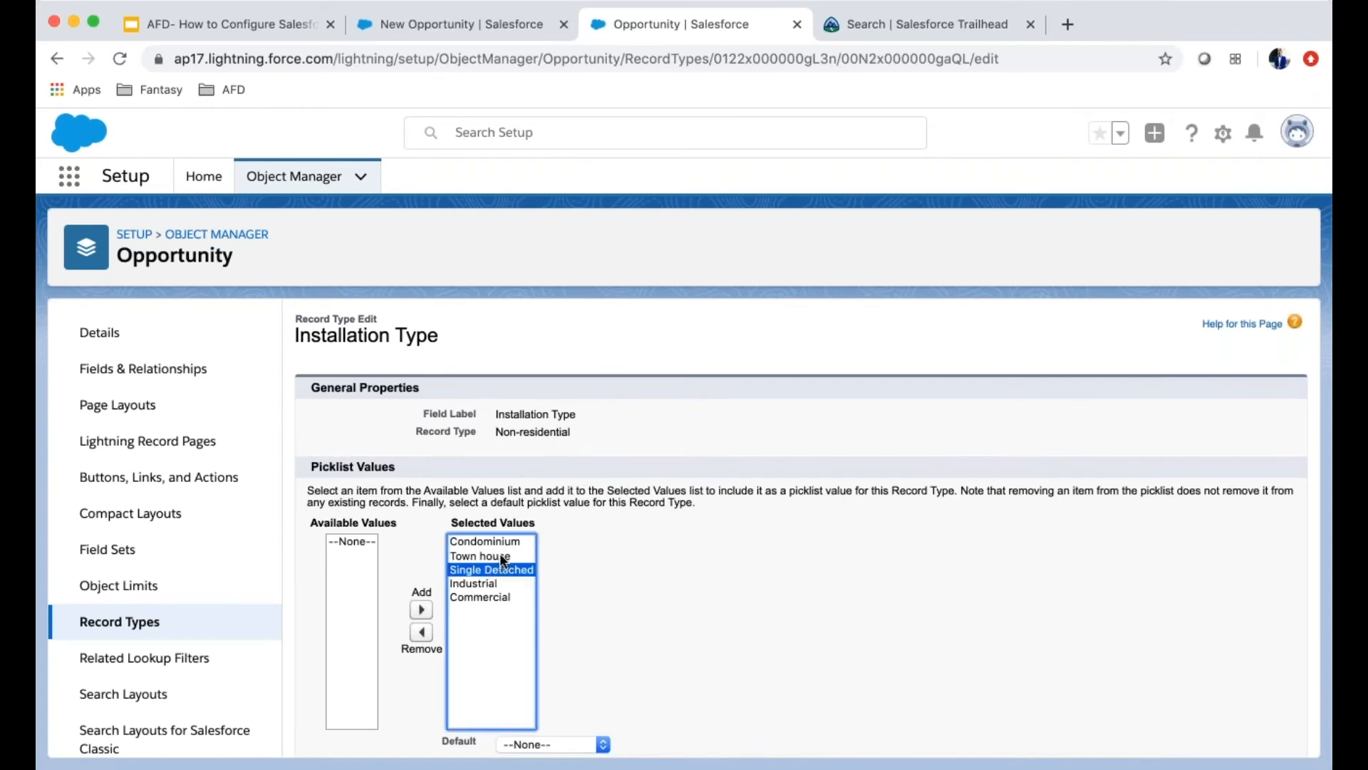
{"action": "left_click", "coordinate": [508, 543], "text": "shift"}
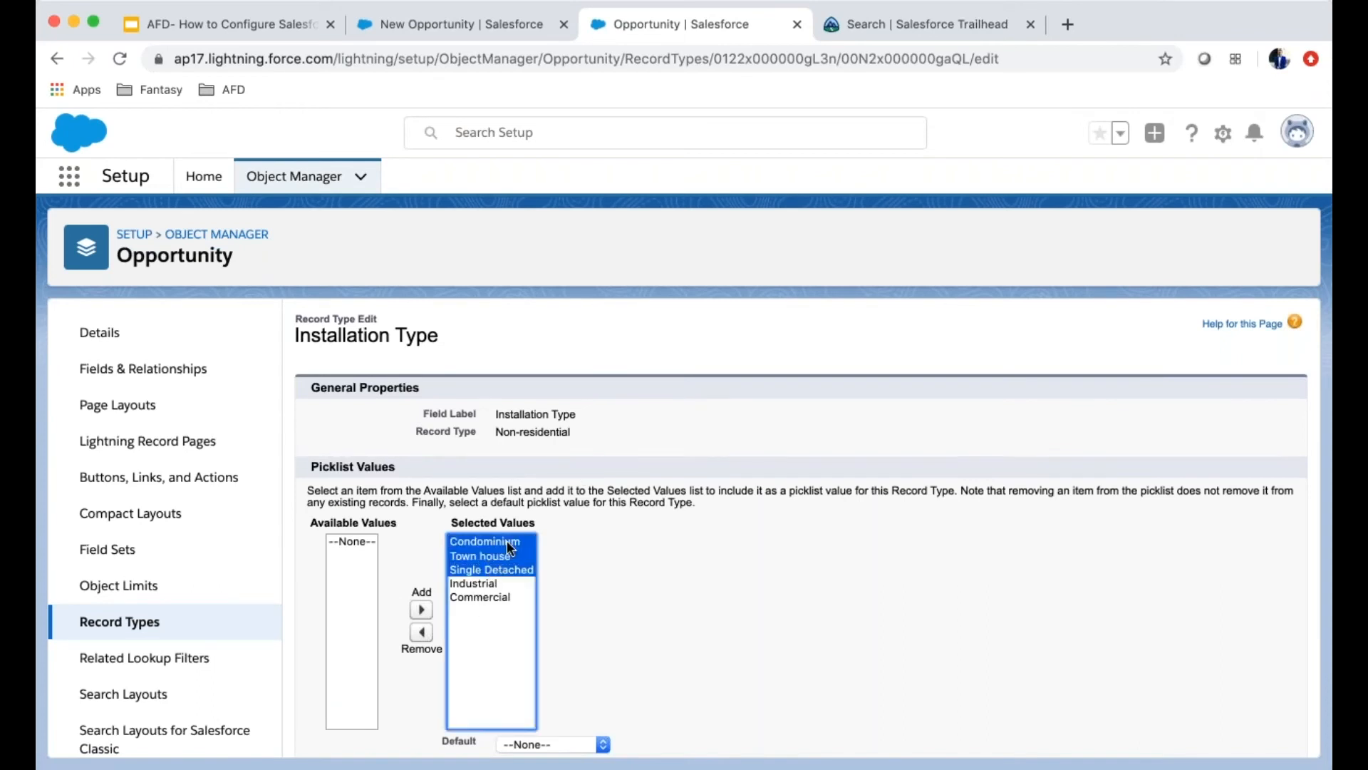
{"action": "left_click", "coordinate": [421, 632]}
{"action": "scroll", "coordinate": [679, 587], "scroll_direction": "down", "scroll_amount": 2}
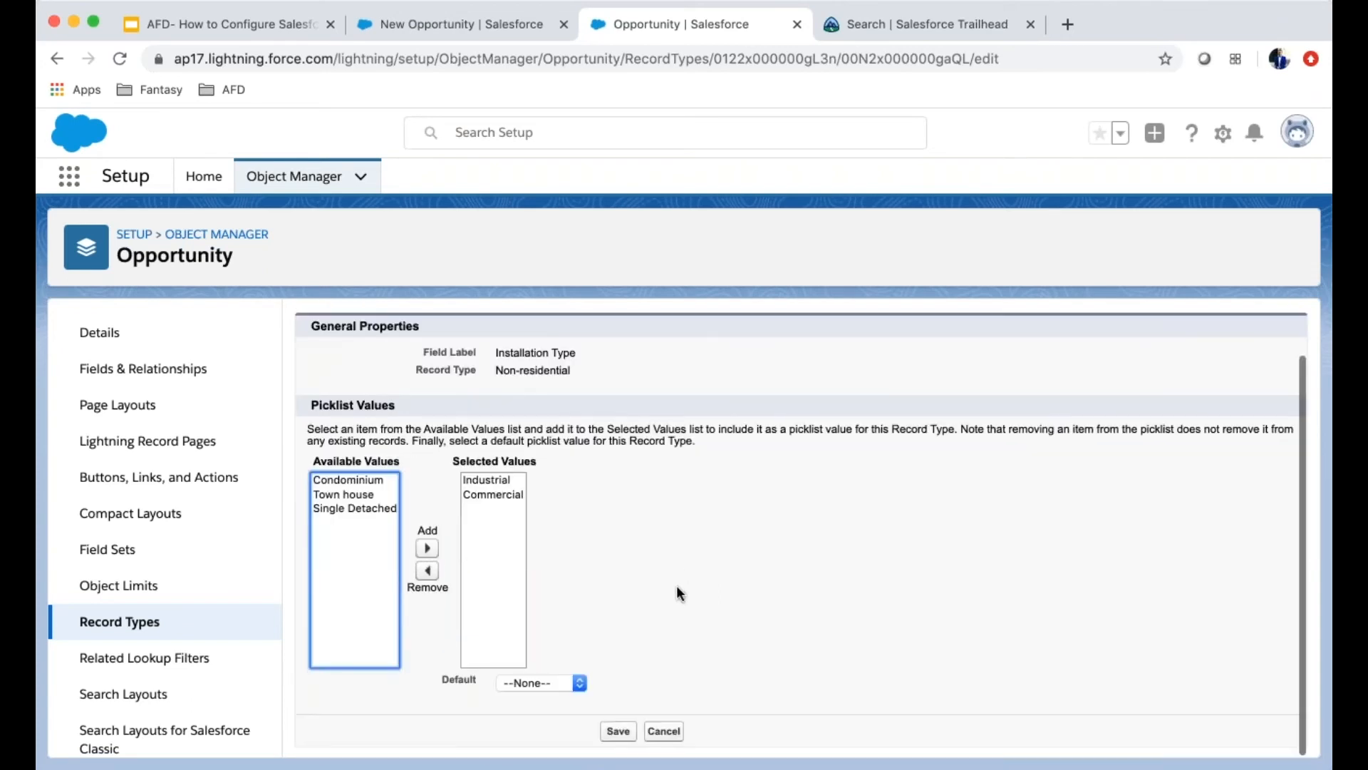
{"action": "left_click", "coordinate": [618, 733]}
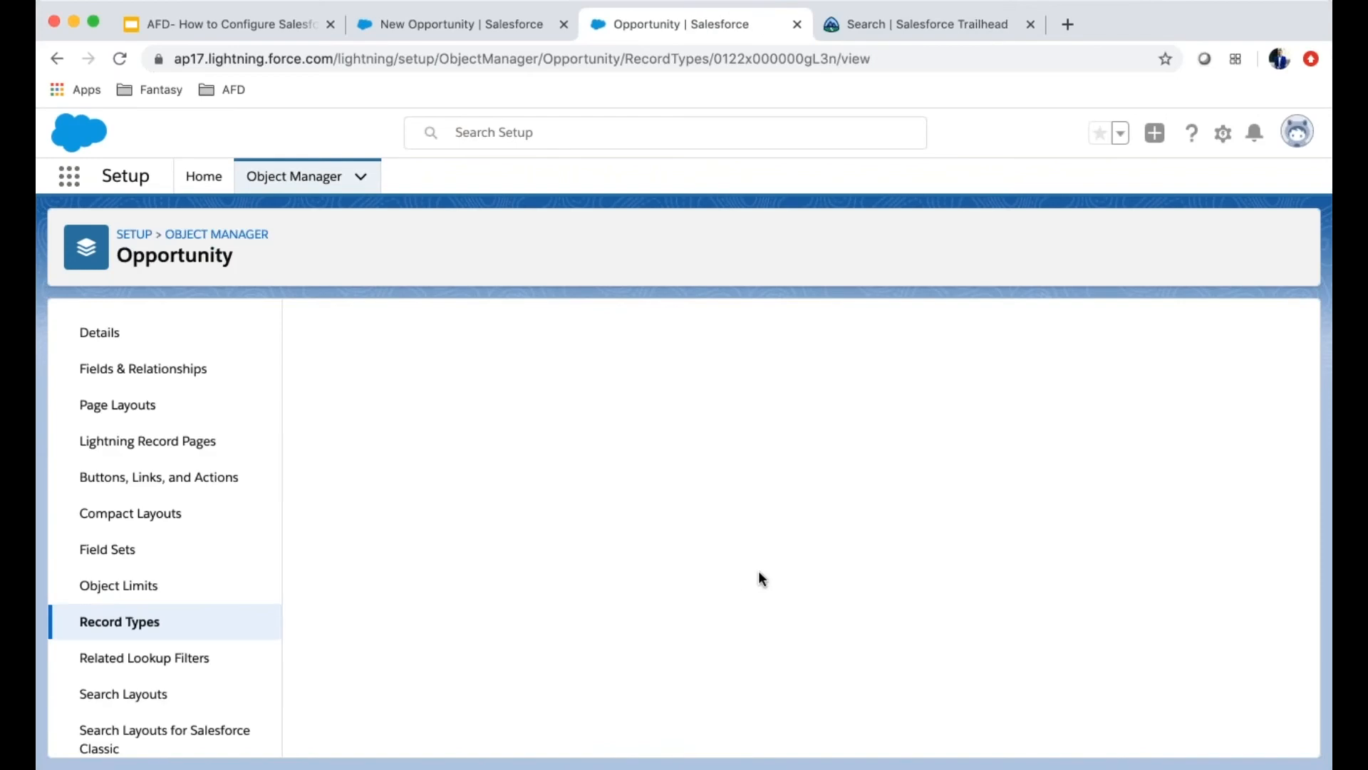
Step: Remove Industrial and Commercial from the Installation Type picklist of the Residential record type and save
{"action": "scroll", "coordinate": [501, 596], "scroll_direction": "down", "scroll_amount": 1}
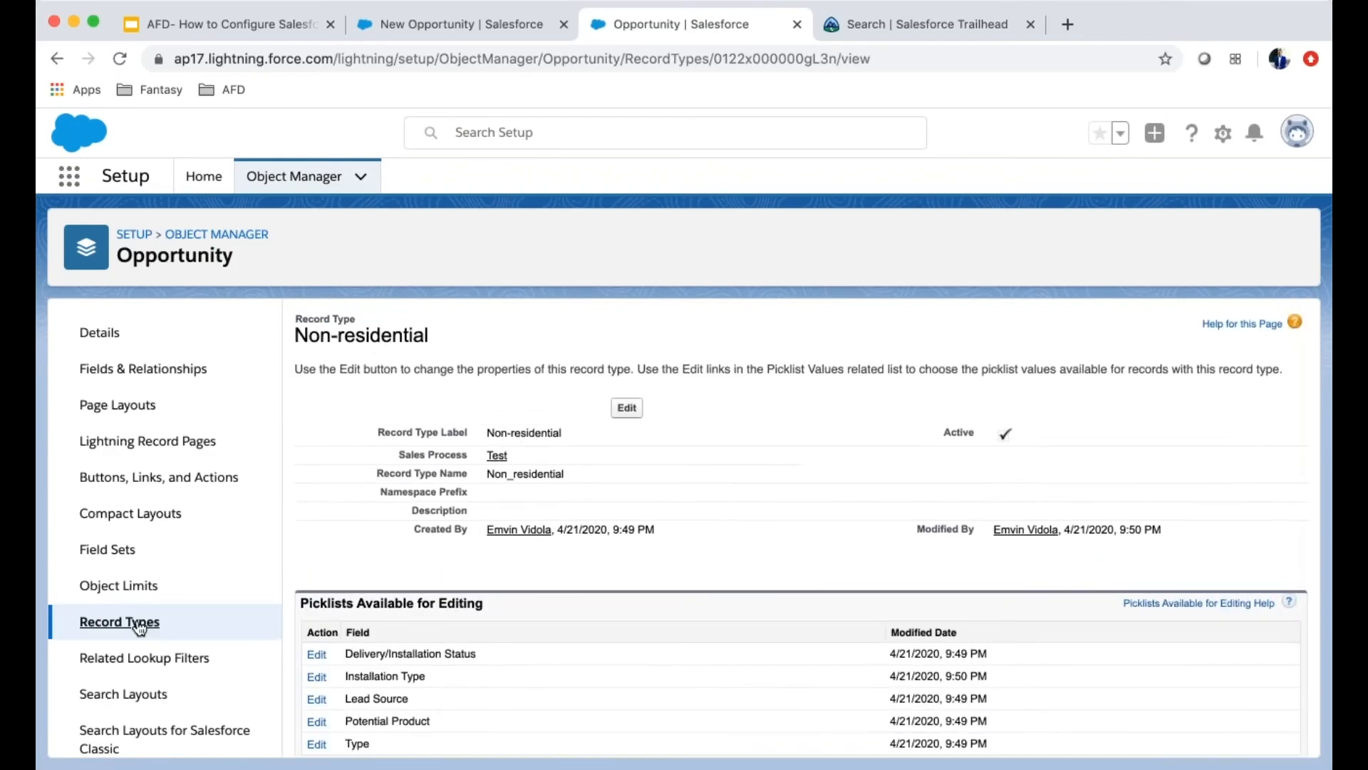
{"action": "left_click", "coordinate": [110, 623]}
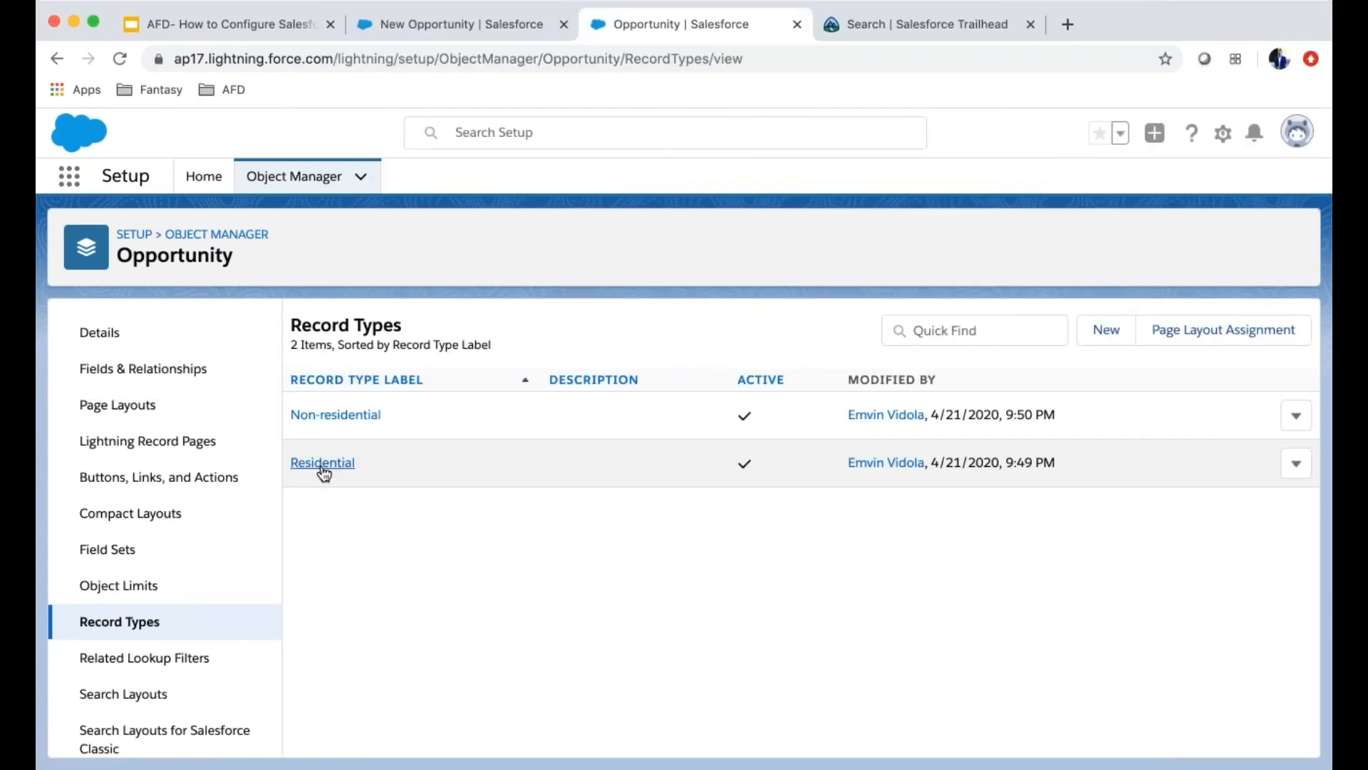
{"action": "left_click", "coordinate": [324, 464]}
{"action": "scroll", "coordinate": [469, 502], "scroll_direction": "down", "scroll_amount": 1}
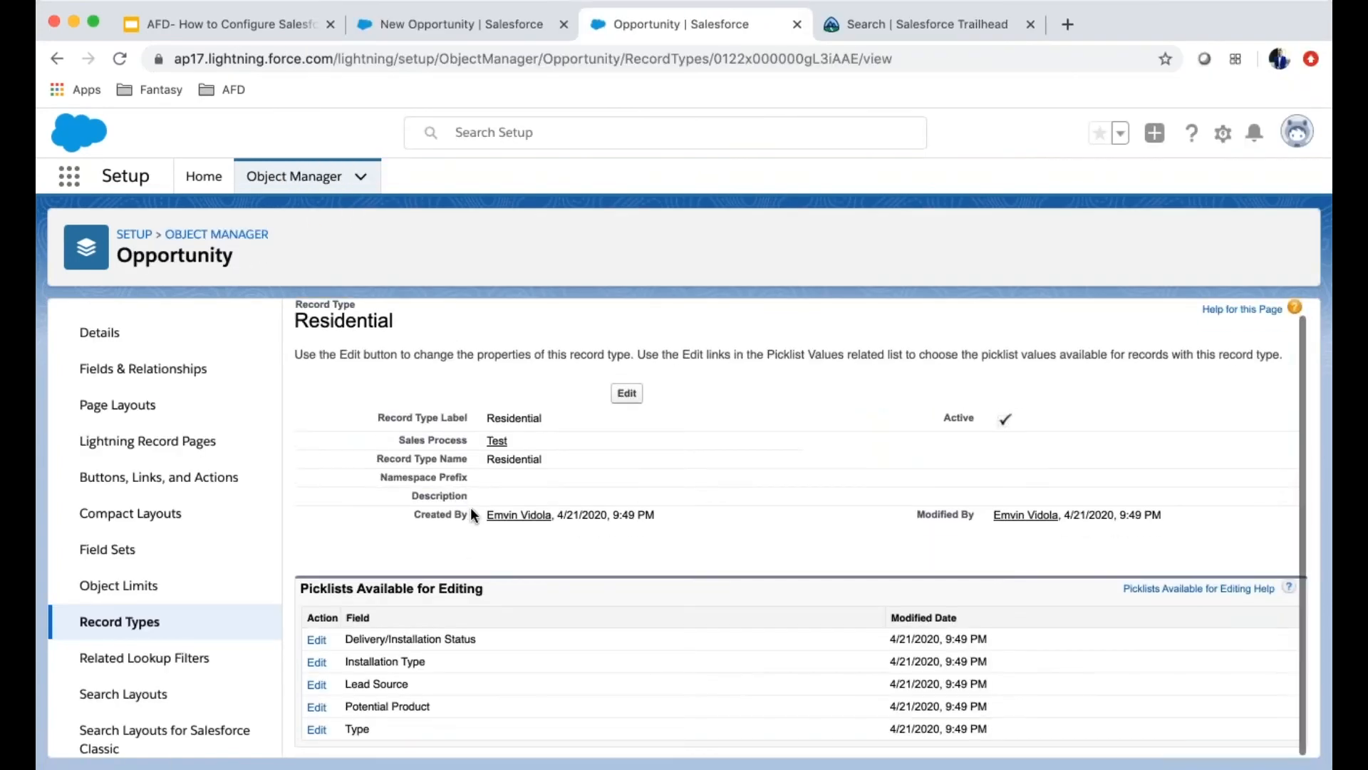
{"action": "left_click", "coordinate": [317, 663]}
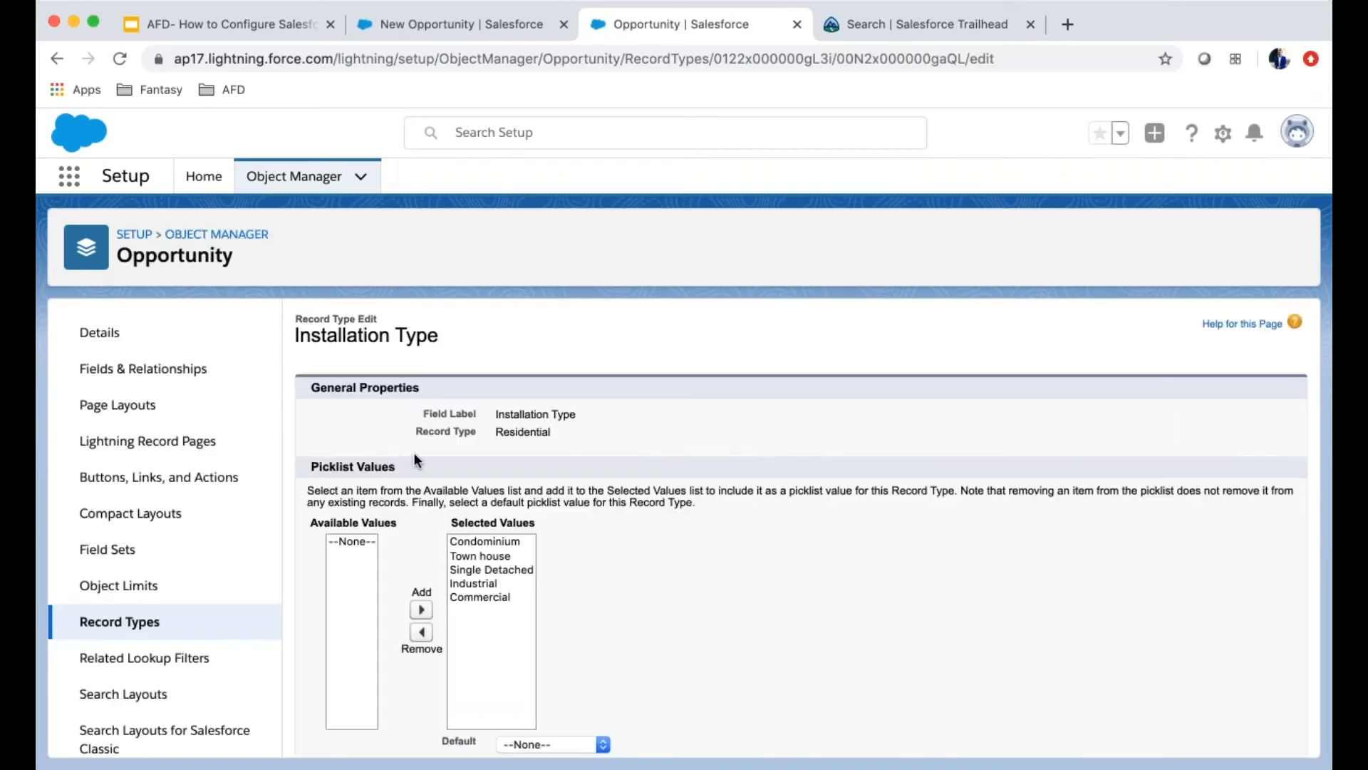
{"action": "left_click", "coordinate": [495, 597]}
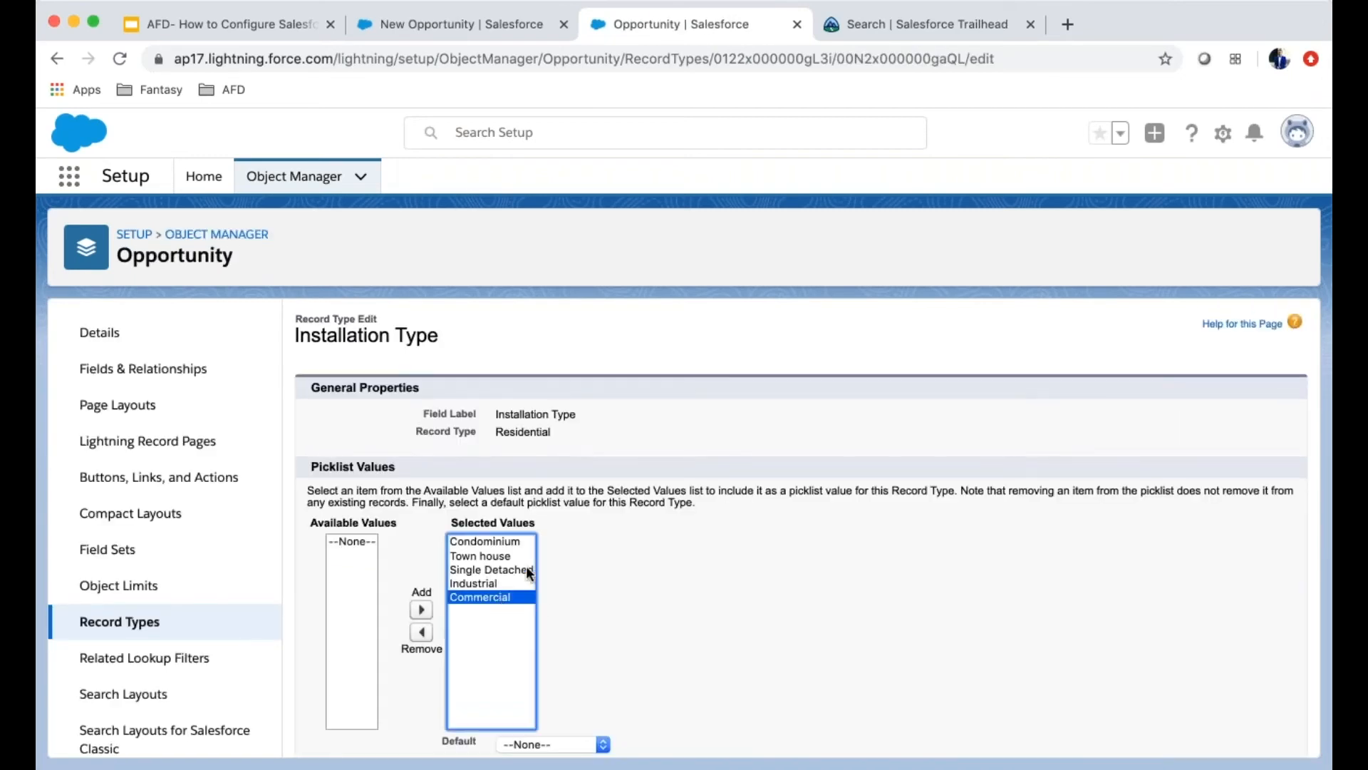
{"action": "left_click", "coordinate": [494, 582], "text": "shift"}
{"action": "left_click", "coordinate": [430, 636]}
{"action": "scroll", "coordinate": [682, 635], "scroll_direction": "down", "scroll_amount": 2}
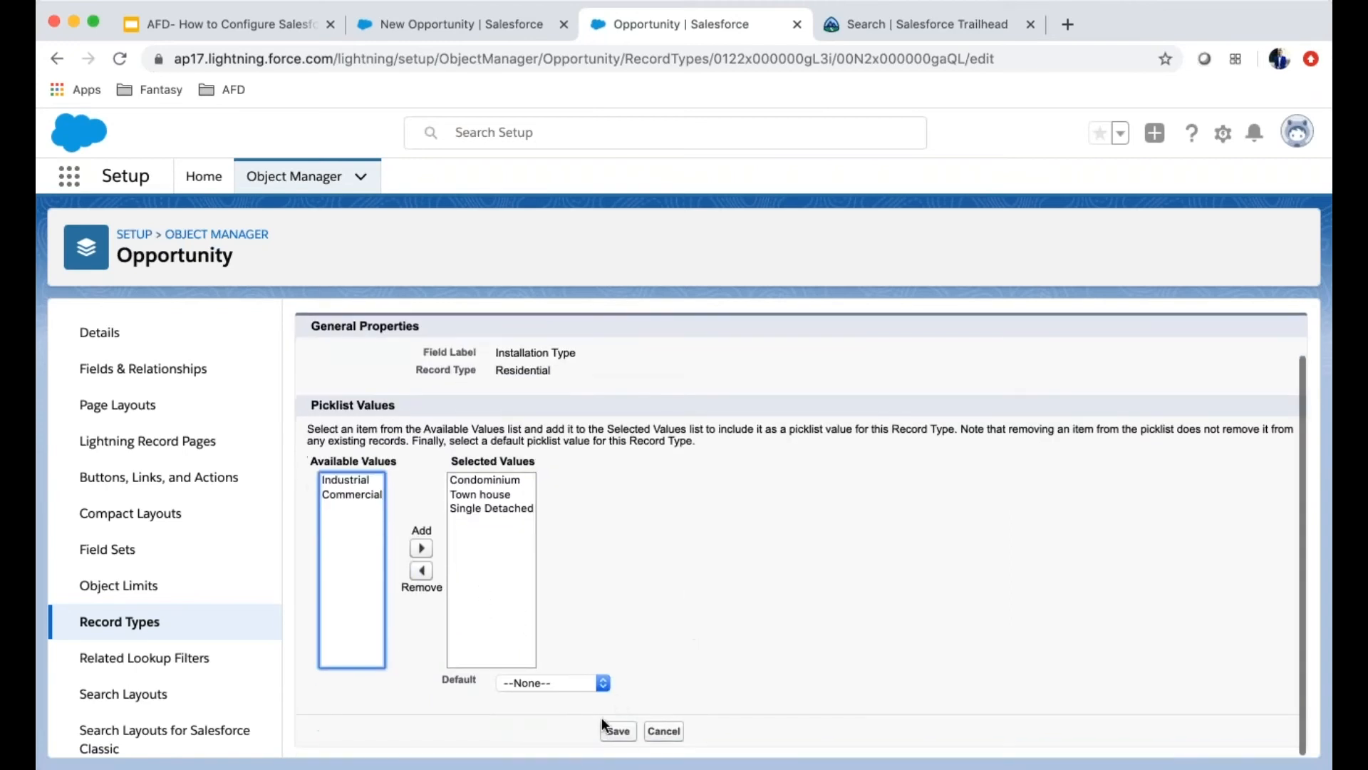
{"action": "left_click", "coordinate": [619, 732]}
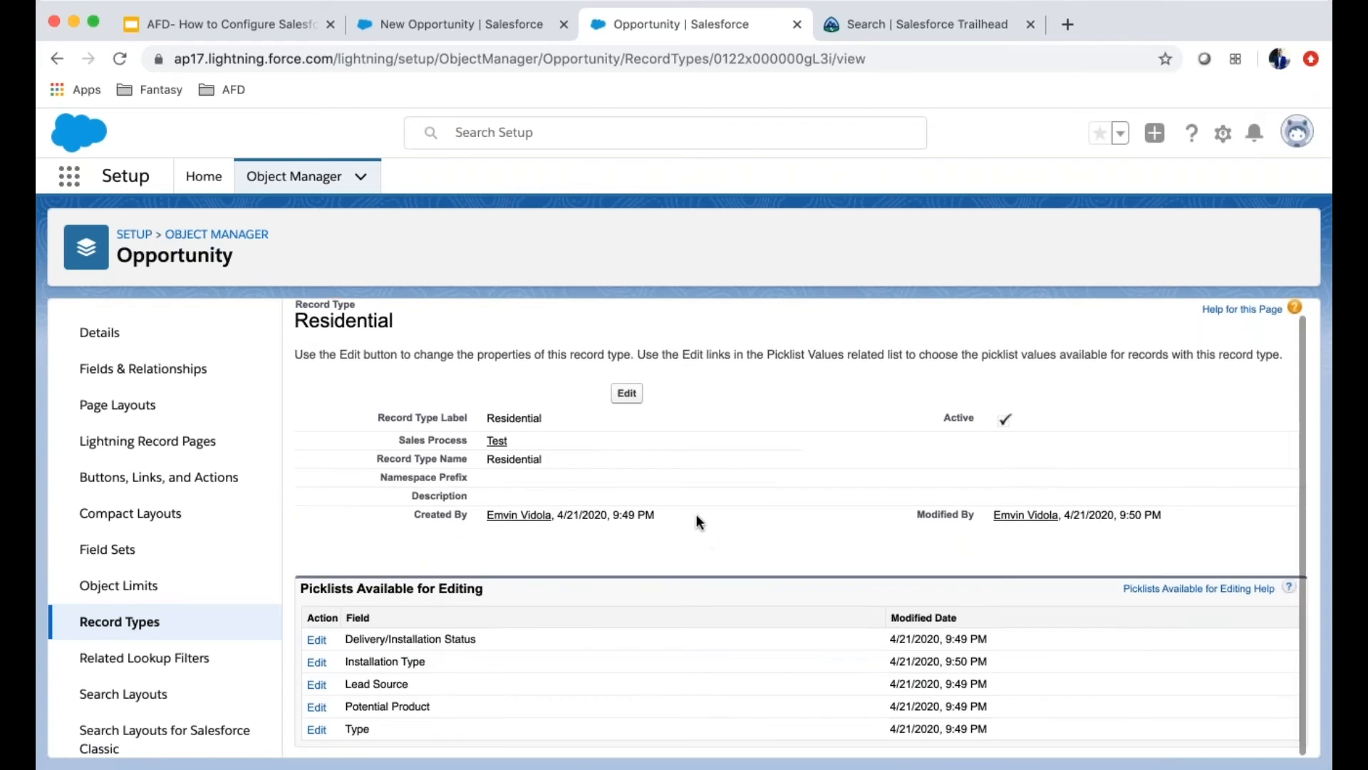
Step: Return to the Sales Console, reload it, close the unfinished new opportunity and start another one from the Opportunities list
{"action": "left_click", "coordinate": [502, 23]}
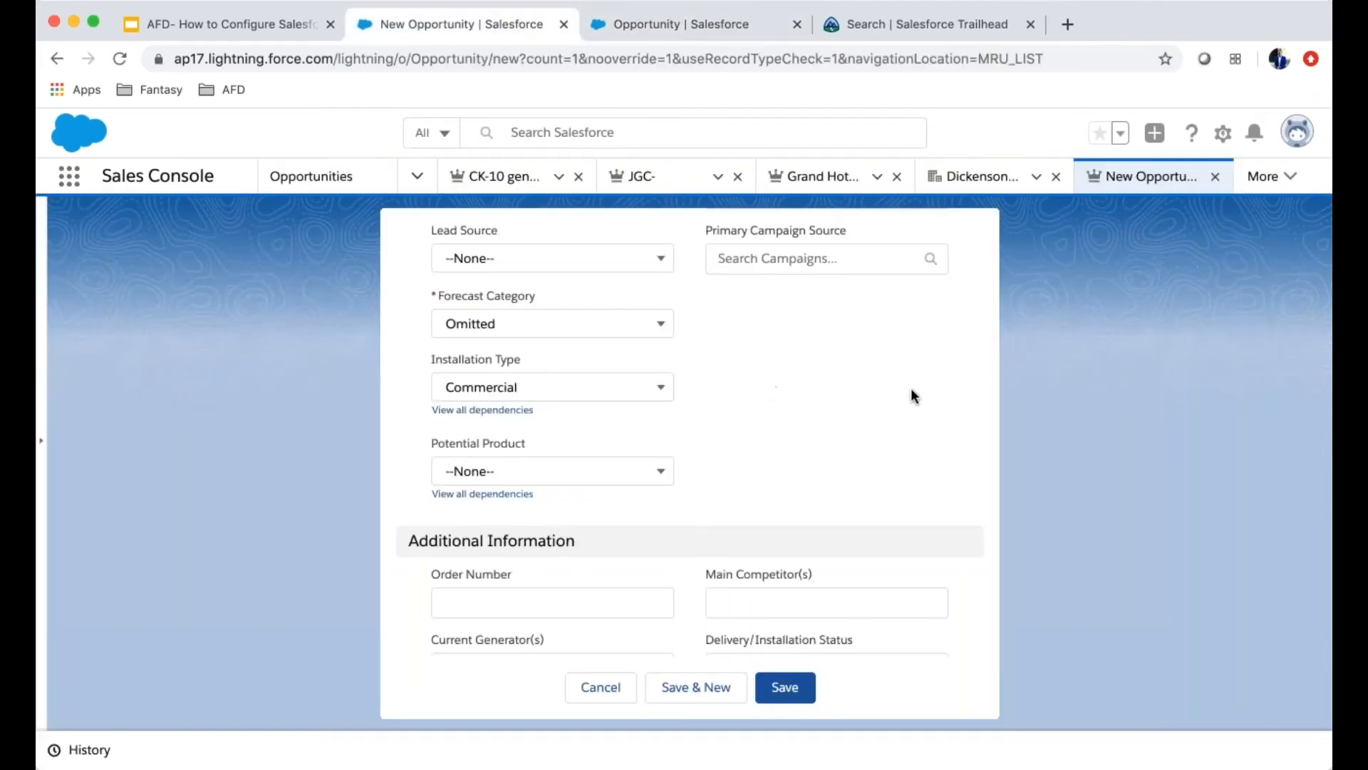
{"action": "scroll", "coordinate": [889, 394], "scroll_direction": "up", "scroll_amount": 10}
{"action": "left_click", "coordinate": [128, 61]}
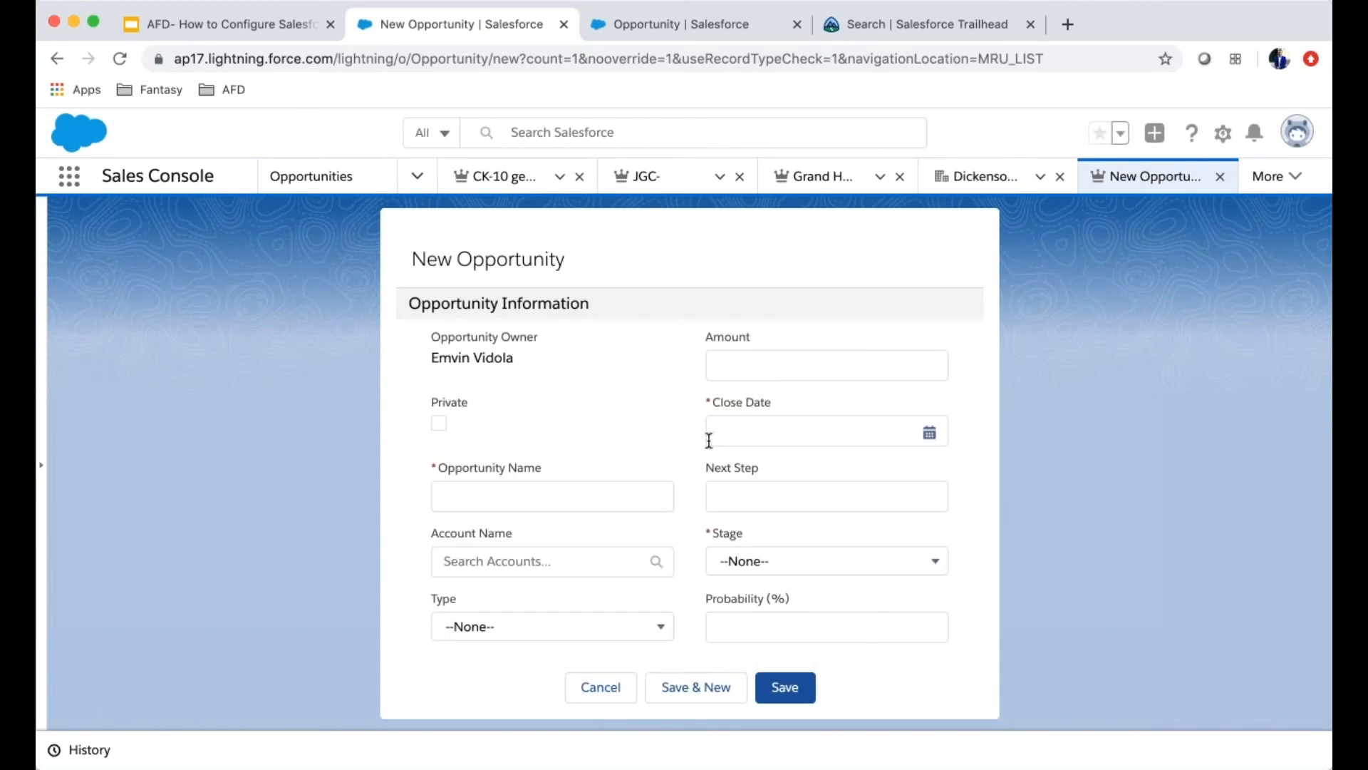
{"action": "left_click", "coordinate": [1220, 176]}
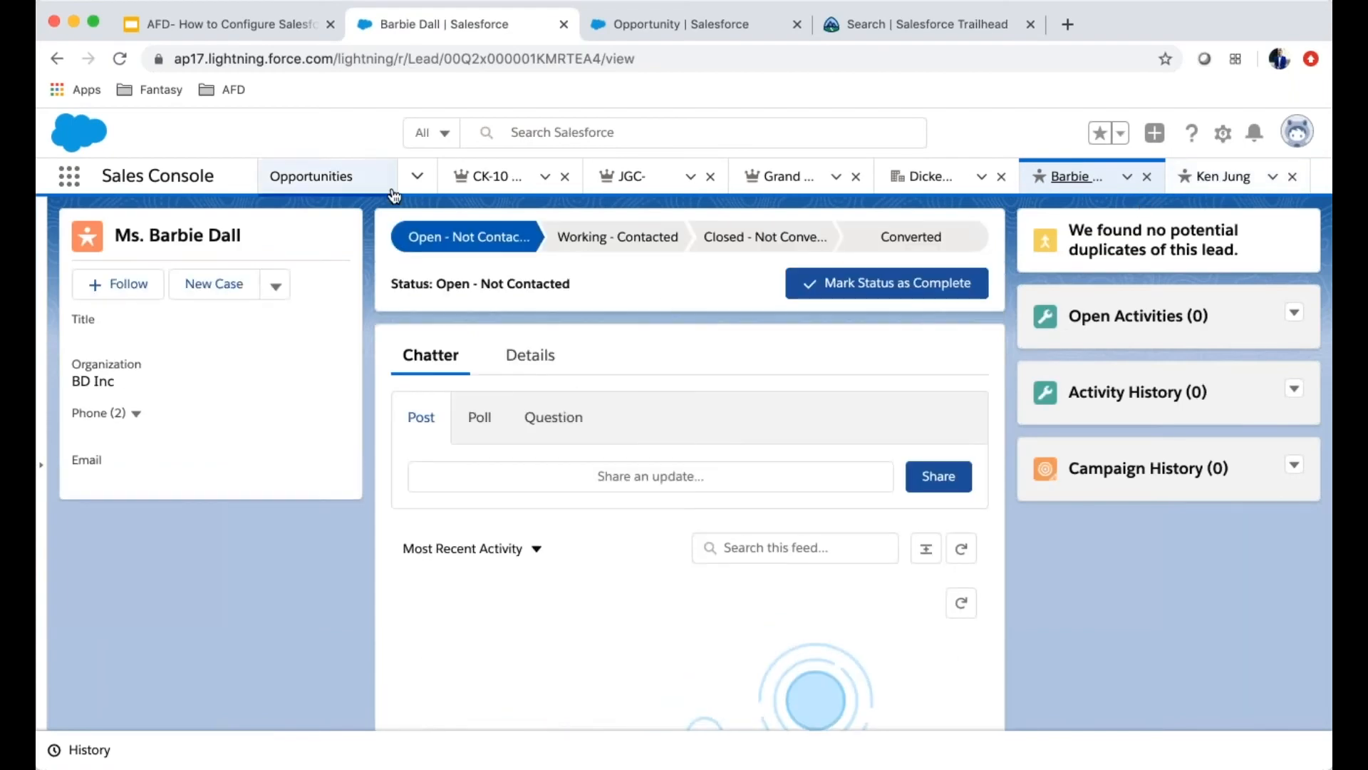
{"action": "left_click", "coordinate": [364, 188]}
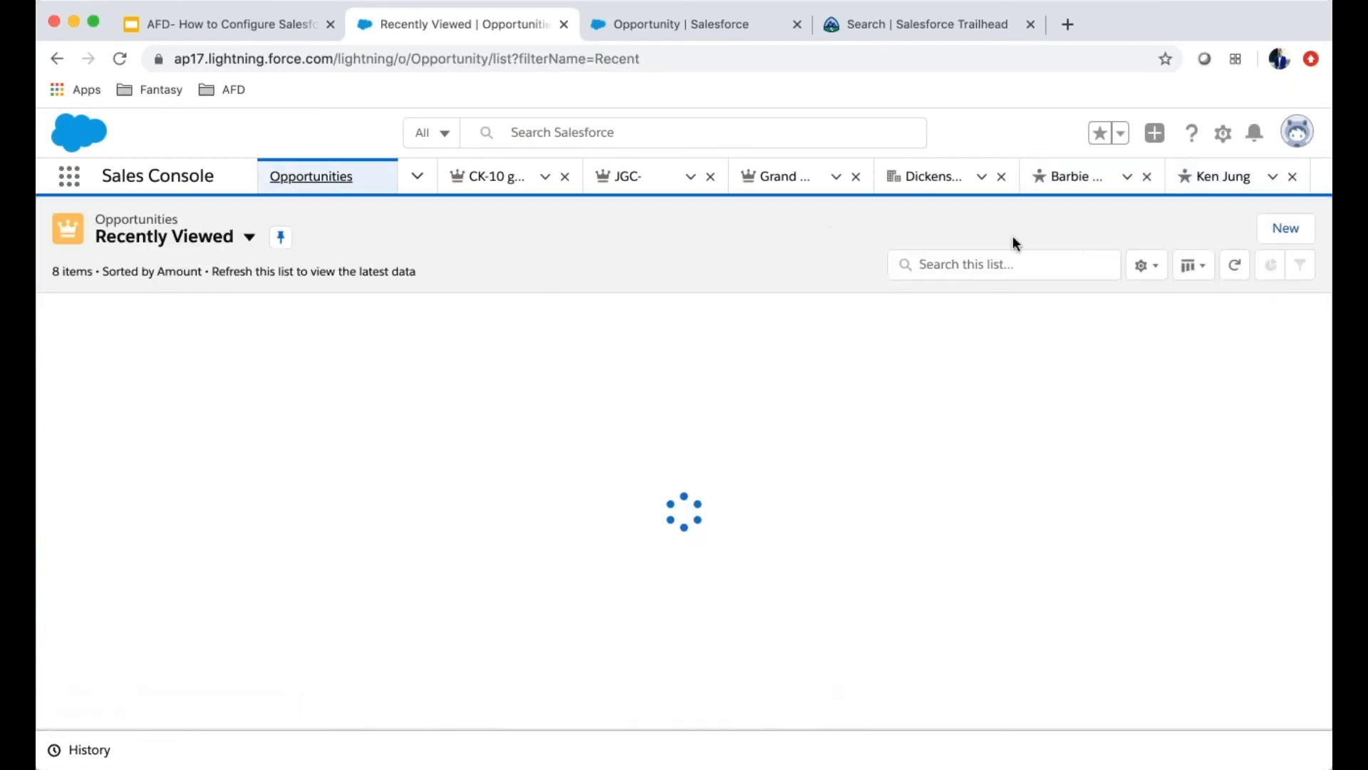
{"action": "left_click", "coordinate": [1283, 235]}
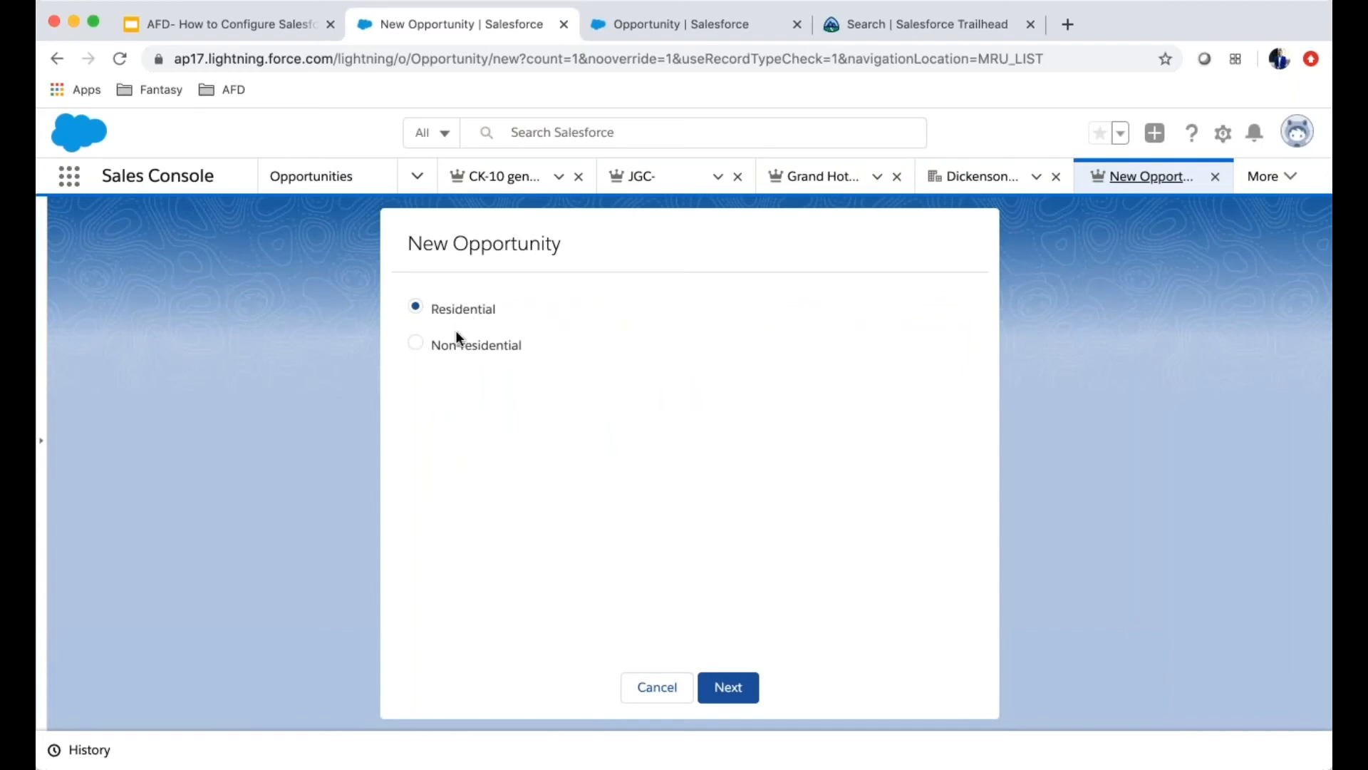
Step: Choose the Residential record type for the new opportunity and continue to its form
{"action": "left_click", "coordinate": [454, 349]}
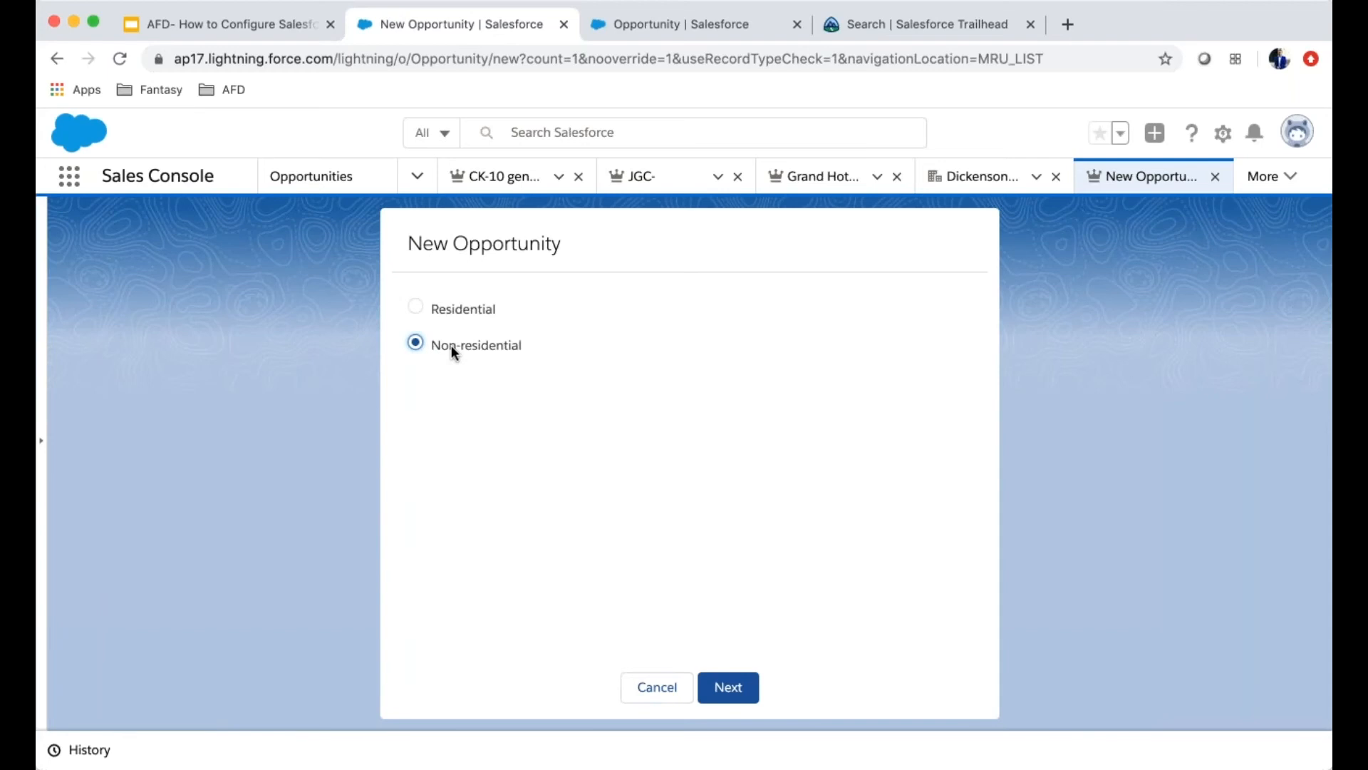
{"action": "left_click", "coordinate": [479, 310]}
{"action": "left_click", "coordinate": [490, 348]}
{"action": "left_click", "coordinate": [471, 311]}
{"action": "left_click", "coordinate": [708, 695]}
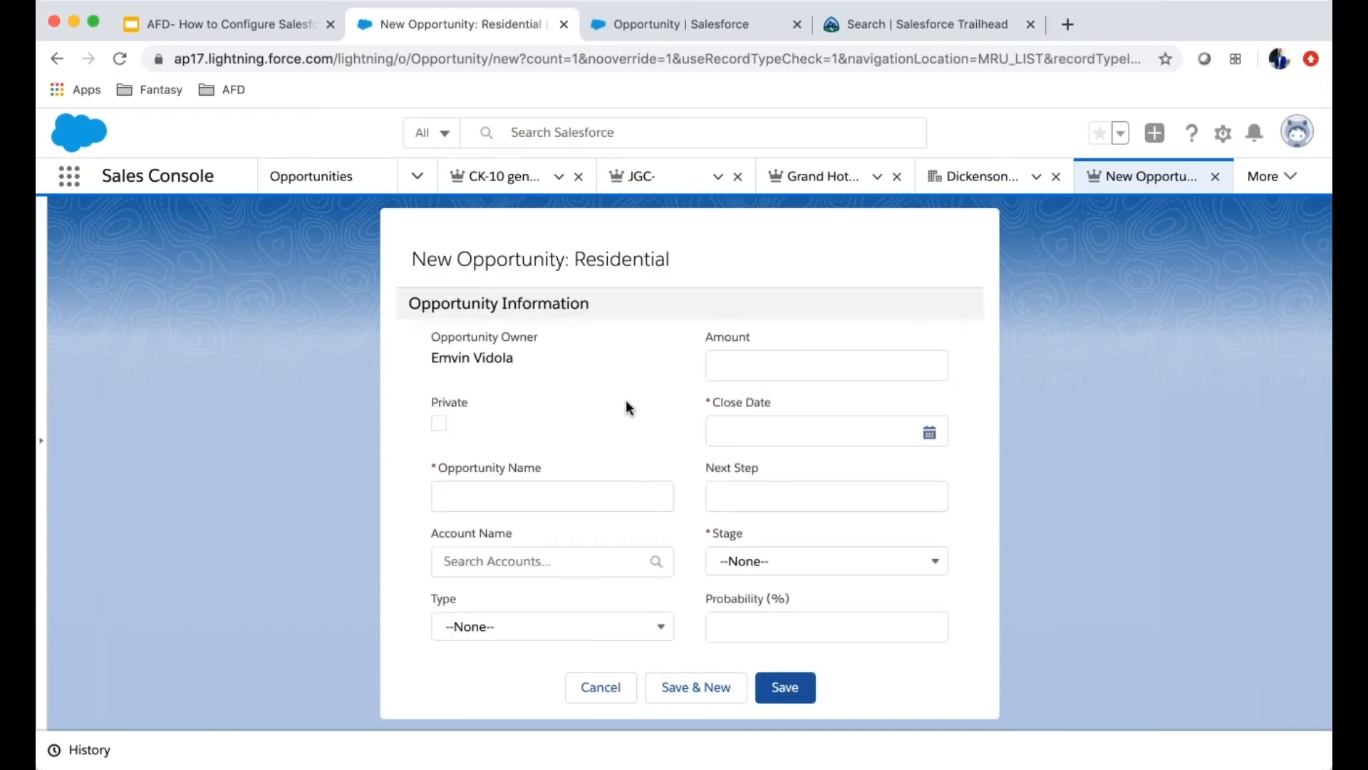
Step: Set the Residential opportunity's Installation Type to Town house and view the Potential Product choices
{"action": "scroll", "coordinate": [625, 403], "scroll_direction": "down", "scroll_amount": 5}
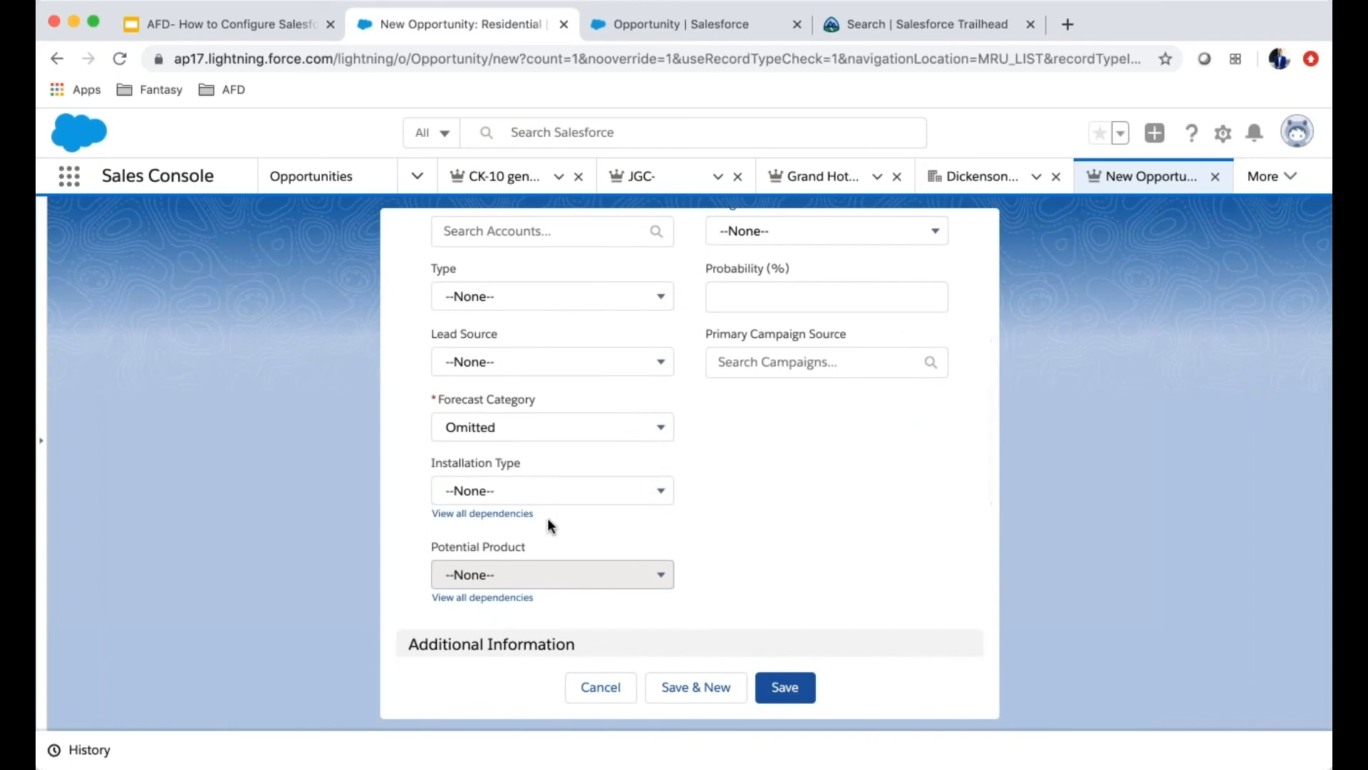
{"action": "left_click", "coordinate": [597, 491]}
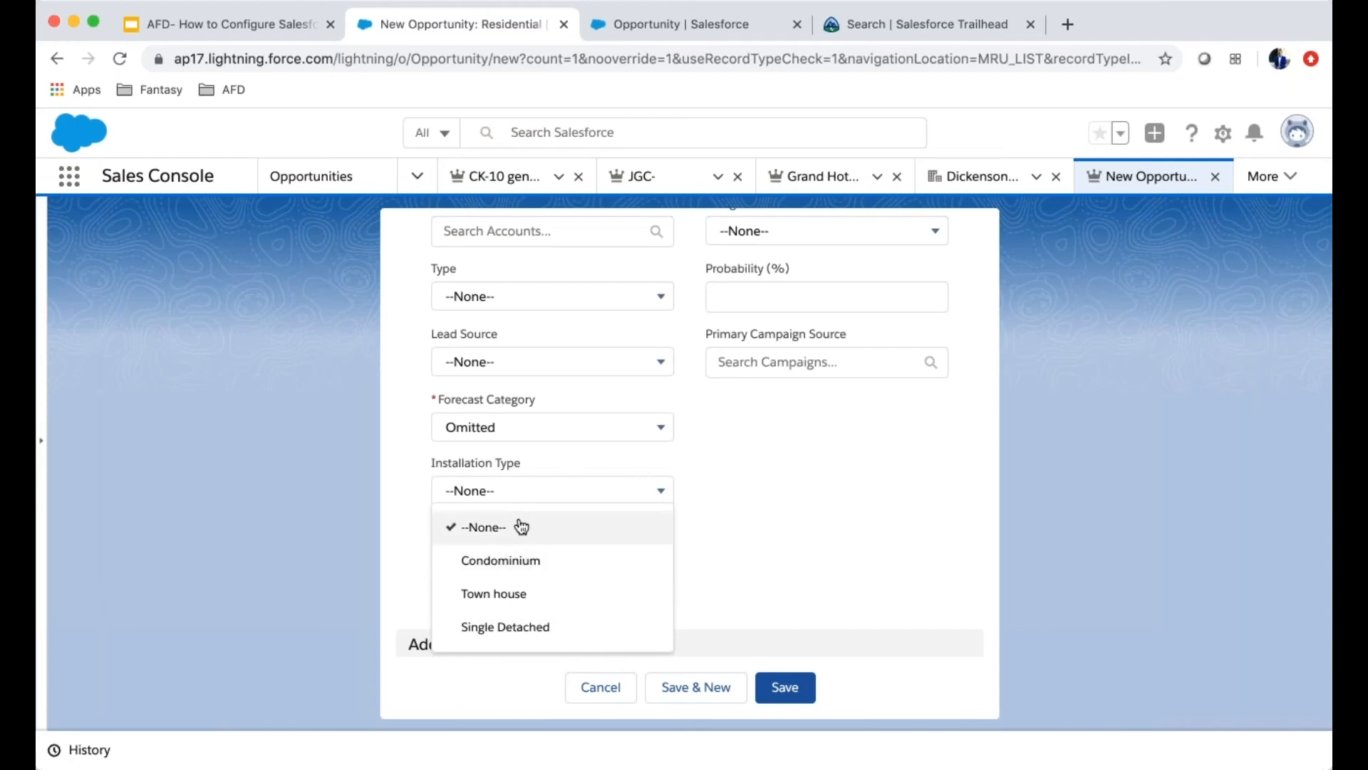
{"action": "left_click", "coordinate": [480, 609]}
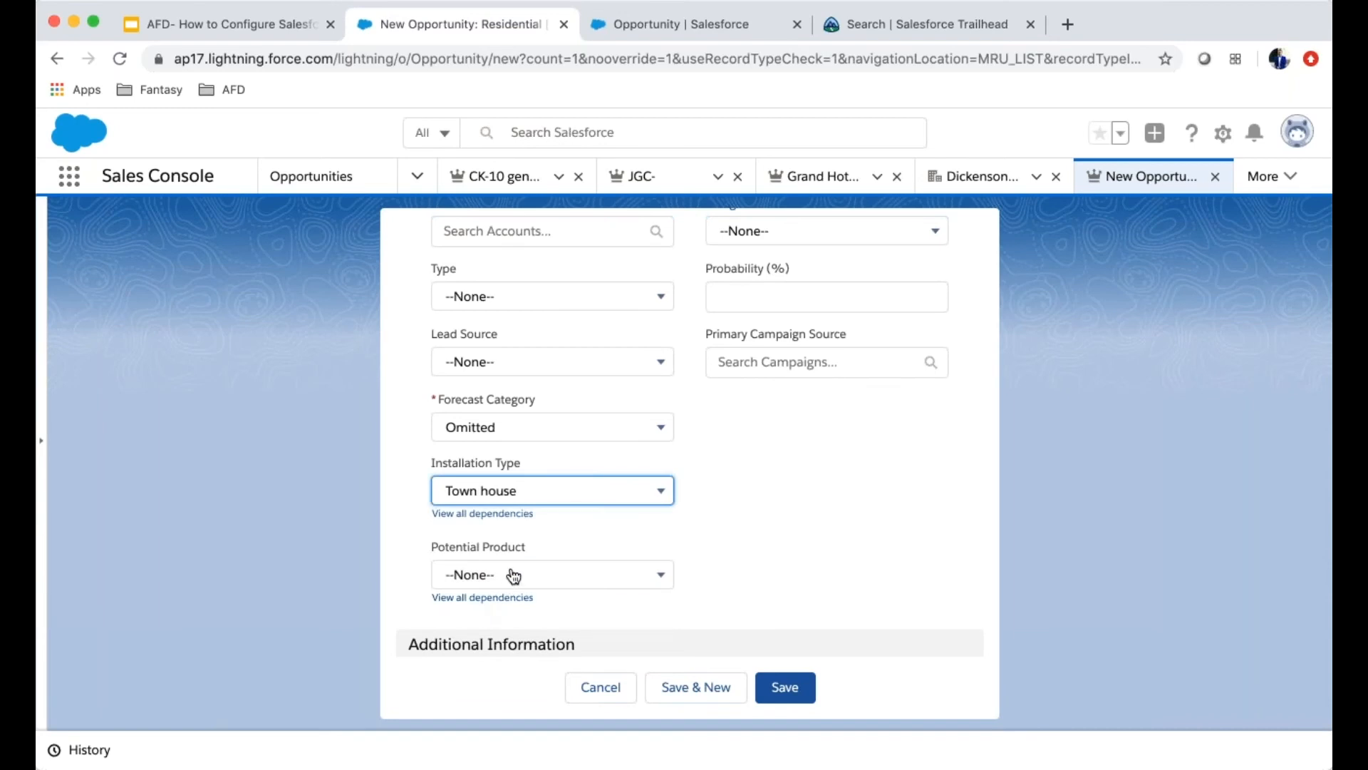
{"action": "left_click", "coordinate": [507, 575]}
{"action": "scroll", "coordinate": [550, 602], "scroll_direction": "down", "scroll_amount": 2}
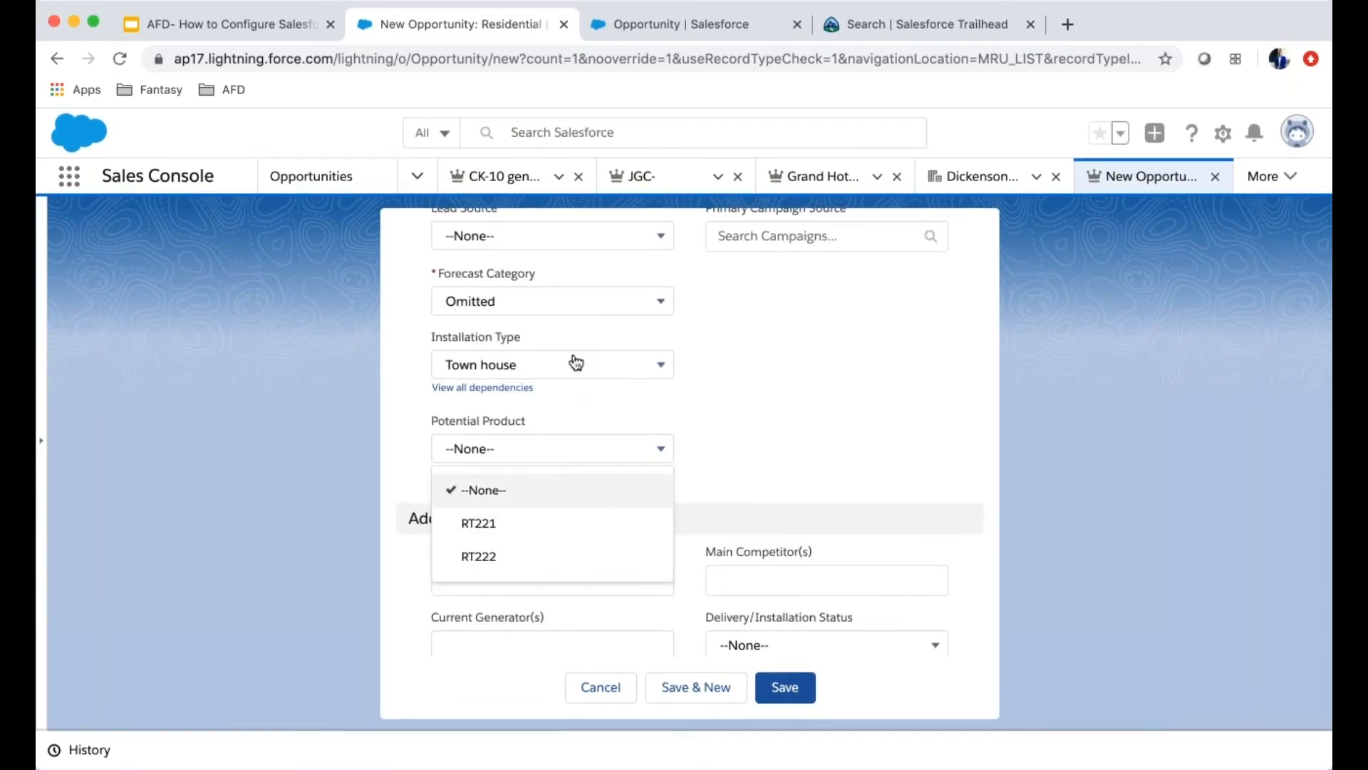
Step: Set the Installation Type to Single Detached and check which Potential Product values it offers
{"action": "left_click", "coordinate": [576, 362]}
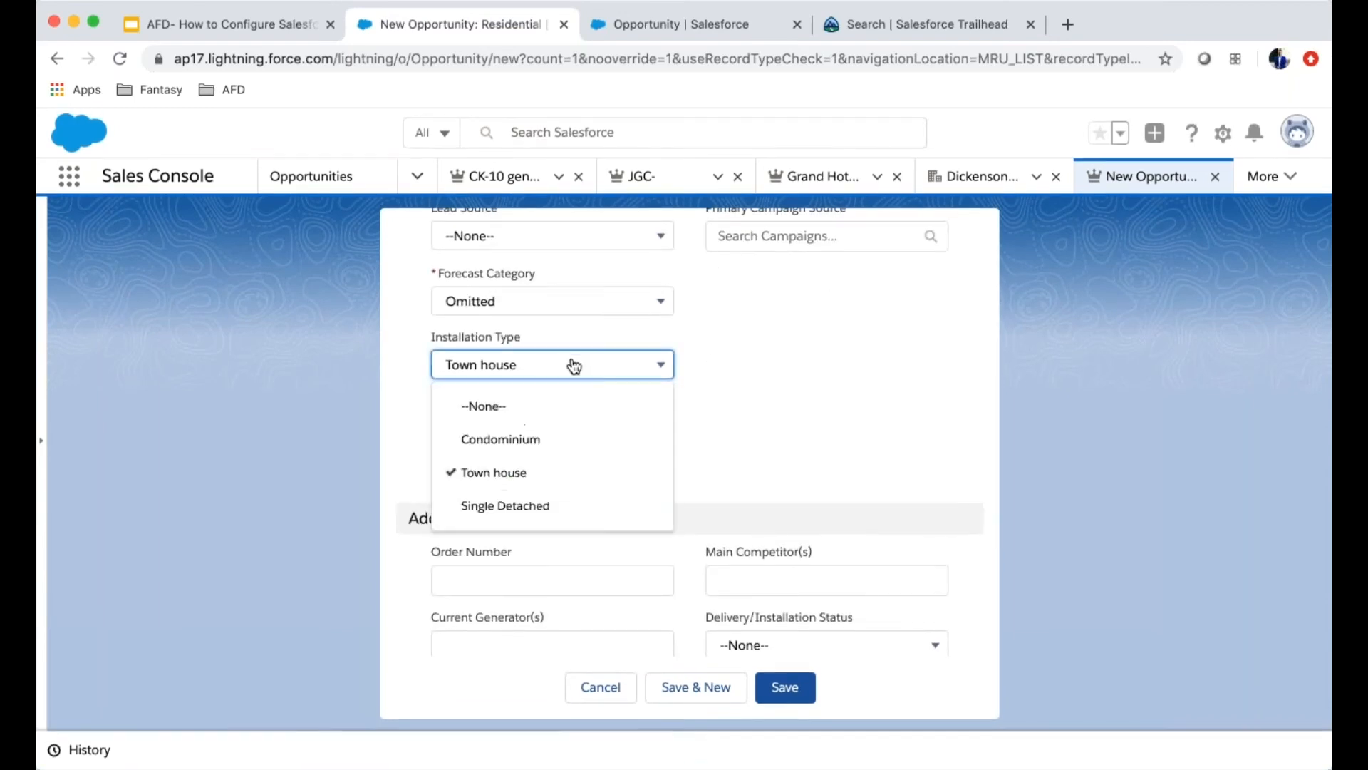
{"action": "left_click", "coordinate": [522, 506]}
{"action": "left_click", "coordinate": [559, 449]}
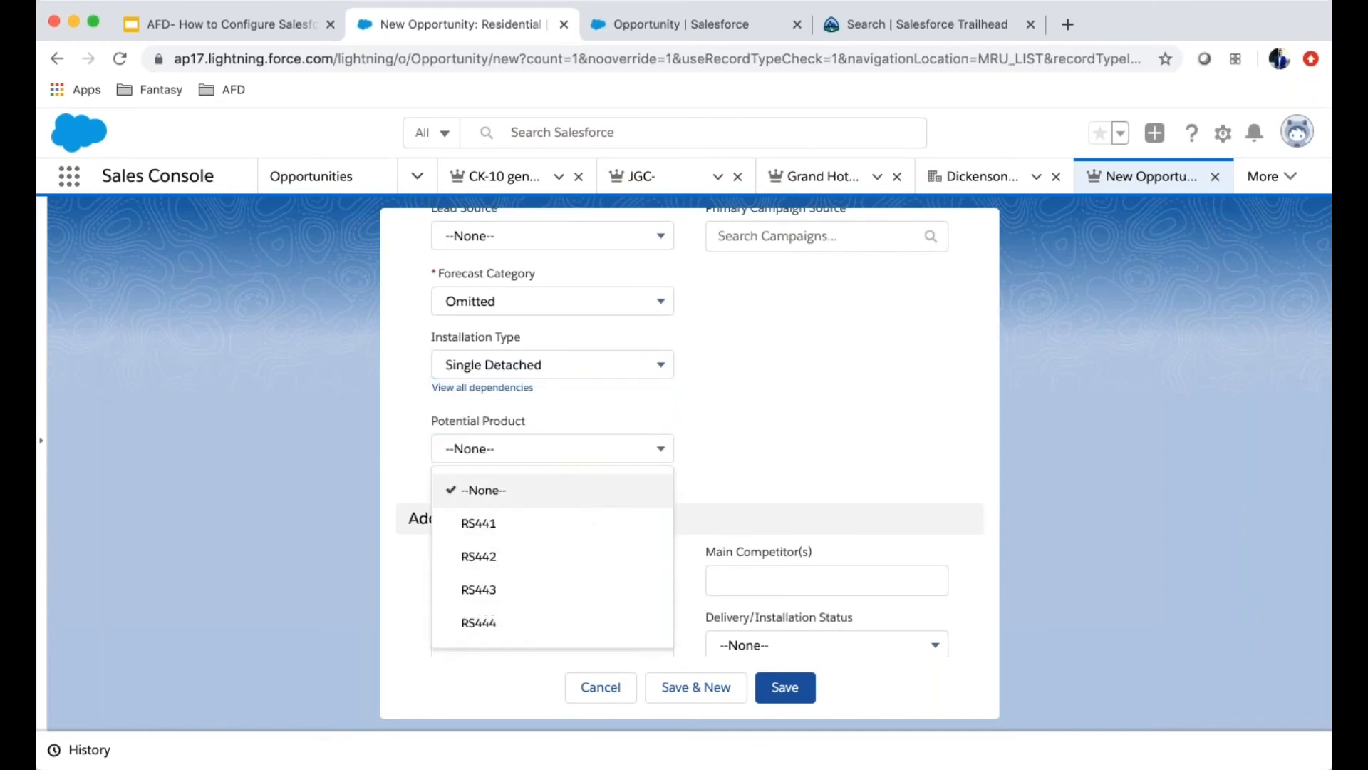
{"action": "left_click", "coordinate": [747, 424]}
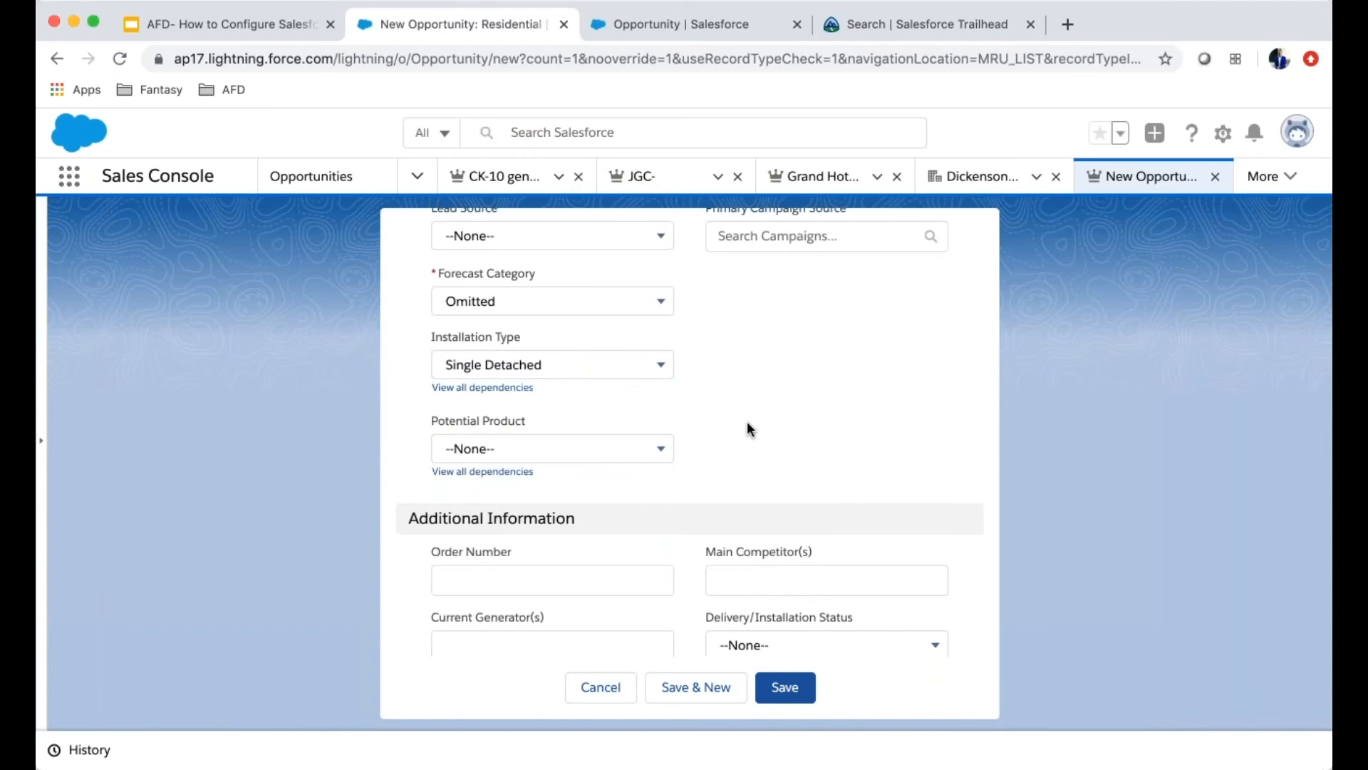
Step: Back in the Opportunity setup, remove RS441 from the Potential Product picklist of the Residential record type and save
{"action": "left_click", "coordinate": [676, 24]}
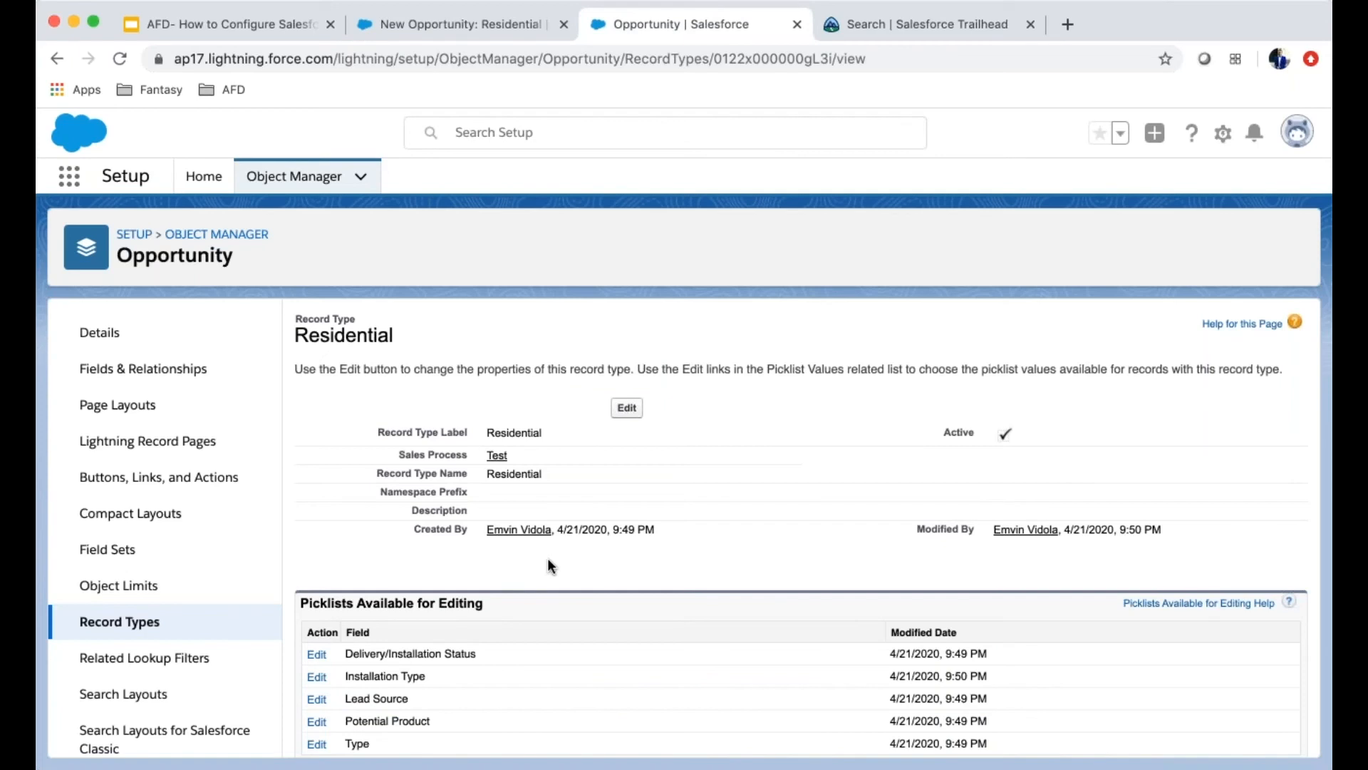
{"action": "scroll", "coordinate": [548, 560], "scroll_direction": "down", "scroll_amount": 1}
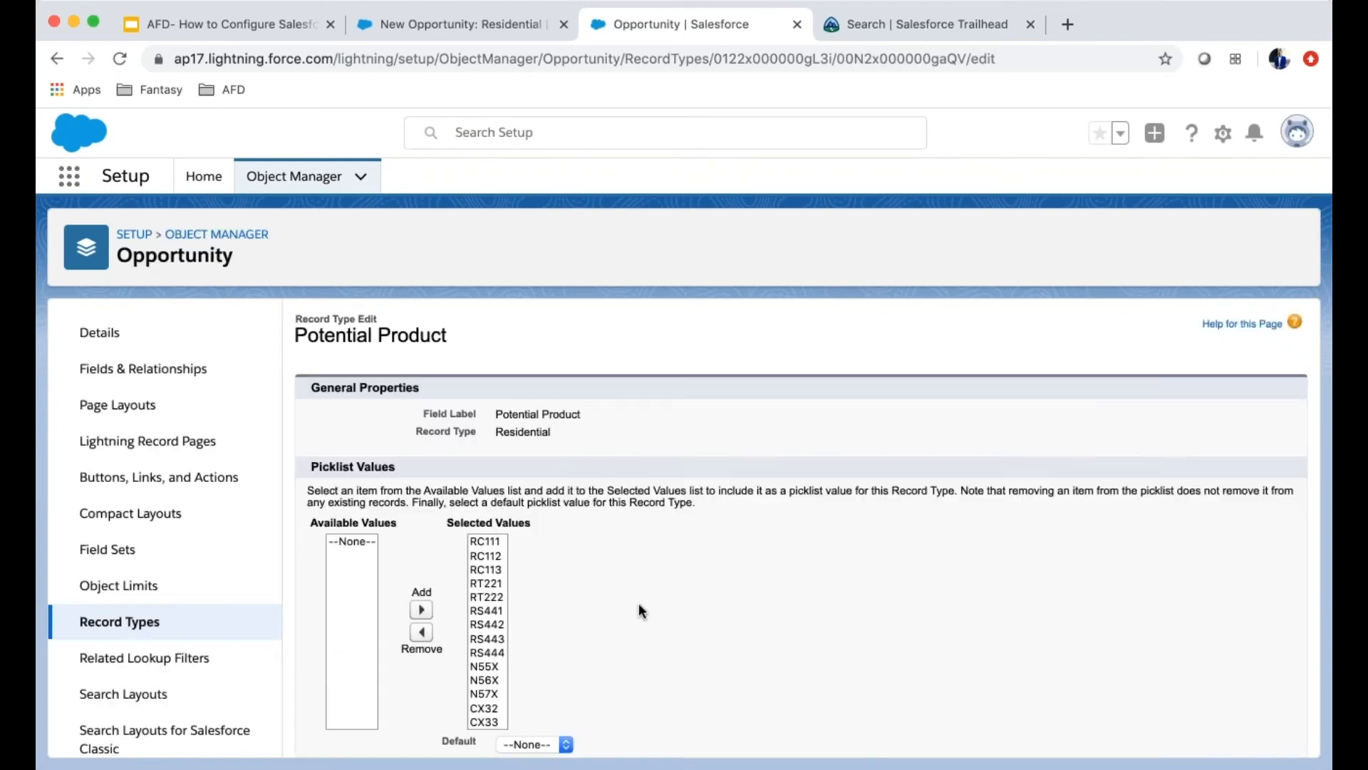
{"action": "scroll", "coordinate": [638, 603], "scroll_direction": "down", "scroll_amount": 2}
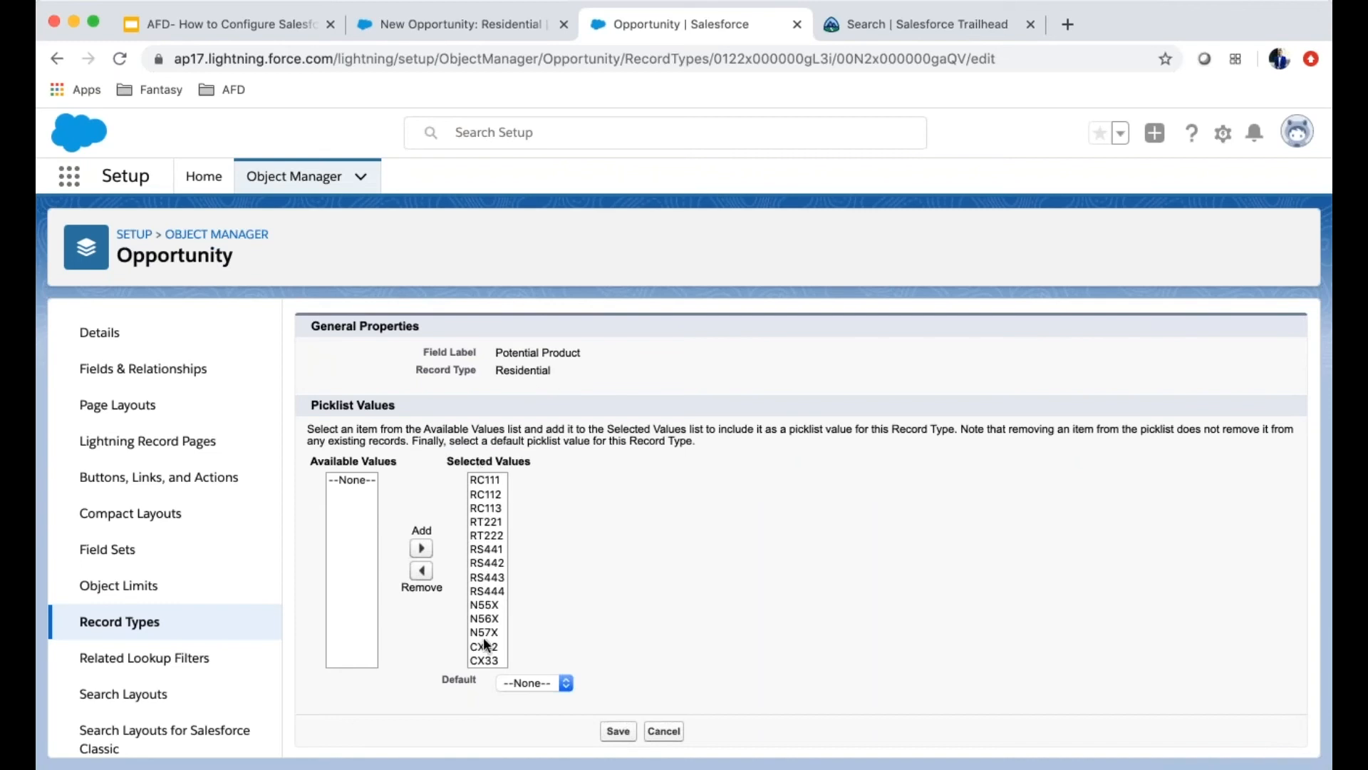
{"action": "left_click", "coordinate": [494, 549]}
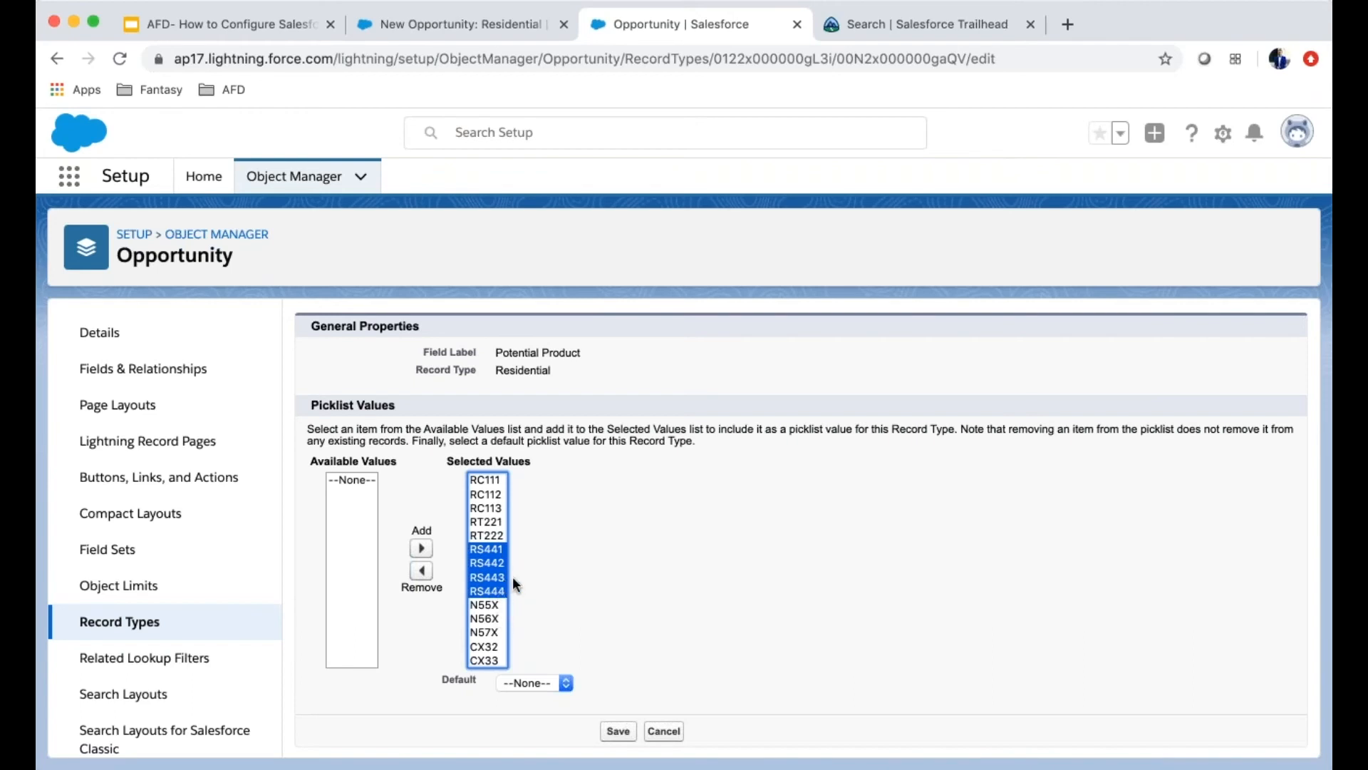
{"action": "left_click", "coordinate": [524, 578]}
{"action": "left_click", "coordinate": [496, 550]}
{"action": "left_click", "coordinate": [421, 570]}
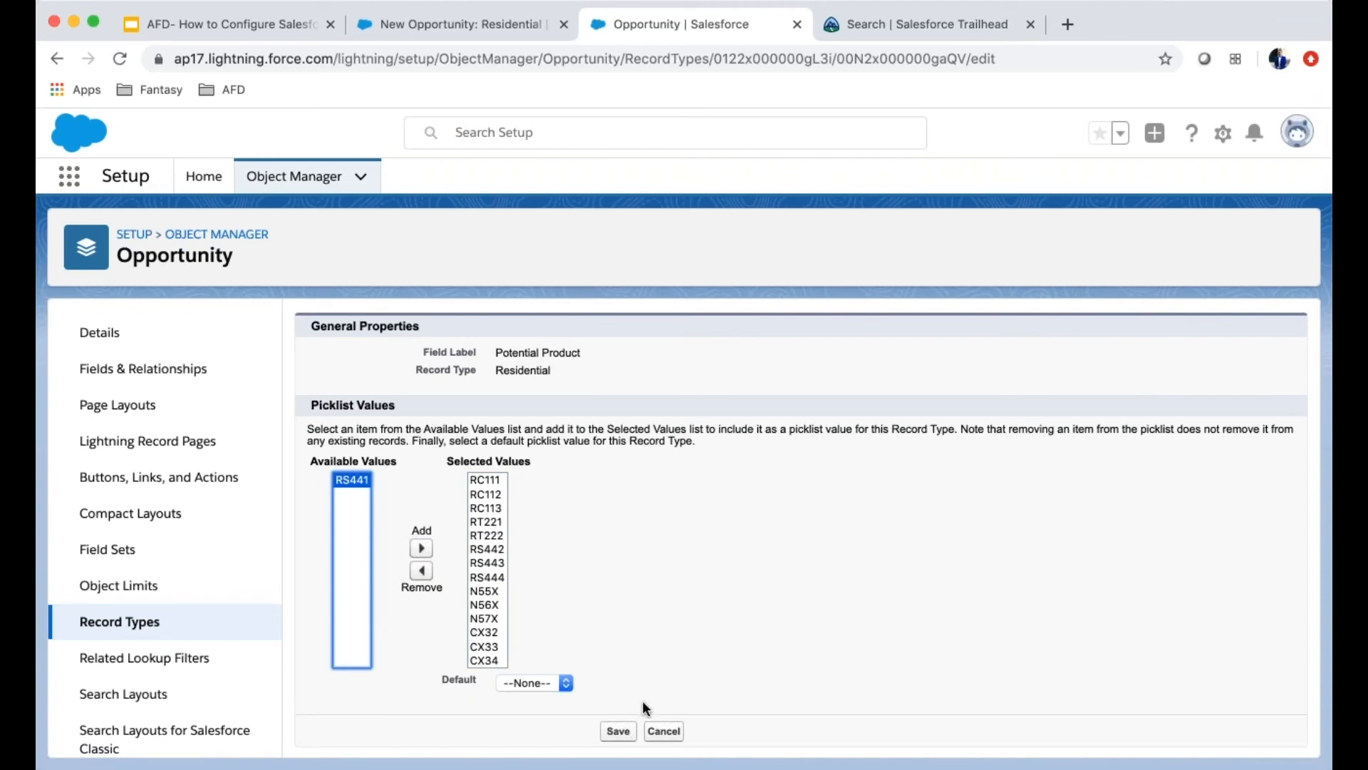
{"action": "left_click", "coordinate": [618, 731]}
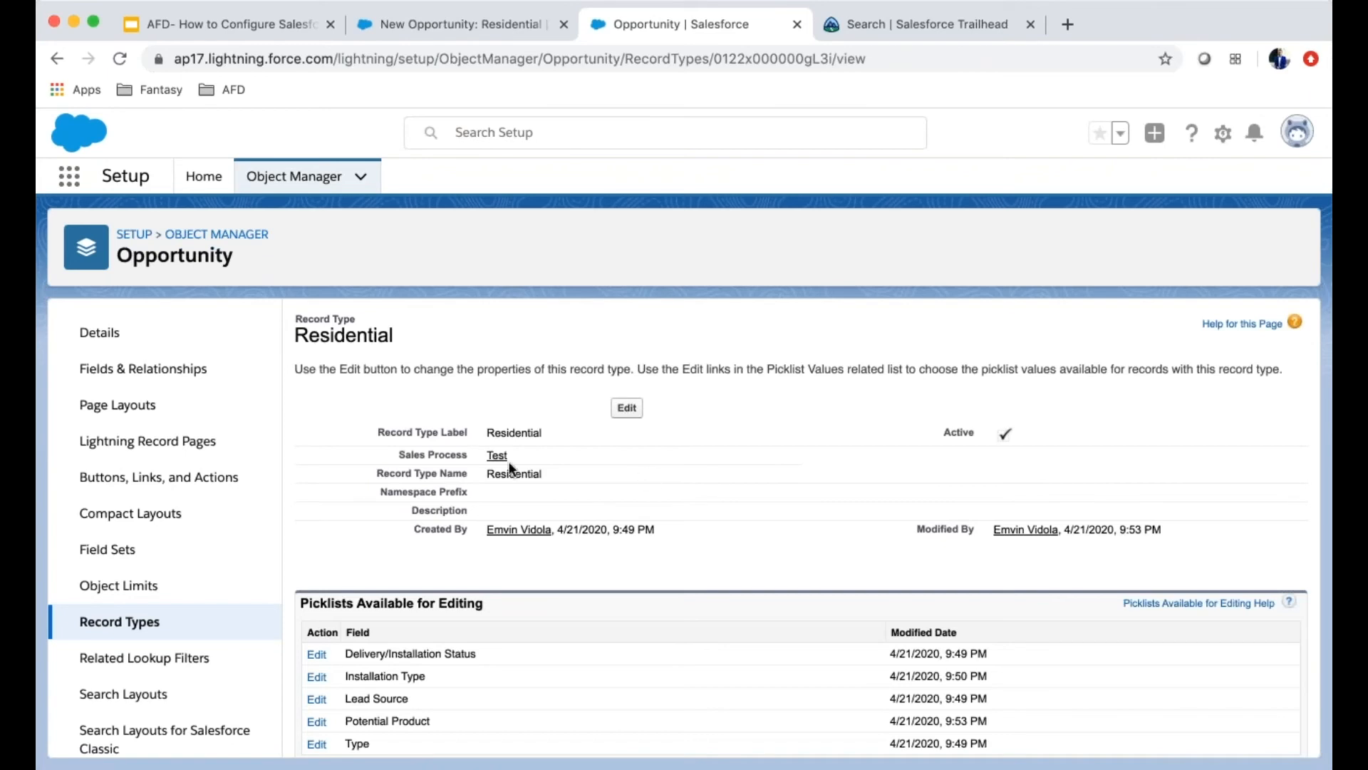
{"action": "left_click_drag", "start_coordinate": [399, 333], "coordinate": [258, 323]}
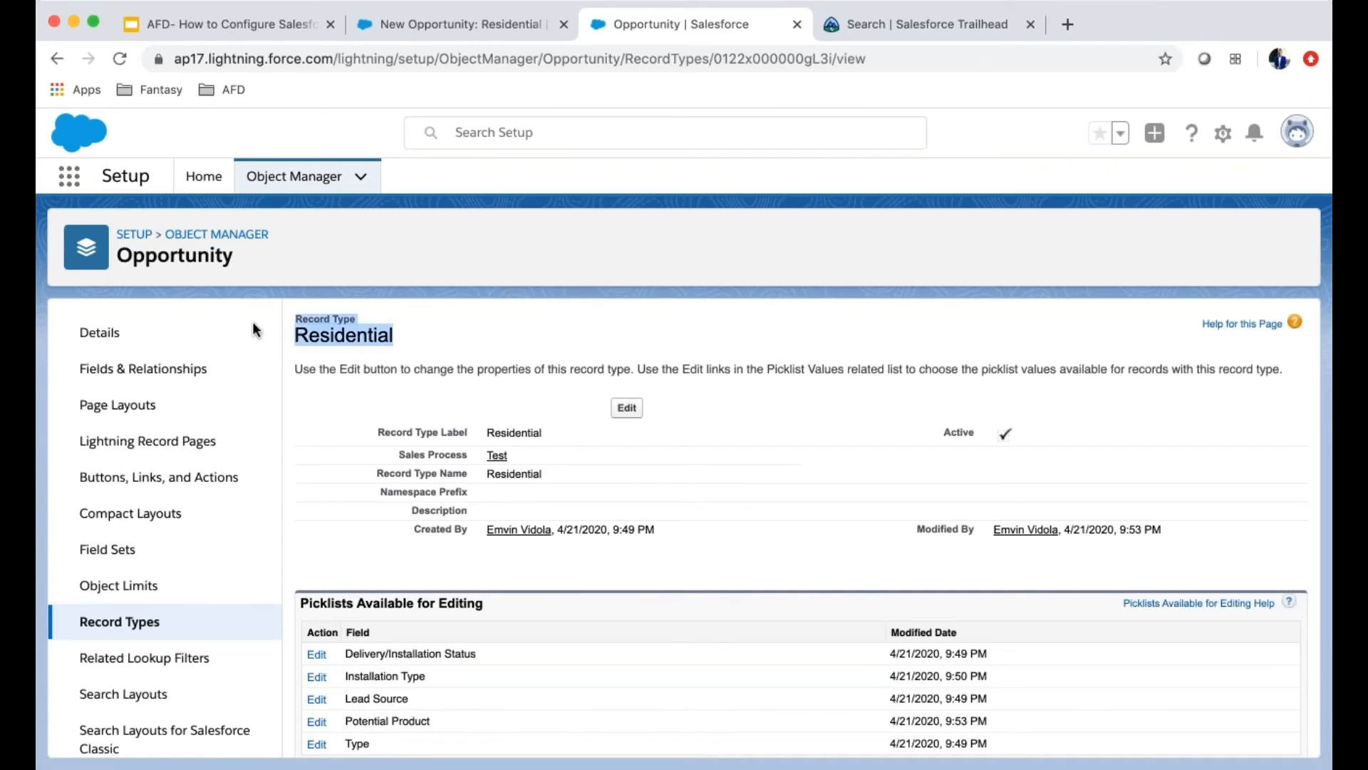
Step: In the already open Residential opportunity form, check which Installation Type and Potential Product values are offered
{"action": "scroll", "coordinate": [461, 583], "scroll_direction": "down", "scroll_amount": 1}
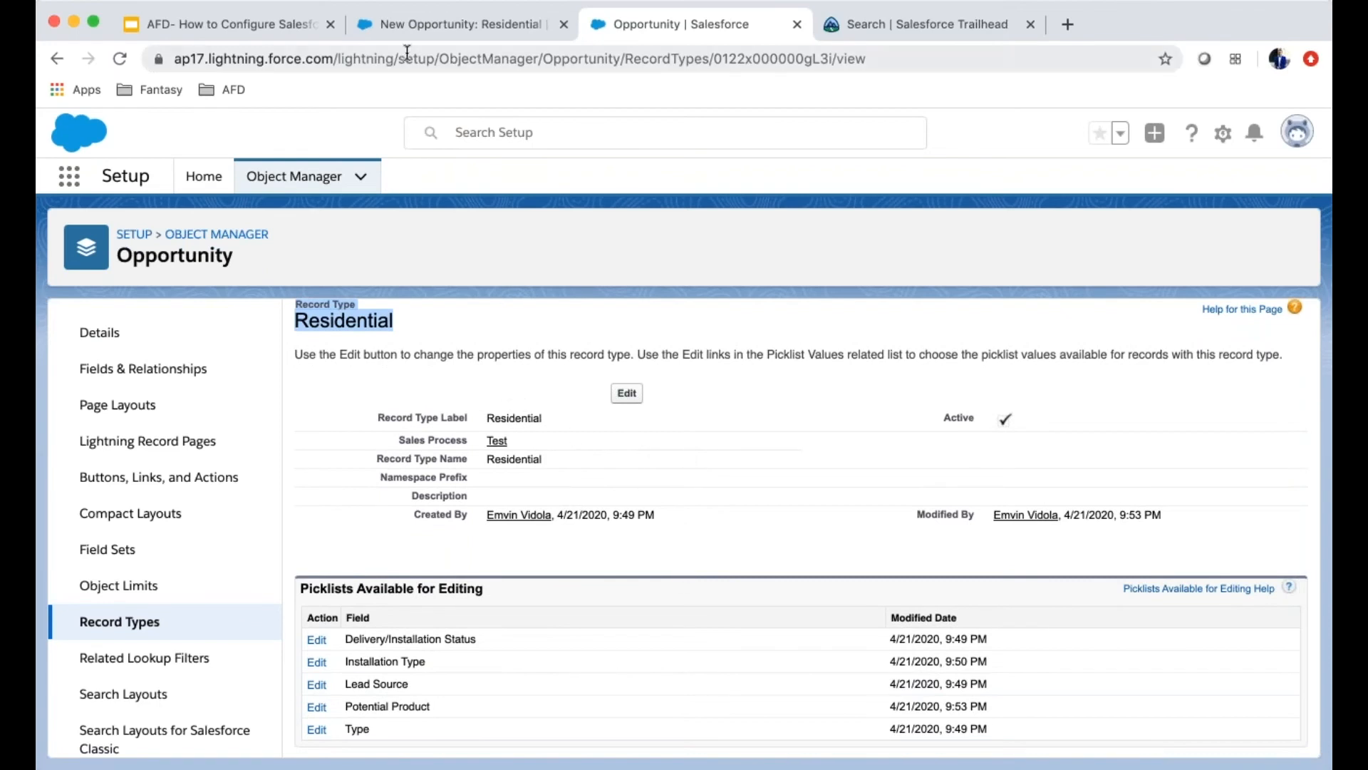
{"action": "left_click", "coordinate": [489, 29]}
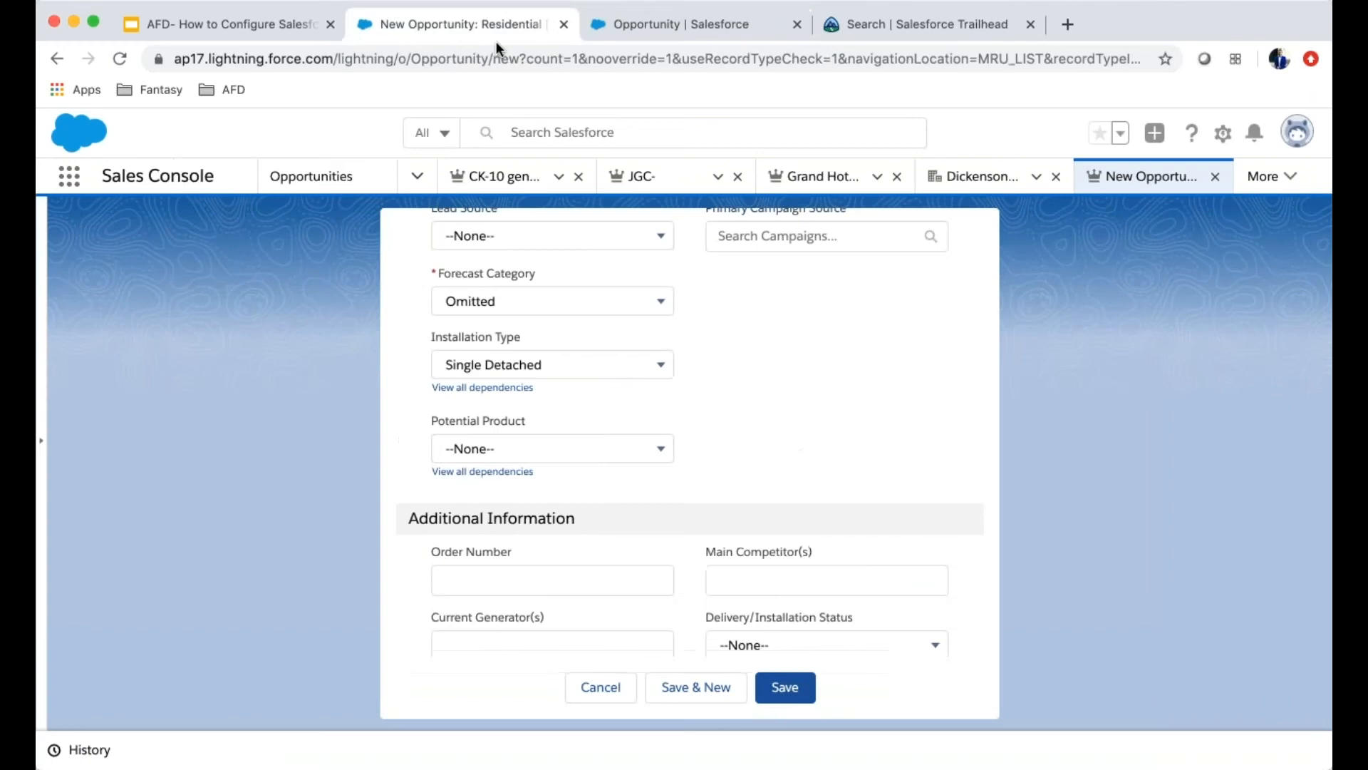
{"action": "left_click", "coordinate": [597, 458]}
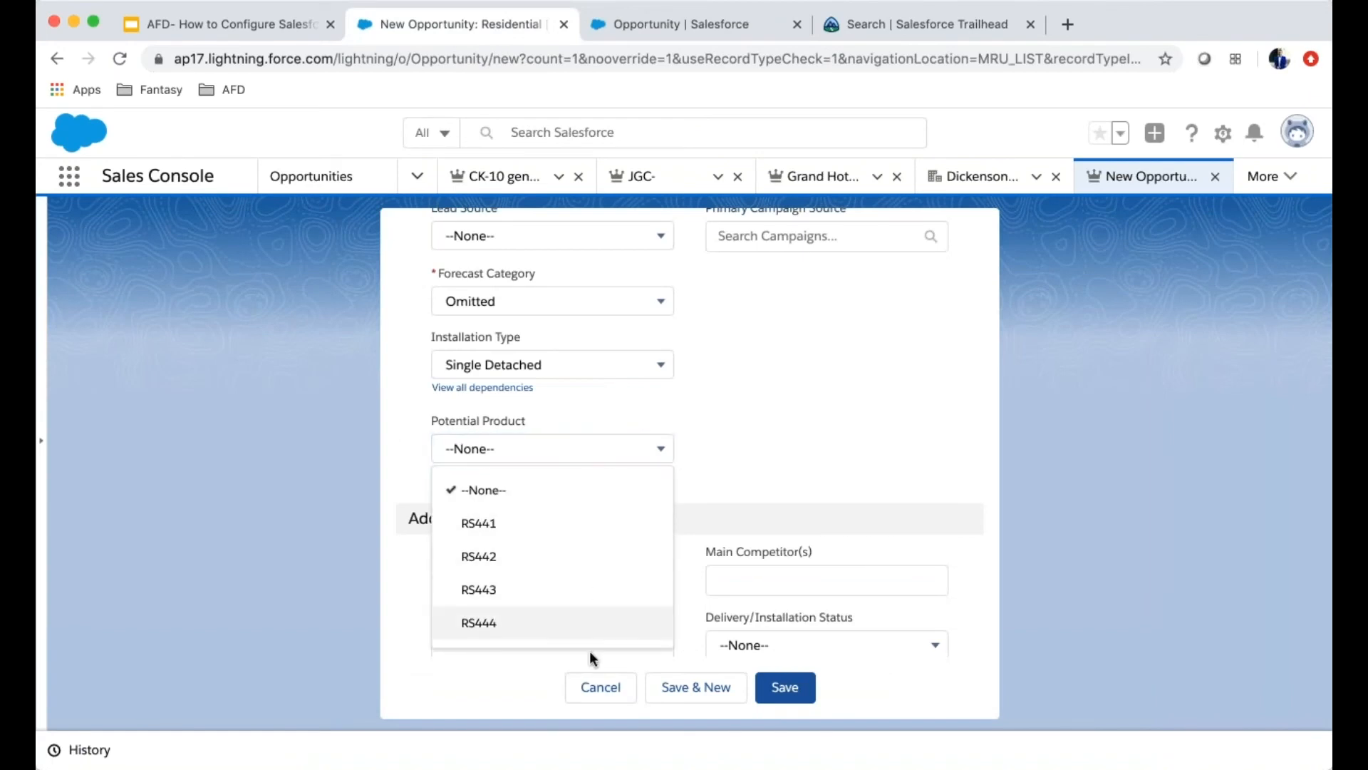
{"action": "left_click", "coordinate": [868, 380]}
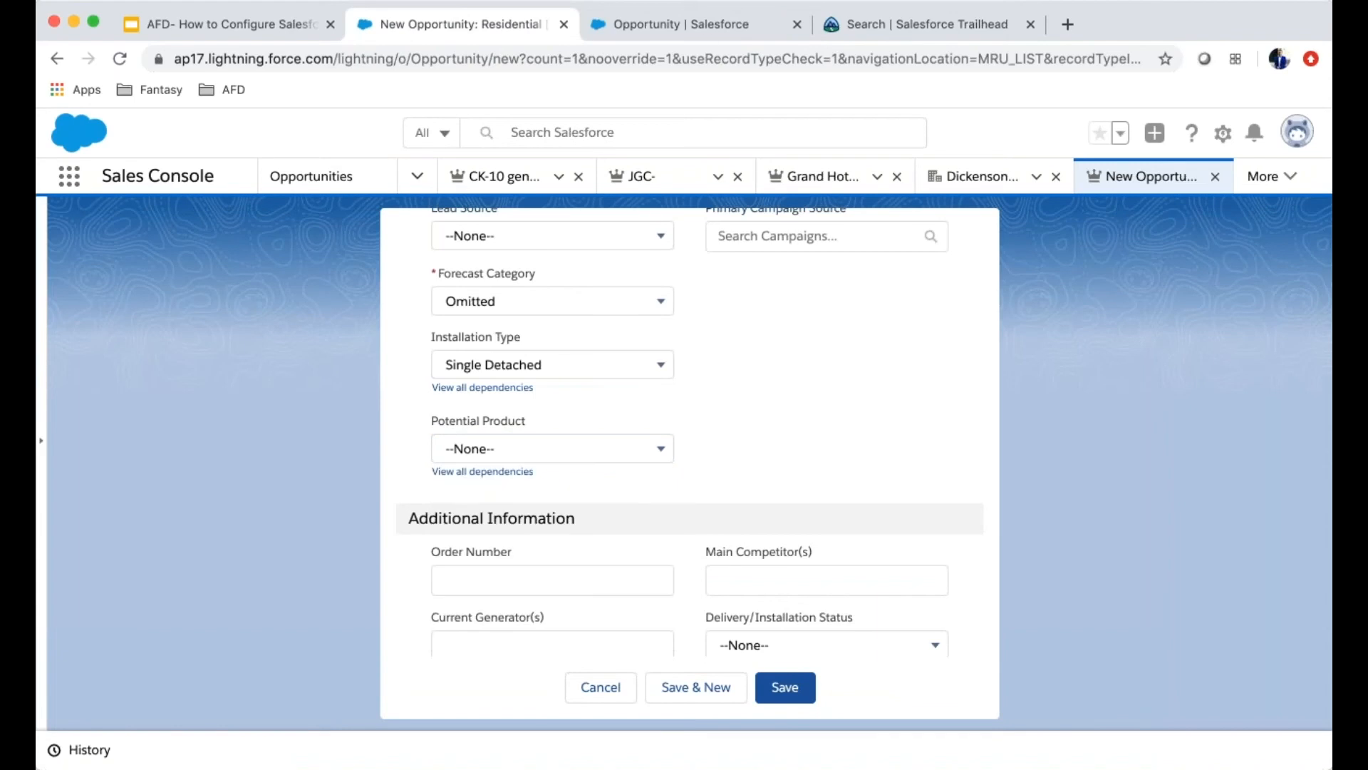
{"action": "left_click", "coordinate": [704, 29]}
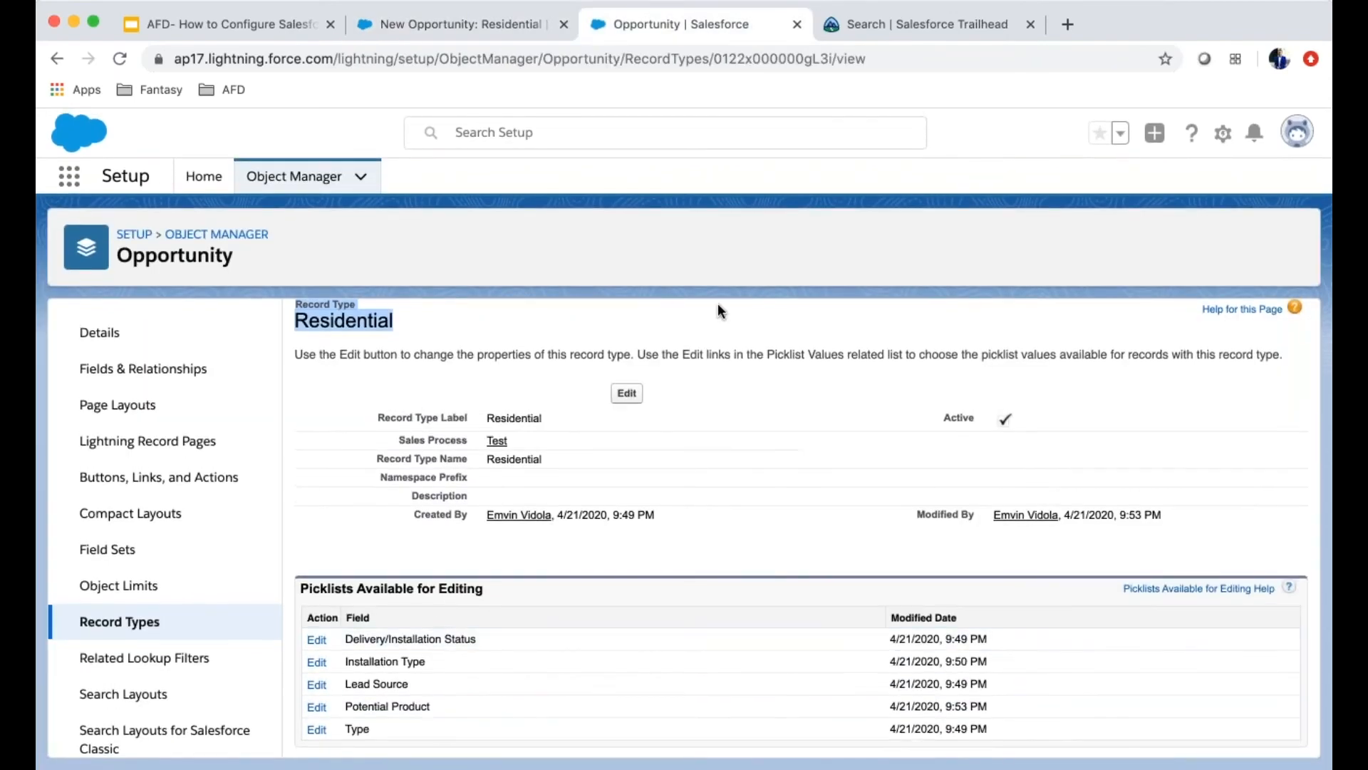
{"action": "left_click", "coordinate": [483, 27]}
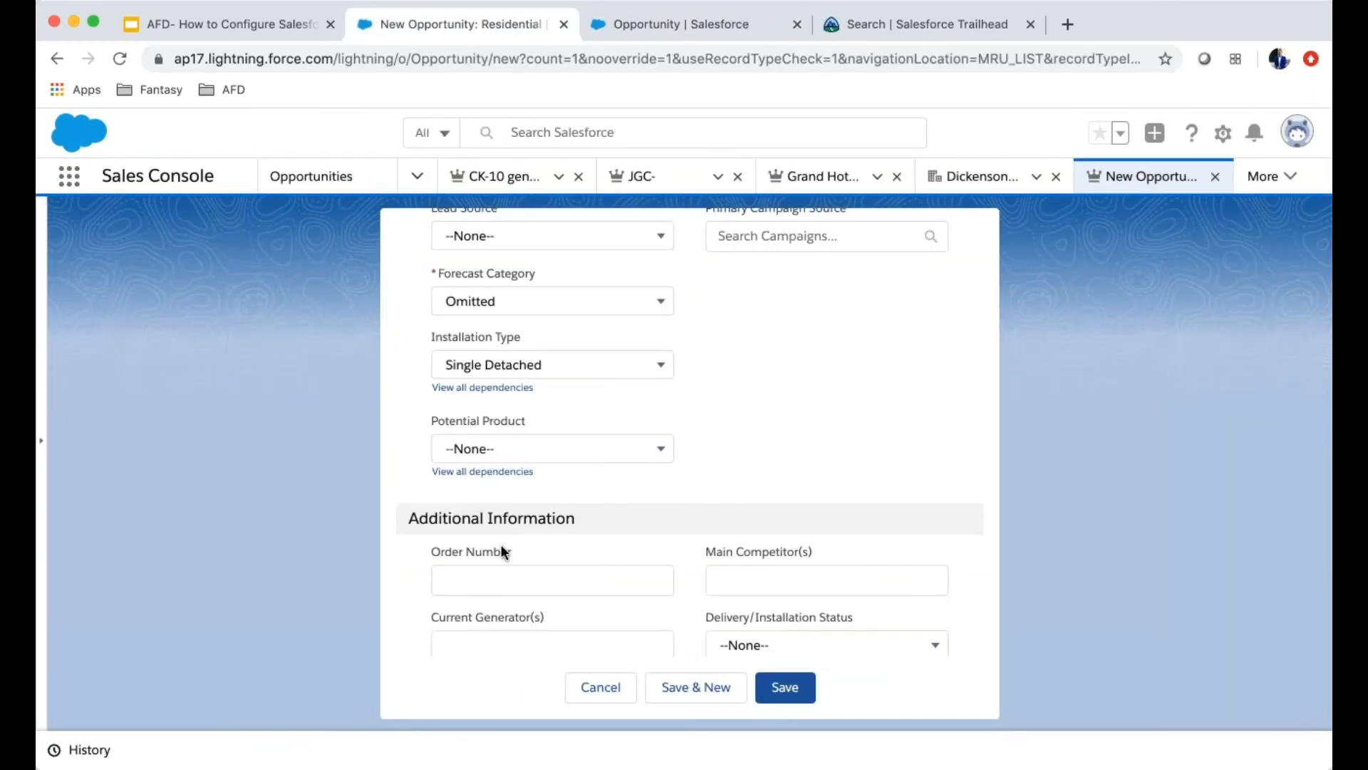
{"action": "left_click", "coordinate": [543, 370]}
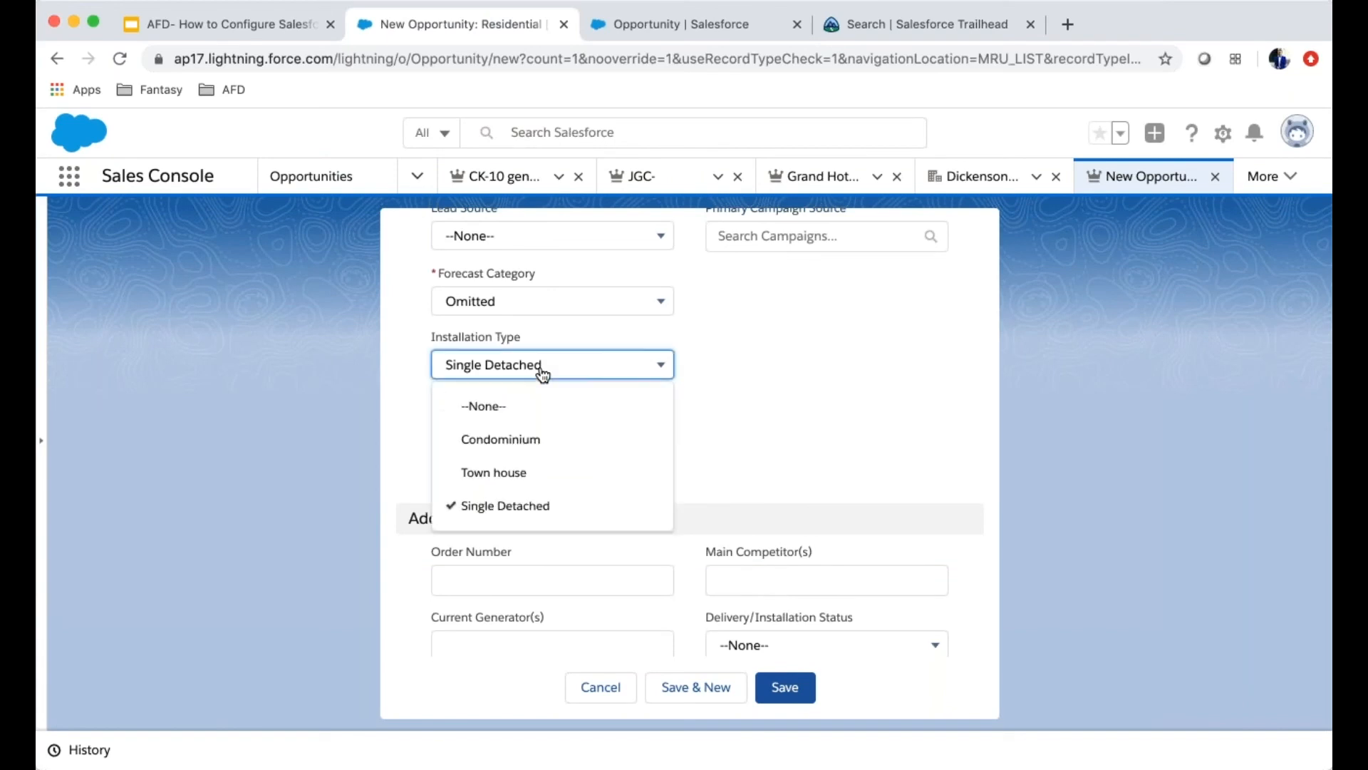
{"action": "left_click", "coordinate": [543, 371]}
{"action": "left_click", "coordinate": [558, 449]}
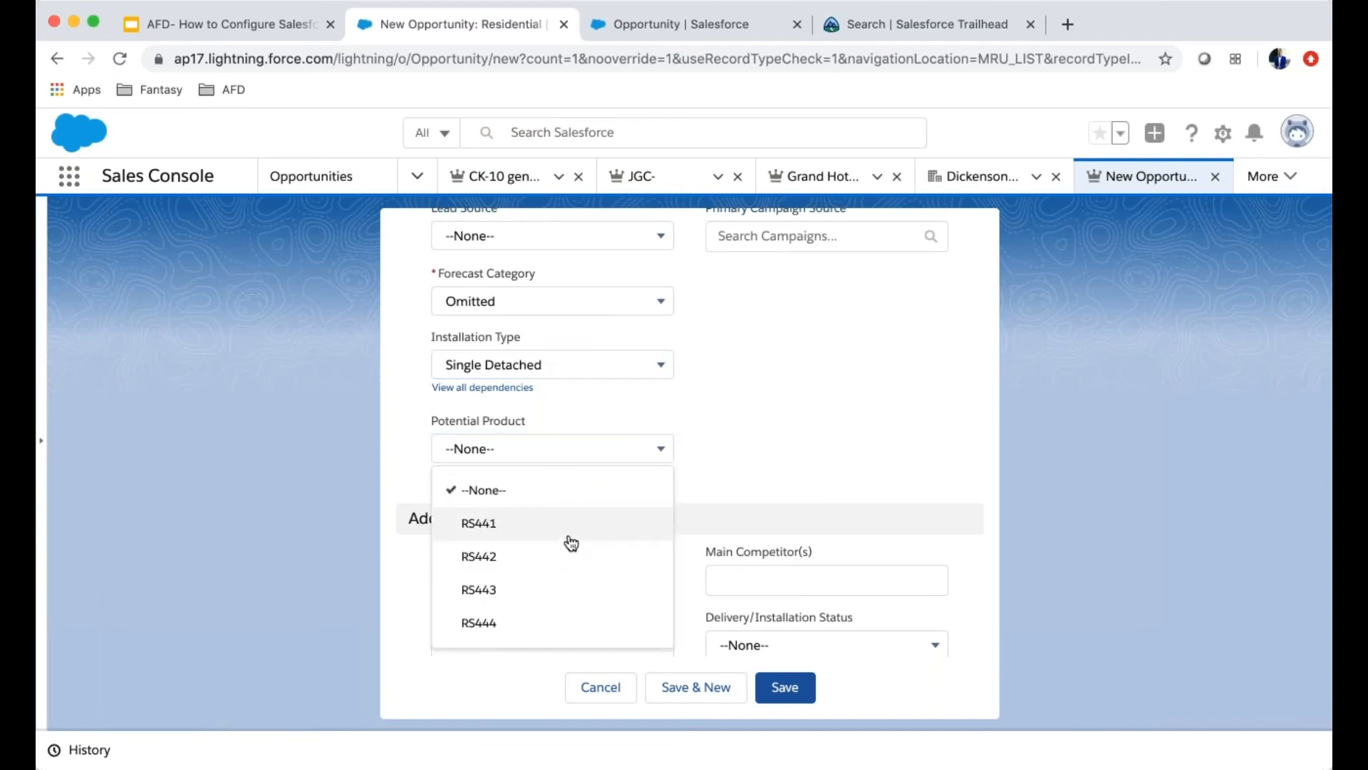
{"action": "left_click", "coordinate": [832, 415]}
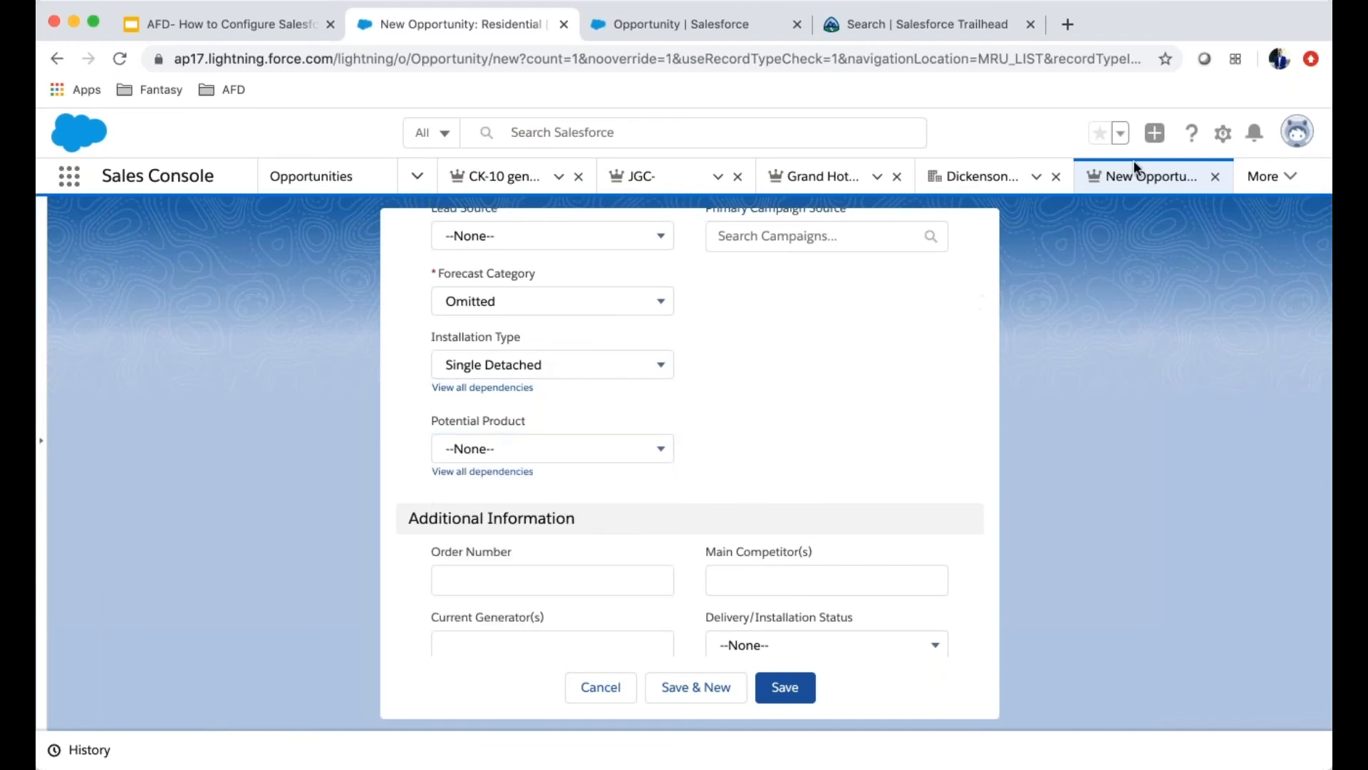
Step: Close the unsaved opportunity form, reload the page and start a new opportunity with the Residential record type
{"action": "left_click", "coordinate": [1215, 177]}
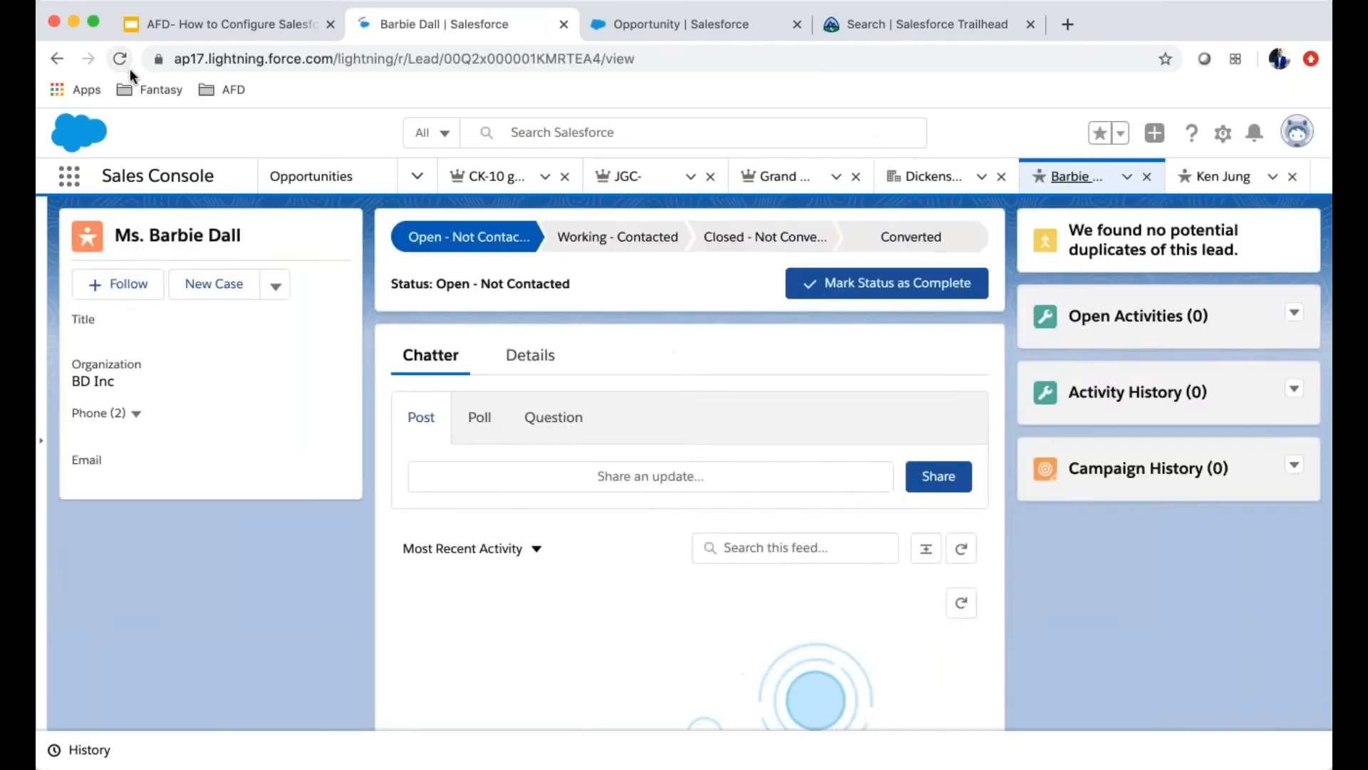
{"action": "left_click", "coordinate": [130, 68]}
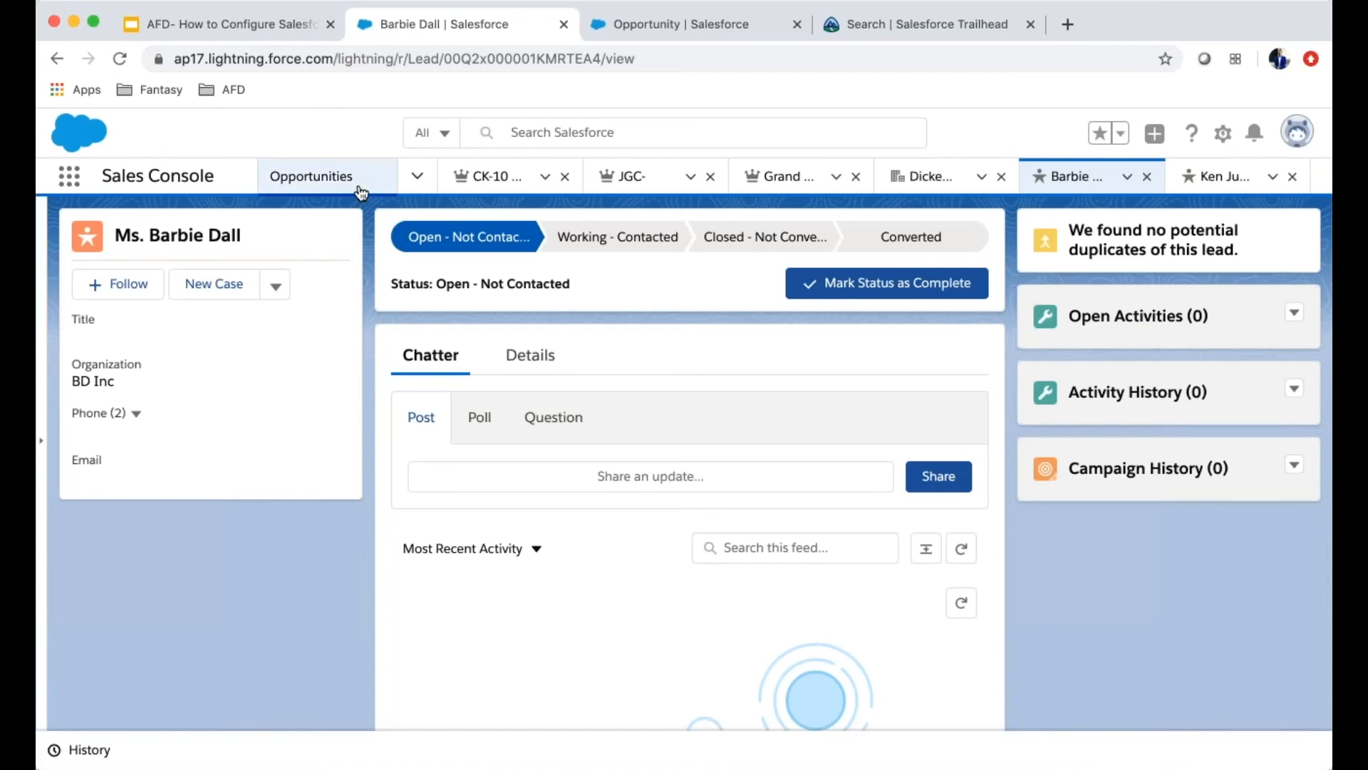
{"action": "left_click", "coordinate": [360, 191]}
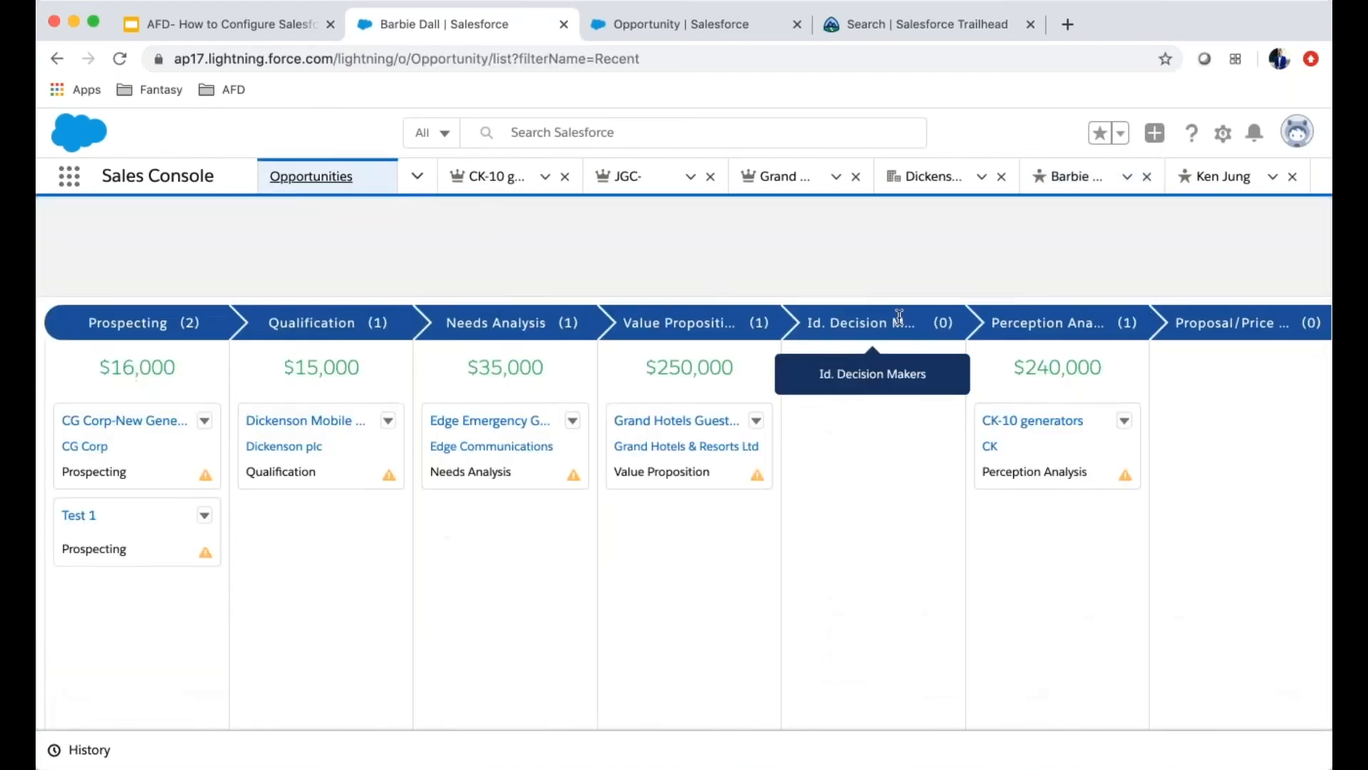
{"action": "left_click", "coordinate": [1296, 229]}
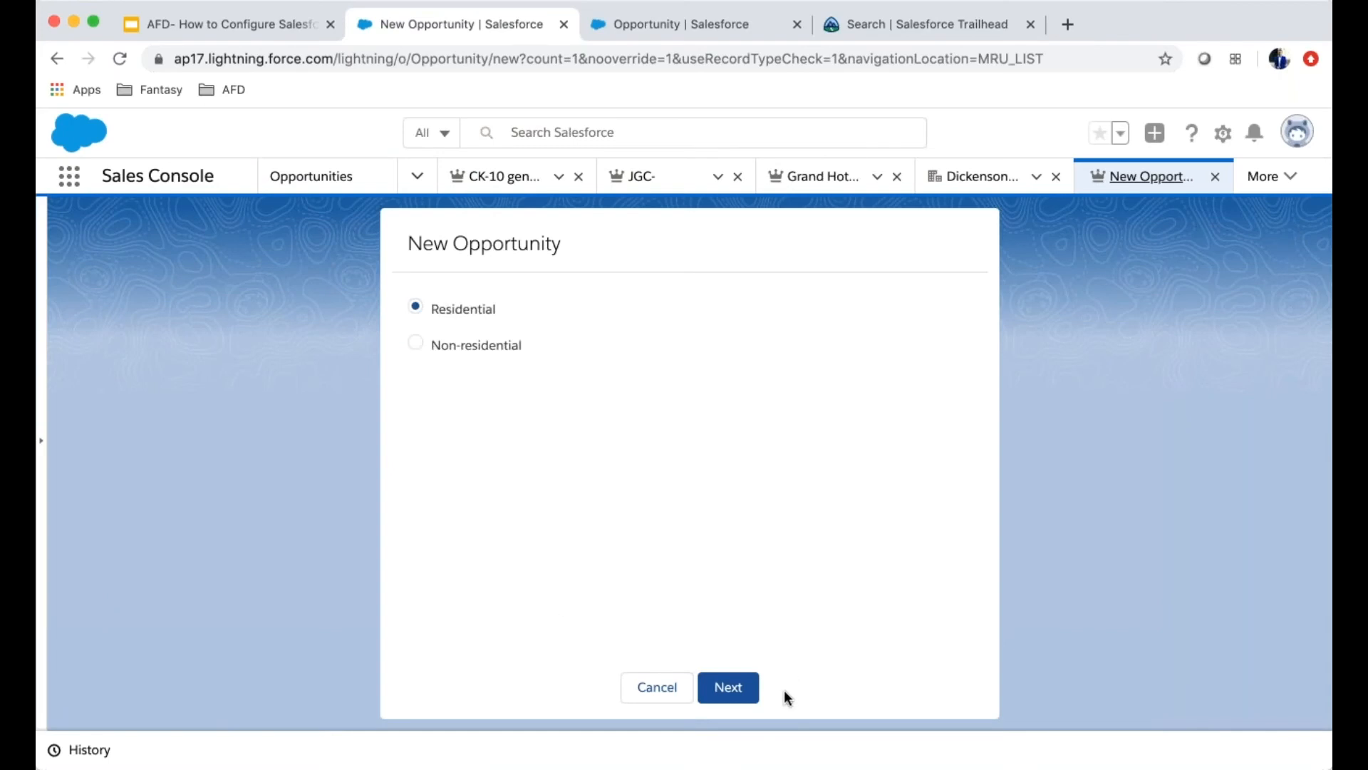
{"action": "left_click", "coordinate": [733, 689]}
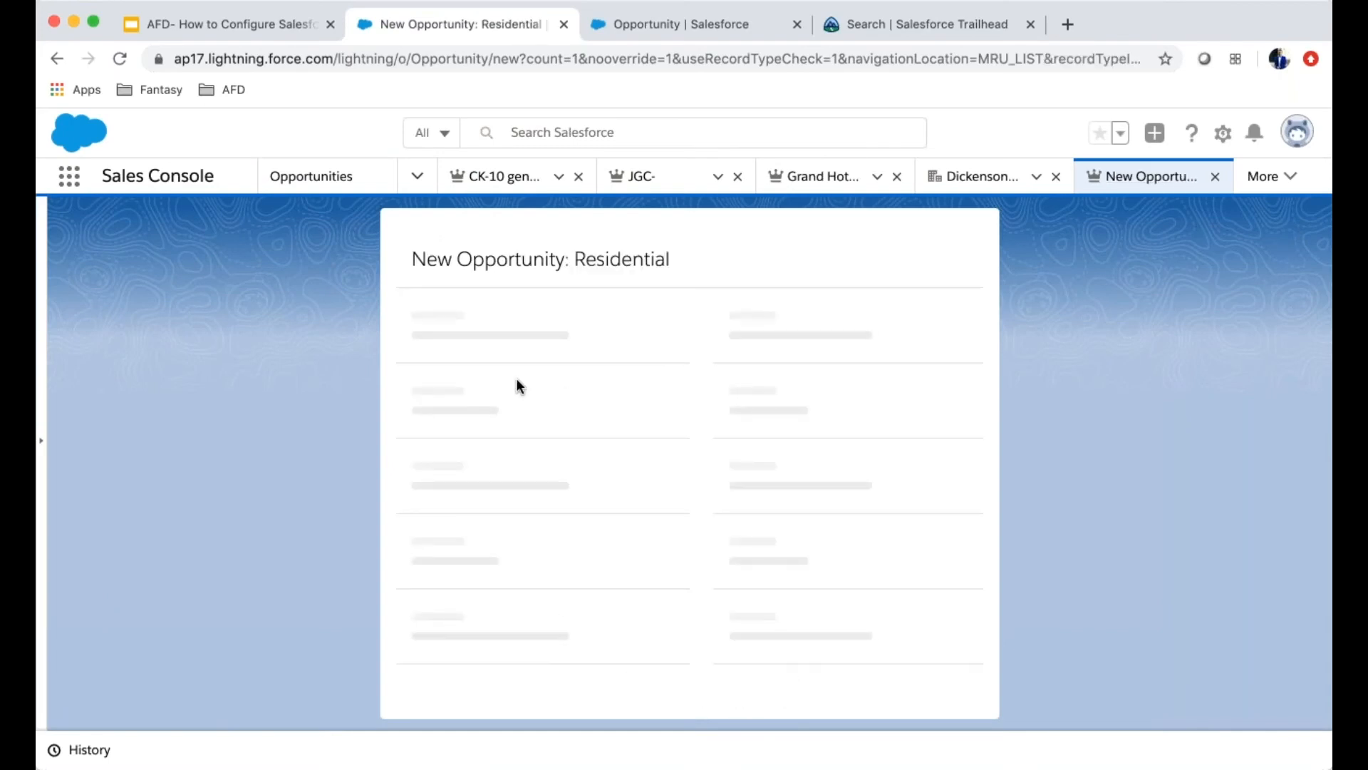
Step: Set the new Residential opportunity's Installation Type to Single Detached and check the Potential Product choices
{"action": "scroll", "coordinate": [581, 387], "scroll_direction": "down", "scroll_amount": 3}
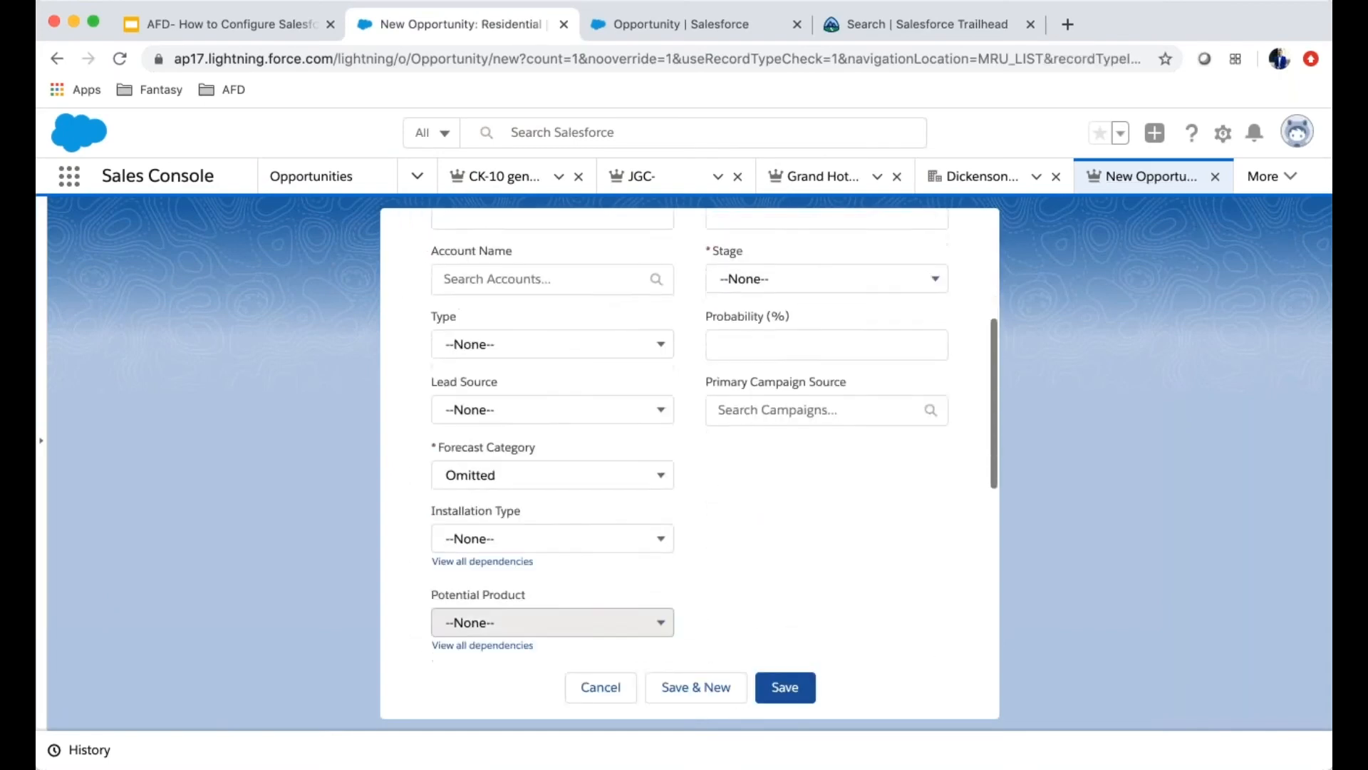
{"action": "scroll", "coordinate": [580, 386], "scroll_direction": "down", "scroll_amount": 3}
{"action": "left_click", "coordinate": [586, 451]}
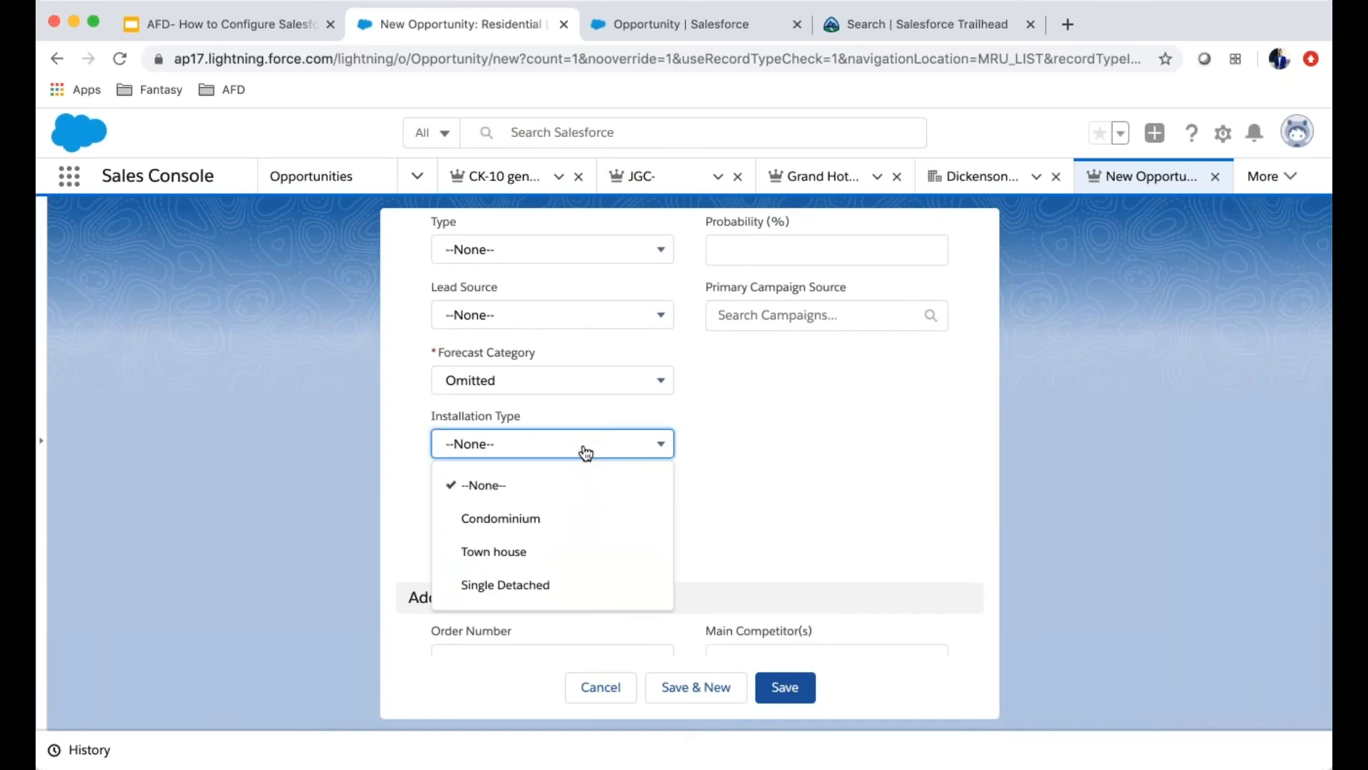
{"action": "left_click", "coordinate": [545, 592]}
{"action": "left_click", "coordinate": [504, 520]}
{"action": "scroll", "coordinate": [952, 554], "scroll_direction": "down", "scroll_amount": 2}
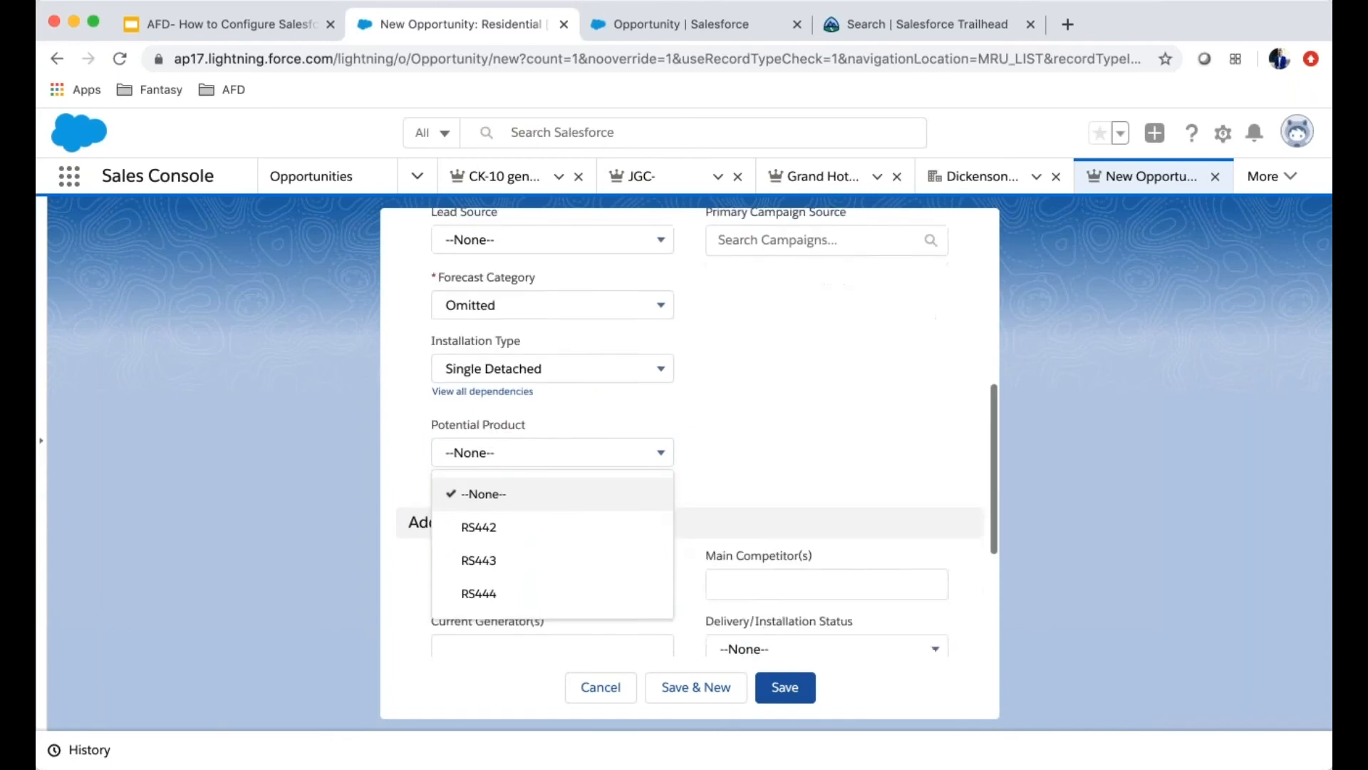
{"action": "scroll", "coordinate": [589, 399], "scroll_direction": "down", "scroll_amount": 3}
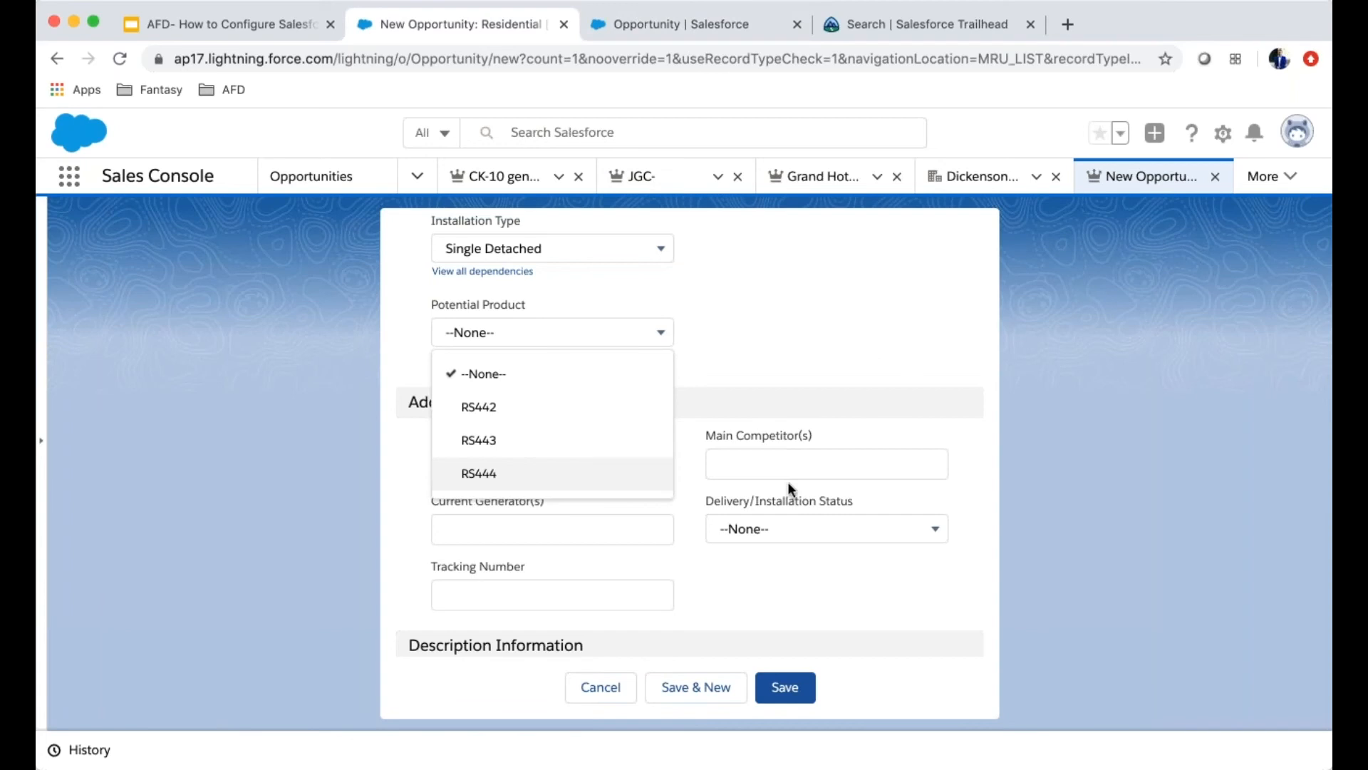
{"action": "left_click", "coordinate": [842, 757]}
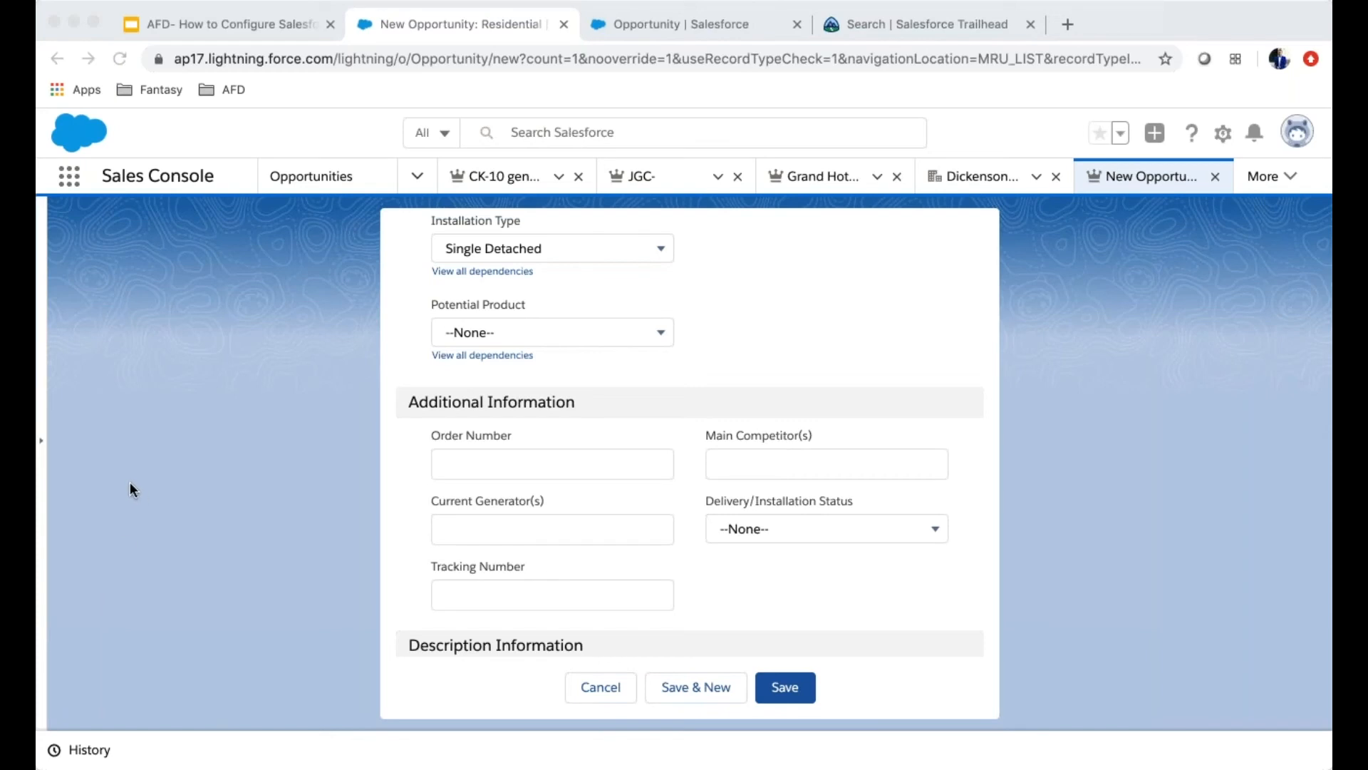
Step: Back in the Opportunity setup, open the page layout assignments and examine the layouts per profile for the Master, Non-residential and Residential record types
{"action": "left_click", "coordinate": [644, 34]}
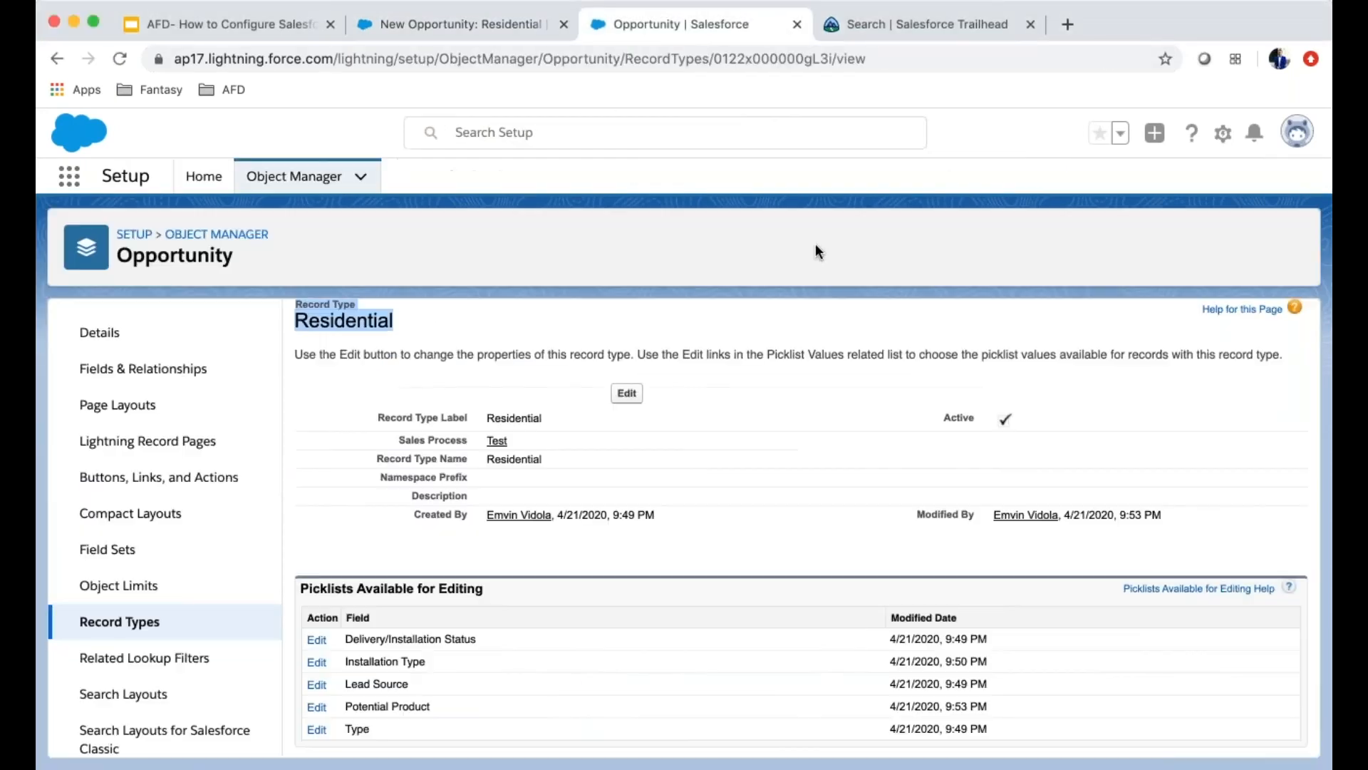
{"action": "left_click", "coordinate": [104, 404]}
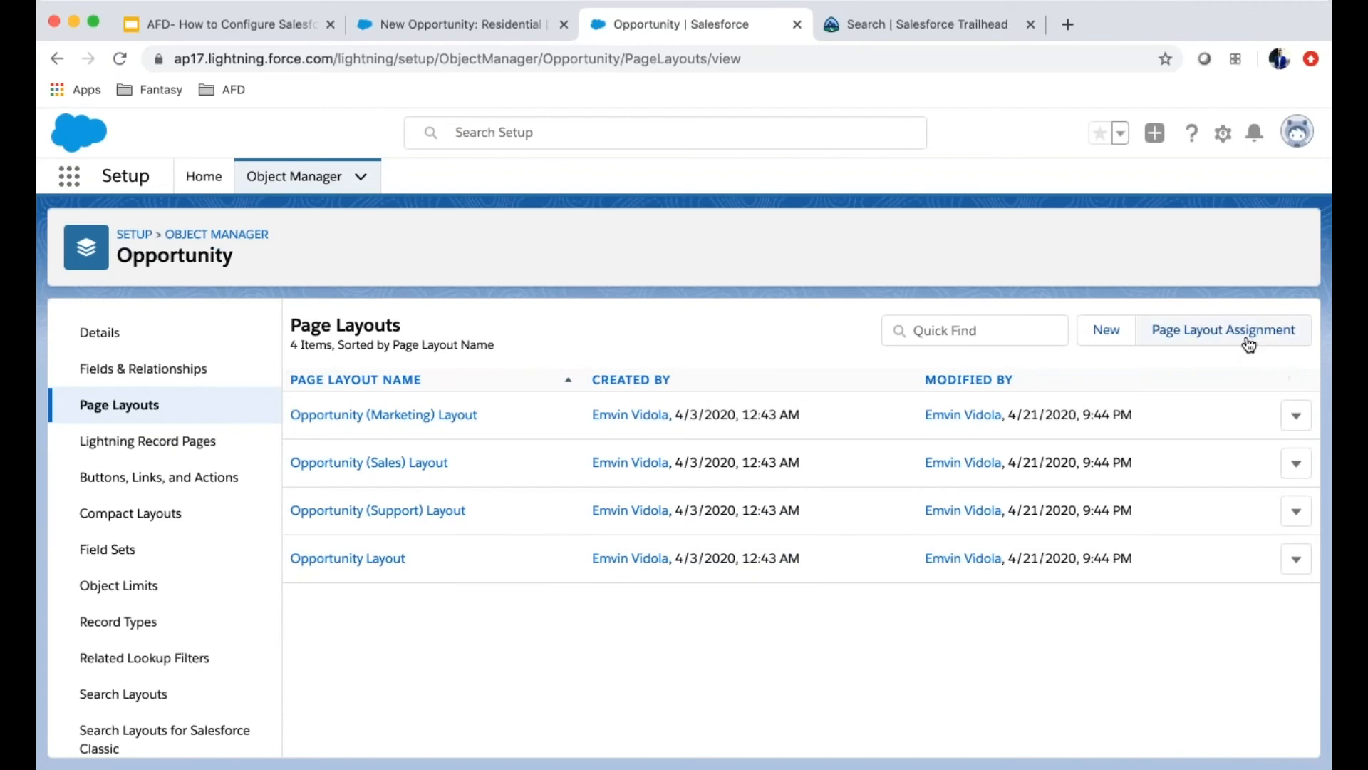
{"action": "left_click", "coordinate": [1243, 342]}
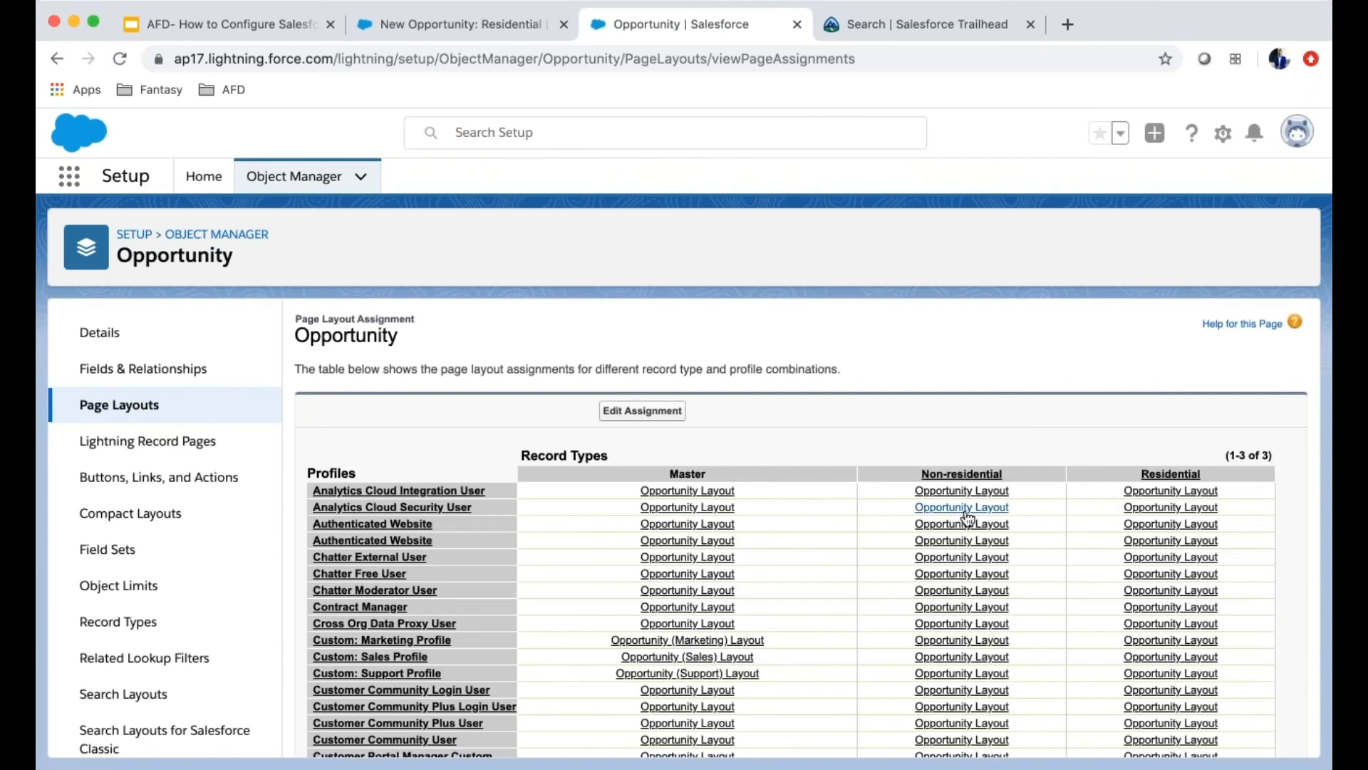
{"action": "scroll", "coordinate": [968, 517], "scroll_direction": "down", "scroll_amount": 3}
{"action": "scroll", "coordinate": [1012, 491], "scroll_direction": "up", "scroll_amount": 2}
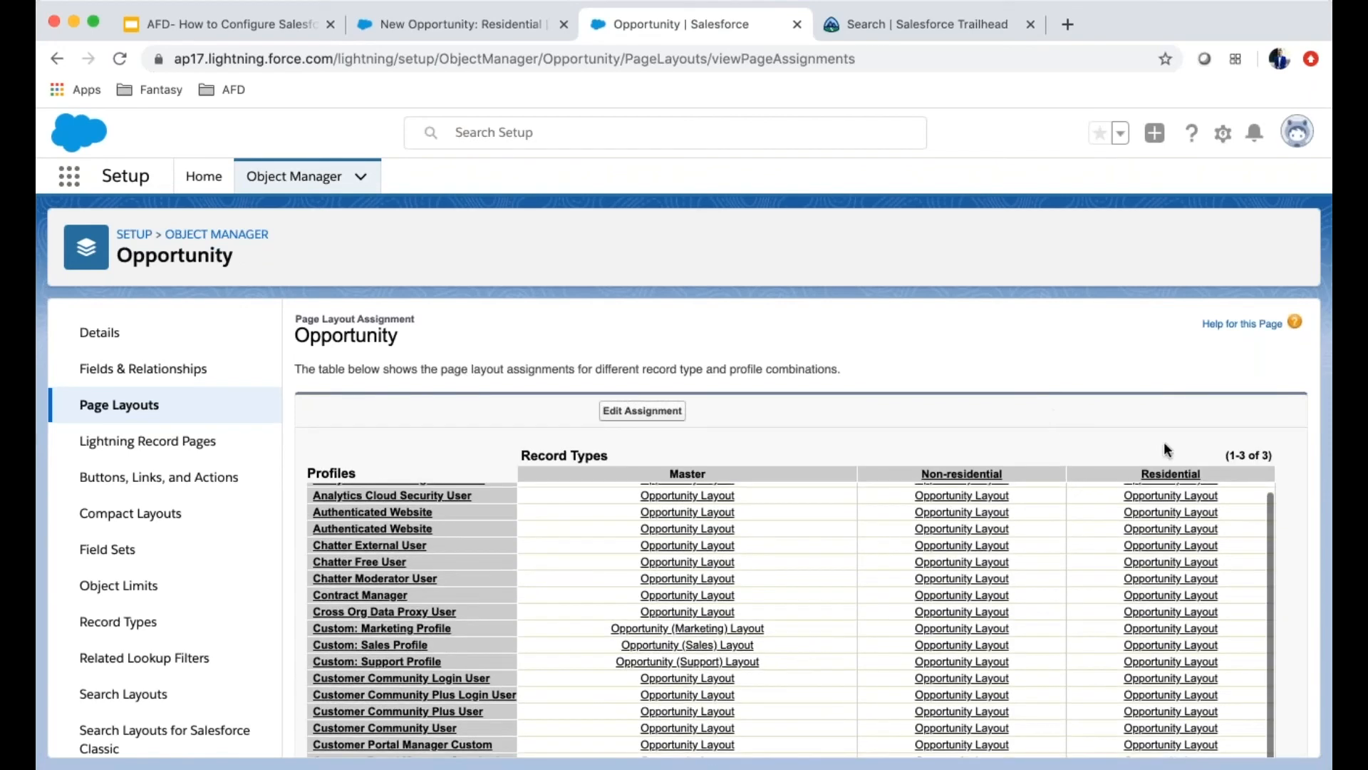
{"action": "scroll", "coordinate": [1105, 383], "scroll_direction": "down", "scroll_amount": 2}
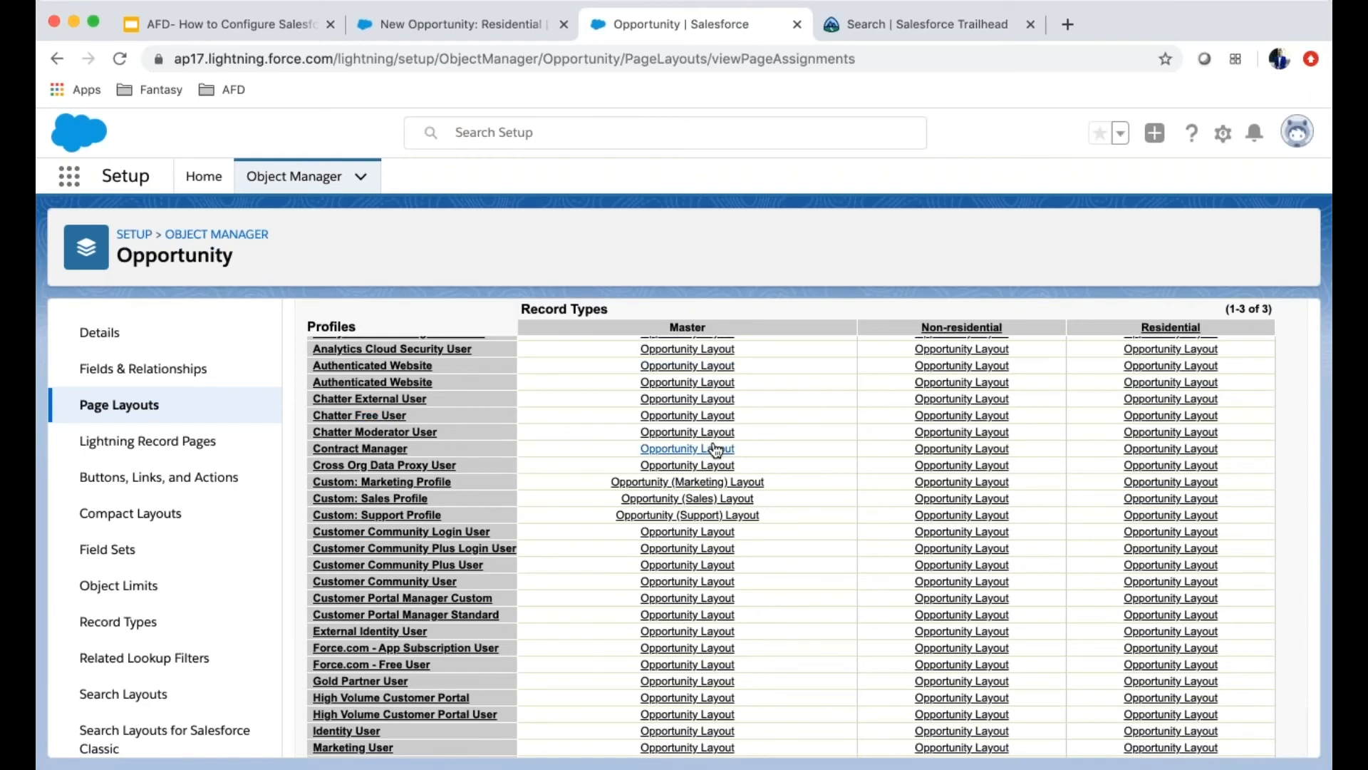
{"action": "scroll", "coordinate": [687, 450], "scroll_direction": "up", "scroll_amount": 1}
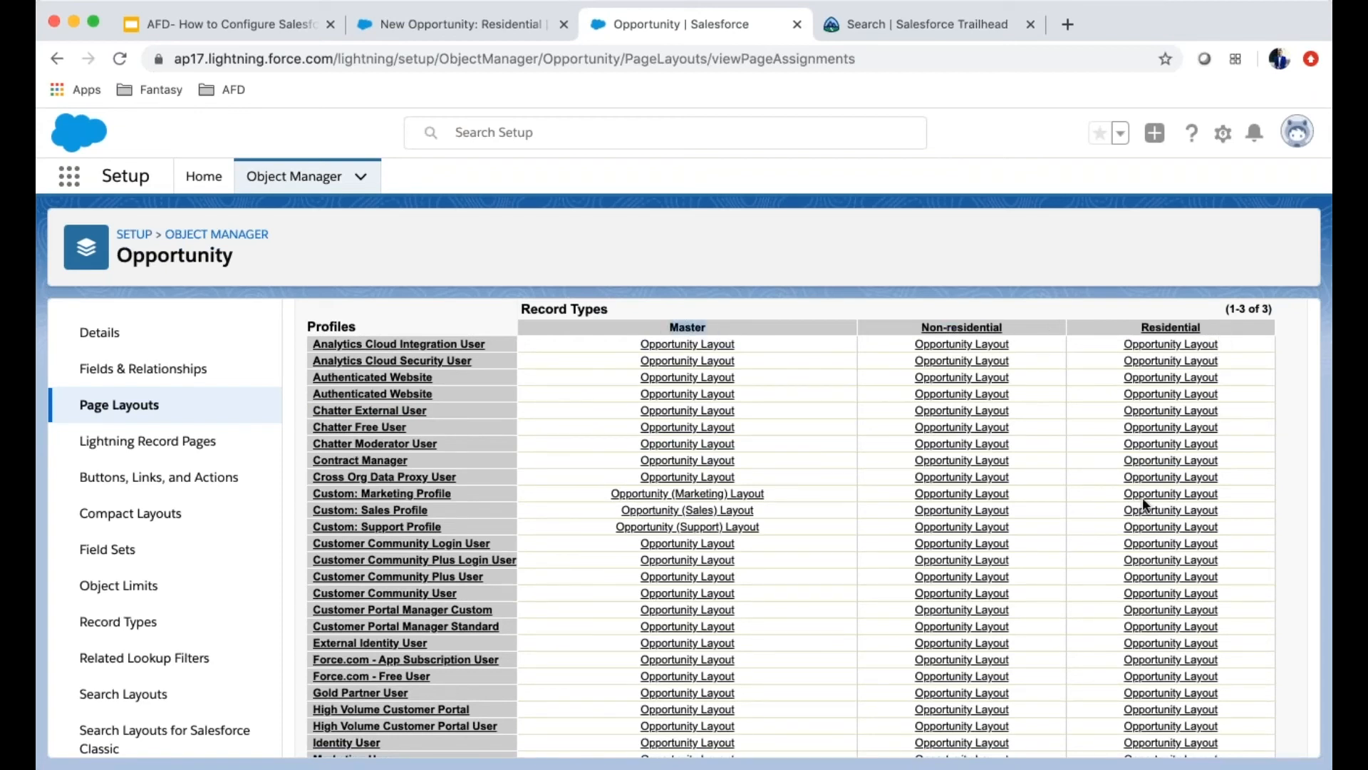
{"action": "scroll", "coordinate": [1143, 503], "scroll_direction": "down", "scroll_amount": 5}
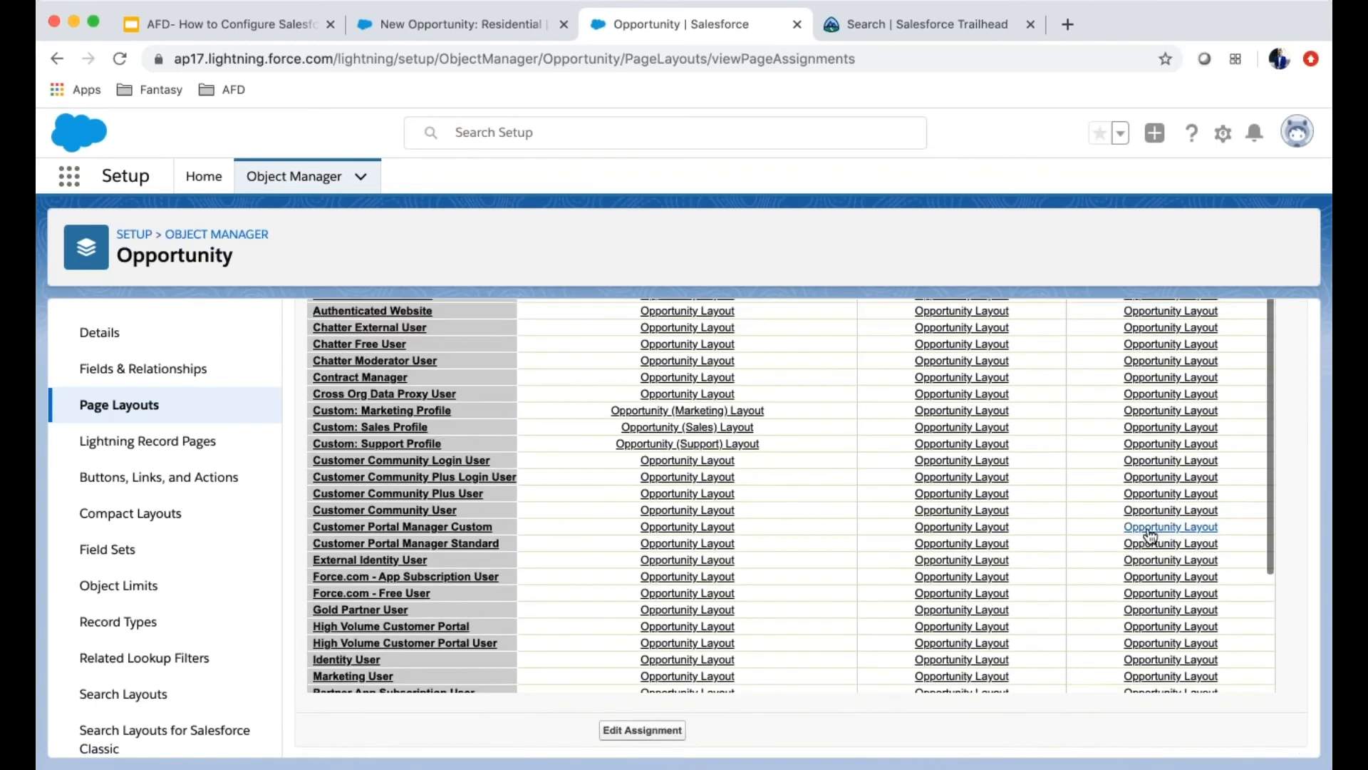
{"action": "scroll", "coordinate": [1062, 455], "scroll_direction": "up", "scroll_amount": 5}
{"action": "scroll", "coordinate": [1043, 555], "scroll_direction": "down", "scroll_amount": 3}
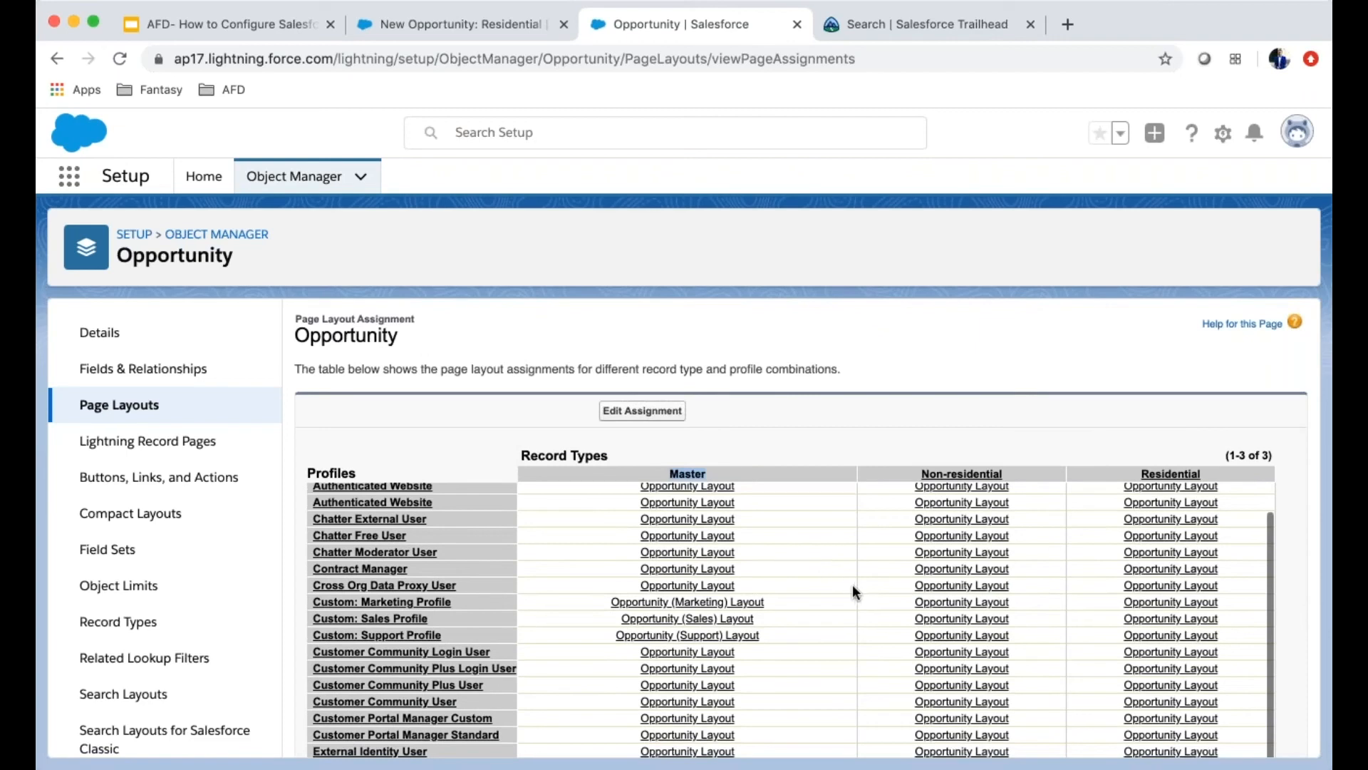
Step: Edit the page layout assignments so Custom: Marketing Profile uses Opportunity (Marketing) Layout for the Non-residential and Residential record types
{"action": "left_click", "coordinate": [658, 414]}
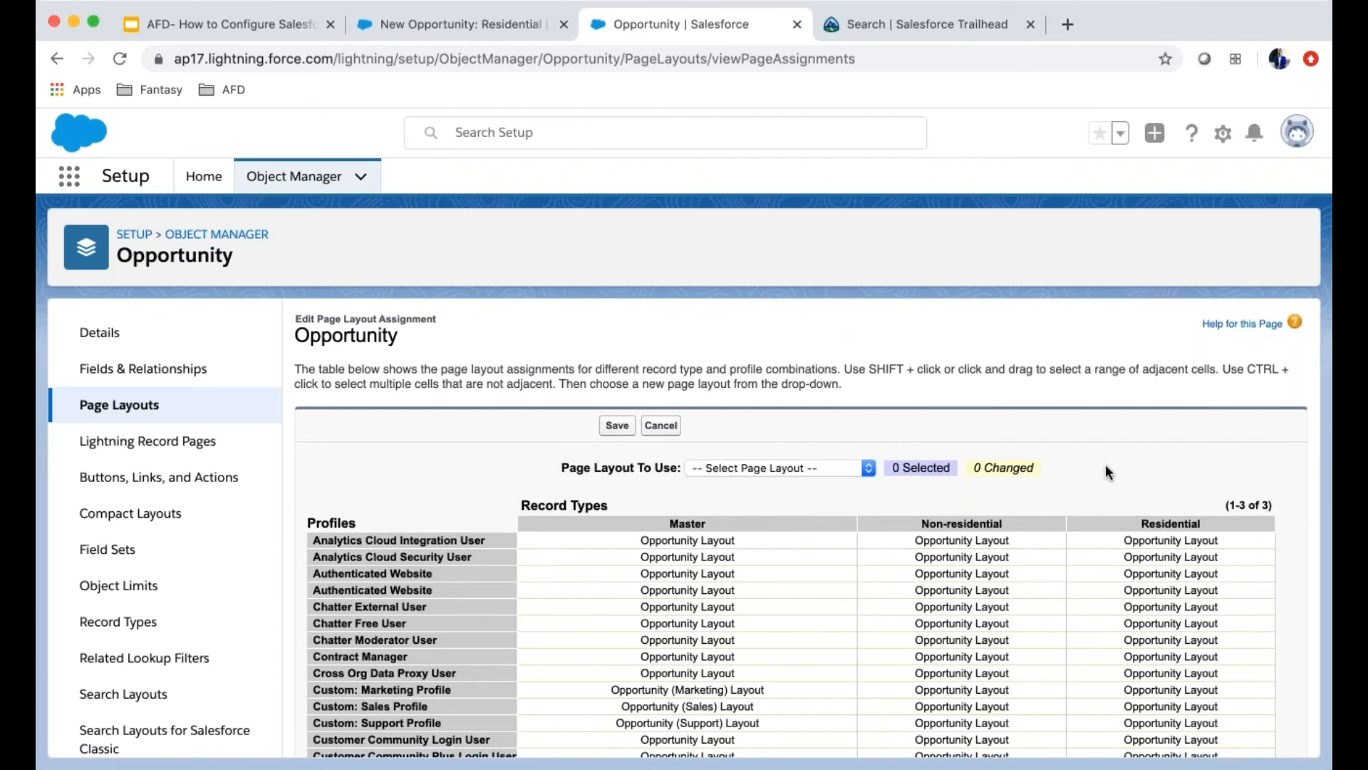
{"action": "scroll", "coordinate": [1170, 474], "scroll_direction": "down", "scroll_amount": 5}
{"action": "scroll", "coordinate": [1140, 542], "scroll_direction": "down", "scroll_amount": 3}
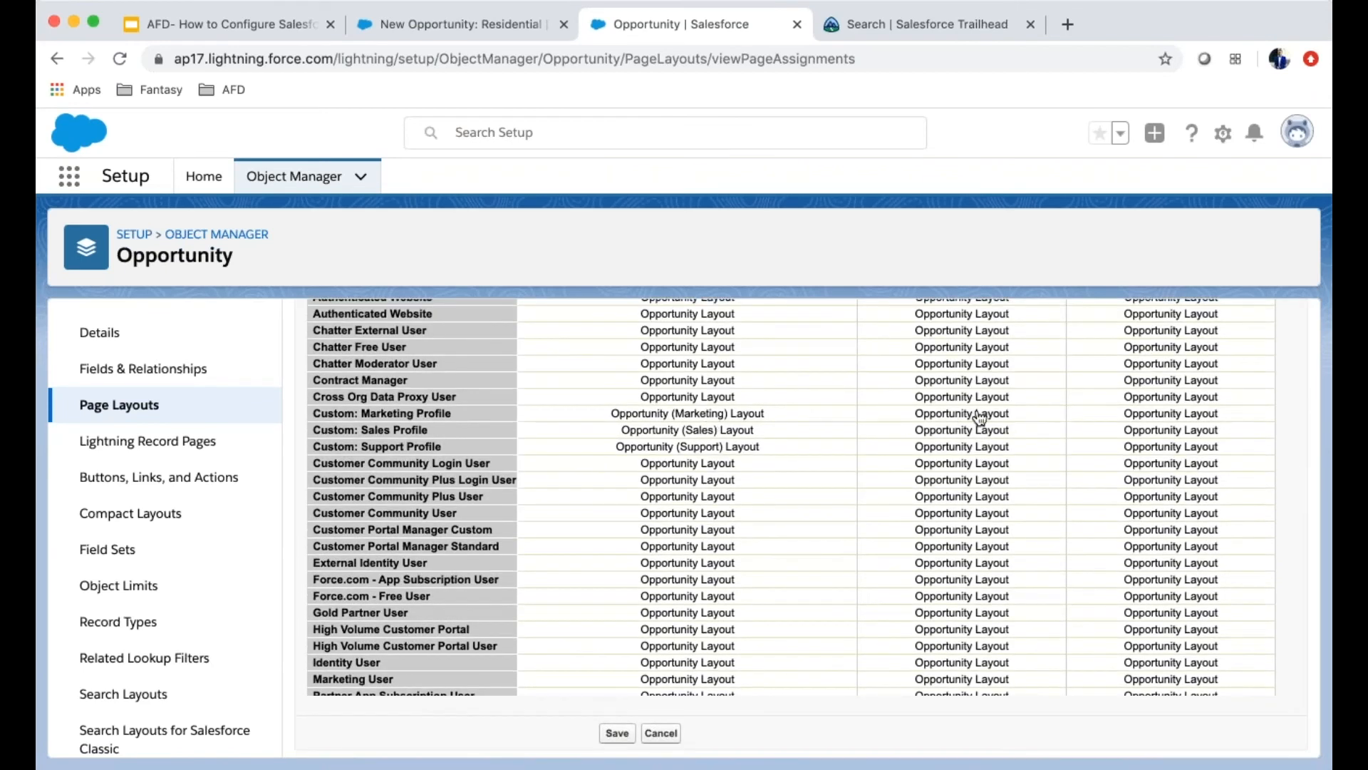
{"action": "left_click", "coordinate": [982, 419]}
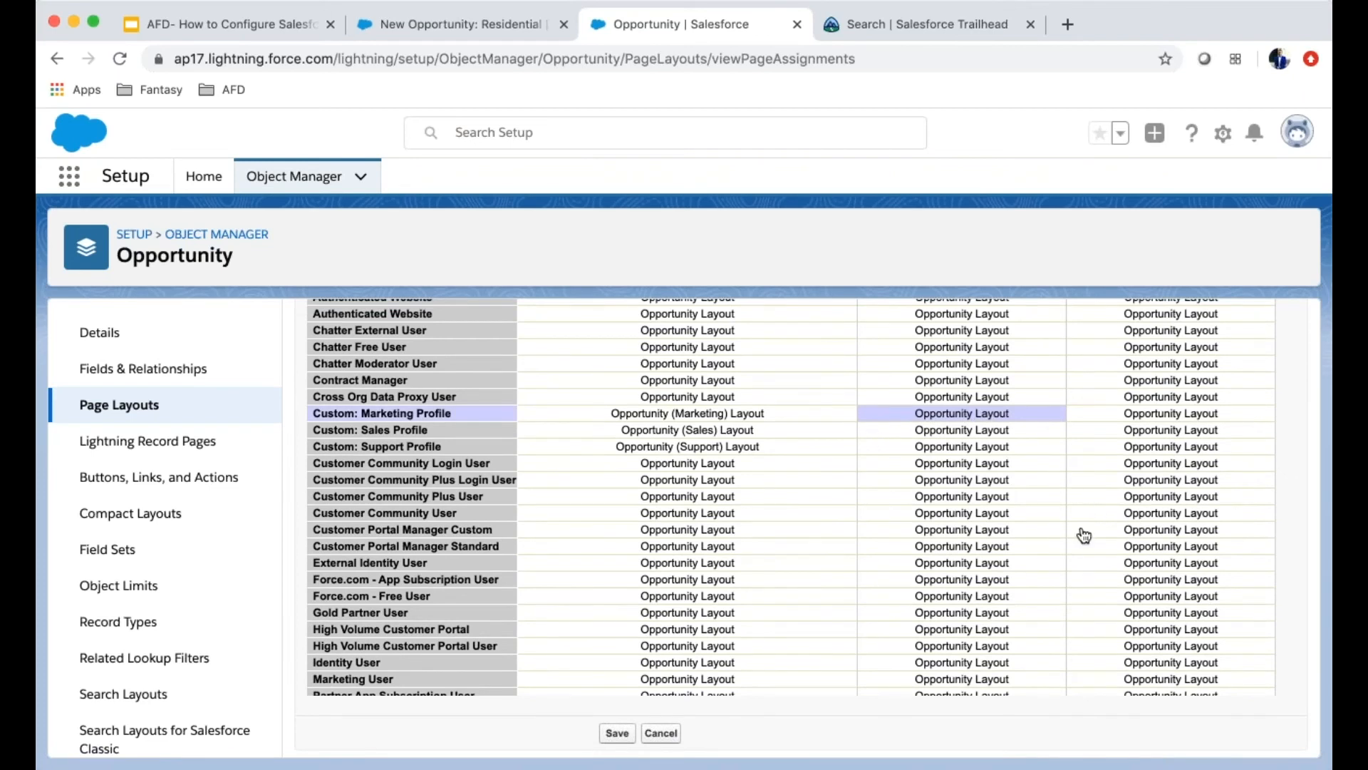
{"action": "scroll", "coordinate": [983, 571], "scroll_direction": "up", "scroll_amount": 5}
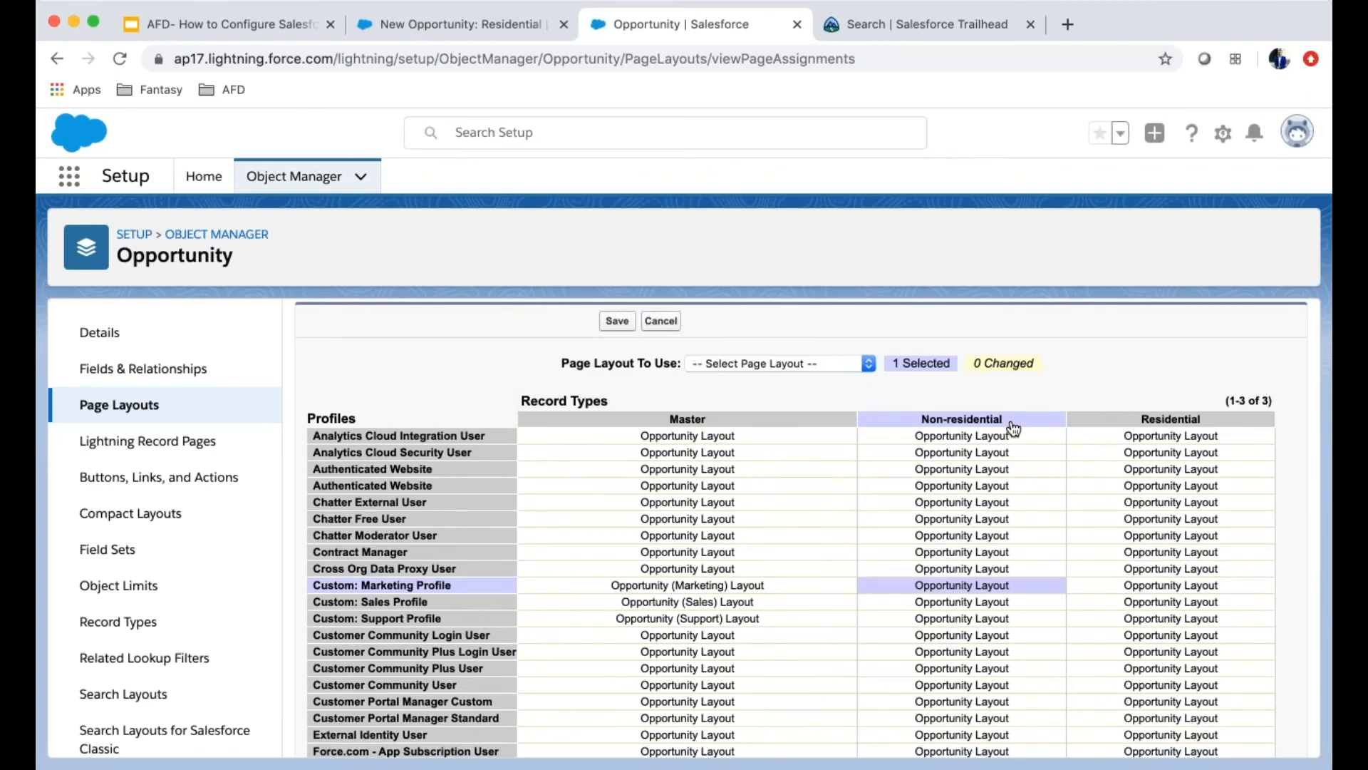
{"action": "left_click", "coordinate": [791, 361]}
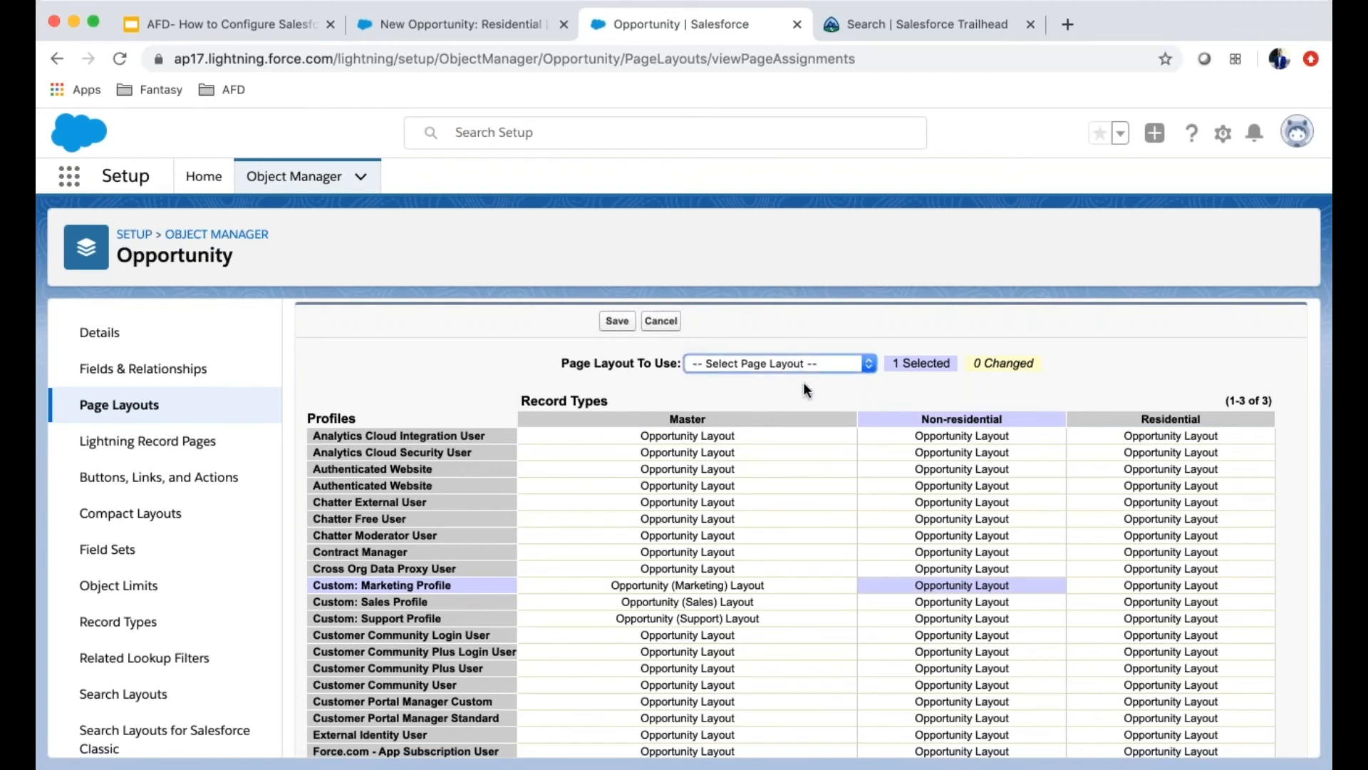
{"action": "left_click", "coordinate": [1156, 584]}
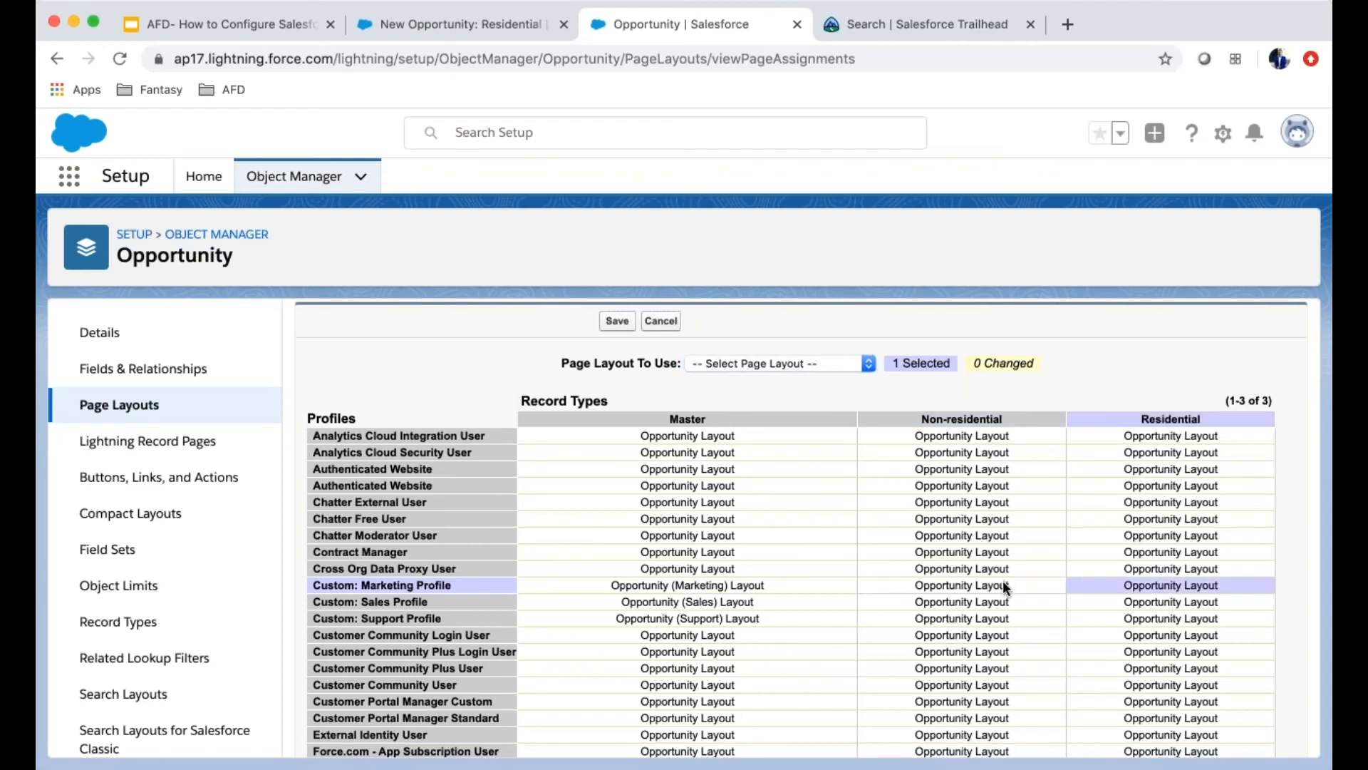
{"action": "left_click", "coordinate": [1003, 580], "text": "shift"}
{"action": "left_click", "coordinate": [810, 362]}
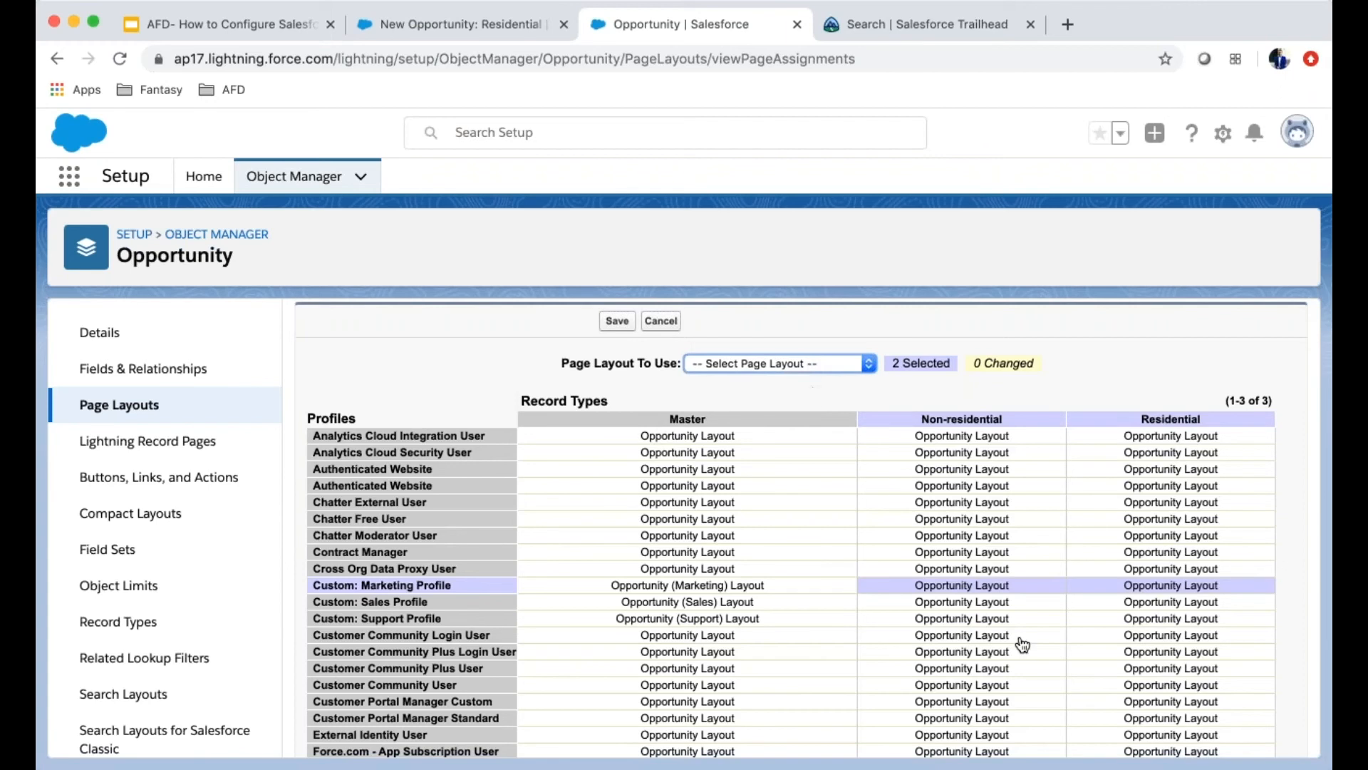
{"action": "left_click", "coordinate": [998, 617]}
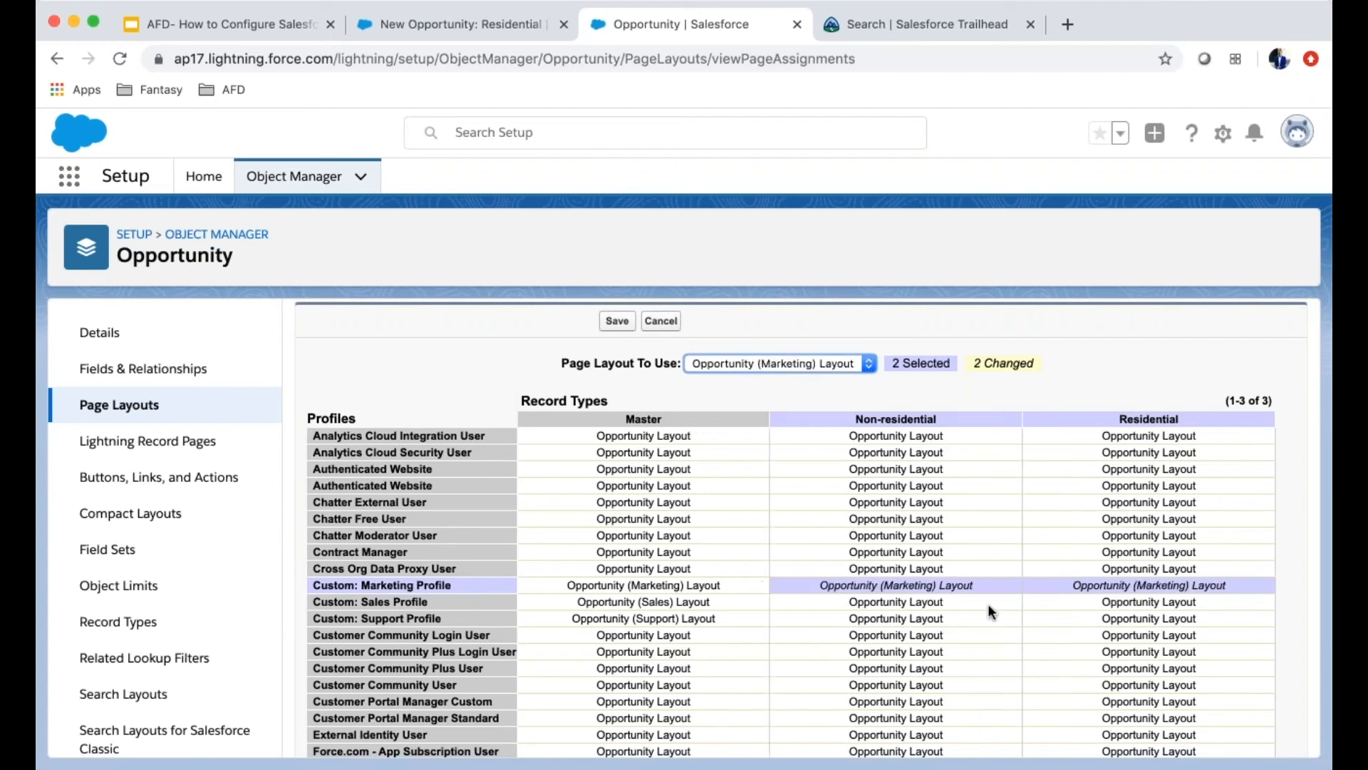
Step: Assign Opportunity (Sales) Layout to Custom: Sales Profile for the Non-residential and Residential record types
{"action": "left_click", "coordinate": [884, 604]}
{"action": "left_click", "coordinate": [1122, 605], "text": "shift"}
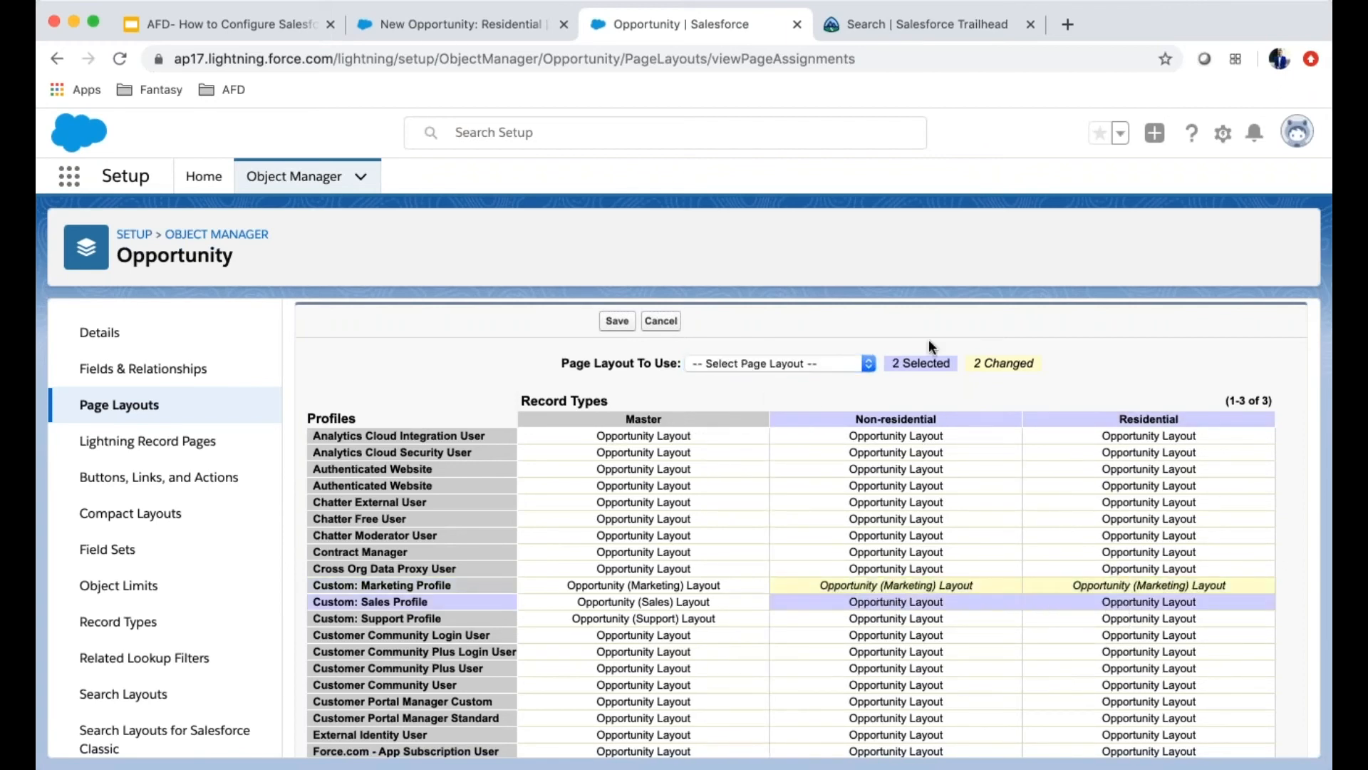
{"action": "left_click", "coordinate": [826, 361]}
{"action": "left_click", "coordinate": [819, 390]}
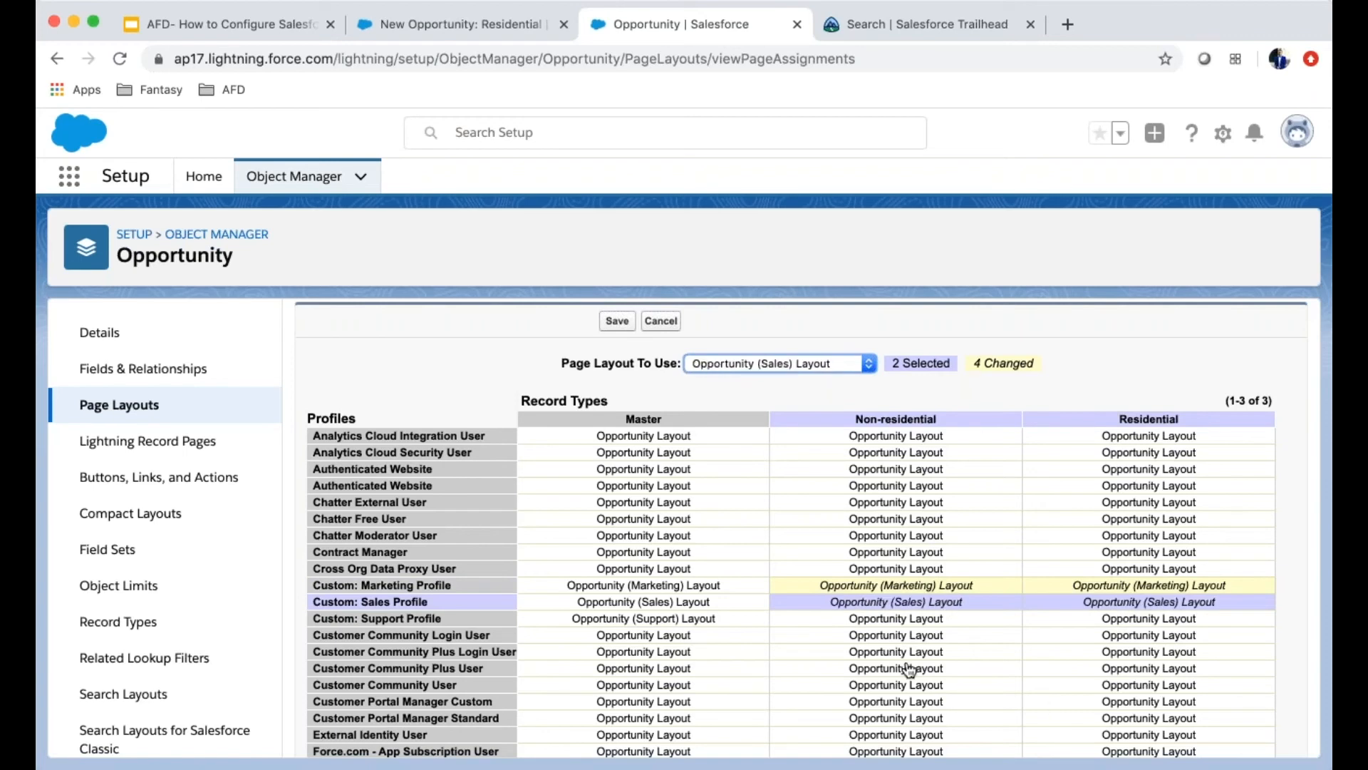
Step: Assign Opportunity (Support) Layout to Custom: Support Profile for the Non-residential and Residential record types, and save the page layout assignments
{"action": "left_click", "coordinate": [936, 618]}
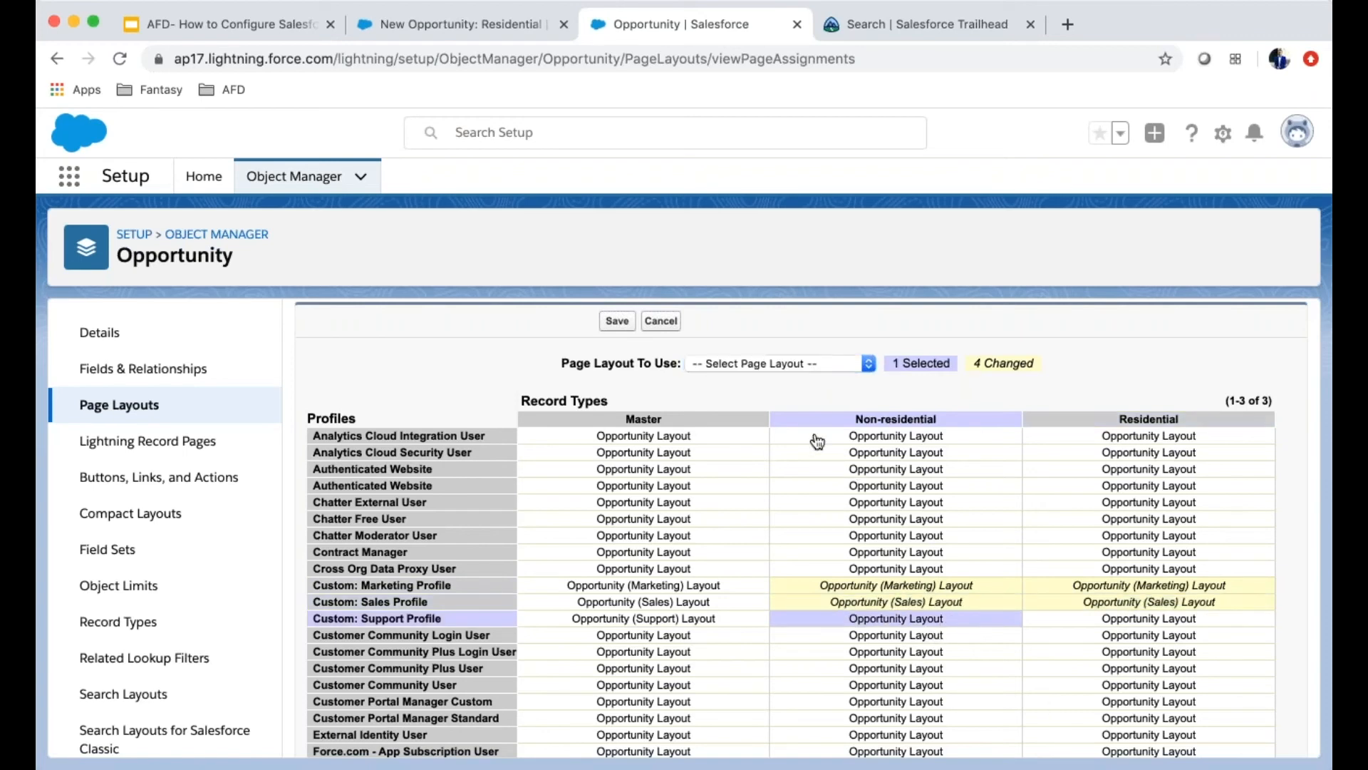
{"action": "left_click", "coordinate": [778, 365]}
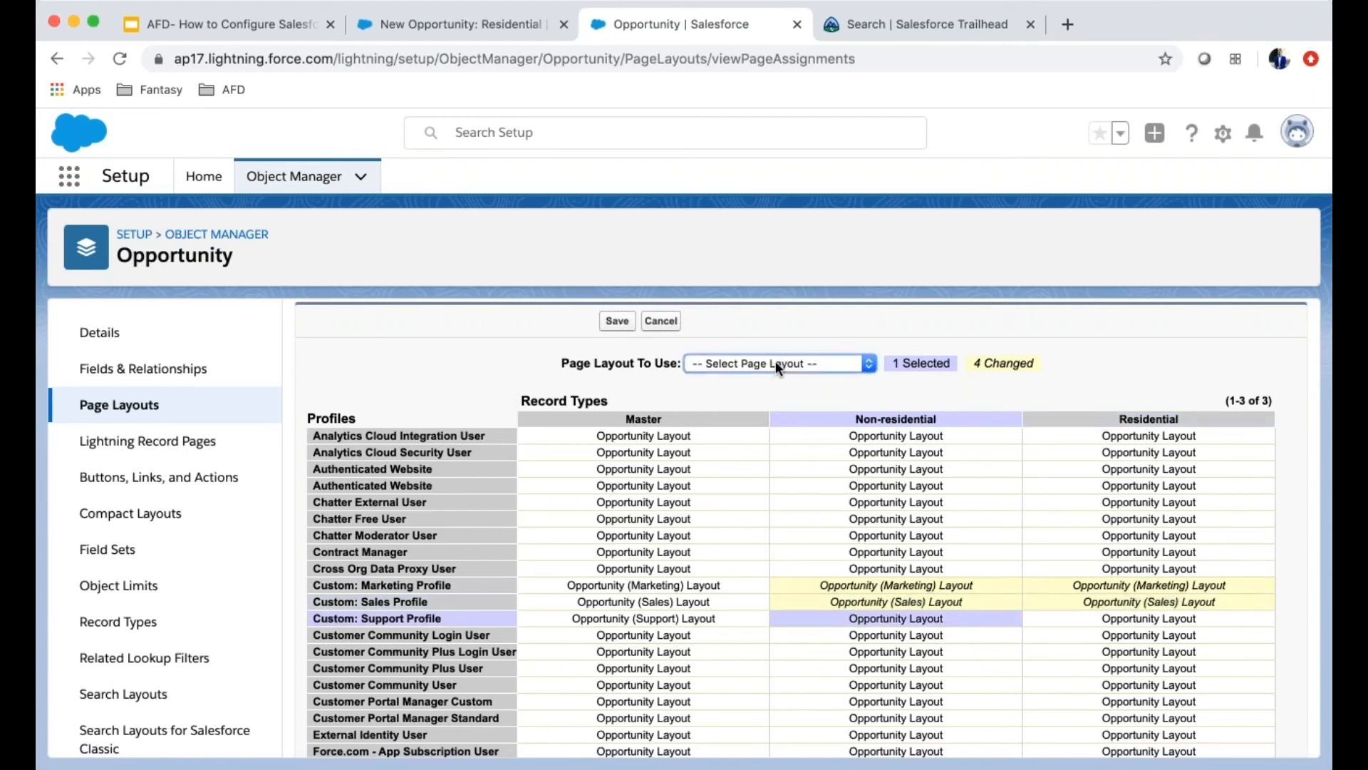
{"action": "left_click", "coordinate": [784, 408]}
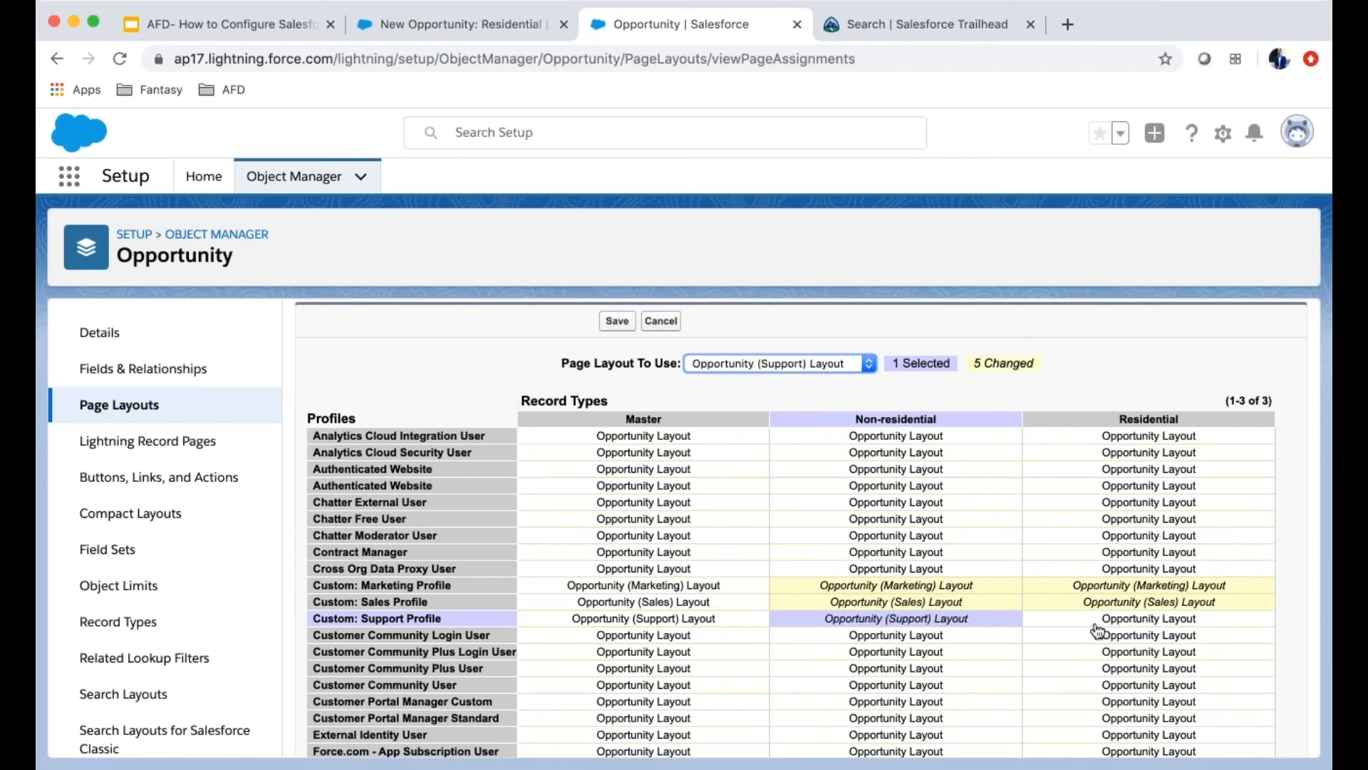
{"action": "left_click", "coordinate": [1102, 624]}
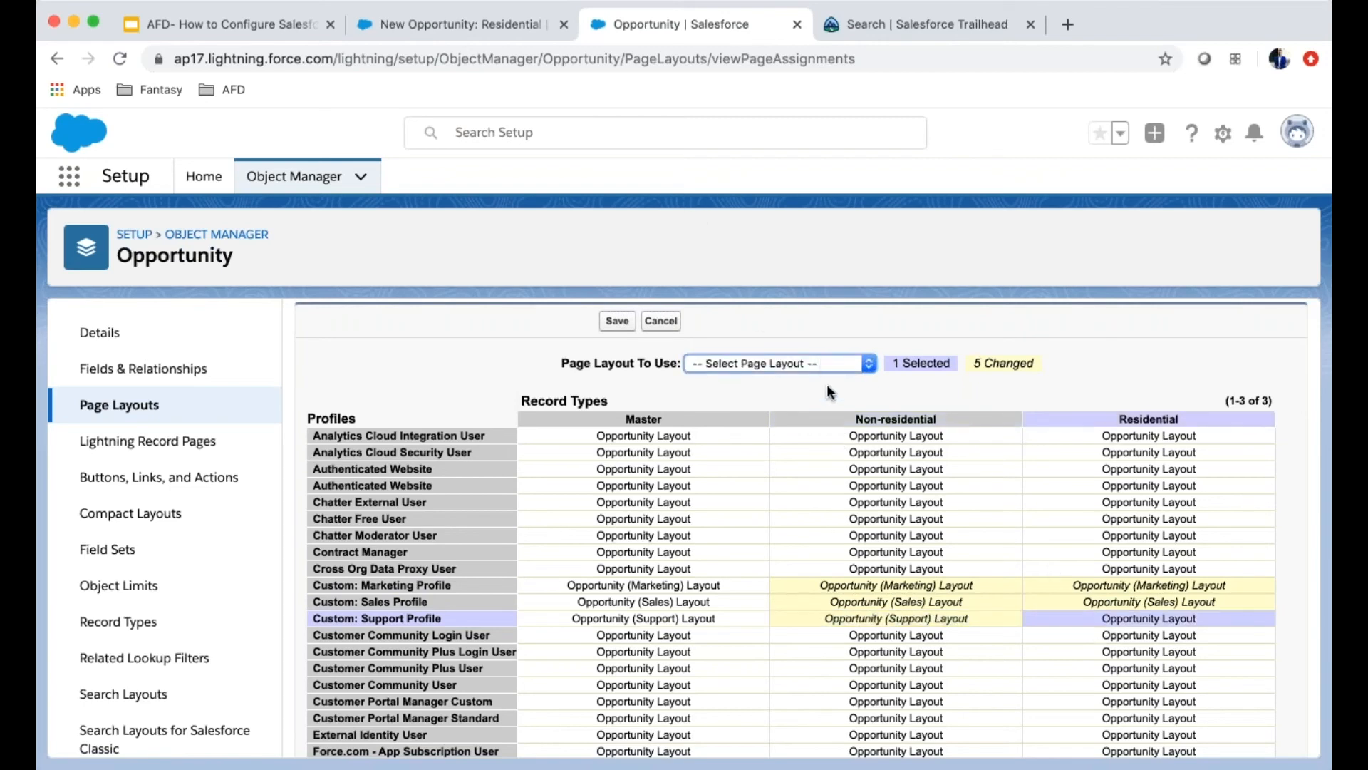
{"action": "left_click", "coordinate": [831, 405]}
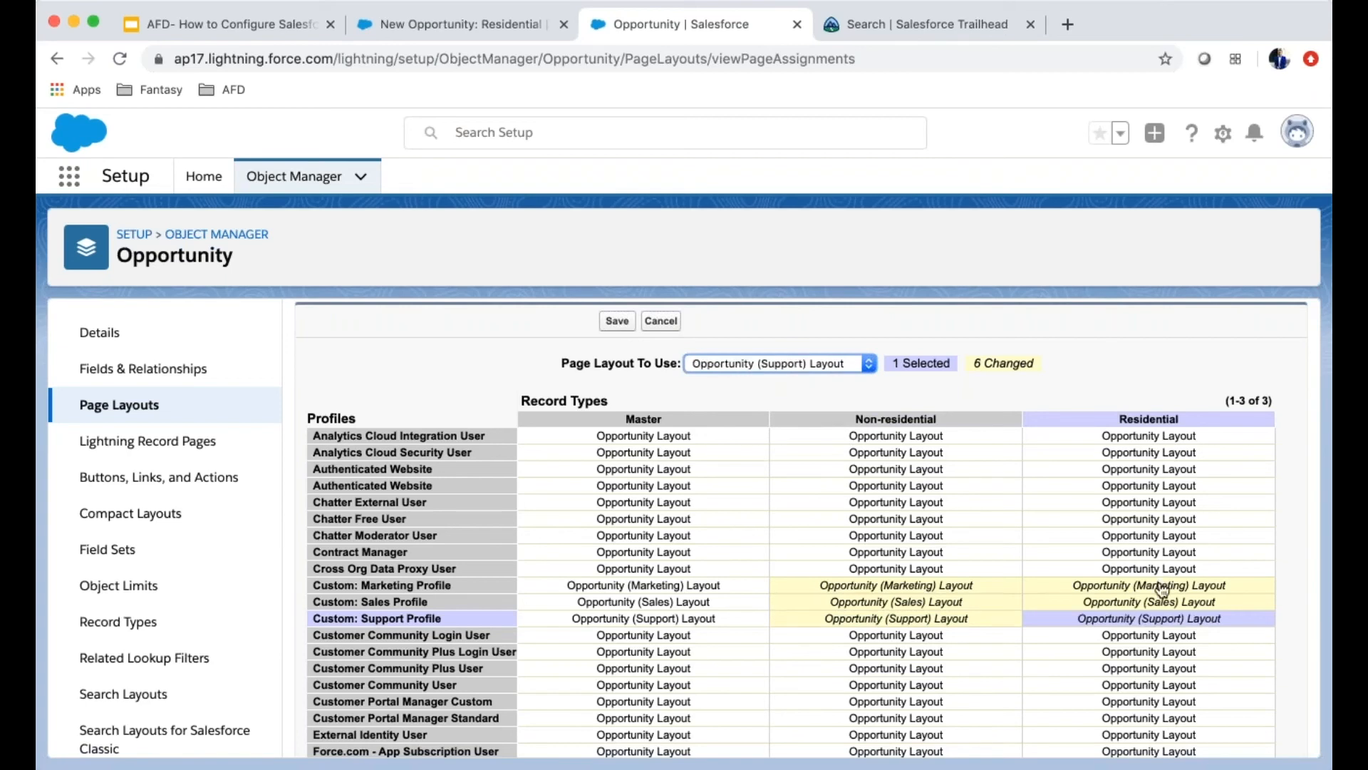
{"action": "left_click", "coordinate": [623, 322]}
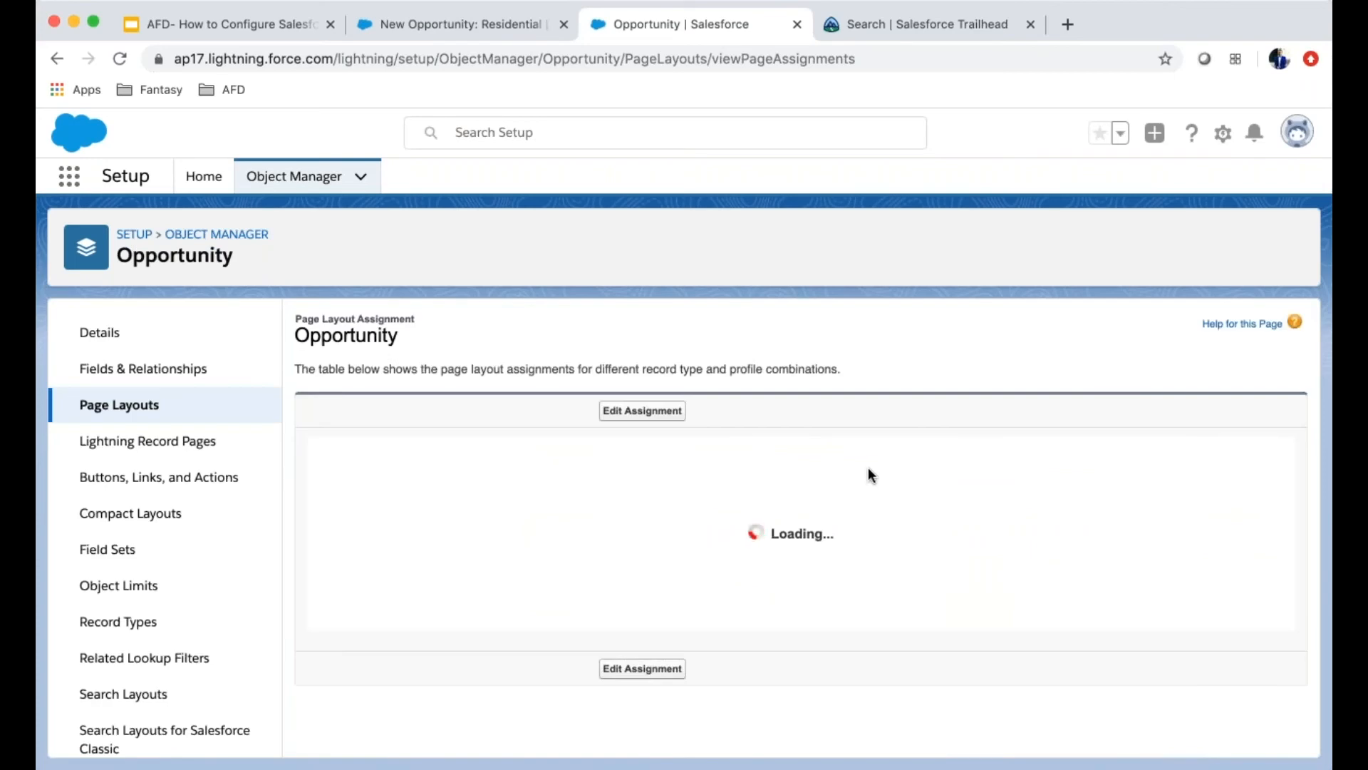
{"action": "scroll", "coordinate": [1148, 560], "scroll_direction": "down", "scroll_amount": 1}
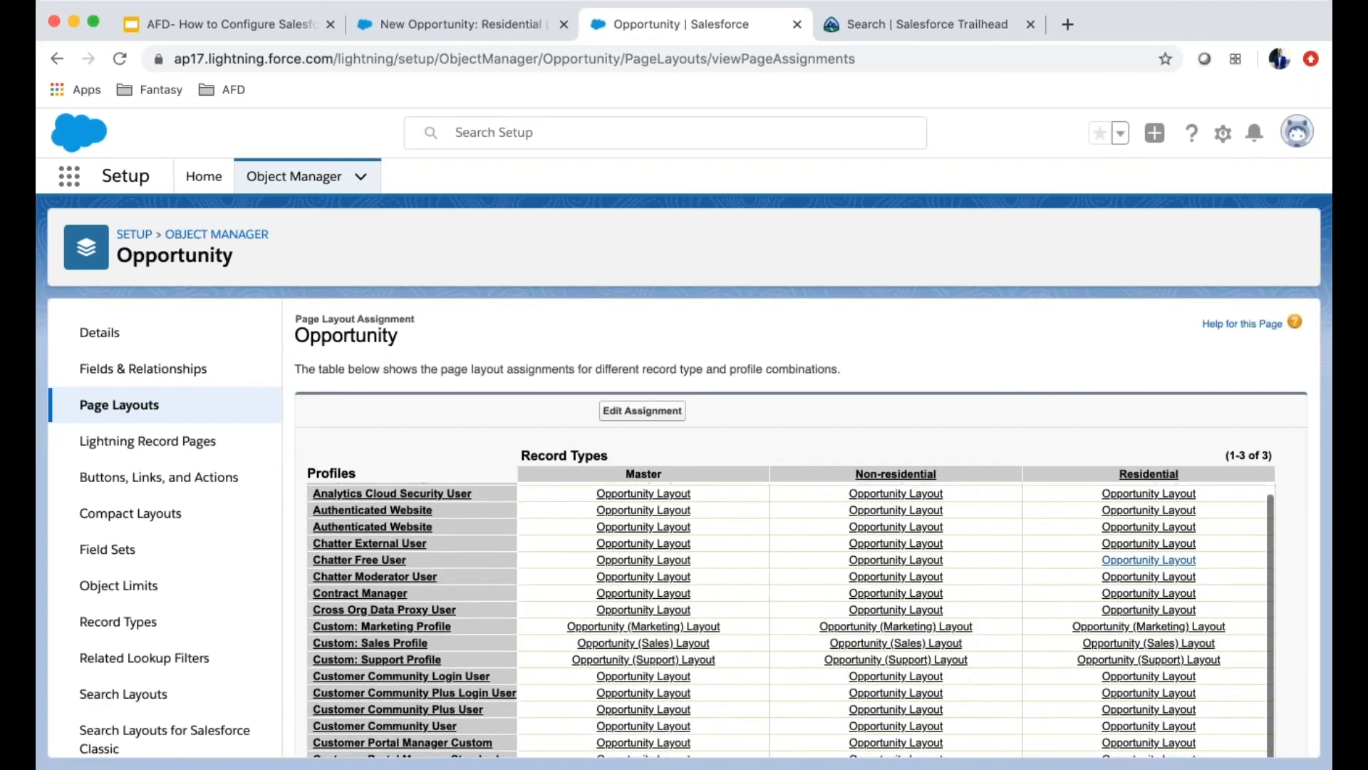
{"action": "scroll", "coordinate": [1149, 560], "scroll_direction": "down", "scroll_amount": 1}
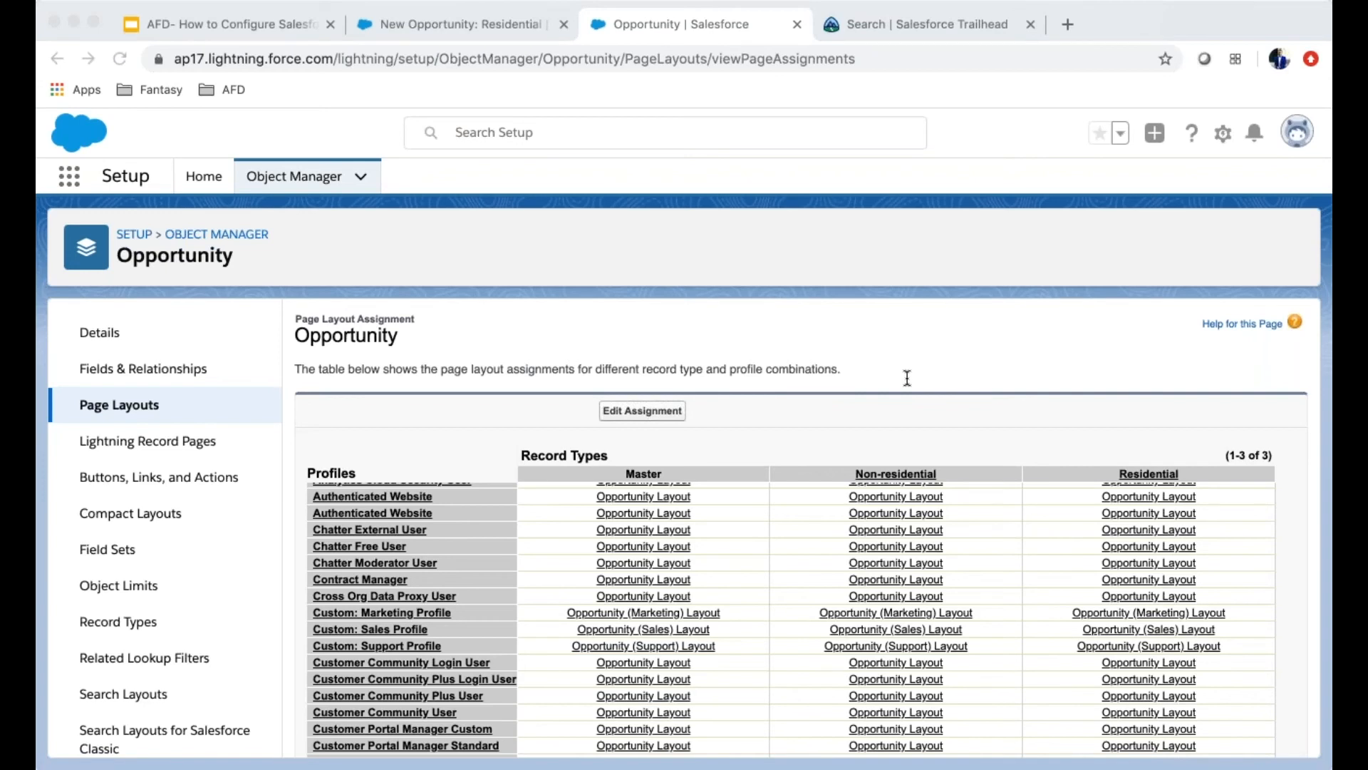
{"action": "left_click", "coordinate": [1273, 374]}
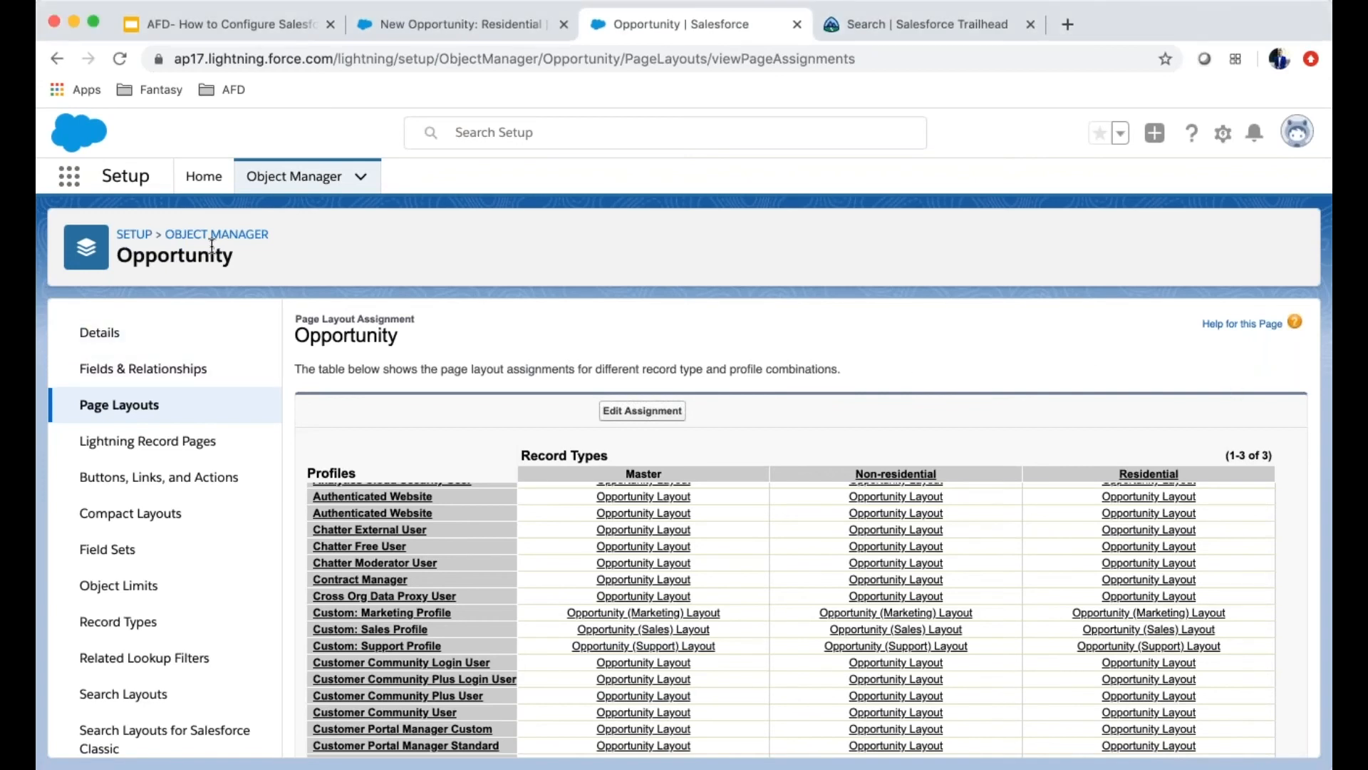
Step: Return to the Setup home page, search the setup for "sales pro" and open Sales Processes
{"action": "left_click", "coordinate": [209, 189]}
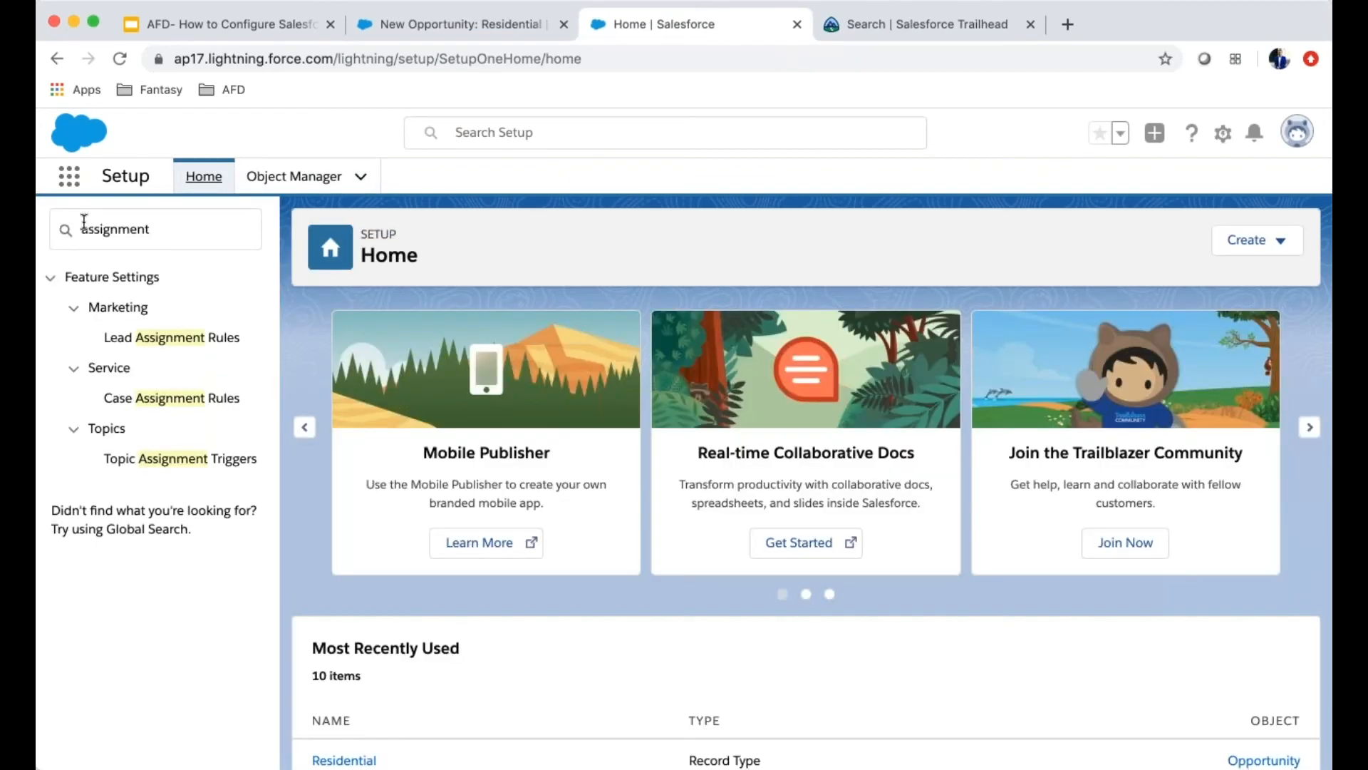
{"action": "left_click", "coordinate": [84, 222]}
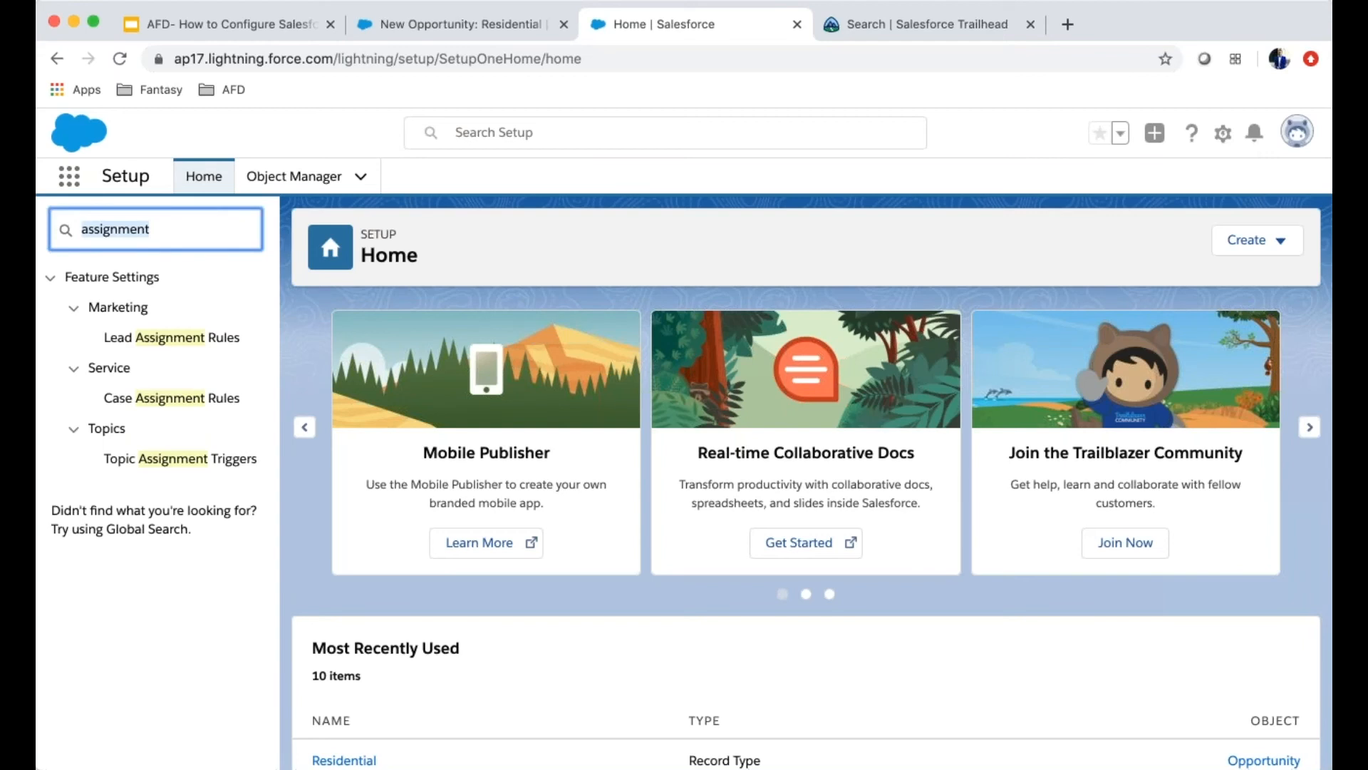
{"action": "type", "text": "sa"}
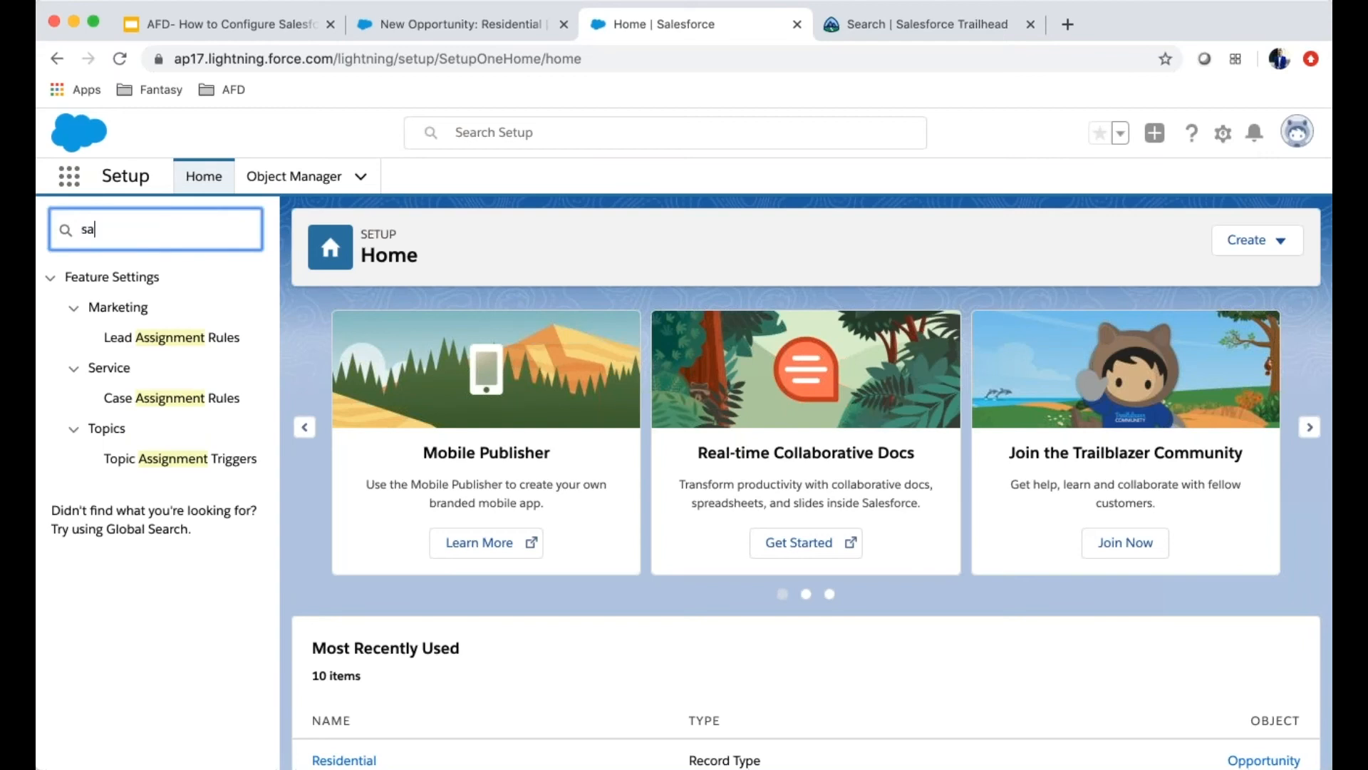
{"action": "type", "text": "les pro"}
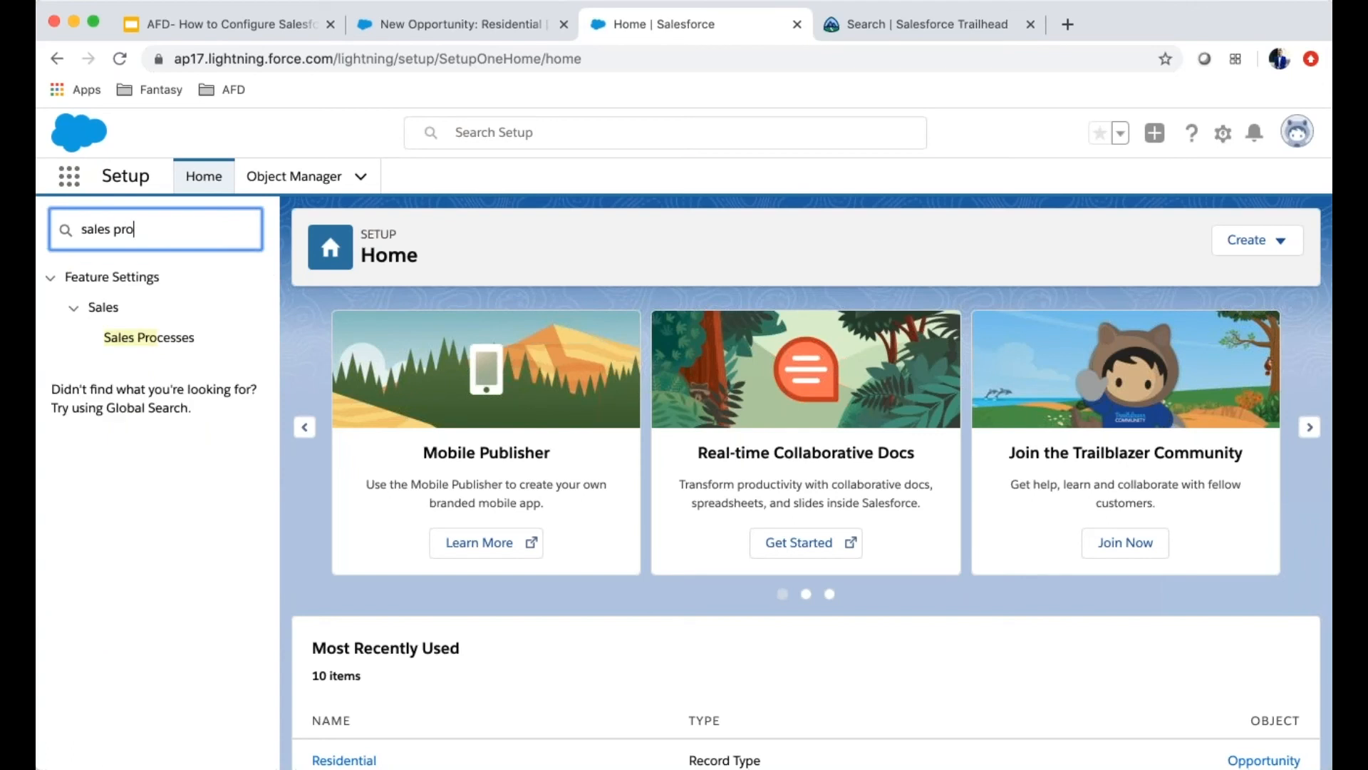
{"action": "left_click", "coordinate": [142, 340]}
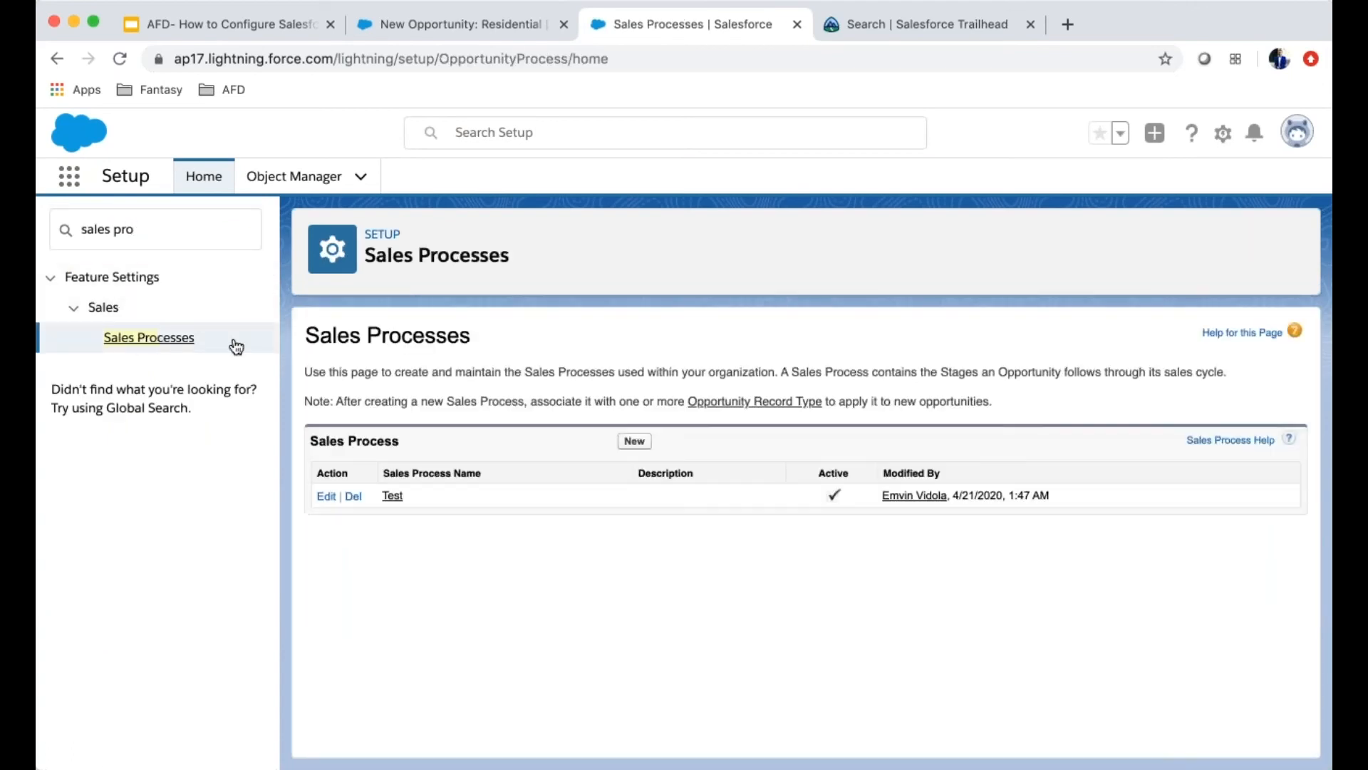
Step: Start a new sales process based on Master and name it Residential
{"action": "left_click", "coordinate": [634, 441]}
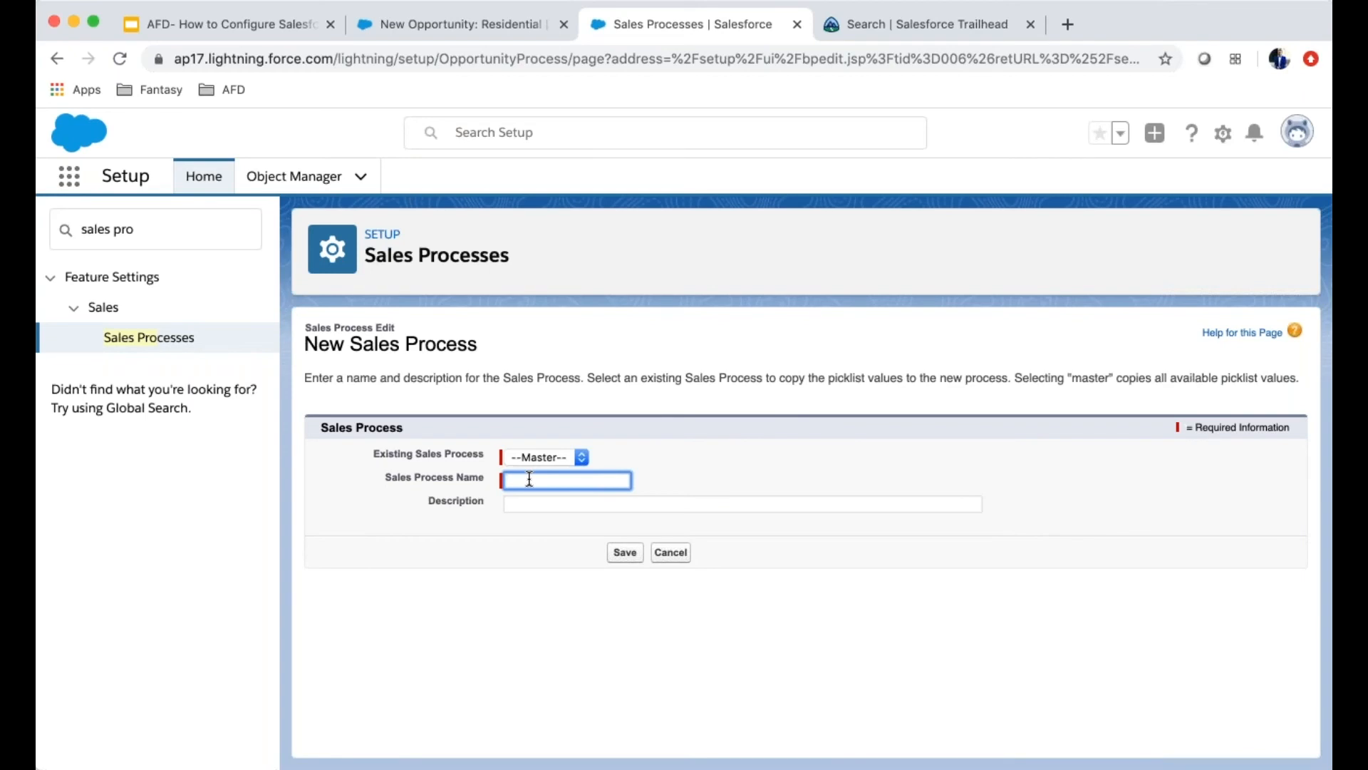
{"action": "type", "text": "Residential"}
{"action": "key", "text": "Tab"}
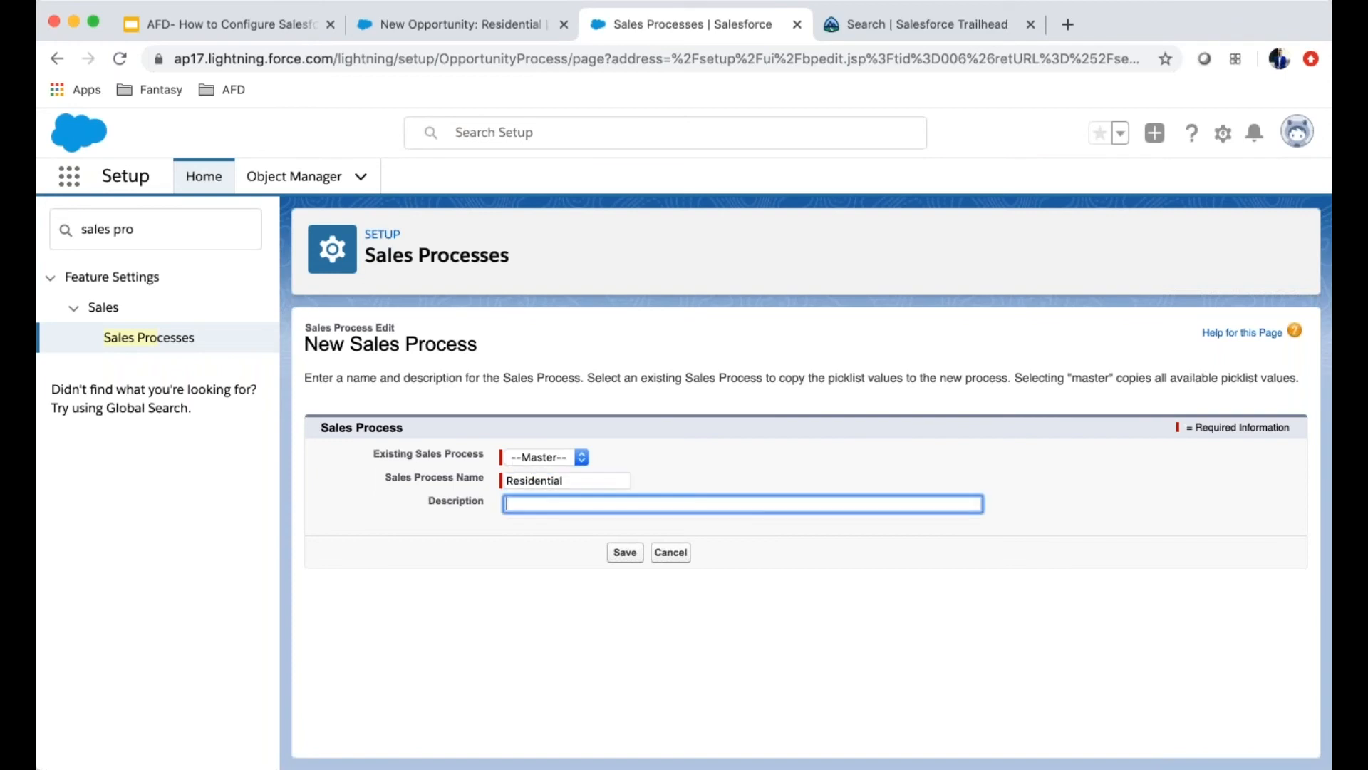
Step: In the Sales Console, open the Dickenson Mobile Generators opportunity and examine all stages of its sales path
{"action": "left_click", "coordinate": [438, 32]}
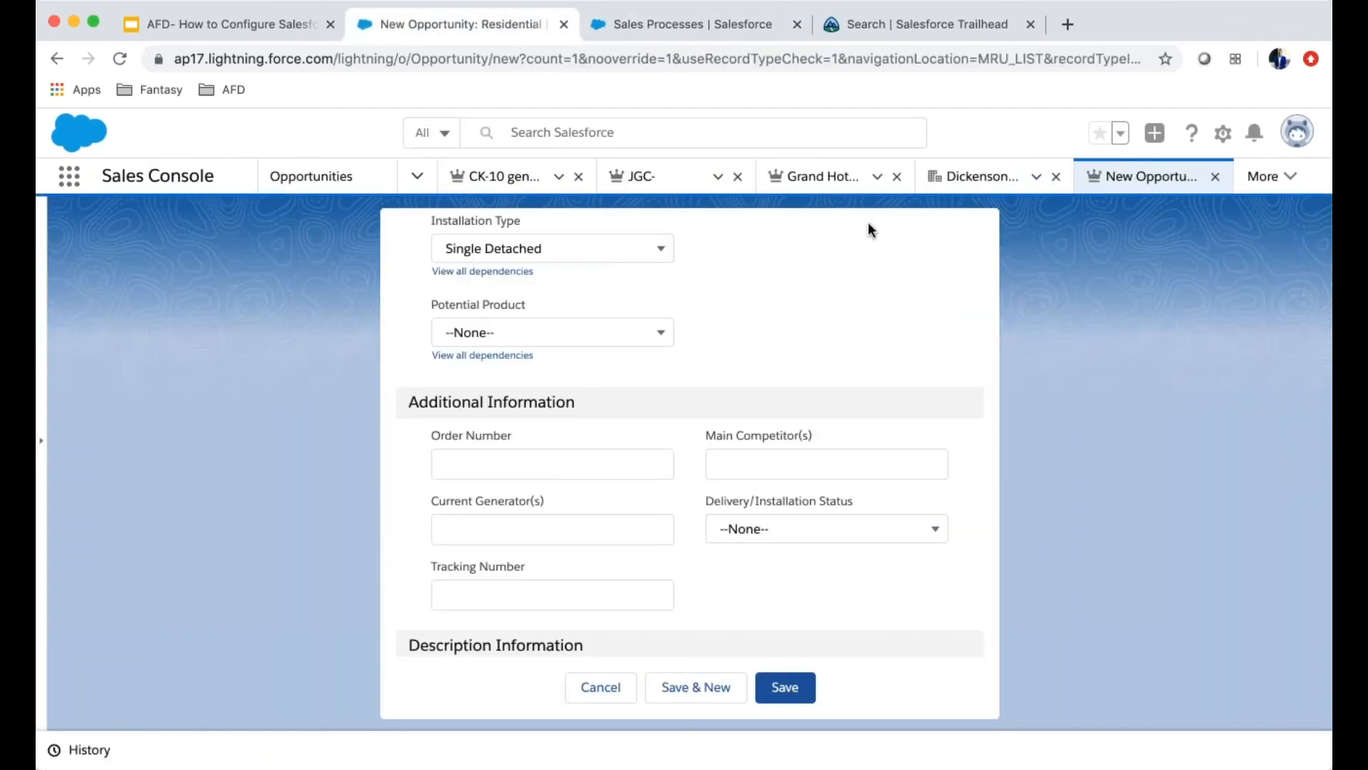
{"action": "left_click", "coordinate": [979, 176]}
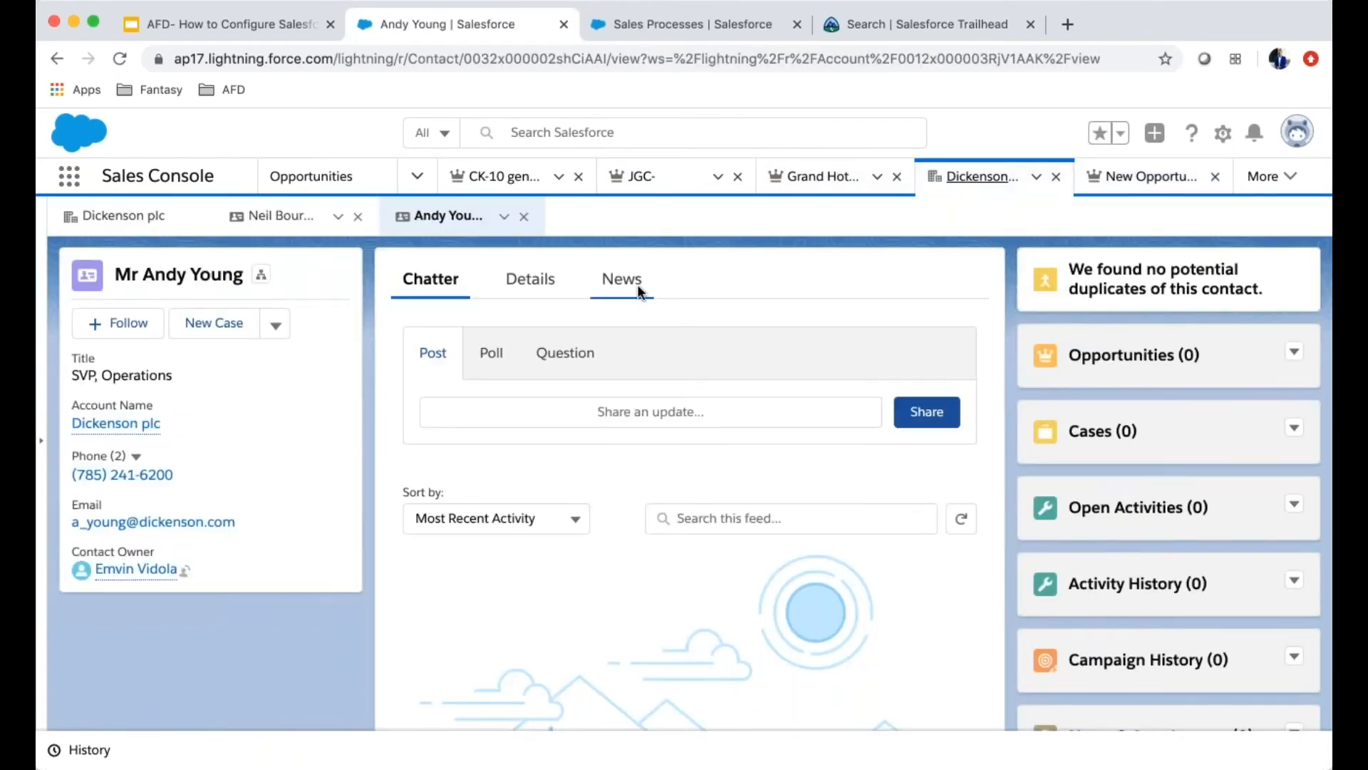
{"action": "left_click", "coordinate": [533, 283]}
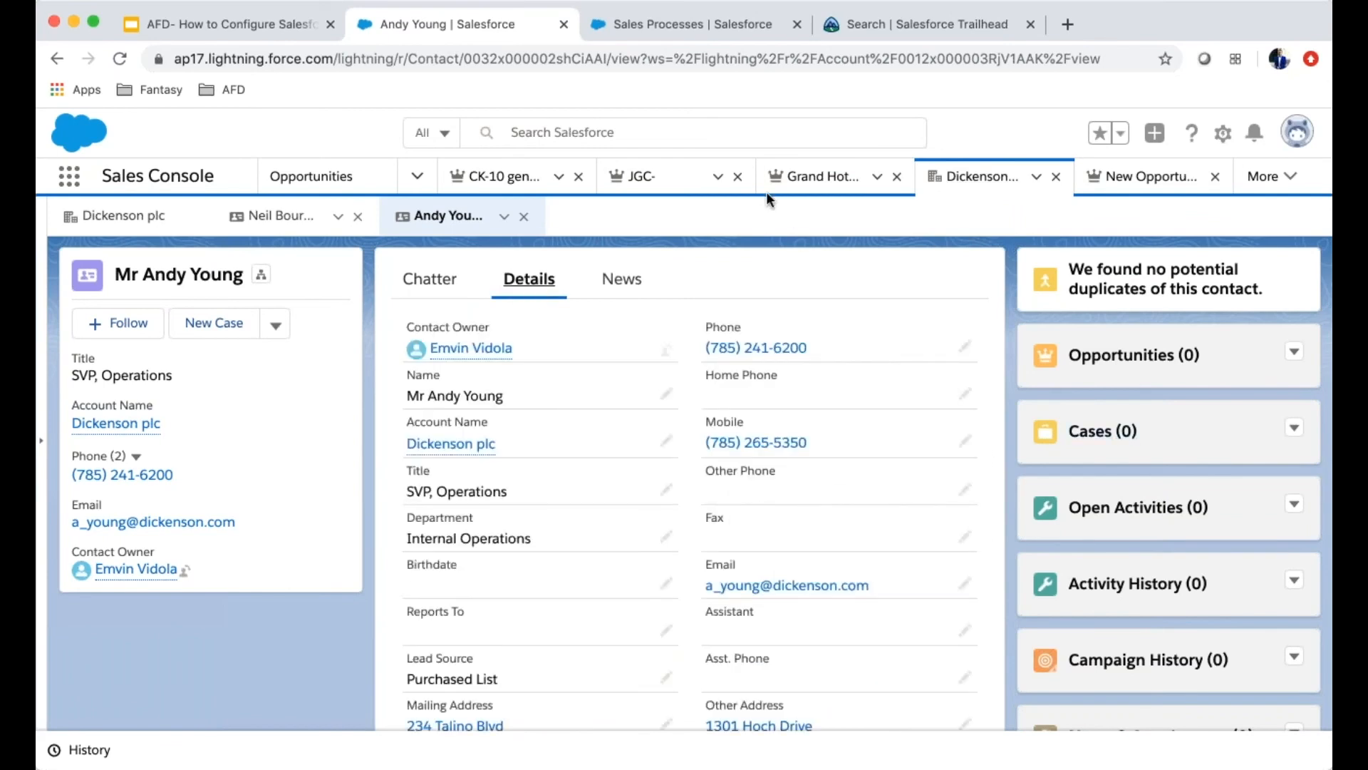
{"action": "left_click", "coordinate": [349, 181]}
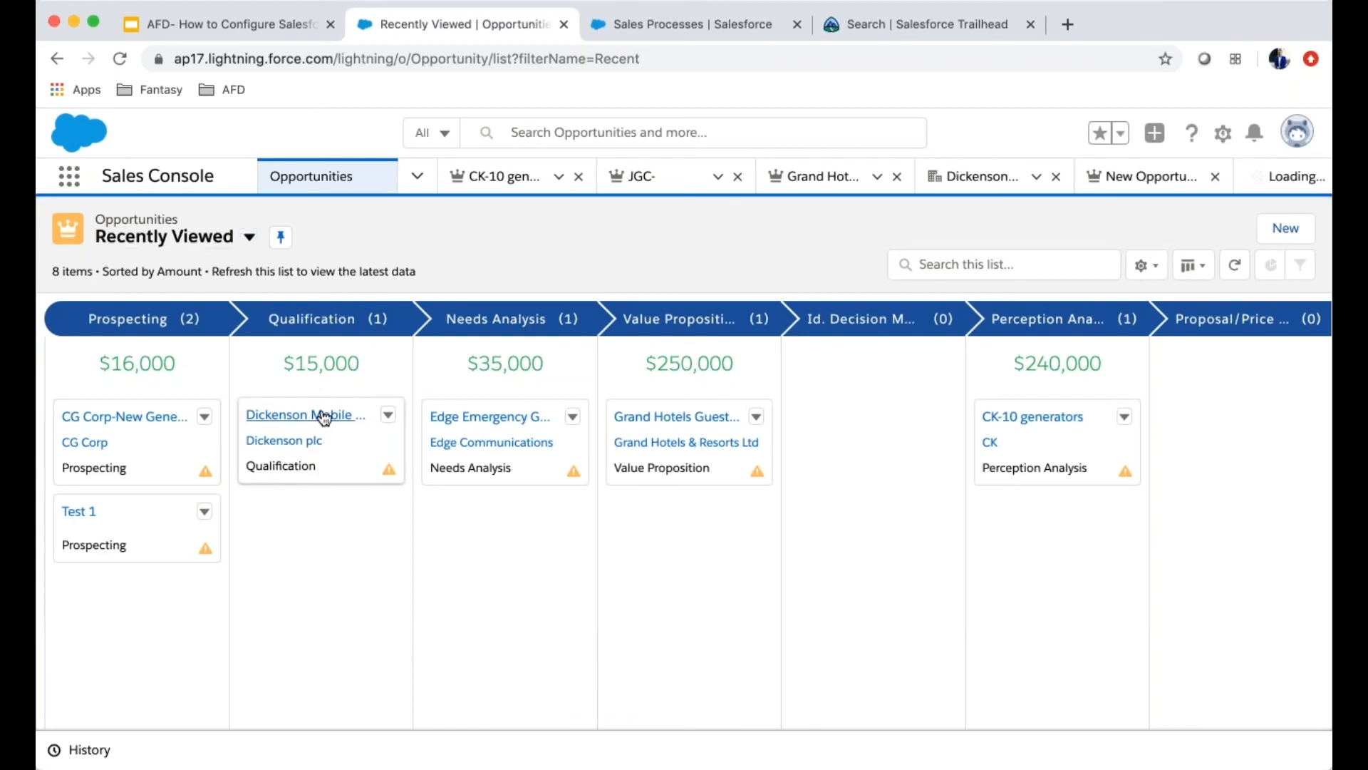
{"action": "left_click", "coordinate": [322, 420]}
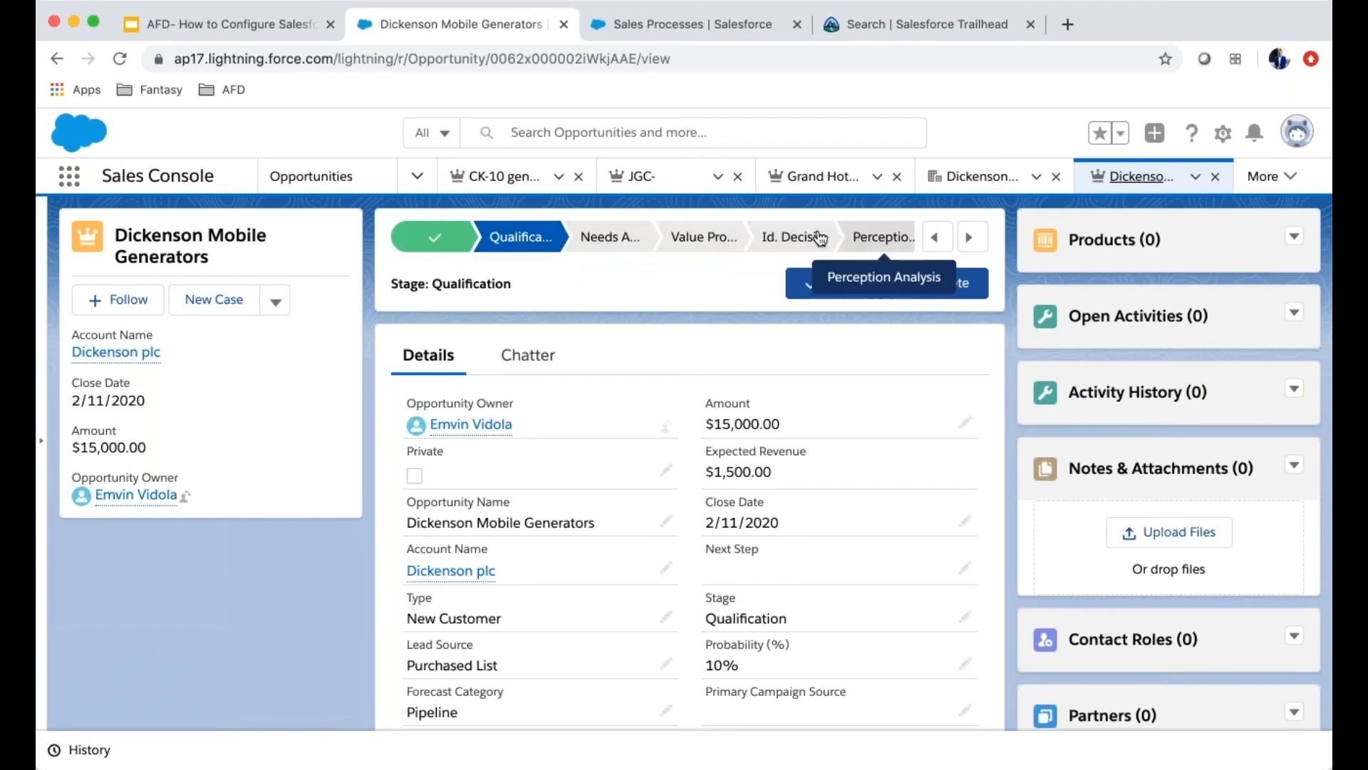
{"action": "left_click", "coordinate": [968, 238]}
{"action": "left_click", "coordinate": [966, 238]}
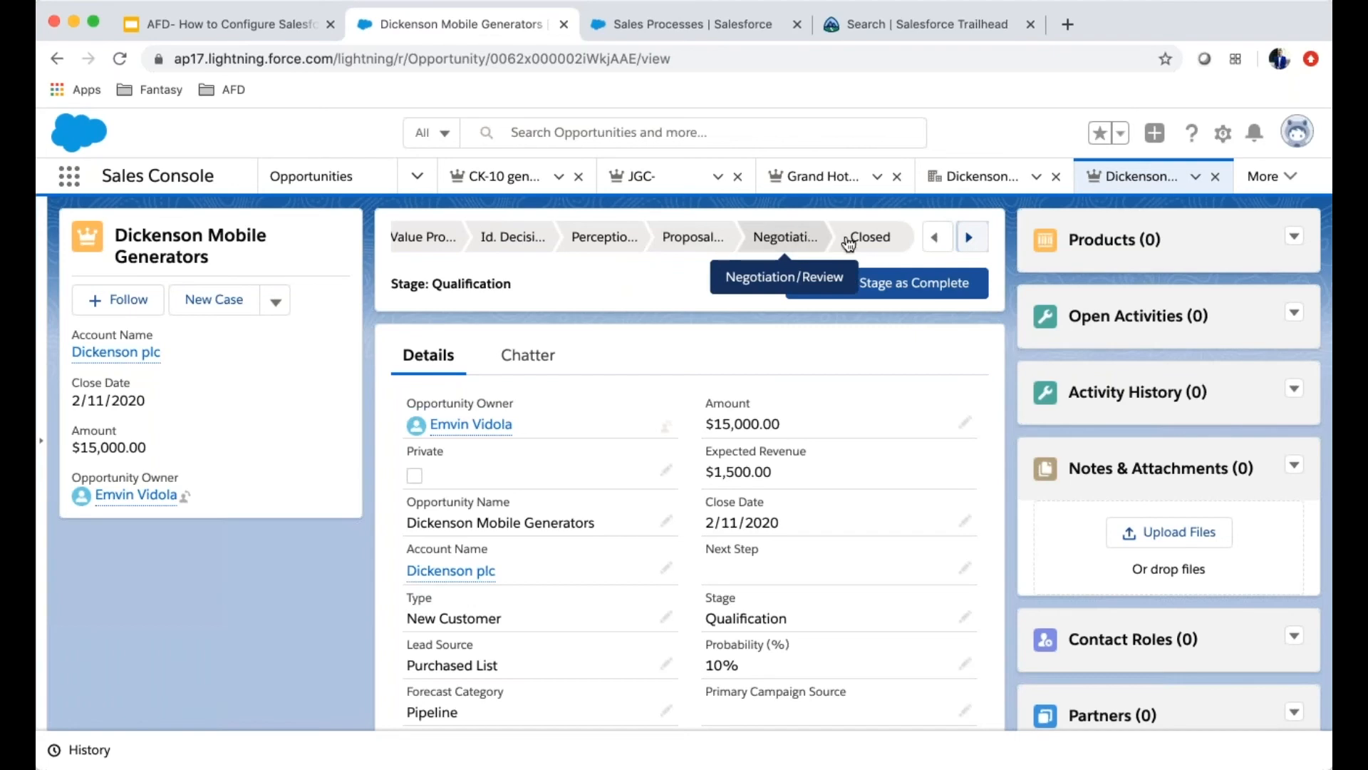
{"action": "left_click", "coordinate": [935, 238]}
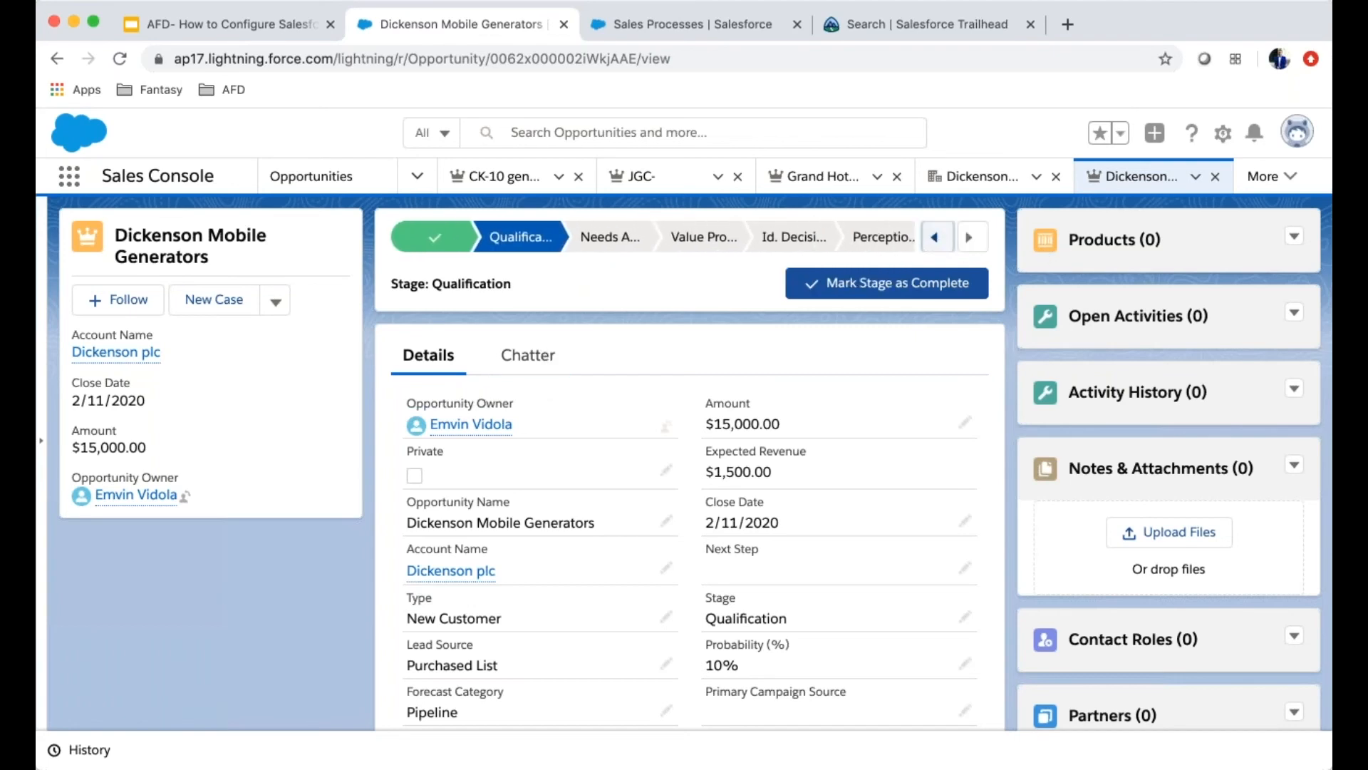
Step: Save the new Residential sales process and remove Qualification, Needs Analysis, Id. Decision Makers and Perception Analysis from its selected stages, saving the selection
{"action": "left_click", "coordinate": [698, 23]}
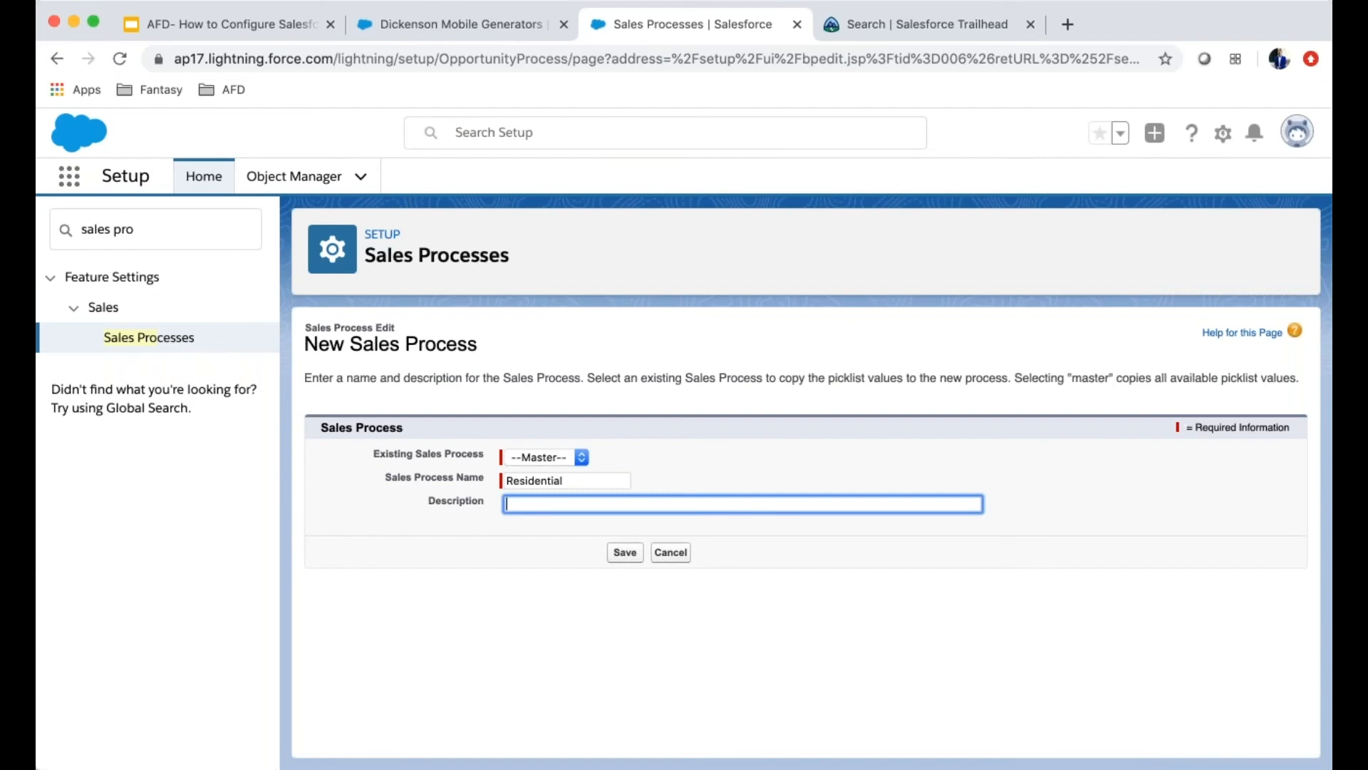
{"action": "left_click", "coordinate": [628, 553]}
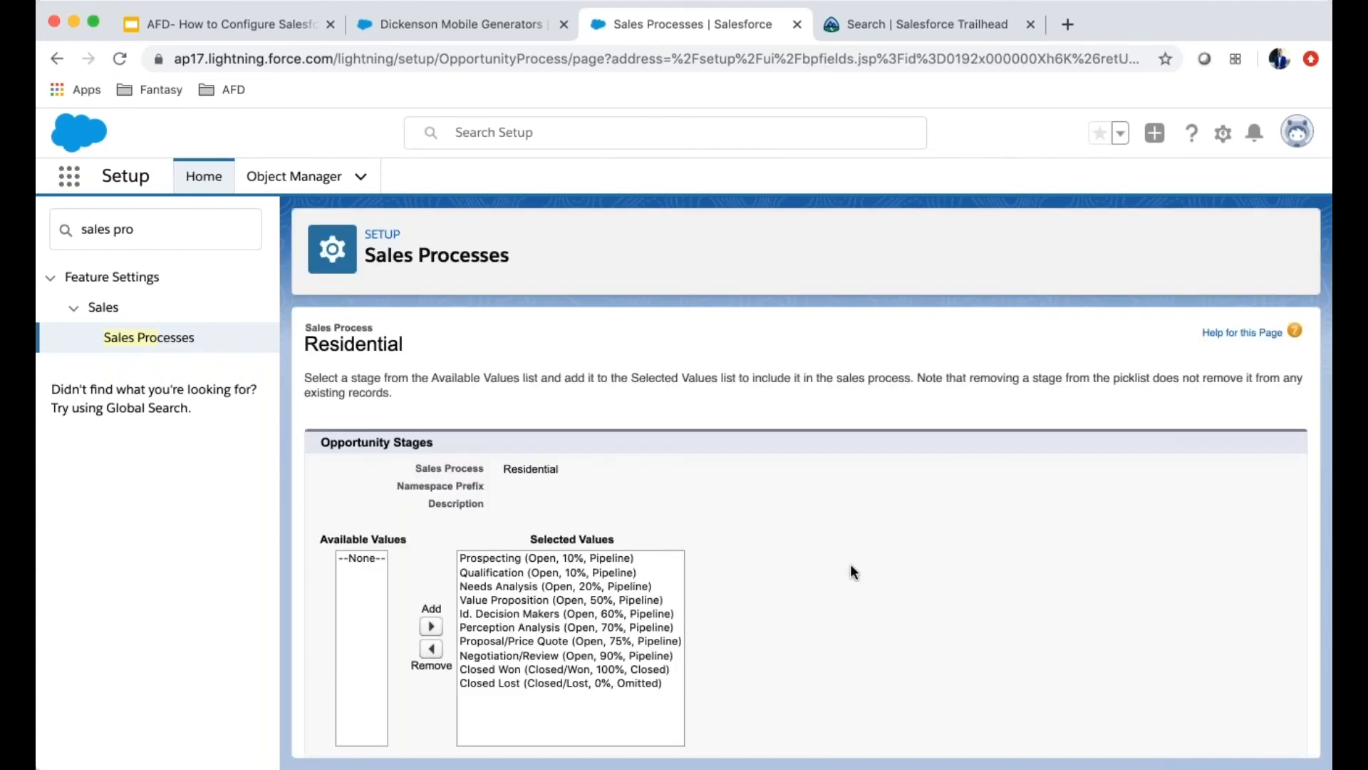
{"action": "scroll", "coordinate": [853, 570], "scroll_direction": "down", "scroll_amount": 2}
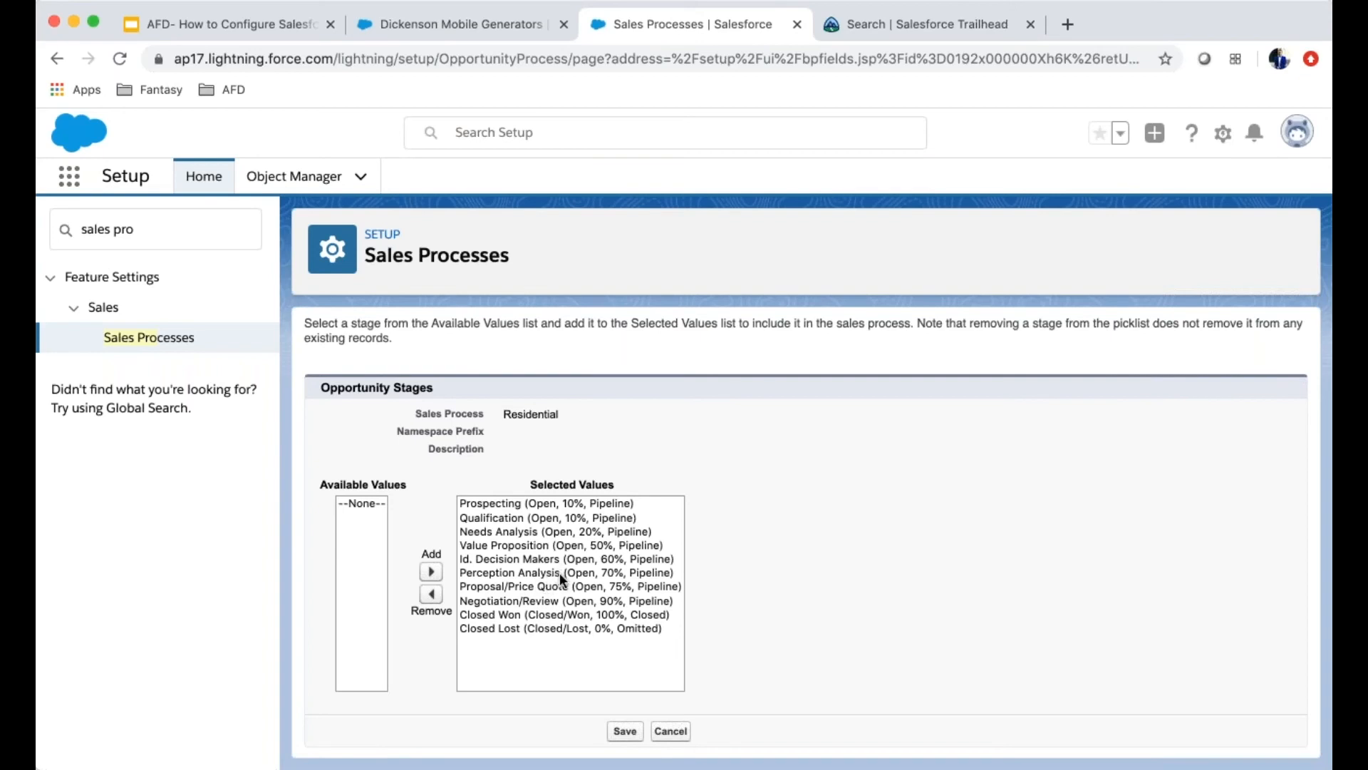
{"action": "left_click", "coordinate": [502, 518]}
{"action": "left_click", "coordinate": [431, 594]}
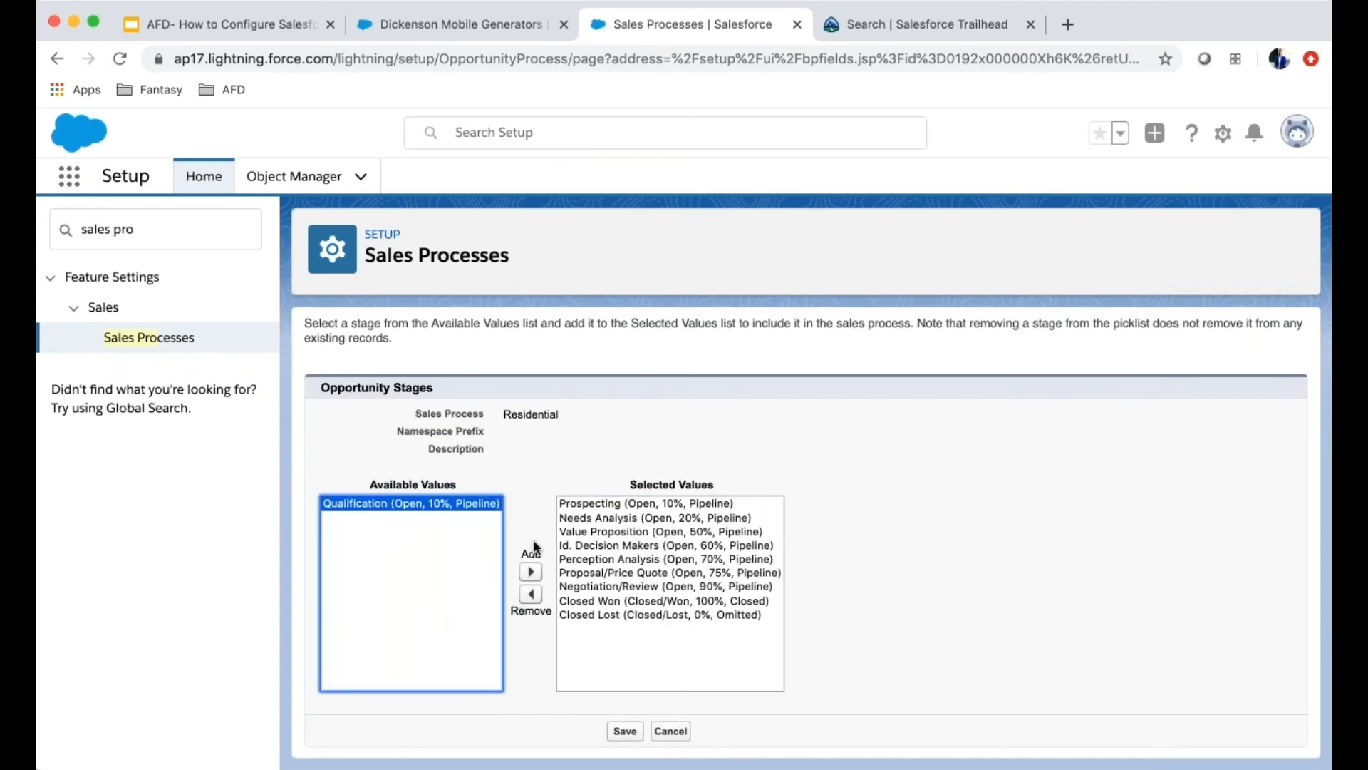
{"action": "left_click", "coordinate": [594, 520]}
{"action": "left_click", "coordinate": [529, 597]}
{"action": "left_click", "coordinate": [644, 531]}
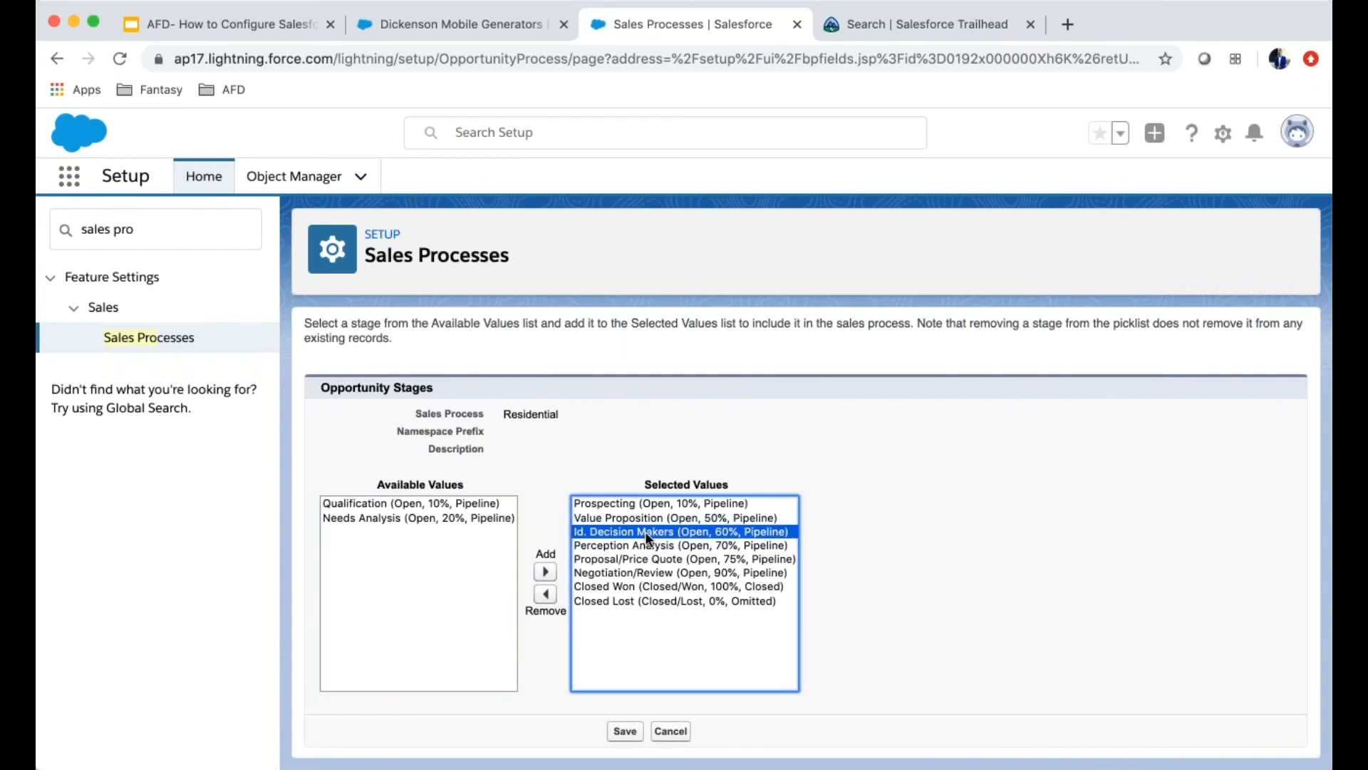
{"action": "left_click", "coordinate": [545, 594]}
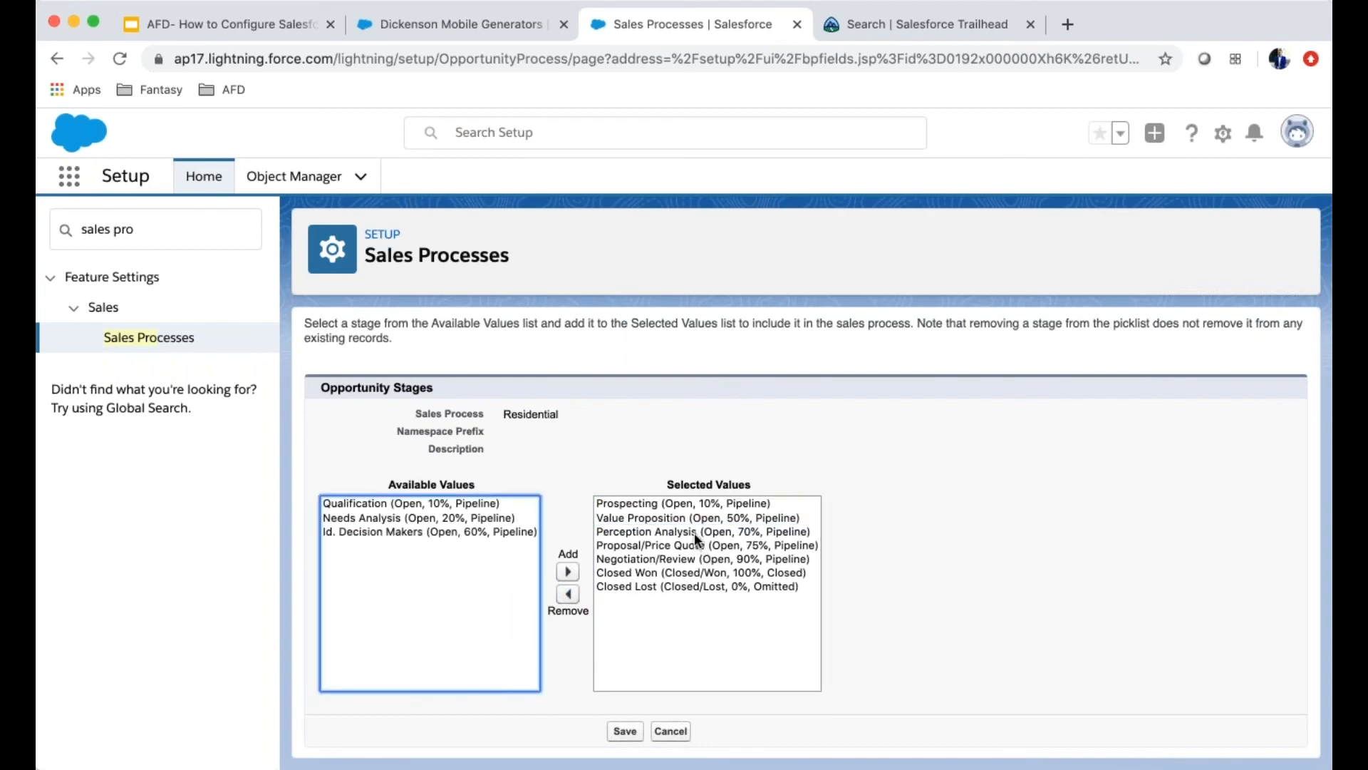
{"action": "left_click", "coordinate": [695, 533]}
{"action": "left_click", "coordinate": [568, 596]}
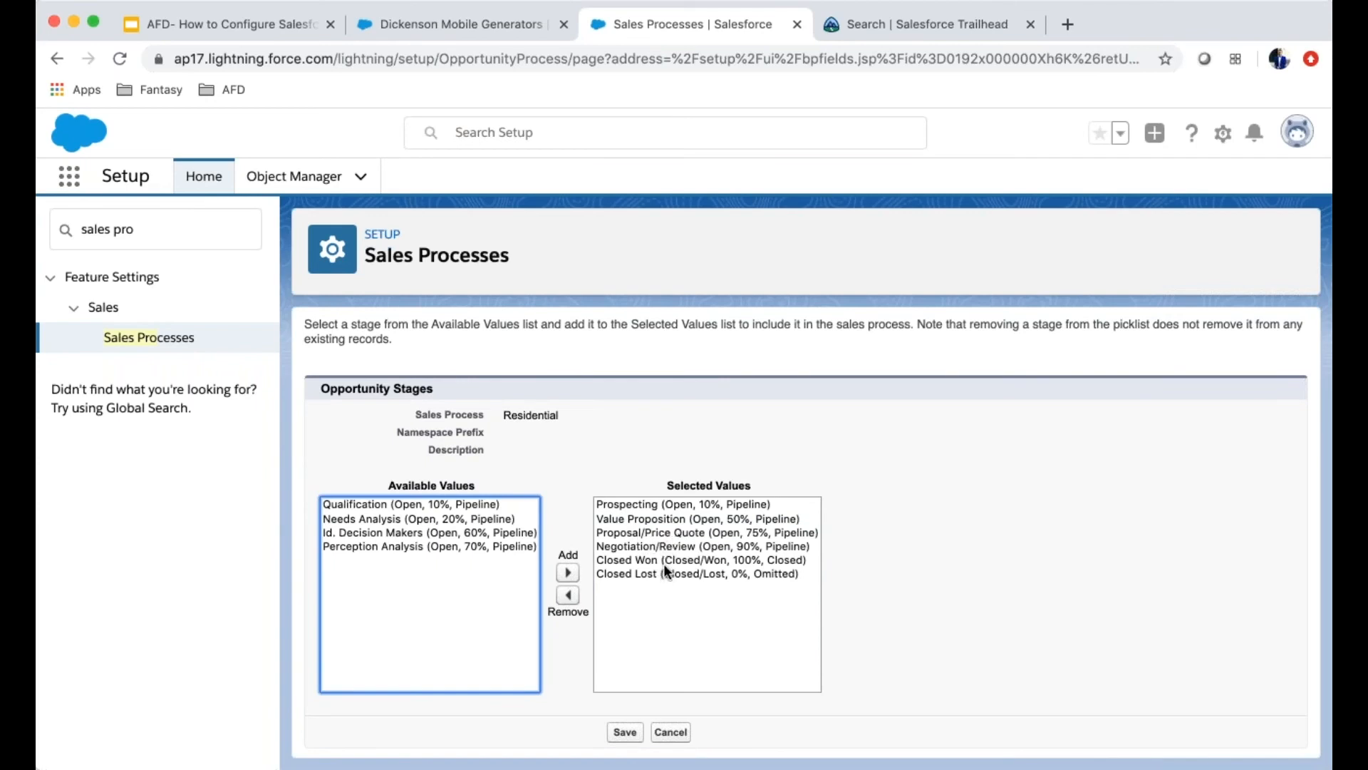
{"action": "left_click", "coordinate": [625, 741]}
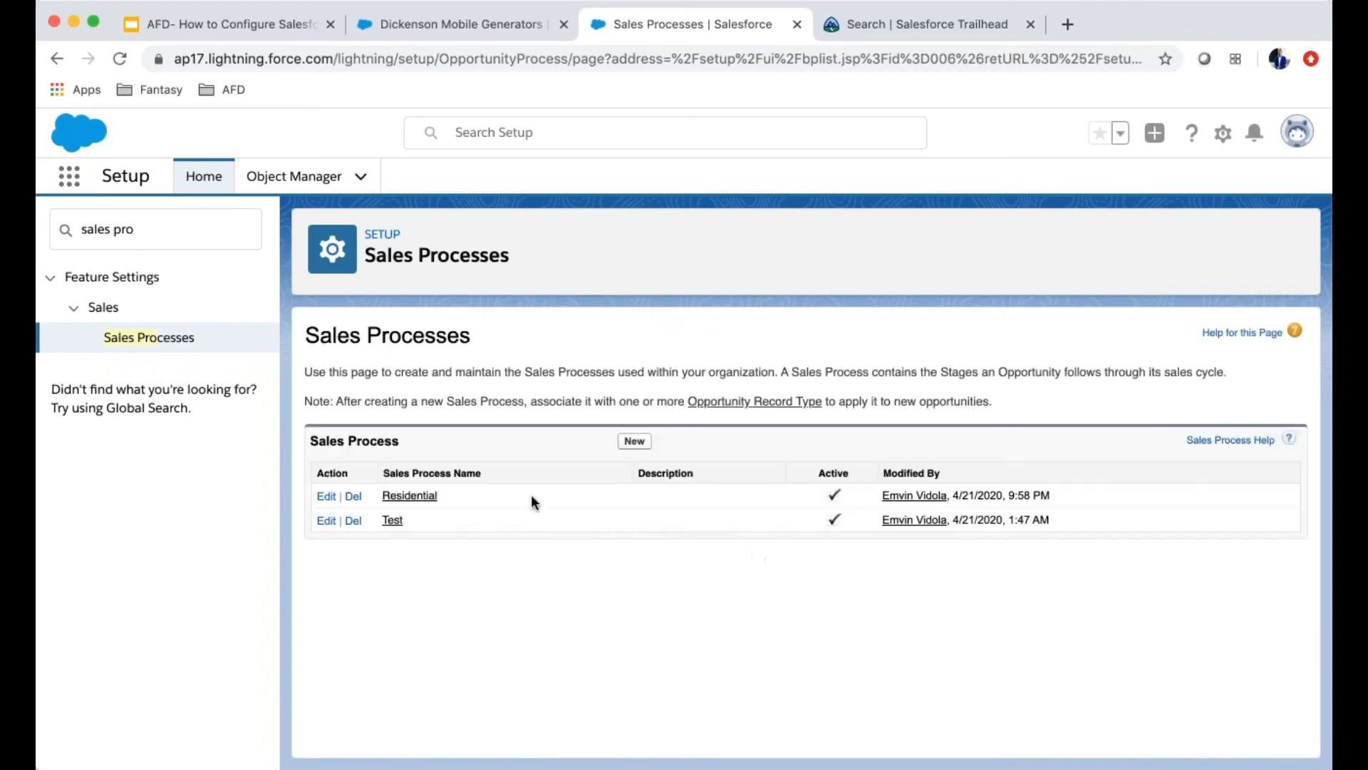
Step: Create a new sales process named Non-residential, based on Master
{"action": "left_click", "coordinate": [637, 444]}
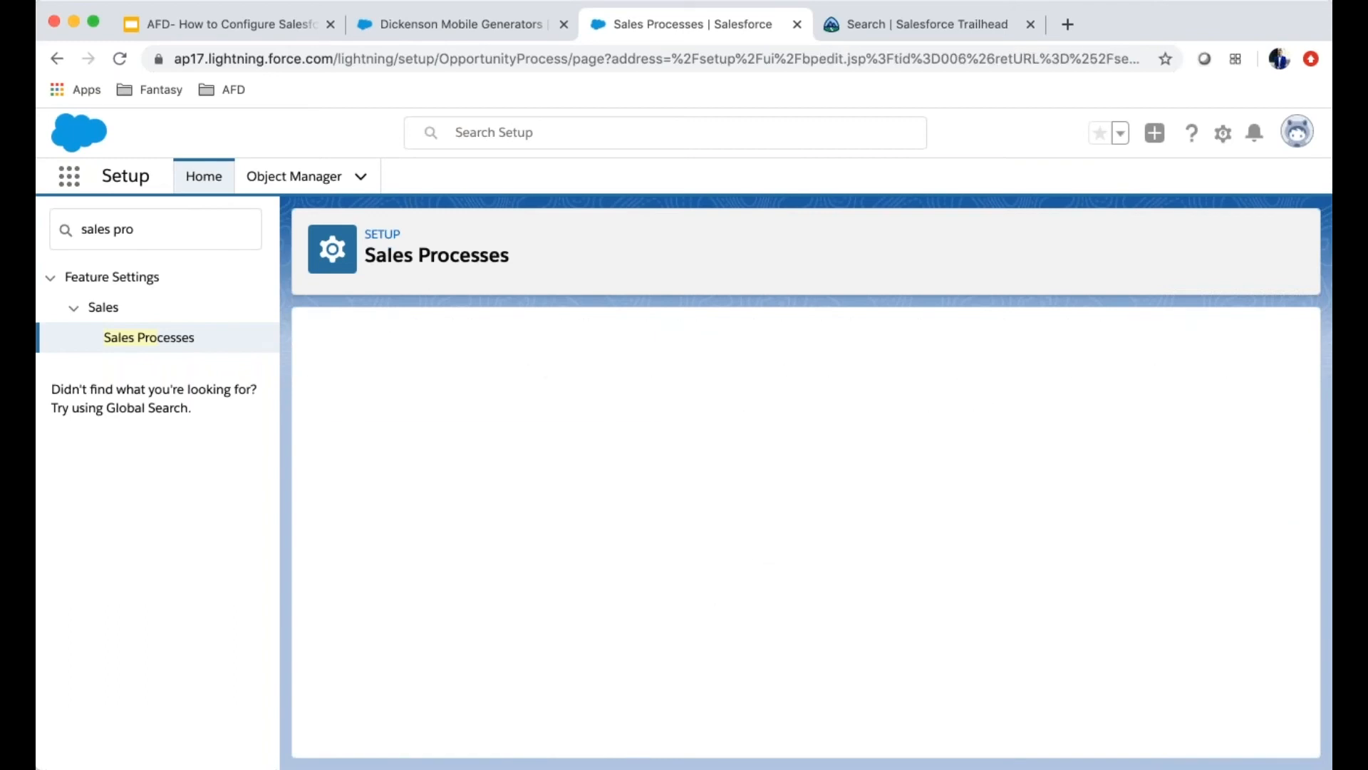
{"action": "type", "text": "Non-residential"}
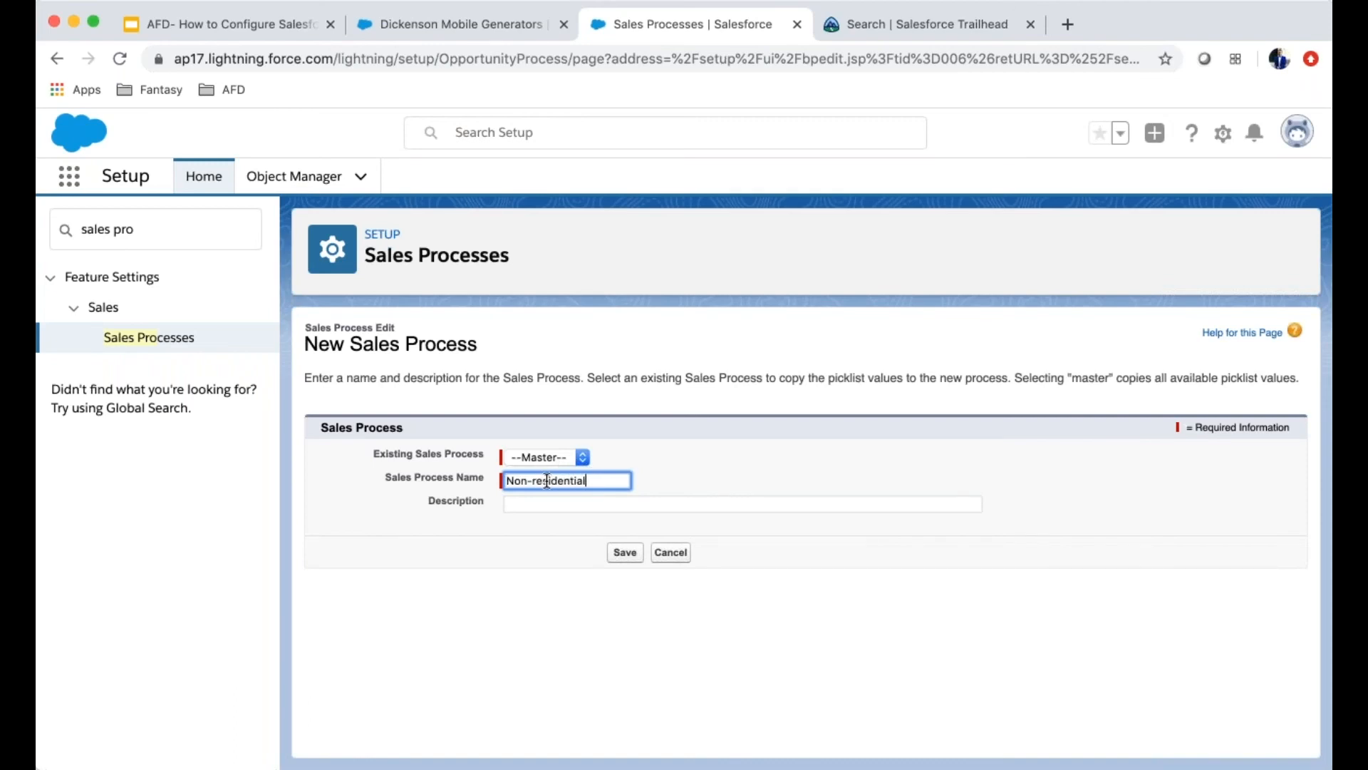
{"action": "left_click", "coordinate": [626, 556]}
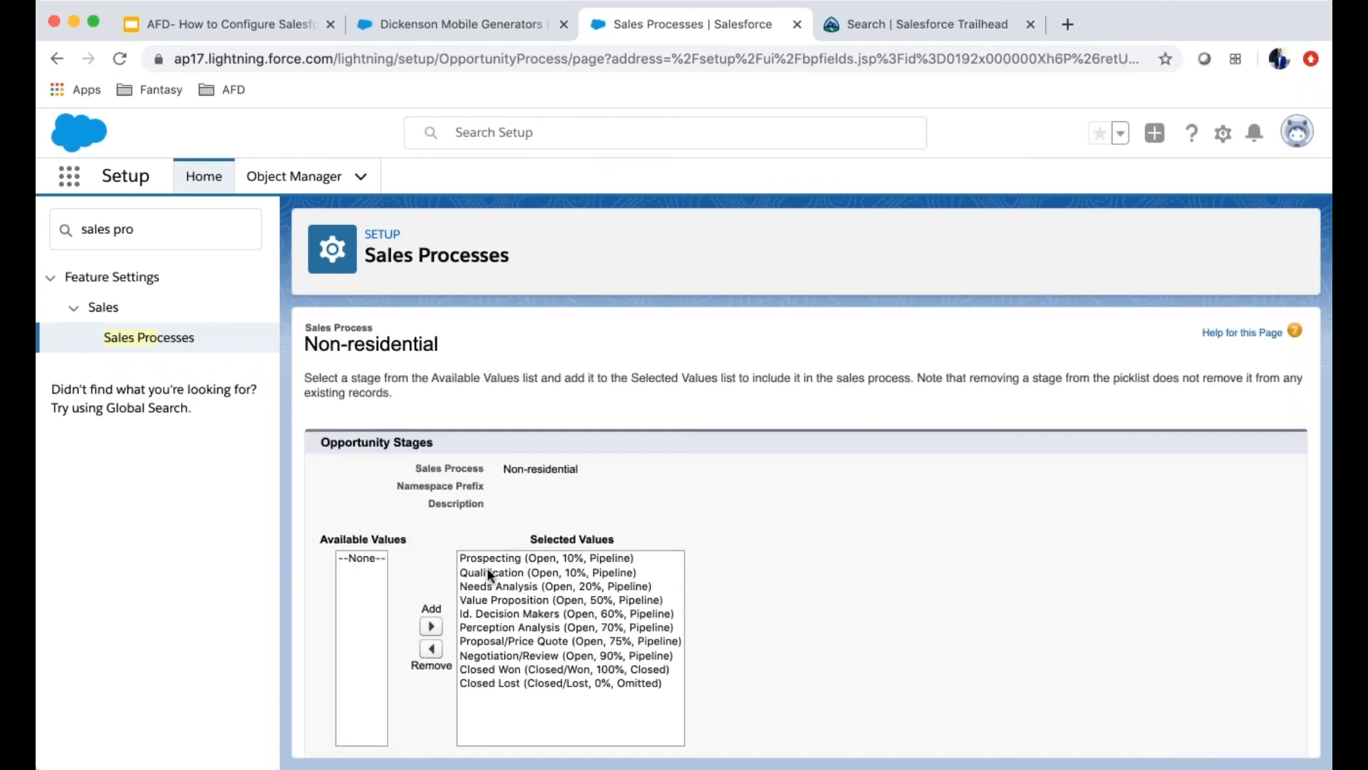
Step: Remove Prospecting from the selected stages of the Non-residential sales process and save the selection
{"action": "left_click", "coordinate": [504, 559]}
{"action": "left_click", "coordinate": [431, 648]}
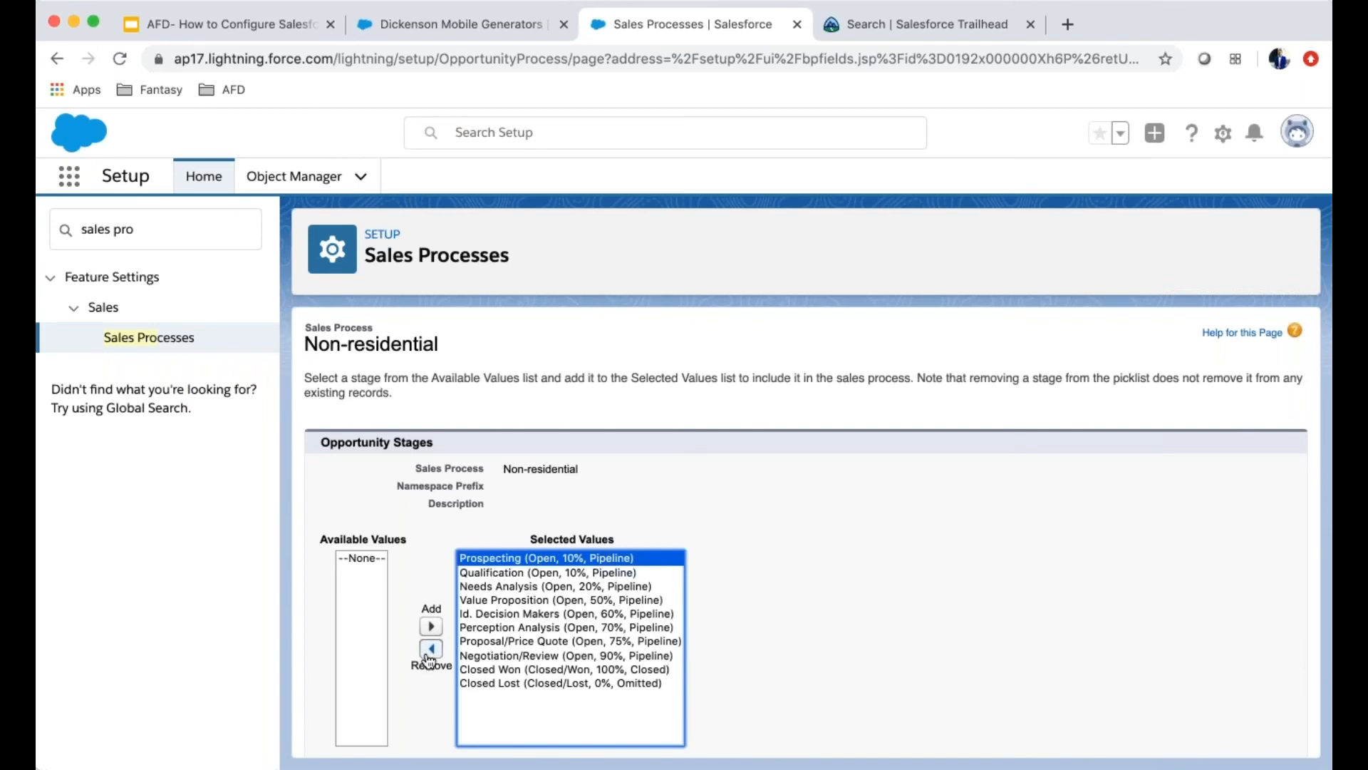
{"action": "scroll", "coordinate": [968, 589], "scroll_direction": "down", "scroll_amount": 1}
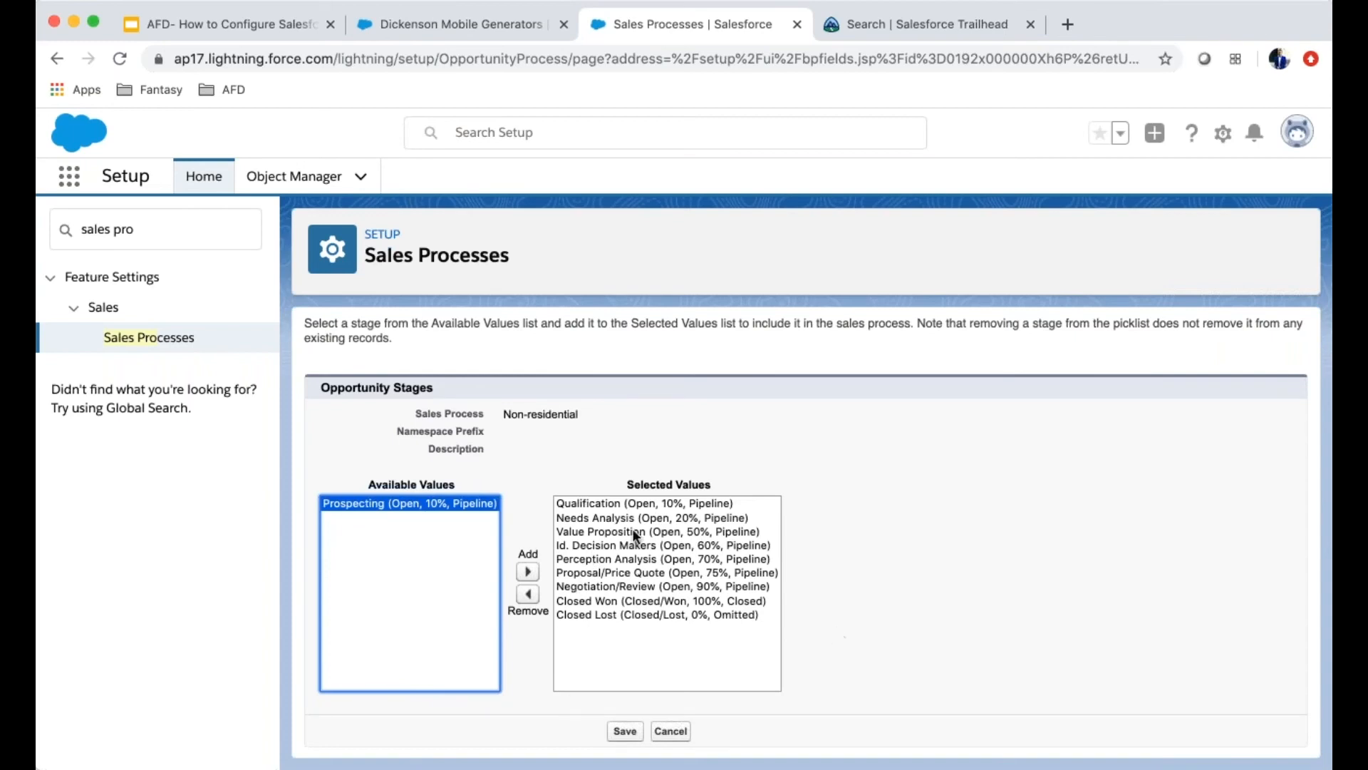
{"action": "left_click", "coordinate": [632, 732]}
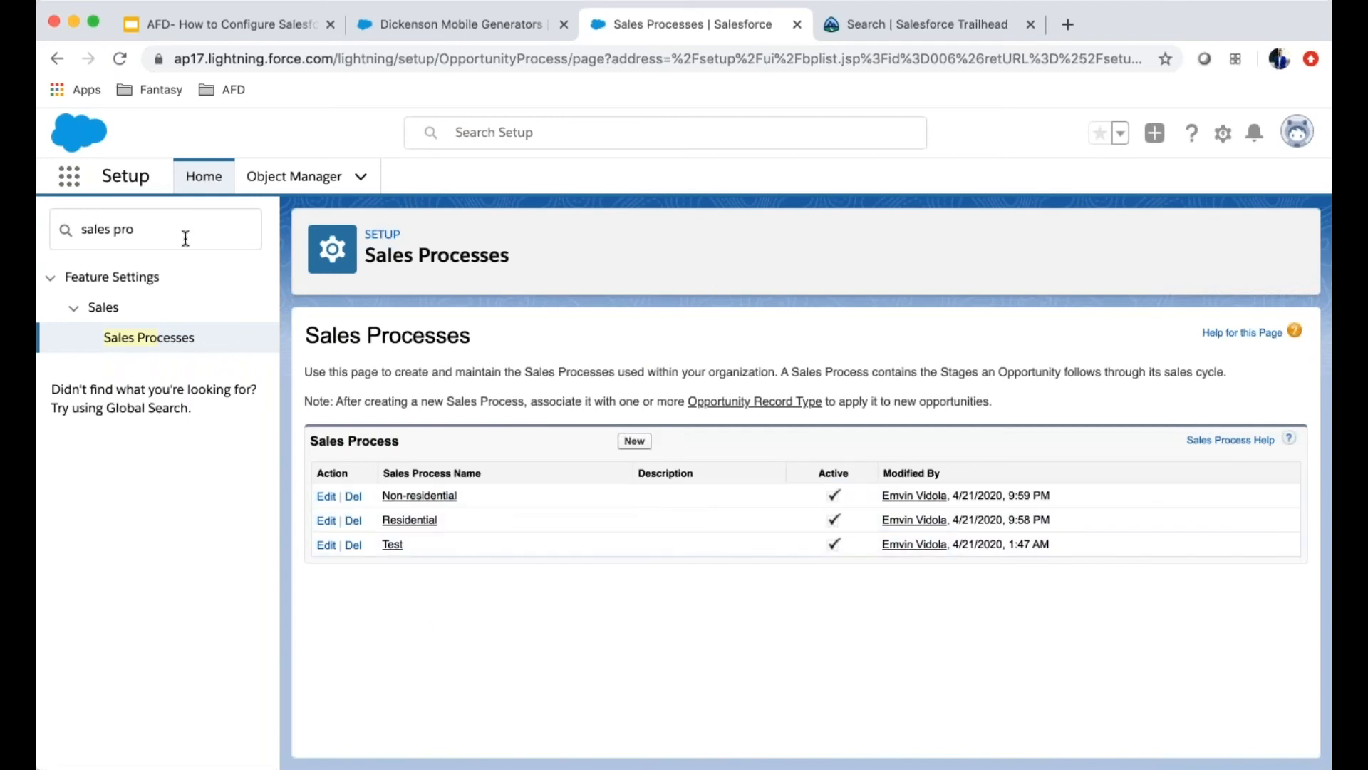
Step: Go to the Opportunity record types and assign the Non-residential sales process to the Non-residential record type, saving the change
{"action": "triple_click", "coordinate": [113, 224]}
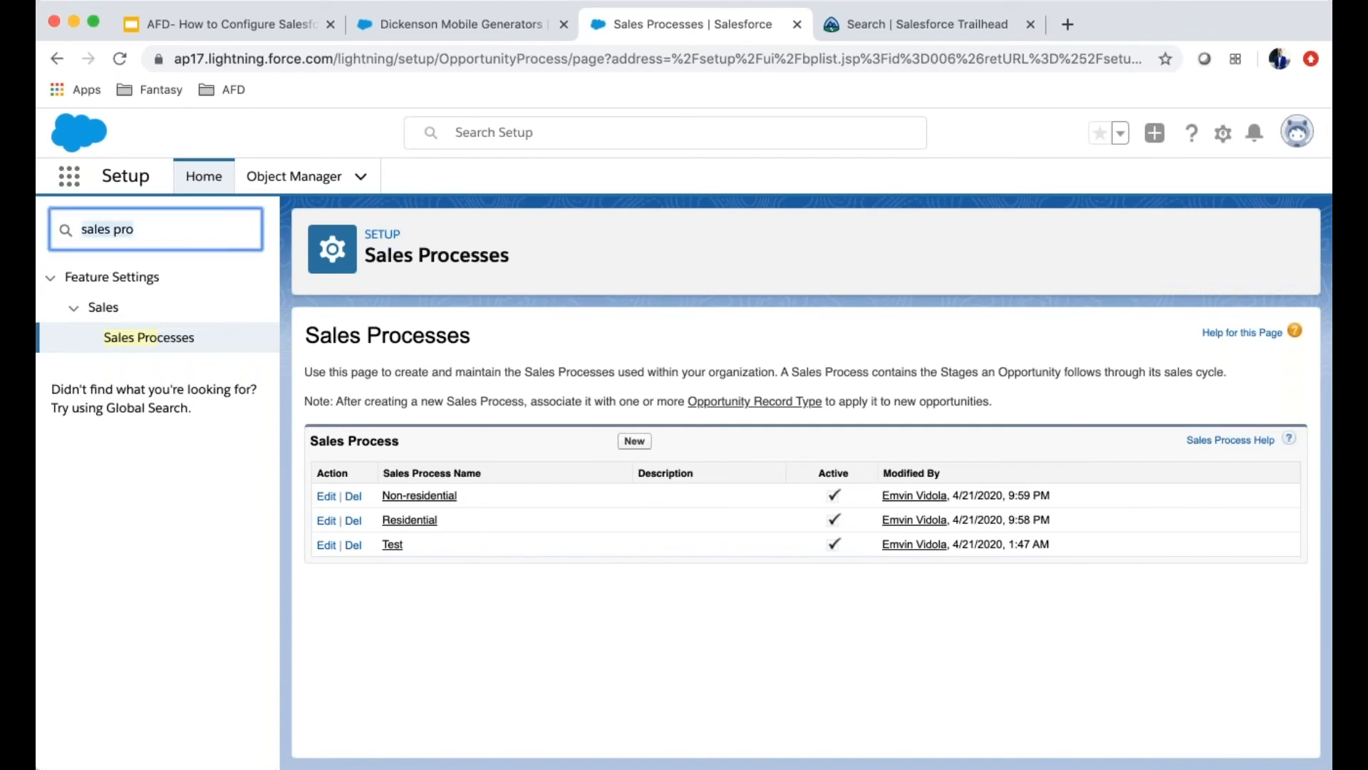
{"action": "left_click", "coordinate": [773, 403]}
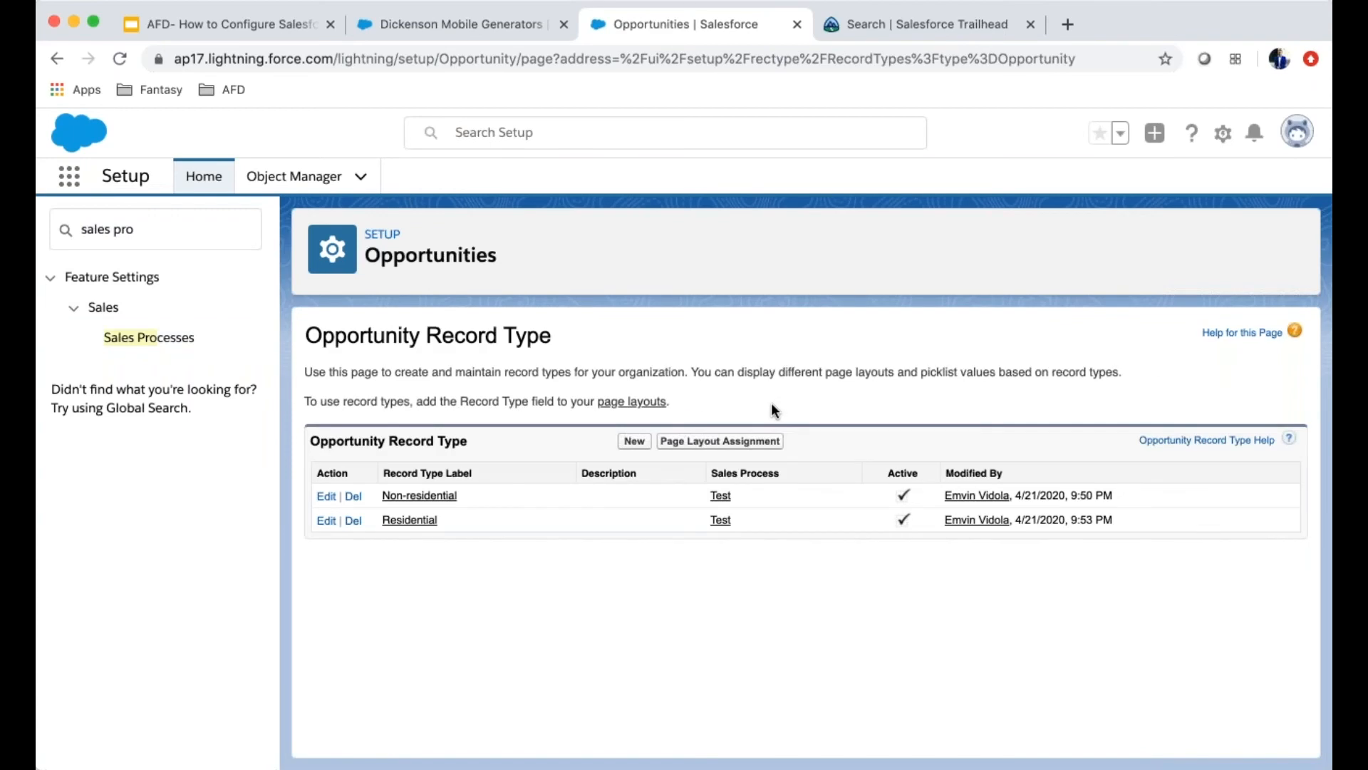
{"action": "left_click", "coordinate": [417, 499]}
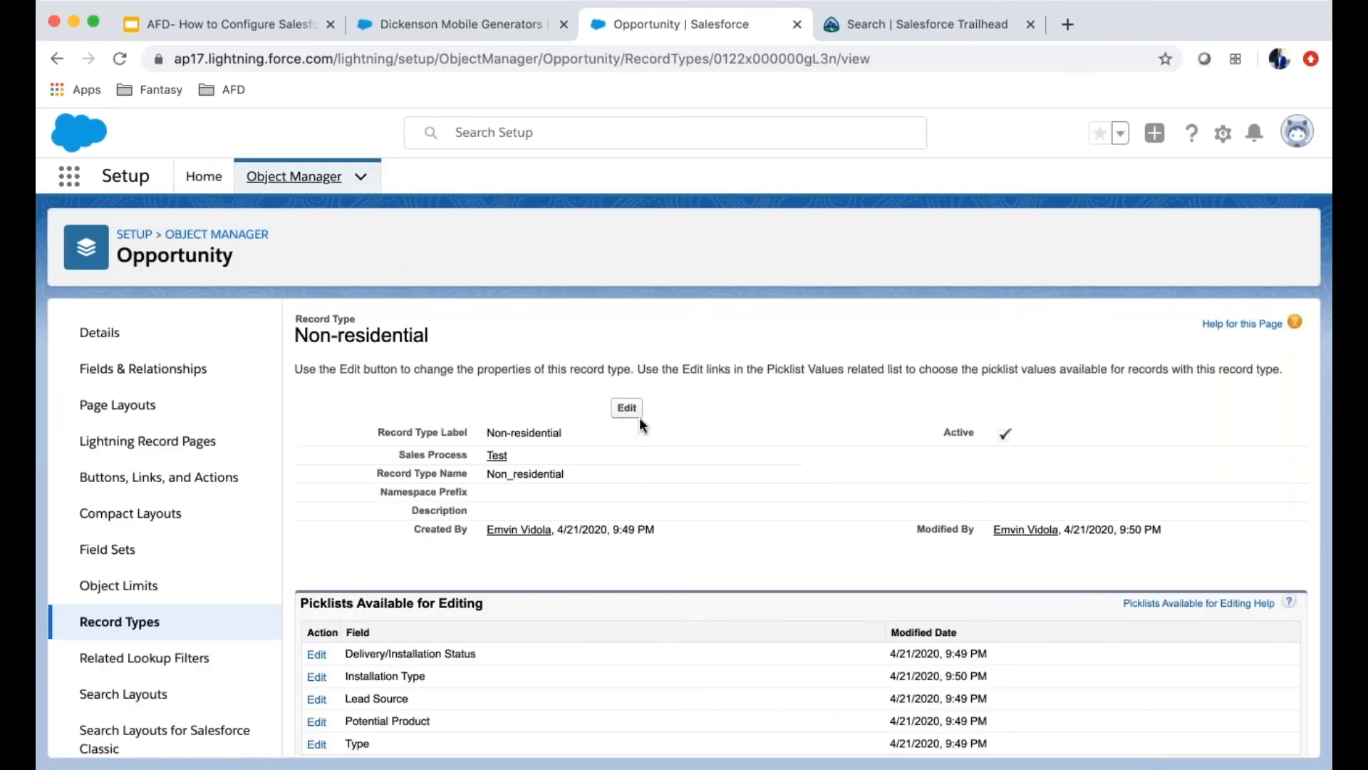
{"action": "scroll", "coordinate": [784, 527], "scroll_direction": "down", "scroll_amount": 1}
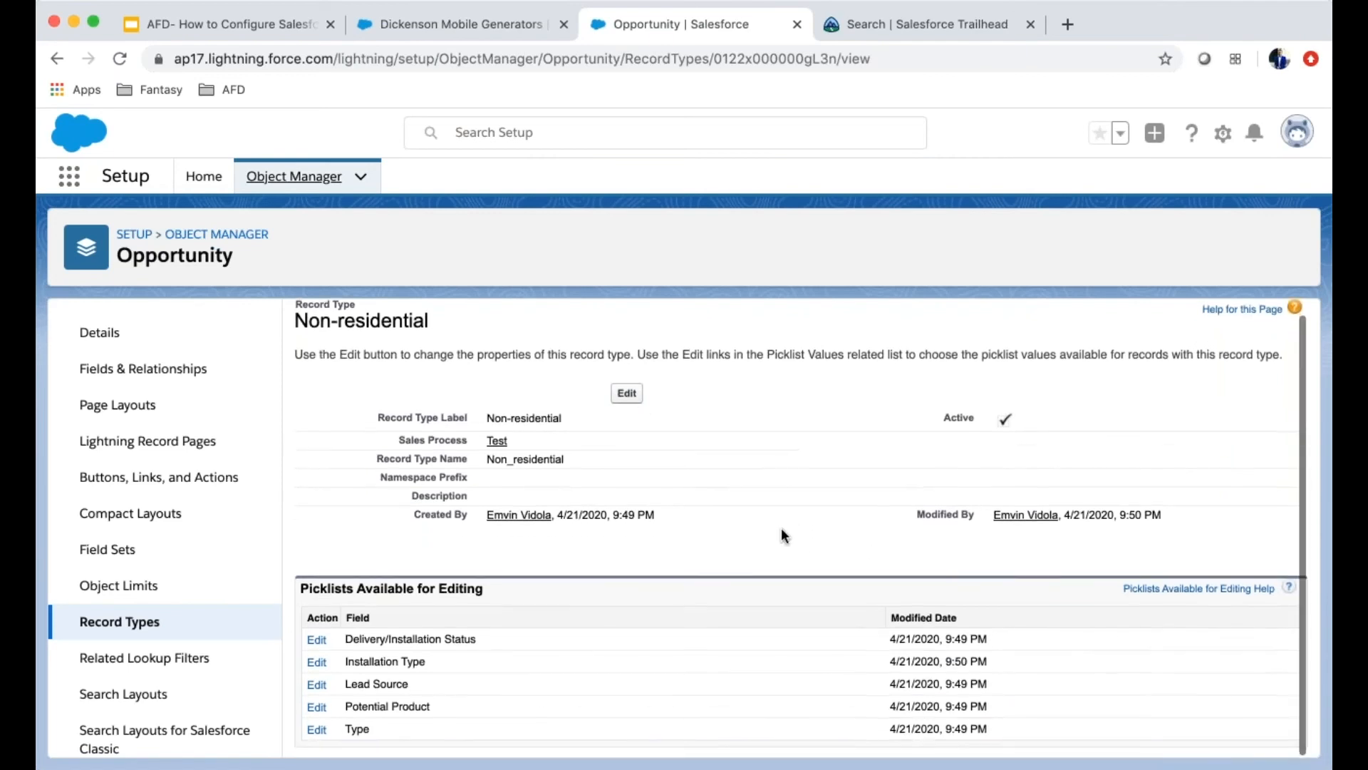
{"action": "left_click", "coordinate": [627, 394]}
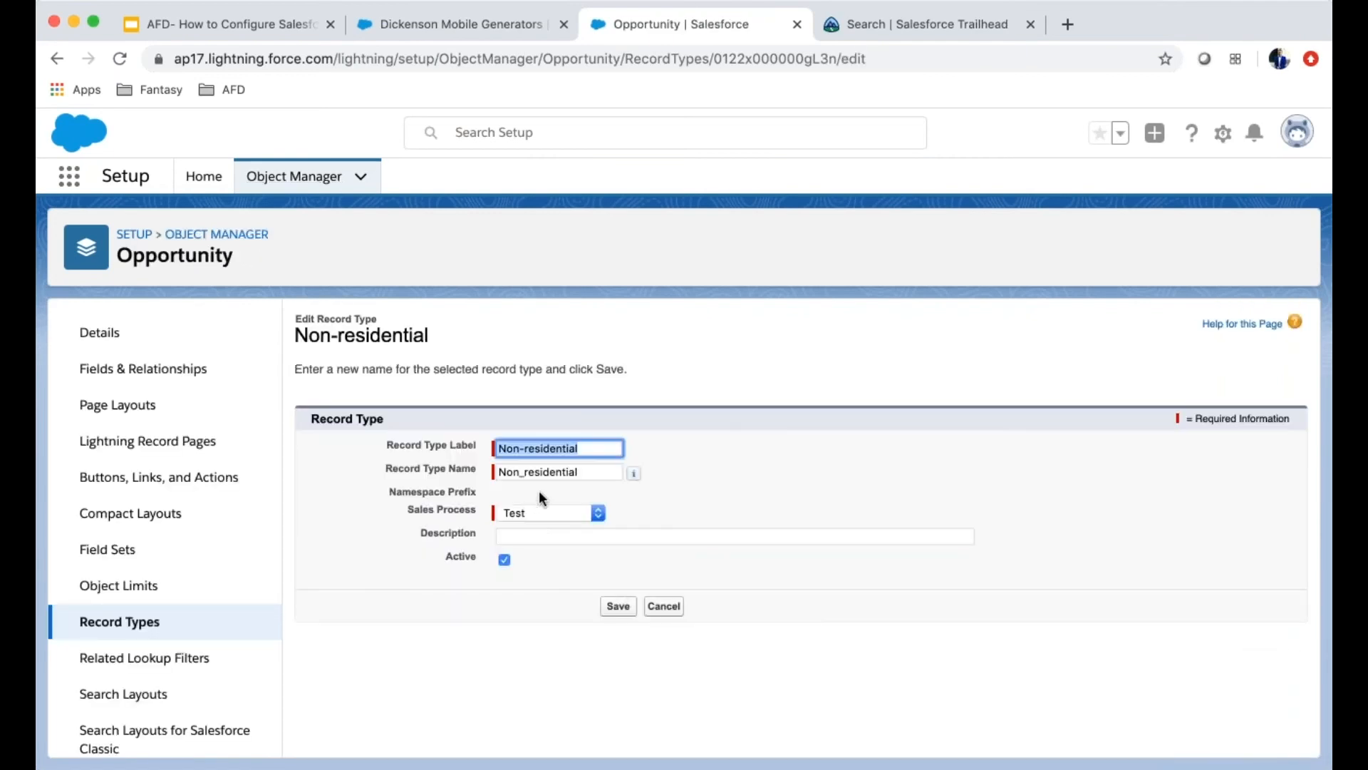
{"action": "left_click", "coordinate": [533, 511]}
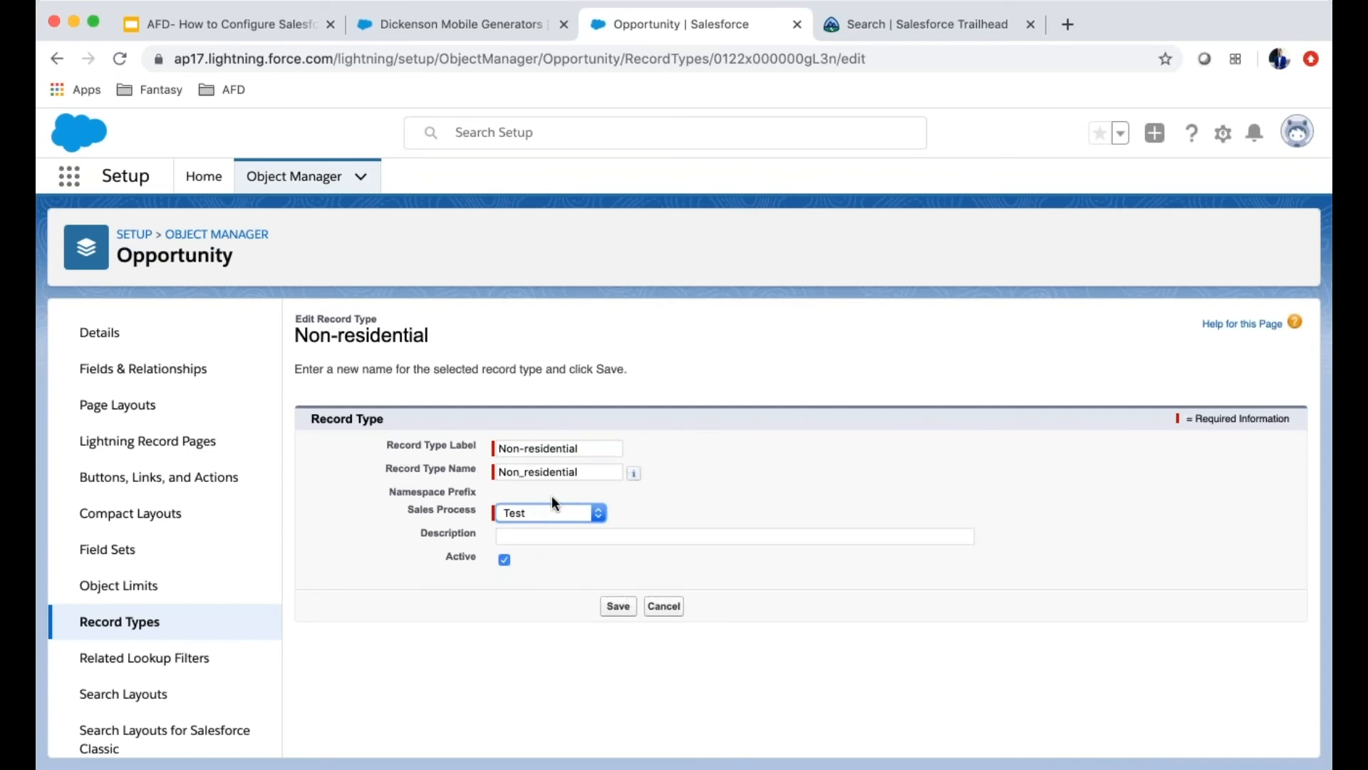
{"action": "left_click", "coordinate": [569, 479]}
{"action": "left_click", "coordinate": [618, 606]}
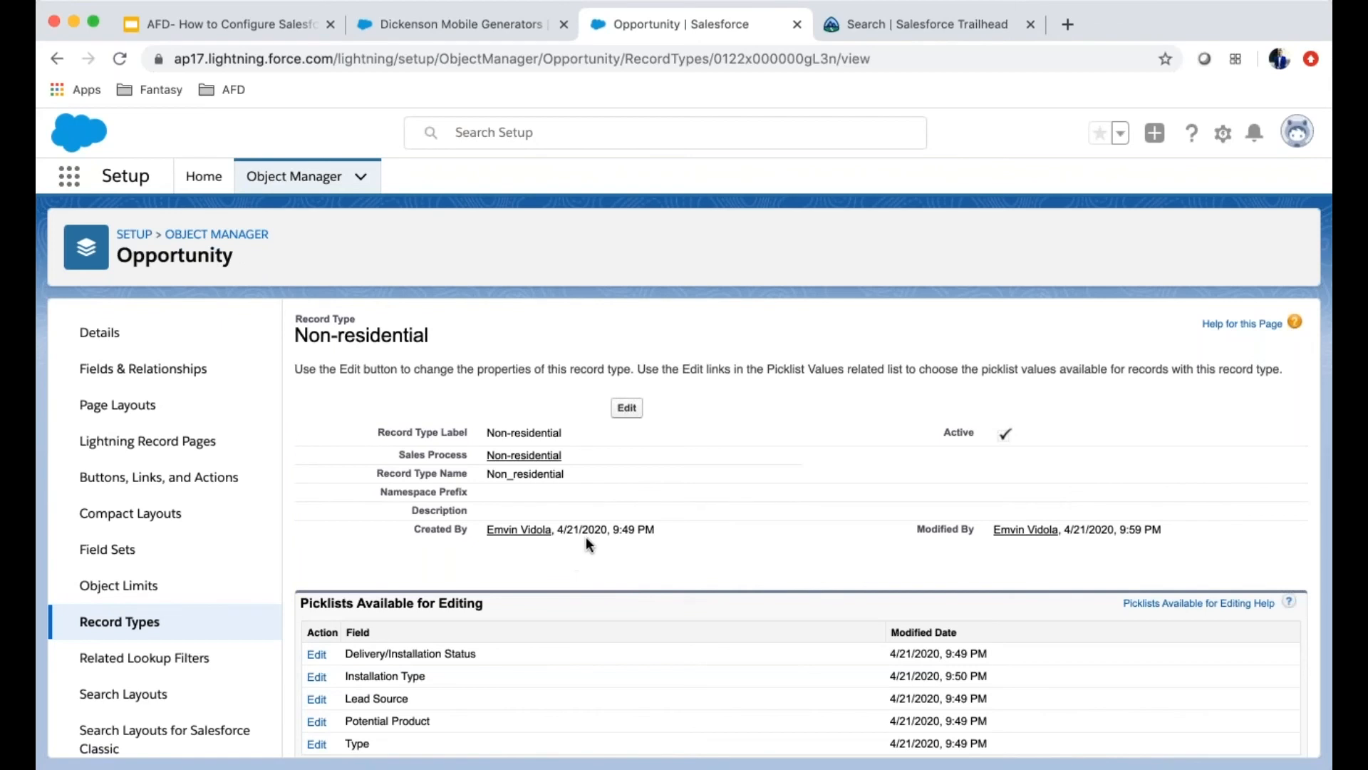
Step: Return to the record types and assign the Residential sales process to the Residential record type, saving the change
{"action": "left_click", "coordinate": [89, 625]}
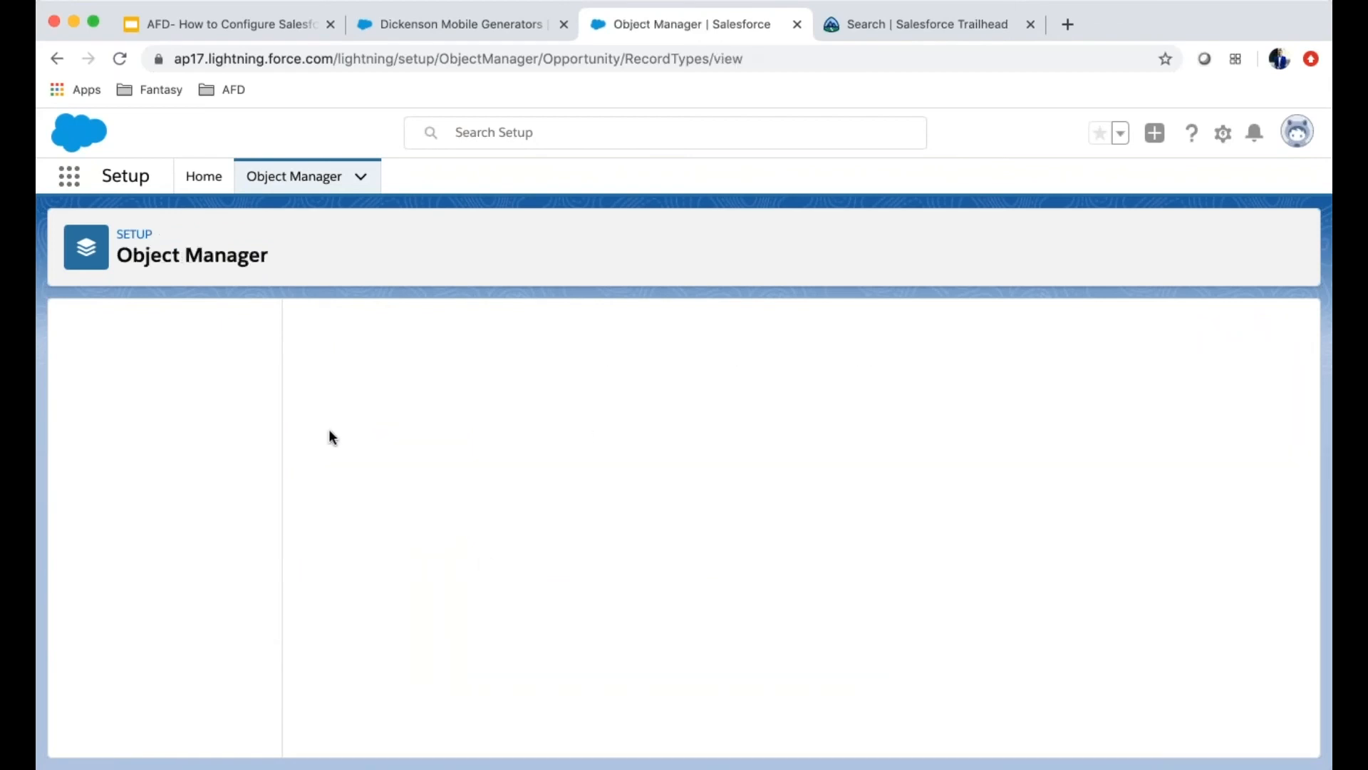
{"action": "left_click", "coordinate": [334, 467]}
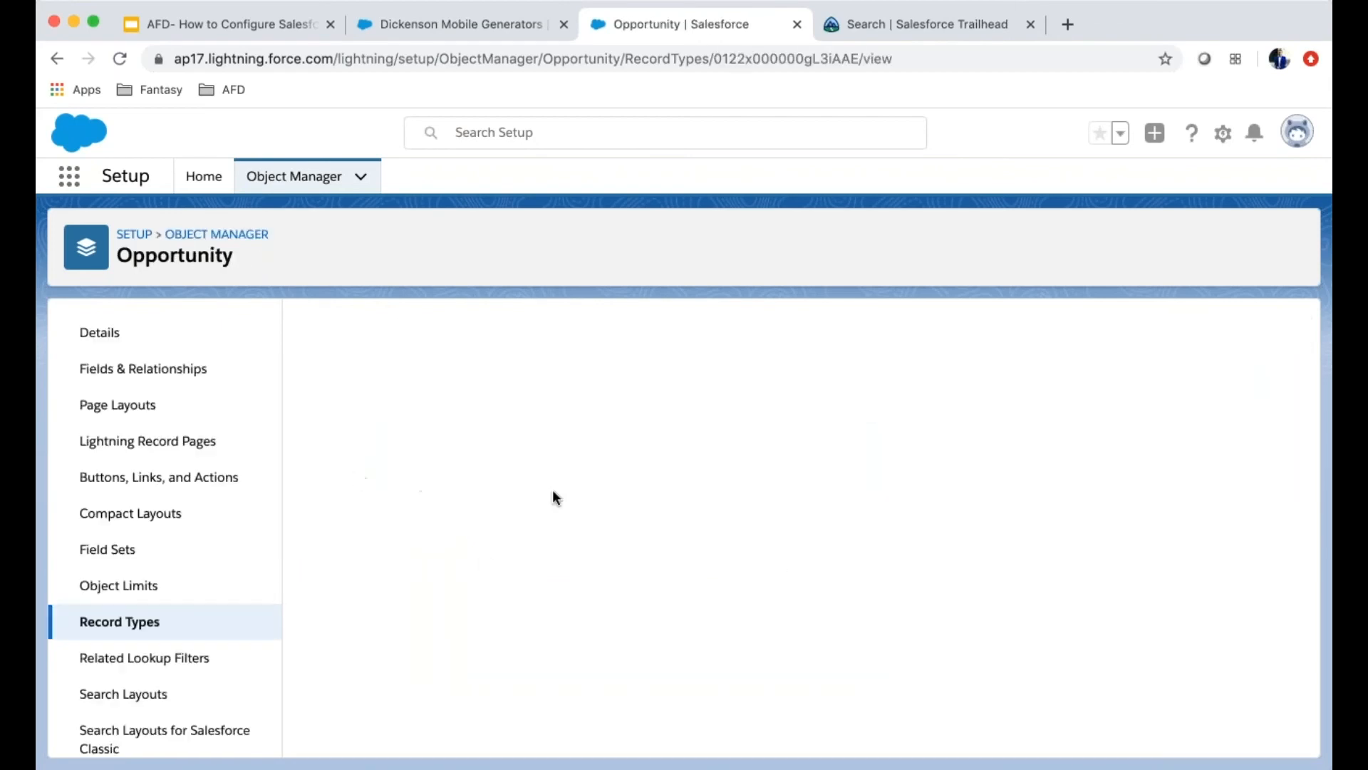
{"action": "left_click", "coordinate": [625, 417]}
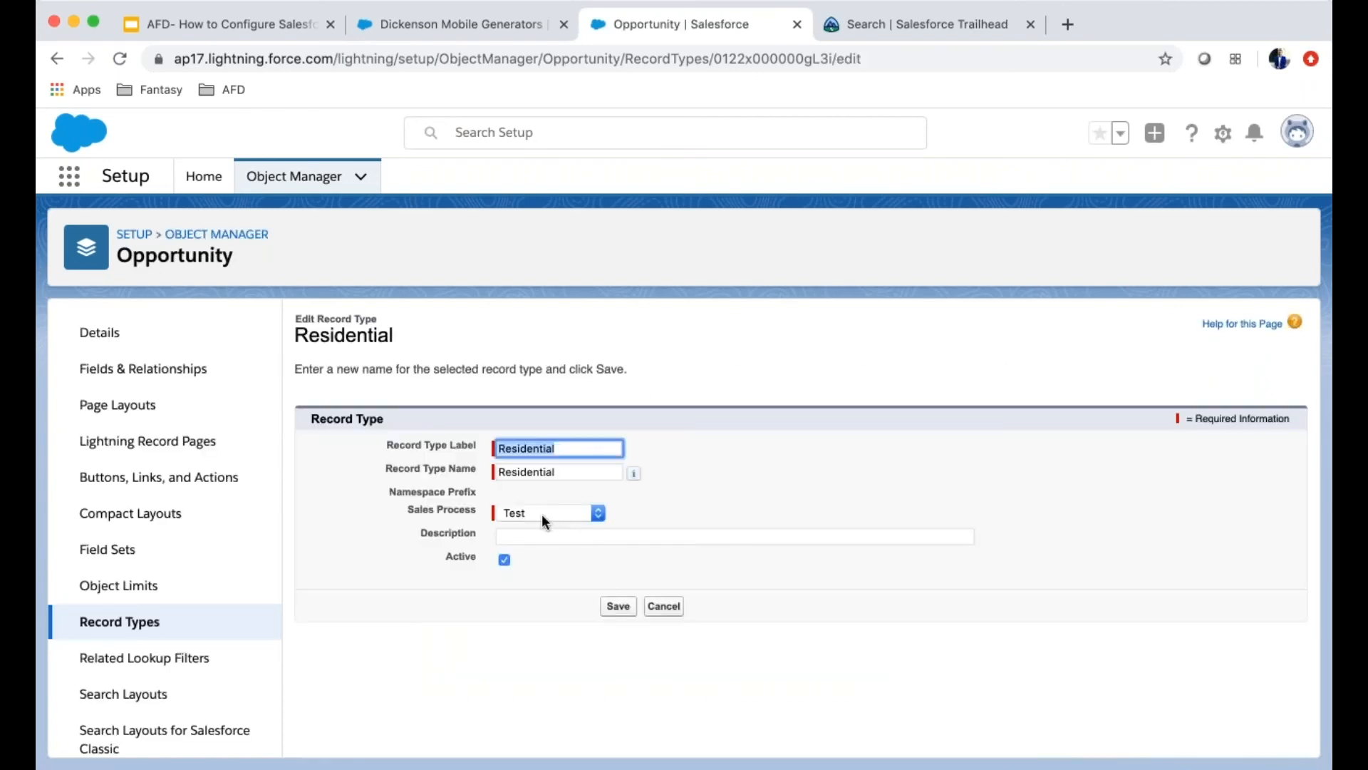
{"action": "left_click", "coordinate": [541, 514]}
{"action": "key", "text": "Down"}
{"action": "left_click", "coordinate": [618, 606]}
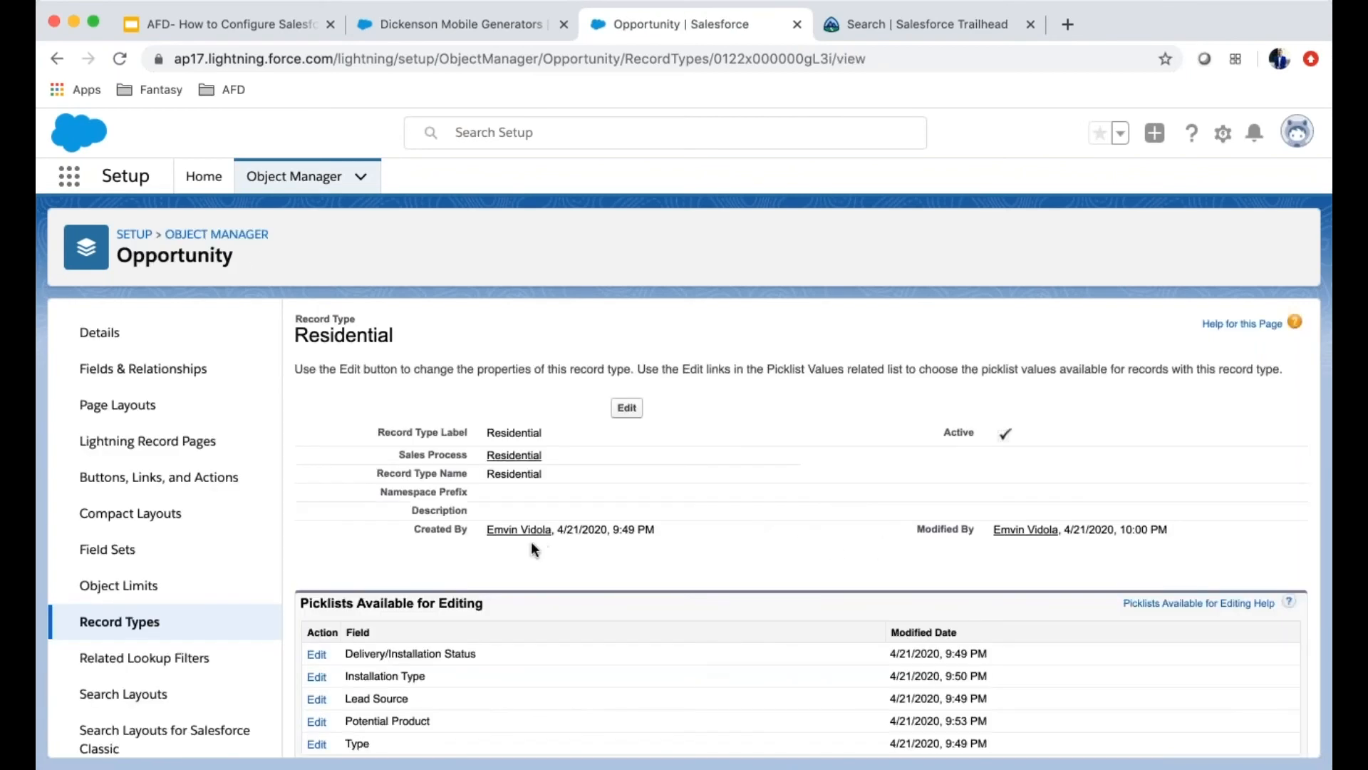
Step: Switch to the Sales Console and reload the Dickenson Mobile Generators opportunity
{"action": "left_click", "coordinate": [445, 27]}
{"action": "left_click", "coordinate": [111, 59]}
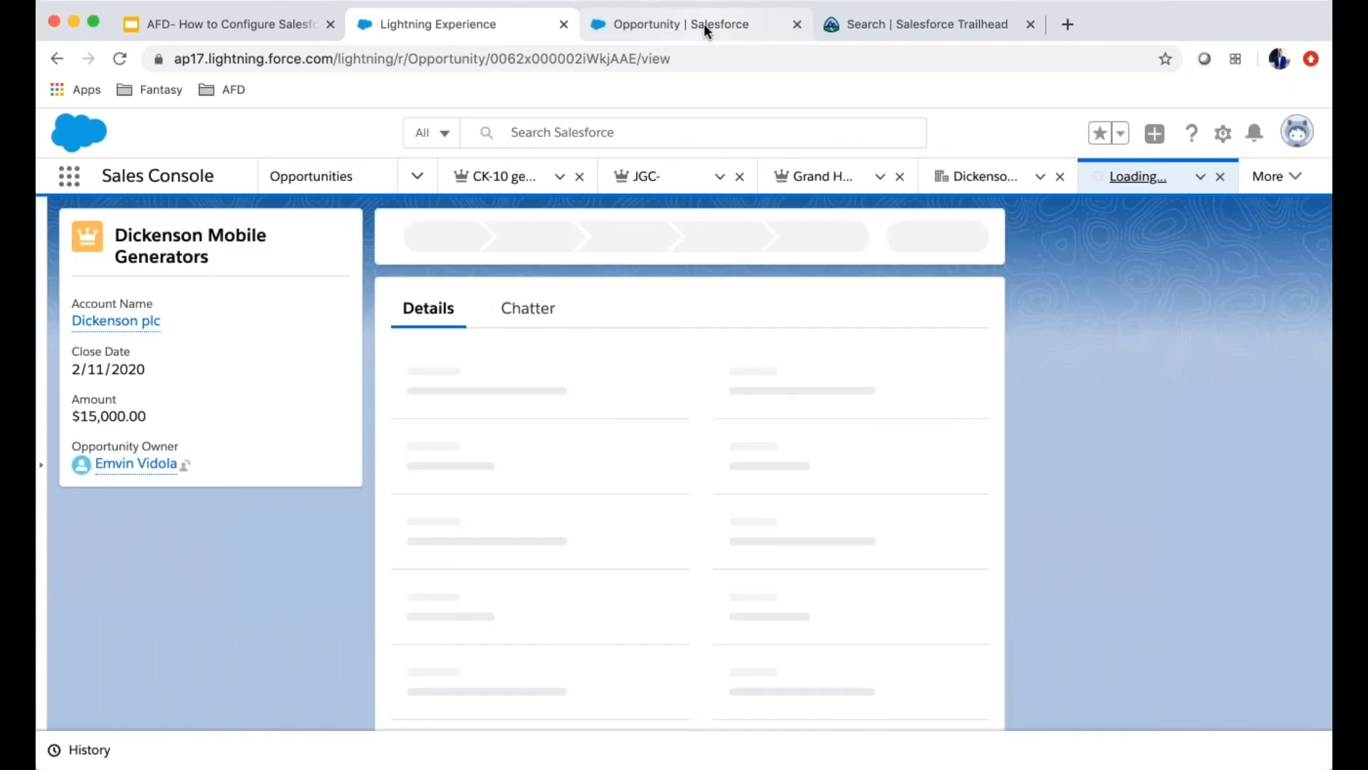
{"action": "left_click", "coordinate": [704, 24]}
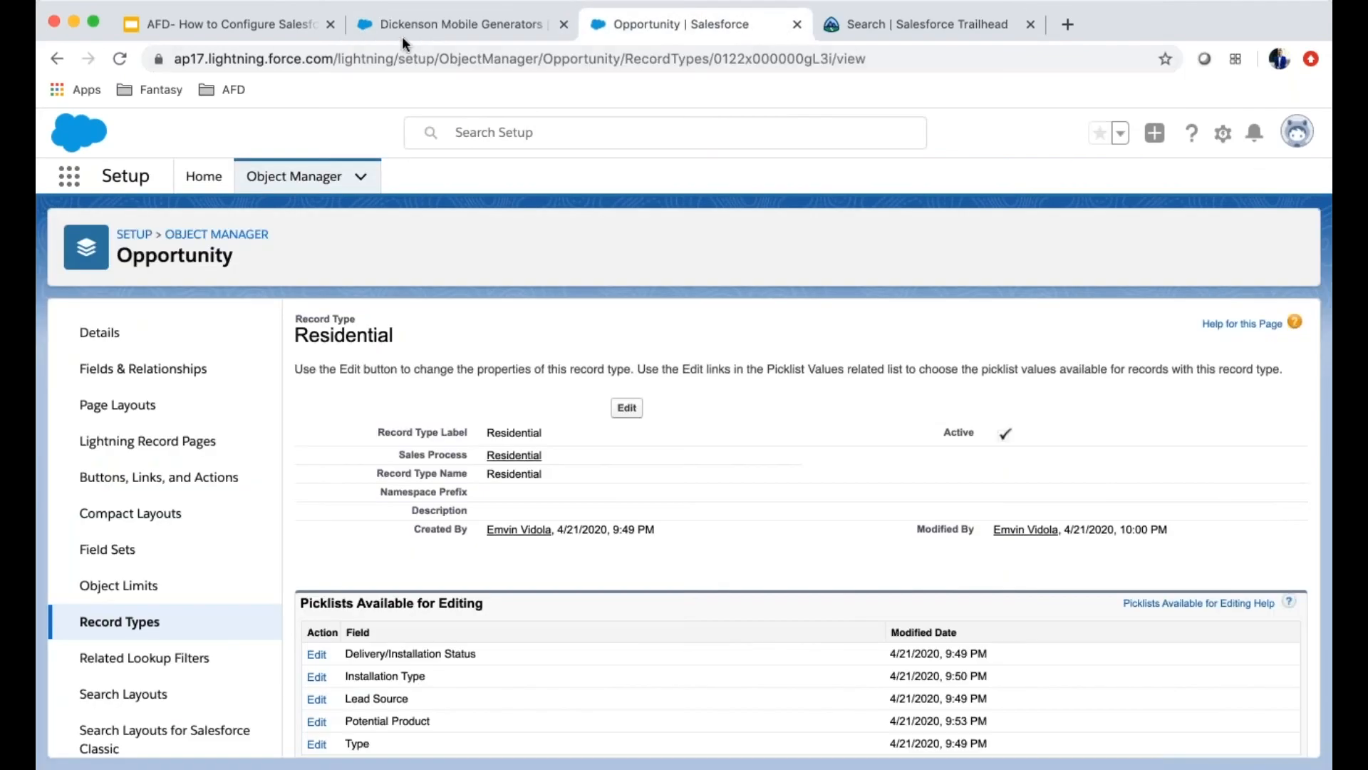
{"action": "left_click", "coordinate": [421, 36]}
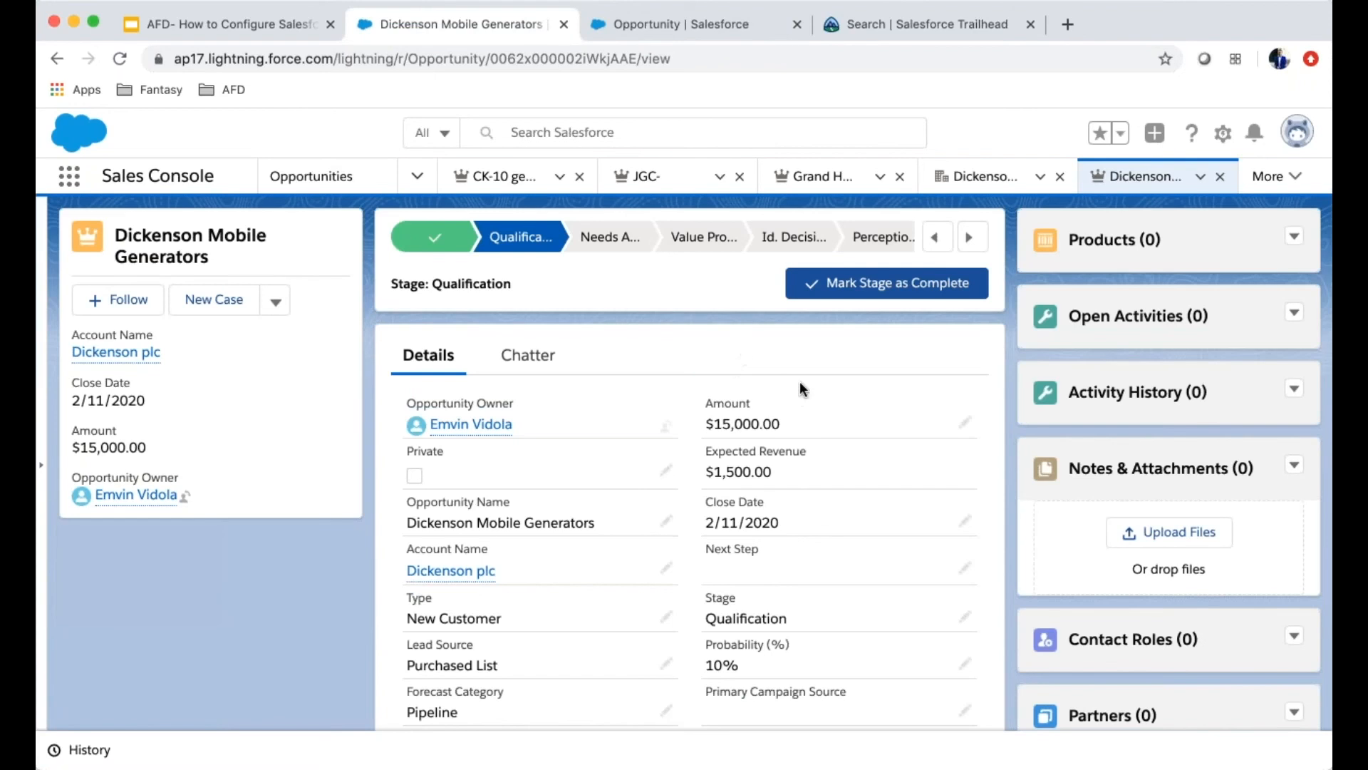
Step: Open the Dickenson plc account and start a new opportunity from it with the Residential record type
{"action": "left_click", "coordinate": [463, 573]}
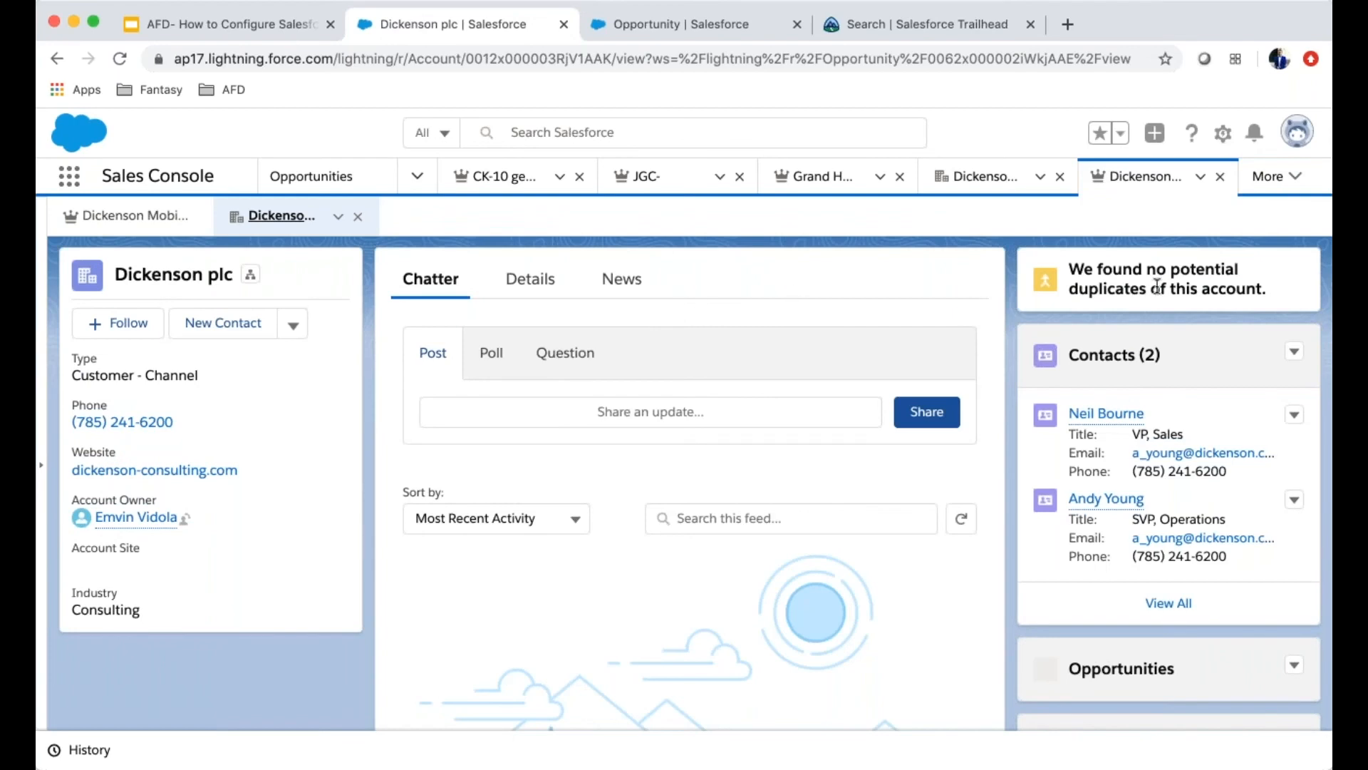
{"action": "left_click", "coordinate": [555, 279]}
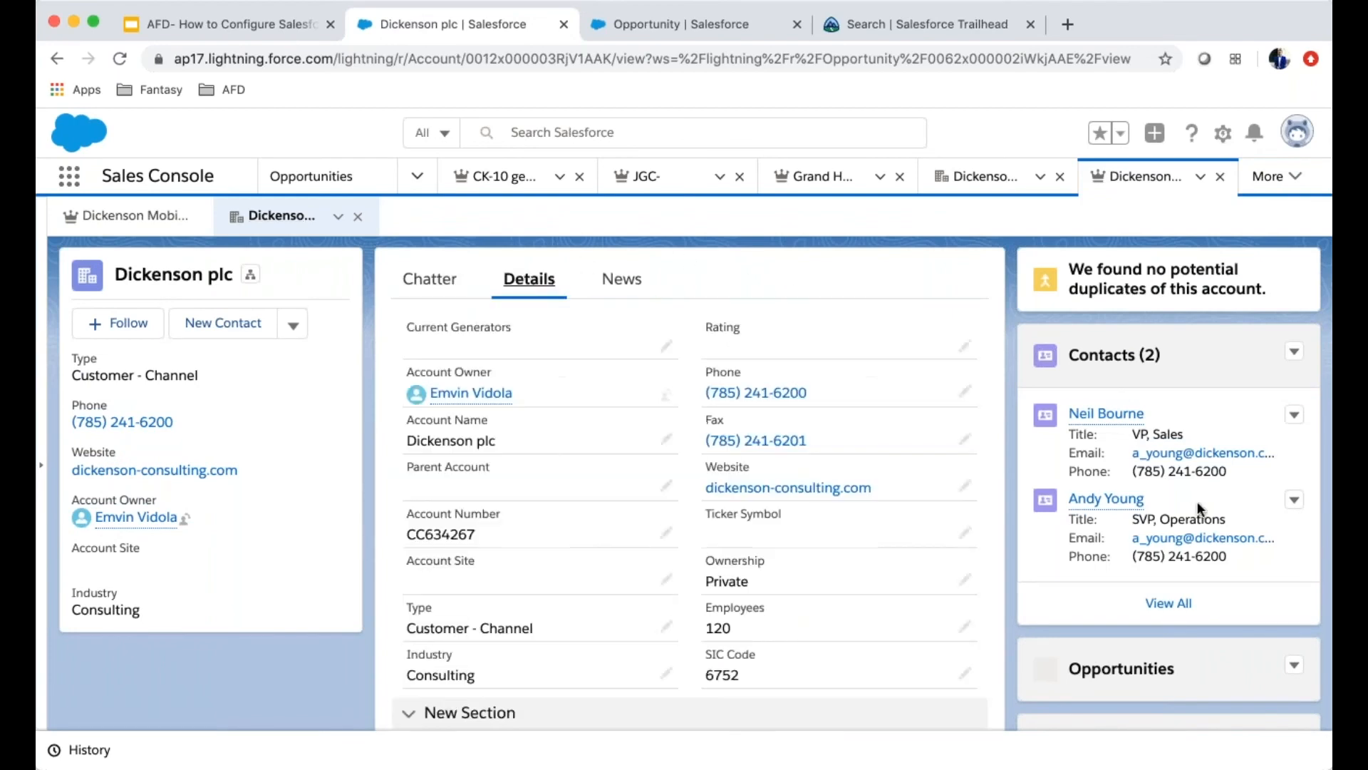
{"action": "left_click", "coordinate": [1295, 668]}
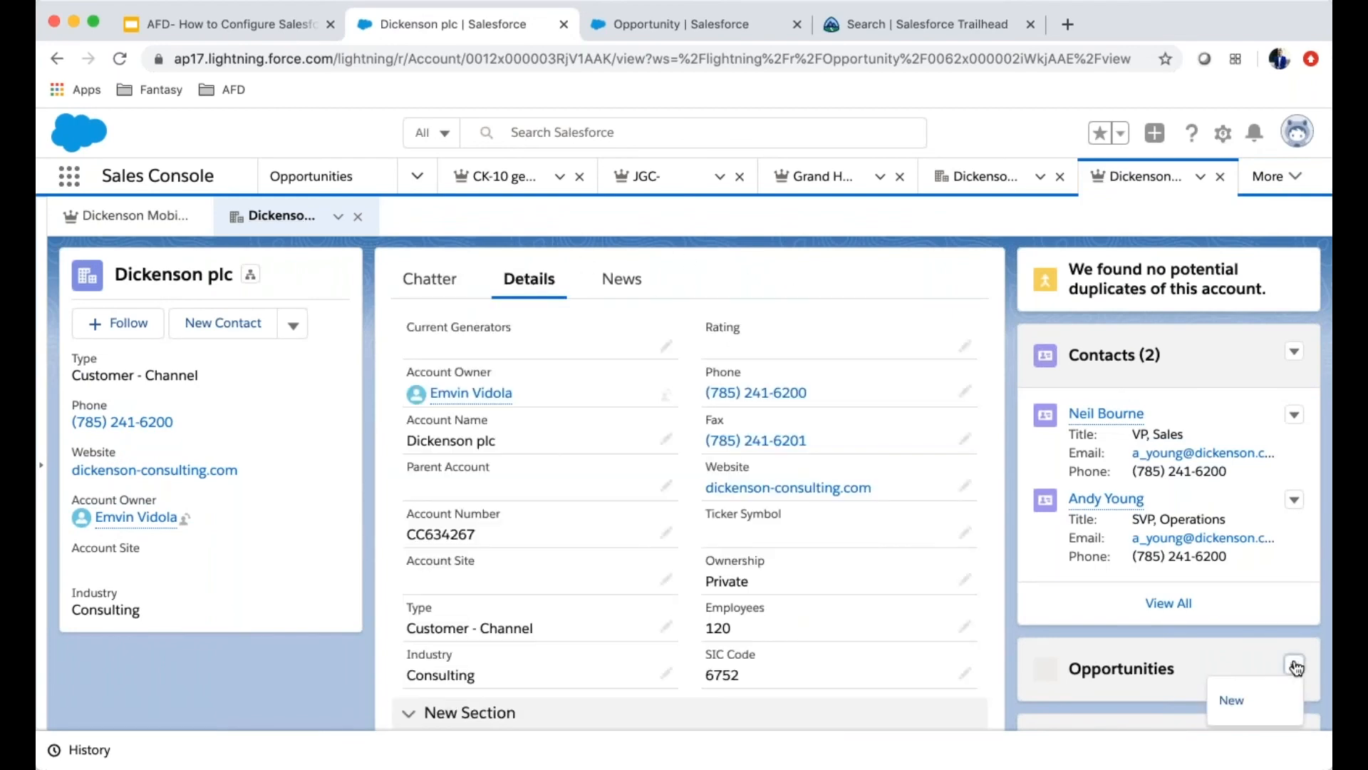
{"action": "left_click", "coordinate": [1240, 699]}
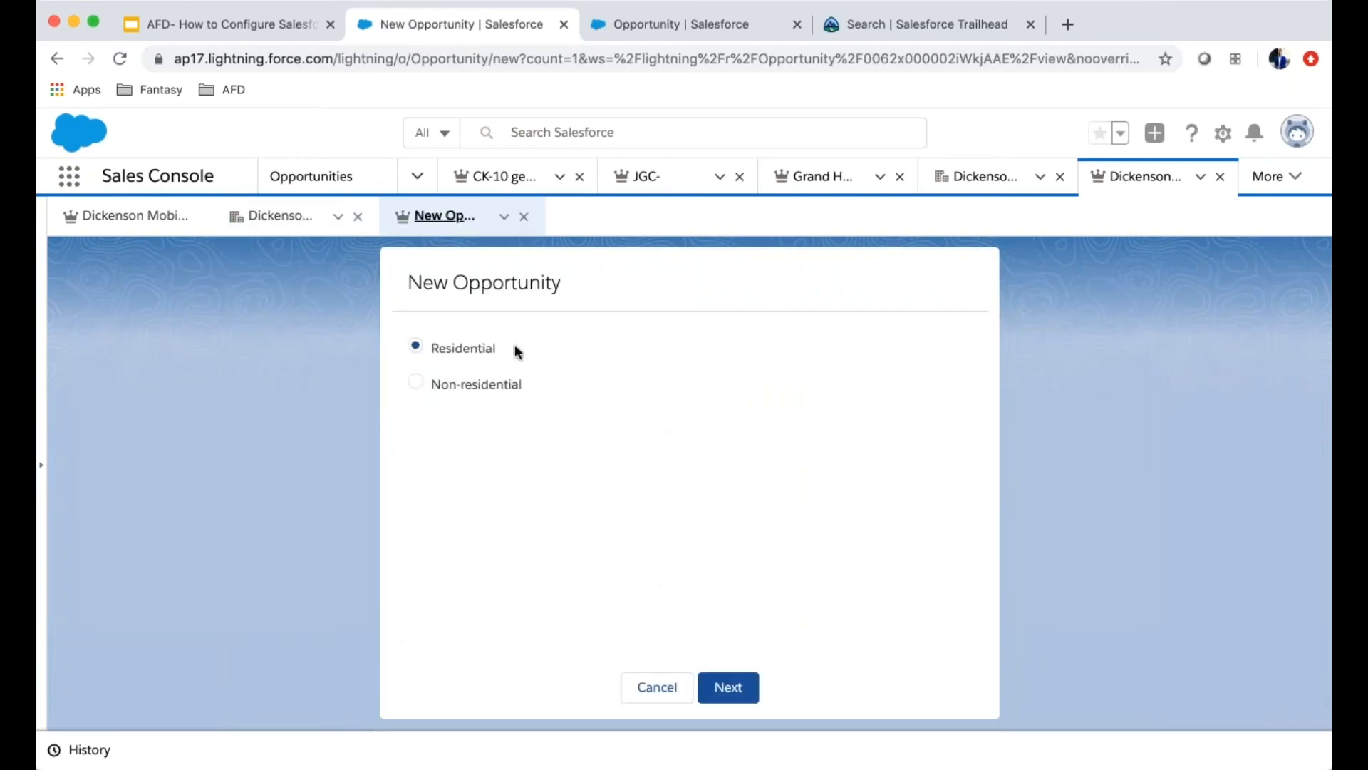
{"action": "left_click", "coordinate": [730, 687]}
Step: Name the new opportunity "DM- 10 new Generators" and set its close date to 5/18/2020
{"action": "left_click", "coordinate": [548, 529]}
{"action": "type", "text": "10"}
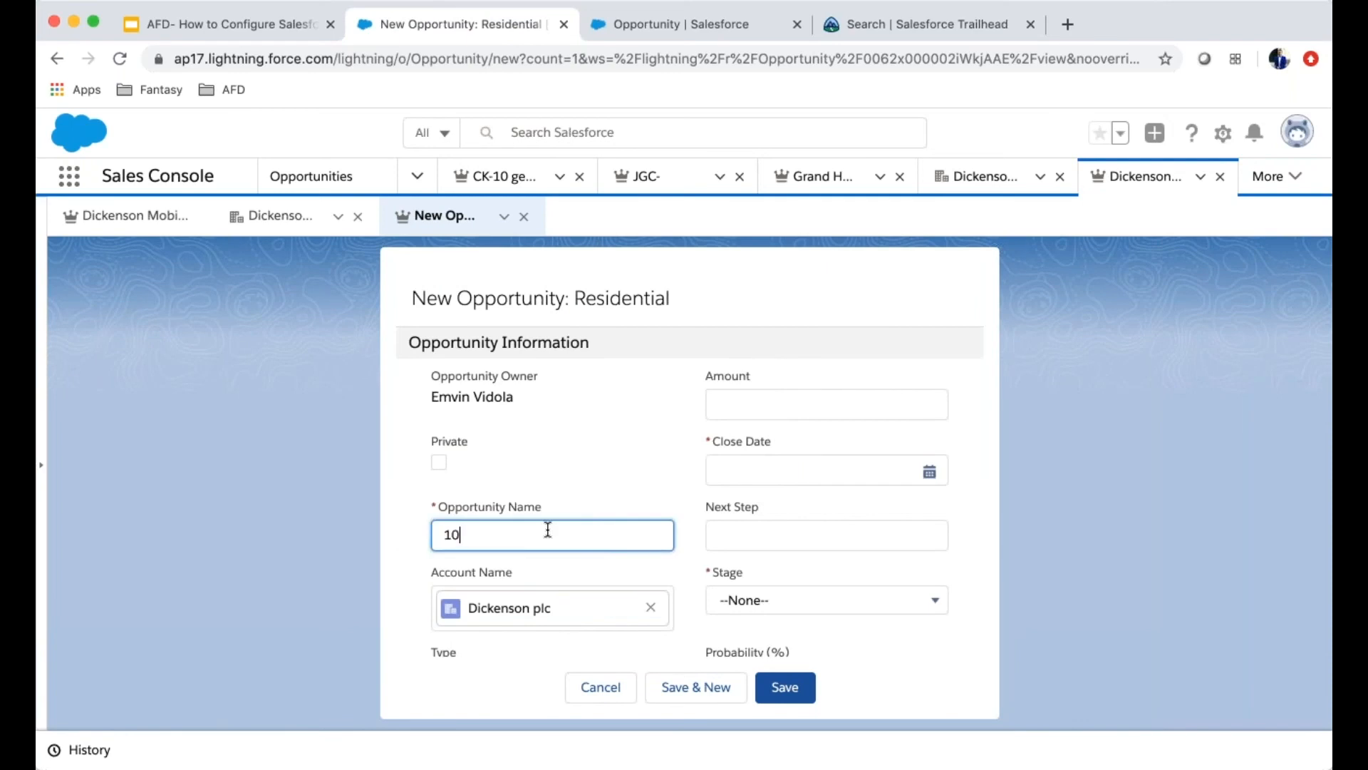
{"action": "type", "text": " new Generators"}
{"action": "left_click", "coordinate": [442, 535]}
{"action": "type", "text": "DM-"}
{"action": "scroll", "coordinate": [713, 442], "scroll_direction": "down", "scroll_amount": 2}
{"action": "left_click", "coordinate": [846, 406]}
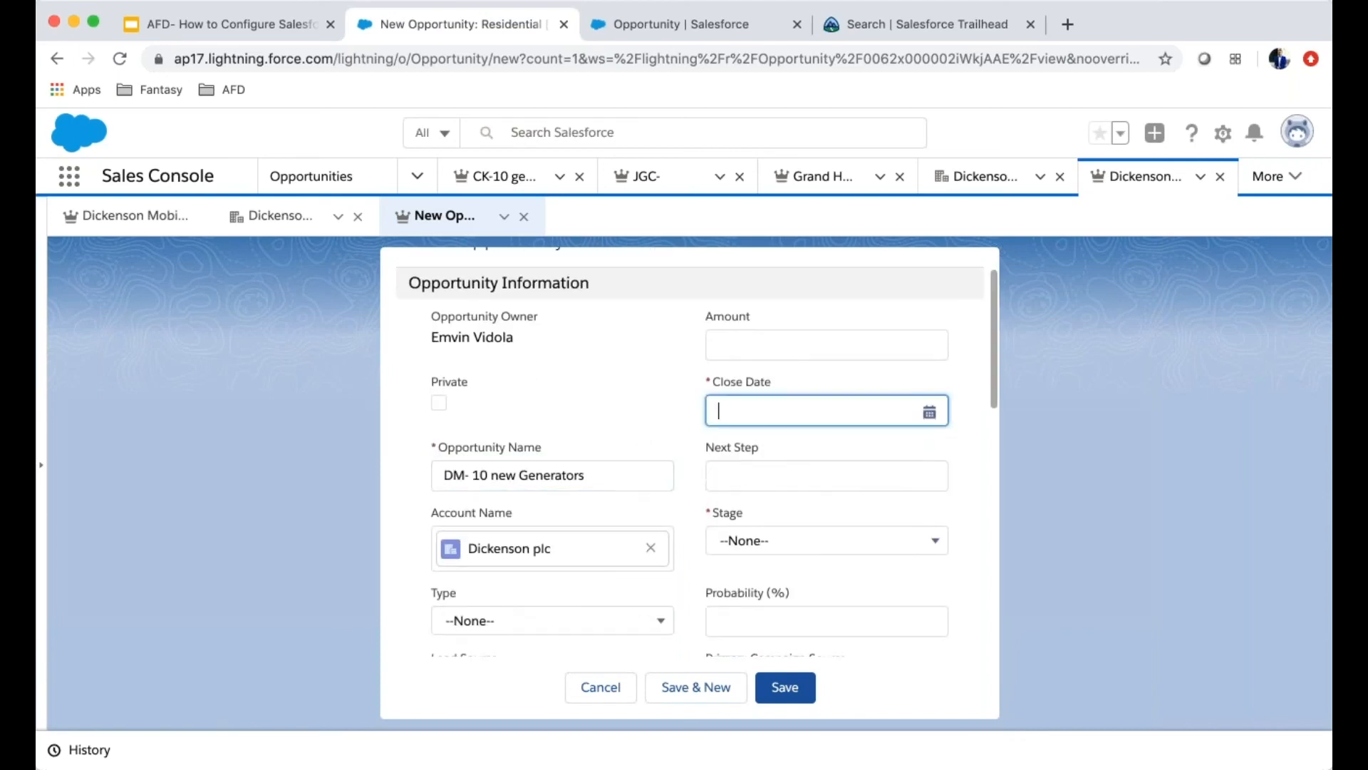
{"action": "left_click", "coordinate": [890, 325]}
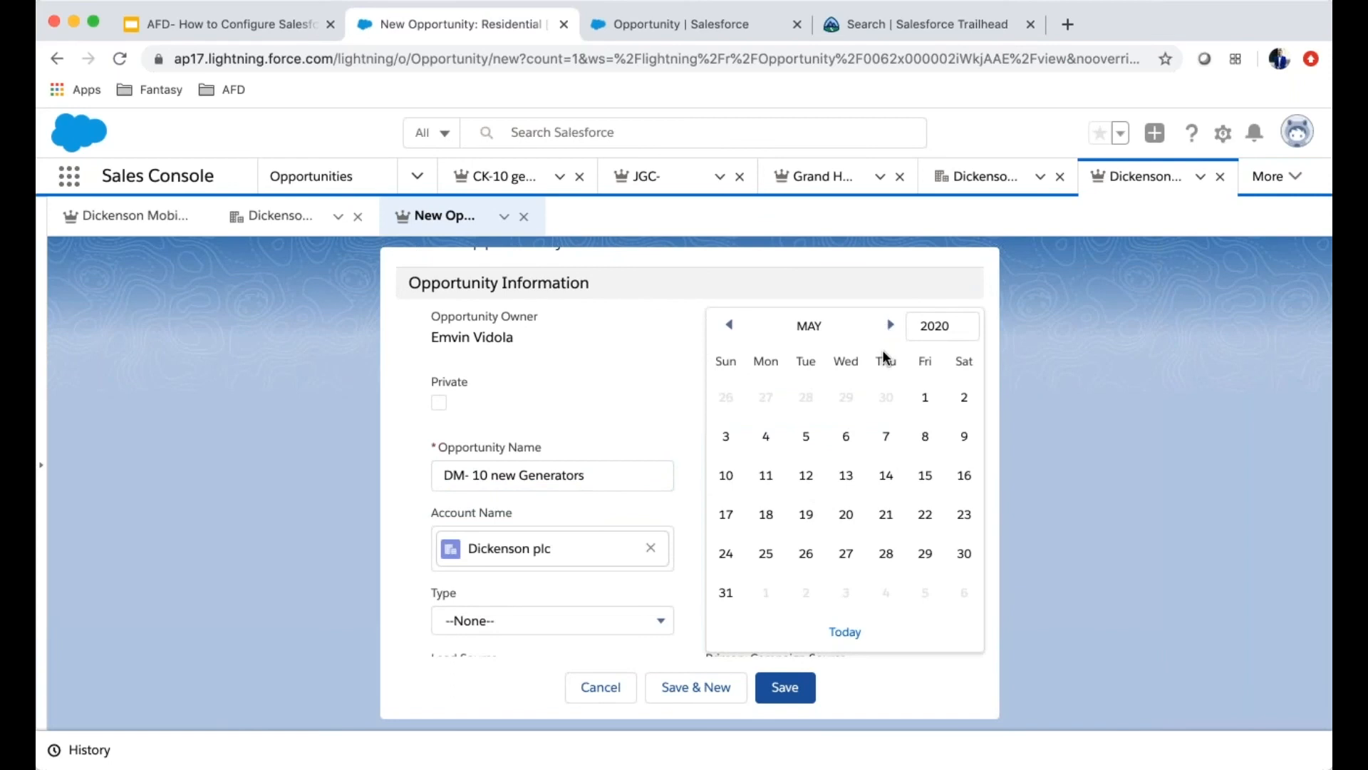
{"action": "left_click", "coordinate": [766, 516]}
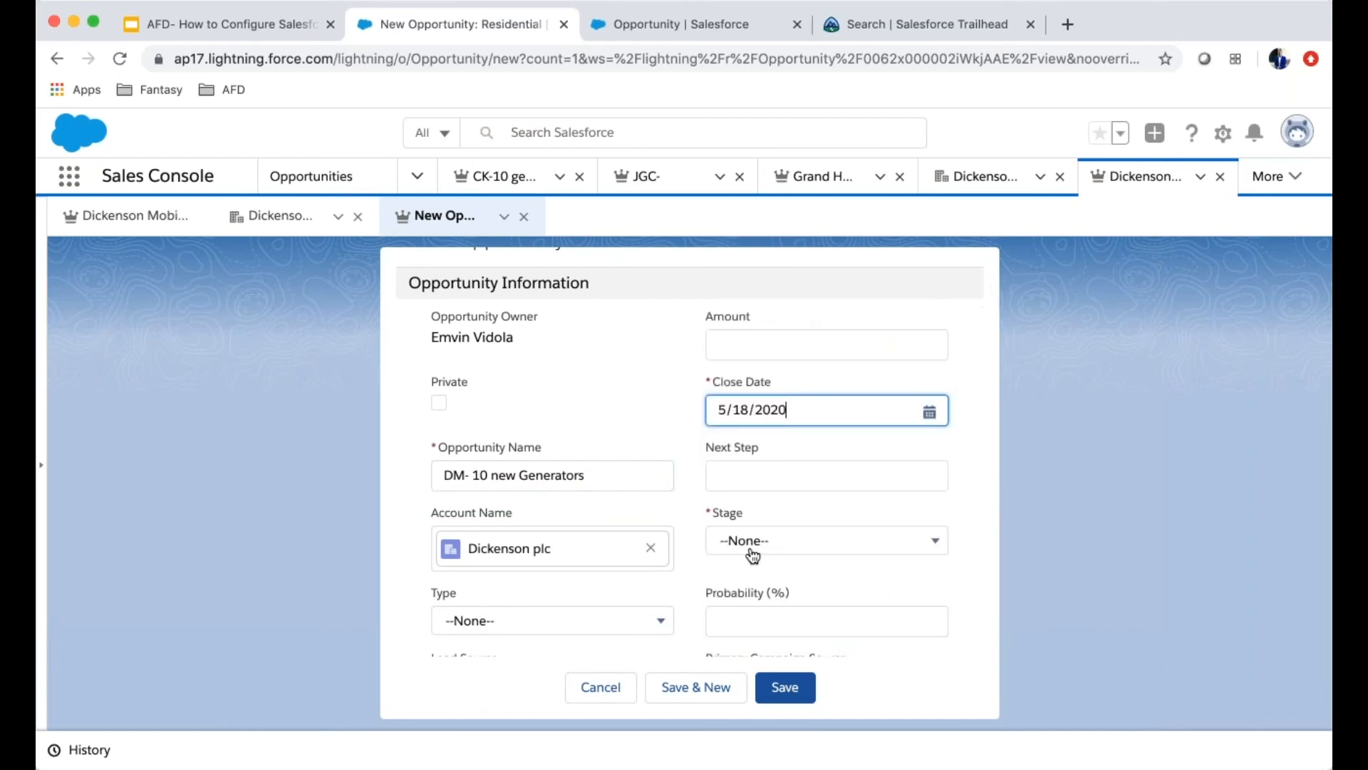
Step: Set the new opportunity's stage to Prospecting
{"action": "left_click", "coordinate": [870, 553]}
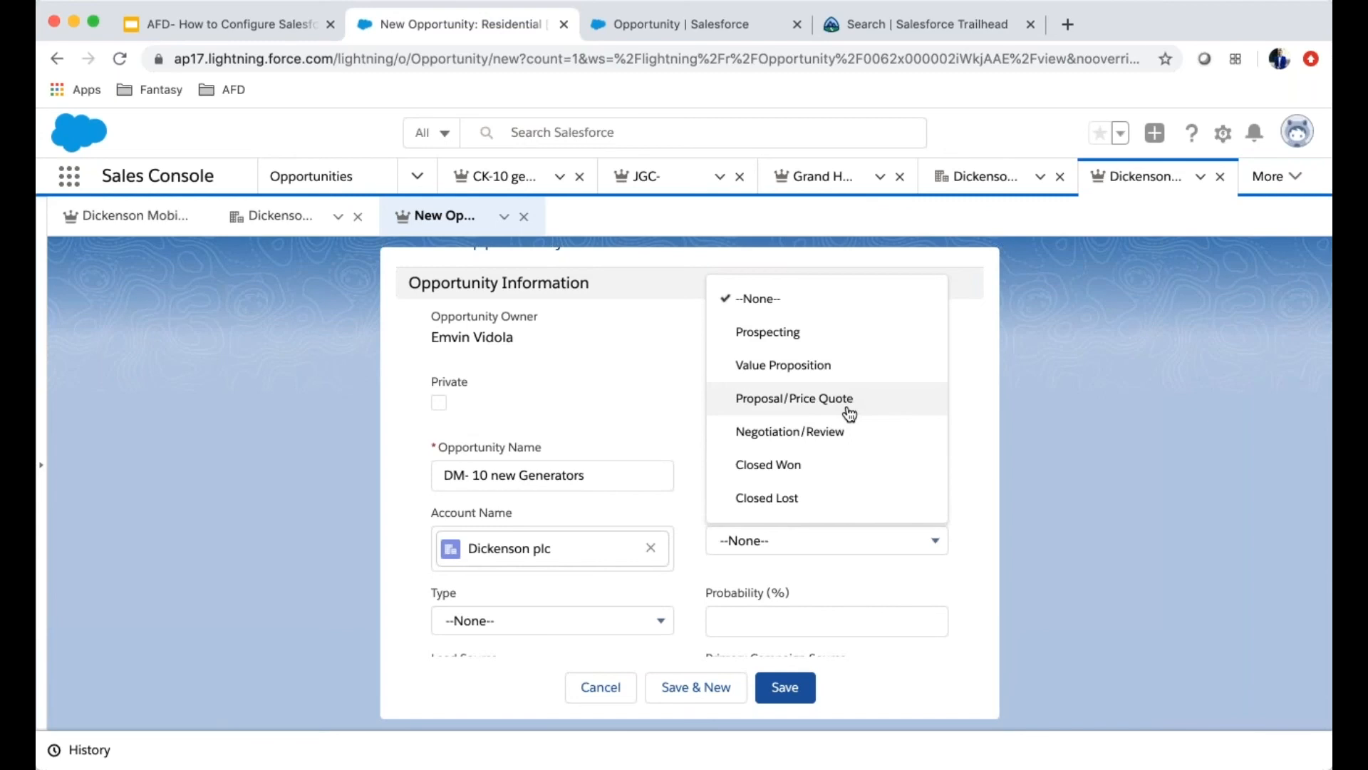
{"action": "left_click", "coordinate": [824, 334]}
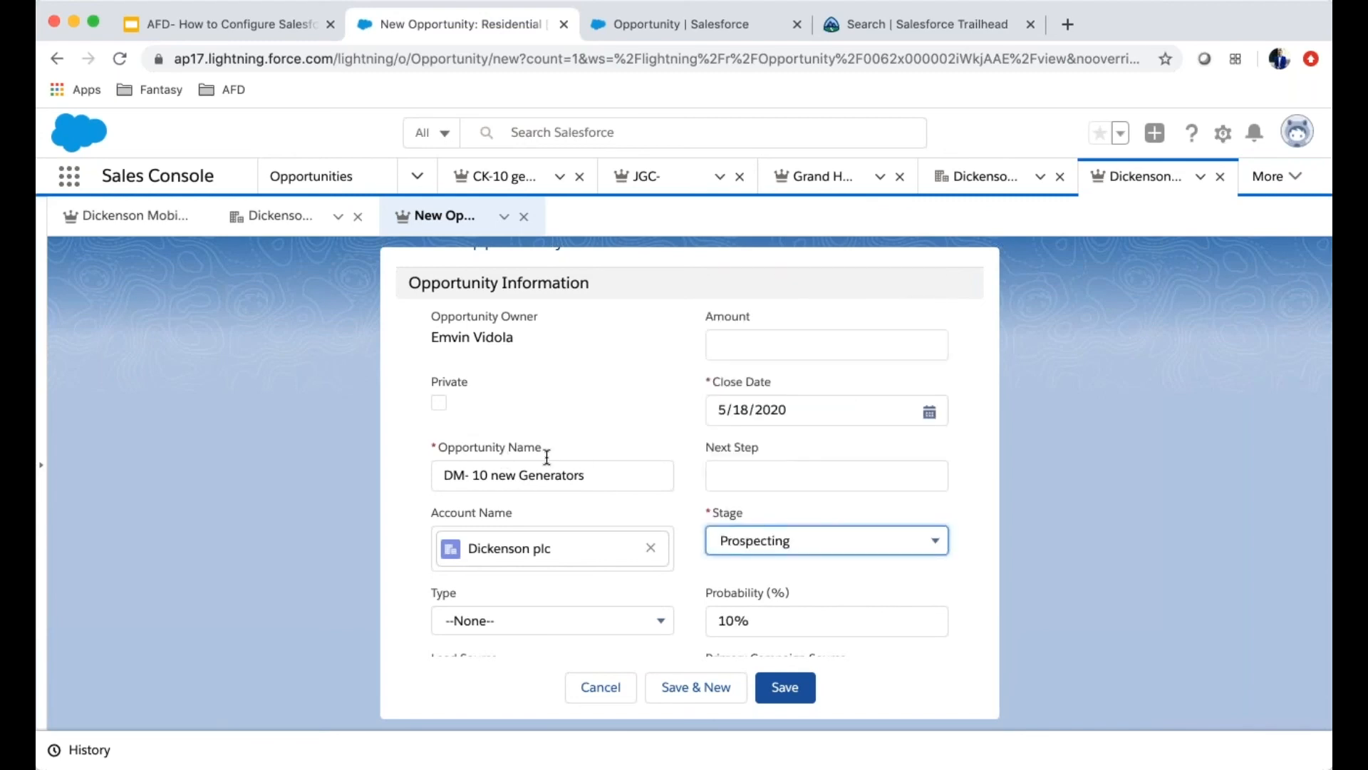
{"action": "scroll", "coordinate": [651, 610], "scroll_direction": "down", "scroll_amount": 3}
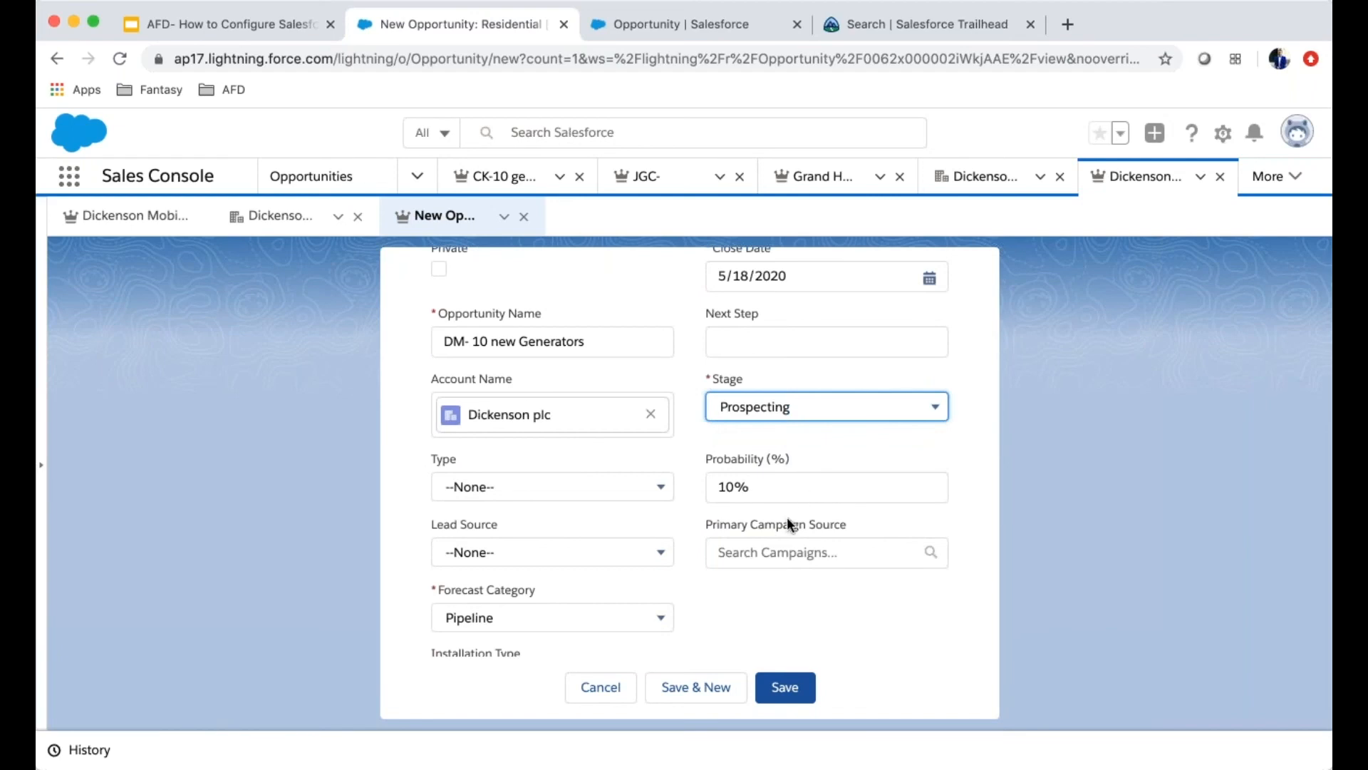
Step: Set the new opportunity's stage to Proposal/Price Quote and its probability to 73%
{"action": "left_click", "coordinate": [779, 409]}
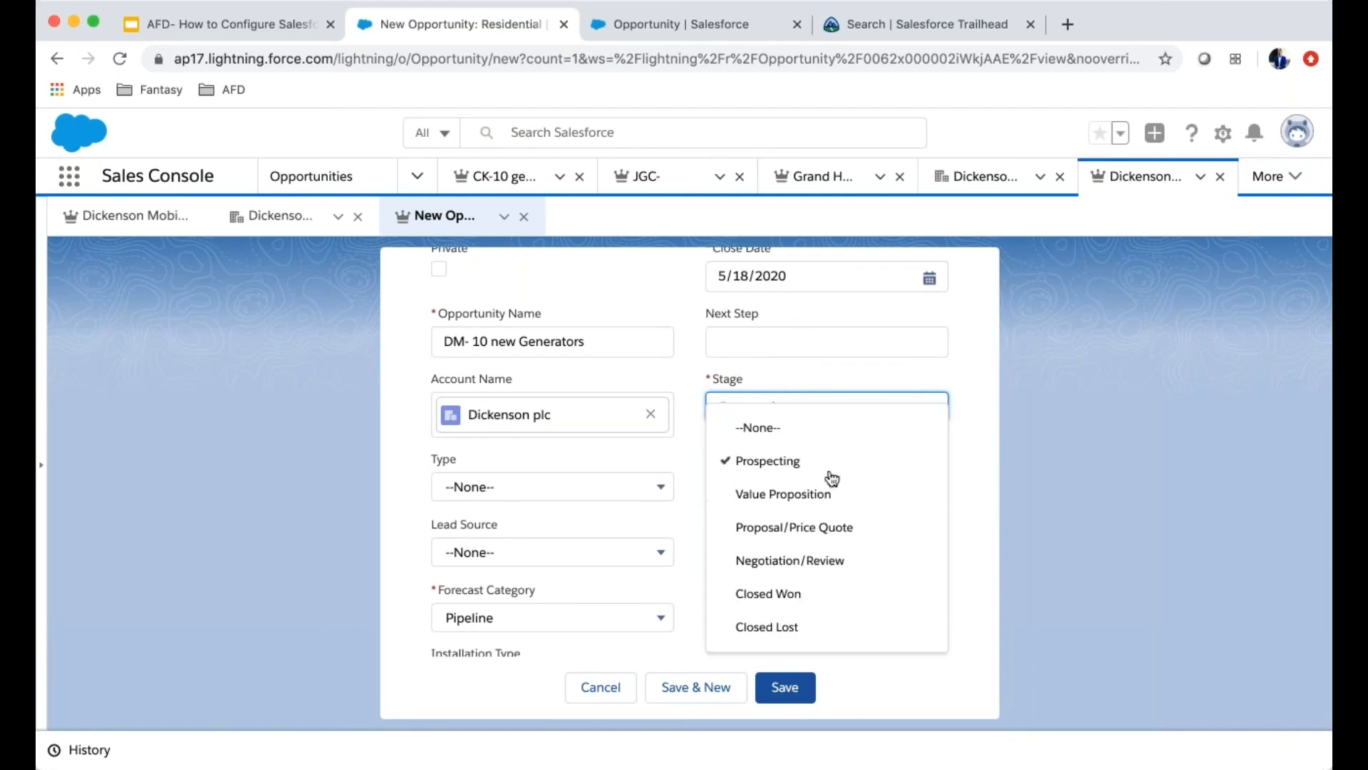
{"action": "left_click", "coordinate": [808, 535]}
{"action": "left_click", "coordinate": [754, 492]}
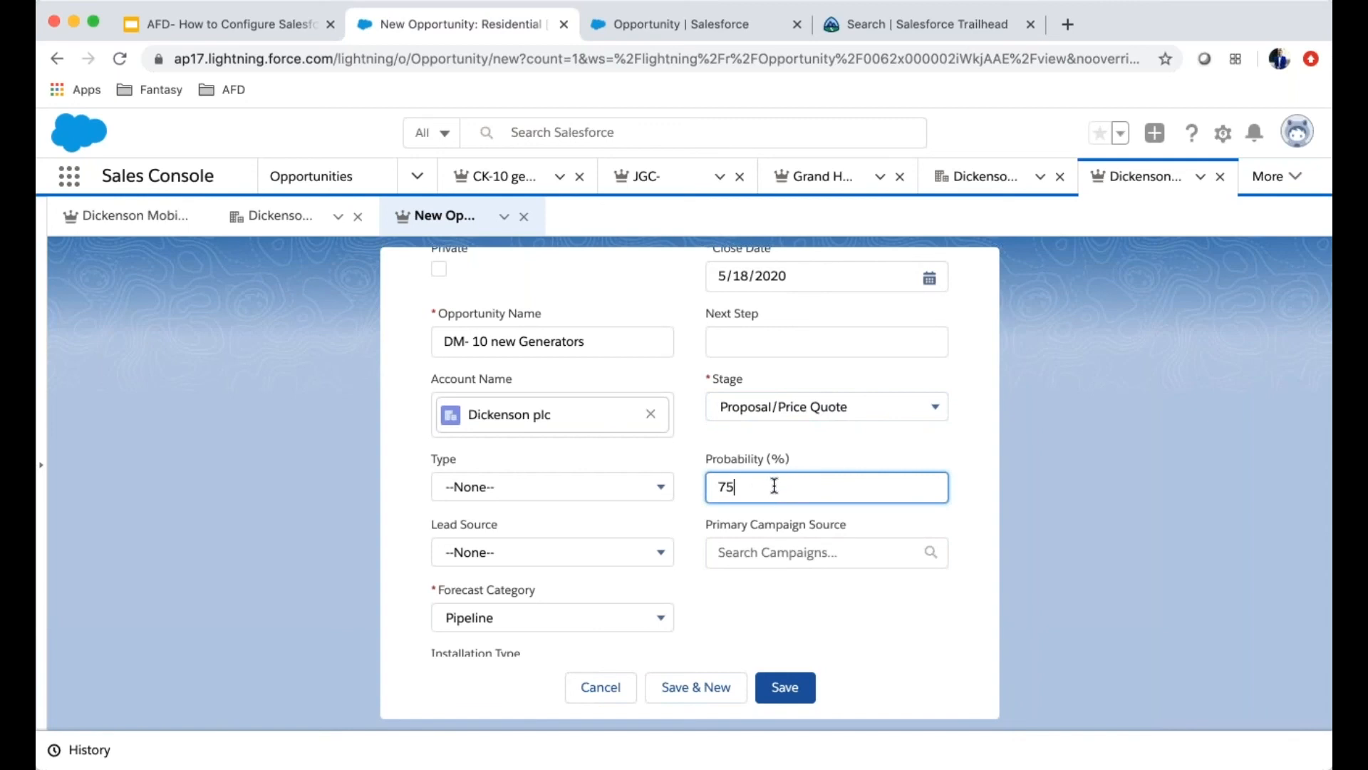
{"action": "type", "text": "3"}
{"action": "left_click", "coordinate": [681, 465]}
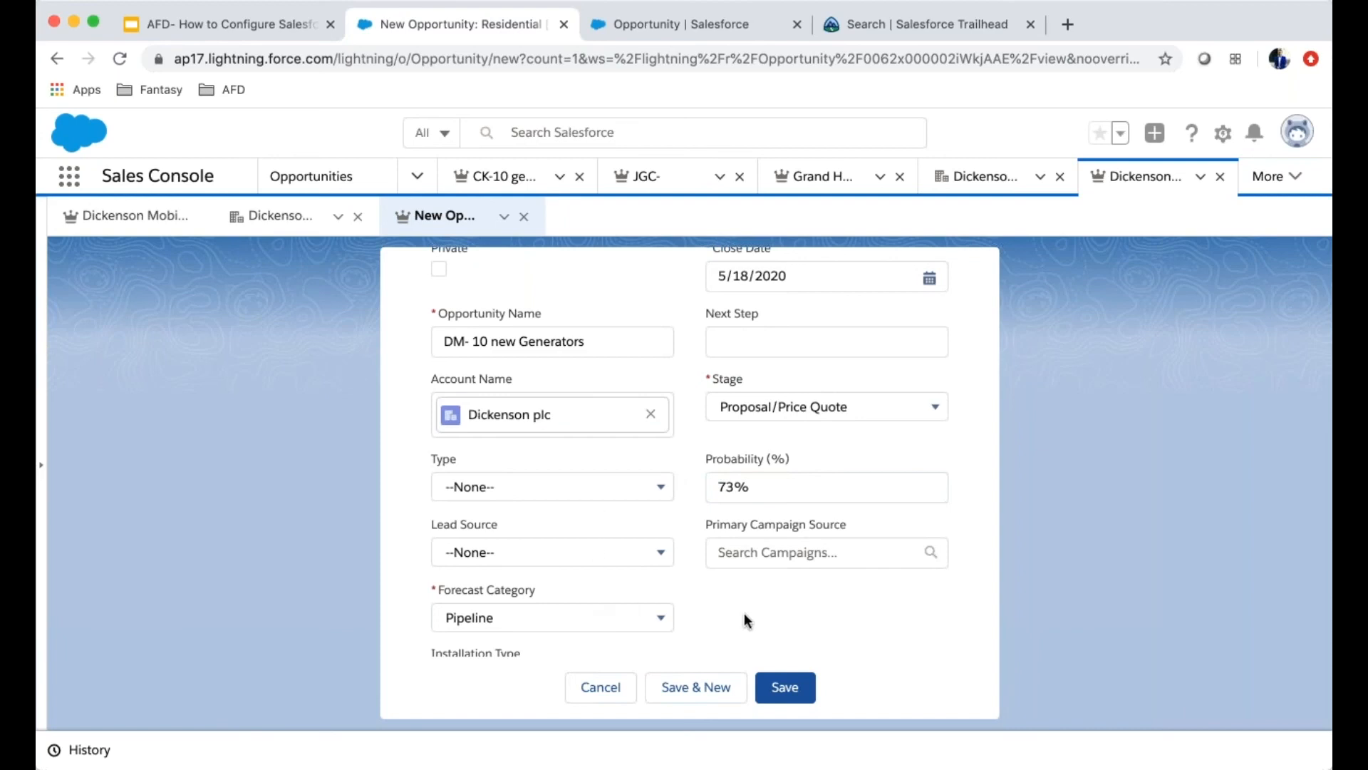
Step: Set the new opportunity's installation type to Condominium and potential product to RC112, and save the record
{"action": "scroll", "coordinate": [744, 613], "scroll_direction": "down", "scroll_amount": 3}
{"action": "left_click", "coordinate": [535, 544]}
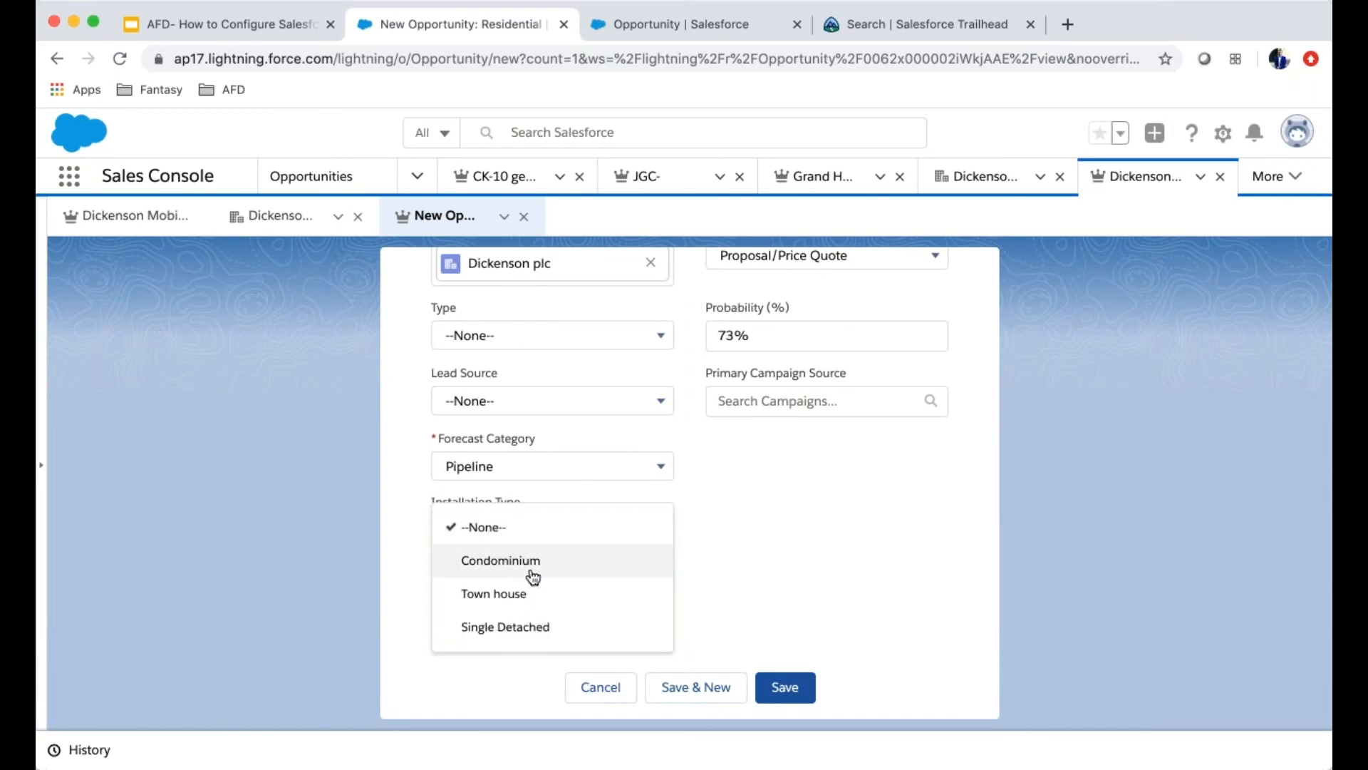
{"action": "left_click", "coordinate": [533, 578]}
{"action": "left_click", "coordinate": [490, 614]}
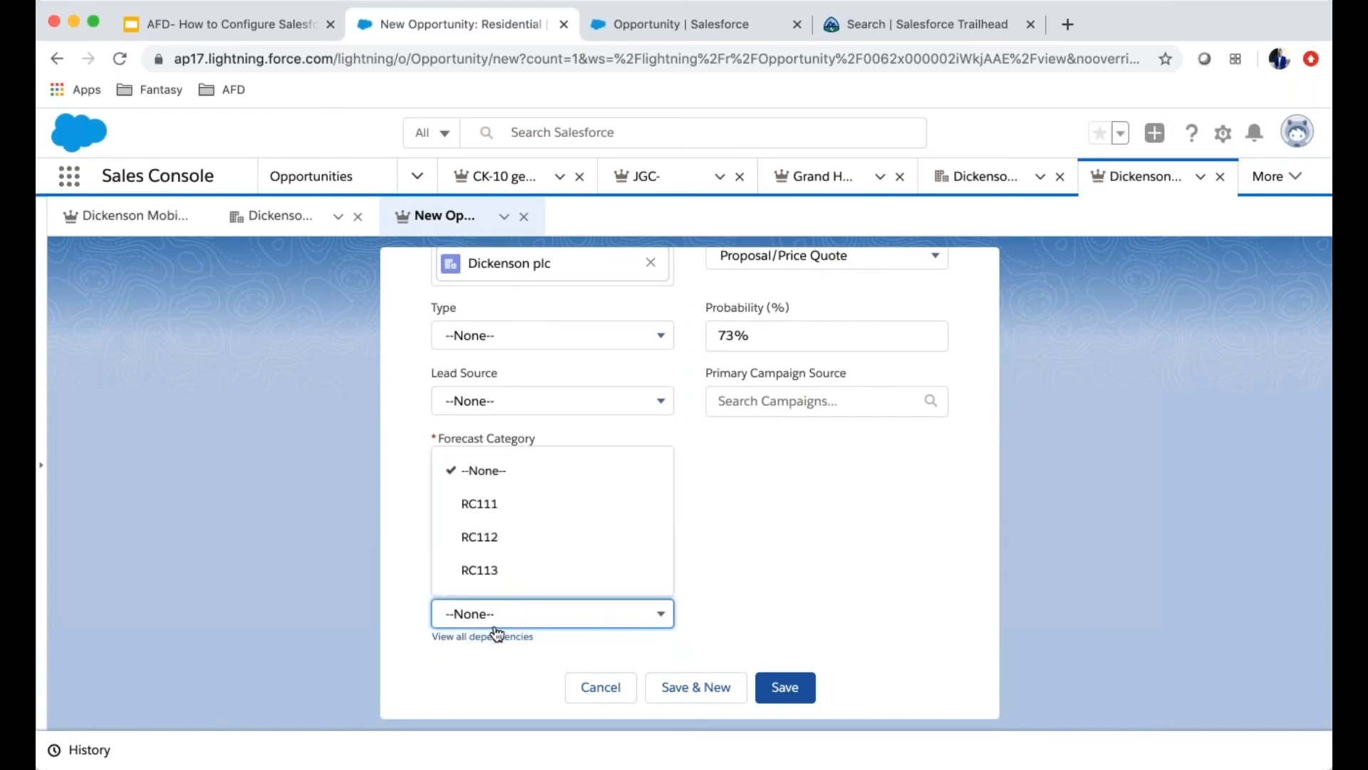
{"action": "left_click", "coordinate": [539, 551]}
{"action": "left_click", "coordinate": [787, 701]}
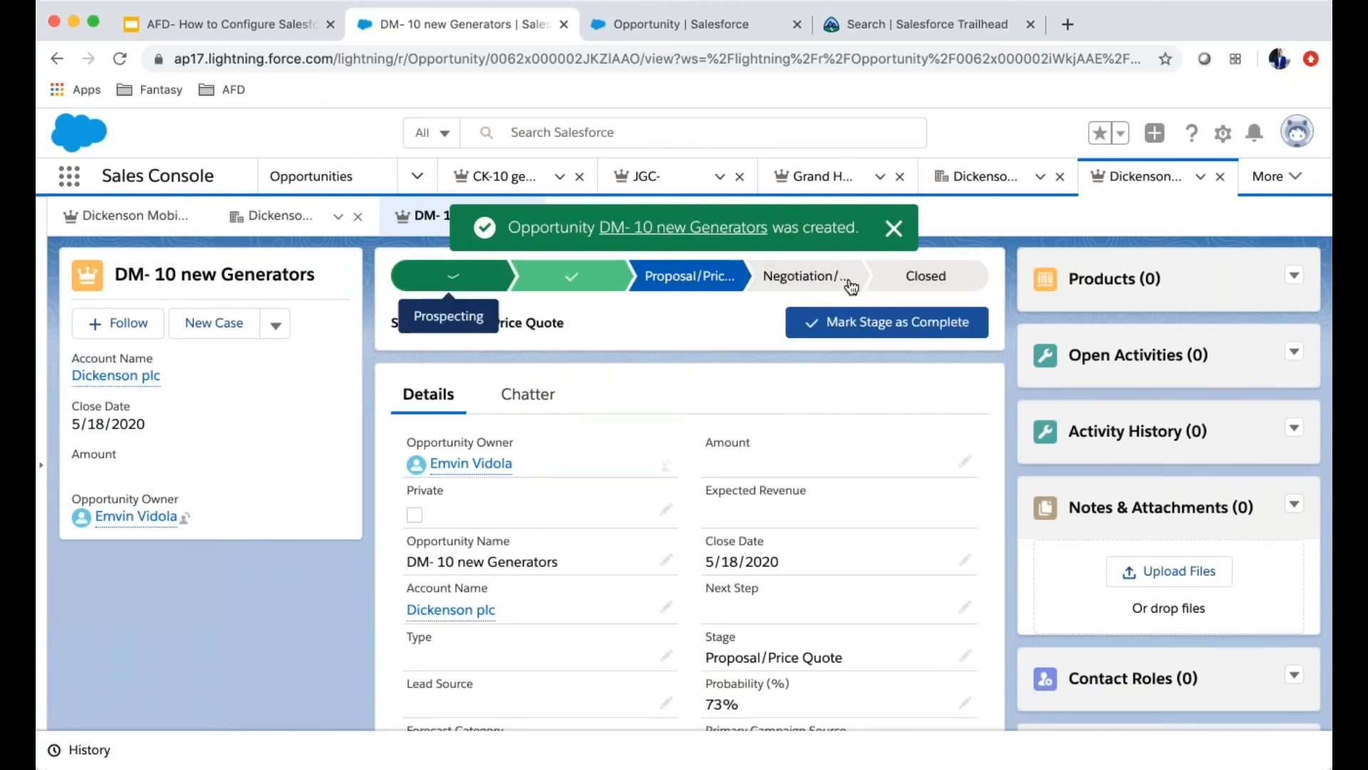
Step: Return to the Dickenson plc account and start another opportunity from it with the Non-residential record type
{"action": "left_click", "coordinate": [286, 233]}
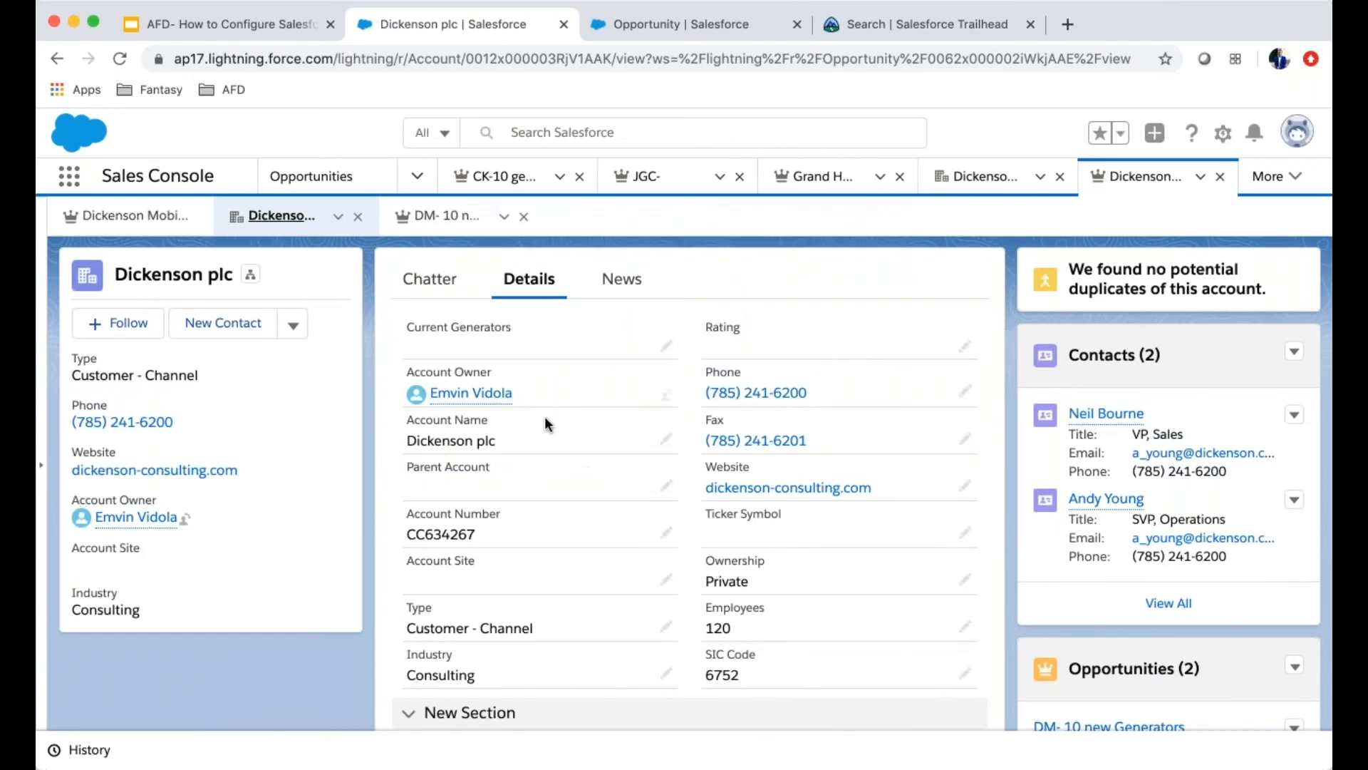
{"action": "left_click", "coordinate": [1295, 670]}
{"action": "left_click", "coordinate": [1226, 701]}
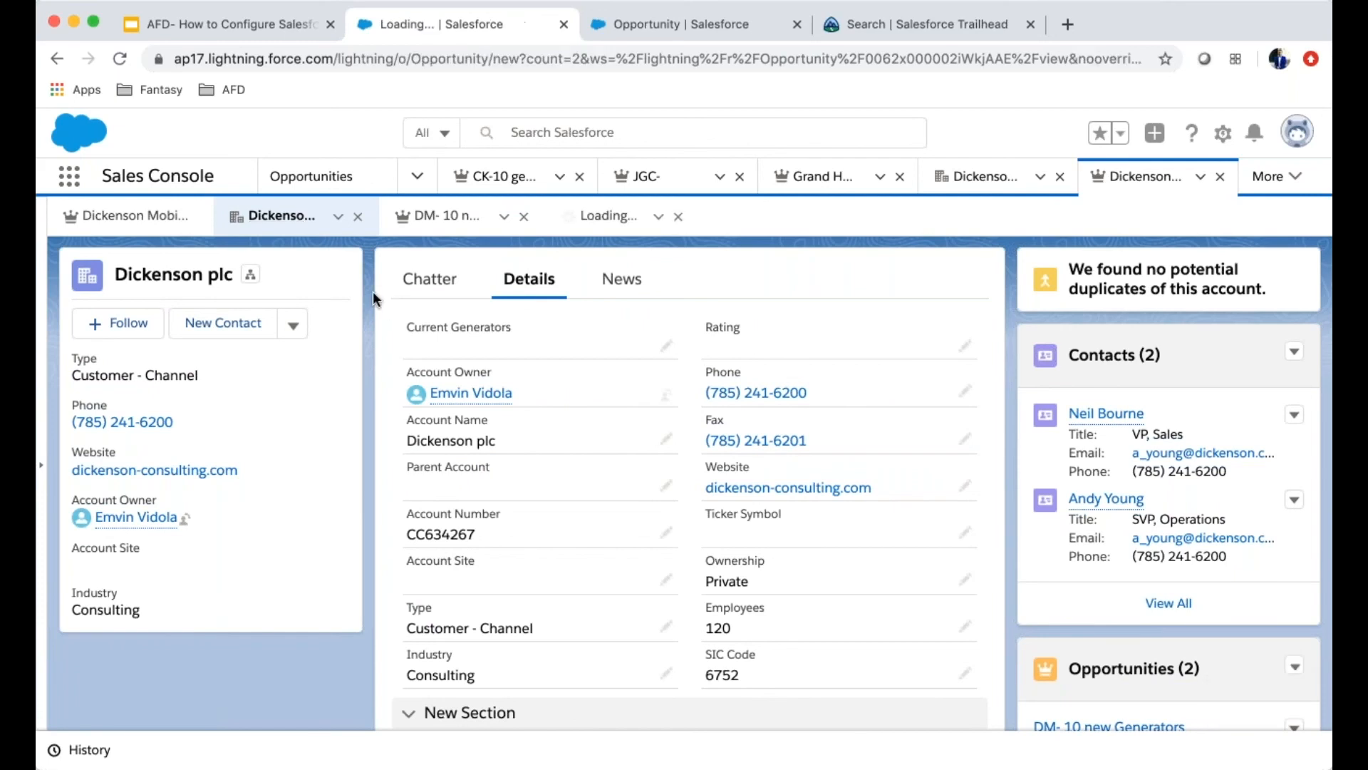
{"action": "left_click", "coordinate": [505, 389]}
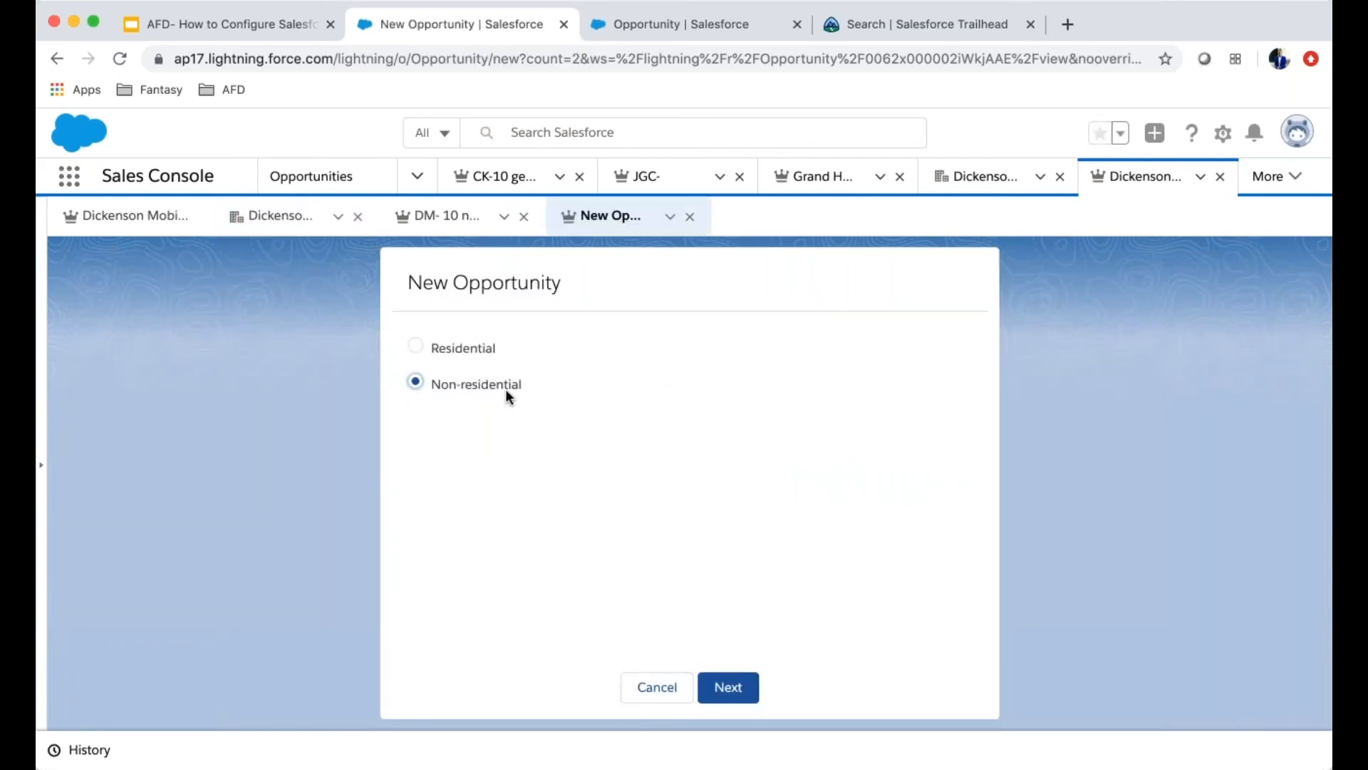
{"action": "left_click", "coordinate": [727, 701]}
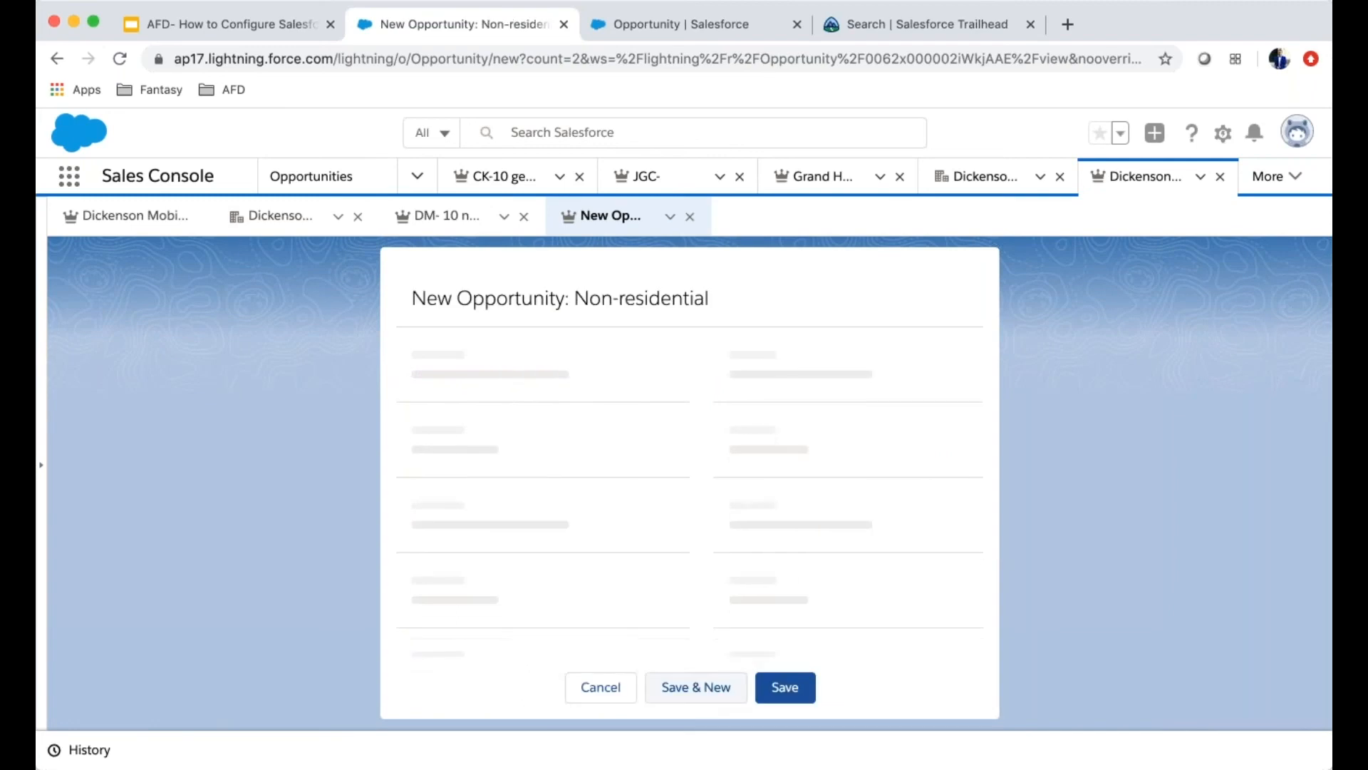
Step: Name the new opportunity "50 Generators" and set its stage to Value Proposition
{"action": "left_click", "coordinate": [578, 533]}
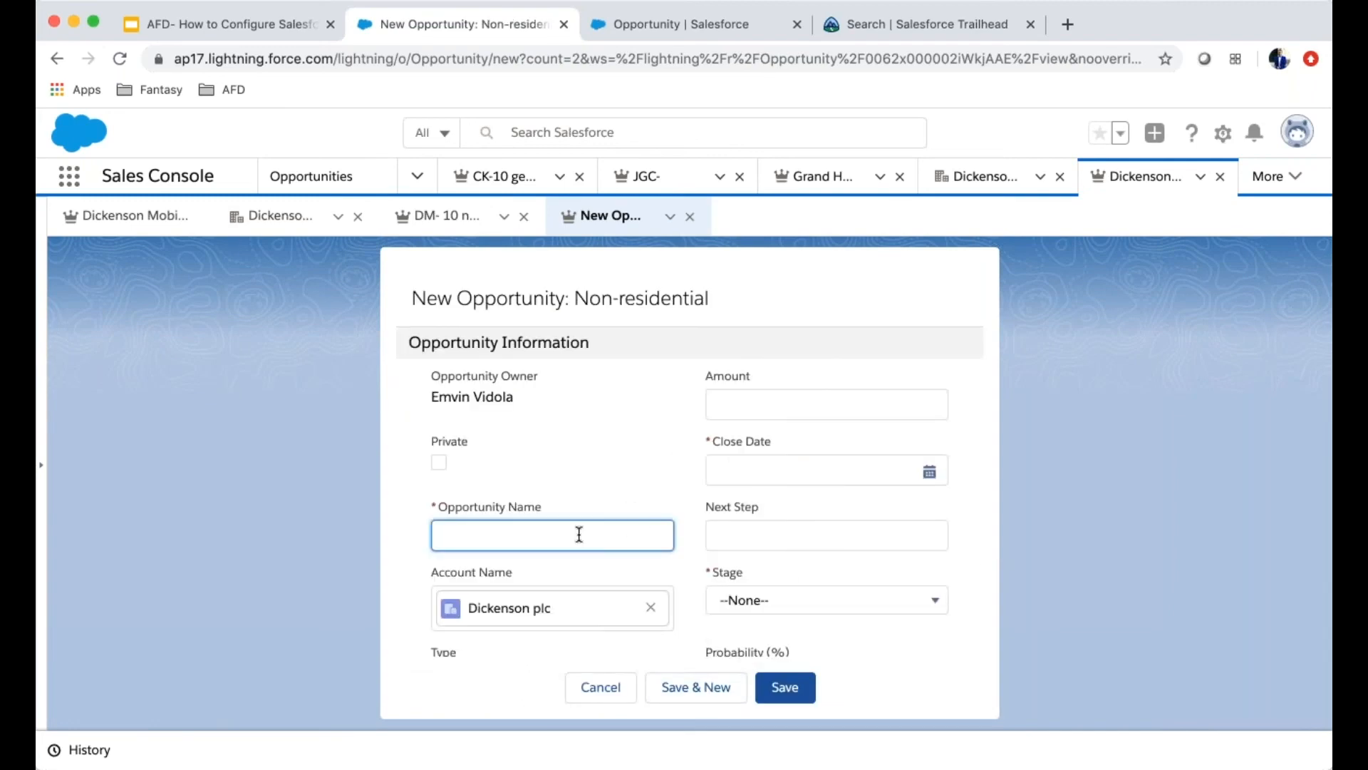
{"action": "type", "text": "50 Generators"}
{"action": "scroll", "coordinate": [731, 553], "scroll_direction": "down", "scroll_amount": 3}
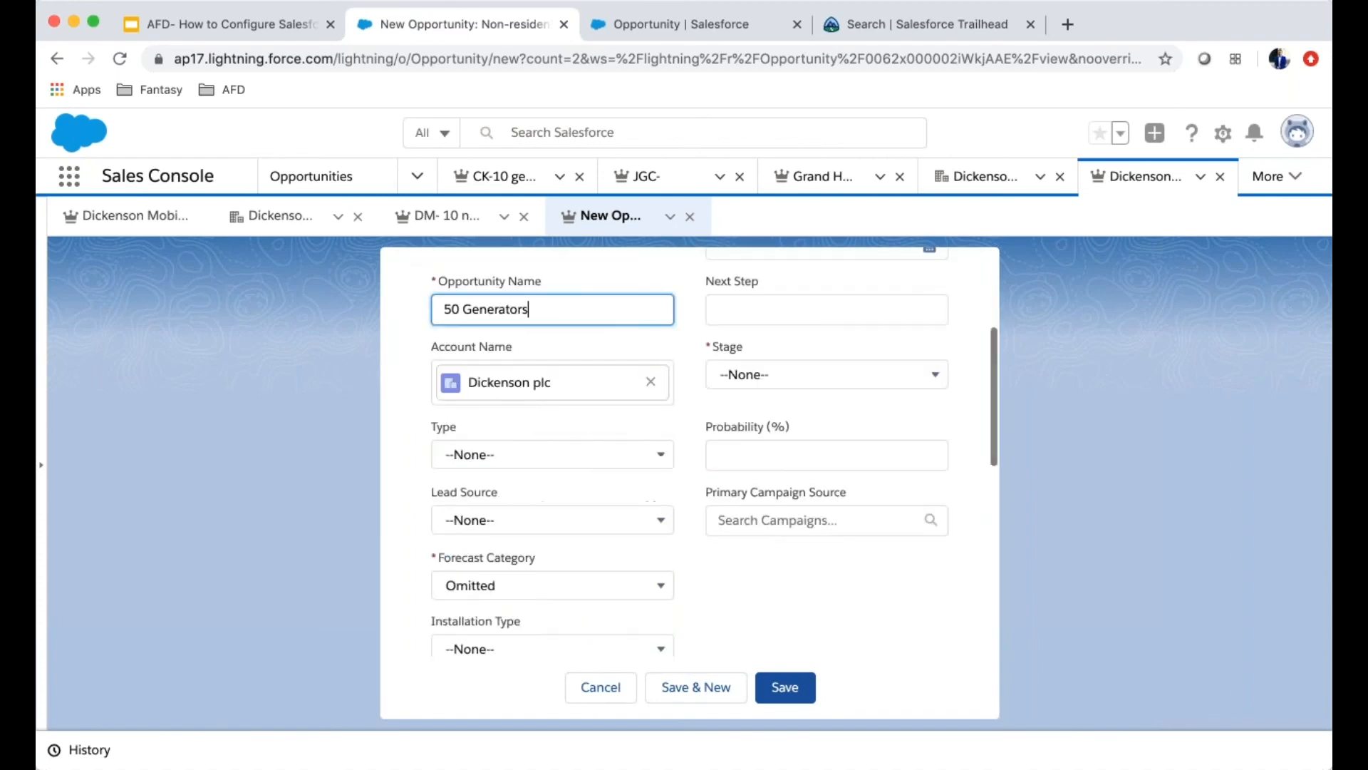
{"action": "left_click", "coordinate": [791, 378]}
{"action": "left_click", "coordinate": [784, 515]}
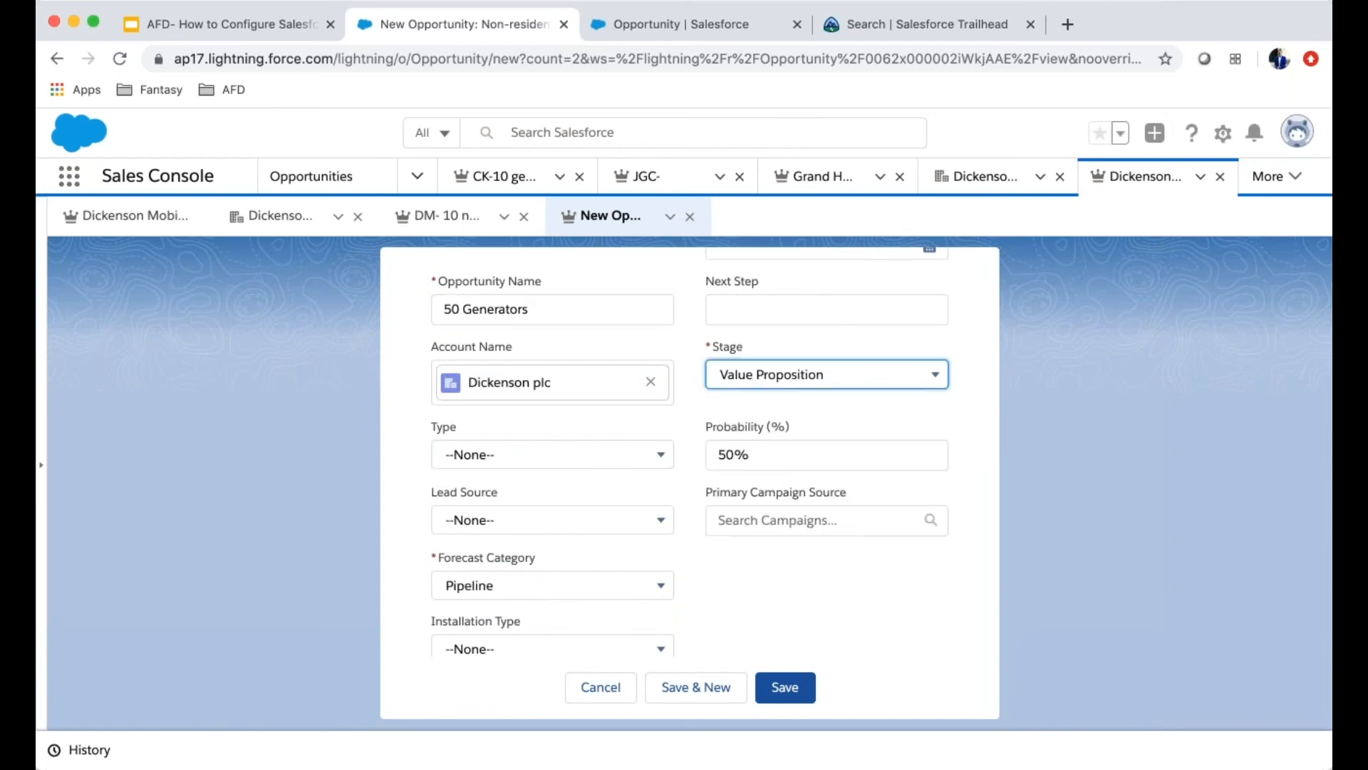
Step: Change the new opportunity's stage to Qualification and its forecast category to Best Case
{"action": "left_click", "coordinate": [794, 383]}
{"action": "left_click", "coordinate": [783, 447]}
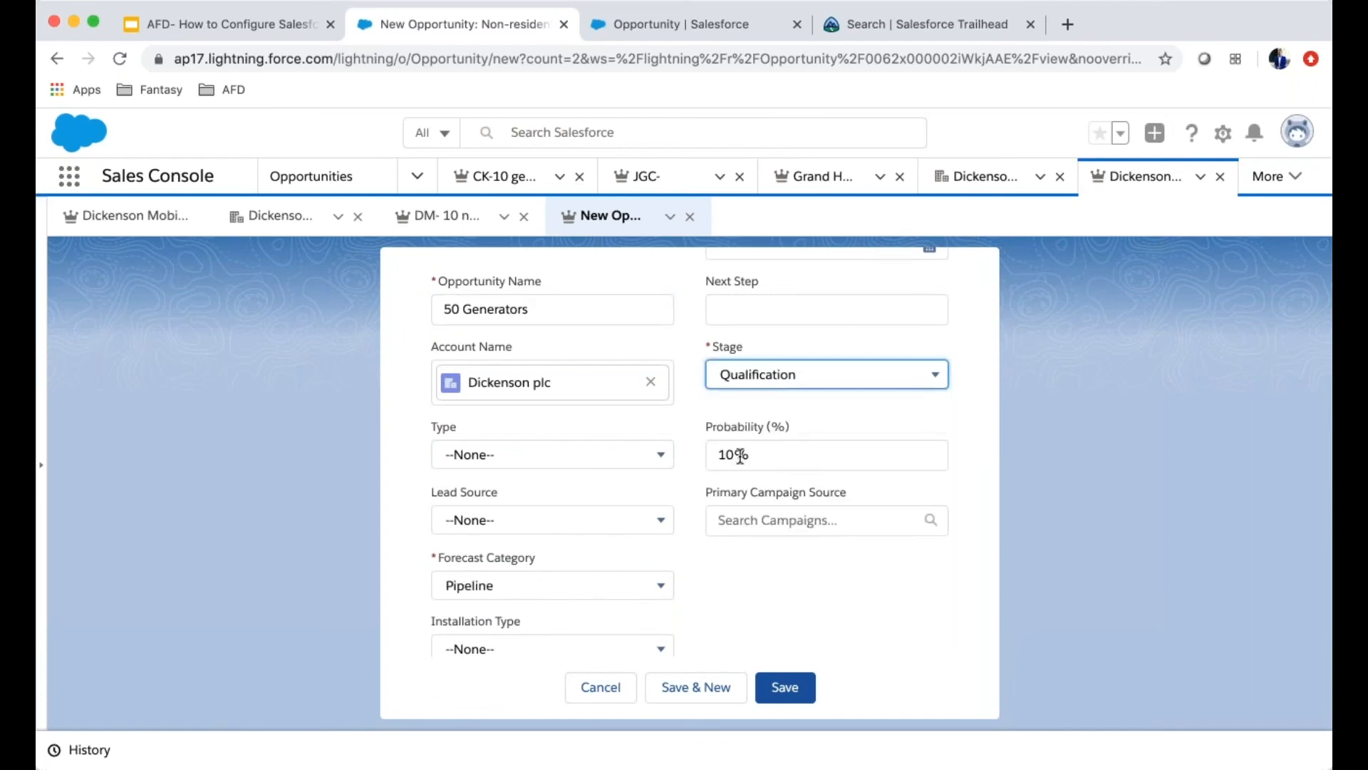
{"action": "left_click", "coordinate": [828, 367]}
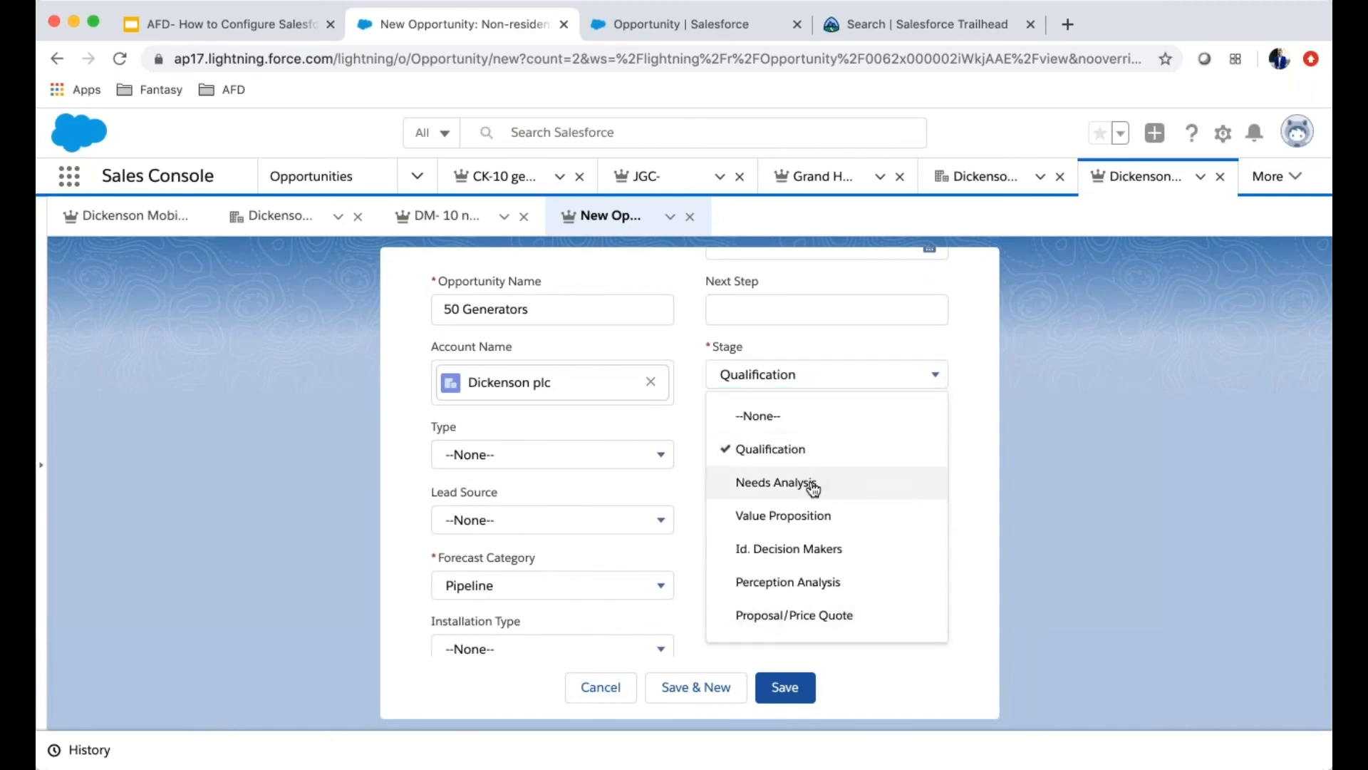
{"action": "left_click", "coordinate": [641, 436]}
{"action": "left_click", "coordinate": [542, 588]}
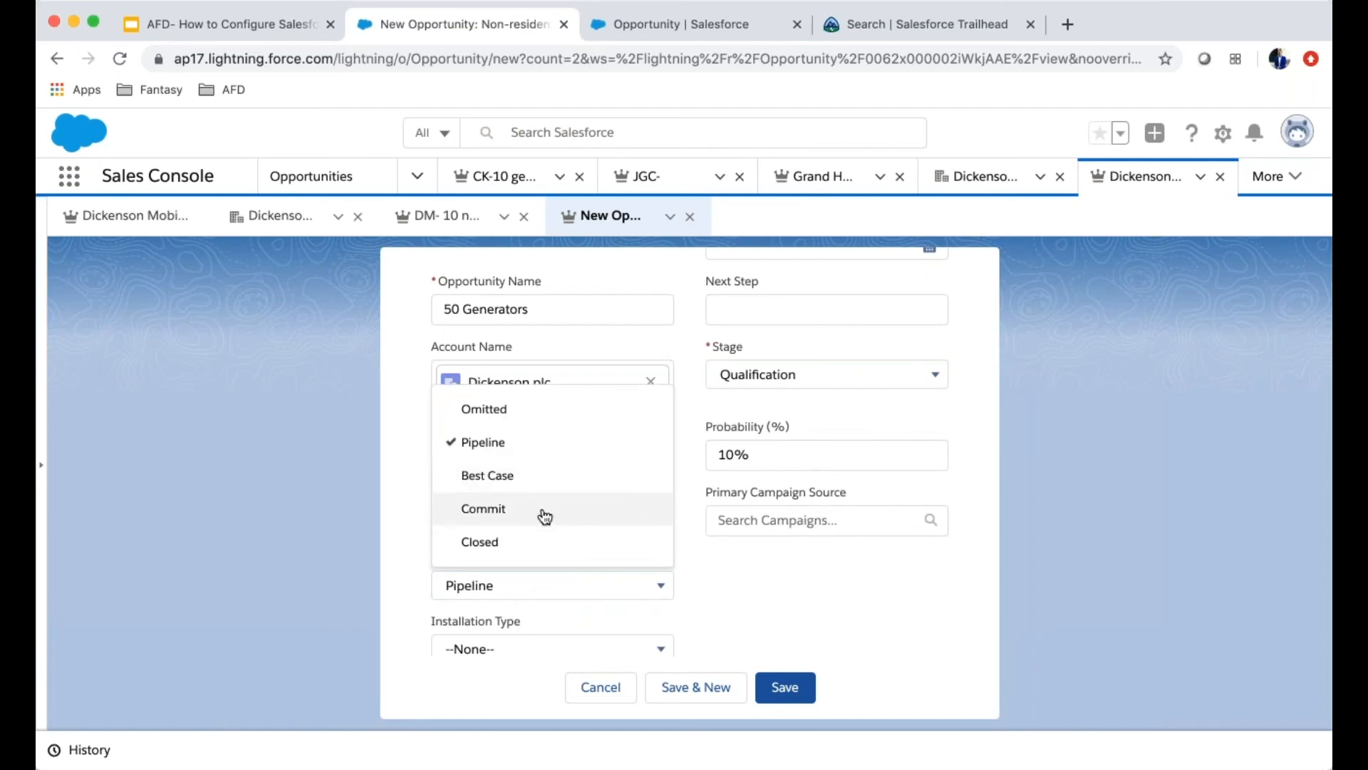
{"action": "left_click", "coordinate": [510, 490]}
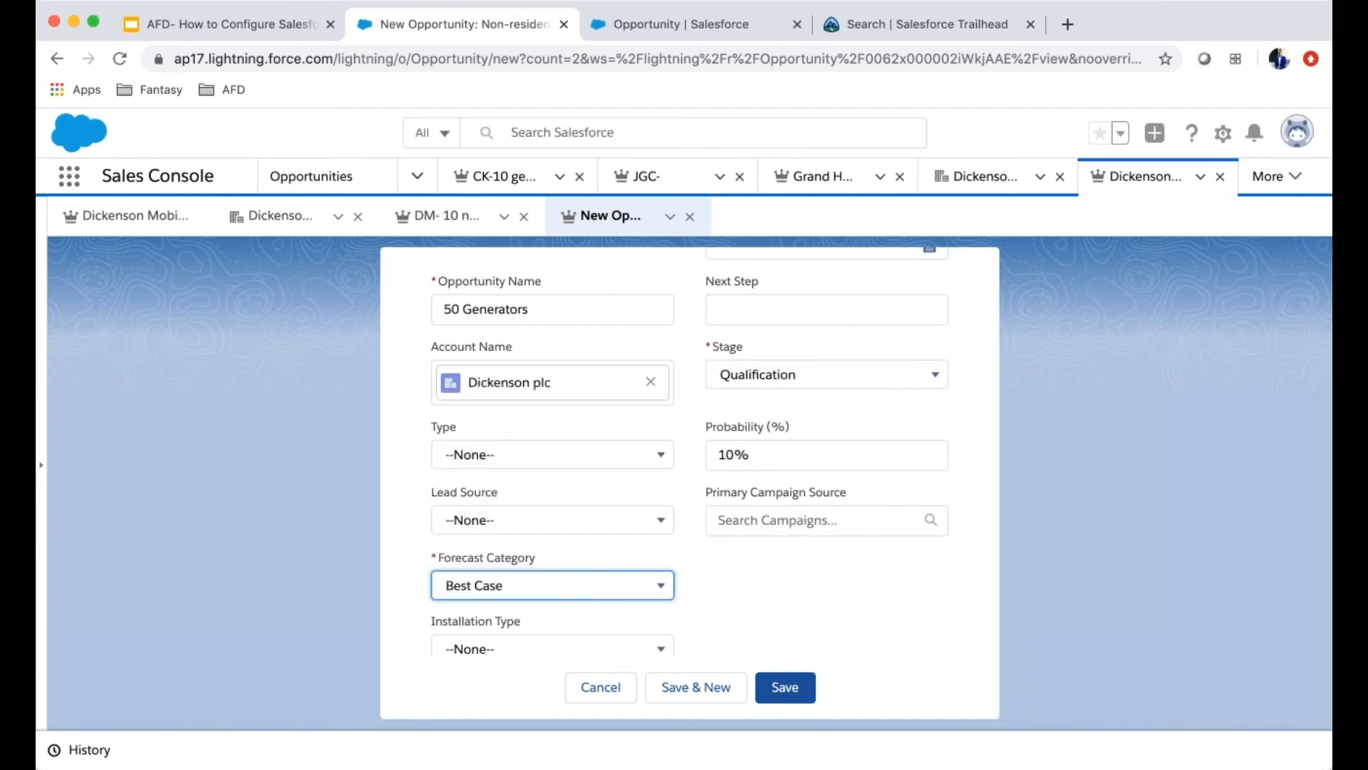
Step: Set the new opportunity's installation type to Industrial and its potential product to N56X
{"action": "scroll", "coordinate": [754, 567], "scroll_direction": "down", "scroll_amount": 3}
{"action": "left_click", "coordinate": [506, 413]}
{"action": "left_click", "coordinate": [525, 489]}
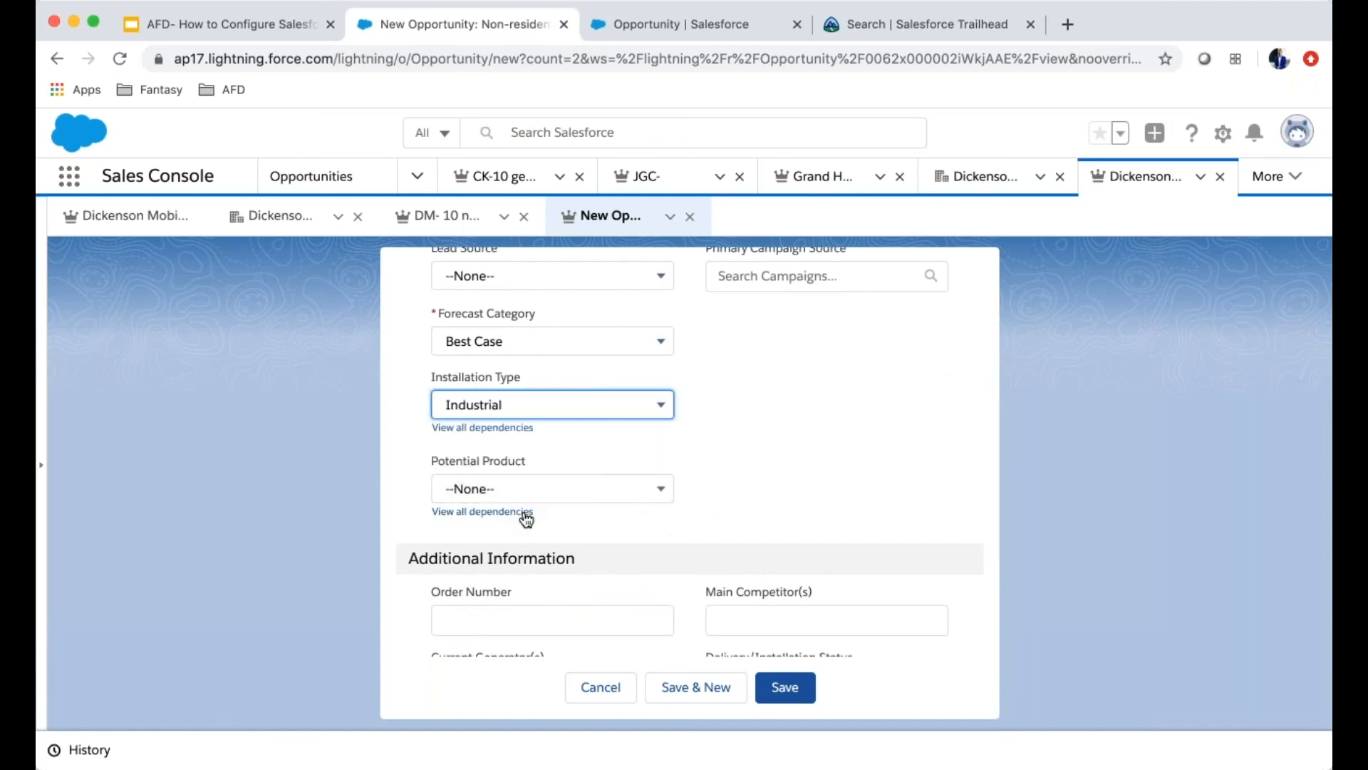
{"action": "left_click", "coordinate": [541, 496]}
{"action": "left_click", "coordinate": [511, 599]}
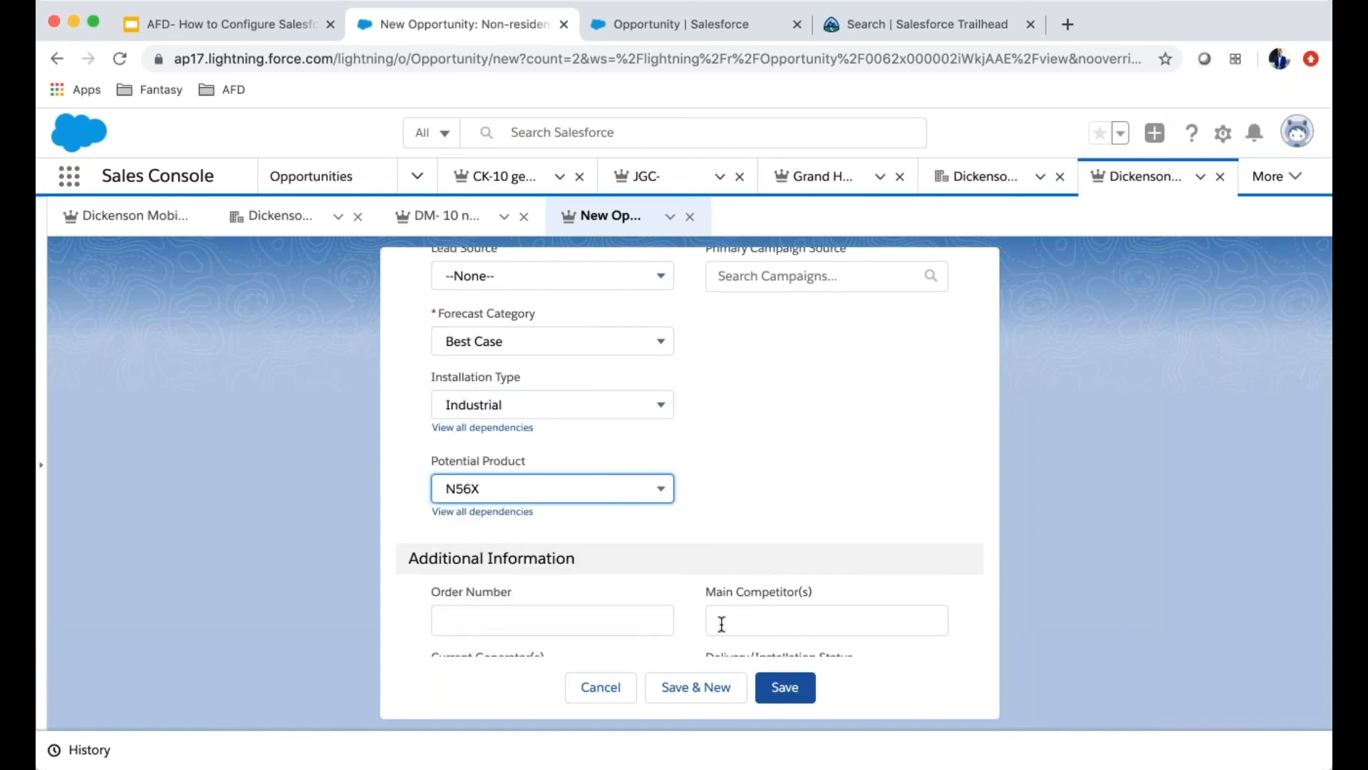
Step: Set the new opportunity's close date to 7/21/2020 and save the record
{"action": "scroll", "coordinate": [927, 471], "scroll_direction": "down", "scroll_amount": 3}
{"action": "scroll", "coordinate": [776, 556], "scroll_direction": "down", "scroll_amount": 2}
{"action": "left_click", "coordinate": [793, 691]}
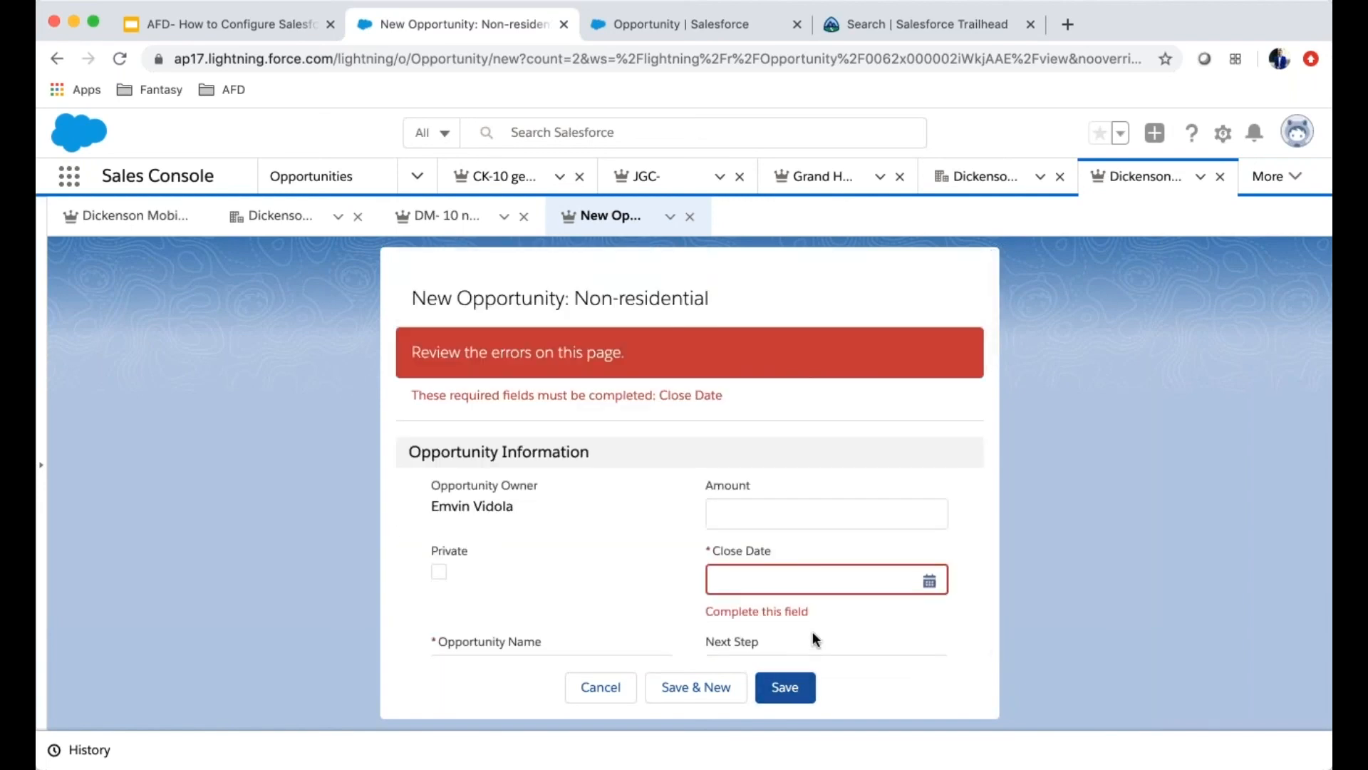
{"action": "left_click", "coordinate": [804, 580]}
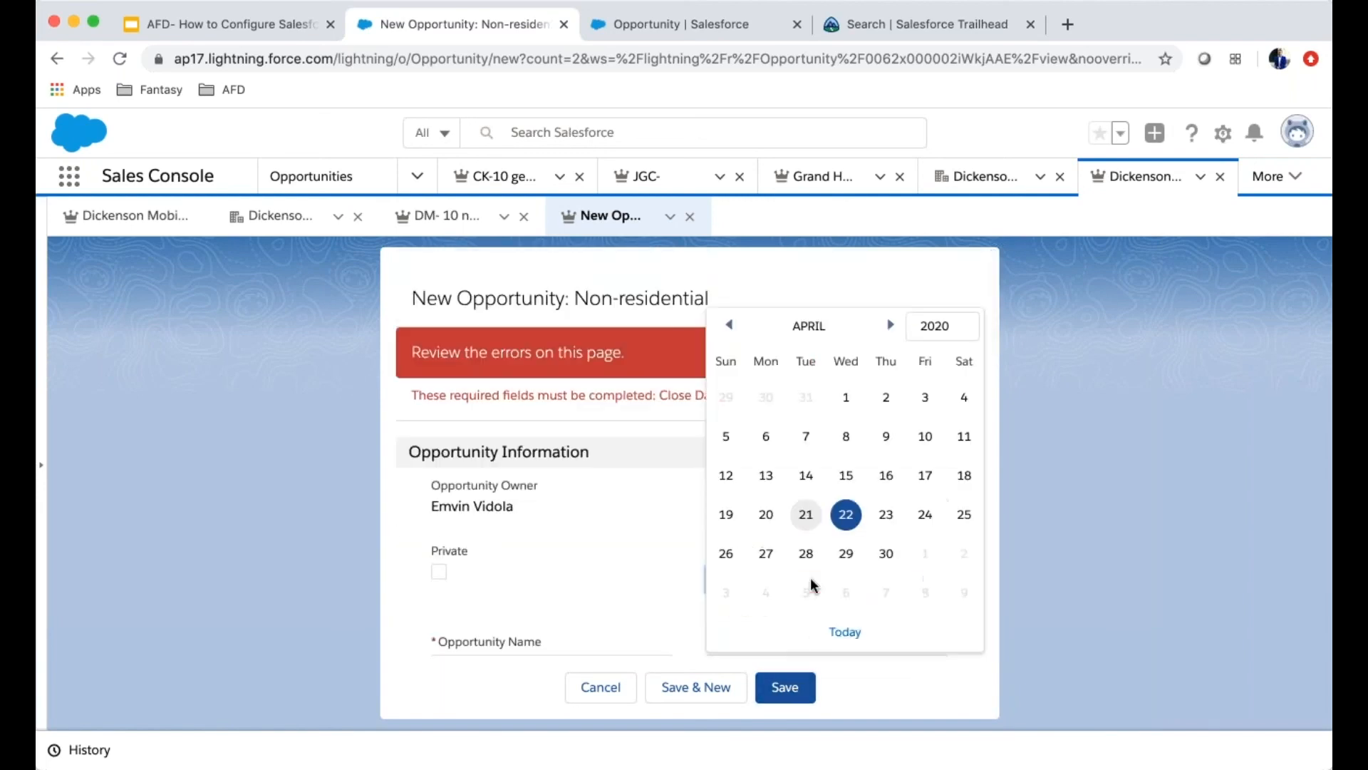
{"action": "left_click", "coordinate": [891, 325]}
{"action": "left_click", "coordinate": [891, 326]}
{"action": "left_click", "coordinate": [891, 325]}
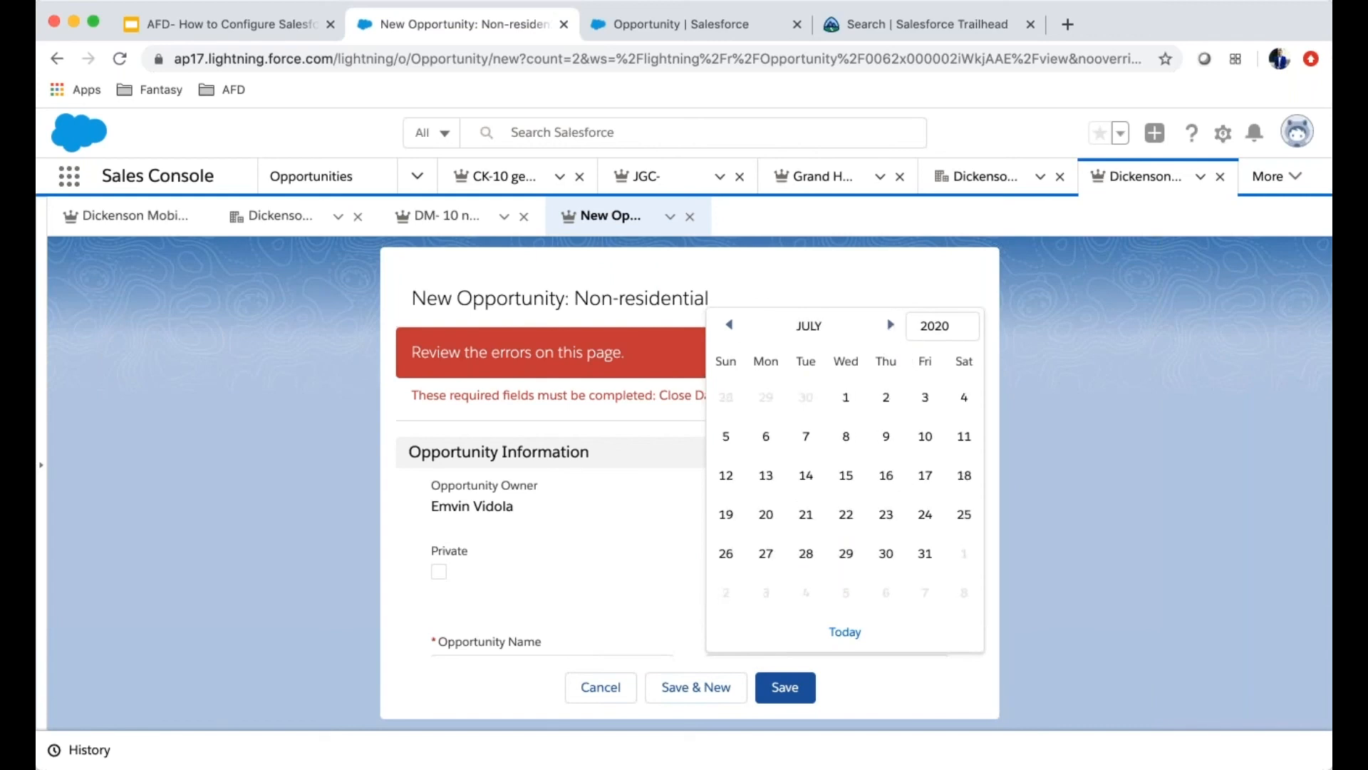
{"action": "left_click", "coordinate": [845, 632]}
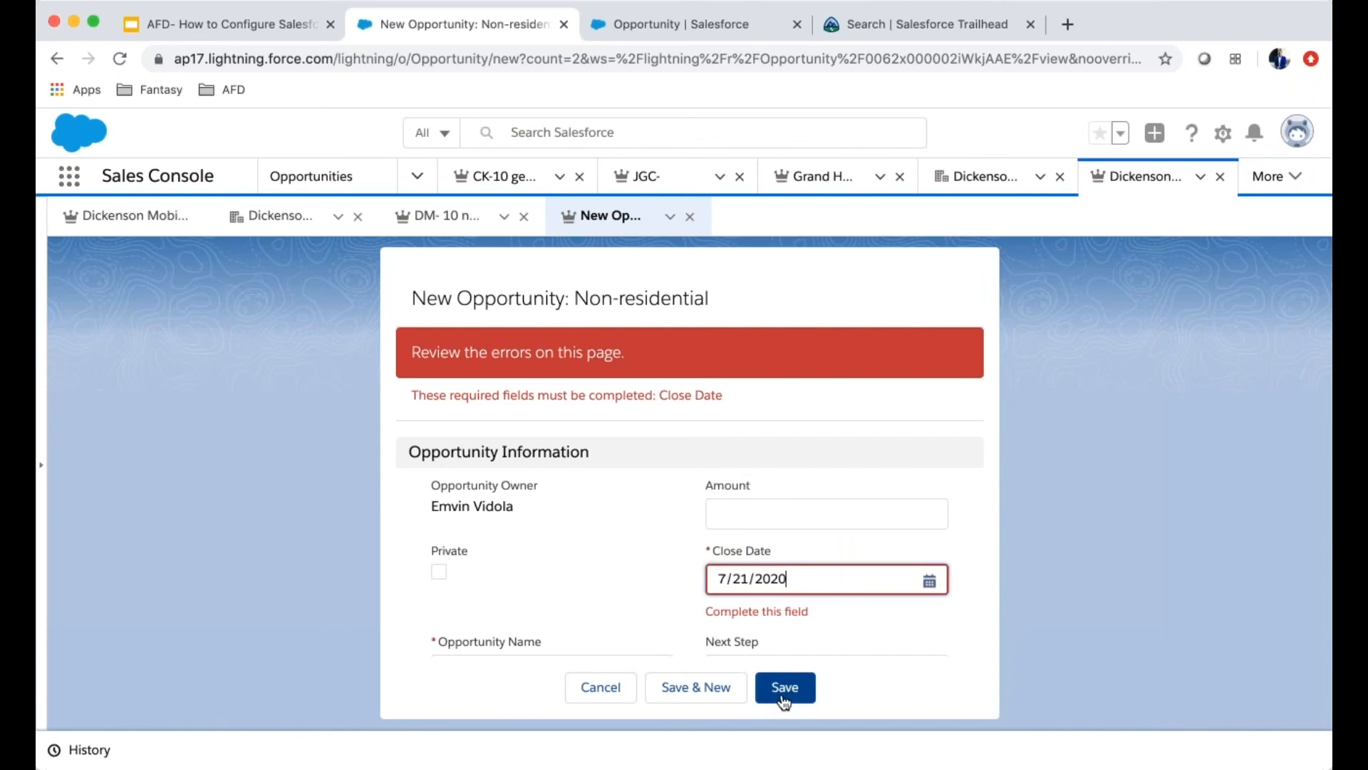
{"action": "left_click", "coordinate": [787, 687]}
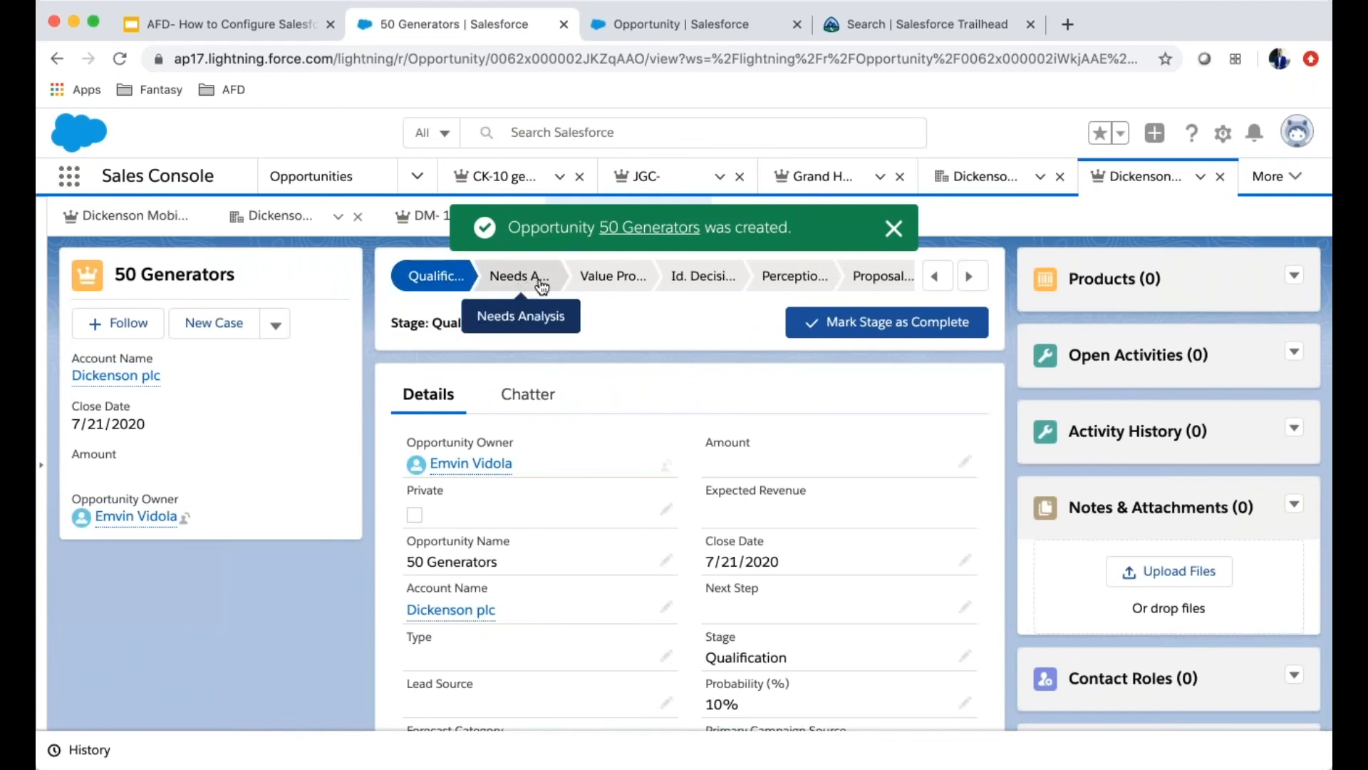
Step: Look through all sales process stages in the path of the 50 Generators opportunity
{"action": "left_click", "coordinate": [967, 278]}
{"action": "left_click", "coordinate": [967, 278]}
{"action": "left_click", "coordinate": [967, 278]}
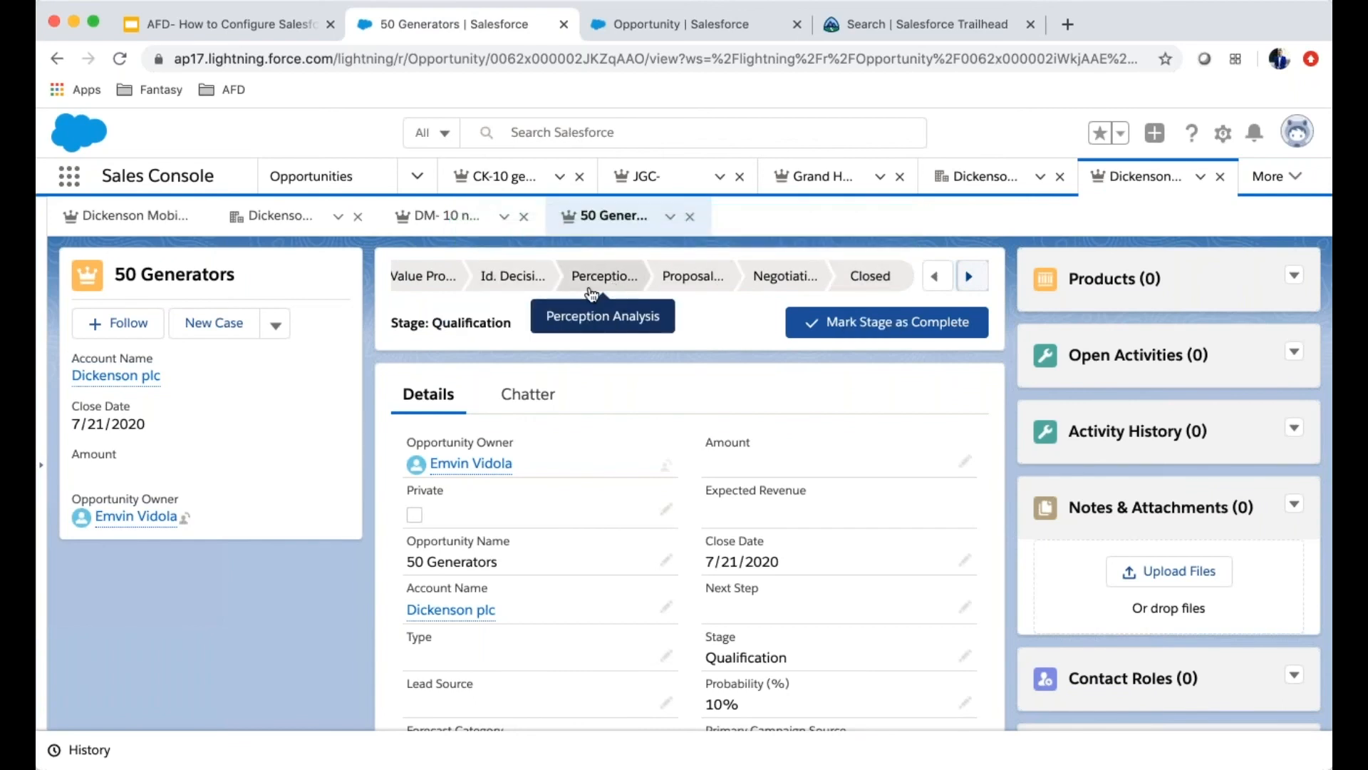
{"action": "left_click", "coordinate": [931, 283]}
{"action": "left_click", "coordinate": [932, 282]}
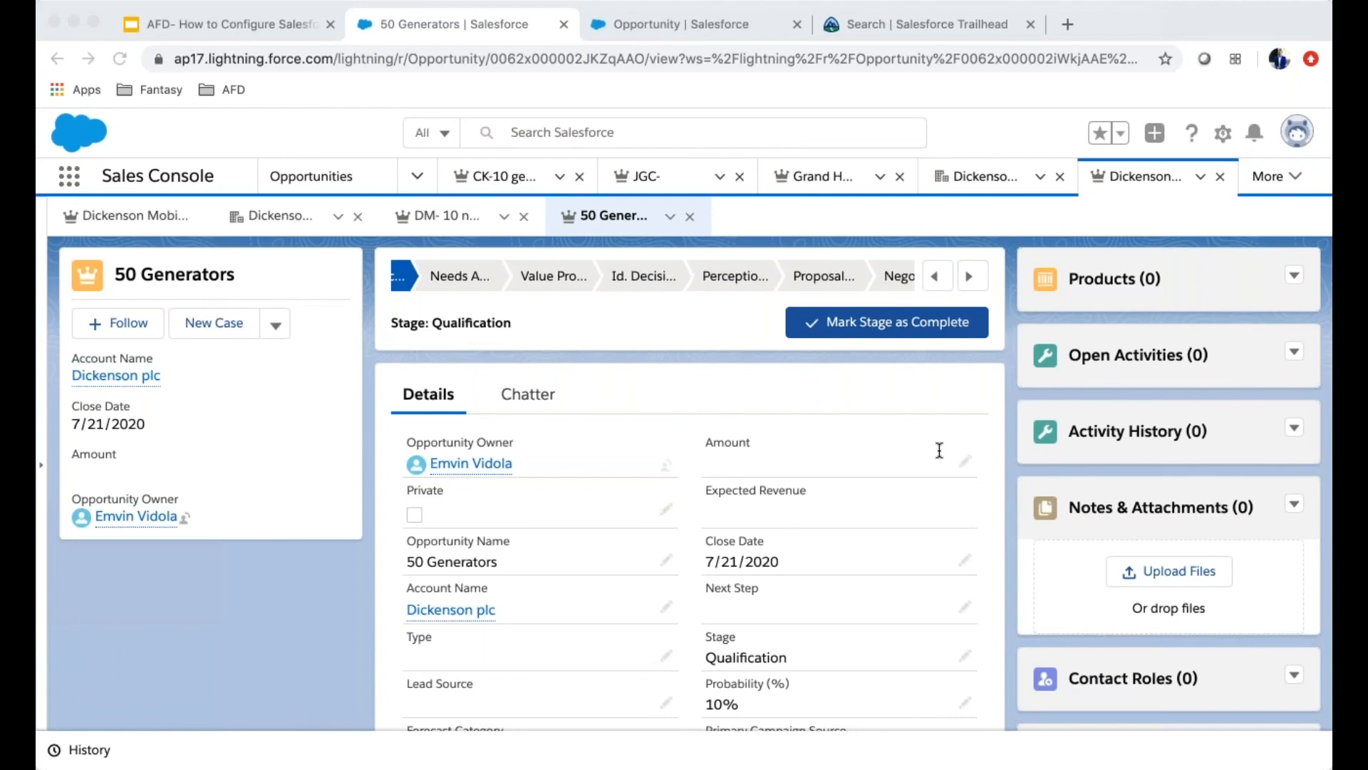
{"action": "left_click", "coordinate": [111, 672]}
{"action": "scroll", "coordinate": [674, 400], "scroll_direction": "up", "scroll_amount": 2}
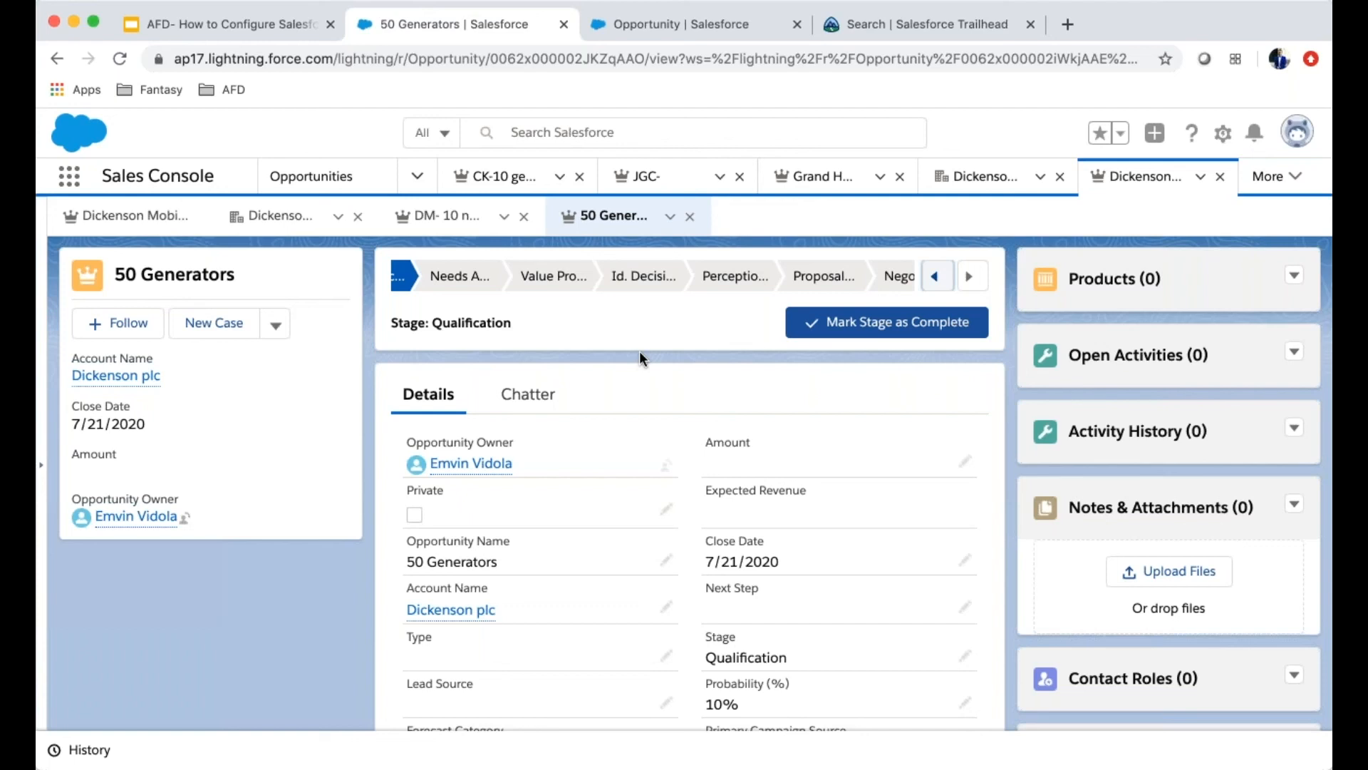
Step: Close all open records in the Sales Console so that only the Opportunities list remains
{"action": "left_click", "coordinate": [580, 177]}
{"action": "left_click", "coordinate": [583, 179]}
{"action": "left_click", "coordinate": [573, 183]}
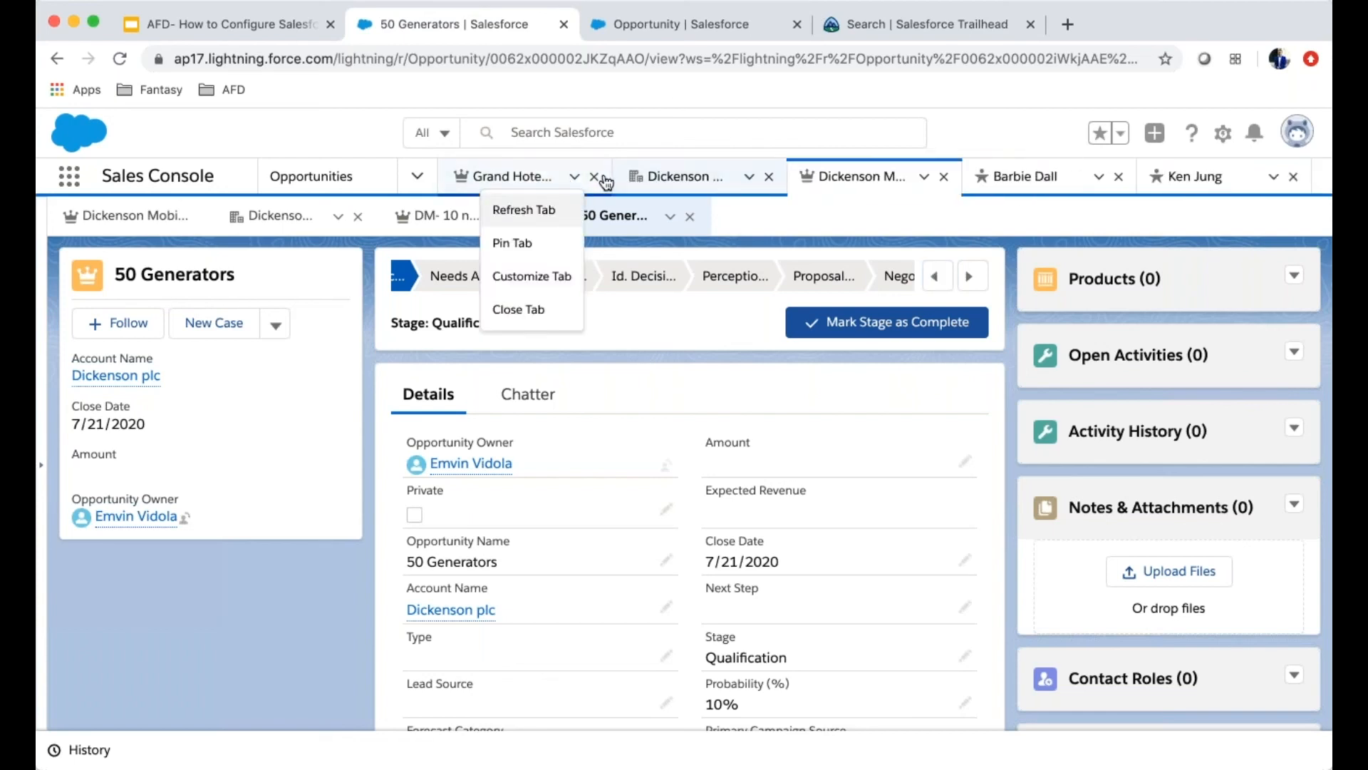
{"action": "left_click", "coordinate": [594, 177]}
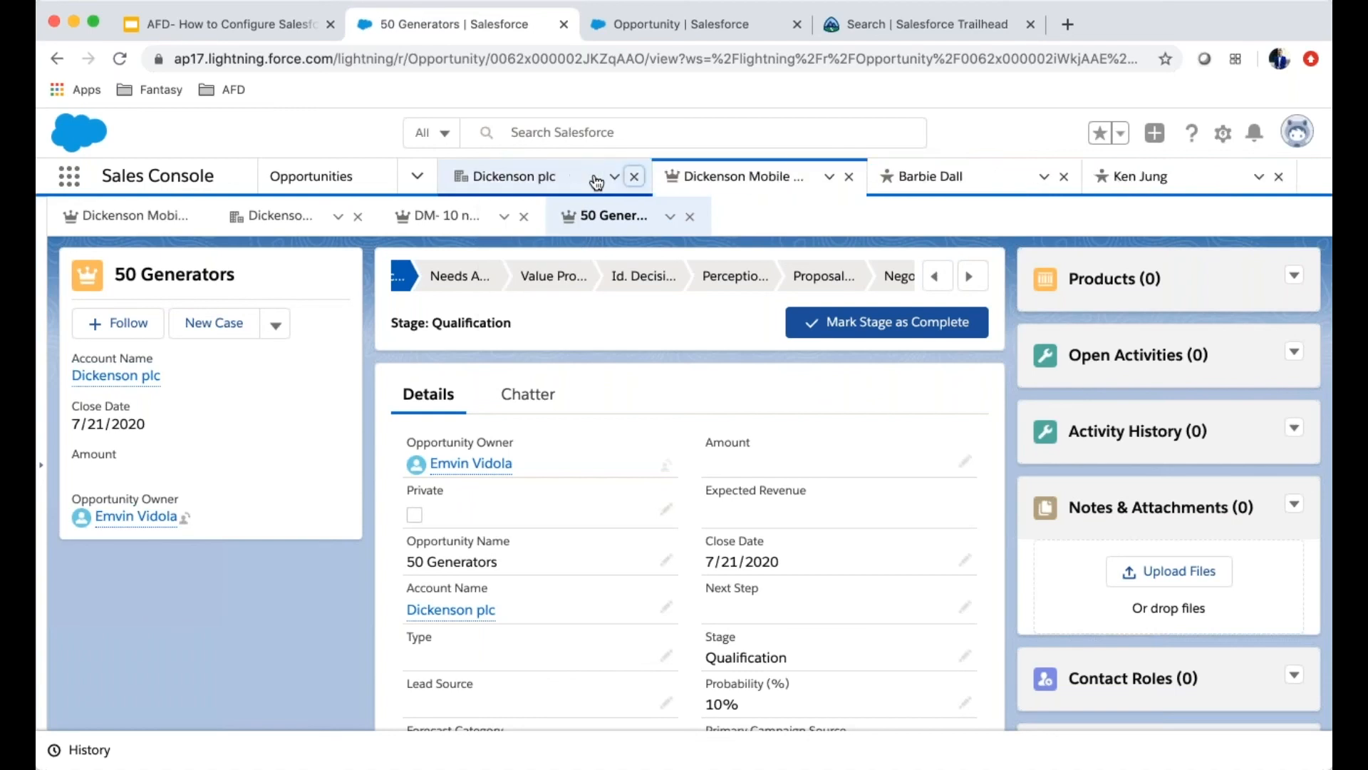
{"action": "left_click", "coordinate": [634, 177]}
{"action": "left_click", "coordinate": [632, 180]}
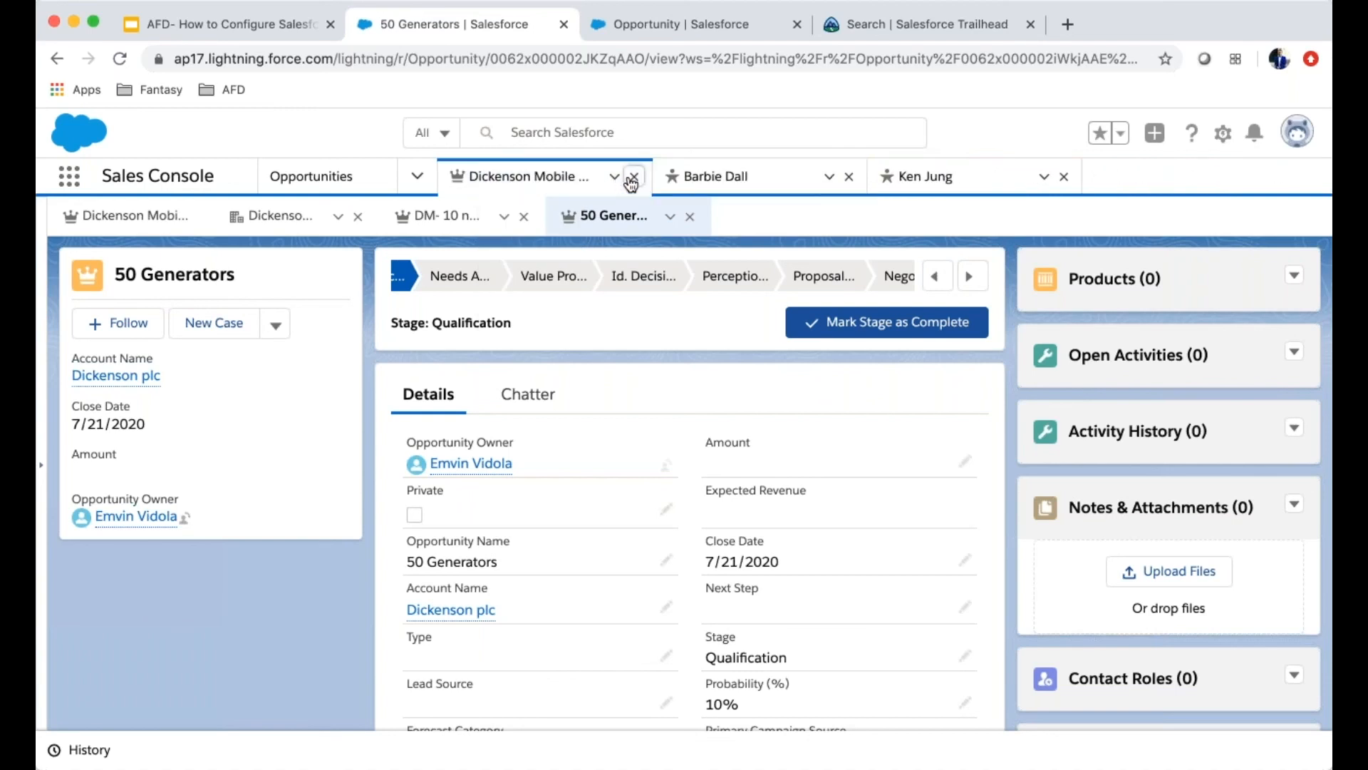
{"action": "left_click", "coordinate": [634, 179]}
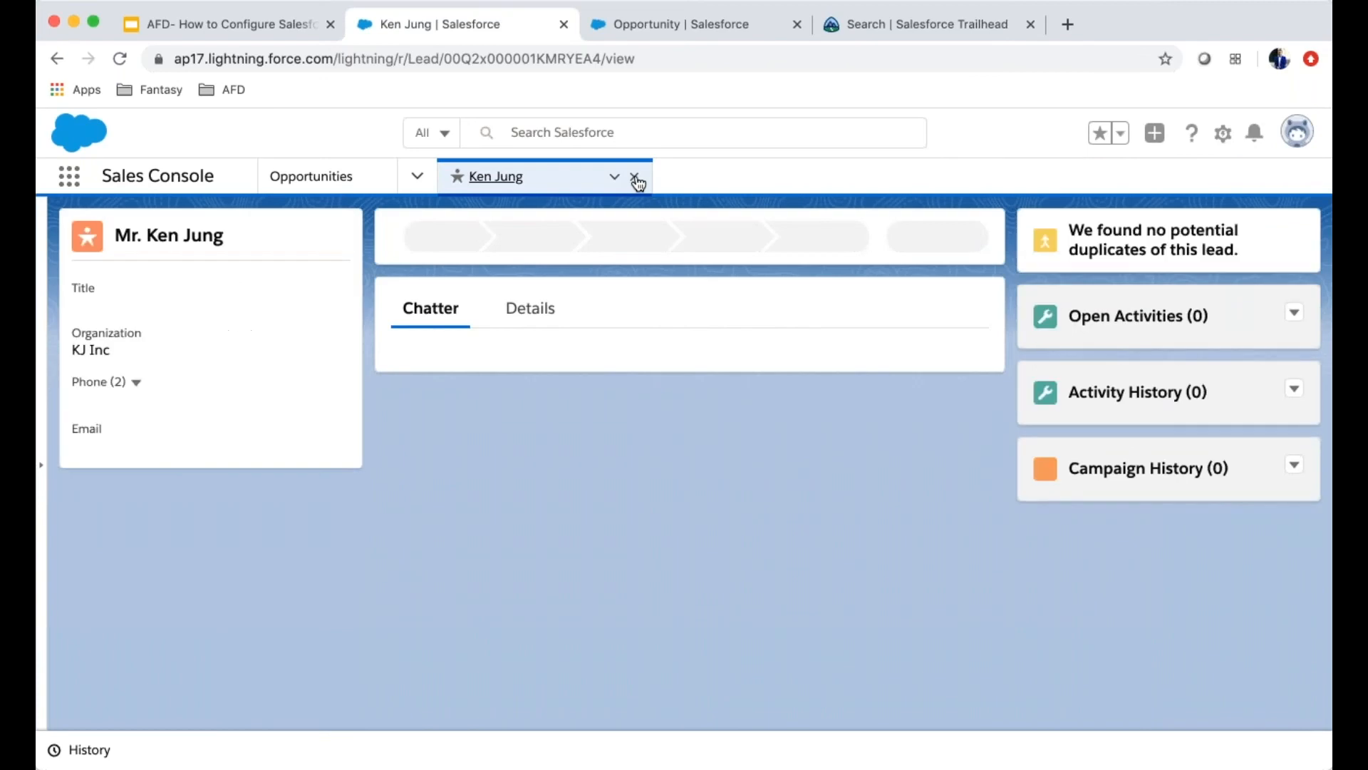
{"action": "left_click", "coordinate": [634, 178]}
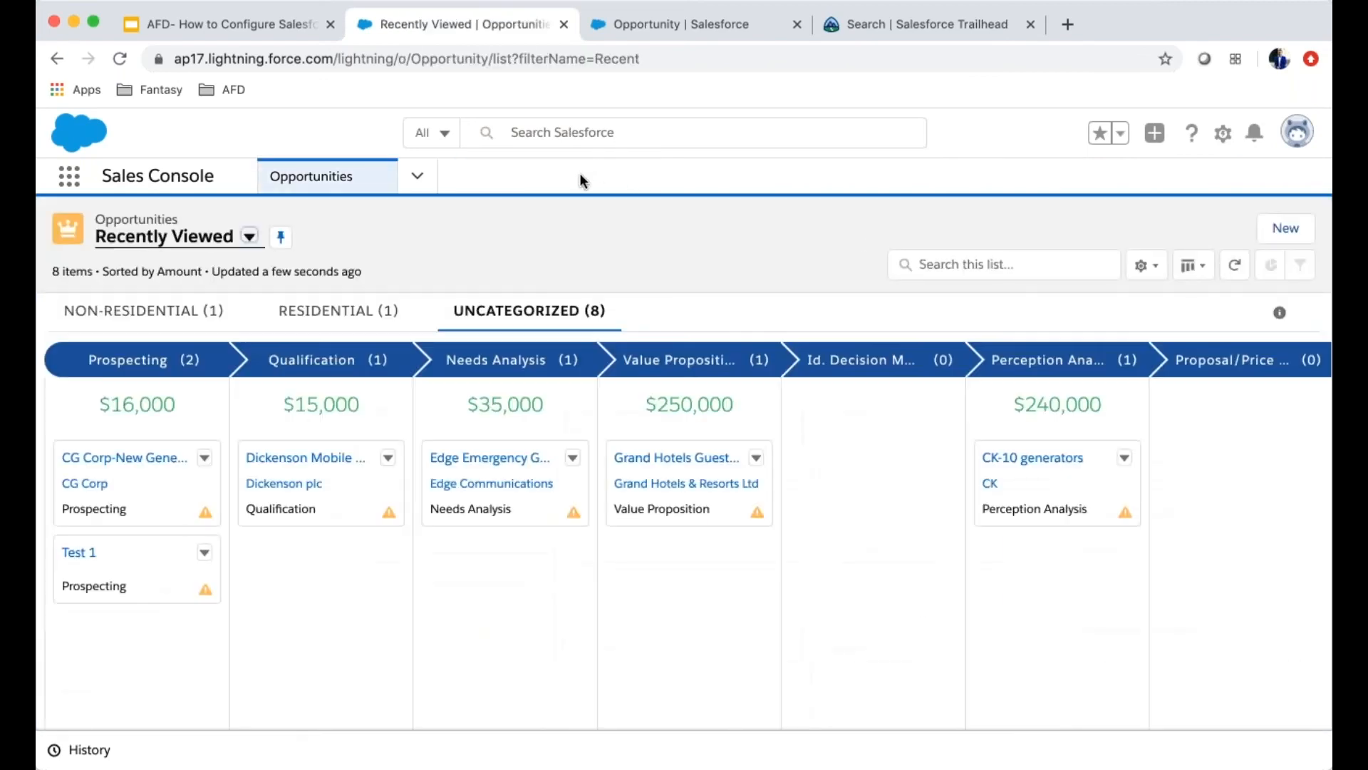
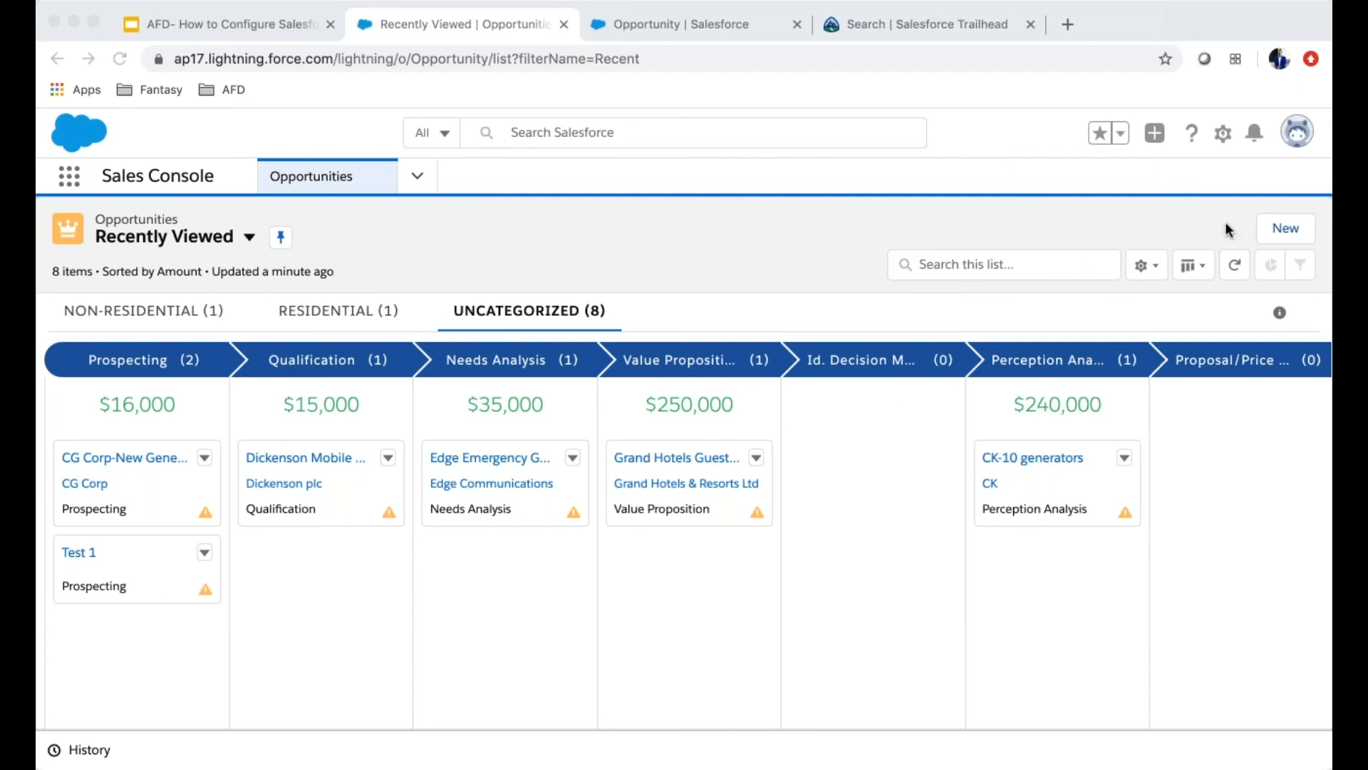
Step: Go to Salesforce Setup, search its home page for "forecas" and open Forecasts Settings
{"action": "left_click", "coordinate": [684, 24]}
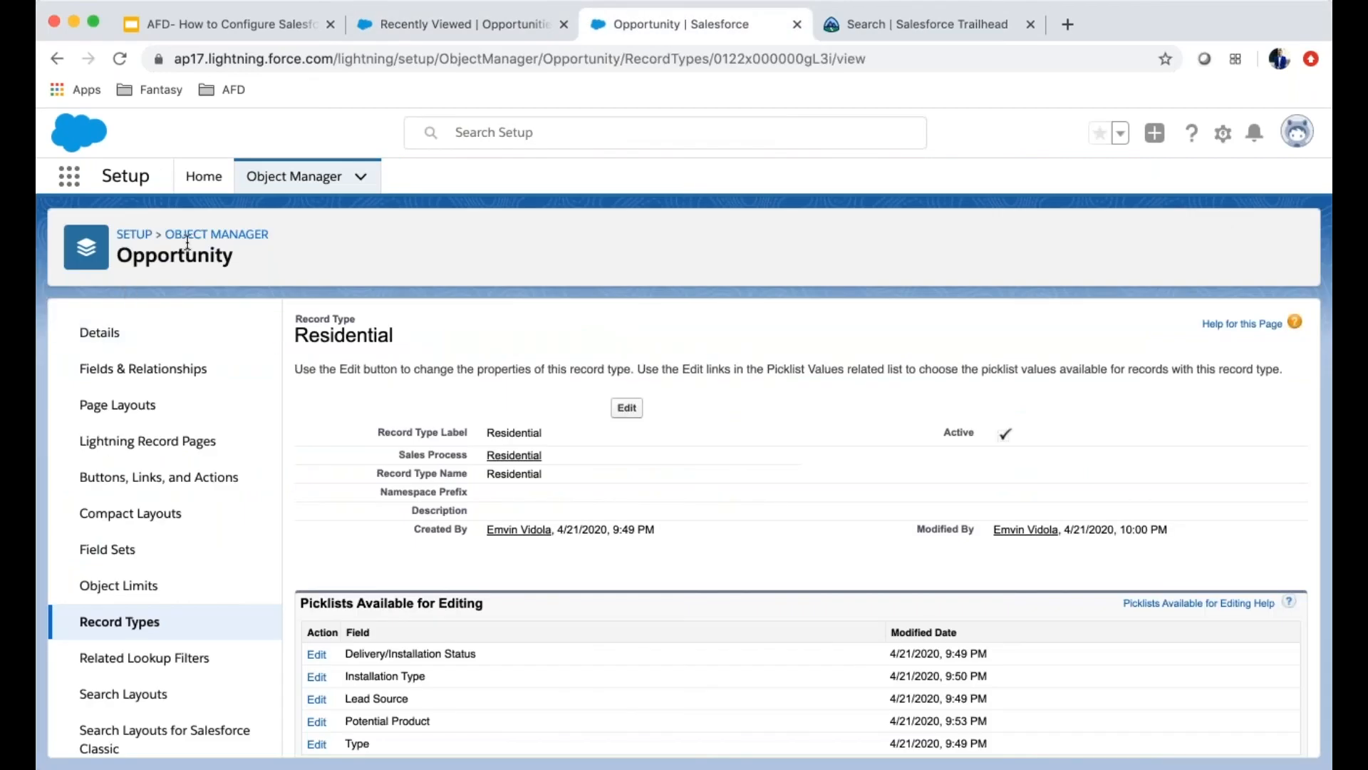
{"action": "left_click", "coordinate": [205, 178]}
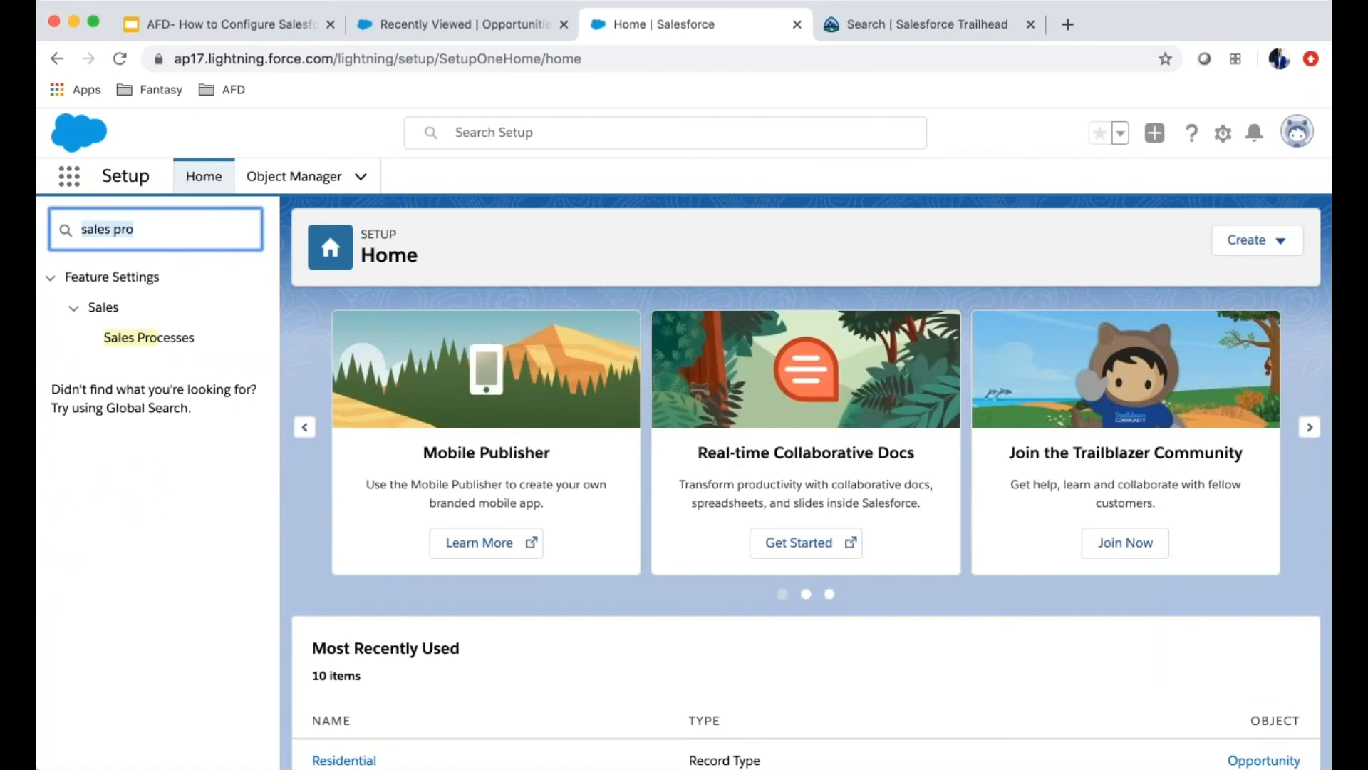
{"action": "type", "text": "forecas"}
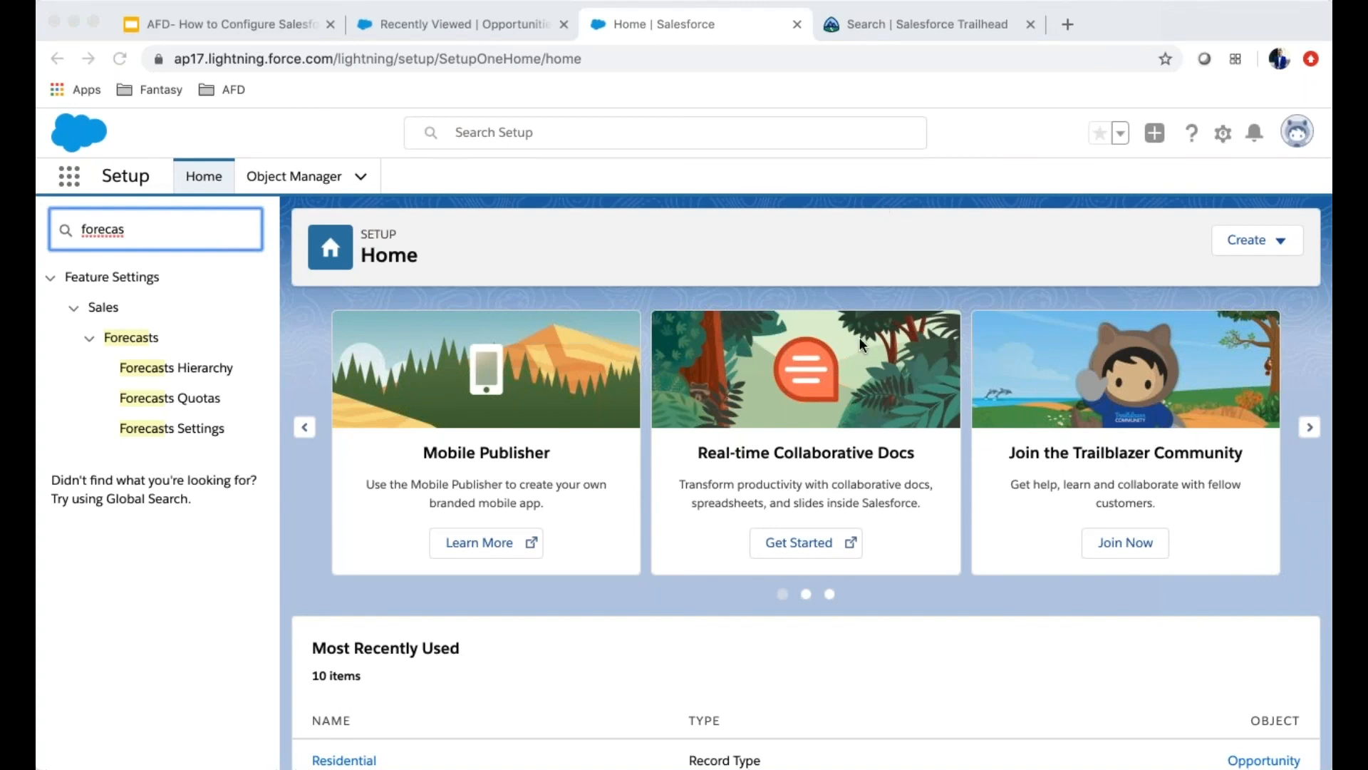
{"action": "left_click", "coordinate": [195, 431]}
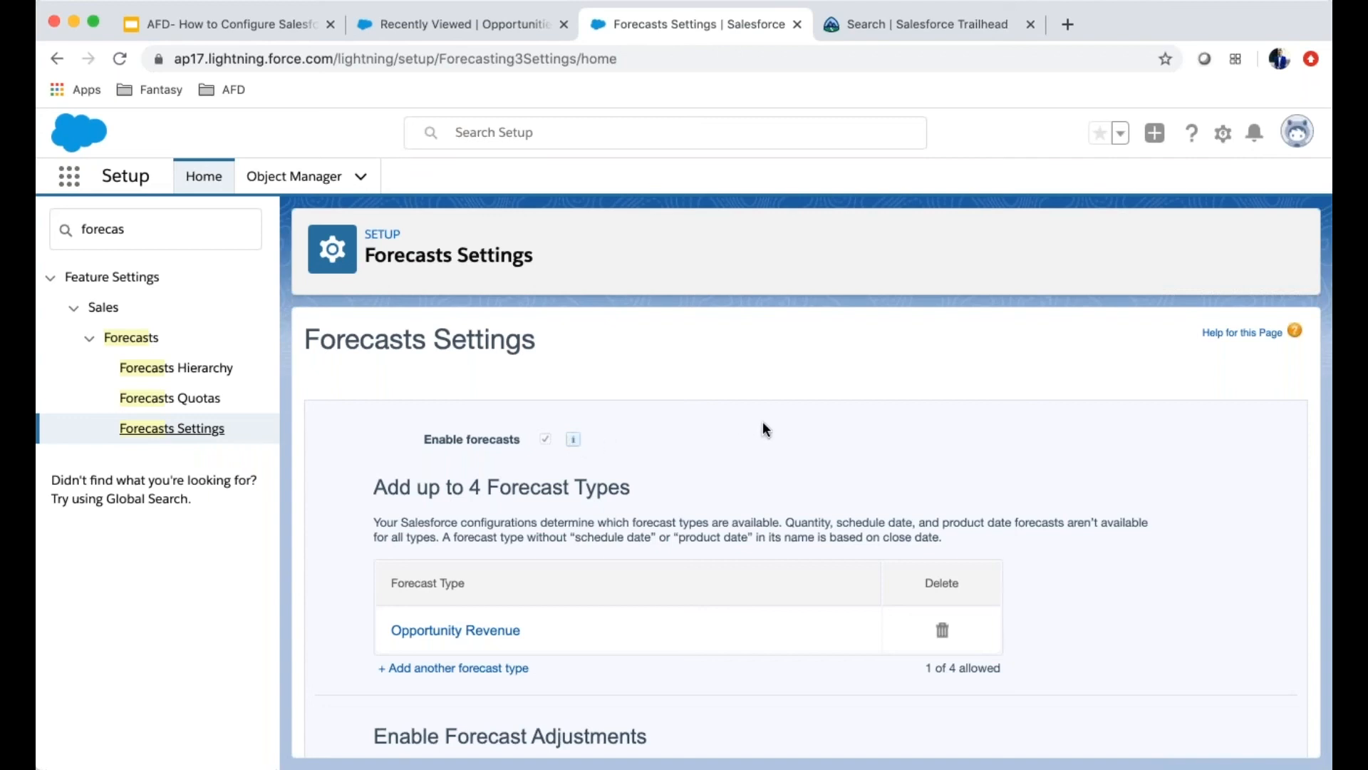
{"action": "scroll", "coordinate": [776, 453], "scroll_direction": "down", "scroll_amount": 2}
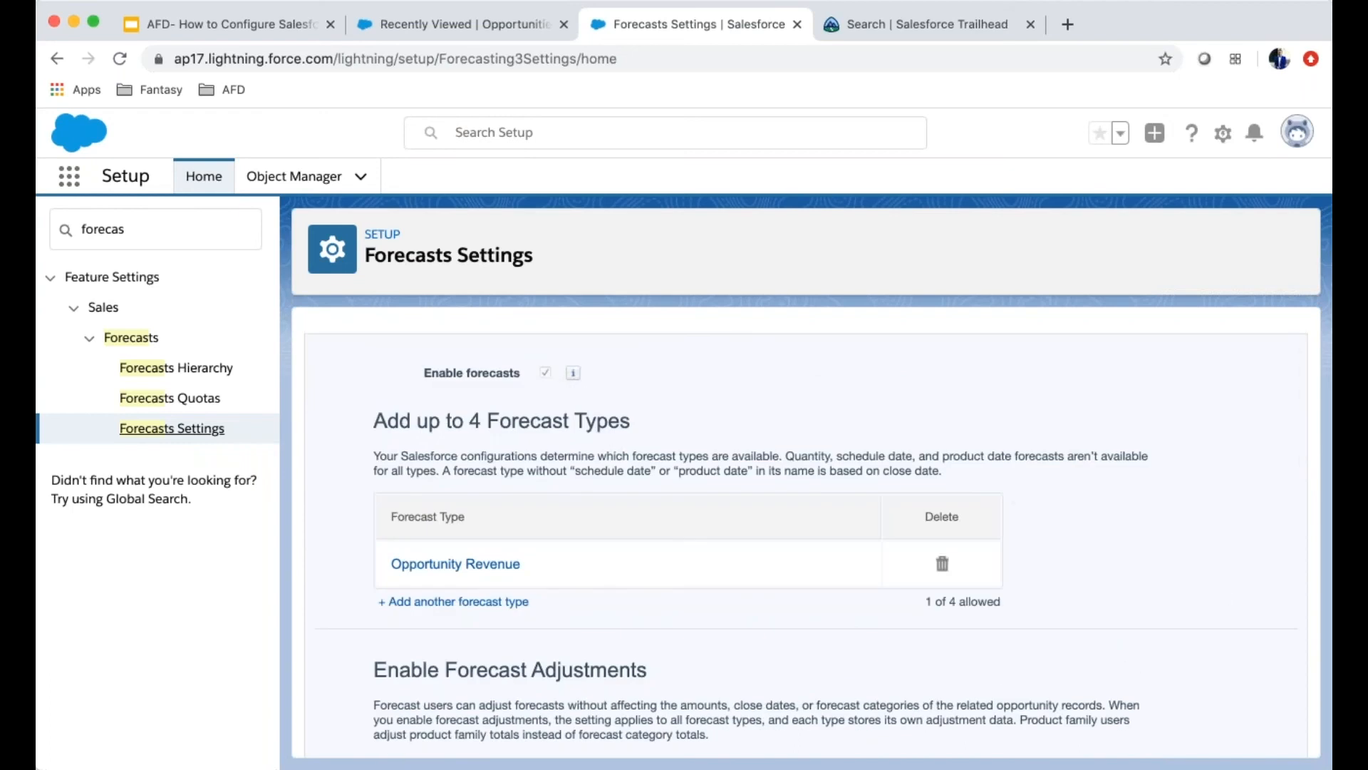
Step: Start adding another forecast type, review its measurement, date type and opportunity list column options, and cancel without saving
{"action": "scroll", "coordinate": [1032, 567], "scroll_direction": "down", "scroll_amount": 2}
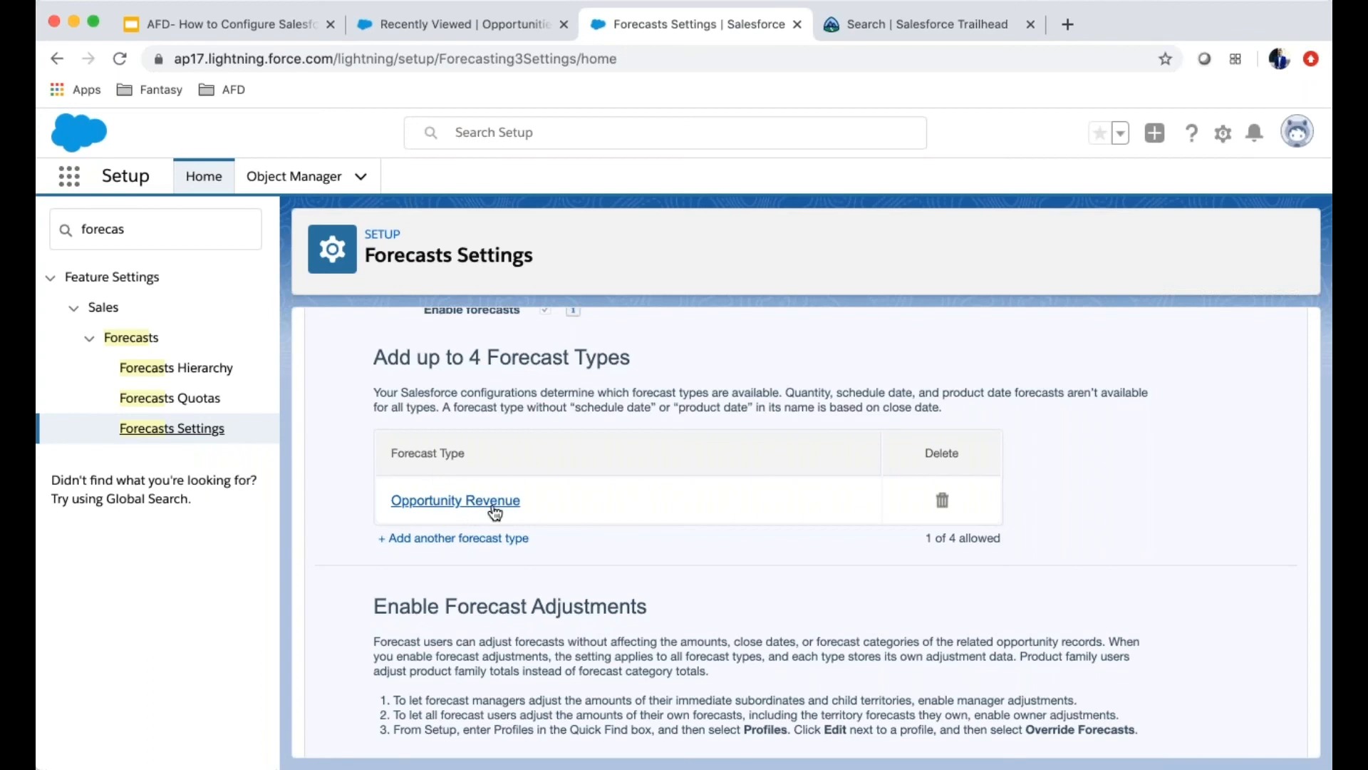
{"action": "left_click", "coordinate": [499, 540]}
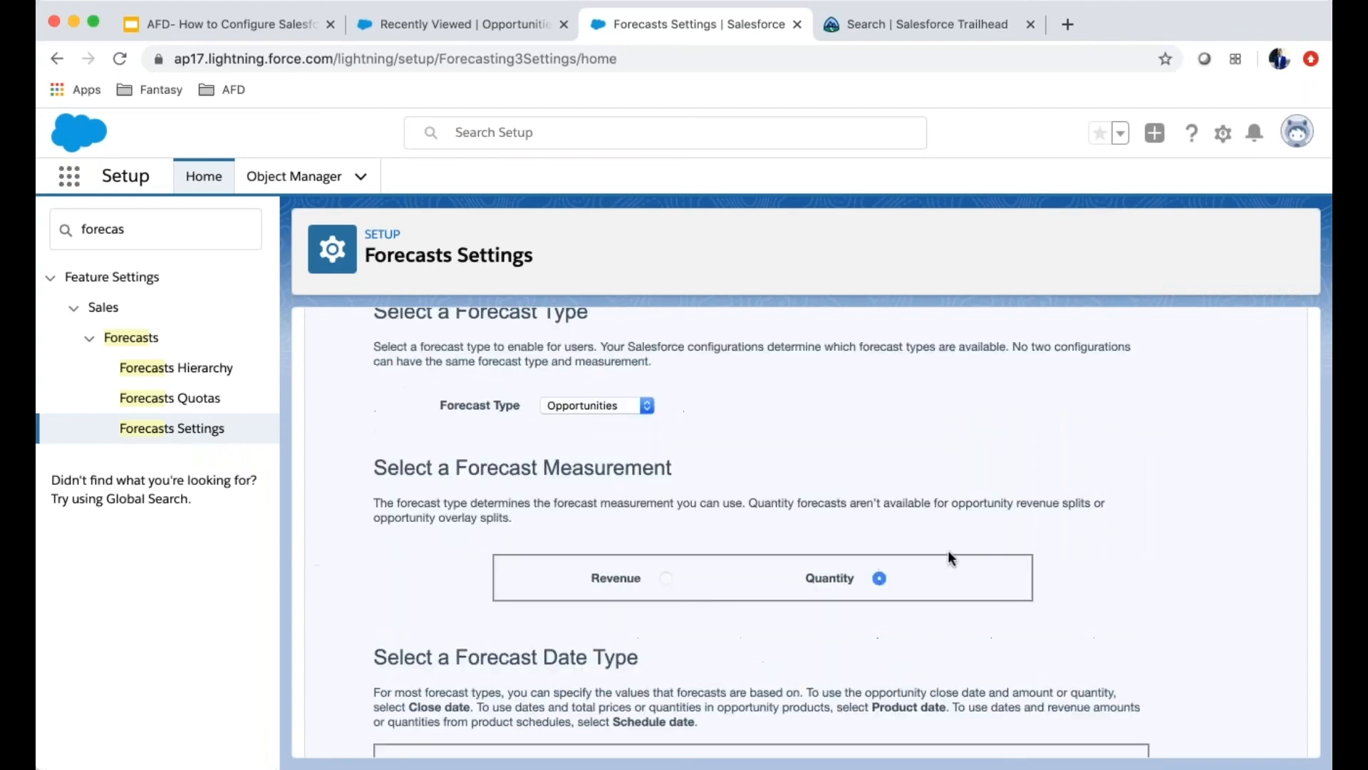
{"action": "scroll", "coordinate": [760, 456], "scroll_direction": "up", "scroll_amount": 2}
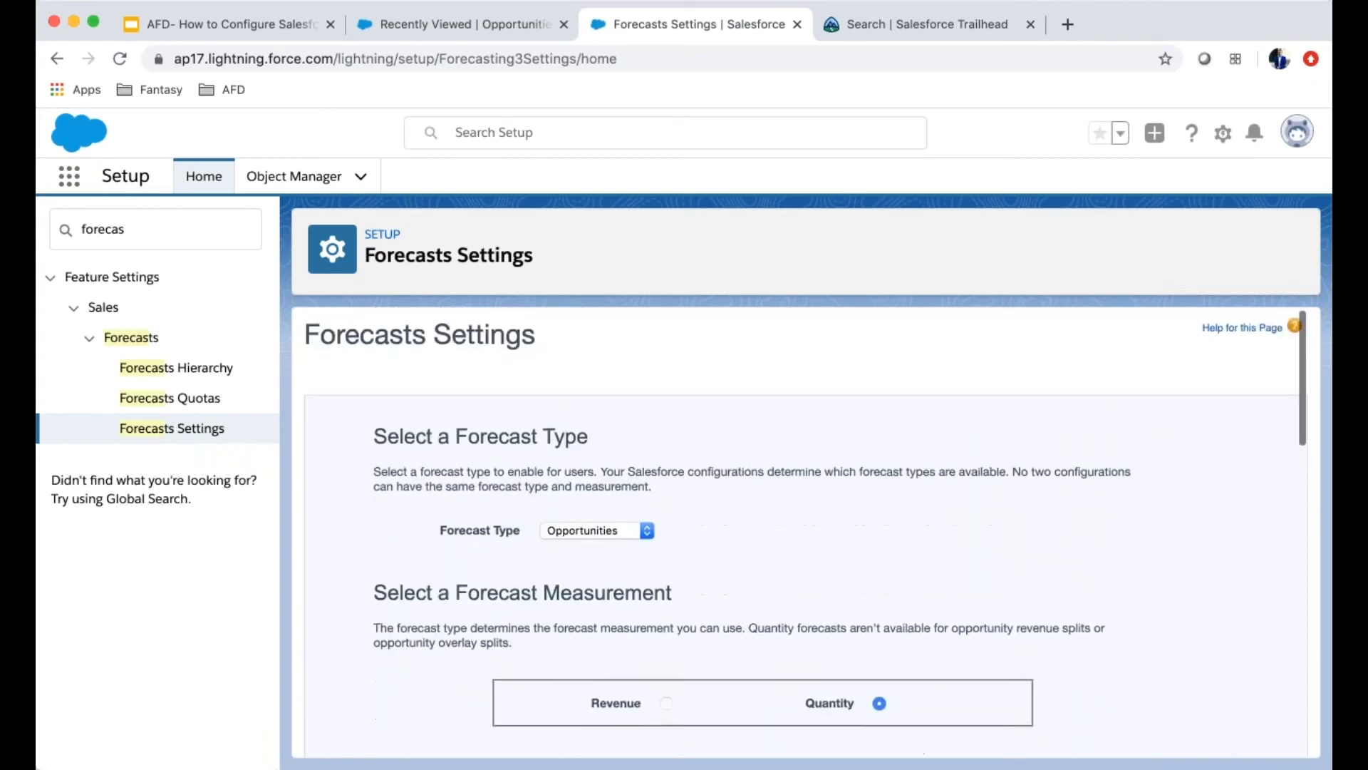
{"action": "scroll", "coordinate": [820, 499], "scroll_direction": "down", "scroll_amount": 4}
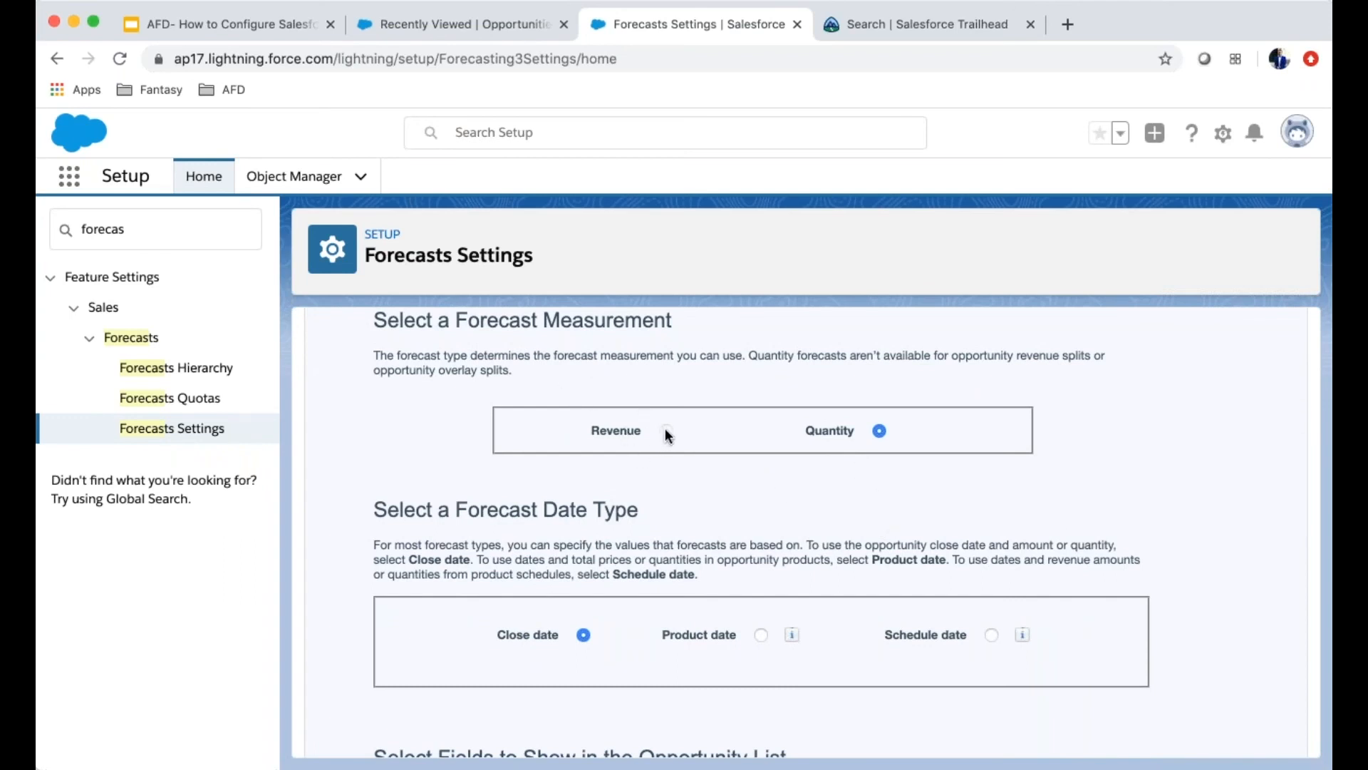
{"action": "scroll", "coordinate": [820, 442], "scroll_direction": "down", "scroll_amount": 2}
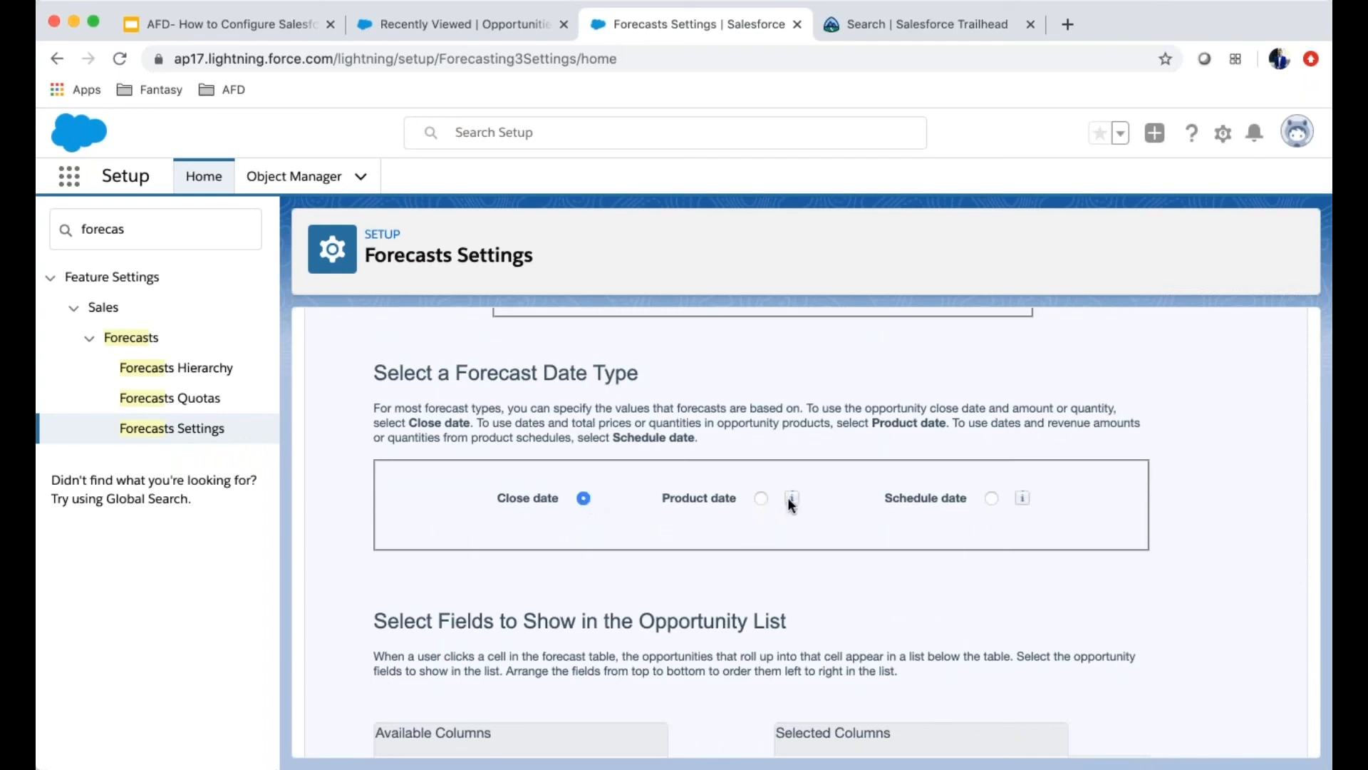
{"action": "scroll", "coordinate": [1025, 558], "scroll_direction": "down", "scroll_amount": 5}
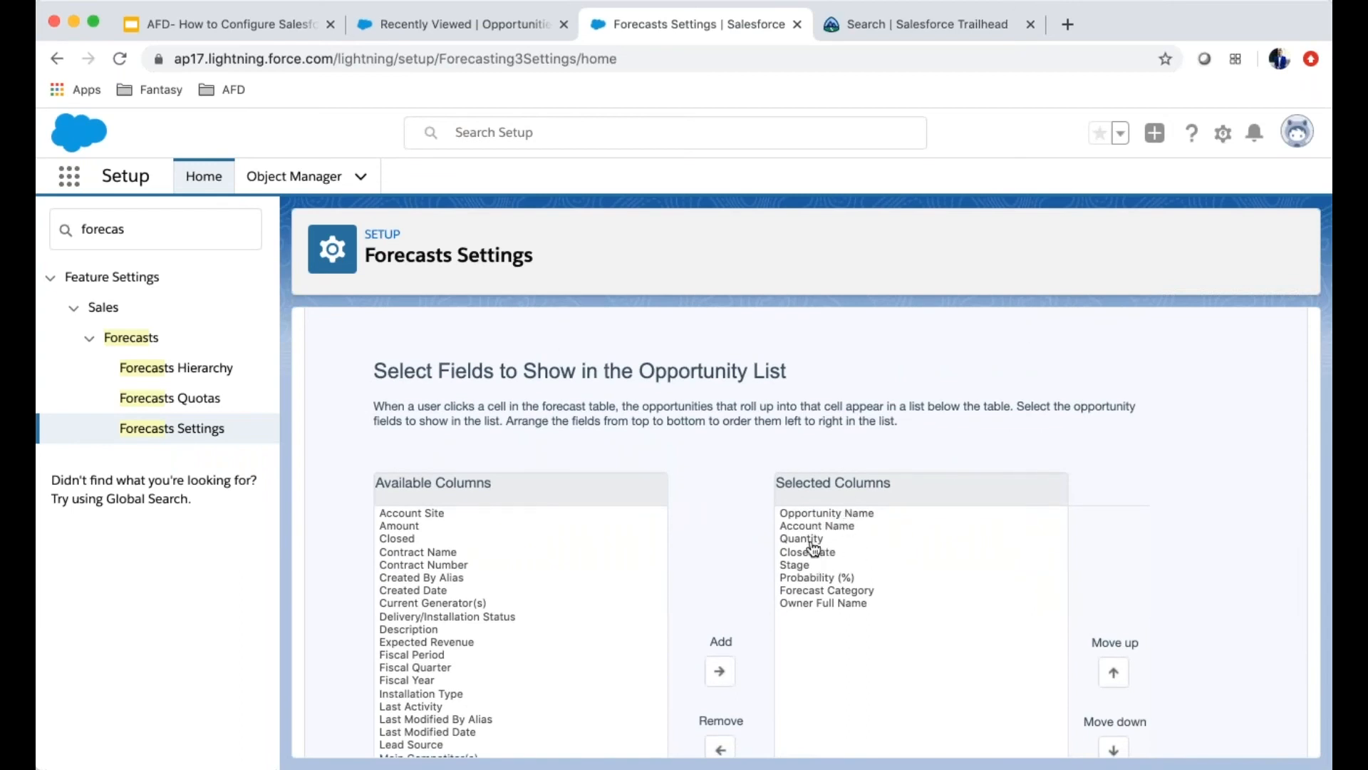
{"action": "scroll", "coordinate": [819, 602], "scroll_direction": "down", "scroll_amount": 5}
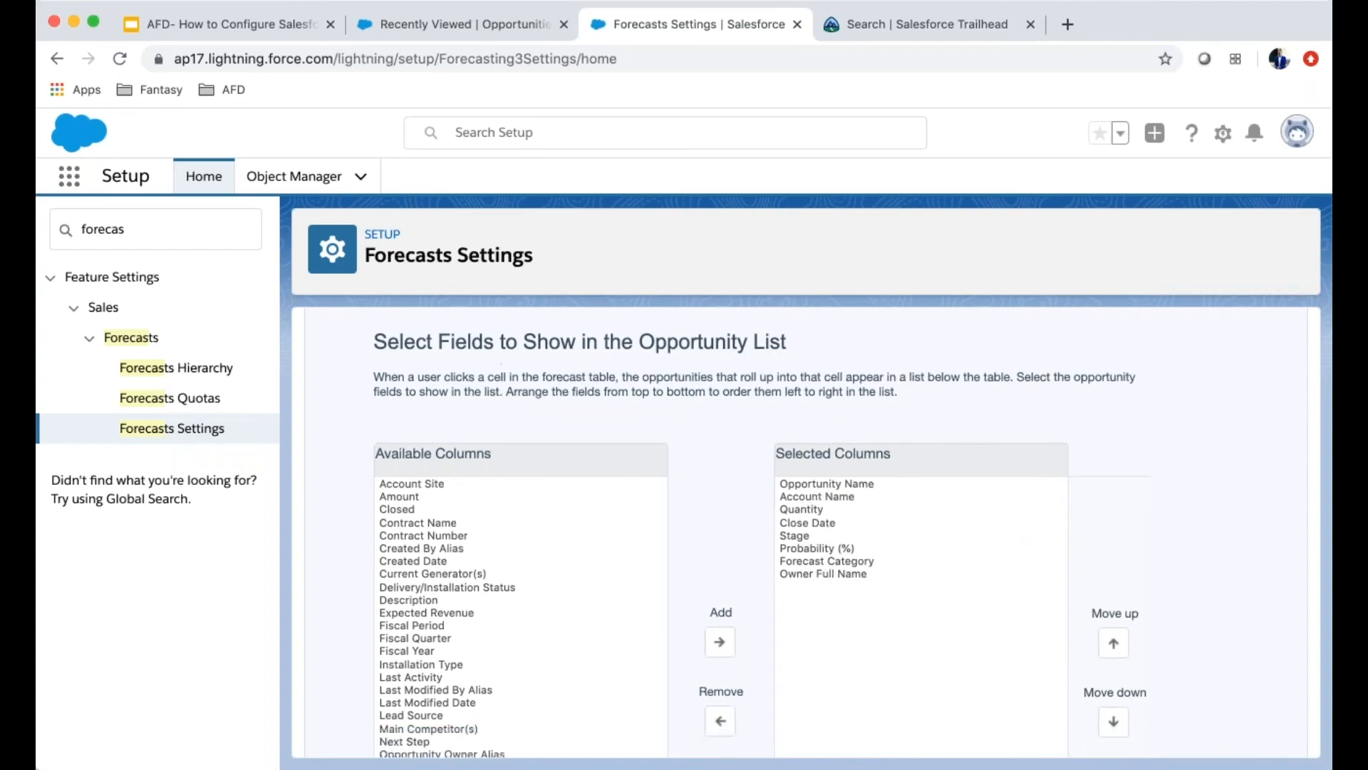
{"action": "left_click", "coordinate": [686, 723]}
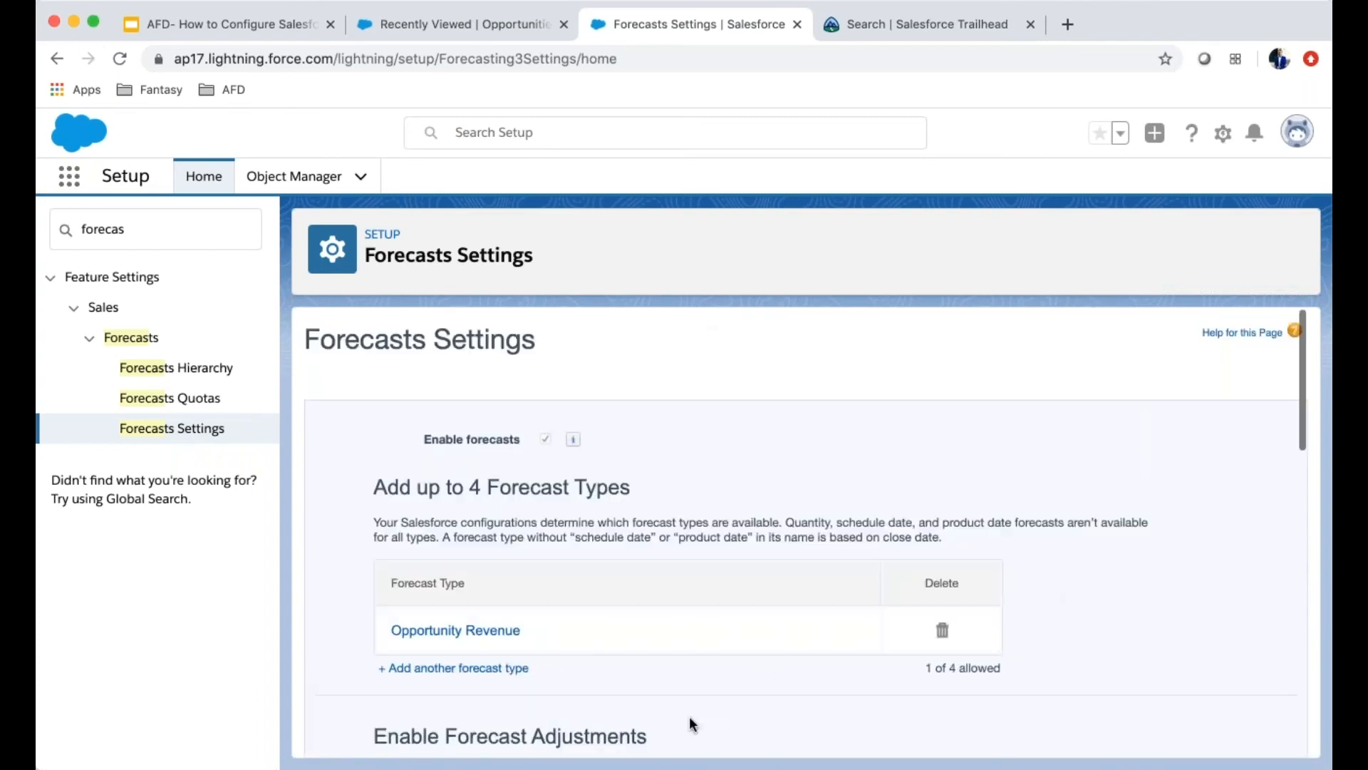
Step: Review the Enable Forecast Adjustments section with its manager and owner adjustment options
{"action": "scroll", "coordinate": [614, 617], "scroll_direction": "down", "scroll_amount": 5}
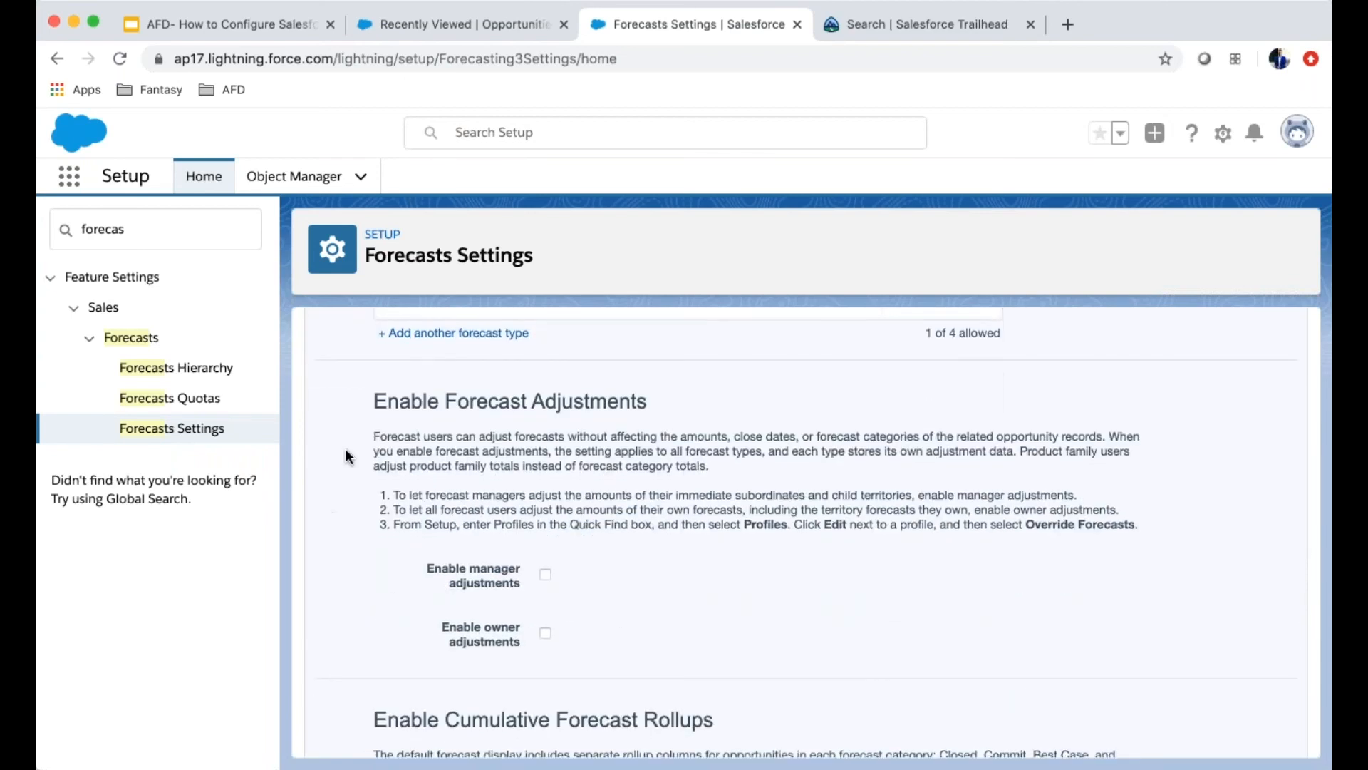
{"action": "left_click_drag", "start_coordinate": [365, 401], "coordinate": [673, 396]}
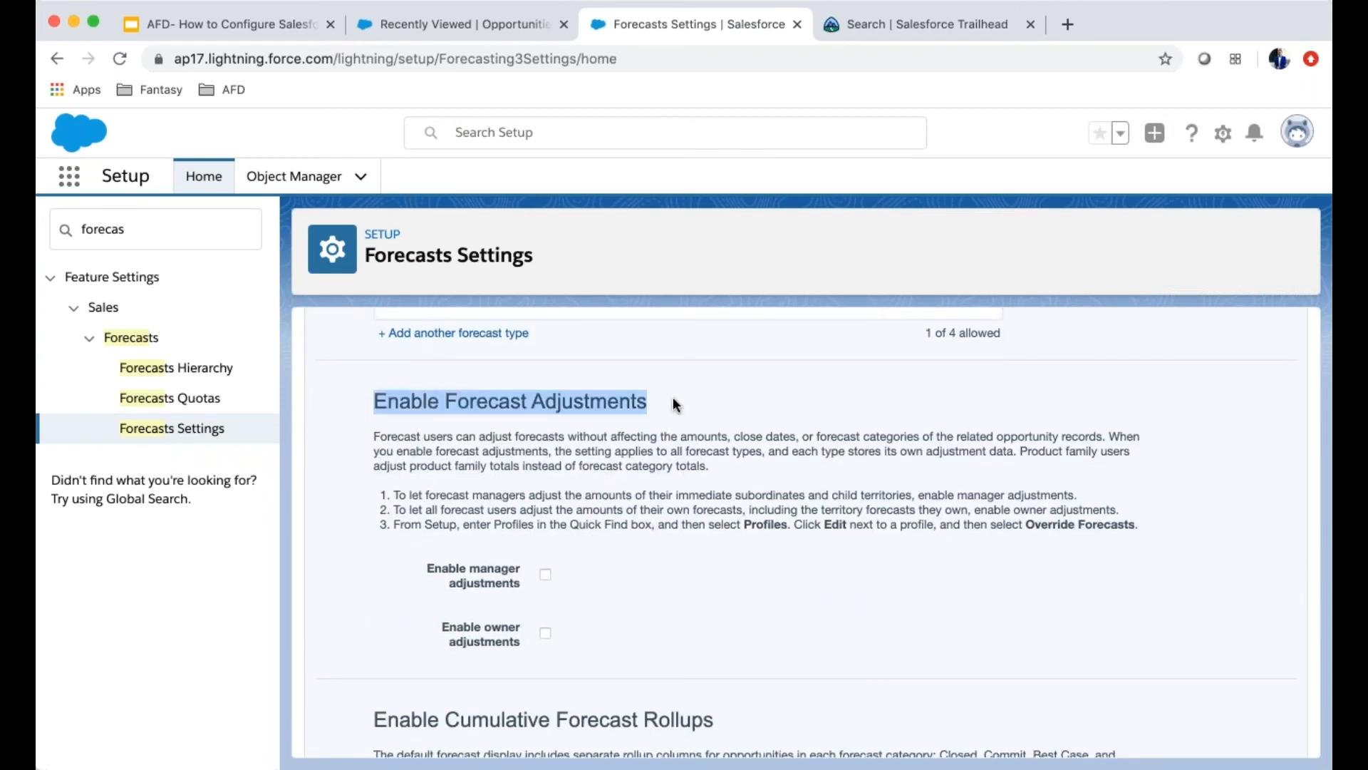
{"action": "left_click", "coordinate": [781, 541]}
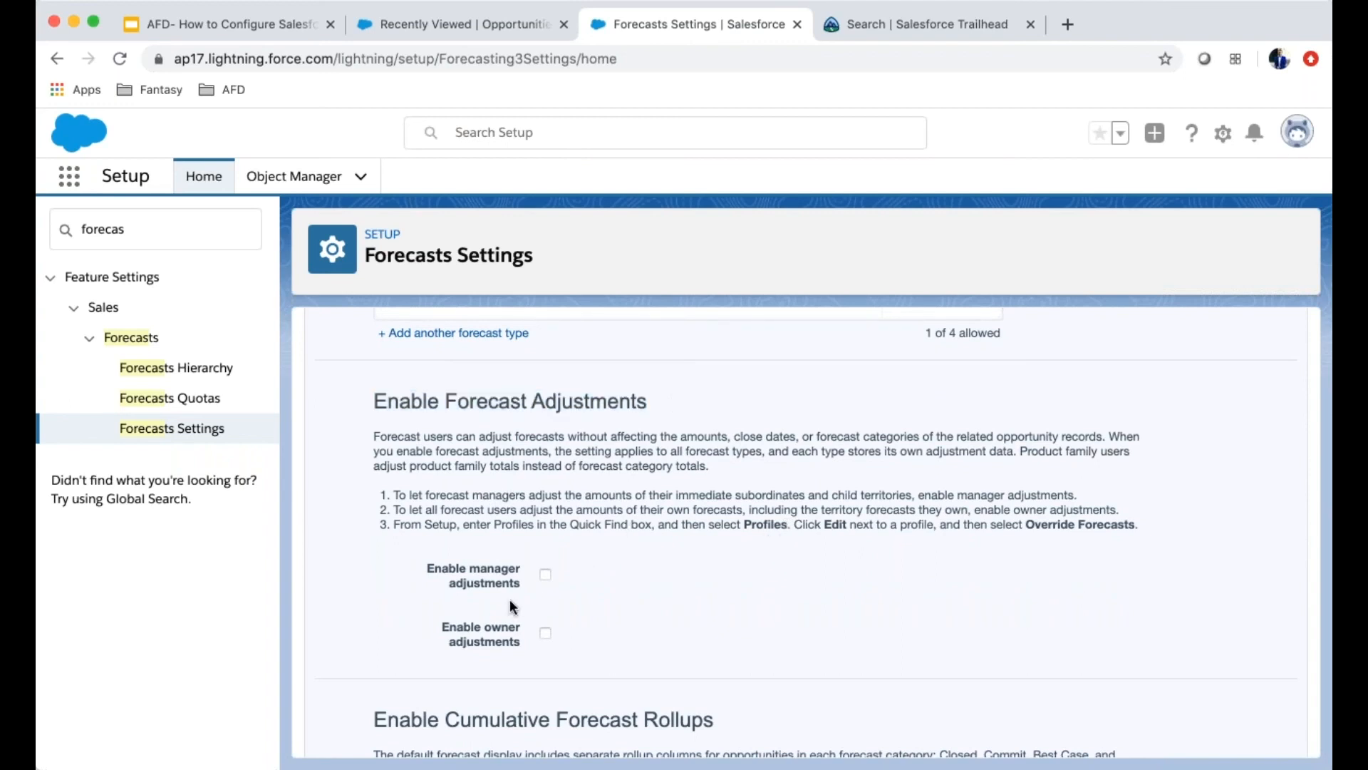
{"action": "left_click_drag", "start_coordinate": [420, 562], "coordinate": [520, 593]}
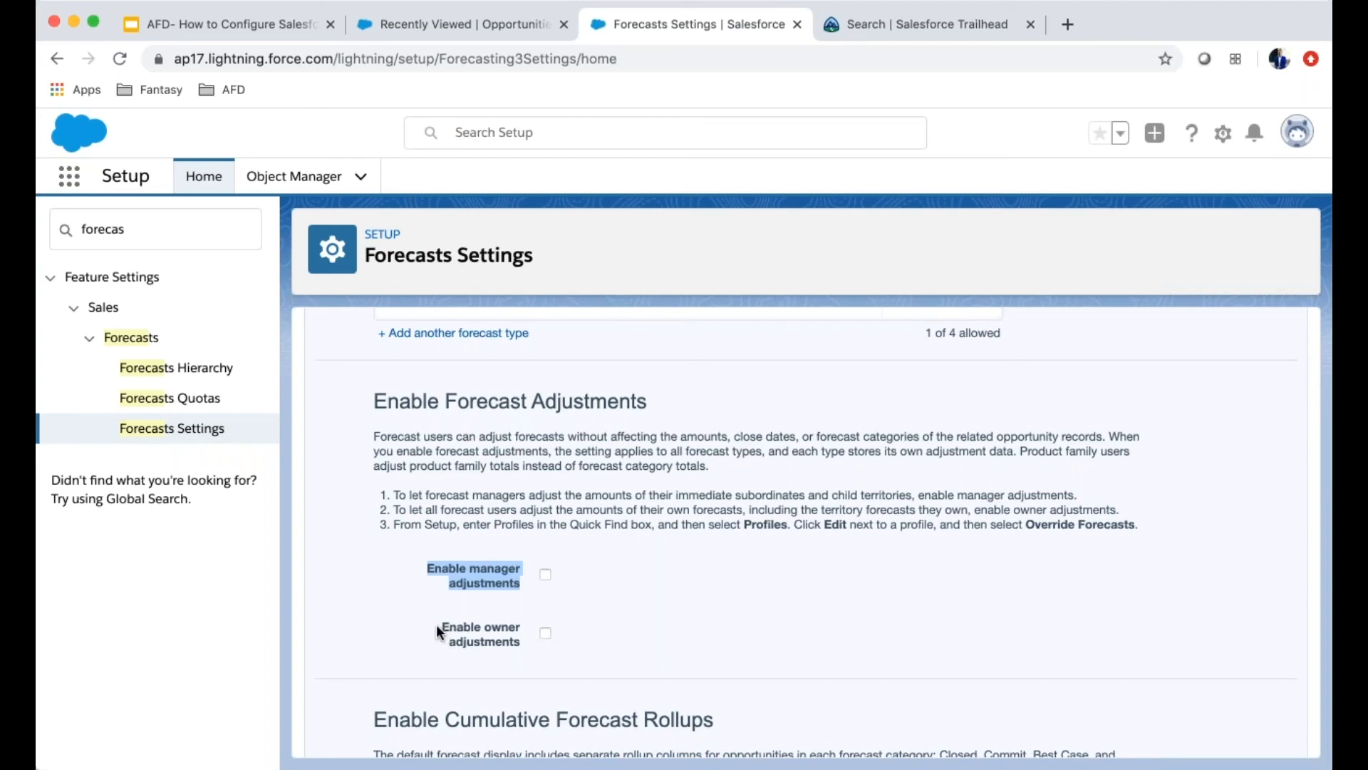
{"action": "left_click_drag", "start_coordinate": [436, 624], "coordinate": [489, 642]}
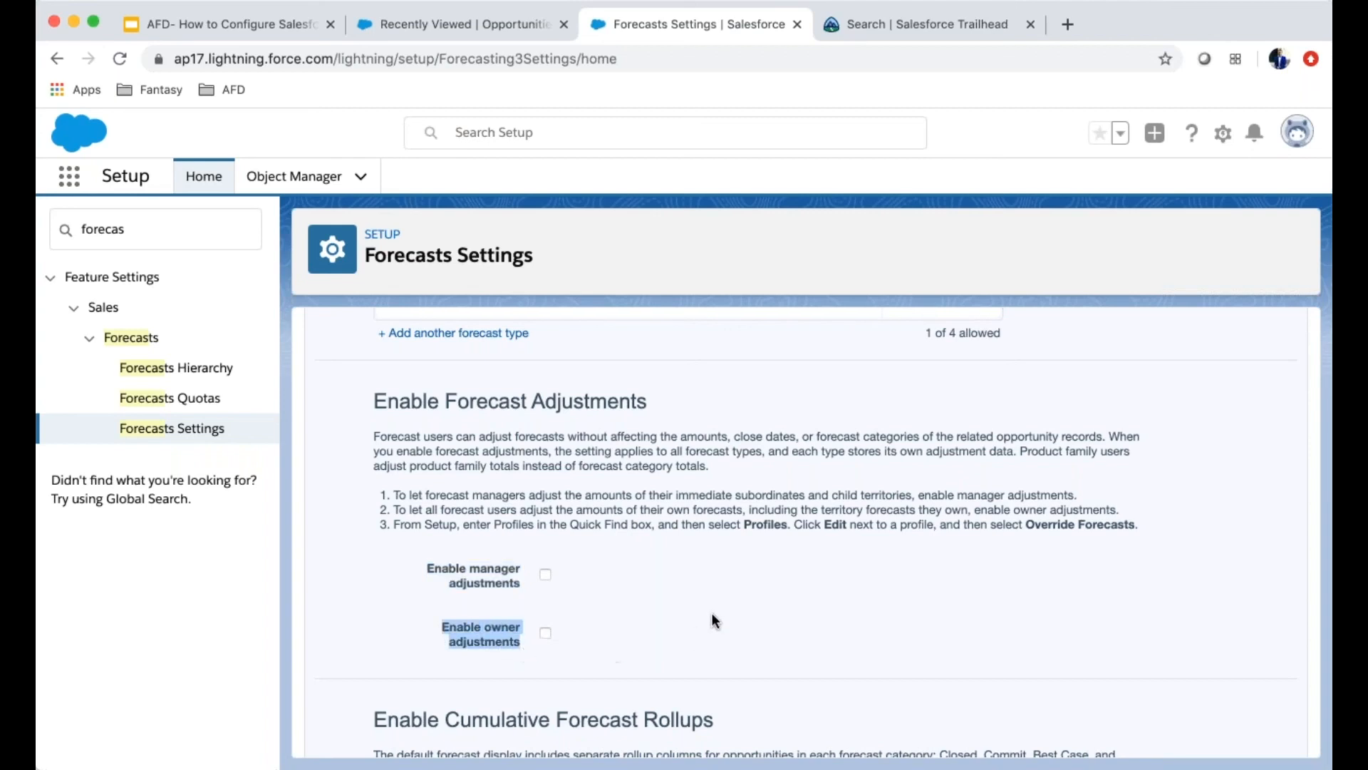
{"action": "left_click", "coordinate": [795, 581]}
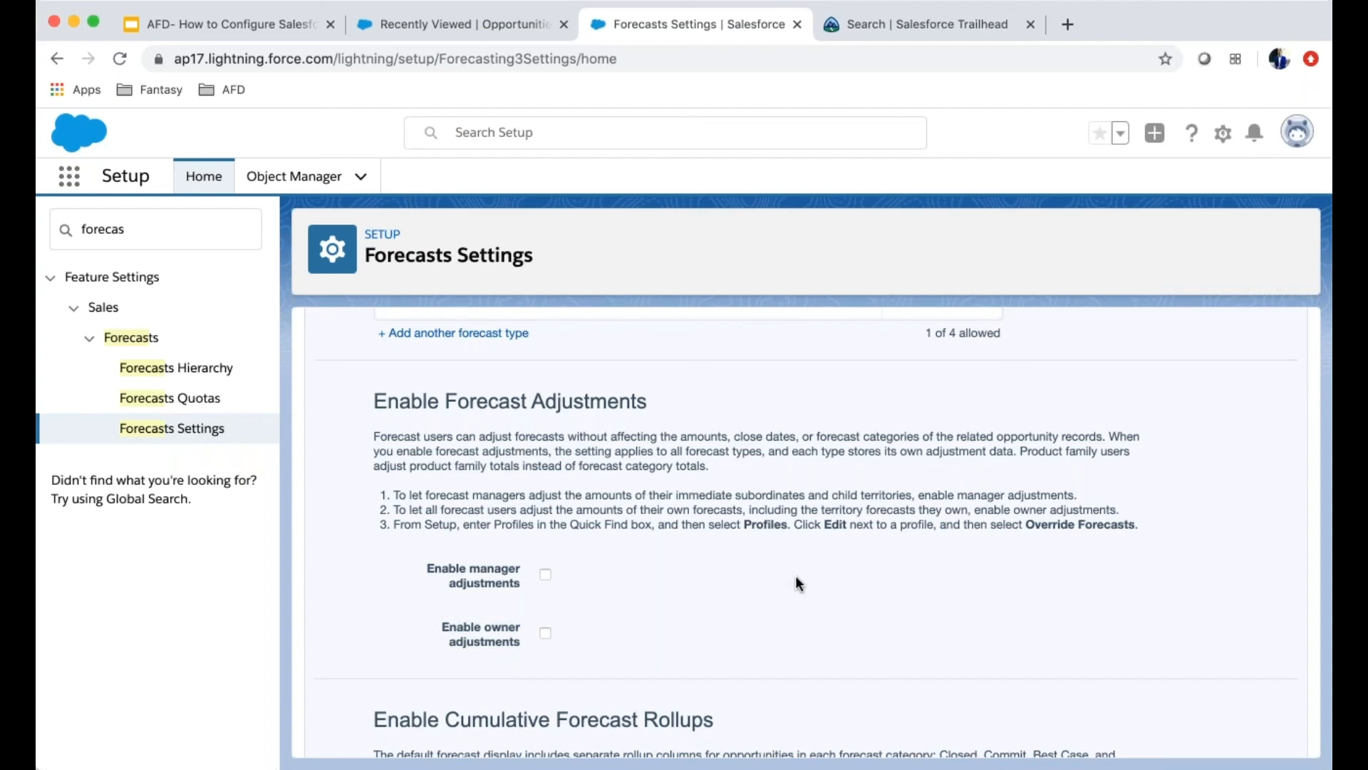
Step: Read the Enable Cumulative Forecast Rollups section and compare the individual and cumulative roll-up tables on slides 11 and 12 of the Google Slides presentation
{"action": "scroll", "coordinate": [796, 578], "scroll_direction": "down", "scroll_amount": 5}
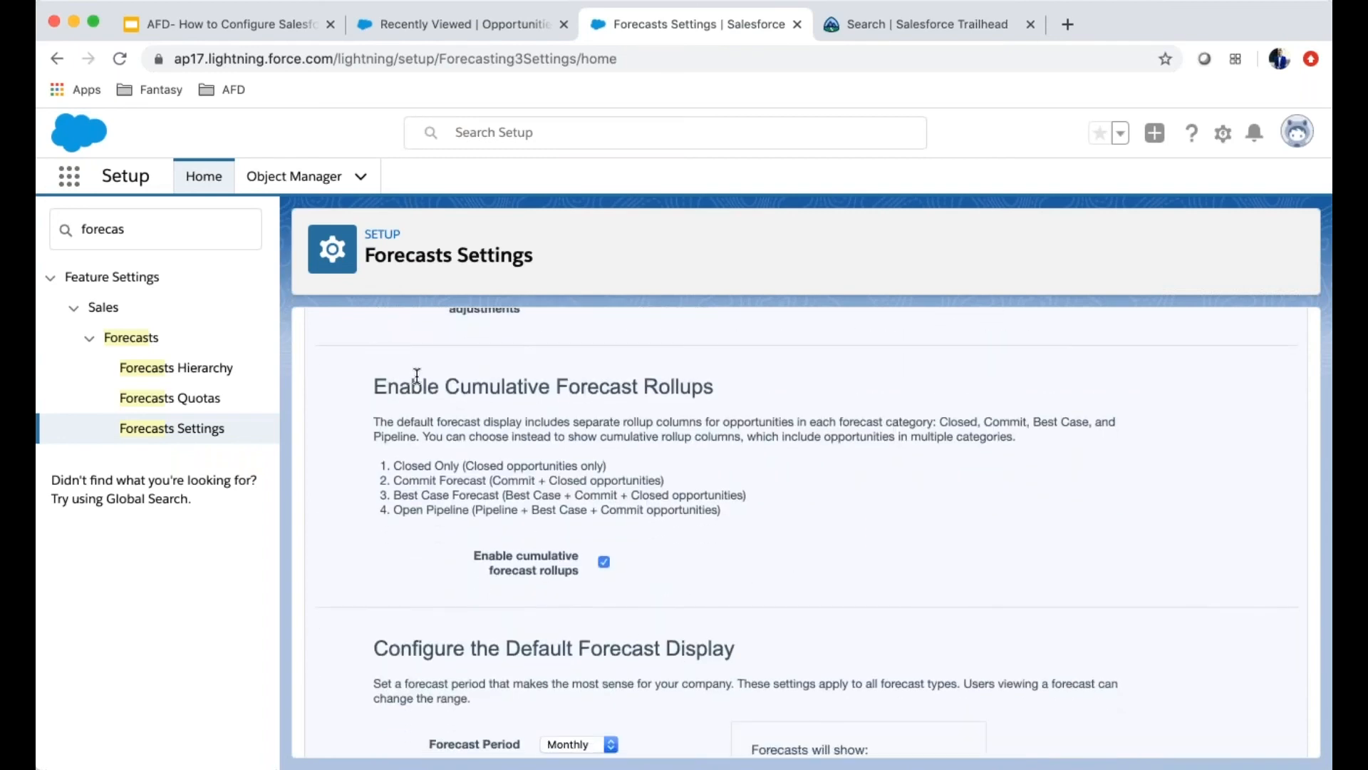
{"action": "left_click_drag", "start_coordinate": [389, 379], "coordinate": [735, 401]}
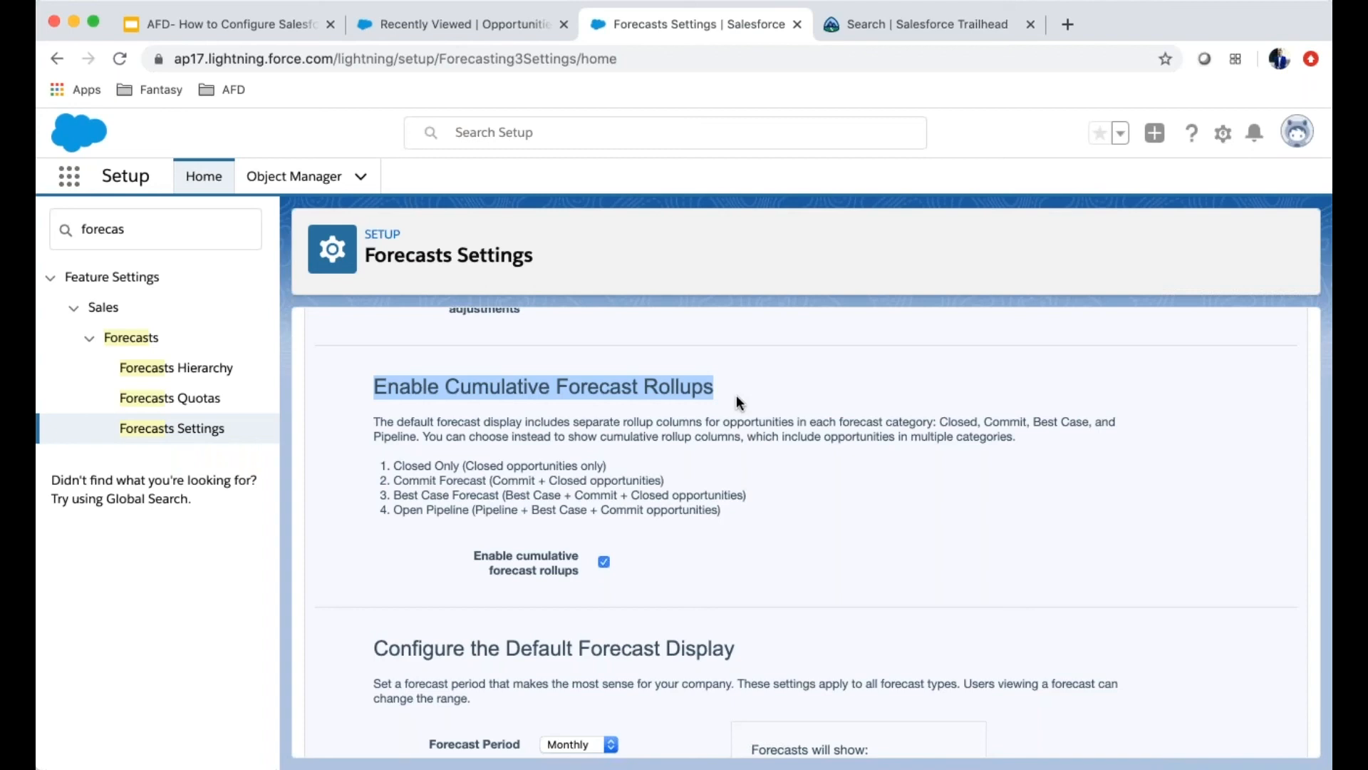
{"action": "left_click", "coordinate": [230, 32]}
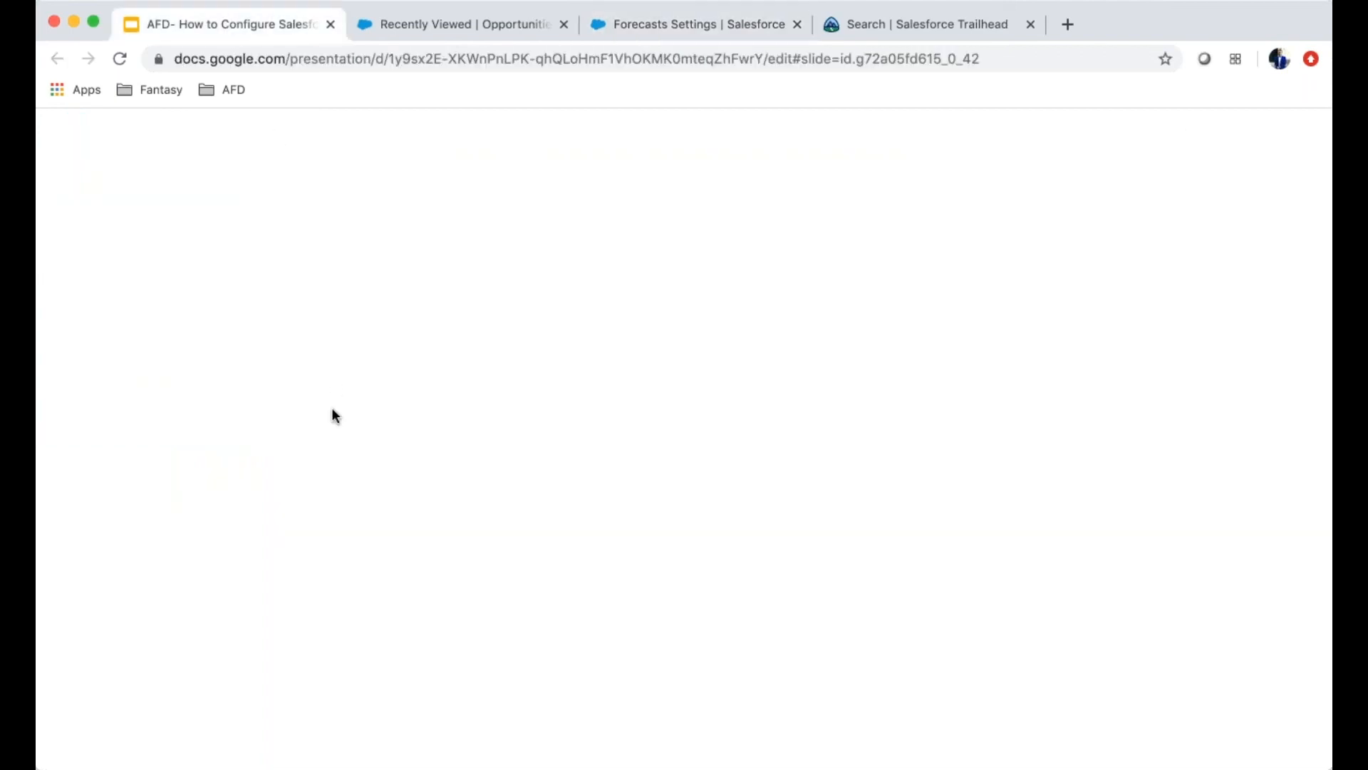
{"action": "scroll", "coordinate": [165, 482], "scroll_direction": "up", "scroll_amount": 5}
{"action": "left_click", "coordinate": [170, 421]}
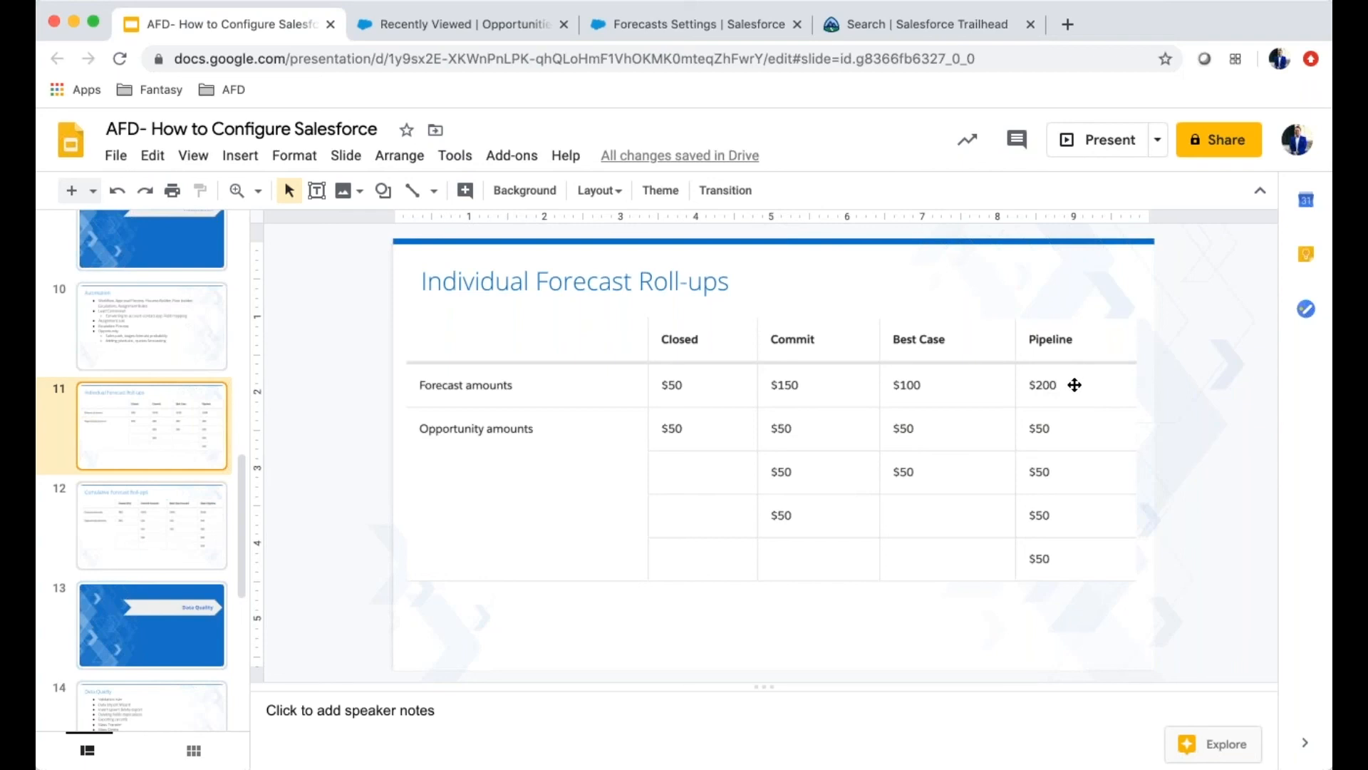
{"action": "left_click", "coordinate": [143, 530]}
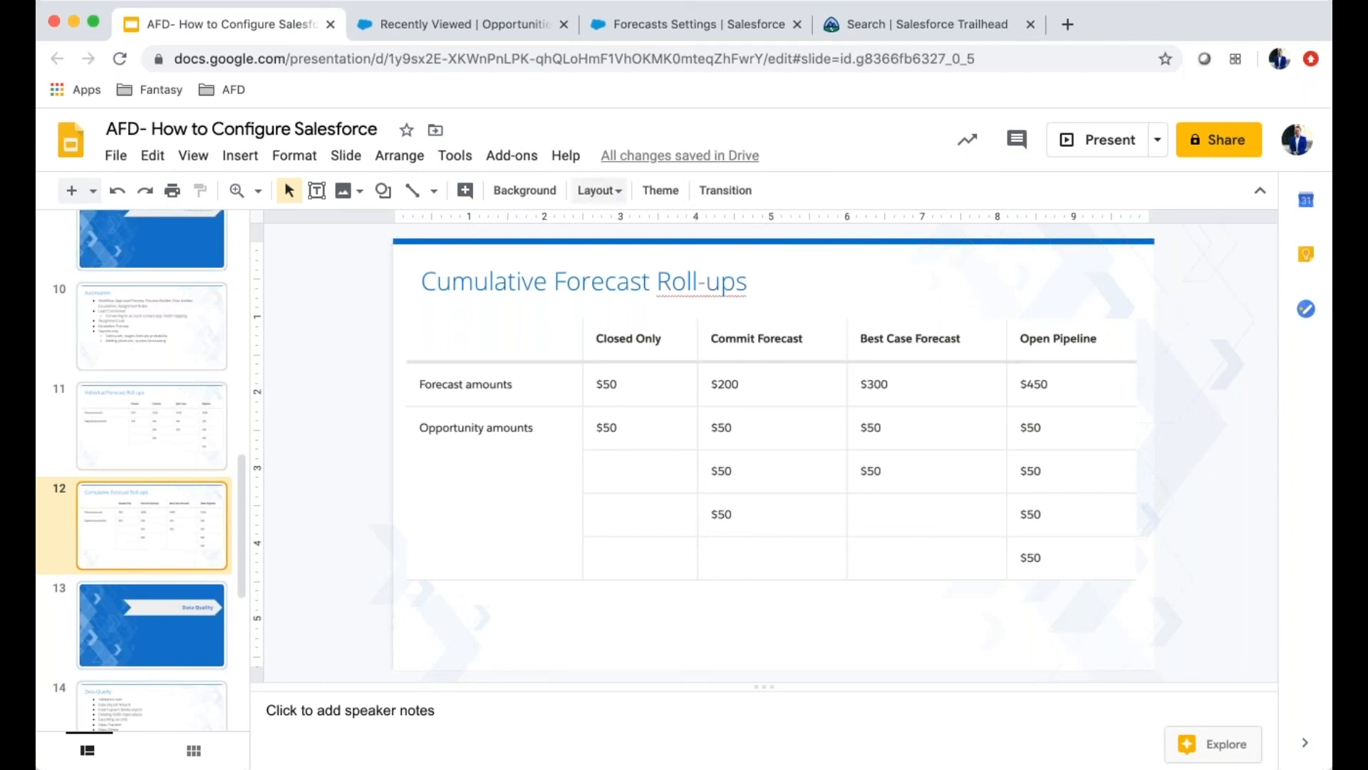
Step: Return to Forecasts Settings in Salesforce, review the default forecast display's period, start and range options, and cancel out of the page
{"action": "left_click", "coordinate": [662, 20]}
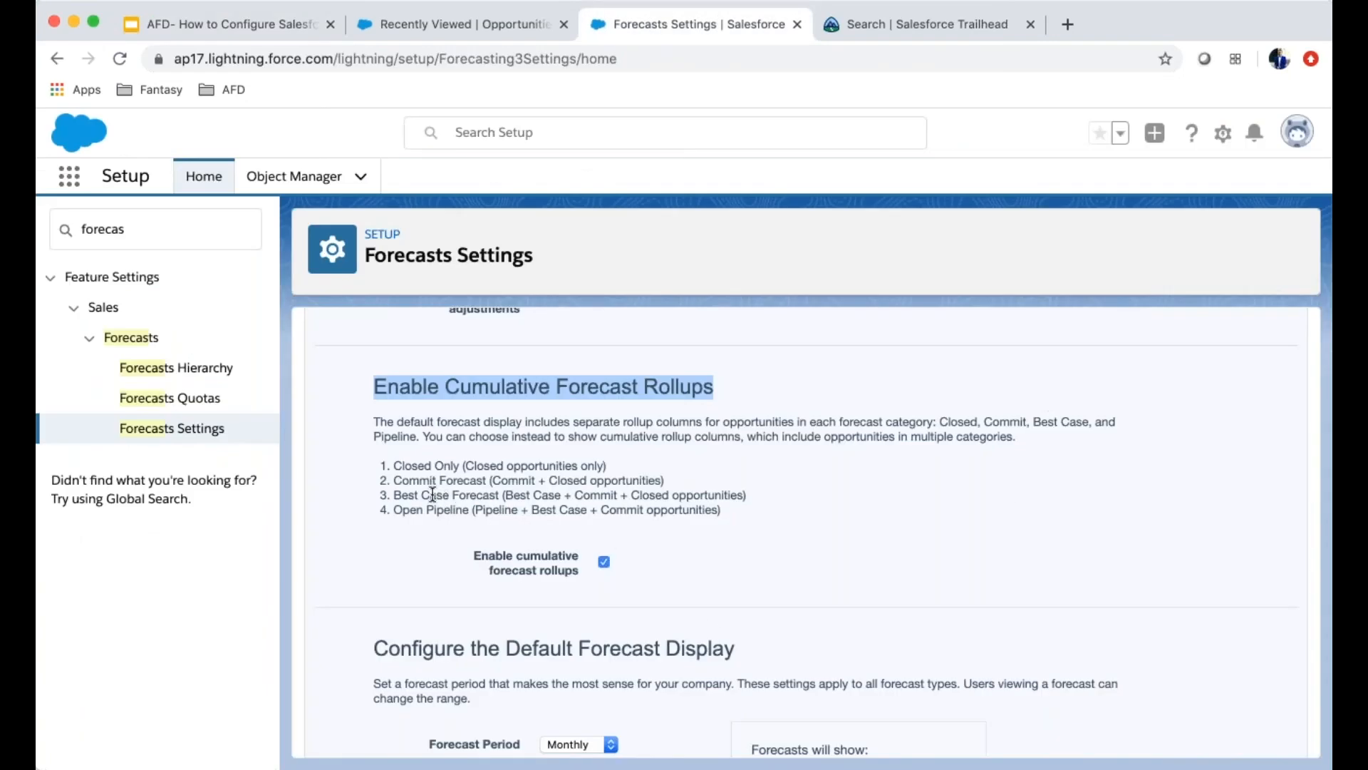
{"action": "scroll", "coordinate": [605, 569], "scroll_direction": "down", "scroll_amount": 3}
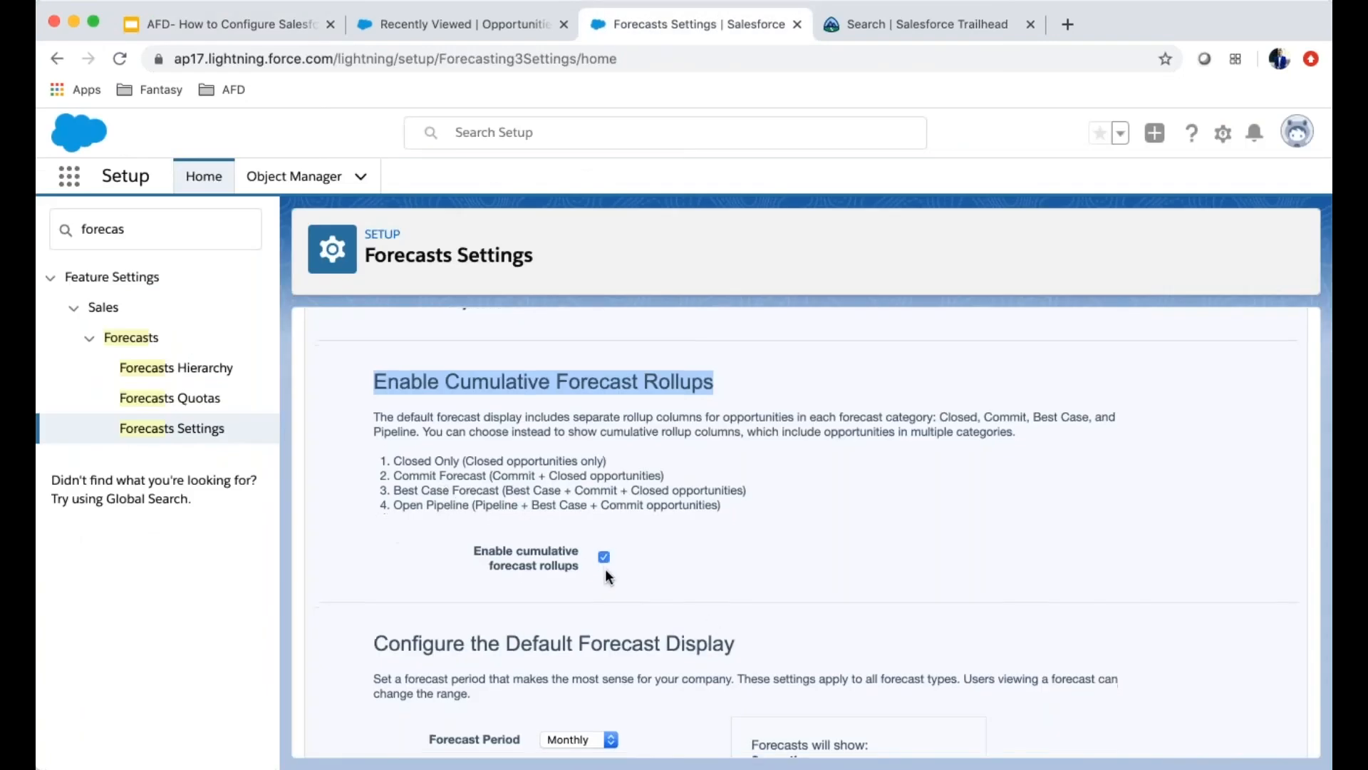
{"action": "scroll", "coordinate": [709, 556], "scroll_direction": "down", "scroll_amount": 4}
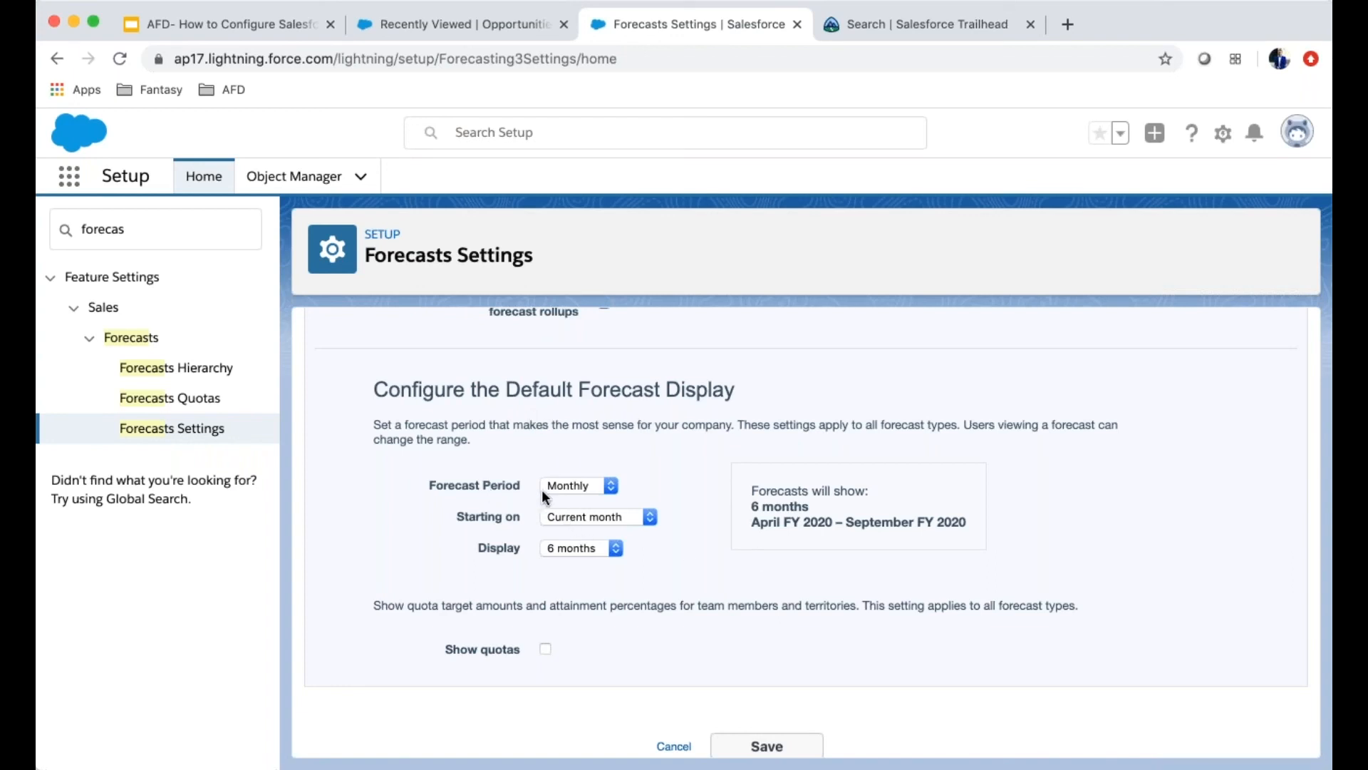
{"action": "left_click", "coordinate": [568, 487]}
{"action": "left_click", "coordinate": [619, 517]}
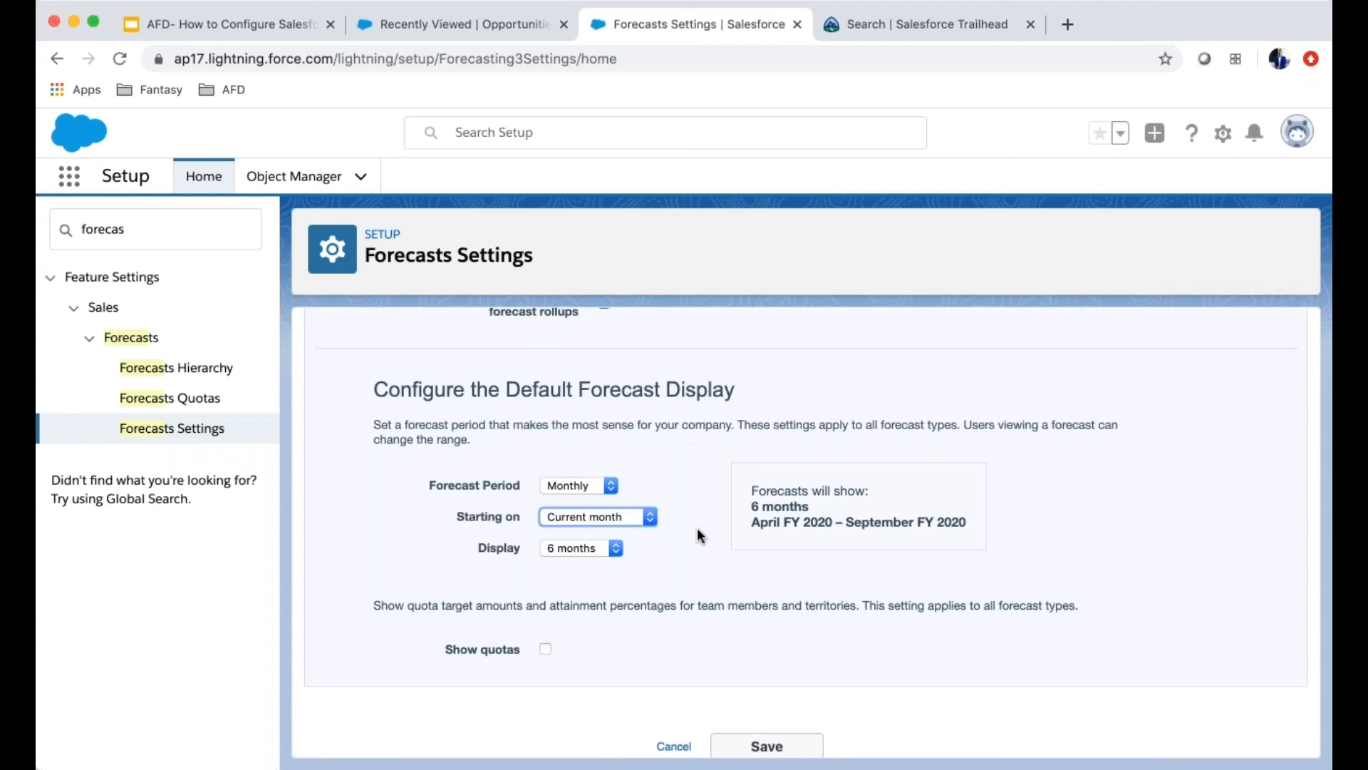
{"action": "left_click", "coordinate": [589, 549]}
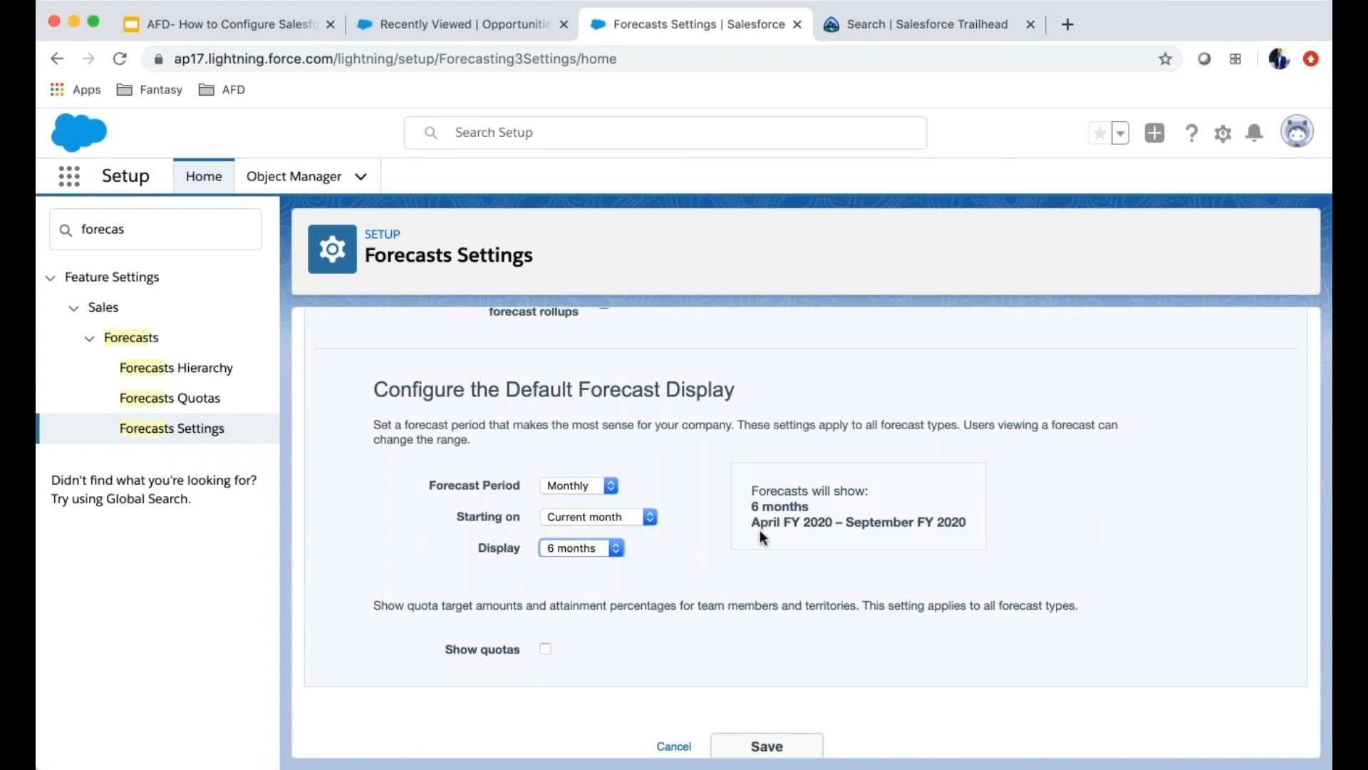
{"action": "left_click_drag", "start_coordinate": [752, 527], "coordinate": [969, 533]}
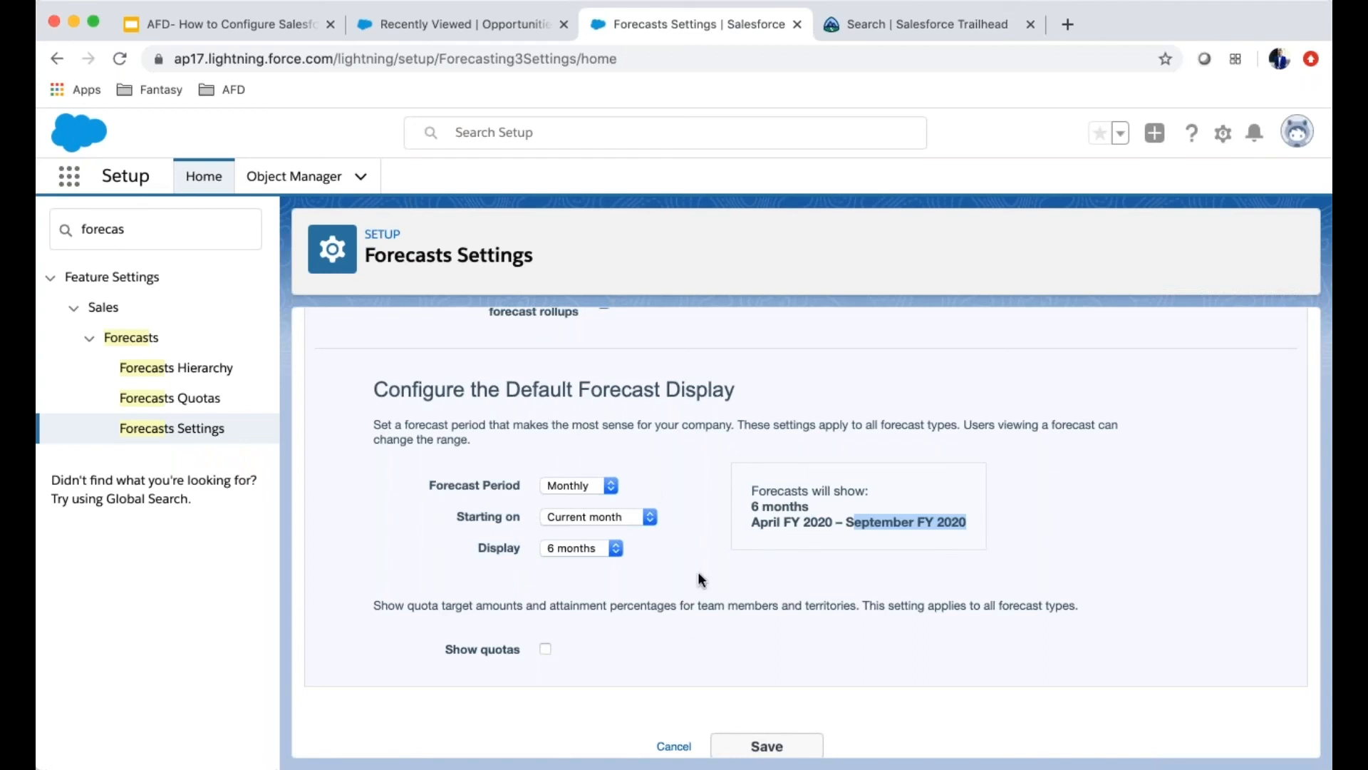
{"action": "scroll", "coordinate": [563, 507], "scroll_direction": "up", "scroll_amount": 10}
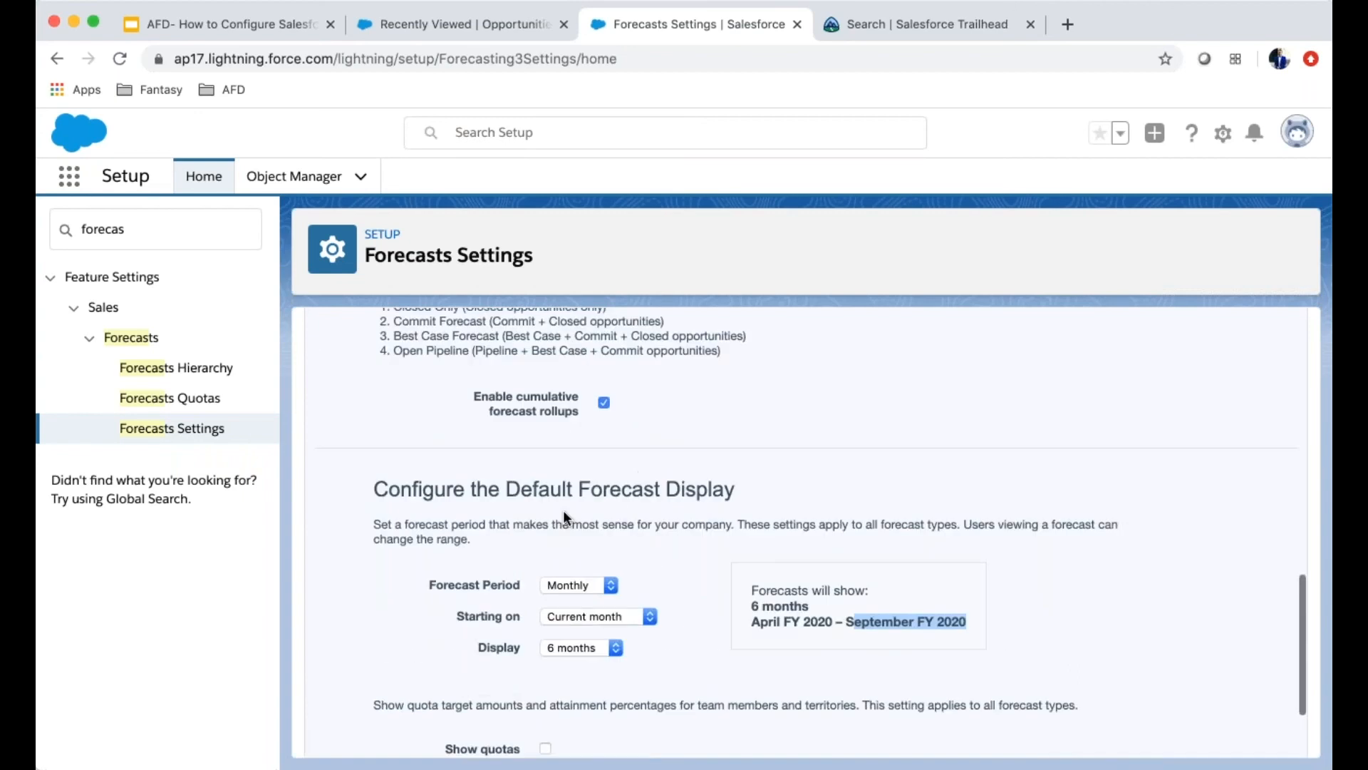
{"action": "scroll", "coordinate": [570, 518], "scroll_direction": "down", "scroll_amount": 10}
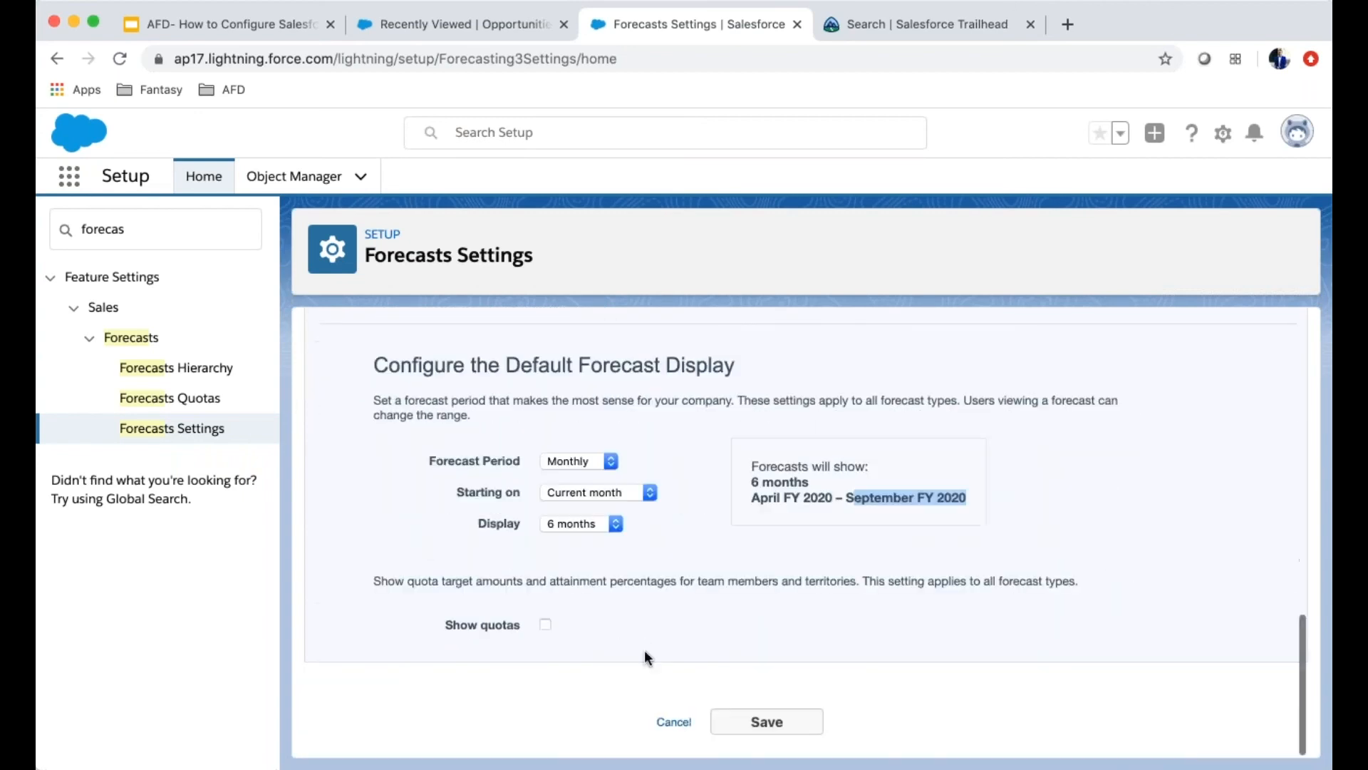
{"action": "left_click", "coordinate": [673, 722]}
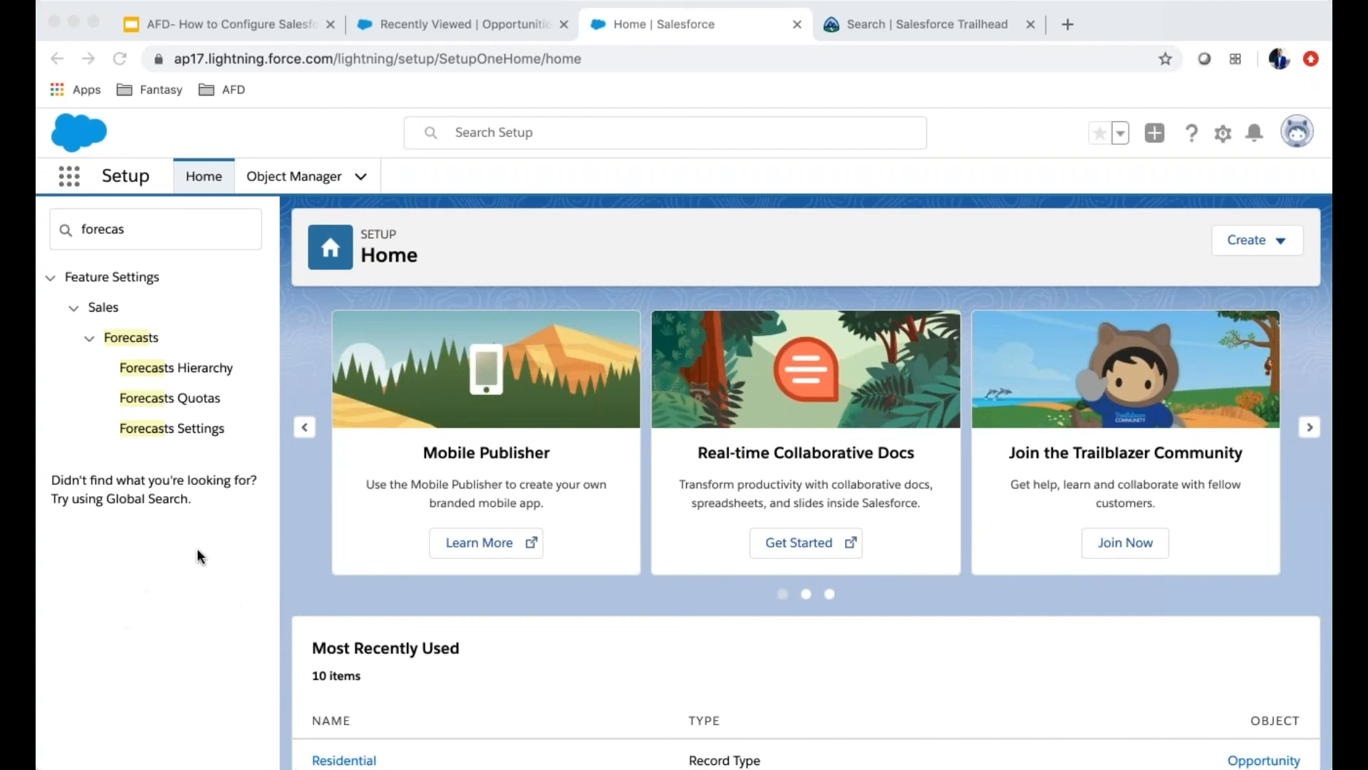
Step: Check which navigation items the Sales Console app offers from its Opportunities list
{"action": "left_click", "coordinate": [96, 617]}
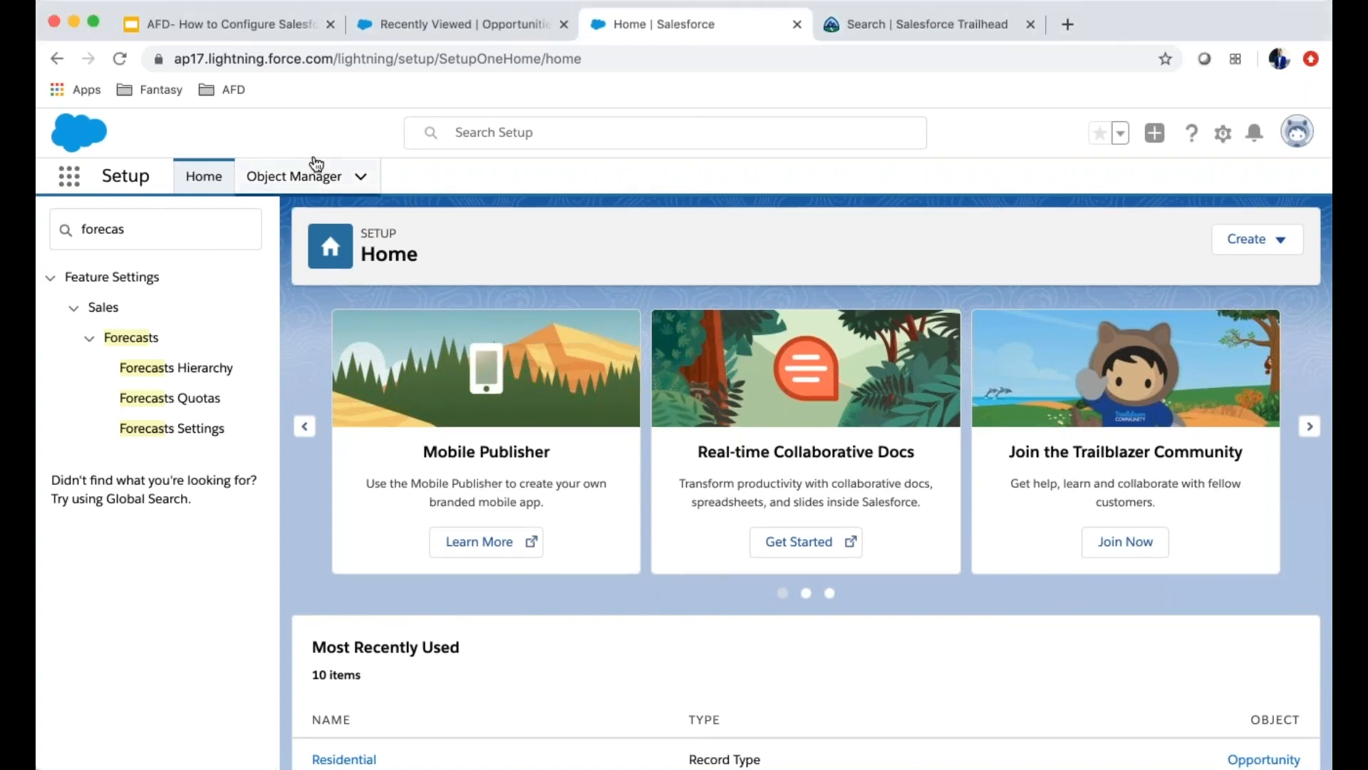
{"action": "left_click", "coordinate": [436, 29]}
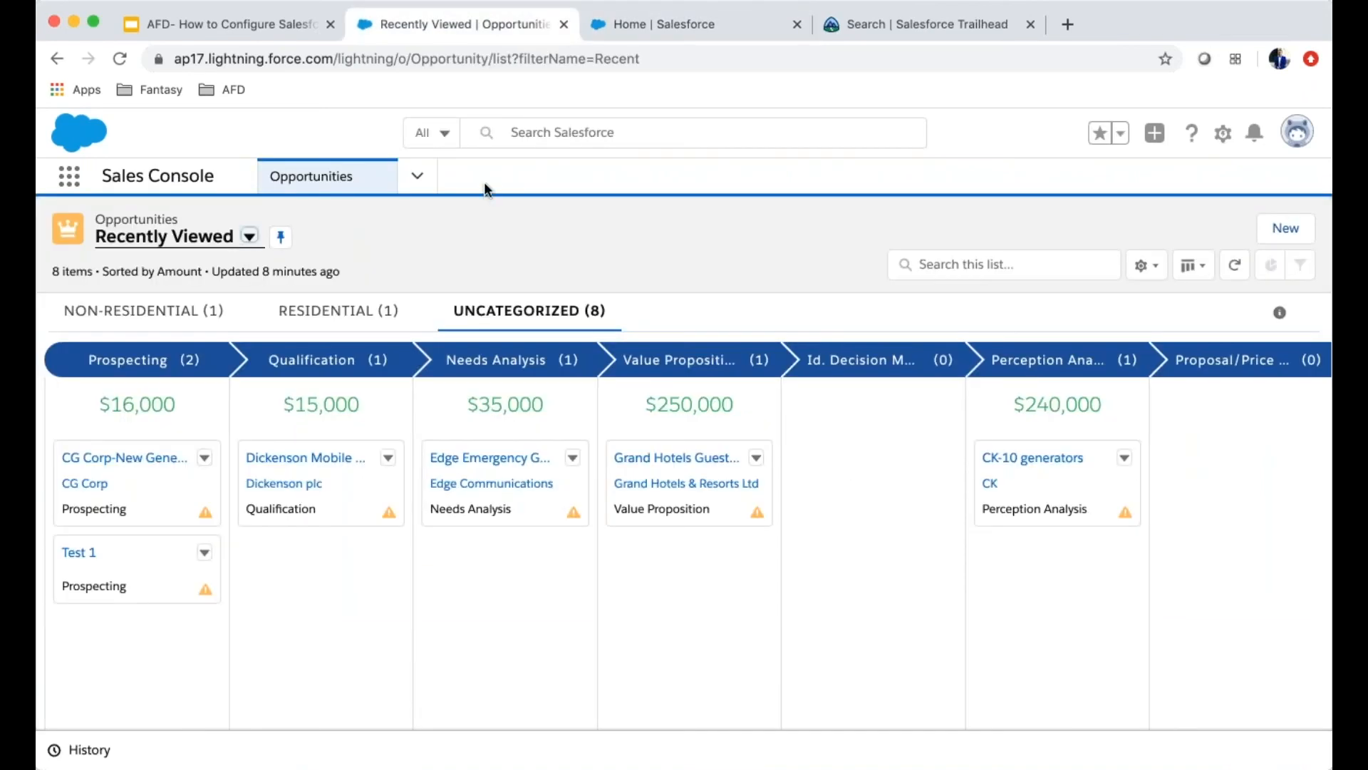
{"action": "left_click", "coordinate": [415, 178]}
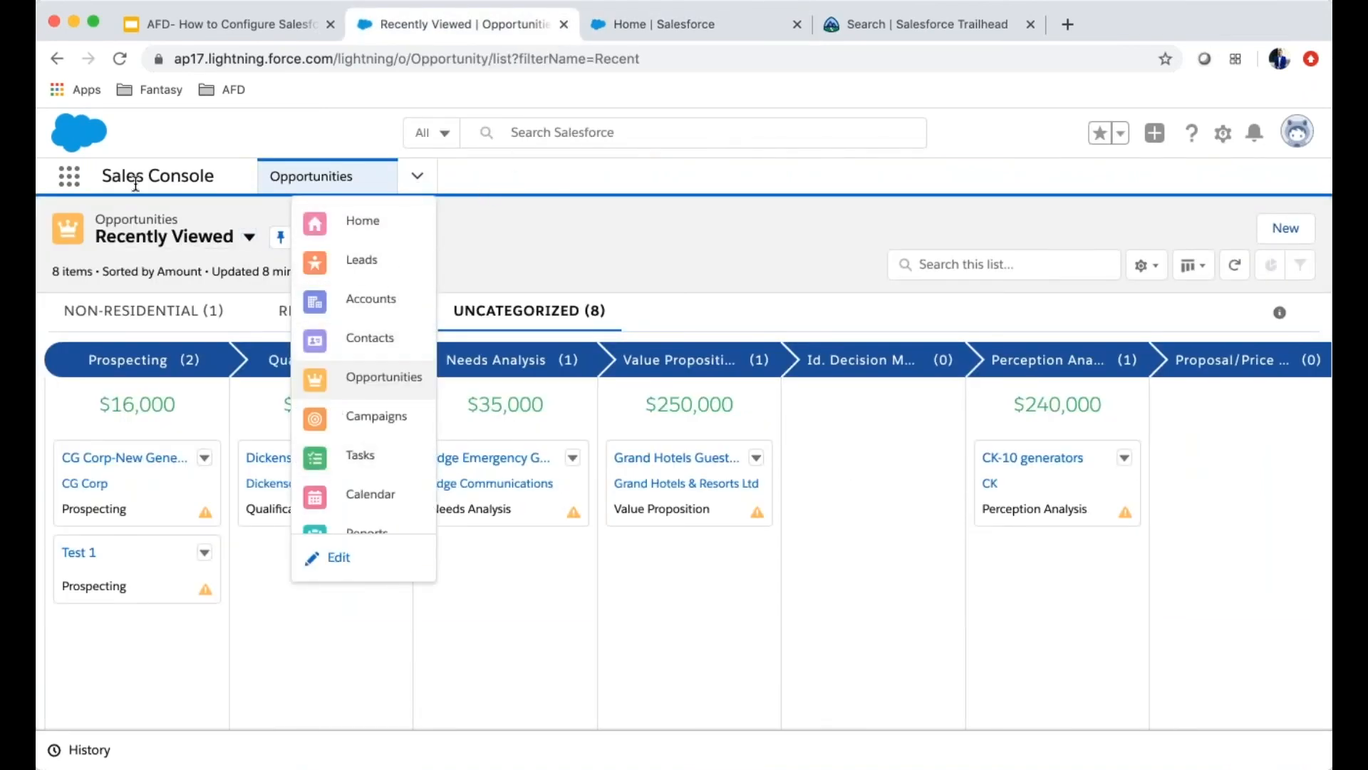
Step: Find App Manager in Salesforce Setup and open the Lightning Sales Console app for editing
{"action": "left_click", "coordinate": [667, 23]}
{"action": "left_click", "coordinate": [139, 230]}
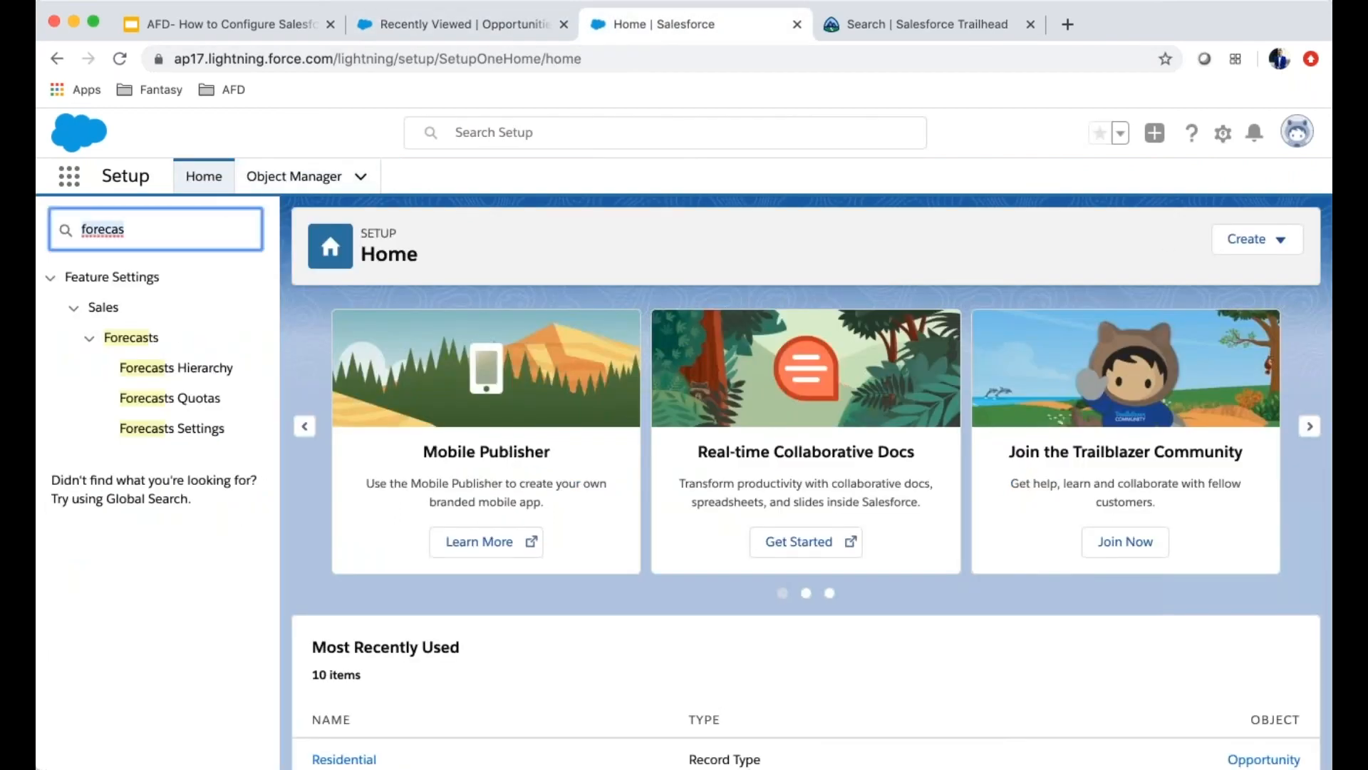
{"action": "key", "text": "ctrl+a"}
{"action": "type", "text": "app mana"}
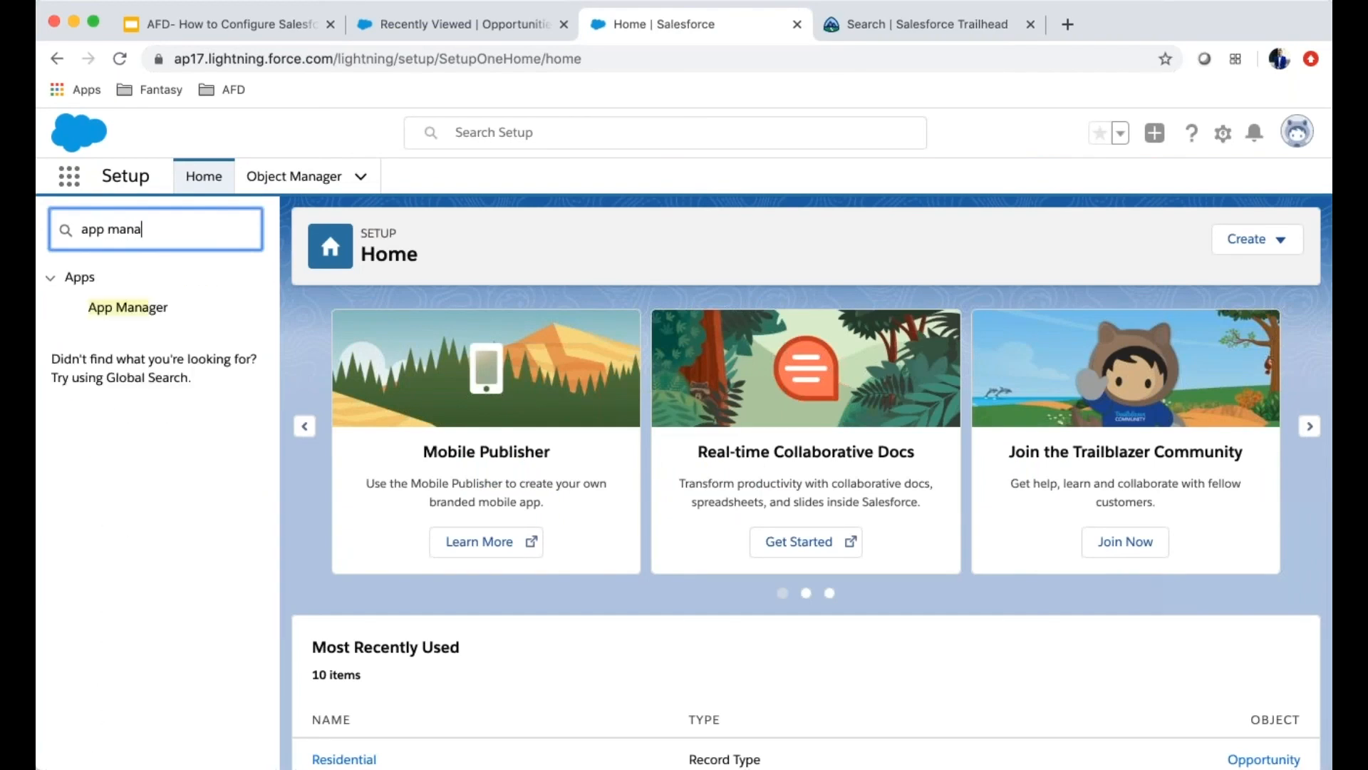
{"action": "left_click", "coordinate": [106, 308]}
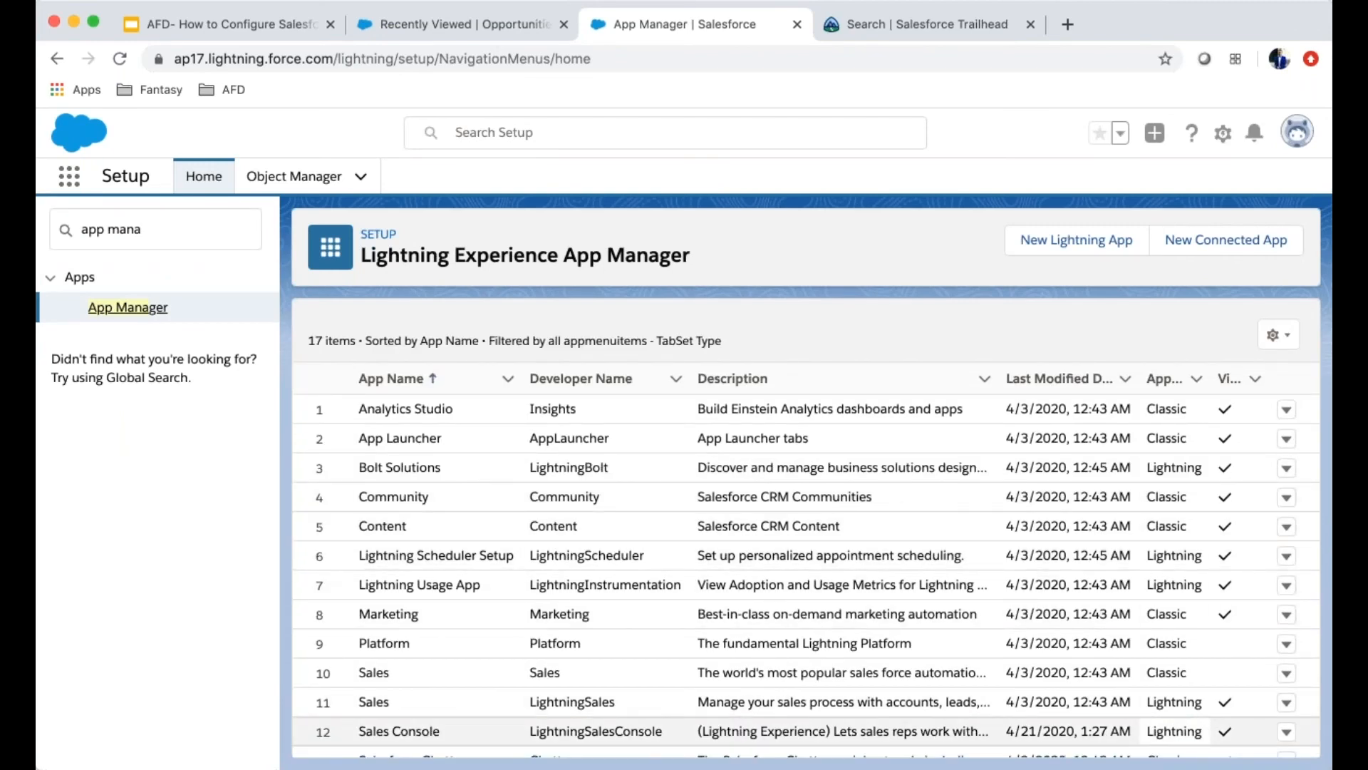
{"action": "left_click", "coordinate": [1286, 734]}
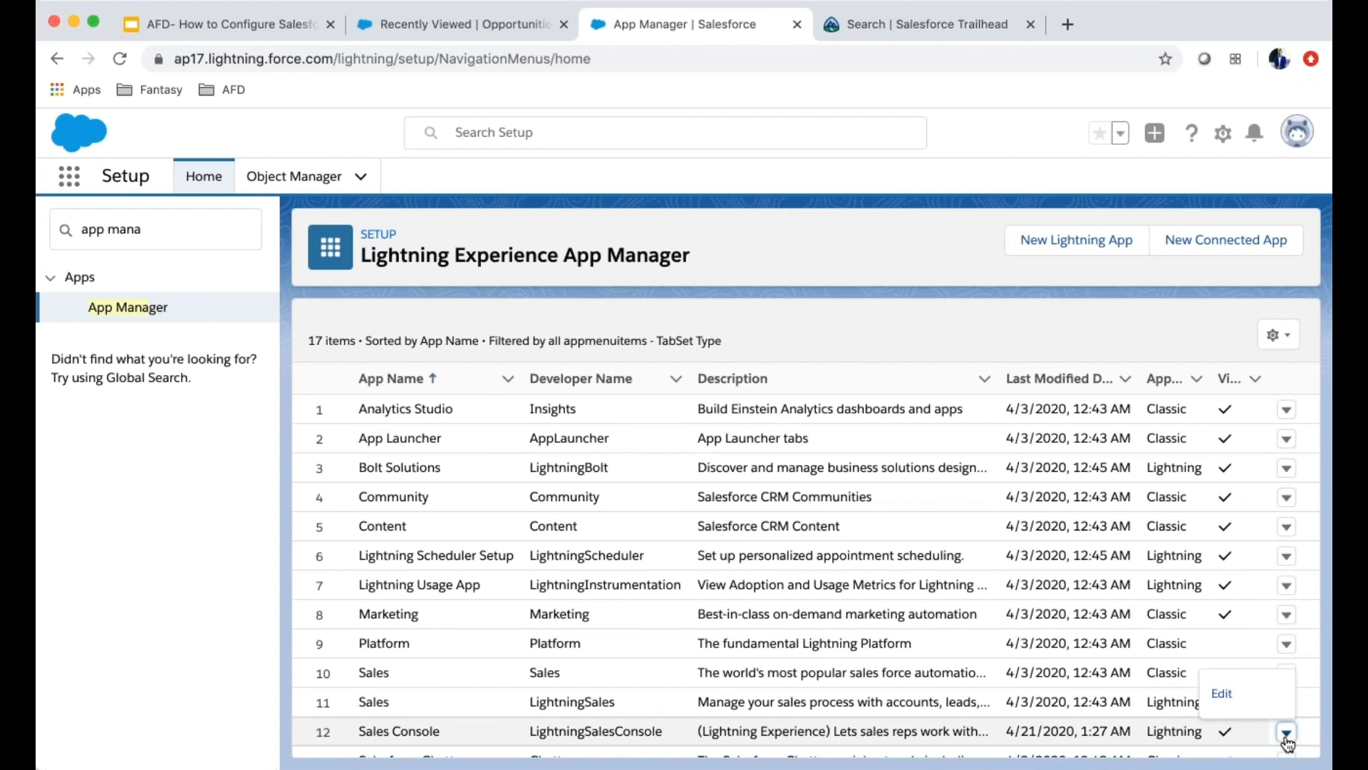
{"action": "left_click", "coordinate": [1221, 692]}
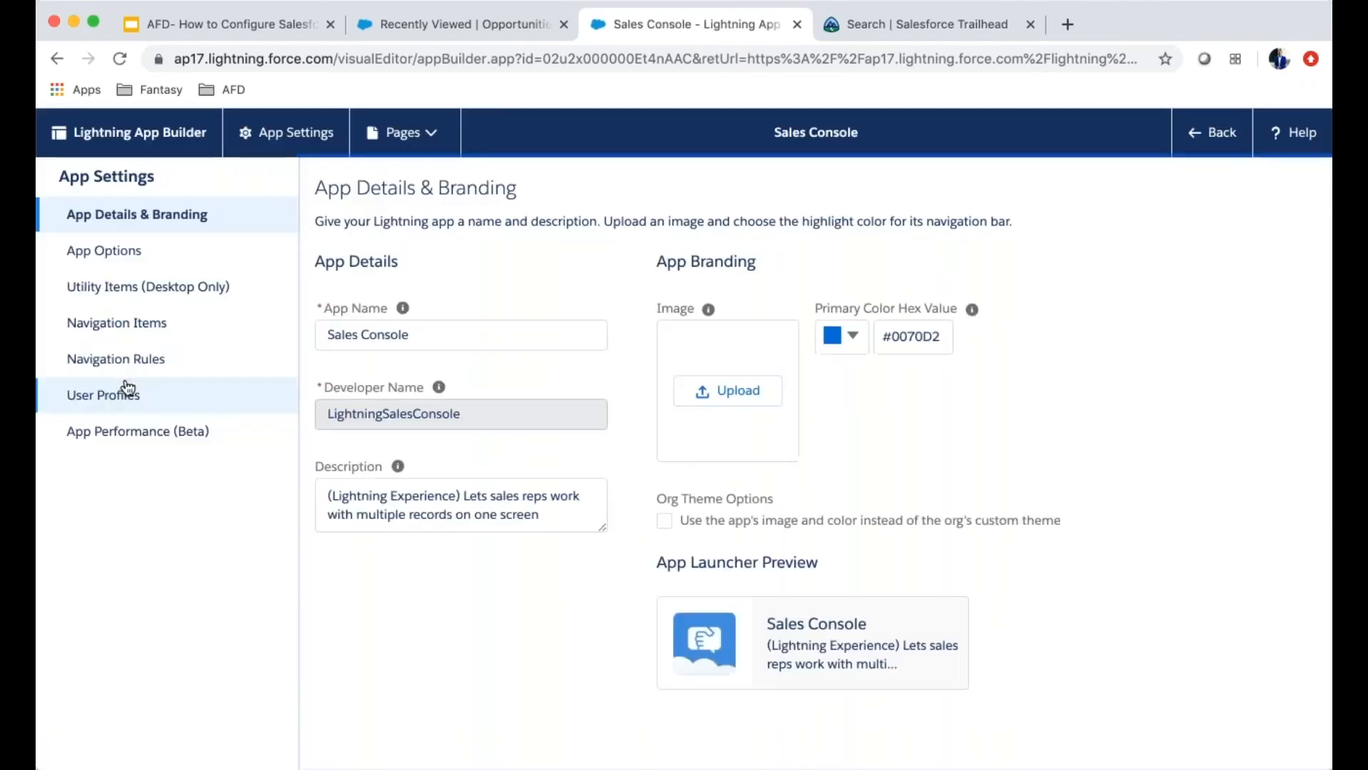
Step: Review the Sales Console app's selected navigation items and assigned user profiles, and leave the Lightning App Builder
{"action": "left_click", "coordinate": [131, 328]}
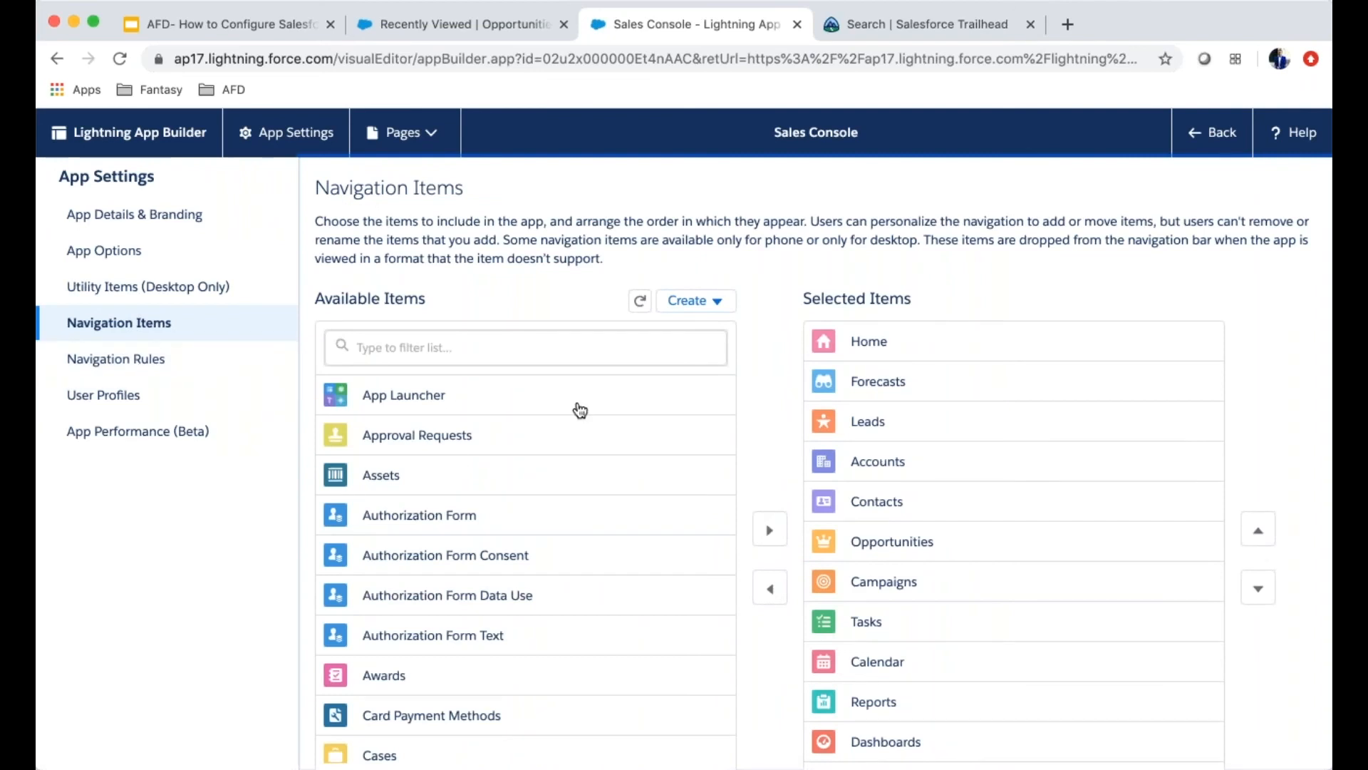
{"action": "scroll", "coordinate": [1037, 602], "scroll_direction": "down", "scroll_amount": 3}
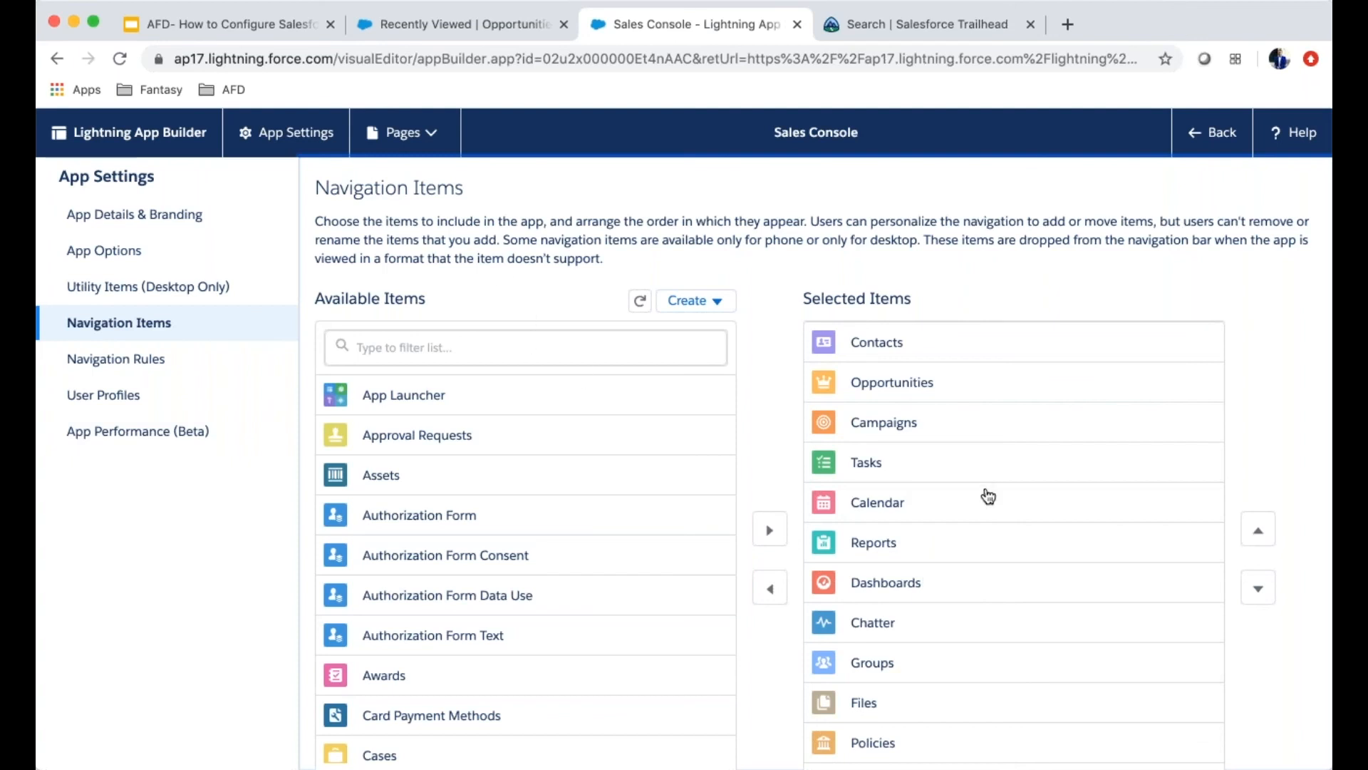
{"action": "scroll", "coordinate": [983, 495], "scroll_direction": "up", "scroll_amount": 3}
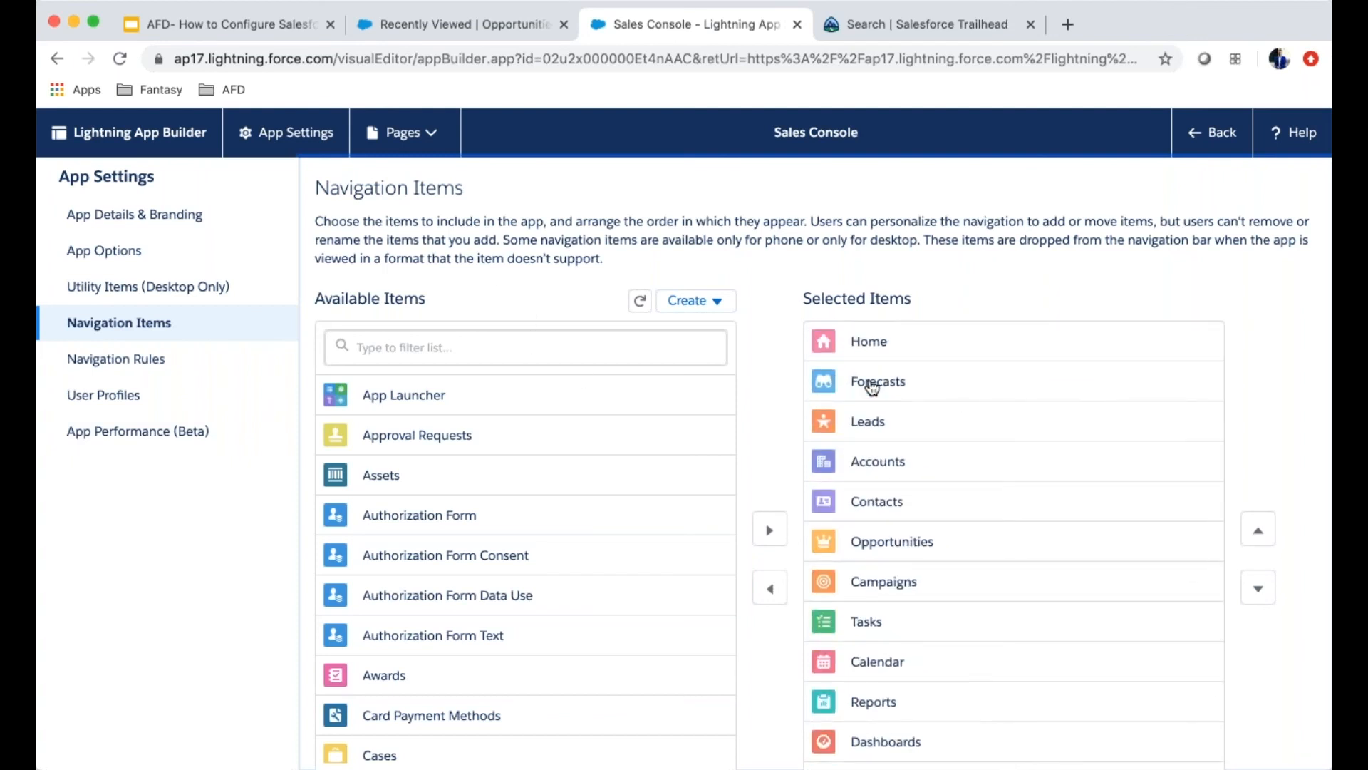
{"action": "scroll", "coordinate": [920, 385], "scroll_direction": "down", "scroll_amount": 1}
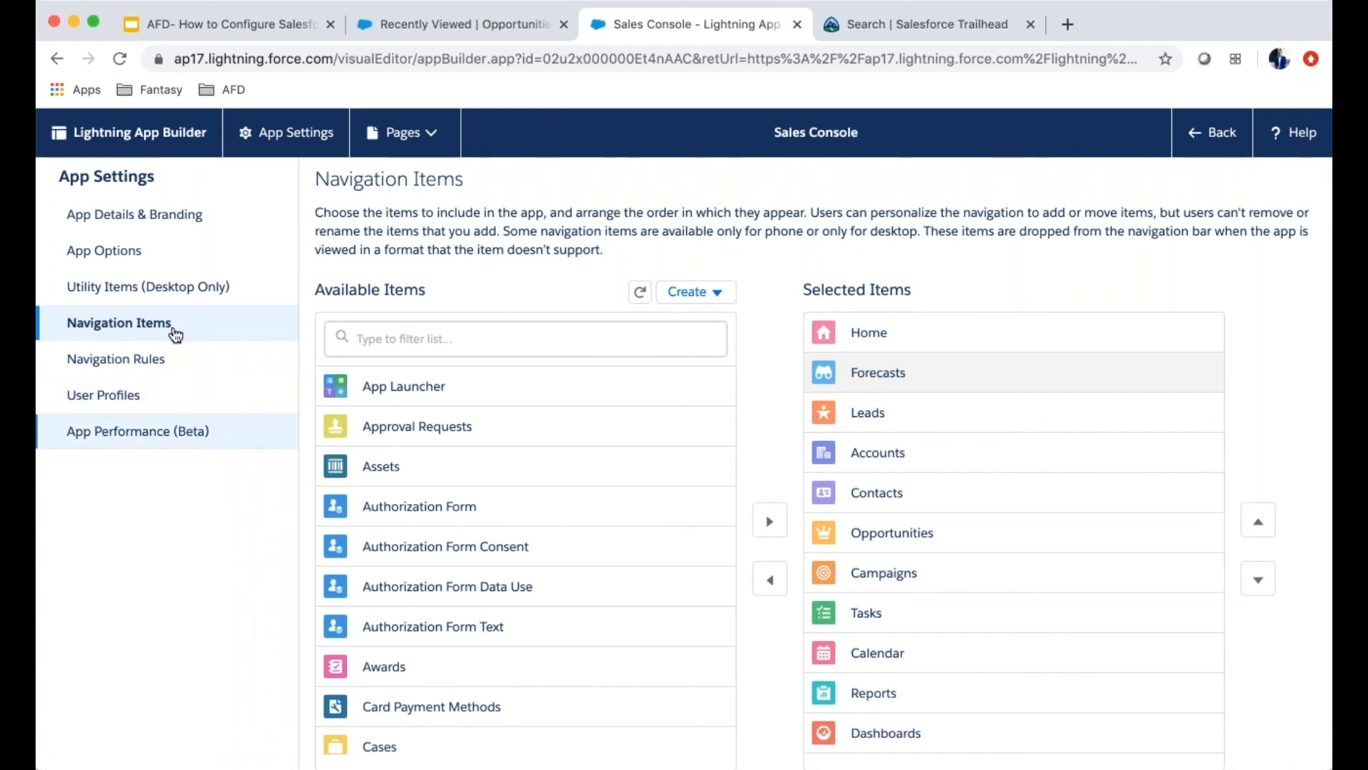
{"action": "left_click", "coordinate": [159, 401]}
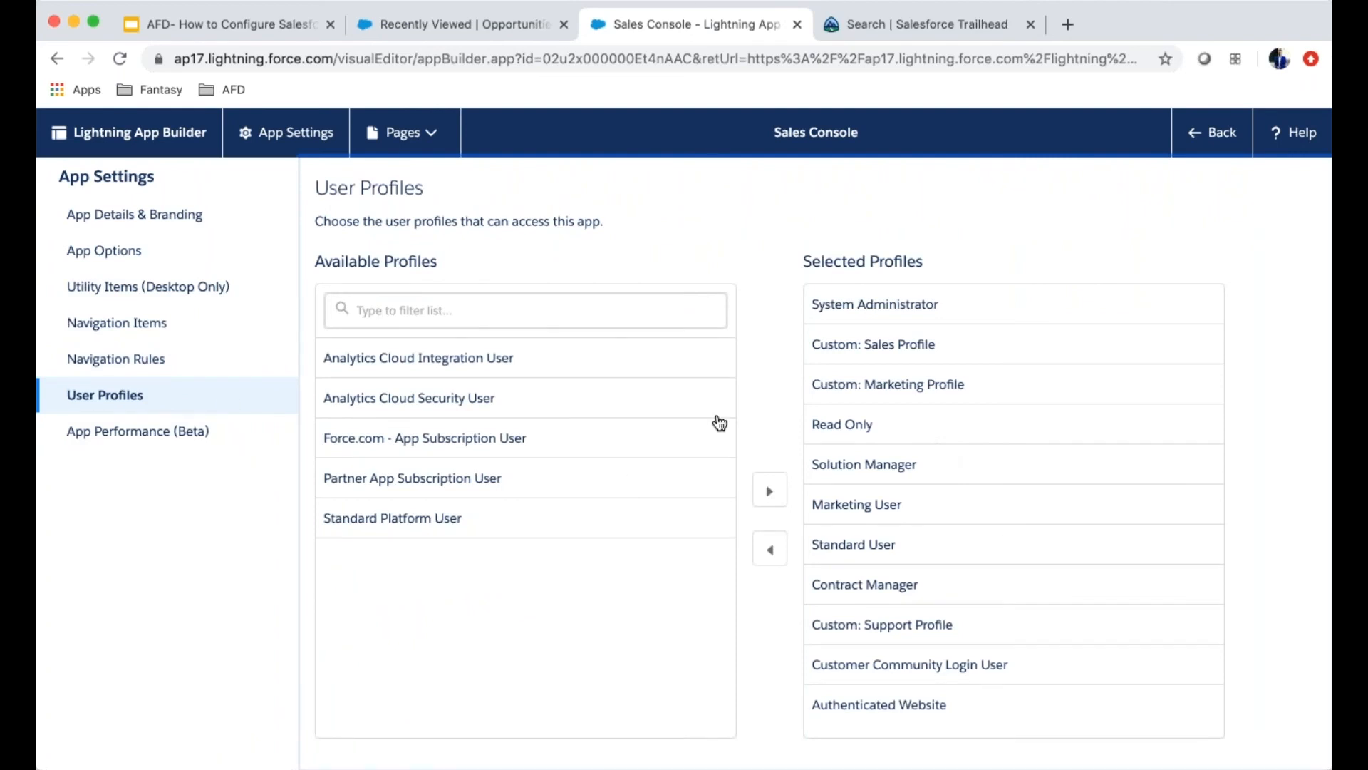
{"action": "left_click", "coordinate": [1237, 137]}
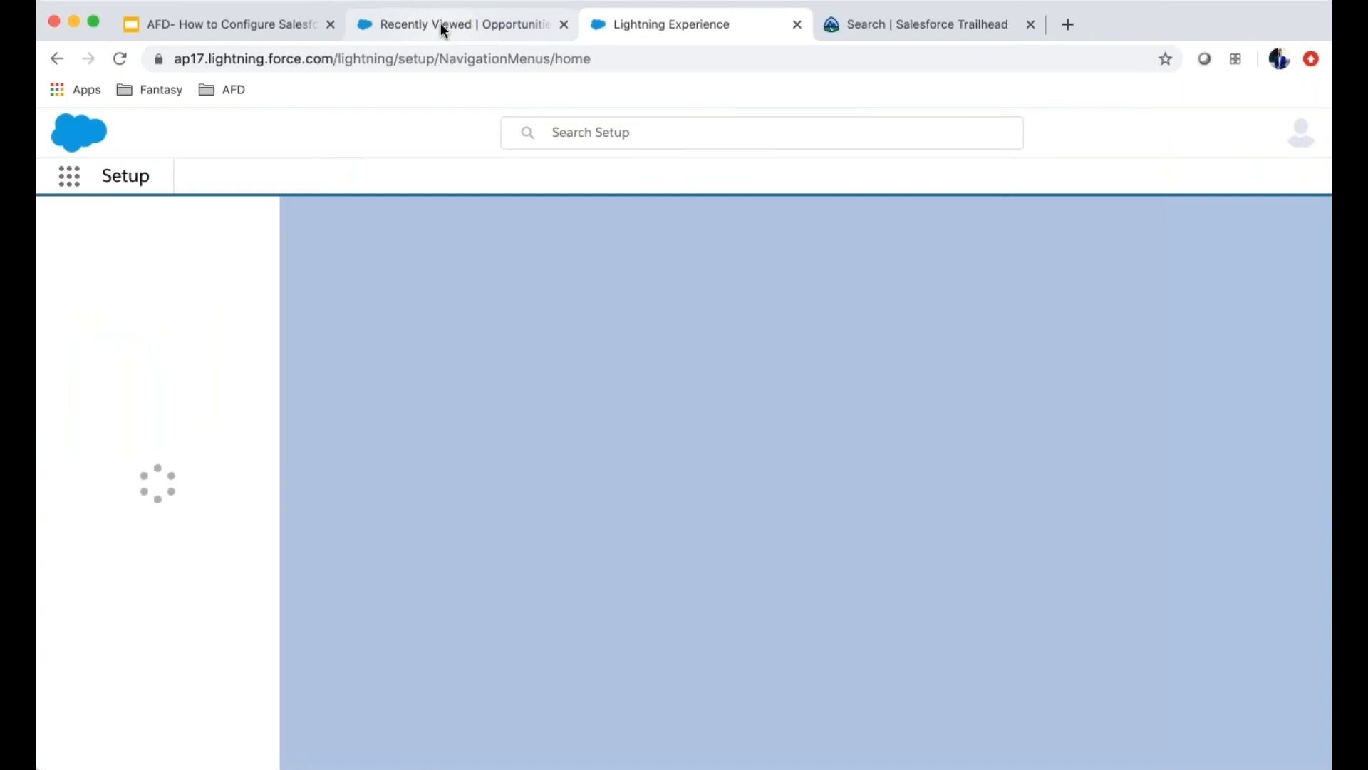
Step: Return to the Opportunities list and relaunch the Sales Console app to refresh it
{"action": "left_click", "coordinate": [439, 26]}
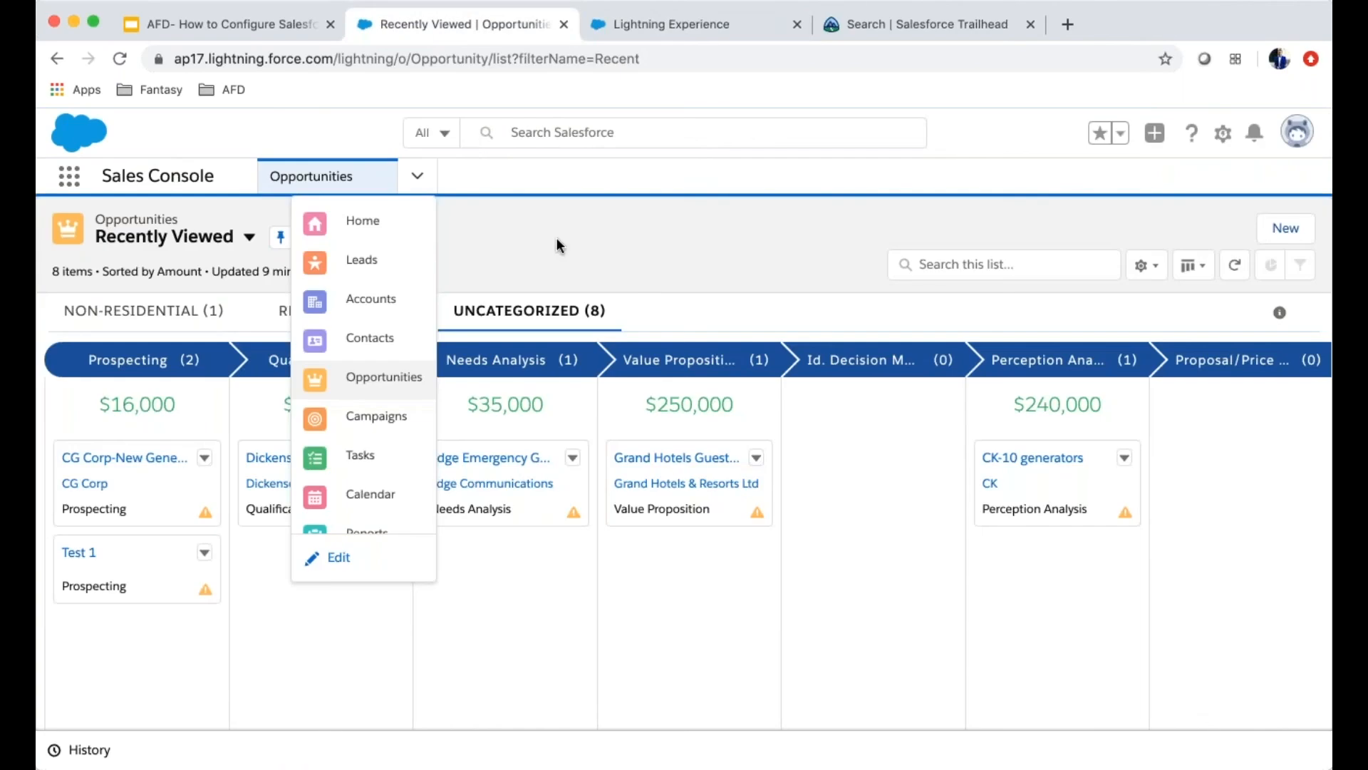
{"action": "left_click", "coordinate": [600, 253]}
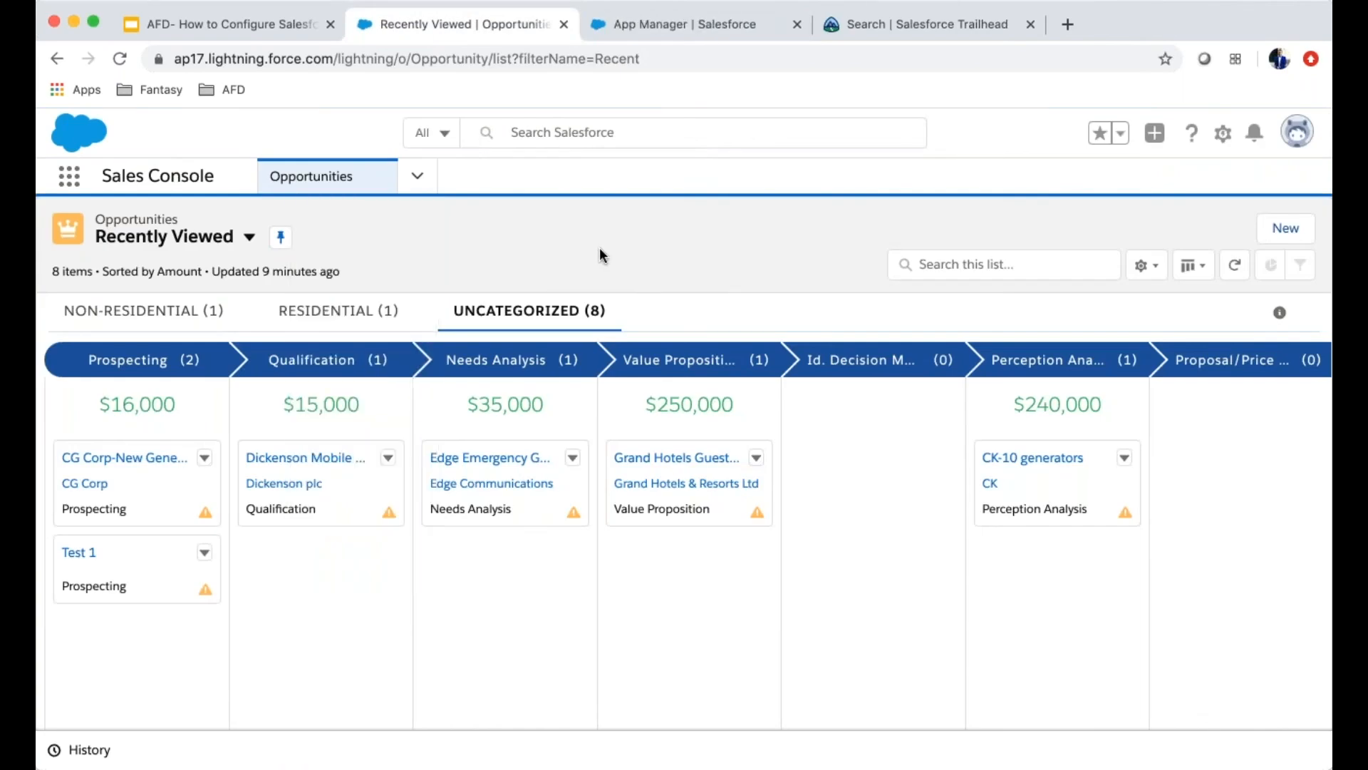
{"action": "left_click", "coordinate": [70, 179]}
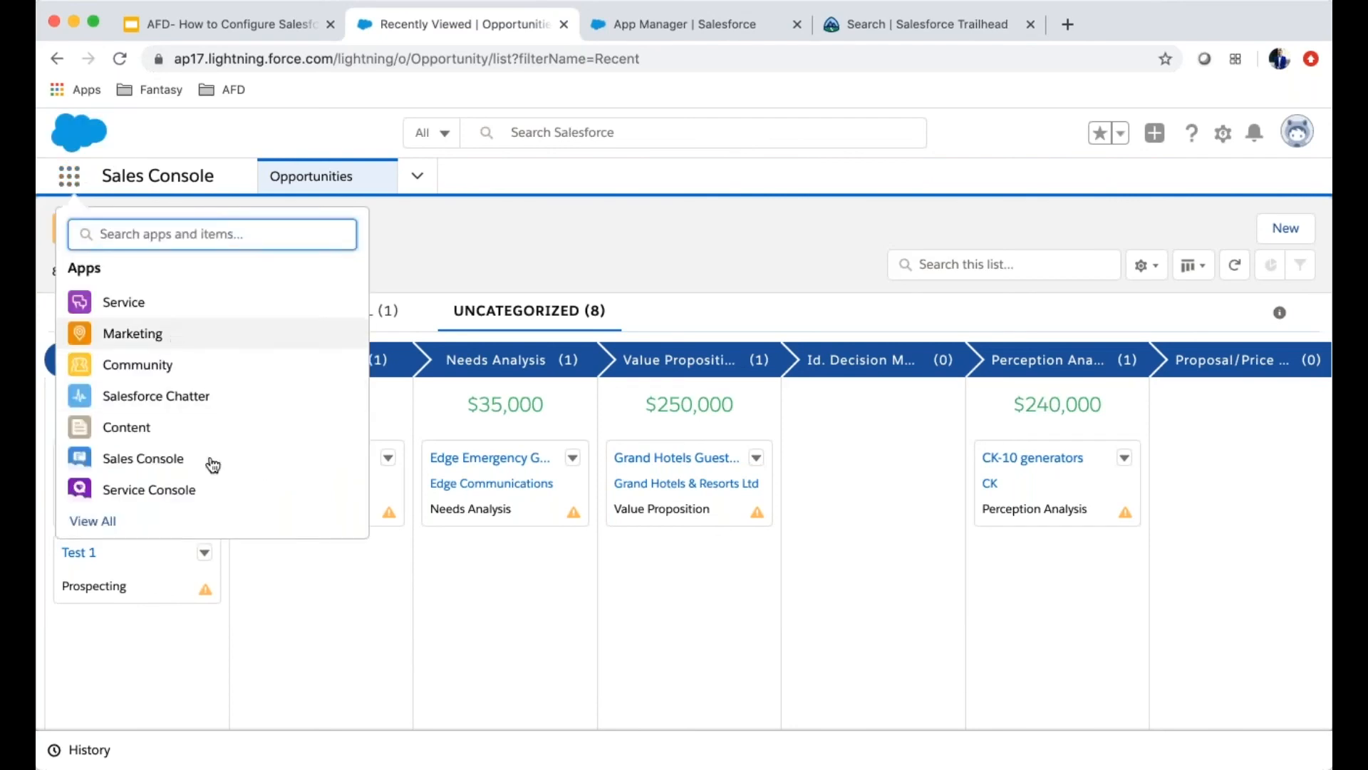
{"action": "left_click", "coordinate": [247, 463]}
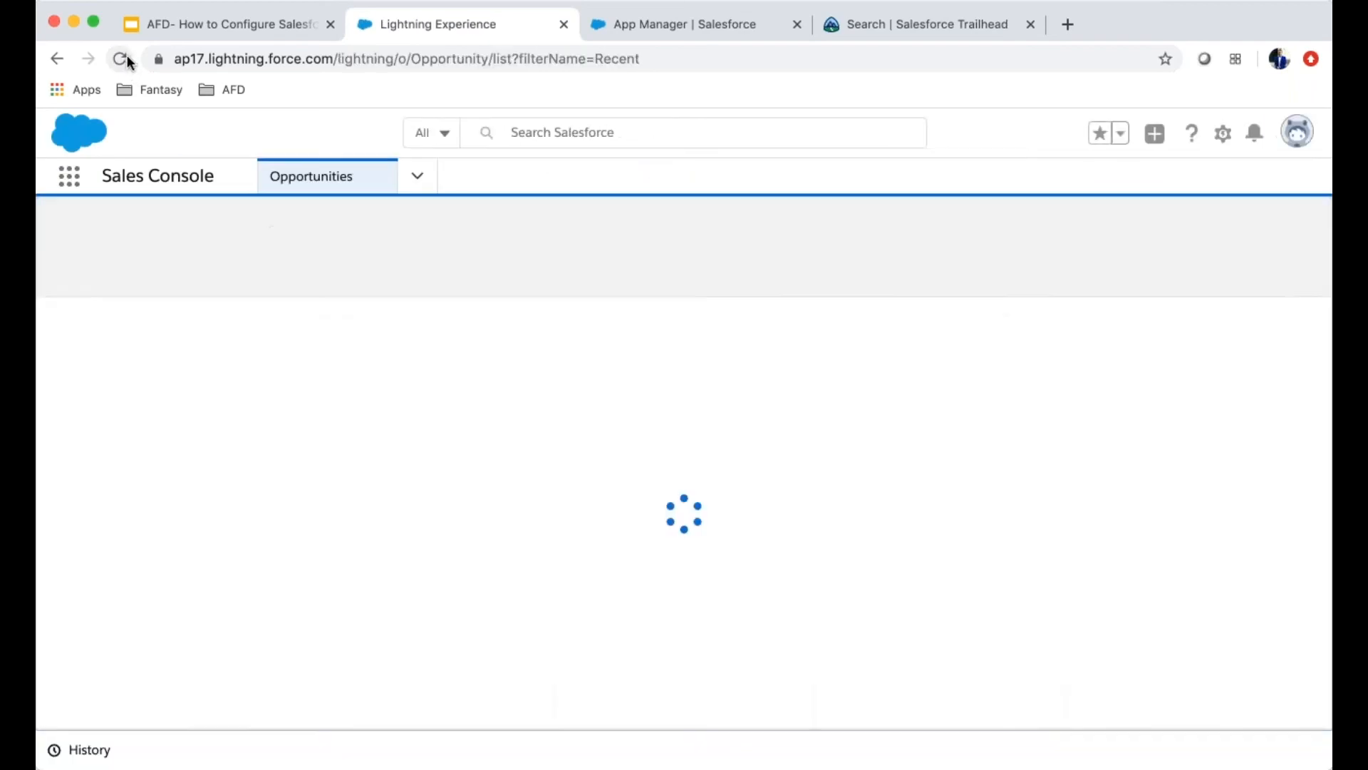
Step: Open Forecasts from the Sales Console app's navigation items
{"action": "left_click", "coordinate": [416, 179]}
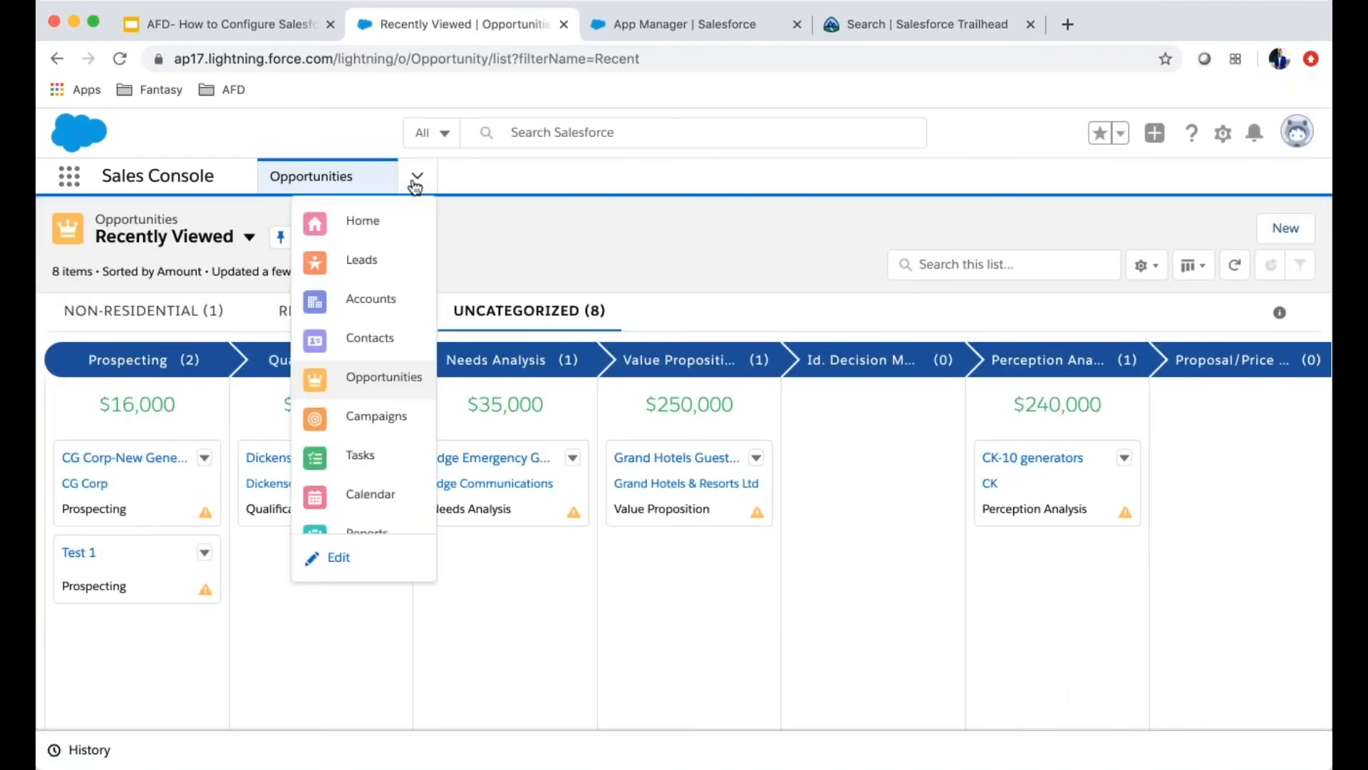
{"action": "scroll", "coordinate": [399, 267], "scroll_direction": "down", "scroll_amount": 3}
{"action": "scroll", "coordinate": [399, 268], "scroll_direction": "down", "scroll_amount": 2}
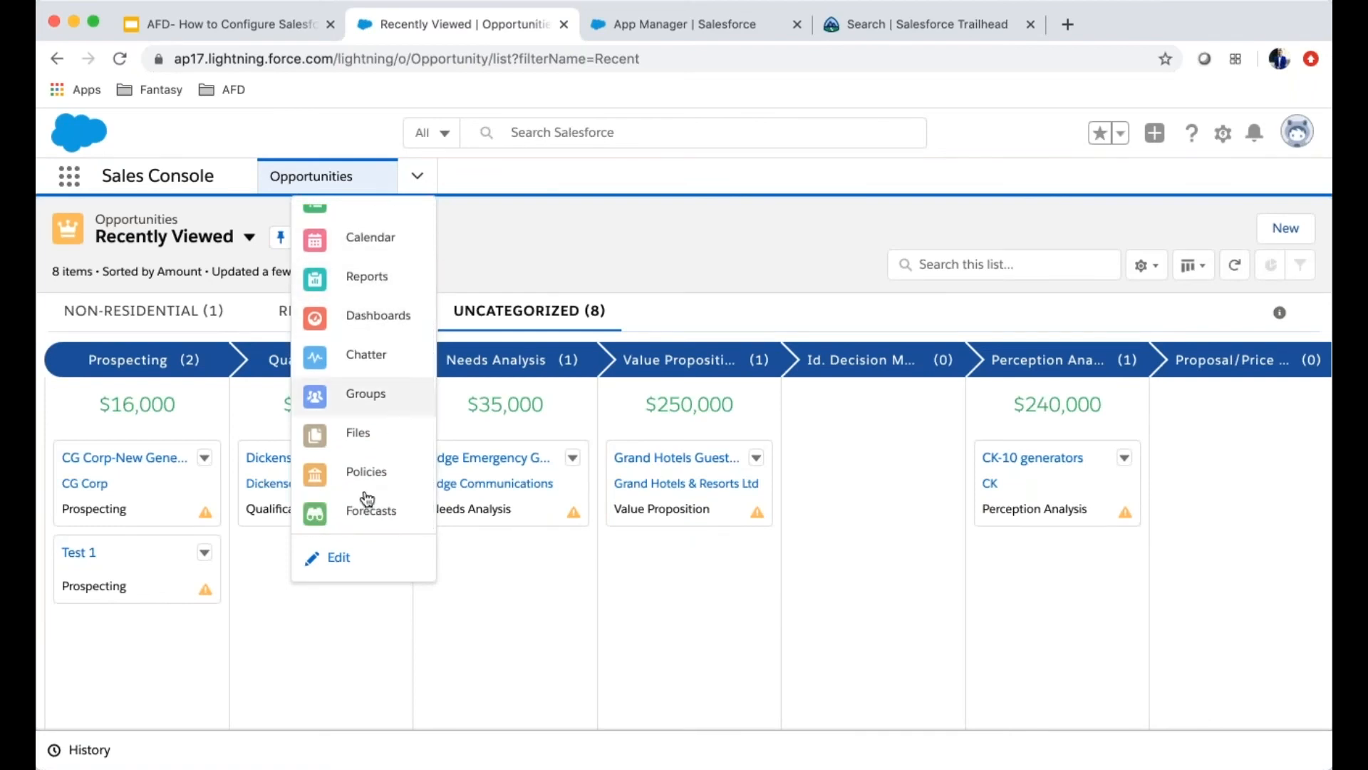
{"action": "left_click", "coordinate": [361, 525]}
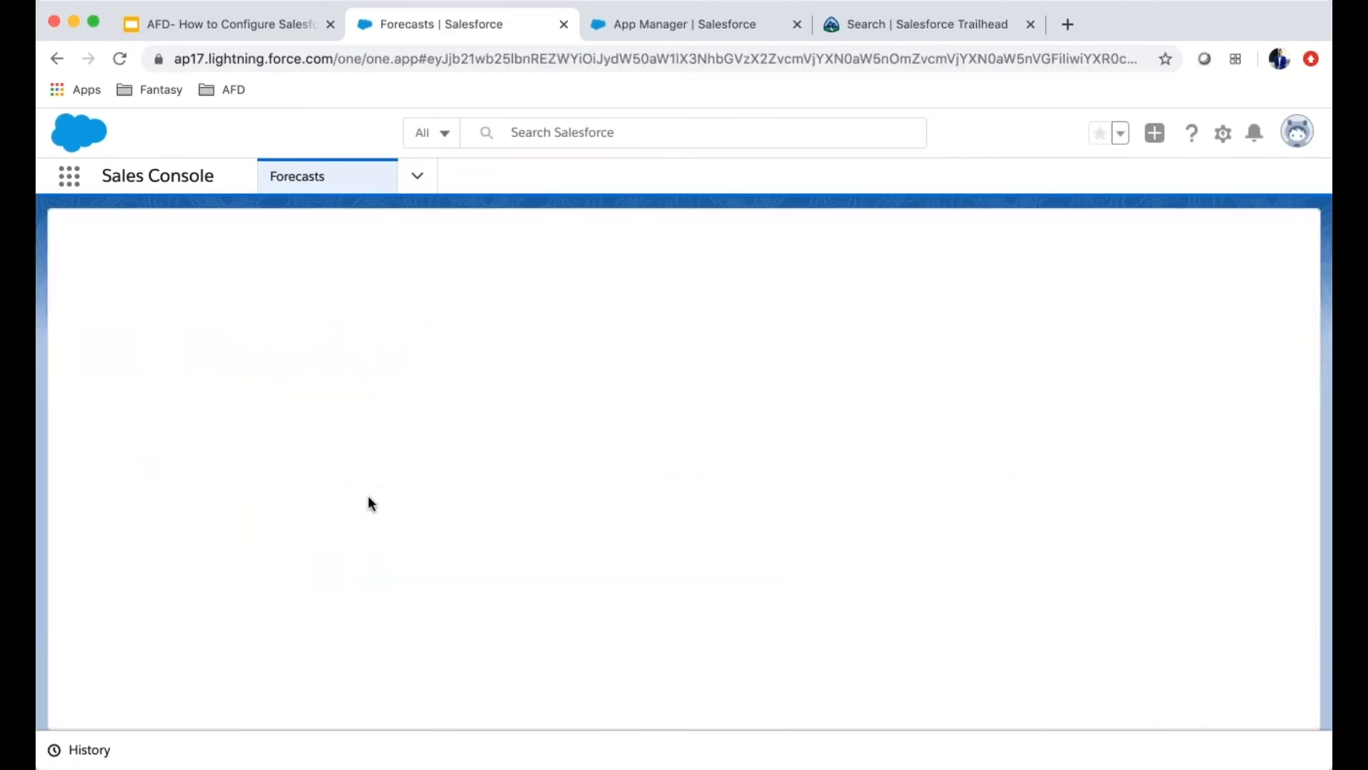